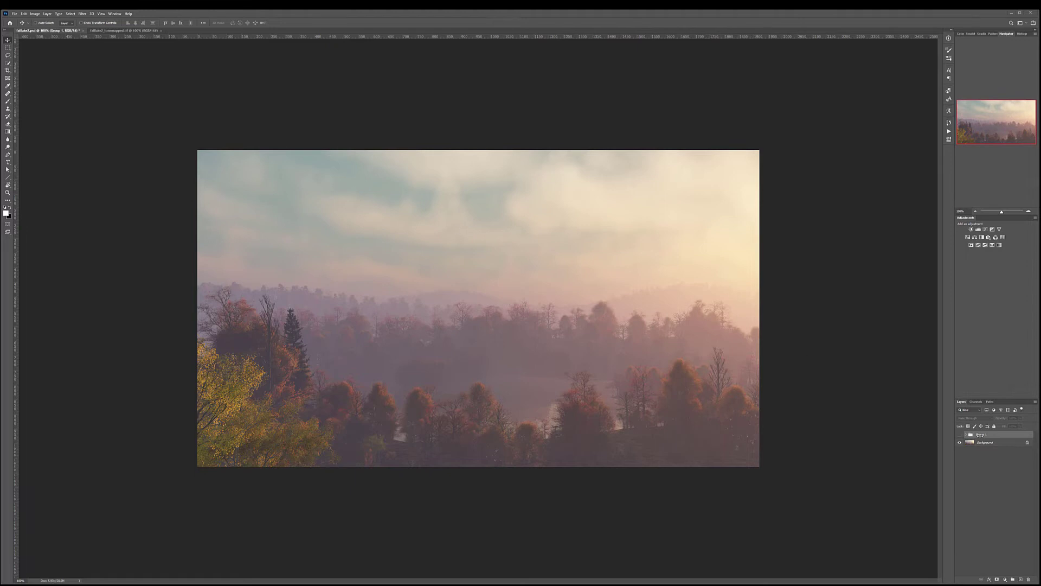
Compare the forest landscape image with and without the adjustments in Group 1
{"action": "left_click", "coordinate": [960, 434]}
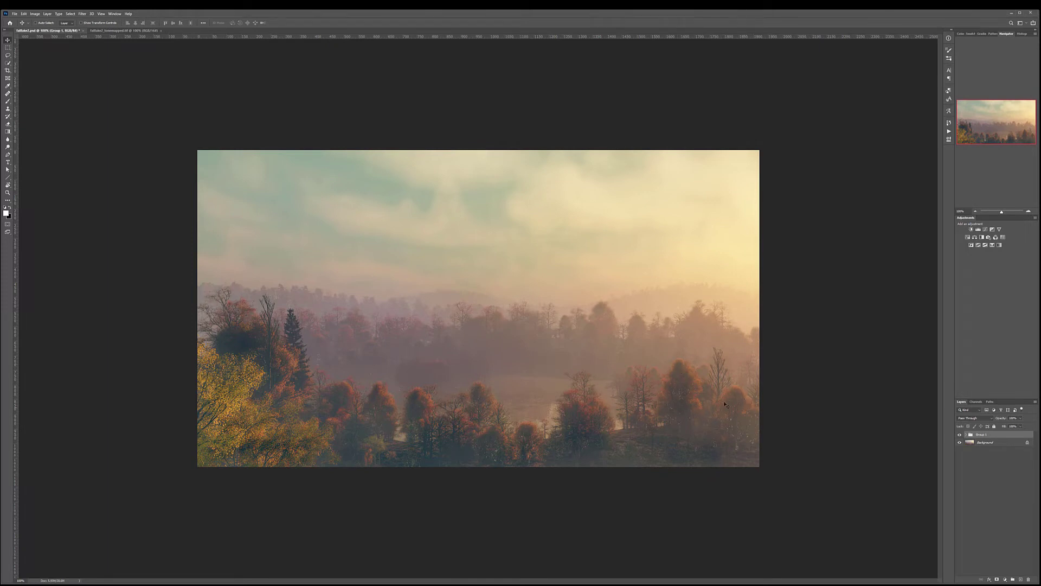
{"action": "left_click", "coordinate": [959, 435]}
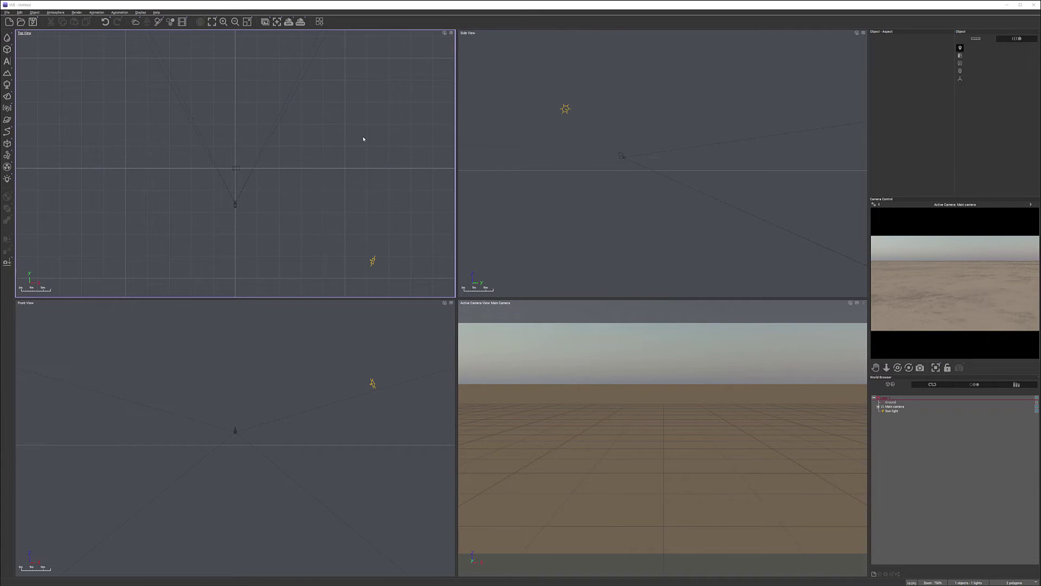
Switch to VUE and add a terrain to the empty scene in front of the main camera
{"action": "scroll", "coordinate": [356, 162], "scroll_direction": "down", "scroll_amount": 5}
{"action": "middle_click_drag", "start_coordinate": [377, 153], "coordinate": [320, 155]}
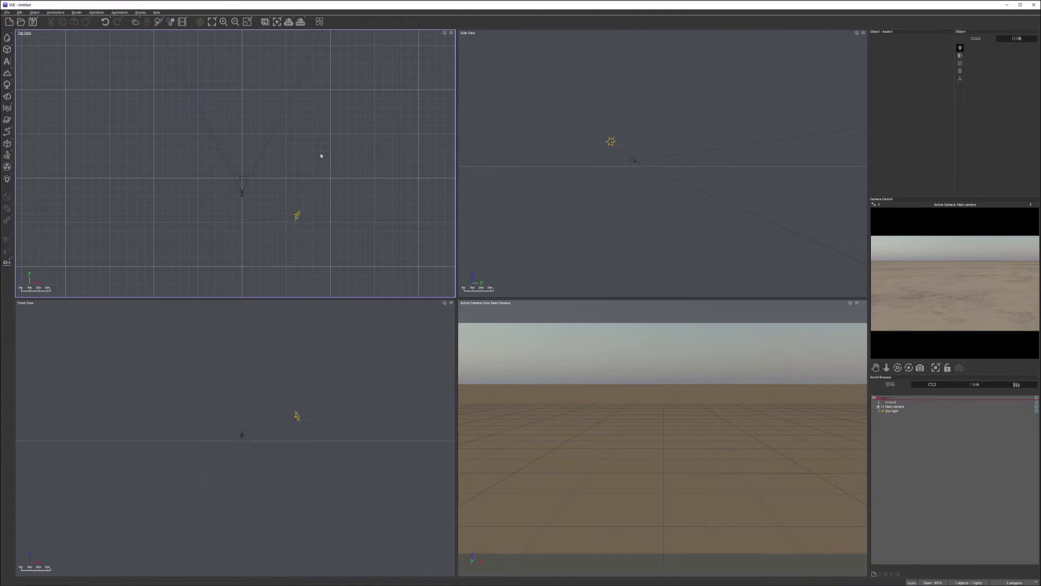
{"action": "right_click_drag", "start_coordinate": [356, 165], "coordinate": [351, 181]}
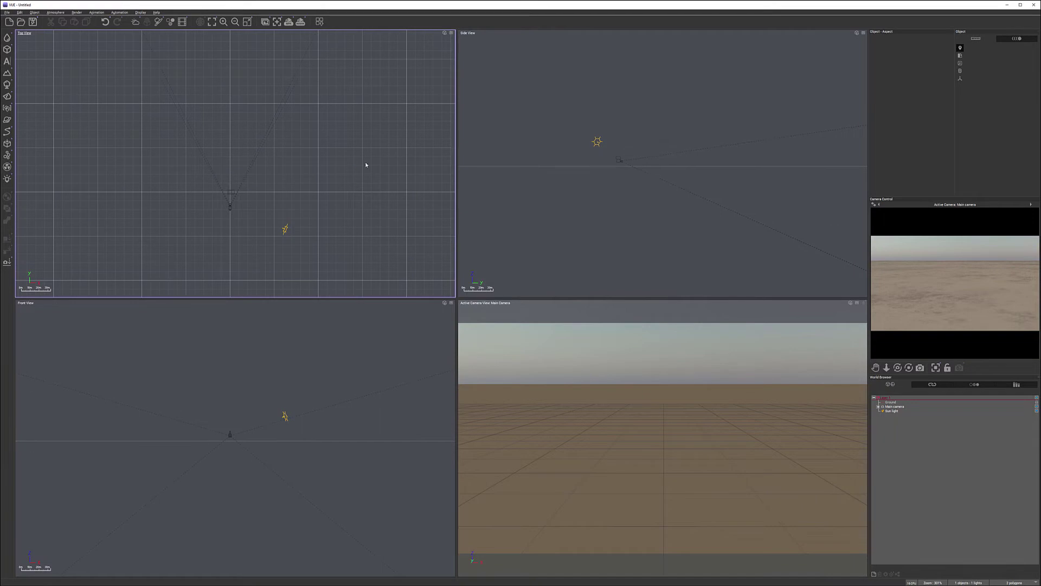
{"action": "right_click_drag", "start_coordinate": [349, 161], "coordinate": [358, 163]}
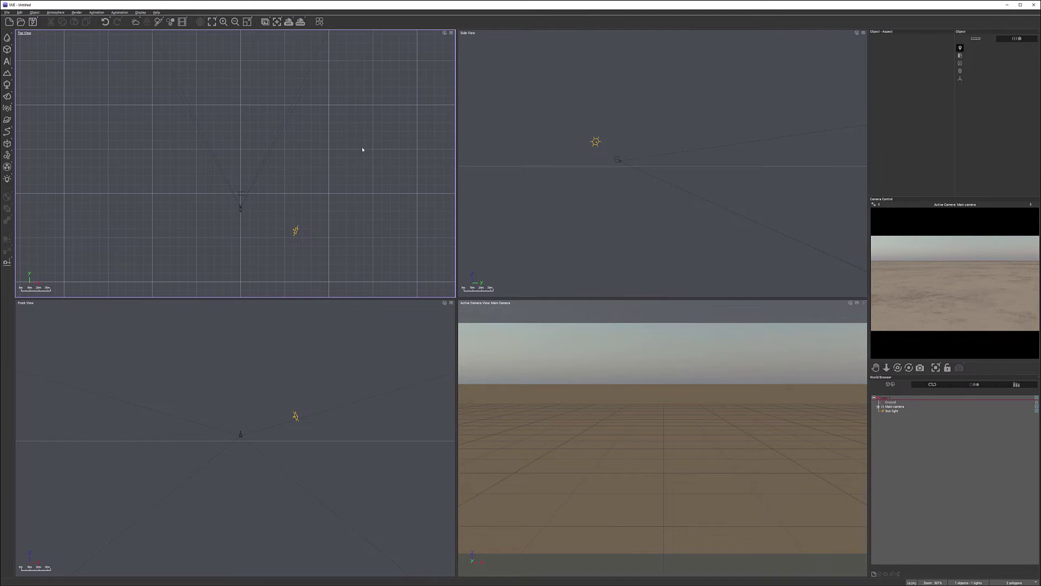
{"action": "right_click_drag", "start_coordinate": [692, 124], "coordinate": [661, 174]}
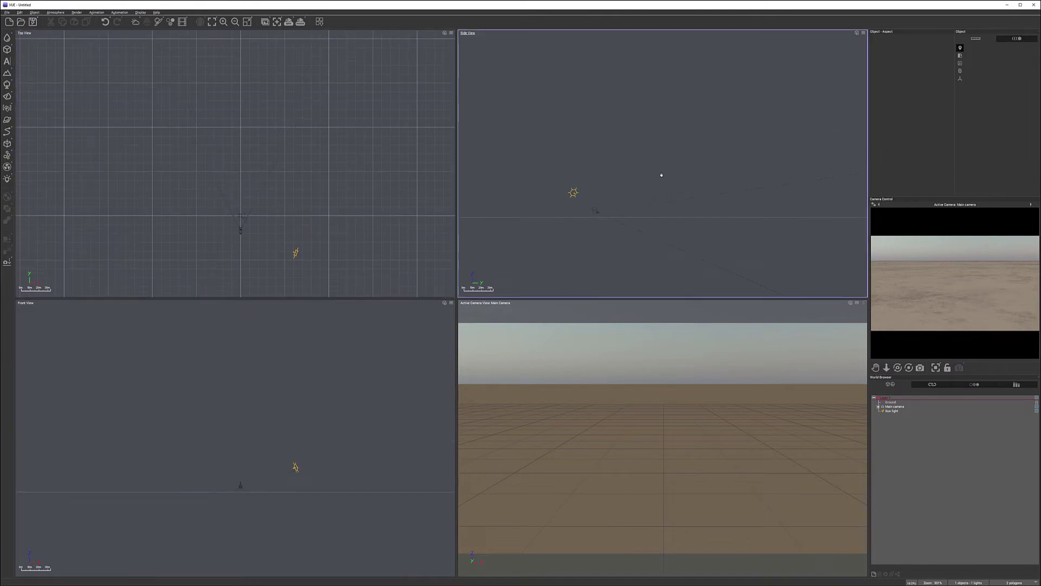
{"action": "scroll", "coordinate": [328, 156], "scroll_direction": "down", "scroll_amount": 7}
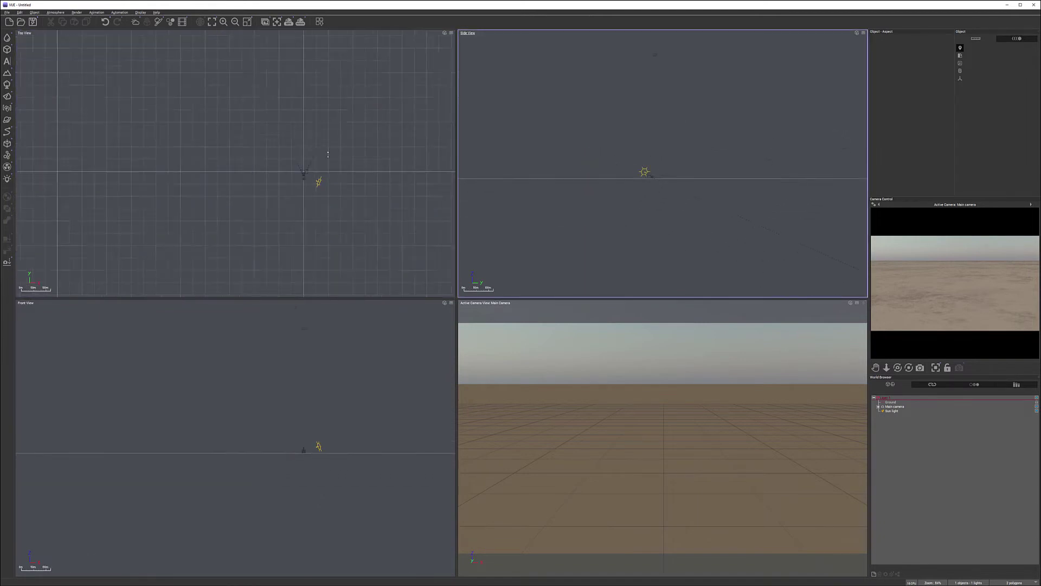
{"action": "right_click_drag", "start_coordinate": [334, 157], "coordinate": [301, 153]}
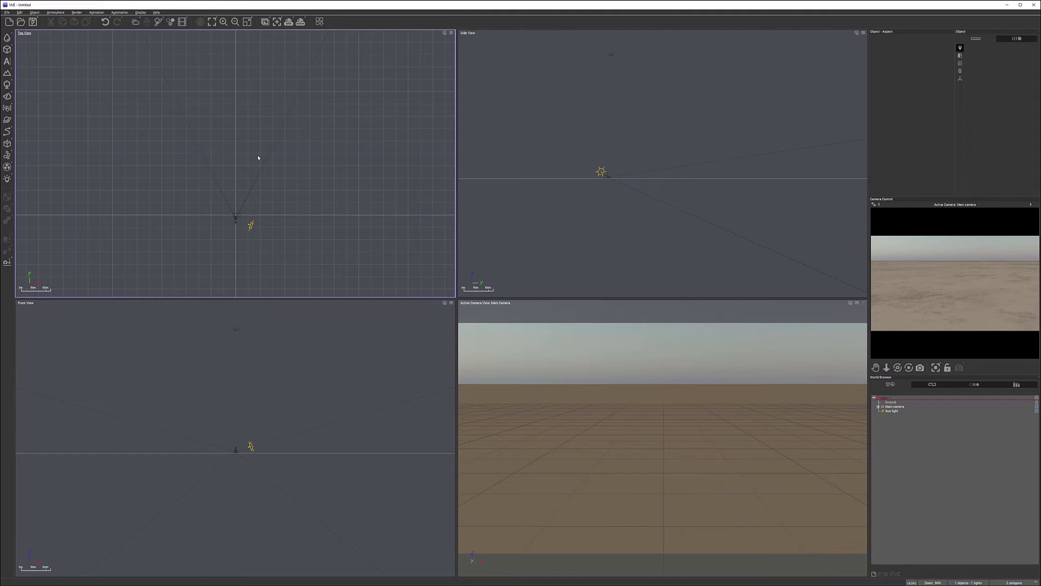
{"action": "left_click", "coordinate": [7, 74]}
{"action": "left_click", "coordinate": [25, 77]}
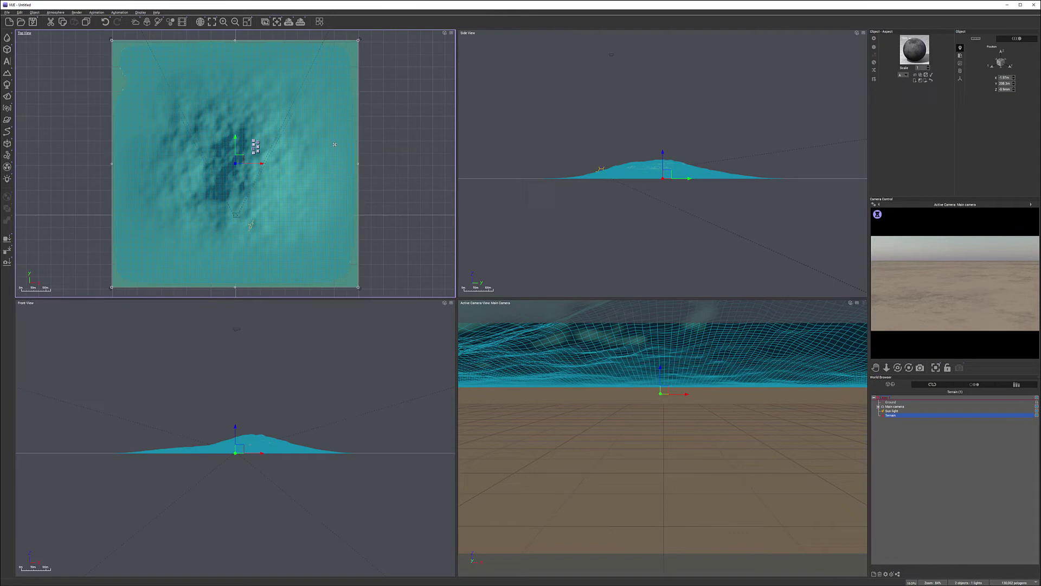
Move the terrain far back from the main camera and to the left side of its view
{"action": "scroll", "coordinate": [311, 153], "scroll_direction": "down", "scroll_amount": 5}
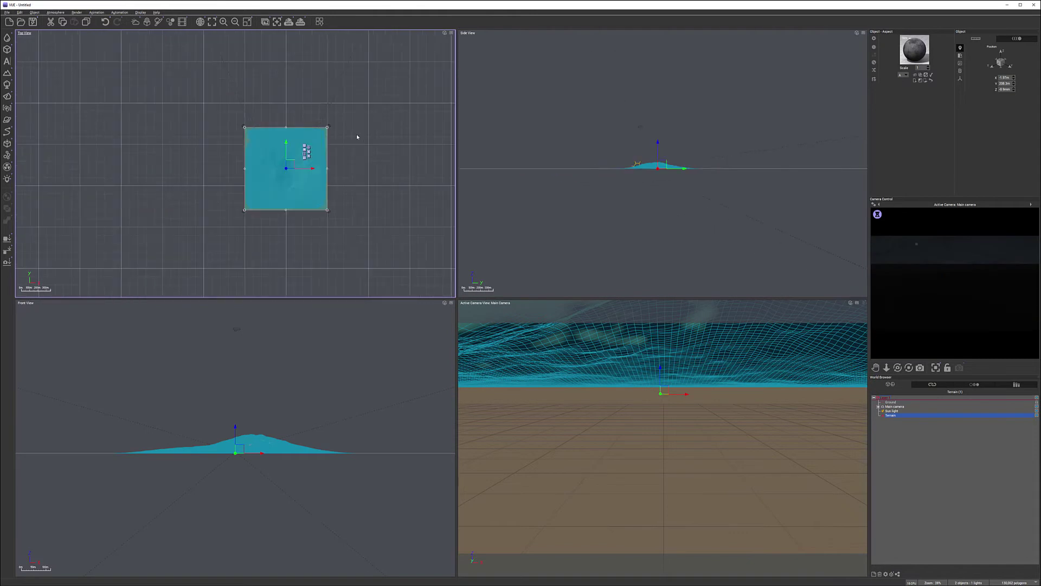
{"action": "left_click_drag", "start_coordinate": [287, 208], "coordinate": [237, 85]}
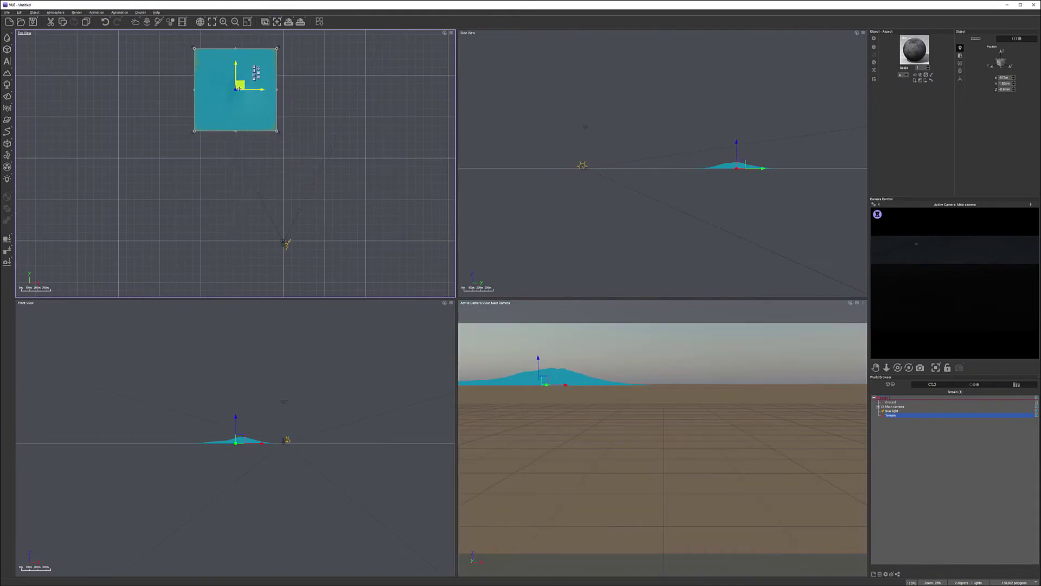
{"action": "right_click_drag", "start_coordinate": [306, 103], "coordinate": [318, 157]}
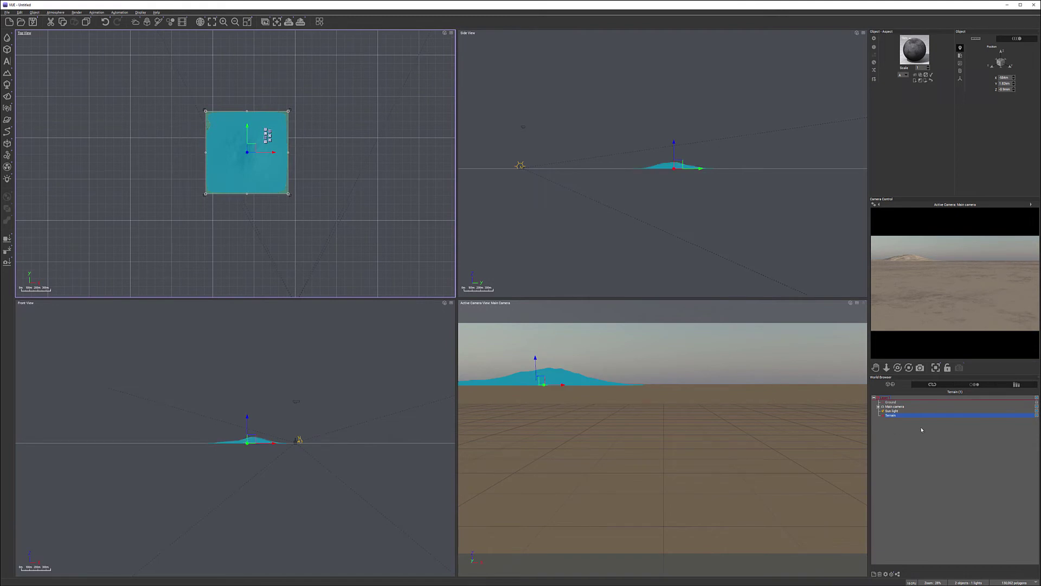
Enable auto-exposure in the main camera's advanced options
{"action": "double_click", "coordinate": [895, 406]}
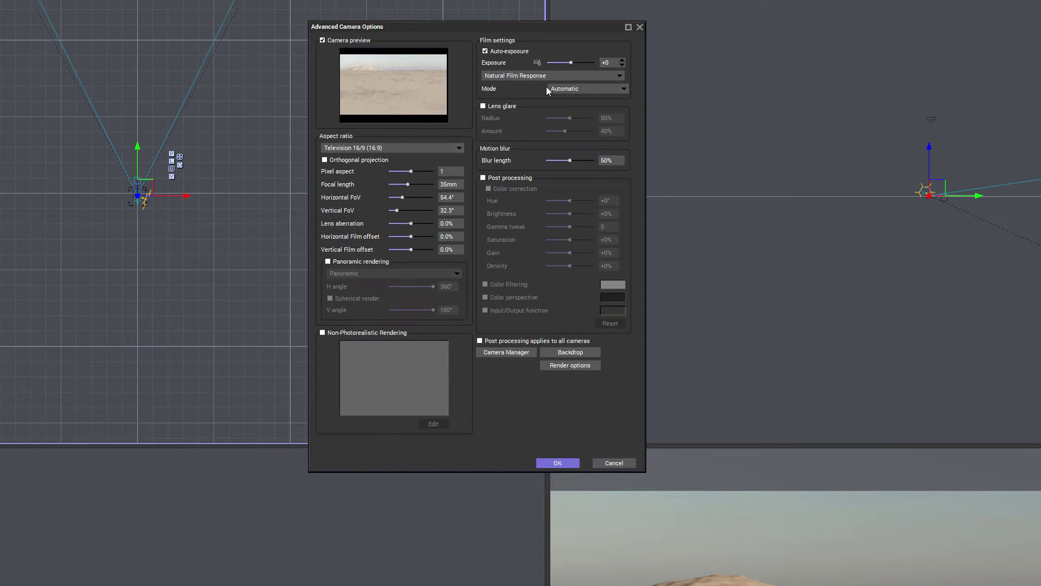
{"action": "left_click", "coordinate": [488, 51]}
{"action": "left_click", "coordinate": [558, 461]}
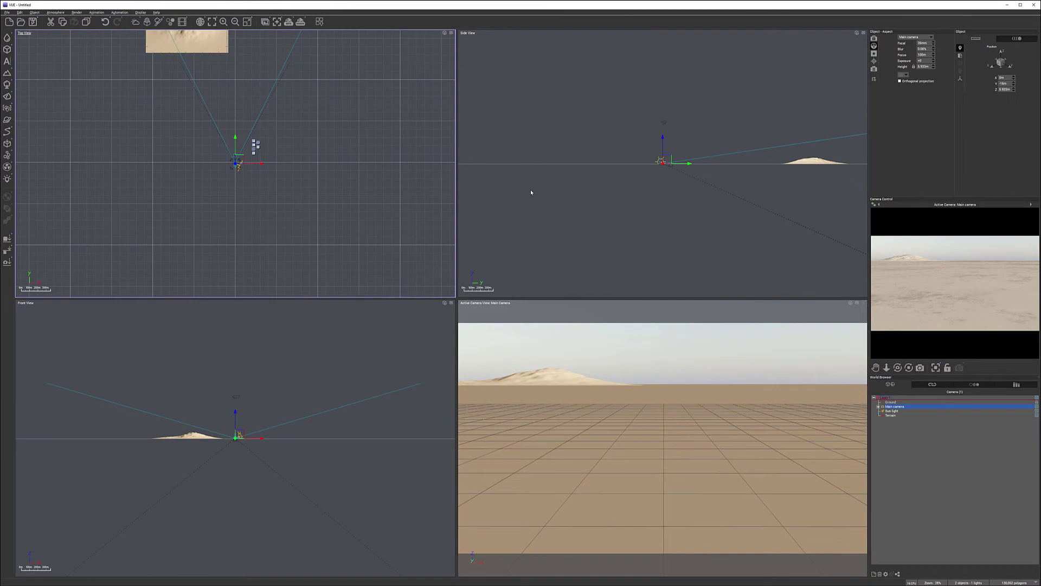
Set the camera view's frame guides to display only the 4 x 3 field grid, without the action and title safe frames
{"action": "right_click_drag", "start_coordinate": [770, 136], "coordinate": [744, 170]}
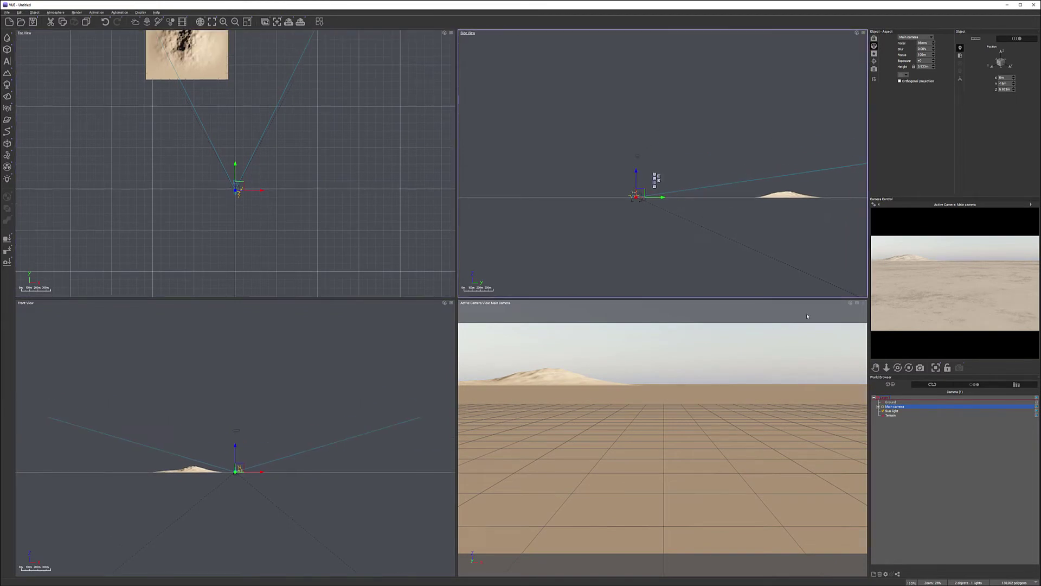
{"action": "left_click", "coordinate": [850, 303]}
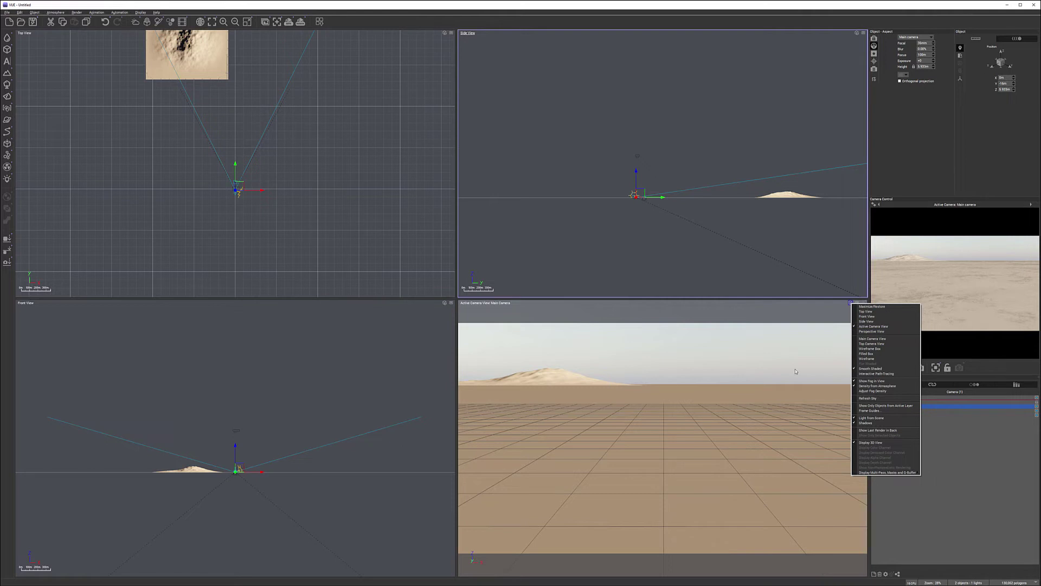
{"action": "left_click", "coordinate": [870, 410]}
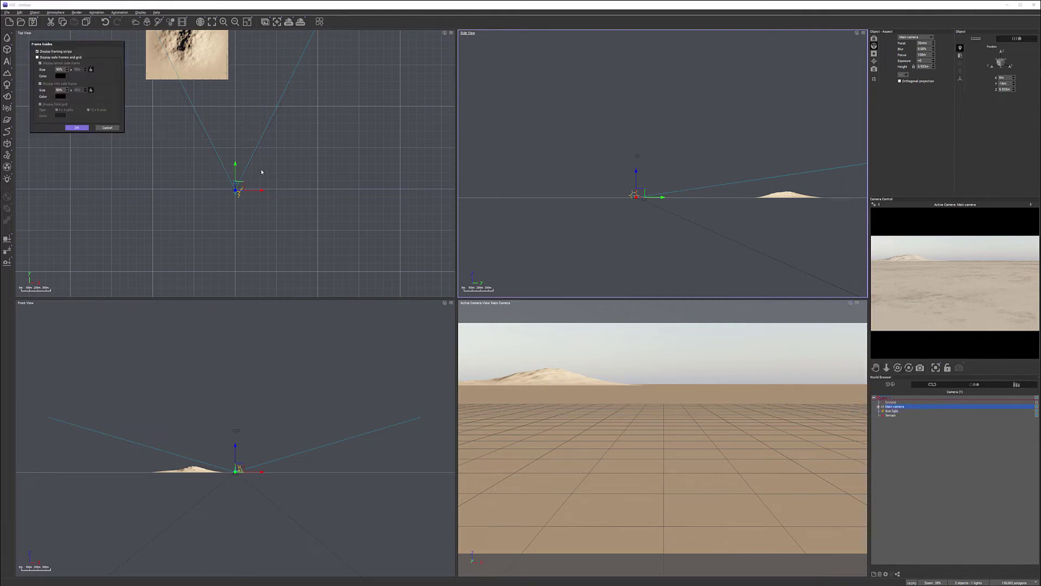
{"action": "left_click_drag", "start_coordinate": [89, 47], "coordinate": [424, 167]}
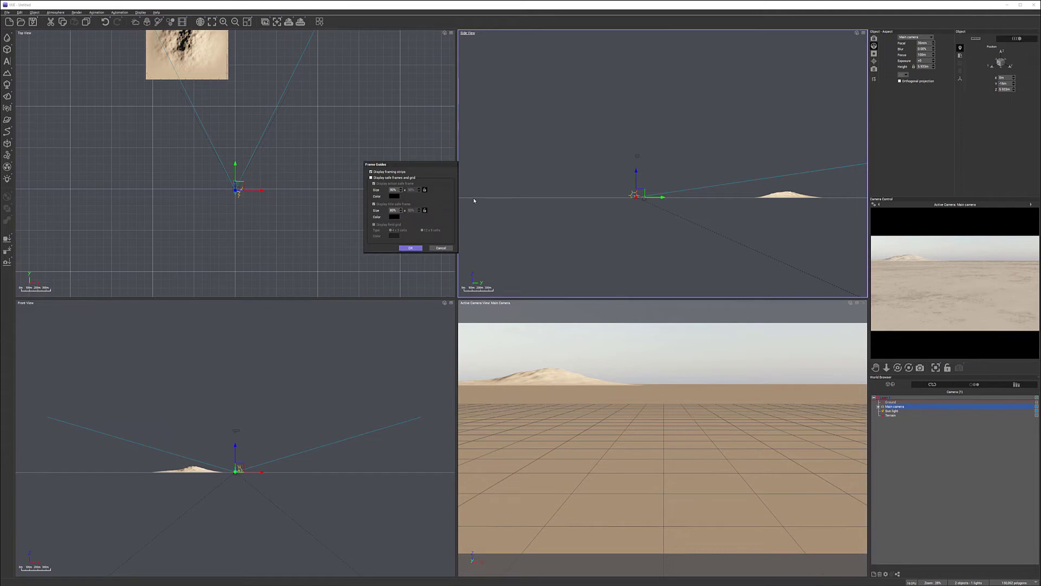
{"action": "left_click", "coordinate": [407, 178]}
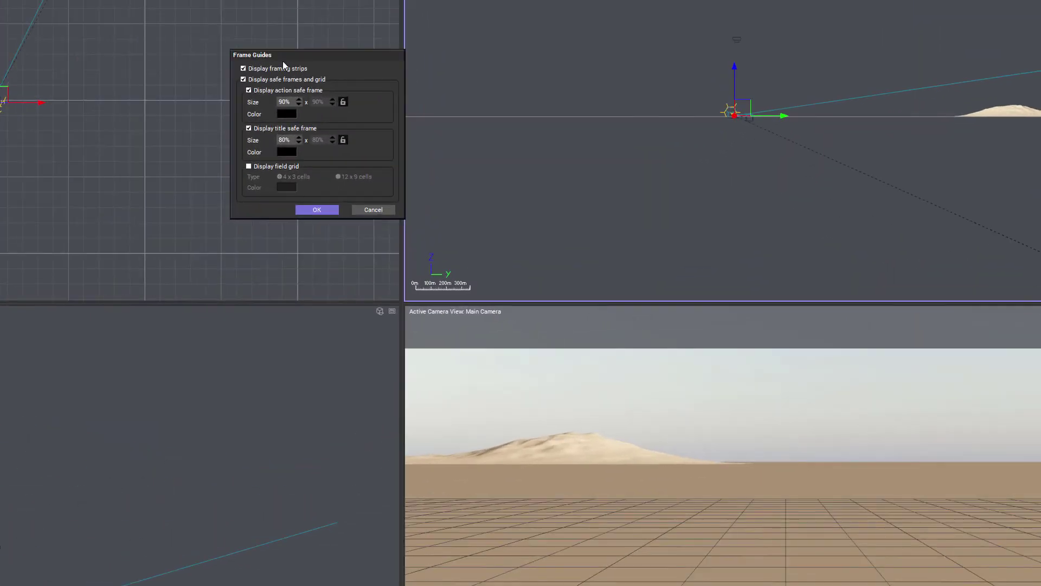
{"action": "left_click", "coordinate": [269, 166]}
{"action": "left_click", "coordinate": [265, 129]}
{"action": "left_click", "coordinate": [266, 91]}
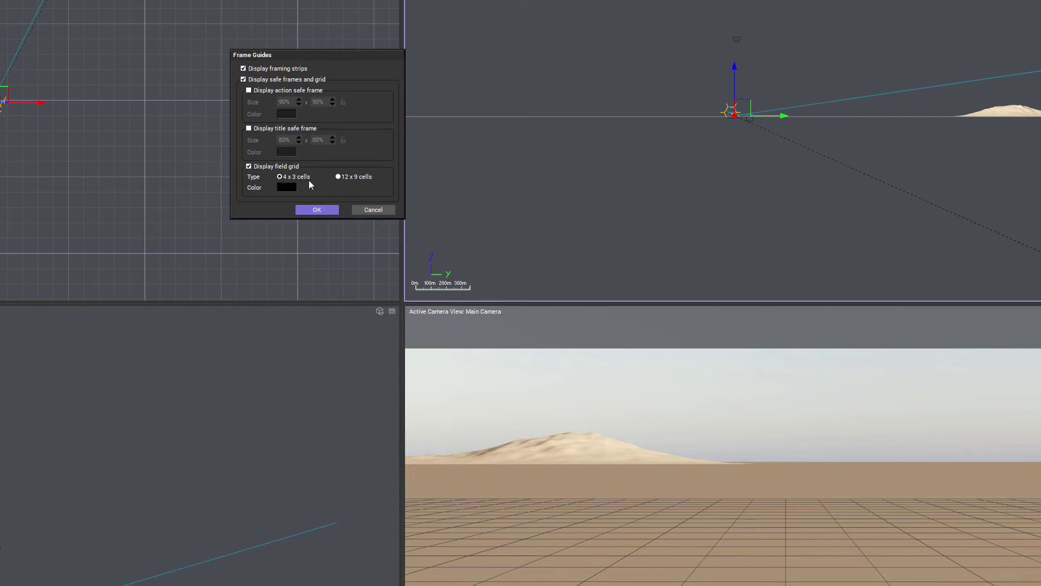
{"action": "left_click", "coordinate": [325, 212]}
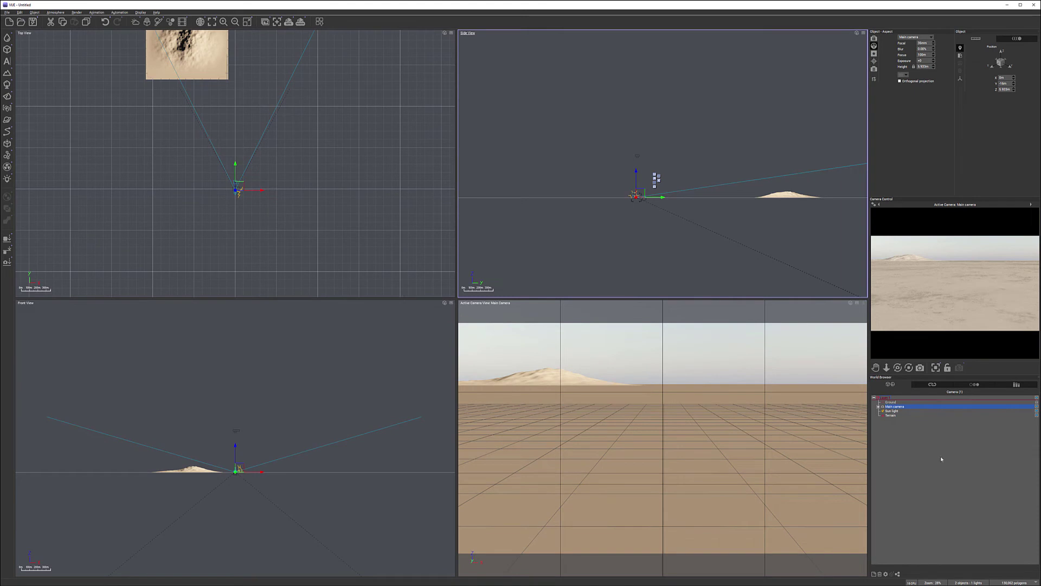
Tilt the main camera upward so the horizon falls in the lower third of the frame
{"action": "mouse_move", "coordinate": [898, 367]}
{"action": "left_mouse_down"}
{"action": "mouse_move", "coordinate": [897, 326]}
{"action": "mouse_move", "coordinate": [886, 316]}
{"action": "mouse_move", "coordinate": [898, 367]}
{"action": "left_mouse_up"}
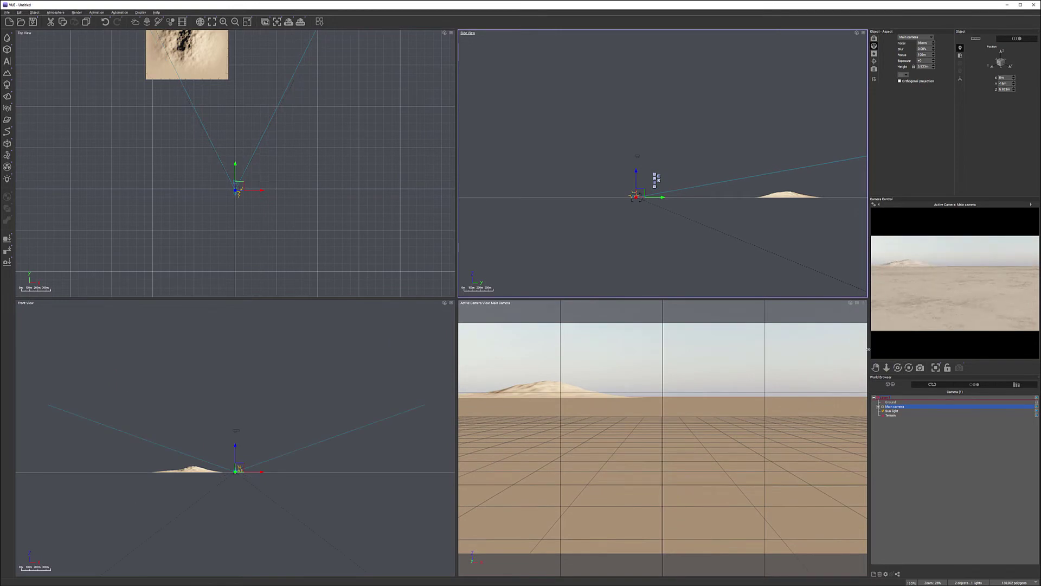
{"action": "mouse_move", "coordinate": [897, 367]}
{"action": "left_mouse_down"}
{"action": "mouse_move", "coordinate": [897, 376]}
{"action": "mouse_move", "coordinate": [898, 358]}
{"action": "left_mouse_up"}
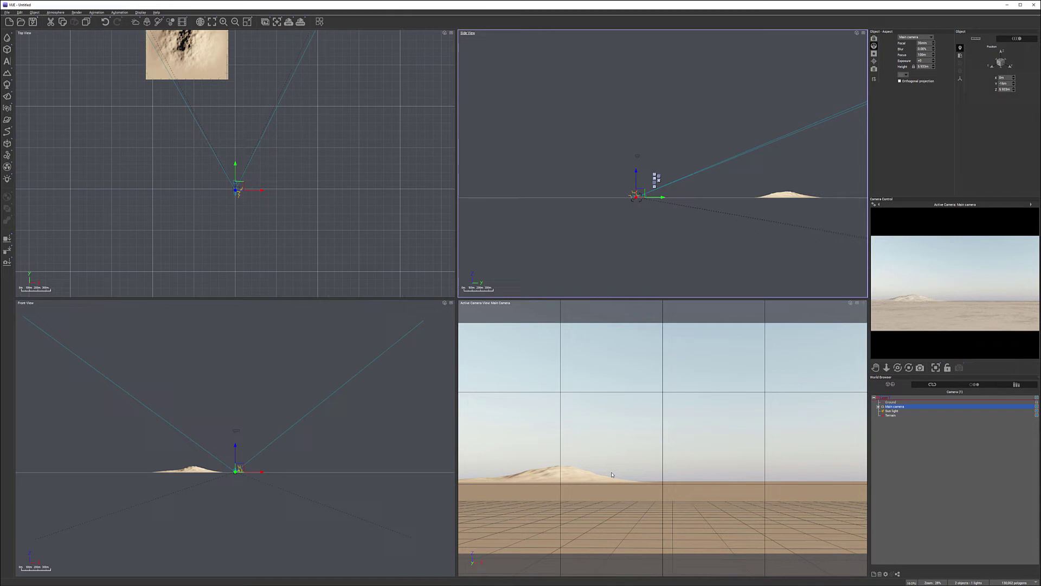
Bring the terrain much closer to the main camera so that it spans the full width of the camera view
{"action": "left_click", "coordinate": [894, 415]}
{"action": "right_click_drag", "start_coordinate": [232, 184], "coordinate": [230, 117]}
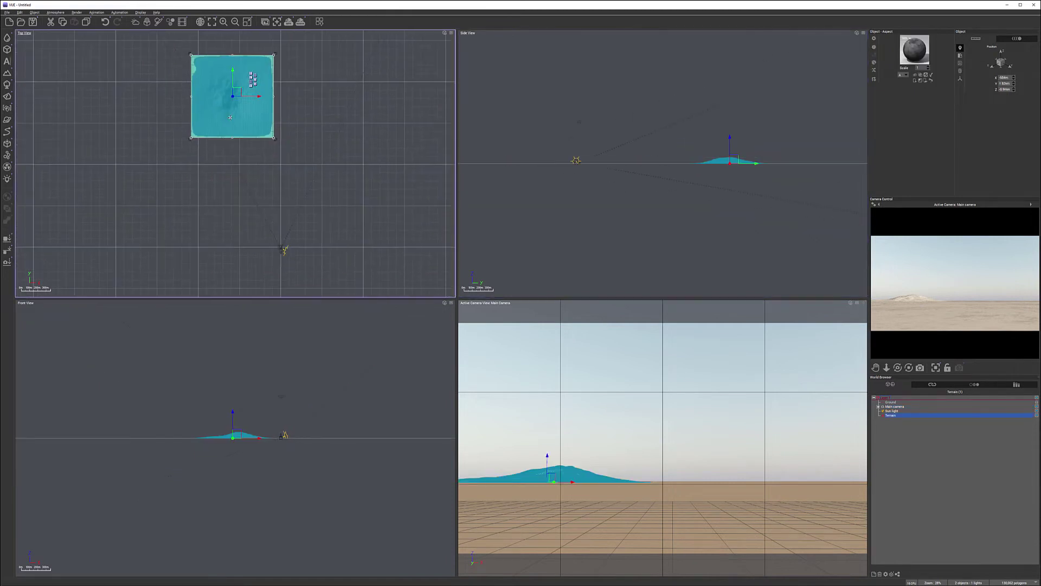
{"action": "left_click_drag", "start_coordinate": [235, 95], "coordinate": [275, 179]}
{"action": "scroll", "coordinate": [318, 259], "scroll_direction": "up", "scroll_amount": 5}
{"action": "right_click_drag", "start_coordinate": [312, 200], "coordinate": [360, 173]}
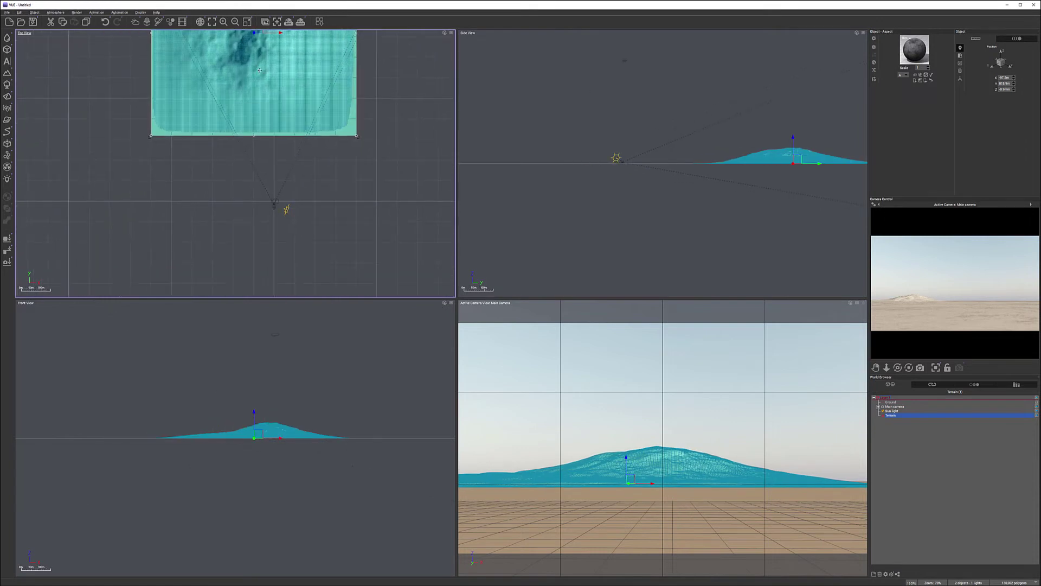
{"action": "left_click_drag", "start_coordinate": [260, 70], "coordinate": [269, 133]}
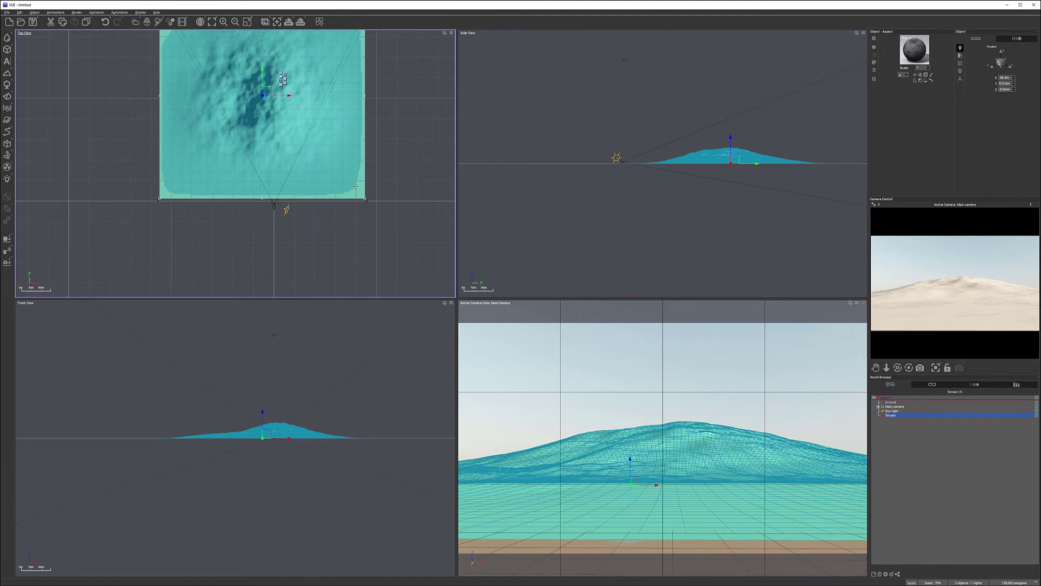
Shift the terrain slightly right and toward the camera so its centre lines up with the camera
{"action": "scroll", "coordinate": [272, 219], "scroll_direction": "up", "scroll_amount": 5}
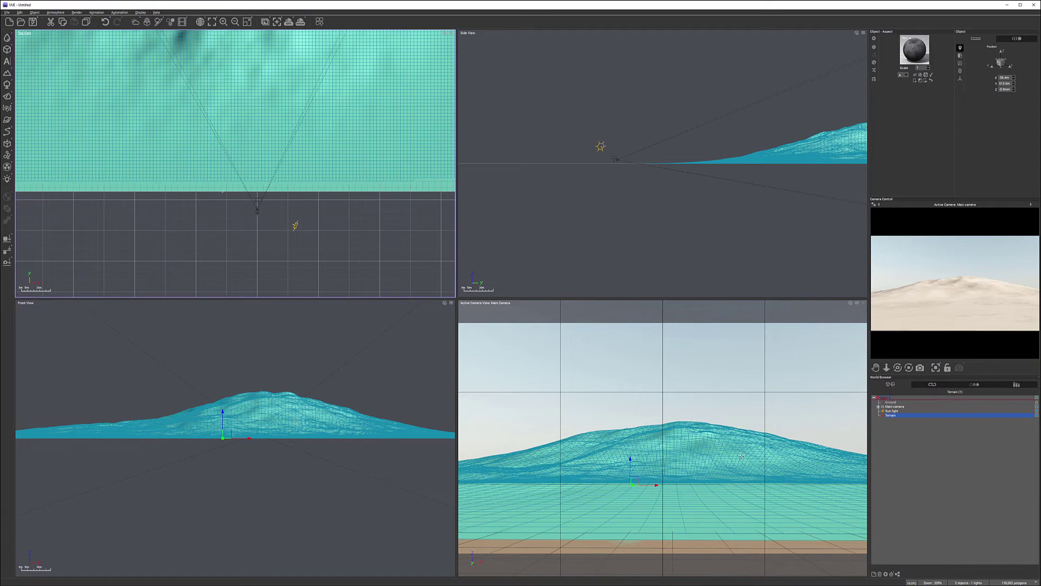
{"action": "right_click_drag", "start_coordinate": [210, 83], "coordinate": [218, 170]}
{"action": "scroll", "coordinate": [249, 190], "scroll_direction": "down", "scroll_amount": 6}
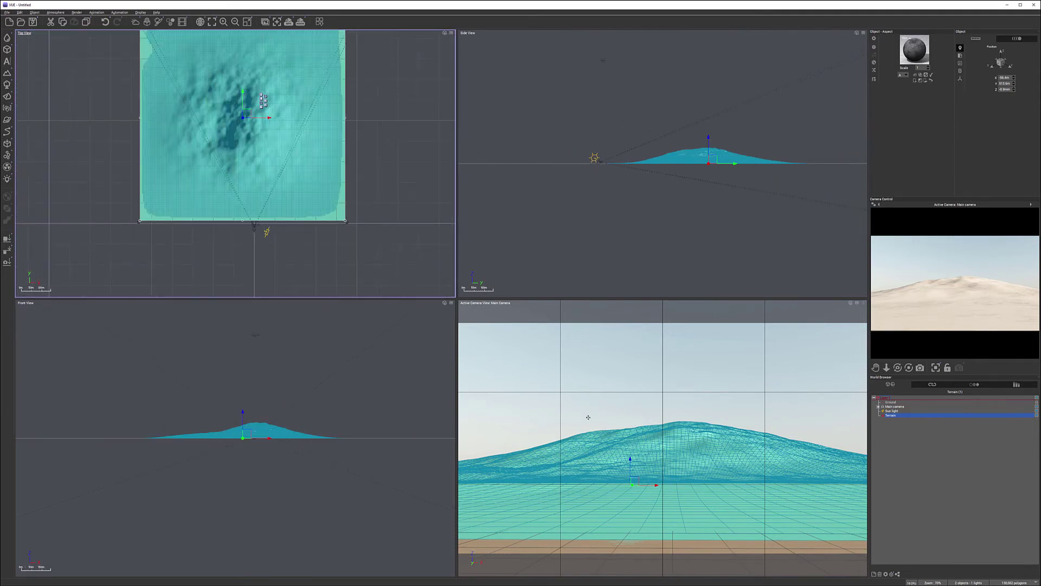
{"action": "right_click_drag", "start_coordinate": [355, 212], "coordinate": [381, 291]}
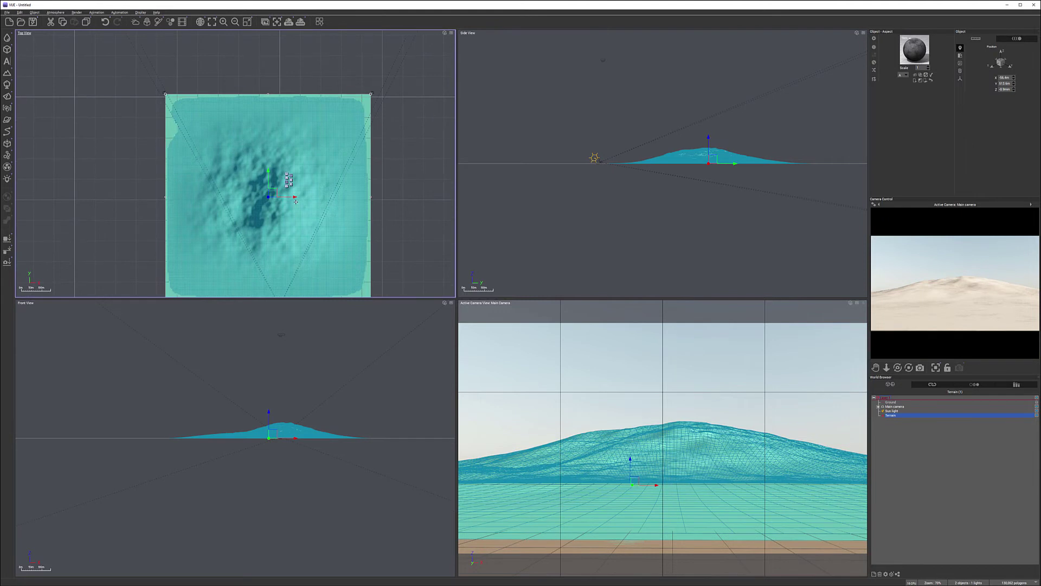
{"action": "mouse_move", "coordinate": [249, 187]}
{"action": "left_mouse_down"}
{"action": "mouse_move", "coordinate": [387, 75]}
{"action": "mouse_move", "coordinate": [292, 136]}
{"action": "mouse_move", "coordinate": [262, 186]}
{"action": "left_mouse_up"}
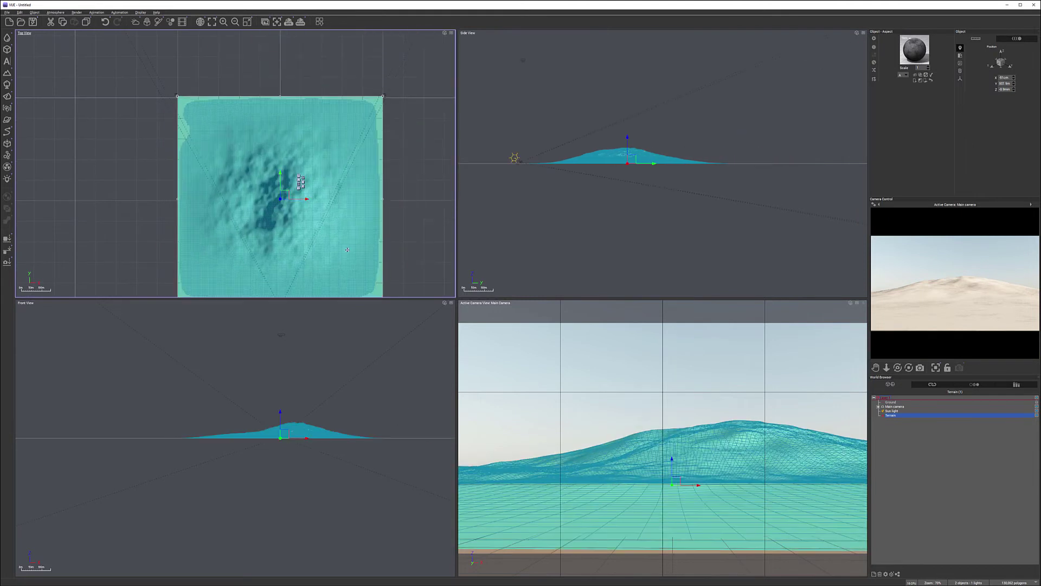
Stretch the terrain to about twice as wide as it is deep and place it farther back, left of the camera's centre
{"action": "right_click_drag", "start_coordinate": [292, 260], "coordinate": [296, 176]}
{"action": "scroll", "coordinate": [295, 175], "scroll_direction": "up", "scroll_amount": 1}
{"action": "scroll", "coordinate": [296, 176], "scroll_direction": "up", "scroll_amount": 2}
{"action": "scroll", "coordinate": [315, 187], "scroll_direction": "down", "scroll_amount": 5}
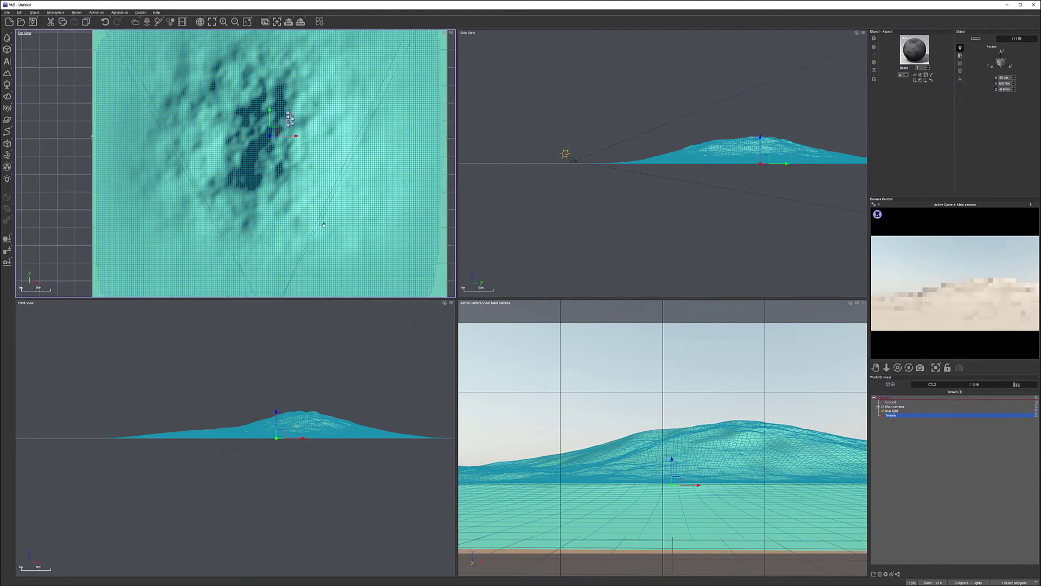
{"action": "left_click_drag", "start_coordinate": [308, 195], "coordinate": [156, 145]}
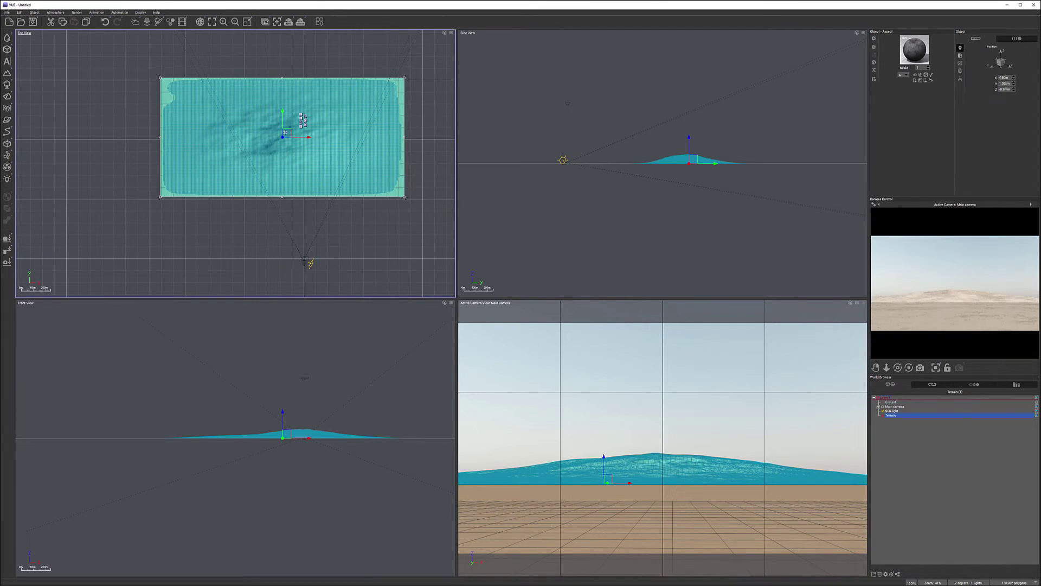
{"action": "left_click_drag", "start_coordinate": [288, 131], "coordinate": [246, 128]}
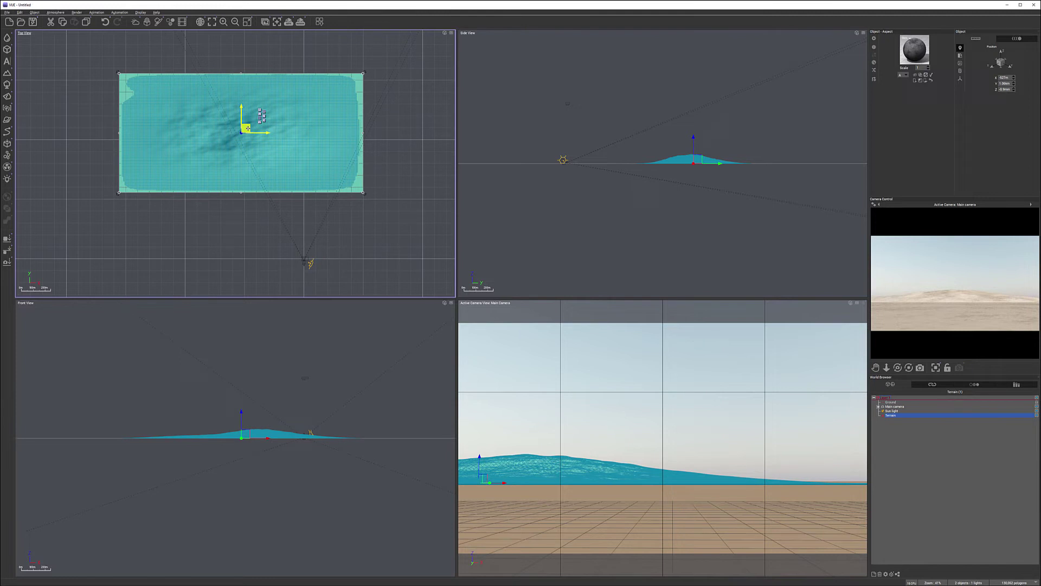
Duplicate the wide terrain and place the copy behind the original, offset to the right
{"action": "right_click_drag", "start_coordinate": [357, 128], "coordinate": [341, 217]}
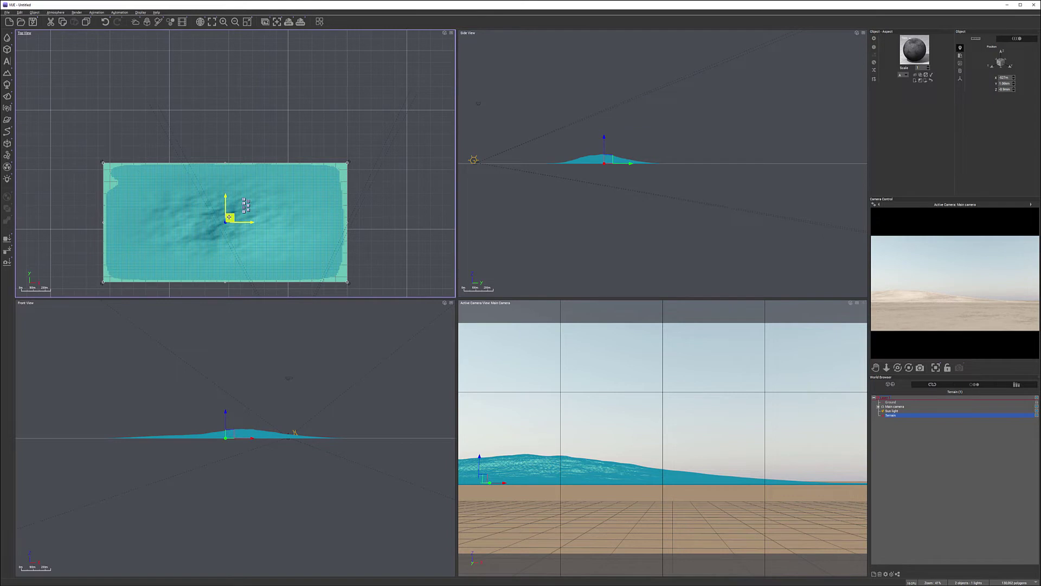
{"action": "key", "text": "ctrl+d"}
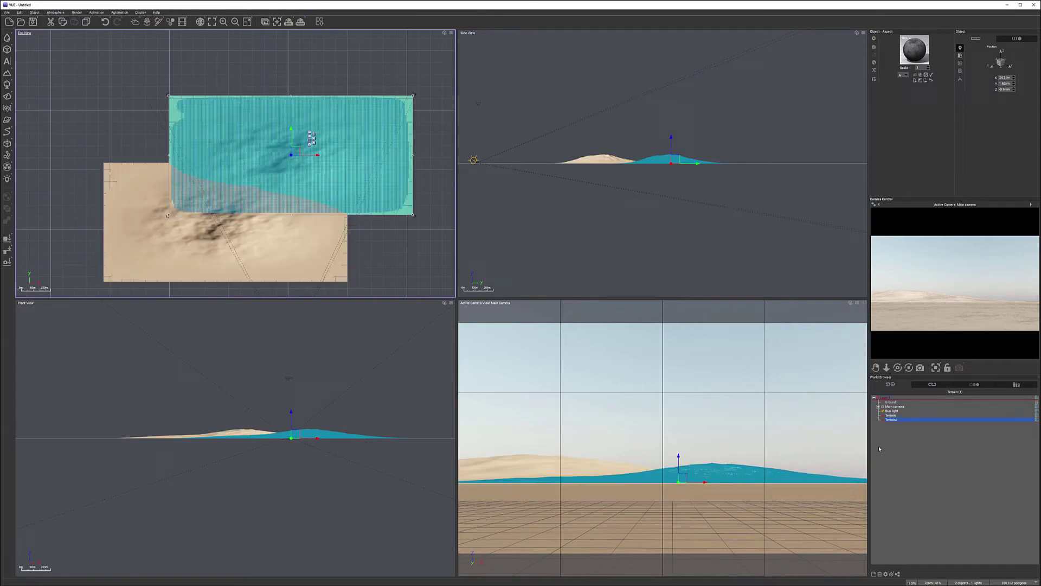
Move the copied terrain farther back and to the right, and raise its height to about one and a half times
{"action": "left_click_drag", "start_coordinate": [293, 154], "coordinate": [346, 130]}
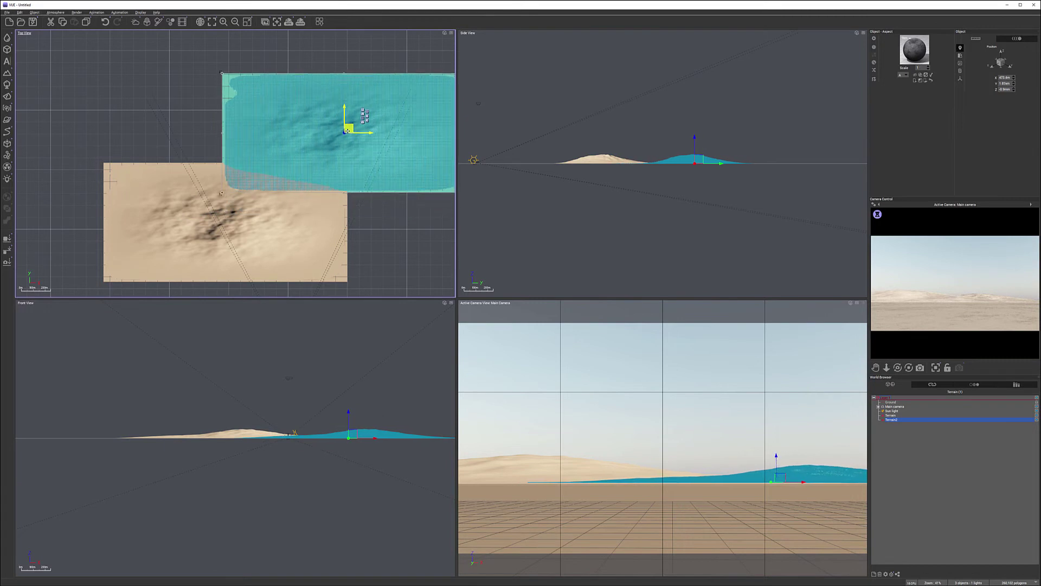
{"action": "left_click", "coordinate": [687, 153]}
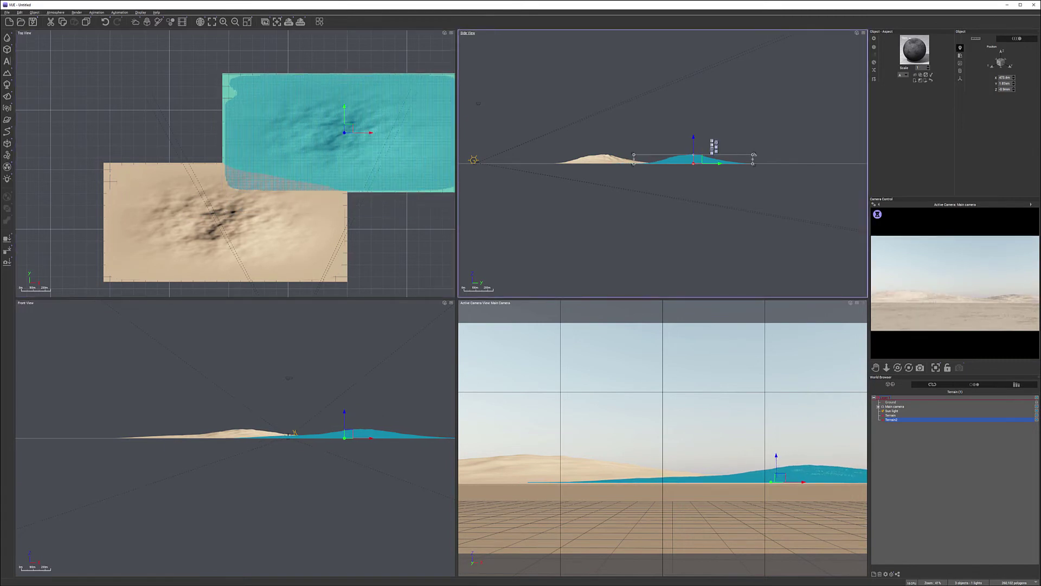
{"action": "left_click_drag", "start_coordinate": [692, 155], "coordinate": [693, 149]}
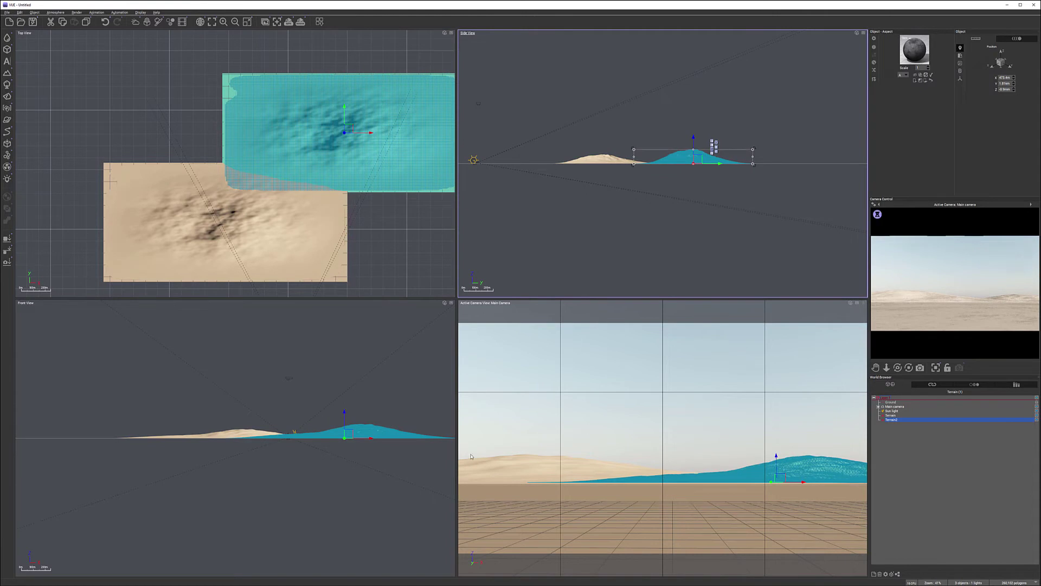
Create a larger copy of the raised terrain and place it behind the other two, roughly centred in the camera view
{"action": "left_click_drag", "start_coordinate": [348, 123], "coordinate": [355, 109]}
{"action": "middle_click_drag", "start_coordinate": [366, 109], "coordinate": [373, 188]}
{"action": "left_click_drag", "start_coordinate": [362, 186], "coordinate": [274, 74], "text": "alt"}
{"action": "scroll", "coordinate": [301, 97], "scroll_direction": "down", "scroll_amount": 3}
{"action": "left_click_drag", "start_coordinate": [212, 54], "coordinate": [87, 42]}
{"action": "middle_click_drag", "start_coordinate": [290, 149], "coordinate": [298, 194]}
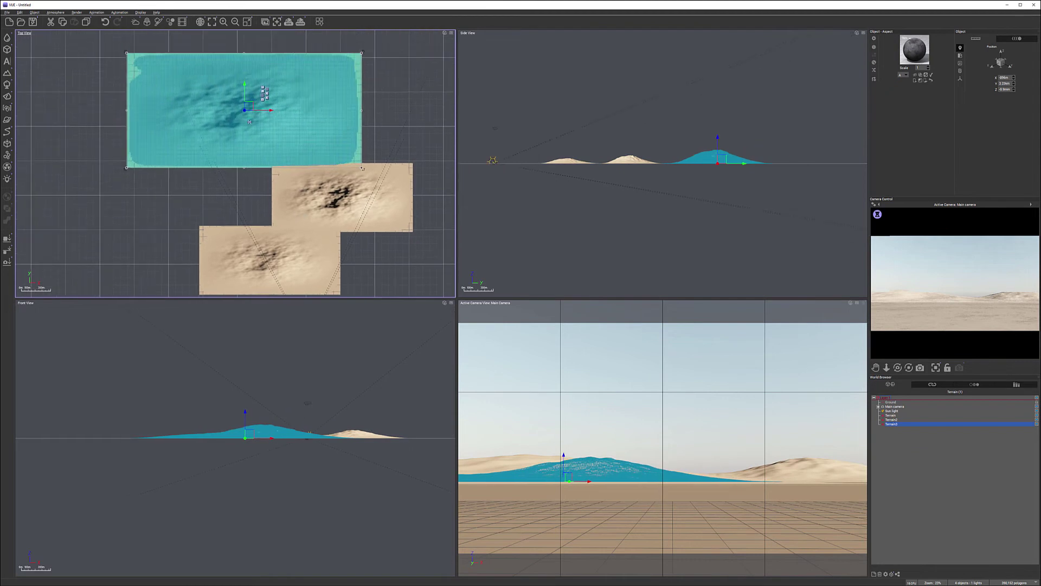
{"action": "left_click_drag", "start_coordinate": [251, 106], "coordinate": [295, 107]}
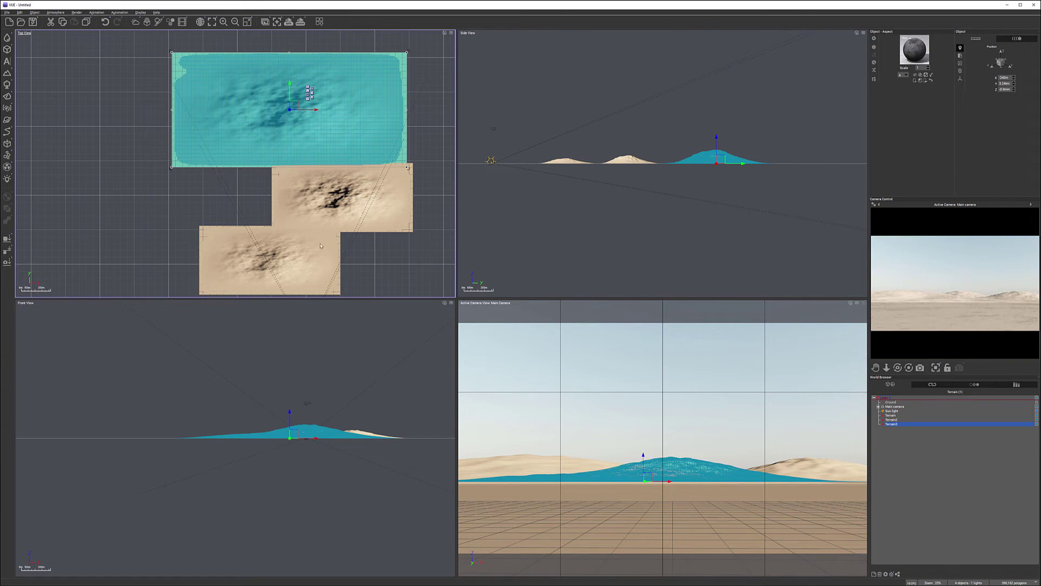
Widen the frontmost terrain so that it stretches farther across the camera view
{"action": "left_click", "coordinate": [295, 248]}
{"action": "mouse_move", "coordinate": [297, 261]}
{"action": "left_mouse_down"}
{"action": "mouse_move", "coordinate": [369, 263]}
{"action": "mouse_move", "coordinate": [294, 261]}
{"action": "left_mouse_up"}
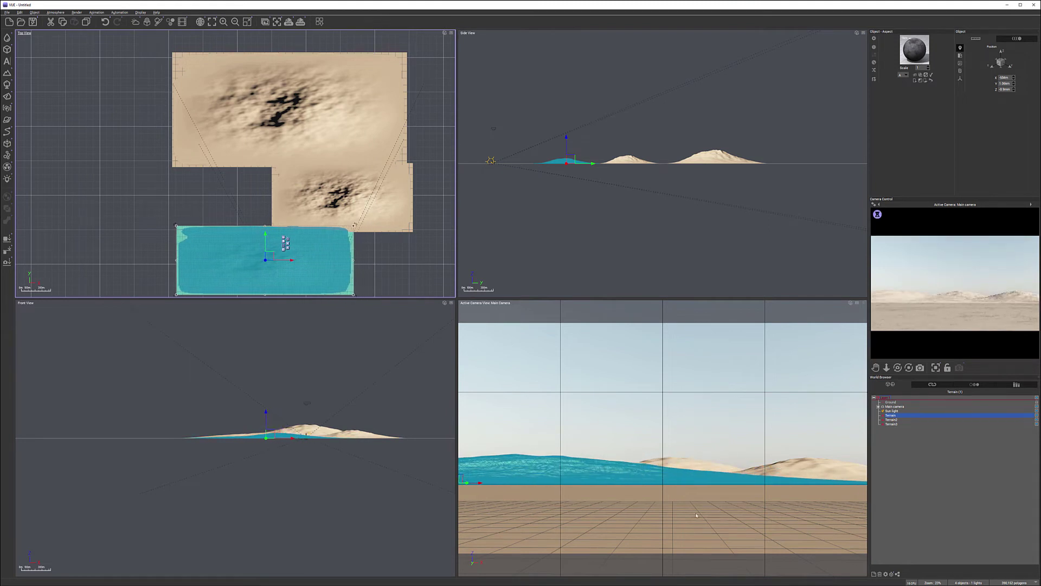
Add a new standard terrain in the foreground area between the main camera and the background terrains
{"action": "right_click_drag", "start_coordinate": [324, 277], "coordinate": [330, 154]}
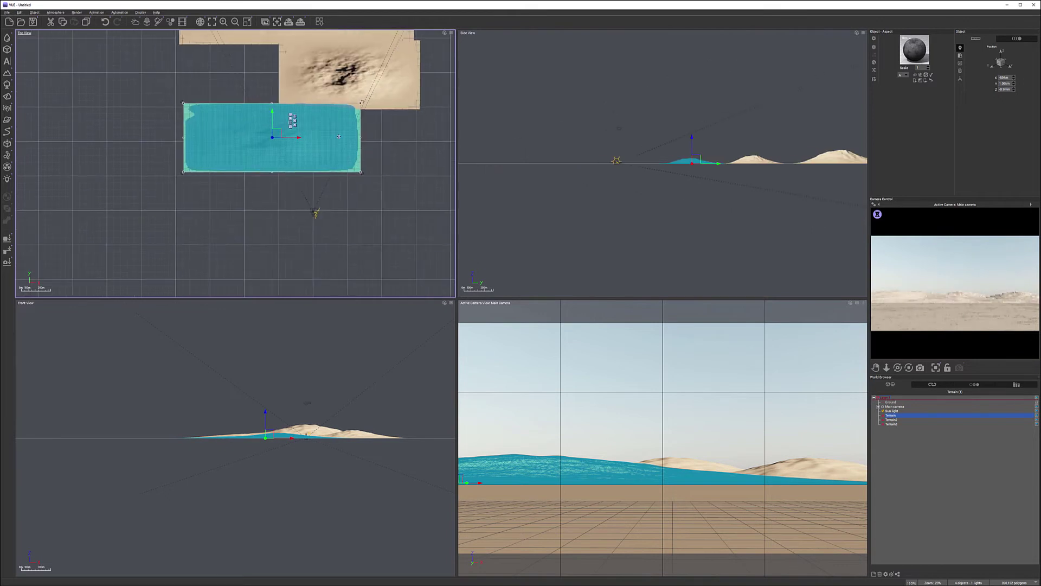
{"action": "scroll", "coordinate": [330, 222], "scroll_direction": "up", "scroll_amount": 3}
{"action": "scroll", "coordinate": [329, 222], "scroll_direction": "up", "scroll_amount": 6}
{"action": "right_click_drag", "start_coordinate": [211, 140], "coordinate": [149, 207]}
{"action": "mouse_move", "coordinate": [309, 173]}
{"action": "right_mouse_down"}
{"action": "mouse_move", "coordinate": [282, 223]}
{"action": "mouse_move", "coordinate": [314, 182]}
{"action": "right_mouse_up"}
{"action": "right_click_drag", "start_coordinate": [280, 79], "coordinate": [275, 80]}
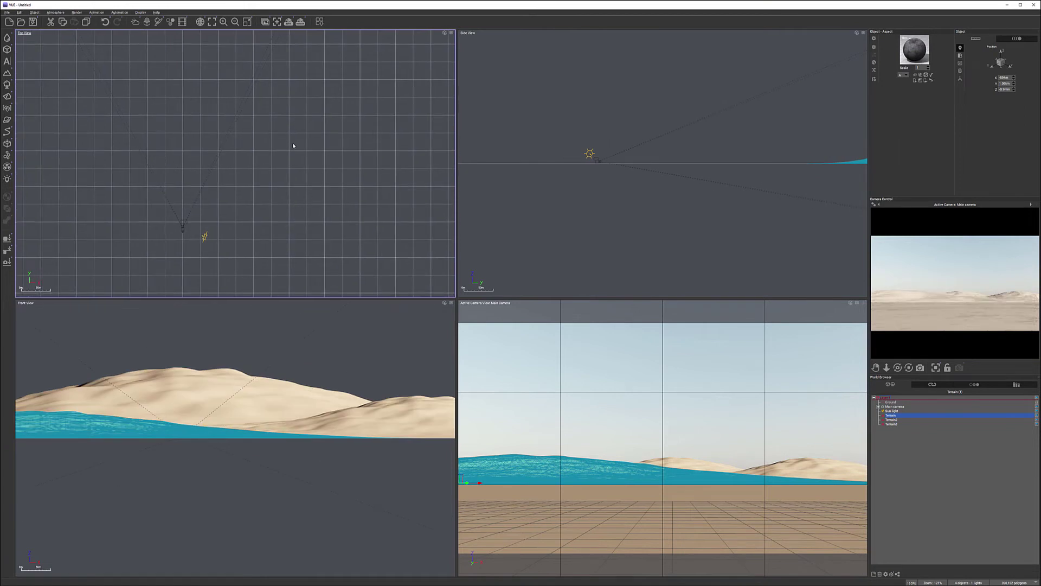
{"action": "right_click_drag", "start_coordinate": [328, 176], "coordinate": [214, 211]}
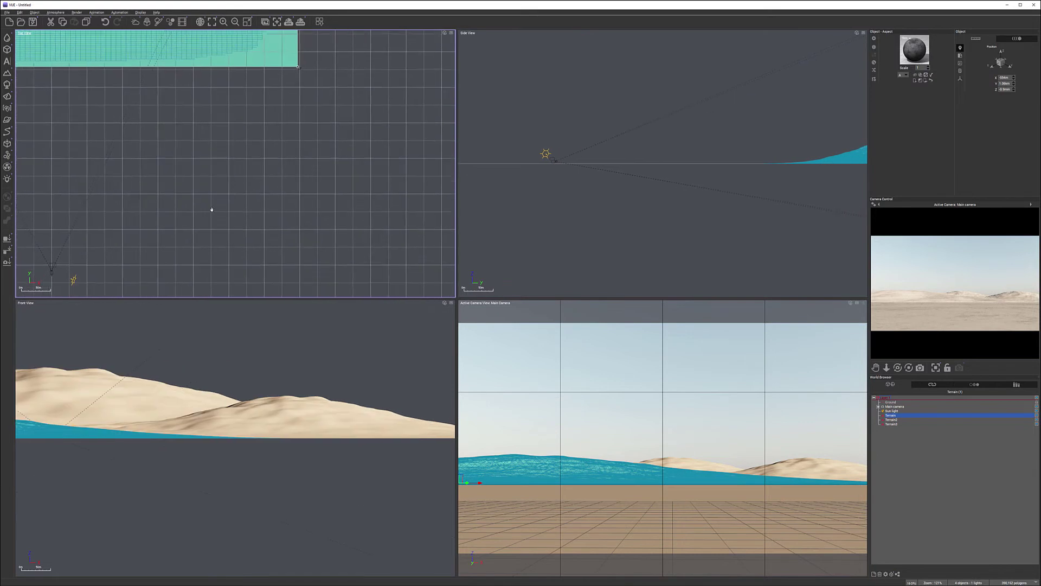
{"action": "right_click_drag", "start_coordinate": [190, 250], "coordinate": [131, 281]}
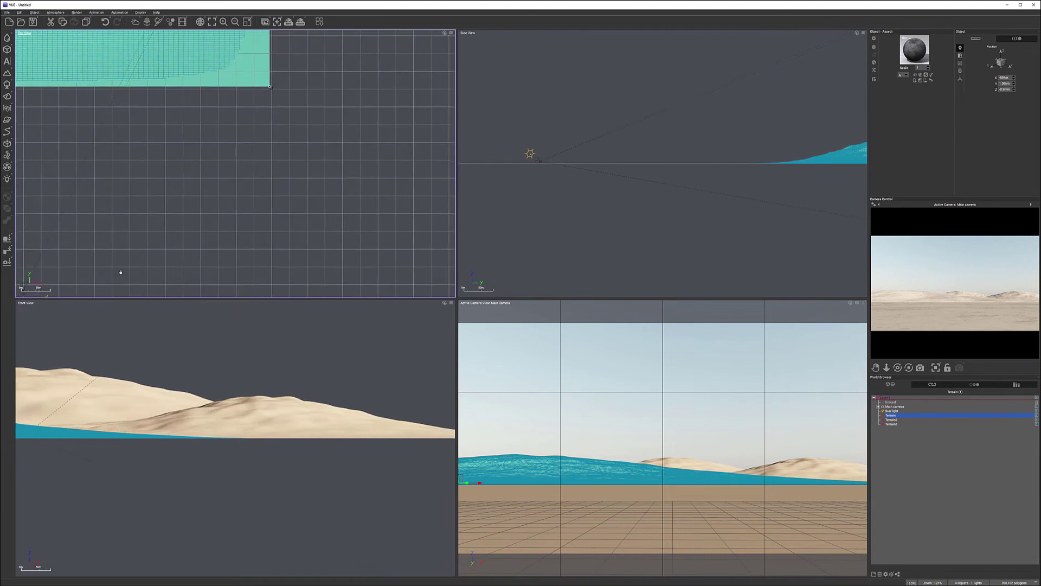
{"action": "right_click_drag", "start_coordinate": [116, 274], "coordinate": [323, 213]}
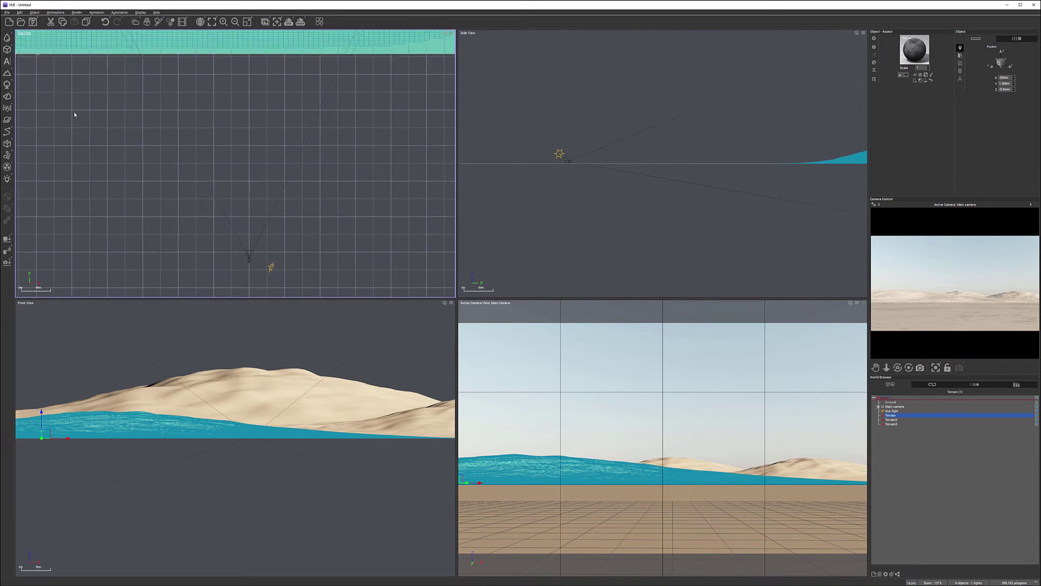
{"action": "left_click", "coordinate": [7, 73]}
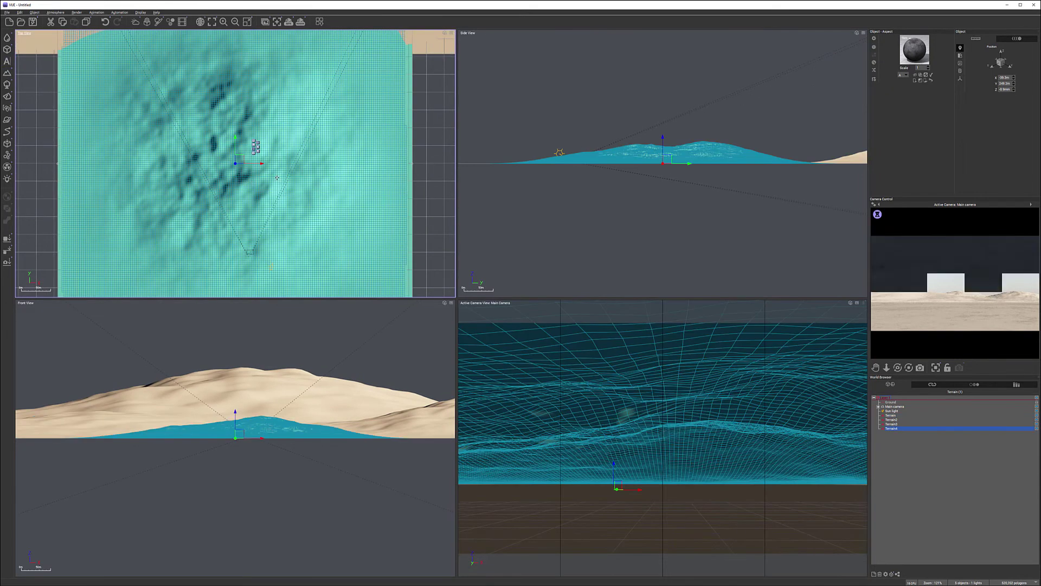
Resize and reposition the new terrain so that its near edge starts right at the main camera
{"action": "scroll", "coordinate": [277, 178], "scroll_direction": "down", "scroll_amount": 2}
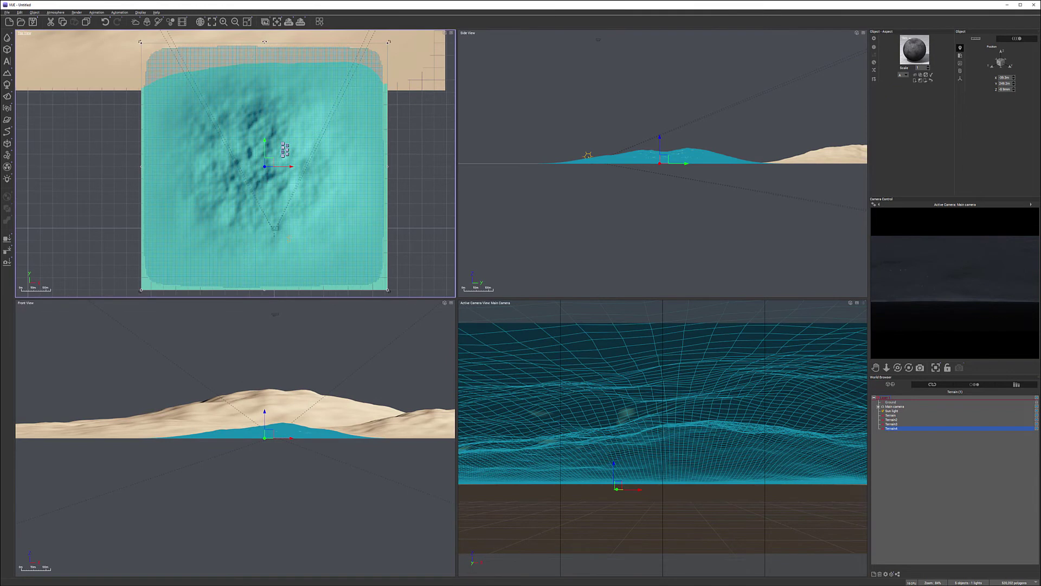
{"action": "left_click_drag", "start_coordinate": [264, 42], "coordinate": [264, 164]}
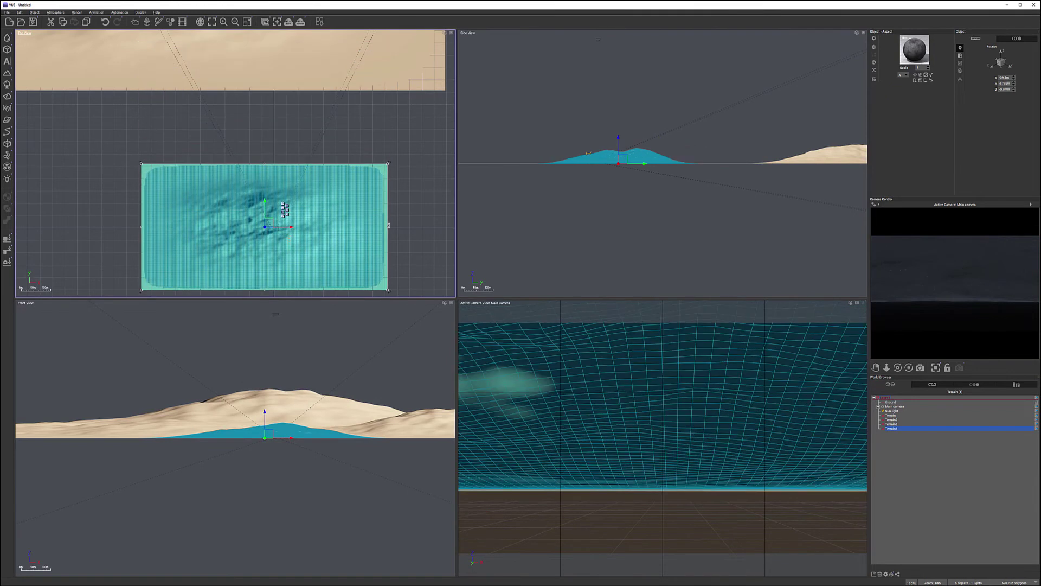
{"action": "left_click_drag", "start_coordinate": [387, 227], "coordinate": [295, 227]}
{"action": "left_click_drag", "start_coordinate": [226, 219], "coordinate": [287, 175]}
{"action": "scroll", "coordinate": [289, 213], "scroll_direction": "up", "scroll_amount": 4}
{"action": "right_click_drag", "start_coordinate": [334, 134], "coordinate": [331, 147]}
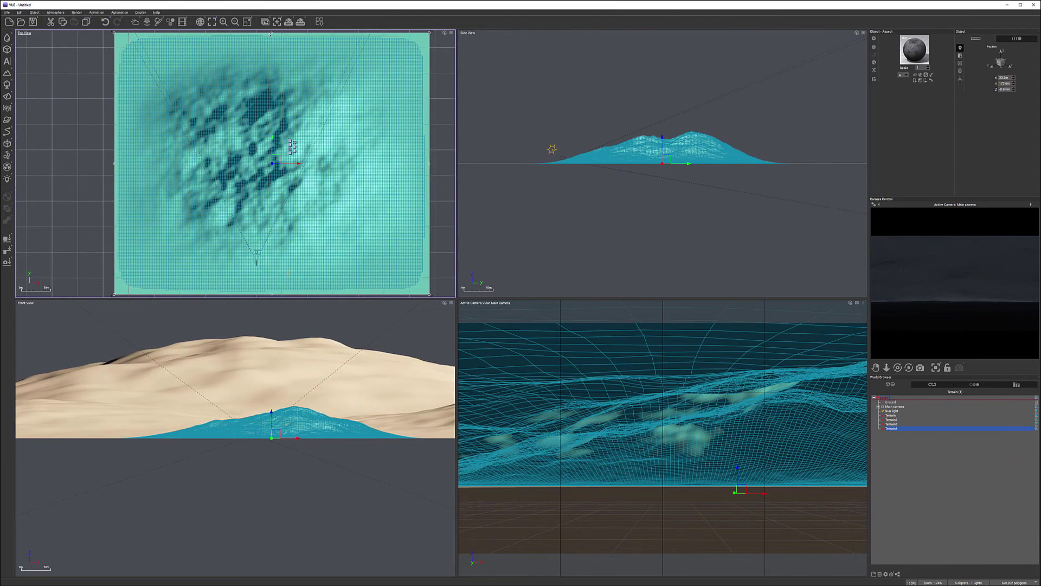
{"action": "left_click_drag", "start_coordinate": [270, 32], "coordinate": [270, 99]}
{"action": "left_click_drag", "start_coordinate": [429, 198], "coordinate": [372, 198]}
{"action": "left_click_drag", "start_coordinate": [249, 195], "coordinate": [263, 162]}
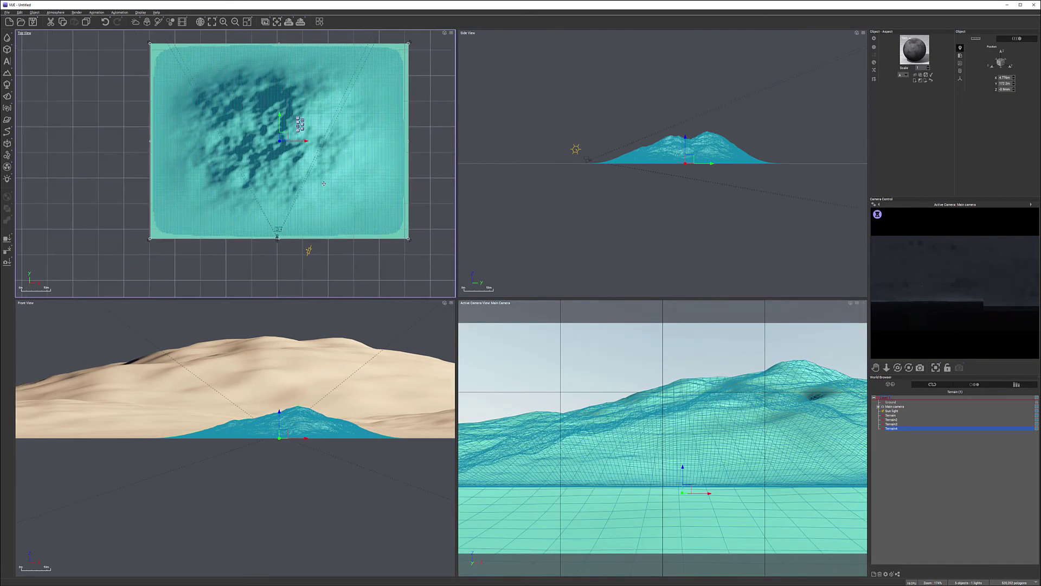
Check the main camera's placement at the foreground terrain's near edge and shift that terrain slightly left
{"action": "scroll", "coordinate": [633, 161], "scroll_direction": "up", "scroll_amount": 6}
{"action": "left_click", "coordinate": [501, 190]}
{"action": "left_click", "coordinate": [554, 163]}
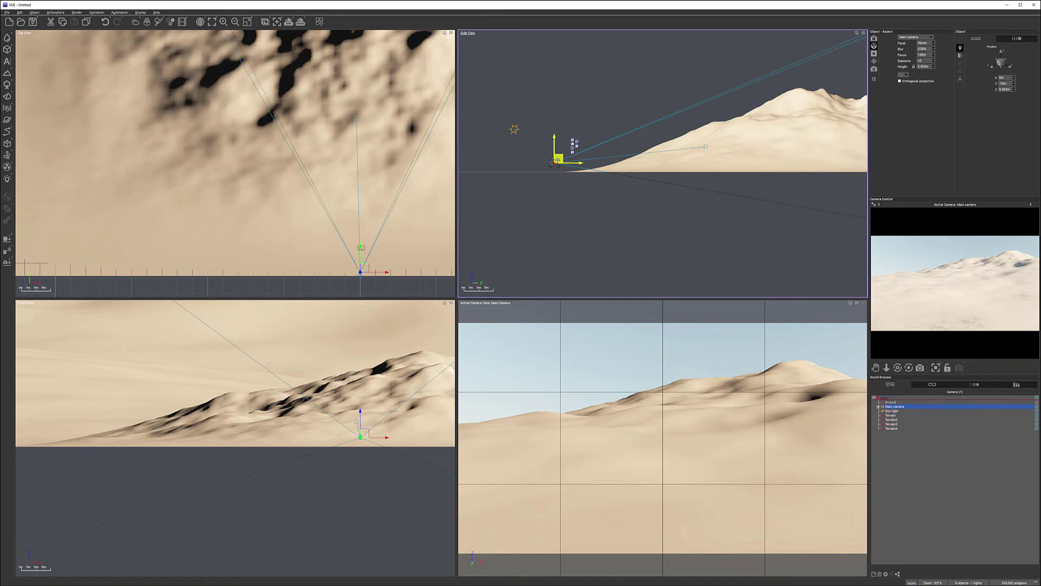
{"action": "right_click_drag", "start_coordinate": [426, 171], "coordinate": [359, 142]}
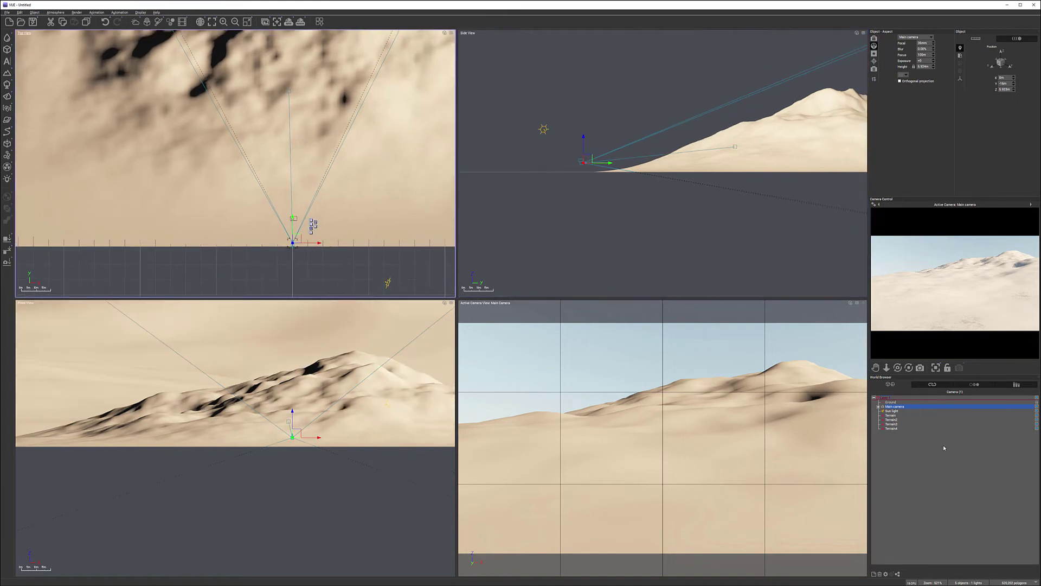
{"action": "left_click", "coordinate": [892, 428]}
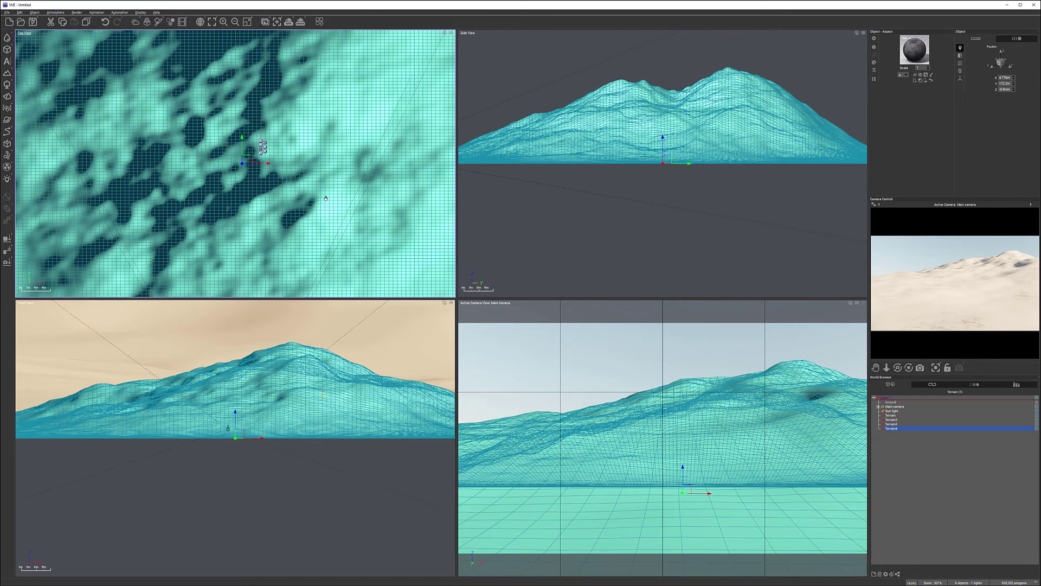
{"action": "scroll", "coordinate": [296, 230], "scroll_direction": "down", "scroll_amount": 4}
{"action": "right_click_drag", "start_coordinate": [367, 200], "coordinate": [349, 164]}
{"action": "left_click_drag", "start_coordinate": [278, 154], "coordinate": [268, 156]}
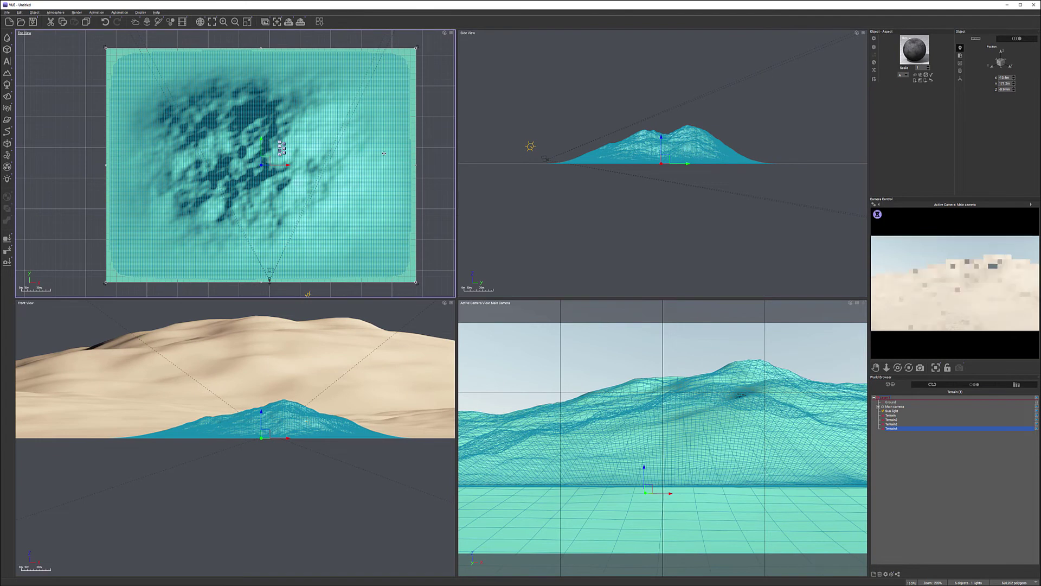
Narrow the foreground terrain from both sides until it is nearly square and centred in front of the main camera
{"action": "left_click_drag", "start_coordinate": [414, 164], "coordinate": [389, 165]}
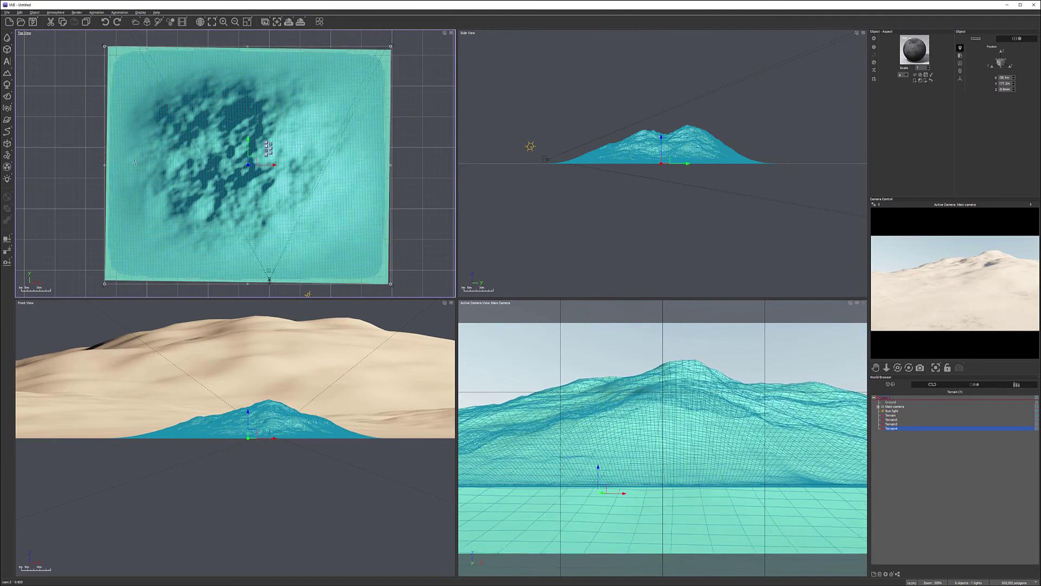
{"action": "left_click_drag", "start_coordinate": [106, 165], "coordinate": [141, 165]}
{"action": "left_click_drag", "start_coordinate": [266, 47], "coordinate": [266, 51]}
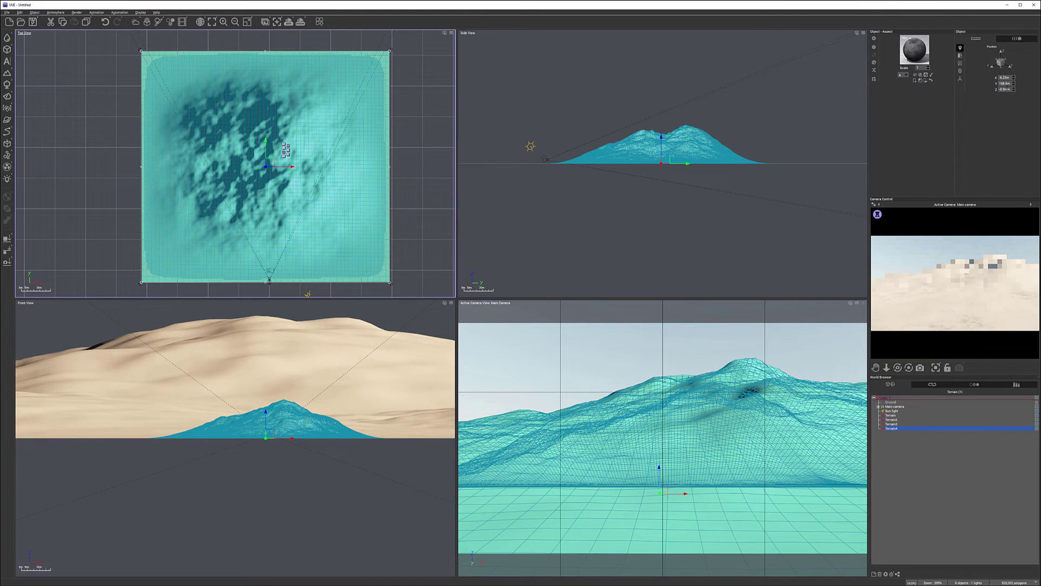
Set the foreground terrain's size to 300 m in X, 300 m in Y and 15 m in Z
{"action": "left_click", "coordinate": [961, 65]}
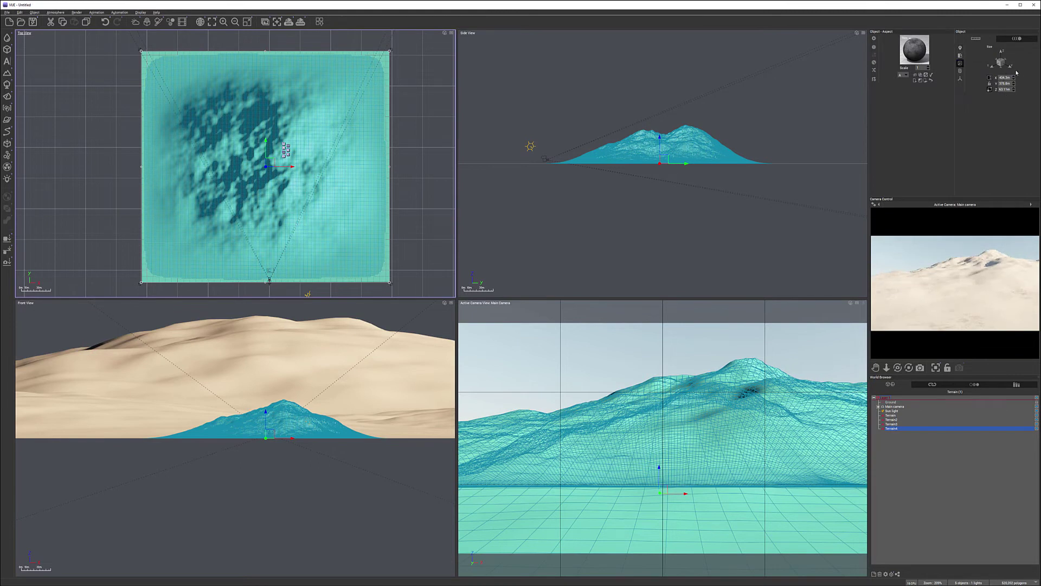
{"action": "left_click", "coordinate": [1007, 78]}
{"action": "type", "text": "300"}
{"action": "key", "text": "Return"}
{"action": "left_click", "coordinate": [1010, 84]}
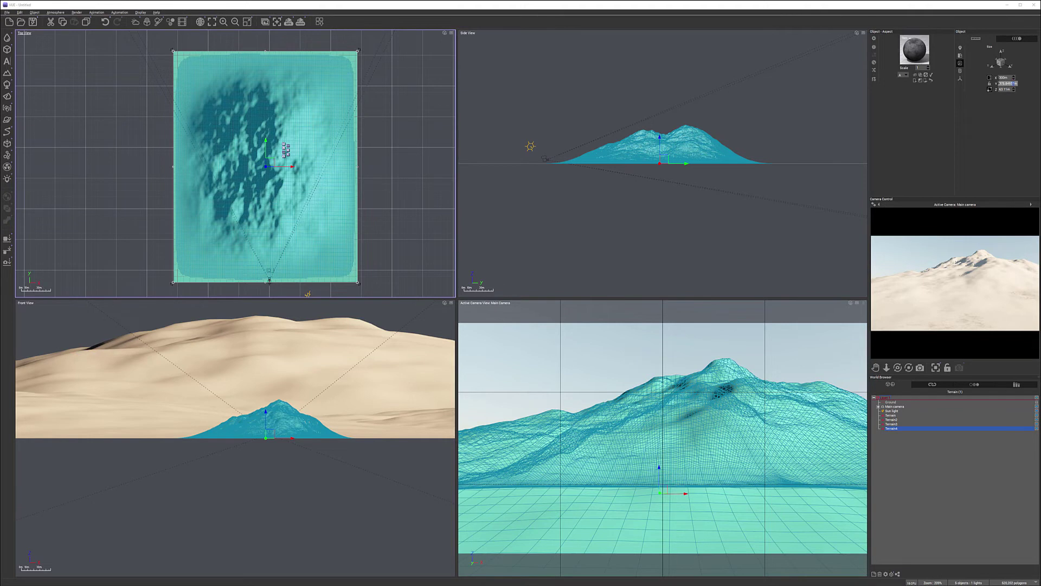
{"action": "type", "text": "300"}
{"action": "key", "text": "Return"}
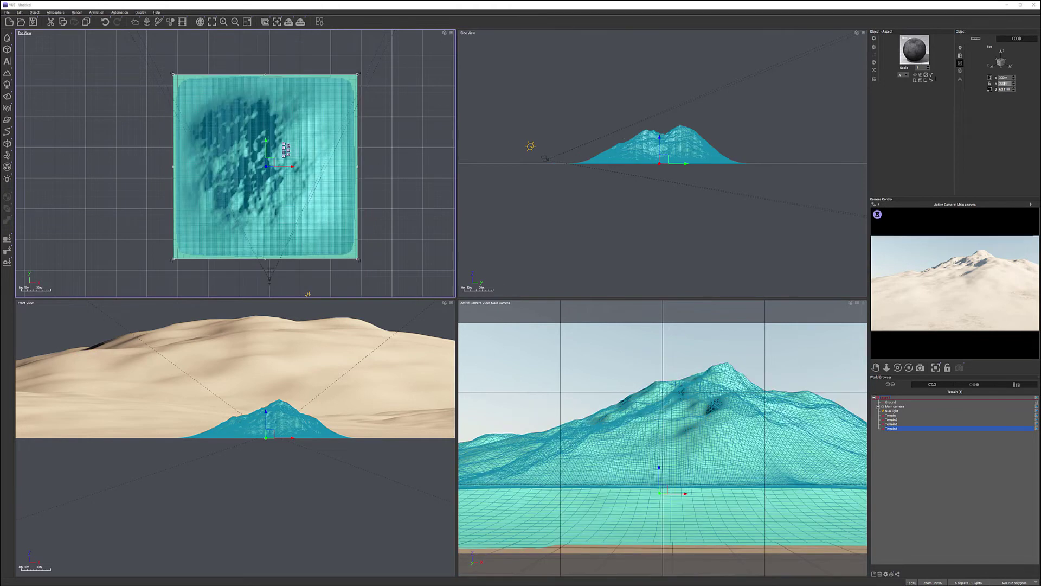
{"action": "double_click", "coordinate": [1009, 89]}
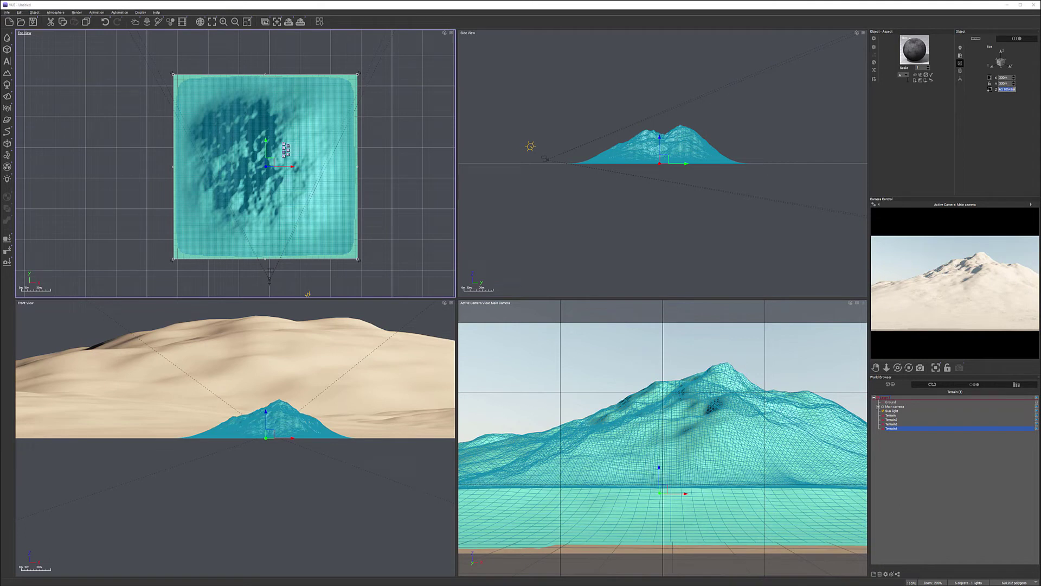
{"action": "type", "text": "15"}
{"action": "key", "text": "Return"}
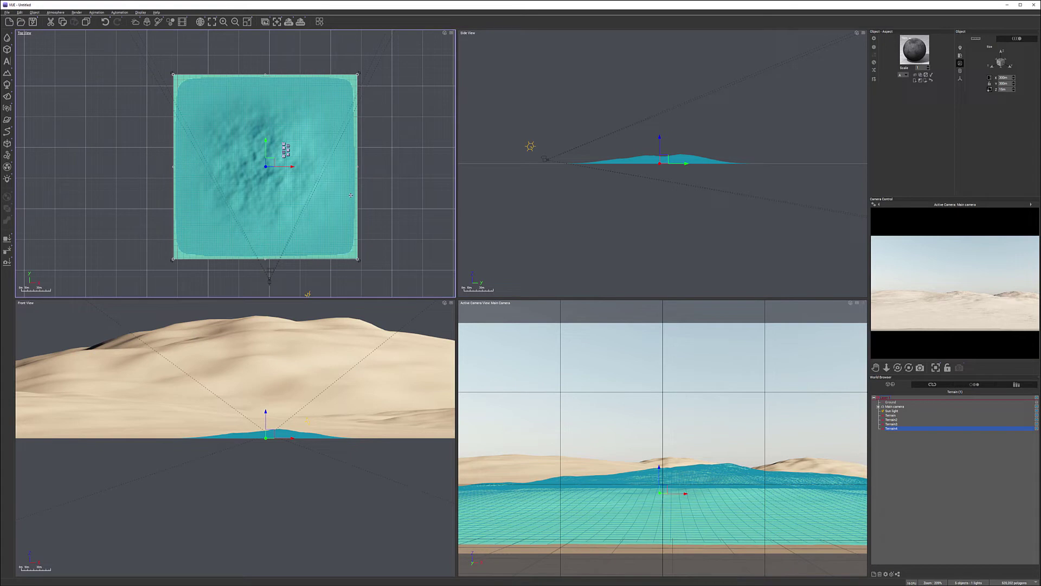
Open the foreground terrain in the Terrain Editor
{"action": "double_click", "coordinate": [294, 114]}
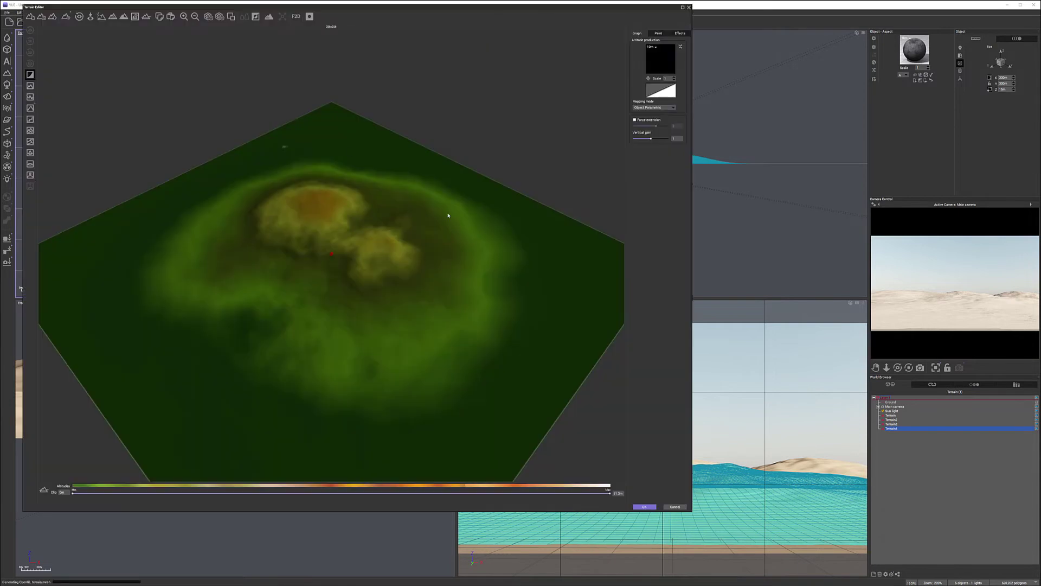
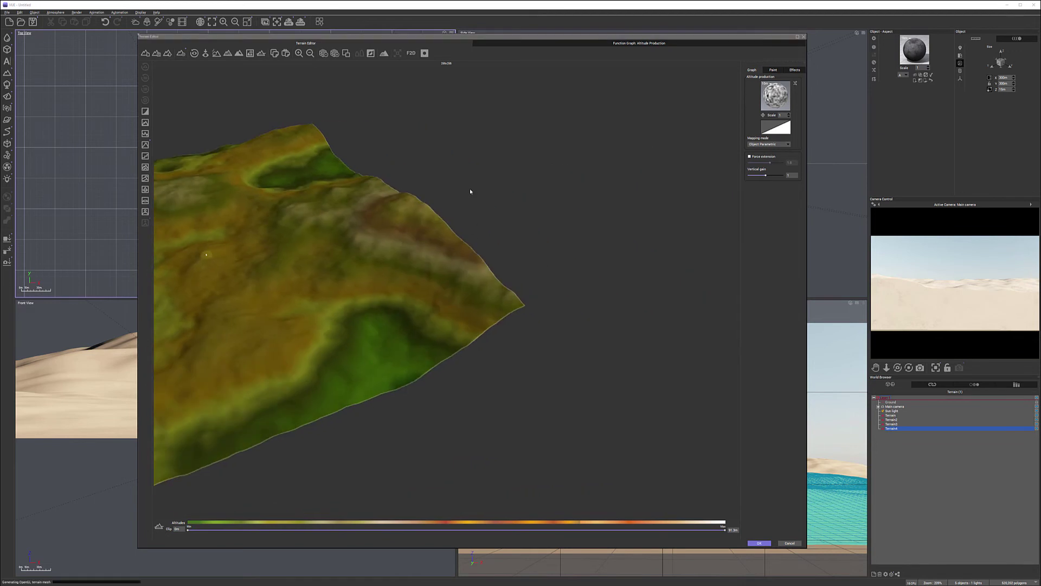
Examine the foreground terrain from several angles and with the entire scene displayed around it
{"action": "left_click_drag", "start_coordinate": [577, 224], "coordinate": [573, 249]}
{"action": "mouse_move", "coordinate": [563, 247]}
{"action": "right_mouse_down", "text": "ctrl"}
{"action": "mouse_move", "coordinate": [554, 266]}
{"action": "mouse_move", "coordinate": [552, 225]}
{"action": "mouse_move", "coordinate": [555, 241]}
{"action": "right_mouse_up", "text": "ctrl"}
{"action": "scroll", "coordinate": [554, 241], "scroll_direction": "down", "scroll_amount": 4}
{"action": "scroll", "coordinate": [551, 238], "scroll_direction": "up", "scroll_amount": 6}
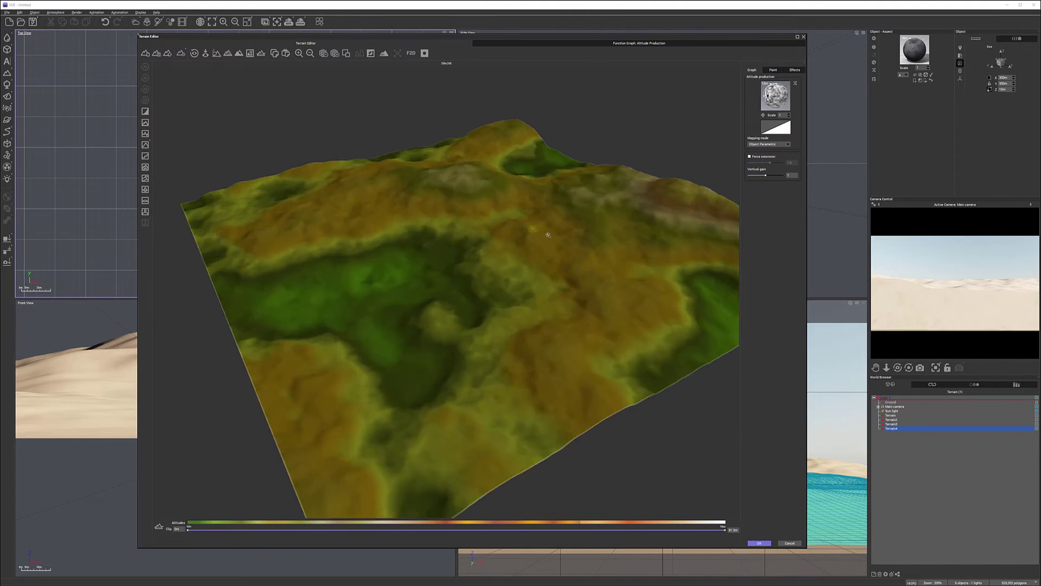
{"action": "scroll", "coordinate": [547, 235], "scroll_direction": "down", "scroll_amount": 2}
{"action": "left_click_drag", "start_coordinate": [547, 235], "coordinate": [528, 268]}
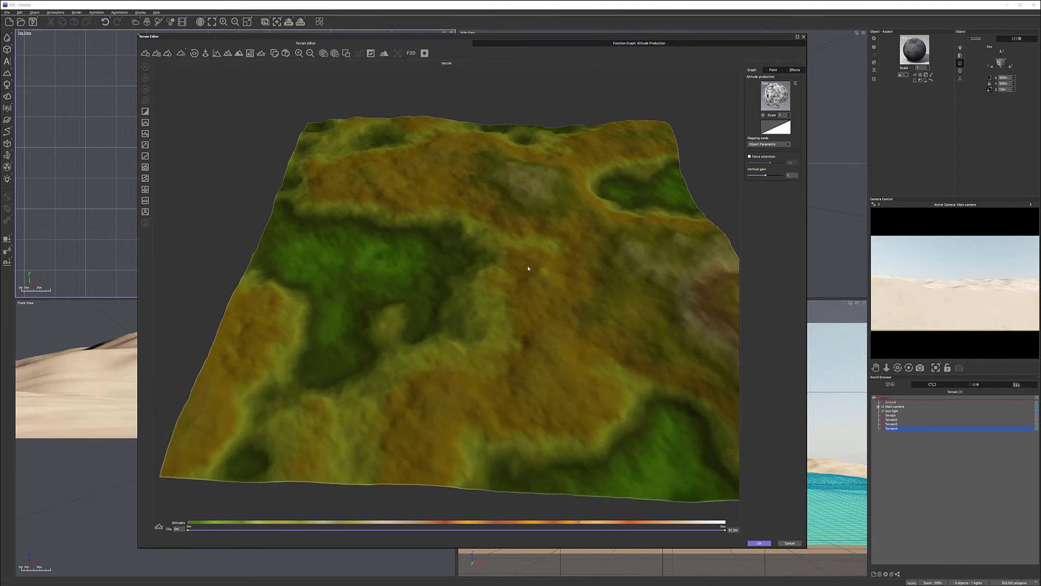
{"action": "left_click", "coordinate": [217, 53]}
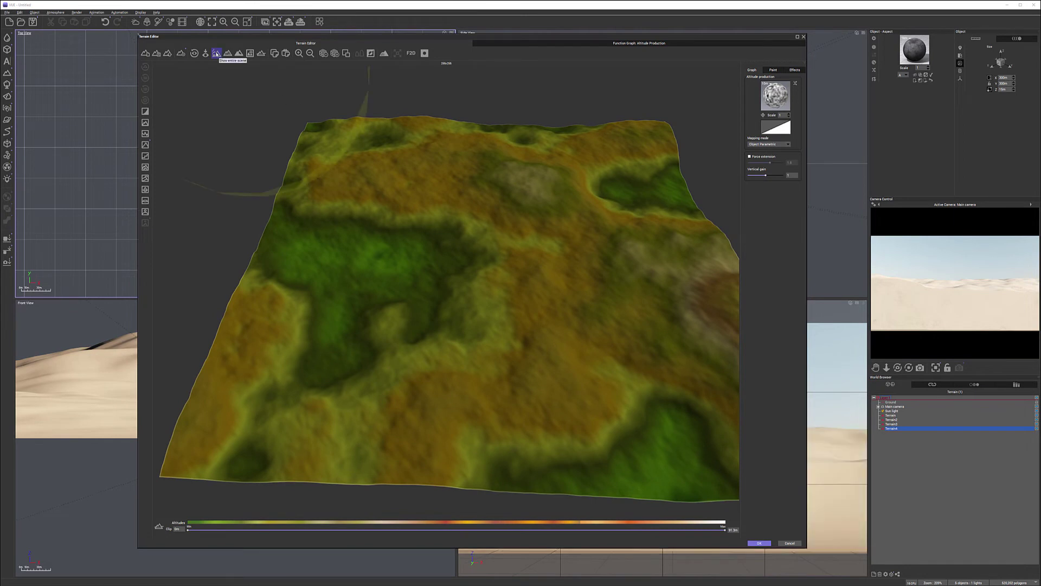
{"action": "left_click", "coordinate": [216, 53]}
{"action": "left_click", "coordinate": [671, 307]}
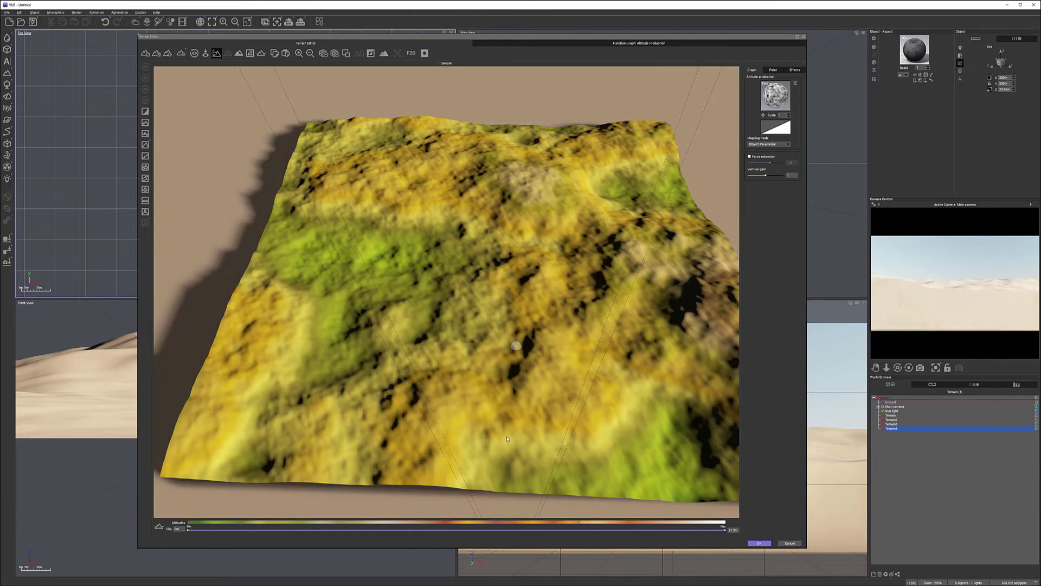
{"action": "left_click", "coordinate": [216, 53]}
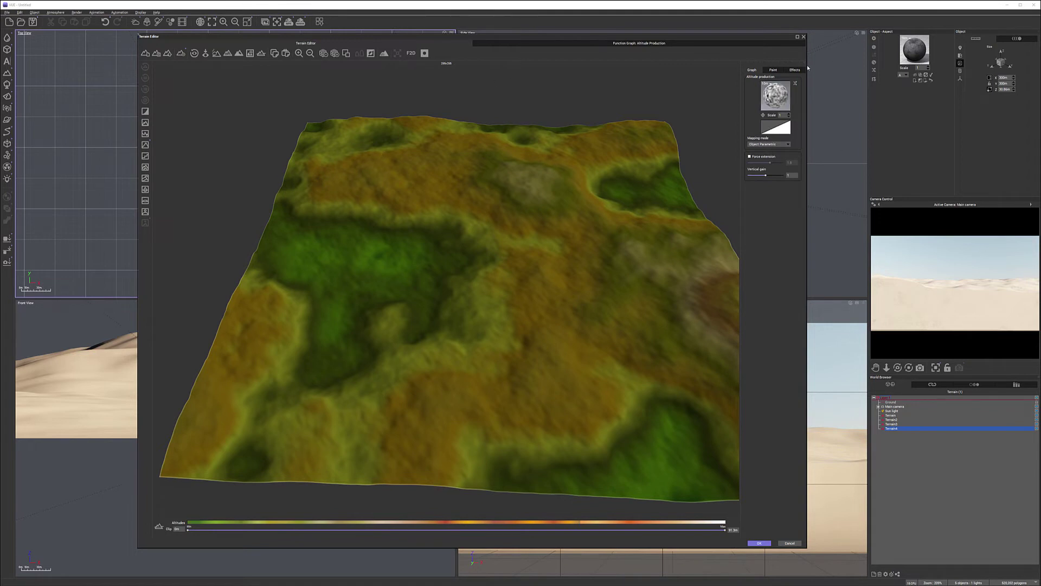
Lower the central area of the terrain with an enlarged, inverted airbrush to start a broad basin
{"action": "left_click", "coordinate": [773, 71]}
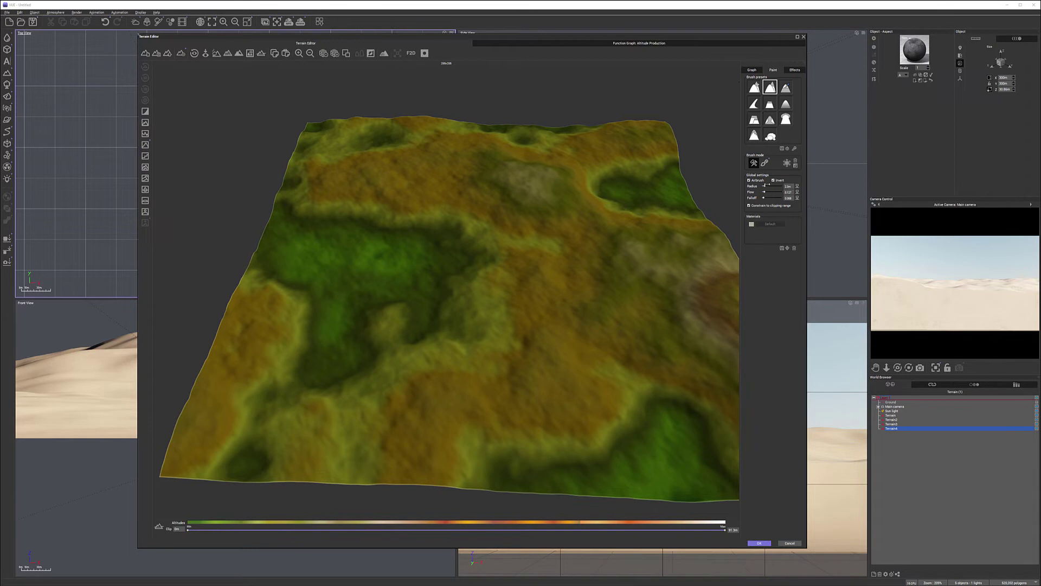
{"action": "mouse_move", "coordinate": [491, 279]}
{"action": "left_mouse_down"}
{"action": "mouse_move", "coordinate": [516, 253]}
{"action": "mouse_move", "coordinate": [509, 312]}
{"action": "mouse_move", "coordinate": [489, 237]}
{"action": "mouse_move", "coordinate": [476, 373]}
{"action": "mouse_move", "coordinate": [497, 343]}
{"action": "mouse_move", "coordinate": [542, 352]}
{"action": "mouse_move", "coordinate": [542, 399]}
{"action": "mouse_move", "coordinate": [477, 418]}
{"action": "mouse_move", "coordinate": [488, 436]}
{"action": "mouse_move", "coordinate": [419, 467]}
{"action": "mouse_move", "coordinate": [302, 467]}
{"action": "mouse_move", "coordinate": [375, 460]}
{"action": "mouse_move", "coordinate": [462, 400]}
{"action": "mouse_move", "coordinate": [421, 406]}
{"action": "mouse_move", "coordinate": [570, 394]}
{"action": "mouse_move", "coordinate": [597, 353]}
{"action": "mouse_move", "coordinate": [442, 373]}
{"action": "mouse_move", "coordinate": [545, 255]}
{"action": "mouse_move", "coordinate": [551, 284]}
{"action": "mouse_move", "coordinate": [506, 237]}
{"action": "mouse_move", "coordinate": [542, 219]}
{"action": "mouse_move", "coordinate": [639, 270]}
{"action": "mouse_move", "coordinate": [699, 274]}
{"action": "mouse_move", "coordinate": [727, 217]}
{"action": "left_mouse_up"}
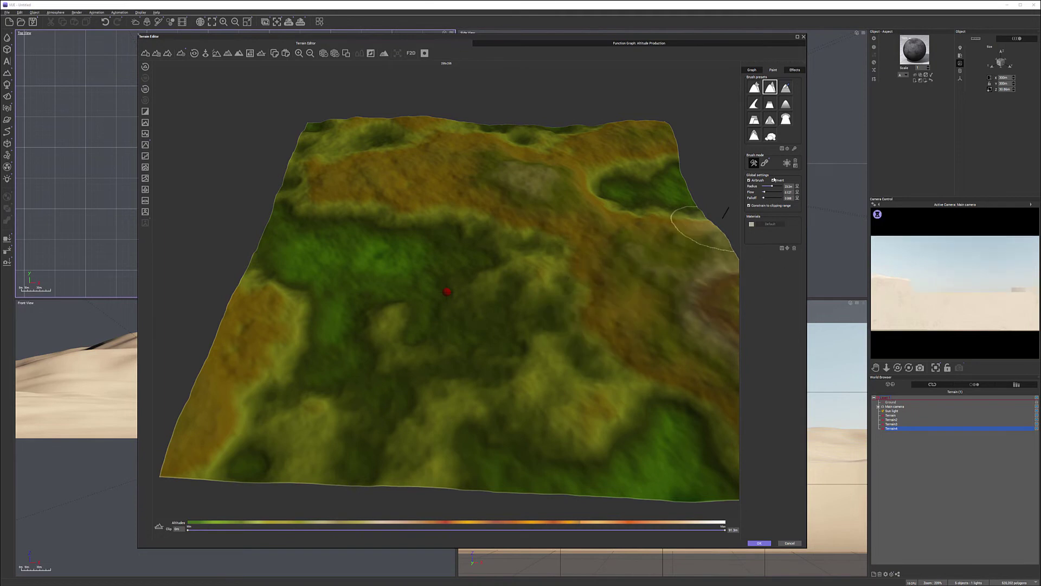
{"action": "left_click_drag", "start_coordinate": [772, 192], "coordinate": [766, 192]}
{"action": "mouse_move", "coordinate": [558, 284]}
{"action": "left_mouse_down"}
{"action": "mouse_move", "coordinate": [499, 243]}
{"action": "mouse_move", "coordinate": [622, 240]}
{"action": "mouse_move", "coordinate": [467, 208]}
{"action": "mouse_move", "coordinate": [537, 211]}
{"action": "mouse_move", "coordinate": [531, 193]}
{"action": "mouse_move", "coordinate": [419, 192]}
{"action": "mouse_move", "coordinate": [303, 327]}
{"action": "mouse_move", "coordinate": [380, 336]}
{"action": "mouse_move", "coordinate": [488, 420]}
{"action": "mouse_move", "coordinate": [431, 381]}
{"action": "mouse_move", "coordinate": [484, 309]}
{"action": "mouse_move", "coordinate": [515, 289]}
{"action": "mouse_move", "coordinate": [637, 307]}
{"action": "mouse_move", "coordinate": [532, 270]}
{"action": "mouse_move", "coordinate": [535, 349]}
{"action": "mouse_move", "coordinate": [520, 267]}
{"action": "mouse_move", "coordinate": [523, 303]}
{"action": "left_mouse_up"}
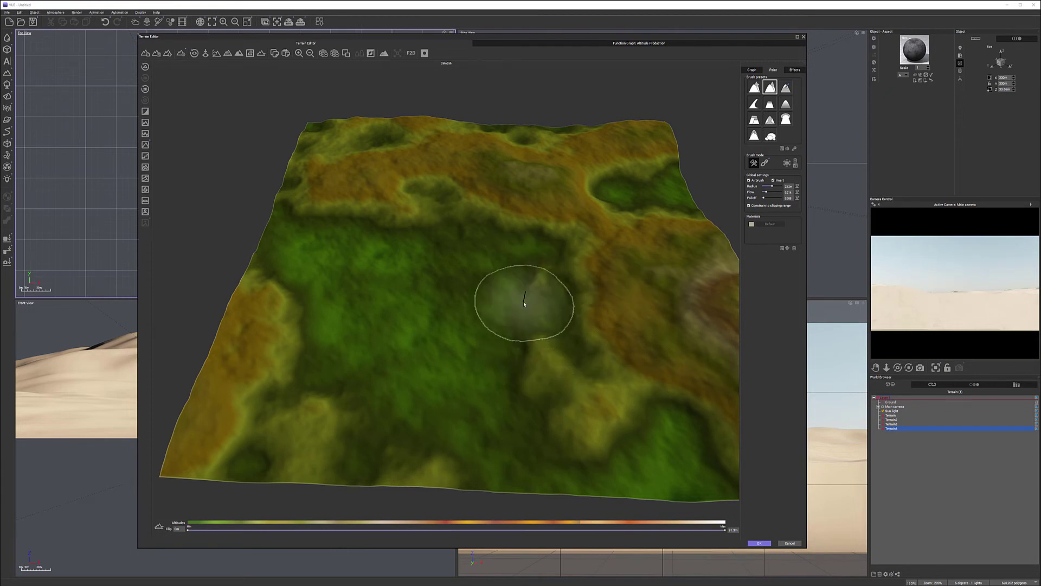
Show the clipping planes, raise the lower clipping altitude slightly, and dig the centre down into a flat lake bed reaching the right edge
{"action": "left_click", "coordinate": [261, 53]}
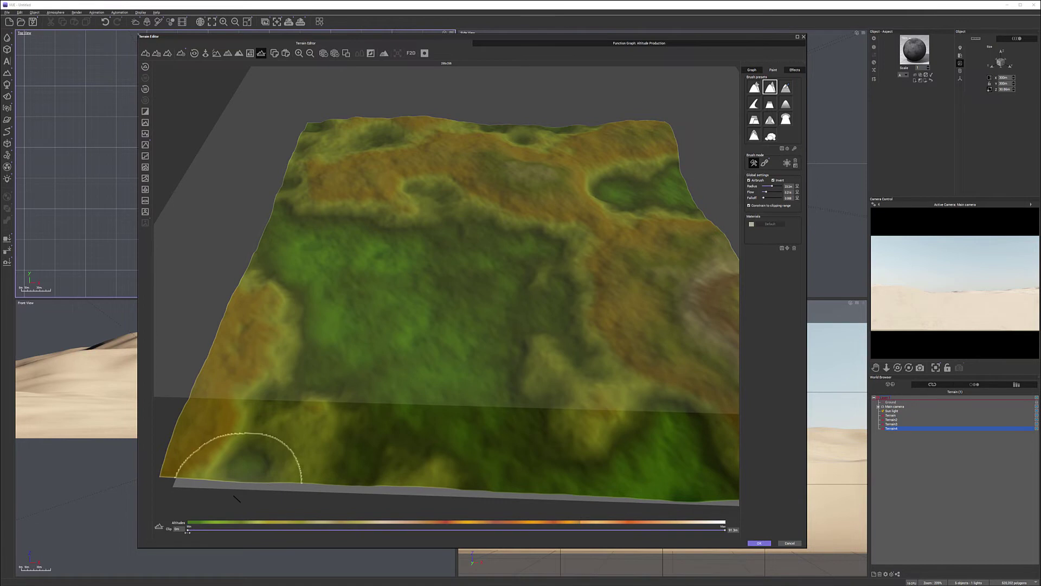
{"action": "mouse_move", "coordinate": [187, 530]}
{"action": "left_mouse_down"}
{"action": "mouse_move", "coordinate": [230, 529]}
{"action": "mouse_move", "coordinate": [191, 531]}
{"action": "left_mouse_up"}
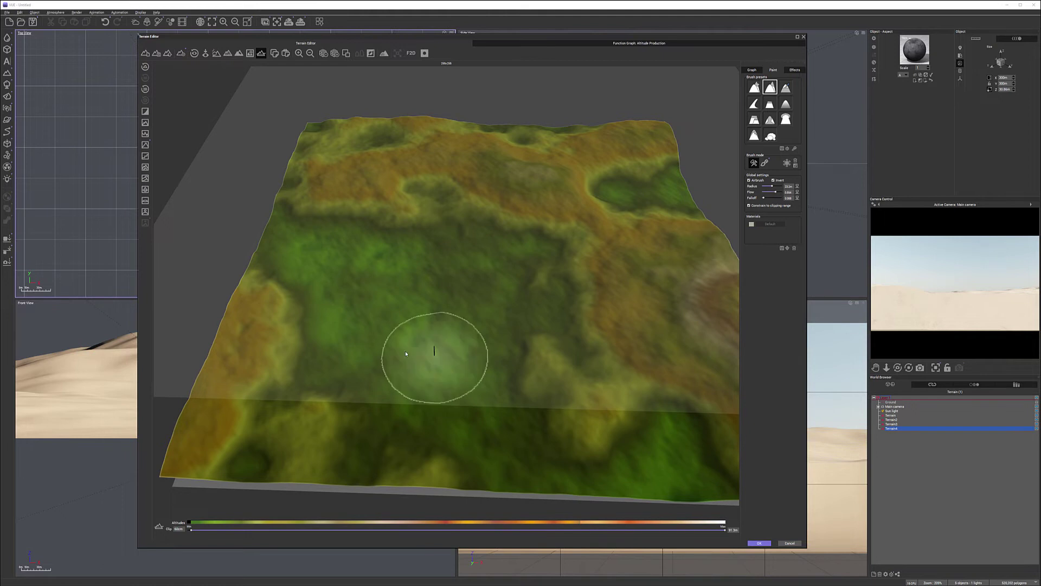
{"action": "left_click", "coordinate": [484, 305]}
{"action": "mouse_move", "coordinate": [487, 255]}
{"action": "left_mouse_down"}
{"action": "mouse_move", "coordinate": [456, 283]}
{"action": "mouse_move", "coordinate": [466, 342]}
{"action": "mouse_move", "coordinate": [373, 309]}
{"action": "mouse_move", "coordinate": [377, 355]}
{"action": "mouse_move", "coordinate": [360, 301]}
{"action": "mouse_move", "coordinate": [542, 393]}
{"action": "mouse_move", "coordinate": [613, 373]}
{"action": "mouse_move", "coordinate": [583, 275]}
{"action": "mouse_move", "coordinate": [564, 315]}
{"action": "mouse_move", "coordinate": [557, 269]}
{"action": "mouse_move", "coordinate": [596, 239]}
{"action": "mouse_move", "coordinate": [504, 233]}
{"action": "mouse_move", "coordinate": [666, 242]}
{"action": "mouse_move", "coordinate": [599, 263]}
{"action": "mouse_move", "coordinate": [618, 266]}
{"action": "mouse_move", "coordinate": [580, 317]}
{"action": "mouse_move", "coordinate": [578, 396]}
{"action": "mouse_move", "coordinate": [638, 395]}
{"action": "mouse_move", "coordinate": [659, 304]}
{"action": "mouse_move", "coordinate": [652, 357]}
{"action": "mouse_move", "coordinate": [724, 259]}
{"action": "mouse_move", "coordinate": [724, 342]}
{"action": "mouse_move", "coordinate": [711, 223]}
{"action": "mouse_move", "coordinate": [686, 233]}
{"action": "mouse_move", "coordinate": [717, 302]}
{"action": "mouse_move", "coordinate": [745, 303]}
{"action": "mouse_move", "coordinate": [656, 297]}
{"action": "mouse_move", "coordinate": [613, 310]}
{"action": "left_mouse_up"}
{"action": "mouse_move", "coordinate": [614, 310]}
{"action": "right_mouse_down"}
{"action": "mouse_move", "coordinate": [635, 337]}
{"action": "mouse_move", "coordinate": [691, 255]}
{"action": "right_mouse_up"}
{"action": "mouse_move", "coordinate": [700, 231]}
{"action": "left_mouse_down"}
{"action": "mouse_move", "coordinate": [701, 168]}
{"action": "mouse_move", "coordinate": [650, 179]}
{"action": "mouse_move", "coordinate": [662, 219]}
{"action": "mouse_move", "coordinate": [661, 155]}
{"action": "mouse_move", "coordinate": [662, 201]}
{"action": "mouse_move", "coordinate": [611, 296]}
{"action": "left_mouse_up"}
{"action": "mouse_move", "coordinate": [601, 291]}
{"action": "right_mouse_down"}
{"action": "mouse_move", "coordinate": [527, 293]}
{"action": "mouse_move", "coordinate": [512, 246]}
{"action": "mouse_move", "coordinate": [411, 322]}
{"action": "right_mouse_up"}
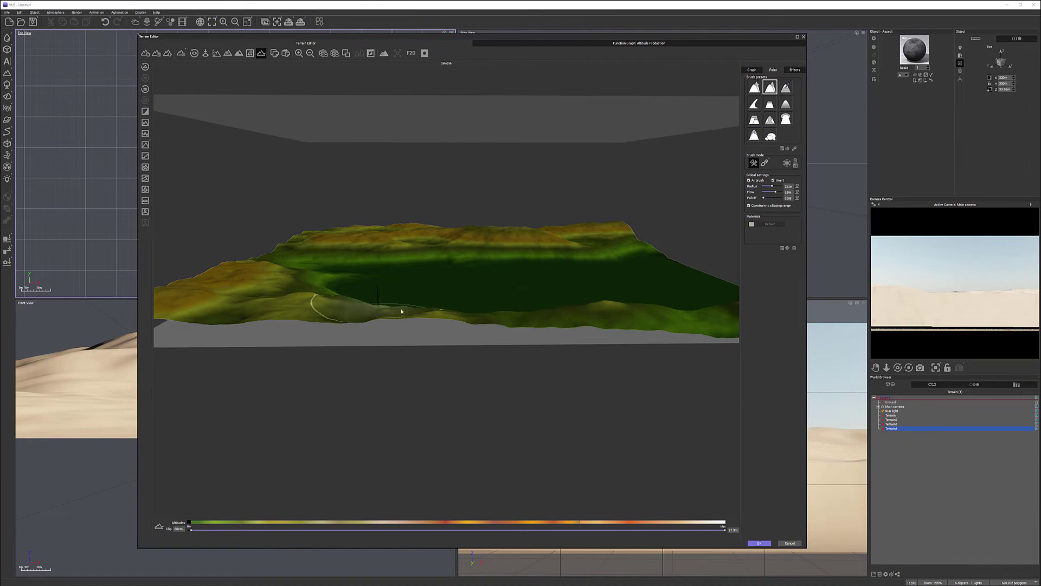
{"action": "right_click_drag", "start_coordinate": [487, 281], "coordinate": [483, 357]}
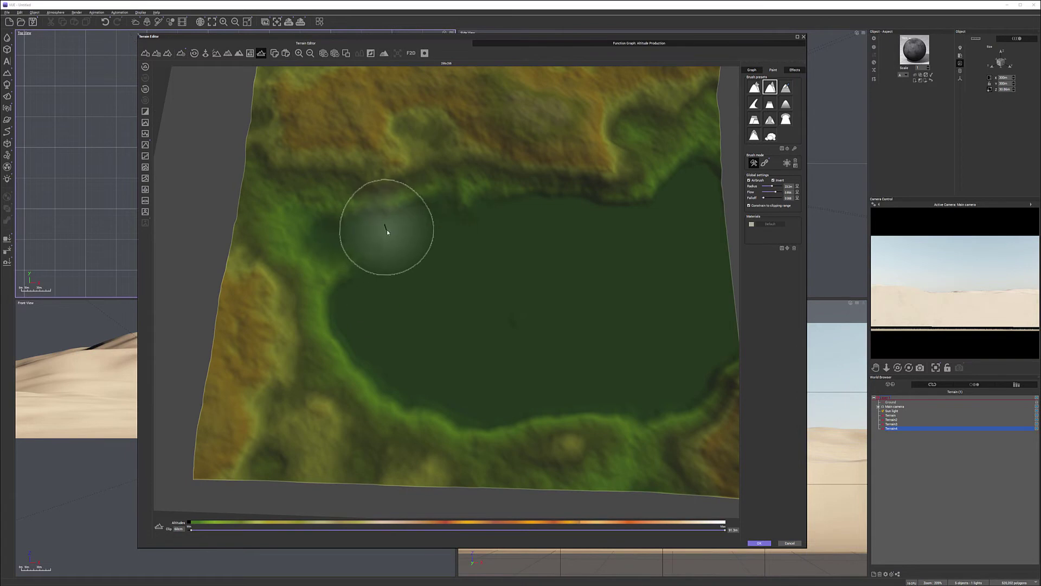
Carve a narrow channel from the lake bed's far-left corner out to the terrain's left edge using a small brush radius
{"action": "left_click", "coordinate": [765, 163]}
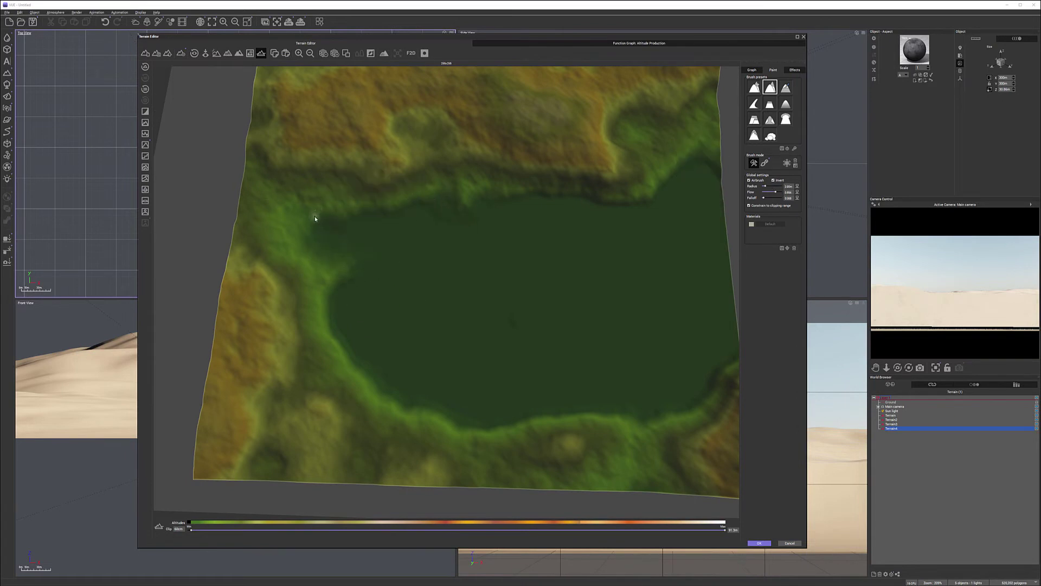
{"action": "left_click_drag", "start_coordinate": [260, 191], "coordinate": [276, 195]}
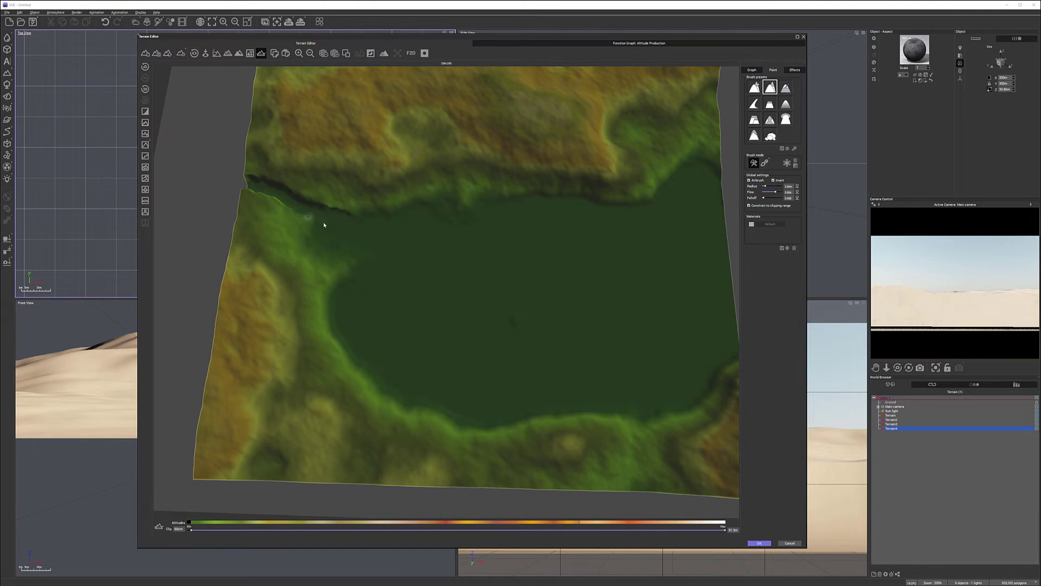
{"action": "right_click_drag", "start_coordinate": [401, 261], "coordinate": [409, 209]}
{"action": "right_click_drag", "start_coordinate": [437, 258], "coordinate": [443, 268]}
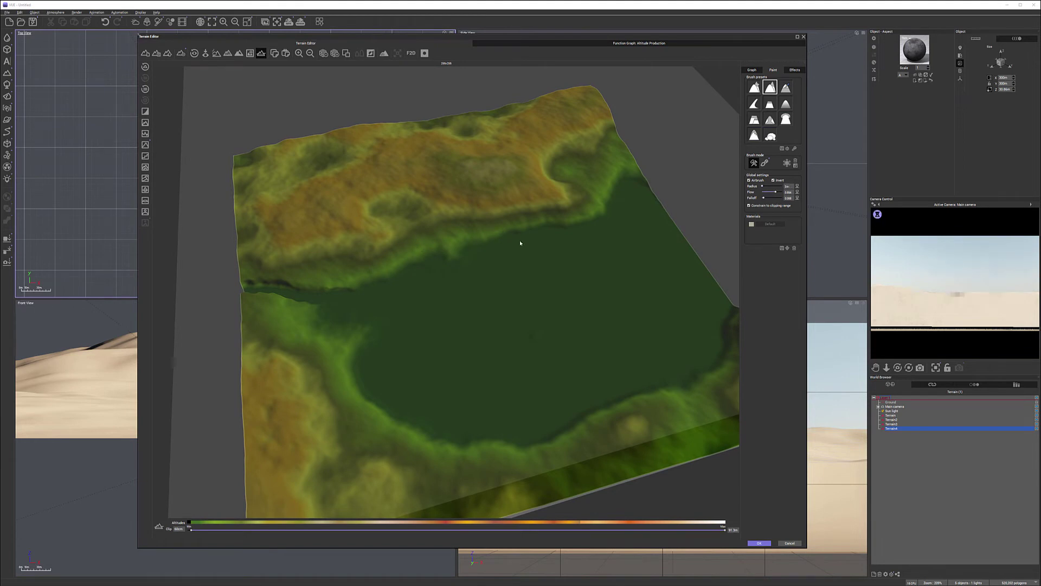
Increase the brush radius and cut a small rounded bay into the middle of the lake's far shore
{"action": "left_click_drag", "start_coordinate": [762, 185], "coordinate": [768, 186]}
{"action": "mouse_move", "coordinate": [475, 238]}
{"action": "left_mouse_down"}
{"action": "mouse_move", "coordinate": [495, 228]}
{"action": "mouse_move", "coordinate": [465, 239]}
{"action": "mouse_move", "coordinate": [483, 221]}
{"action": "mouse_move", "coordinate": [464, 233]}
{"action": "mouse_move", "coordinate": [464, 216]}
{"action": "left_mouse_up"}
{"action": "right_click_drag", "start_coordinate": [543, 289], "coordinate": [496, 250]}
{"action": "mouse_move", "coordinate": [295, 298]}
{"action": "right_mouse_down"}
{"action": "mouse_move", "coordinate": [441, 264]}
{"action": "mouse_move", "coordinate": [285, 287]}
{"action": "right_mouse_up"}
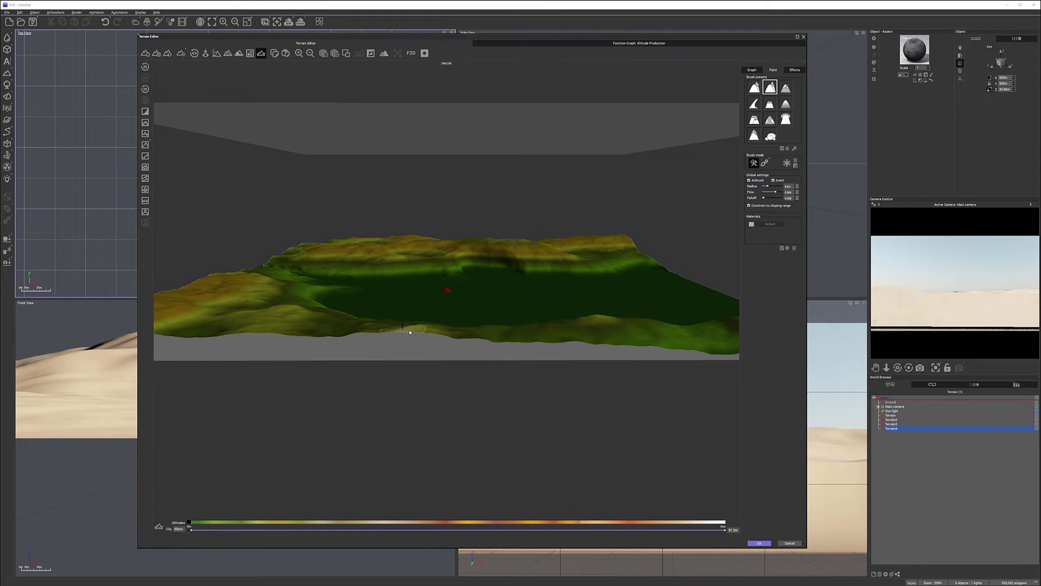
Lower the near bank between the lake and the terrain's front edge with a larger brush at reduced flow
{"action": "right_click_drag", "start_coordinate": [642, 339], "coordinate": [368, 323]}
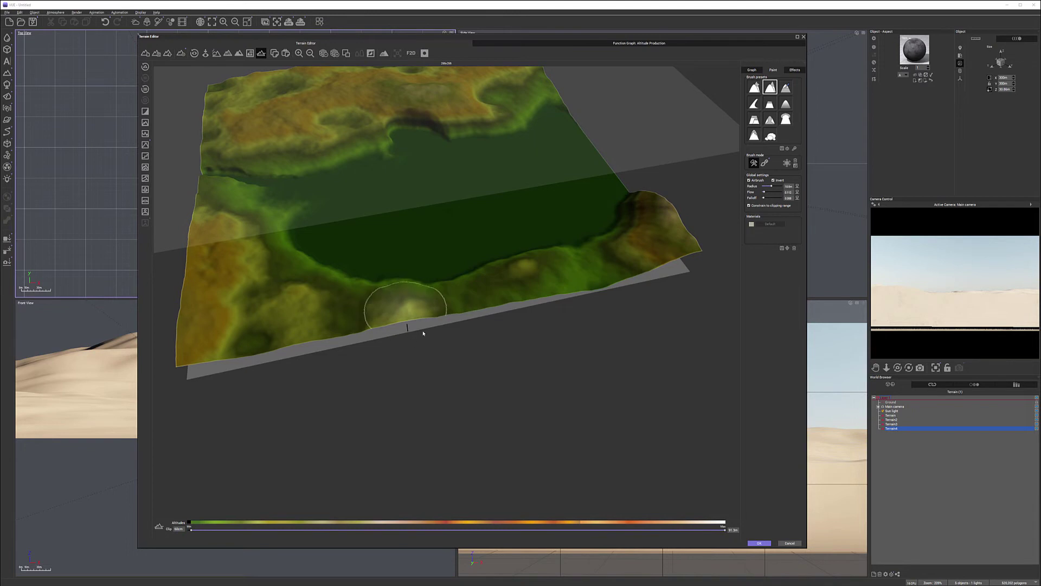
{"action": "mouse_move", "coordinate": [405, 320]}
{"action": "left_mouse_down"}
{"action": "mouse_move", "coordinate": [320, 335]}
{"action": "mouse_move", "coordinate": [409, 323]}
{"action": "left_mouse_up"}
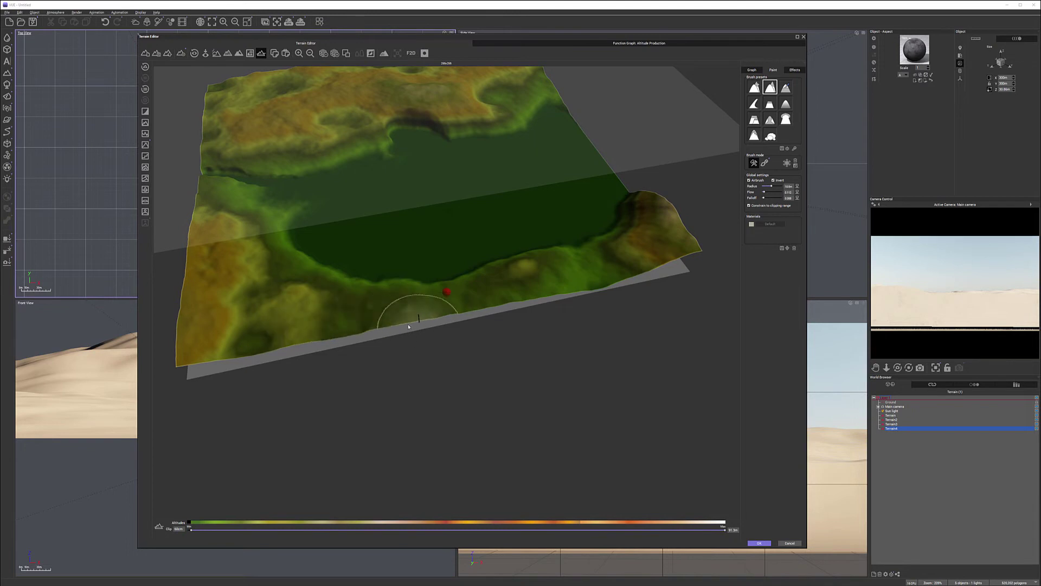
{"action": "mouse_move", "coordinate": [537, 304]}
{"action": "left_mouse_down"}
{"action": "mouse_move", "coordinate": [377, 324]}
{"action": "mouse_move", "coordinate": [296, 352]}
{"action": "left_mouse_up"}
{"action": "right_click_drag", "start_coordinate": [499, 310], "coordinate": [482, 256]}
{"action": "right_click_drag", "start_coordinate": [471, 321], "coordinate": [474, 330]}
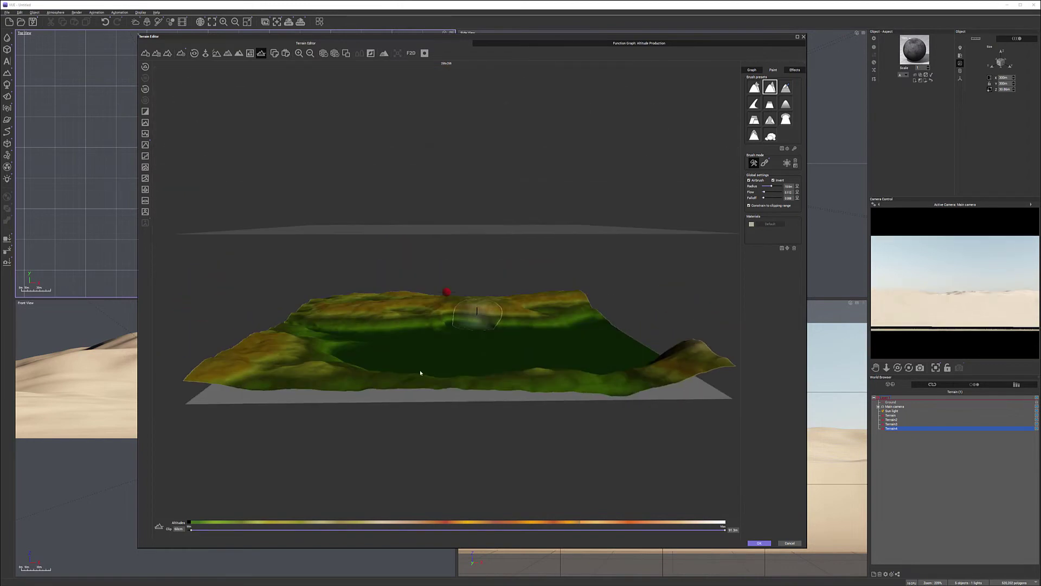
{"action": "right_click_drag", "start_coordinate": [472, 387], "coordinate": [512, 412]}
{"action": "mouse_move", "coordinate": [424, 415]}
{"action": "left_mouse_down"}
{"action": "mouse_move", "coordinate": [415, 399]}
{"action": "mouse_move", "coordinate": [582, 305]}
{"action": "left_mouse_up"}
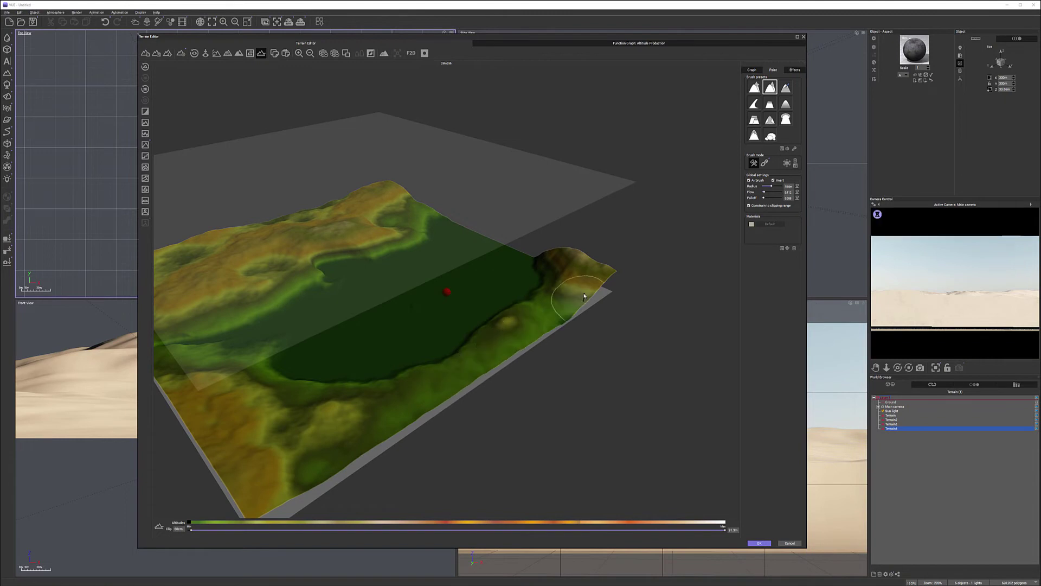
{"action": "mouse_move", "coordinate": [576, 260]}
{"action": "left_mouse_down"}
{"action": "mouse_move", "coordinate": [595, 298]}
{"action": "mouse_move", "coordinate": [618, 281]}
{"action": "mouse_move", "coordinate": [491, 355]}
{"action": "mouse_move", "coordinate": [455, 392]}
{"action": "mouse_move", "coordinate": [249, 527]}
{"action": "left_mouse_up"}
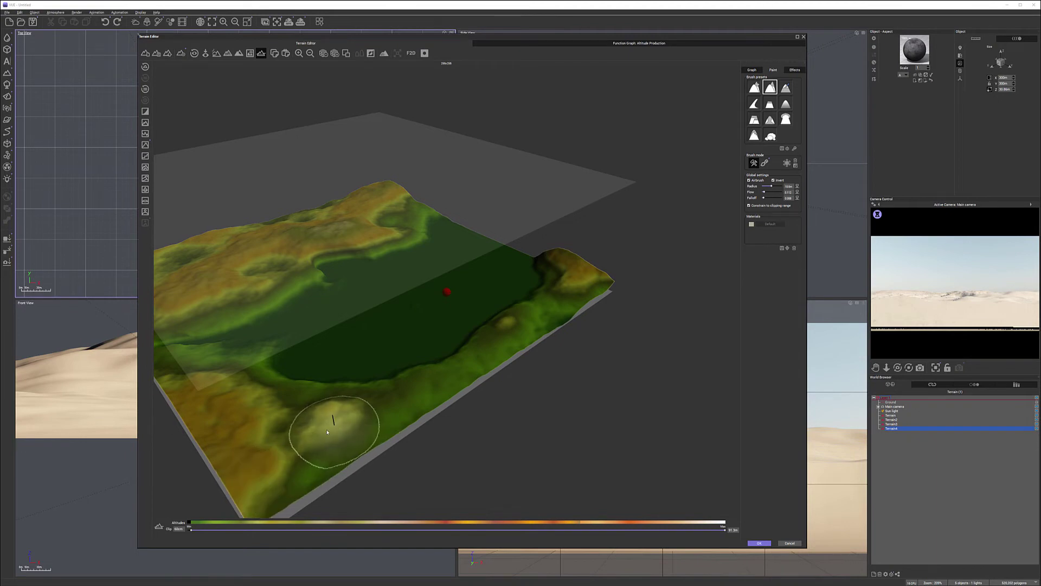
Lower the slopes along the lake's far shore on both sides of the bay
{"action": "right_click_drag", "start_coordinate": [572, 293], "coordinate": [504, 340]}
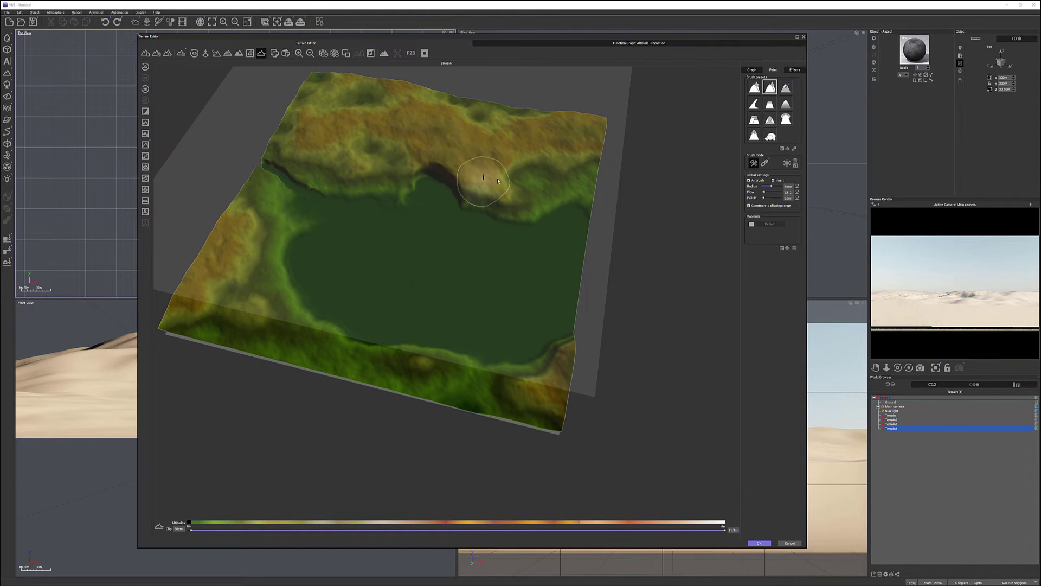
{"action": "mouse_move", "coordinate": [450, 238]}
{"action": "right_mouse_down"}
{"action": "mouse_move", "coordinate": [484, 187]}
{"action": "mouse_move", "coordinate": [480, 225]}
{"action": "right_mouse_up"}
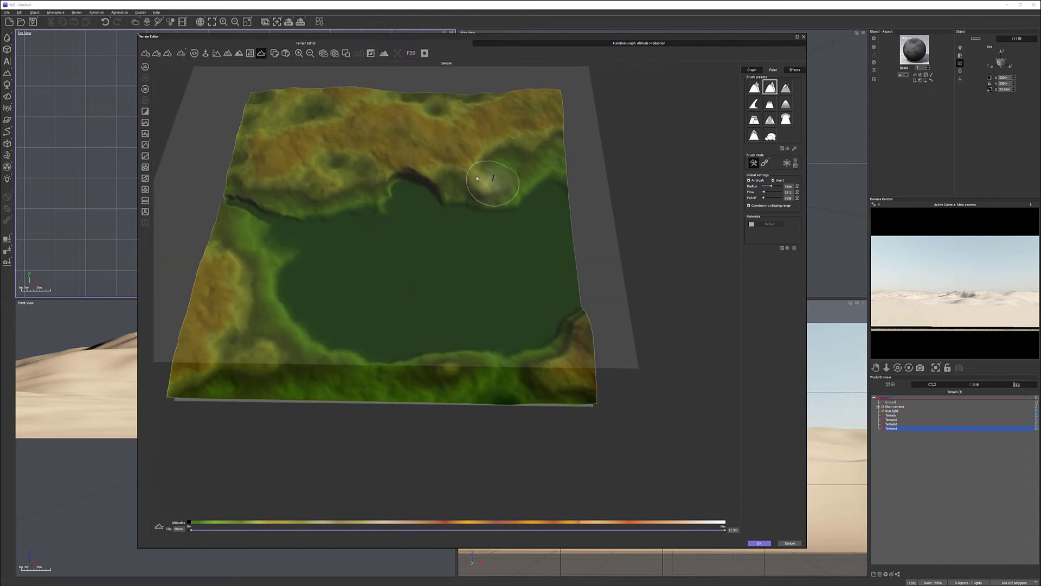
{"action": "mouse_move", "coordinate": [496, 191]}
{"action": "left_mouse_down"}
{"action": "mouse_move", "coordinate": [470, 177]}
{"action": "mouse_move", "coordinate": [525, 138]}
{"action": "mouse_move", "coordinate": [549, 135]}
{"action": "mouse_move", "coordinate": [477, 177]}
{"action": "mouse_move", "coordinate": [571, 147]}
{"action": "left_mouse_up"}
{"action": "mouse_move", "coordinate": [427, 237]}
{"action": "right_mouse_down"}
{"action": "mouse_move", "coordinate": [474, 194]}
{"action": "mouse_move", "coordinate": [483, 210]}
{"action": "mouse_move", "coordinate": [402, 233]}
{"action": "right_mouse_up"}
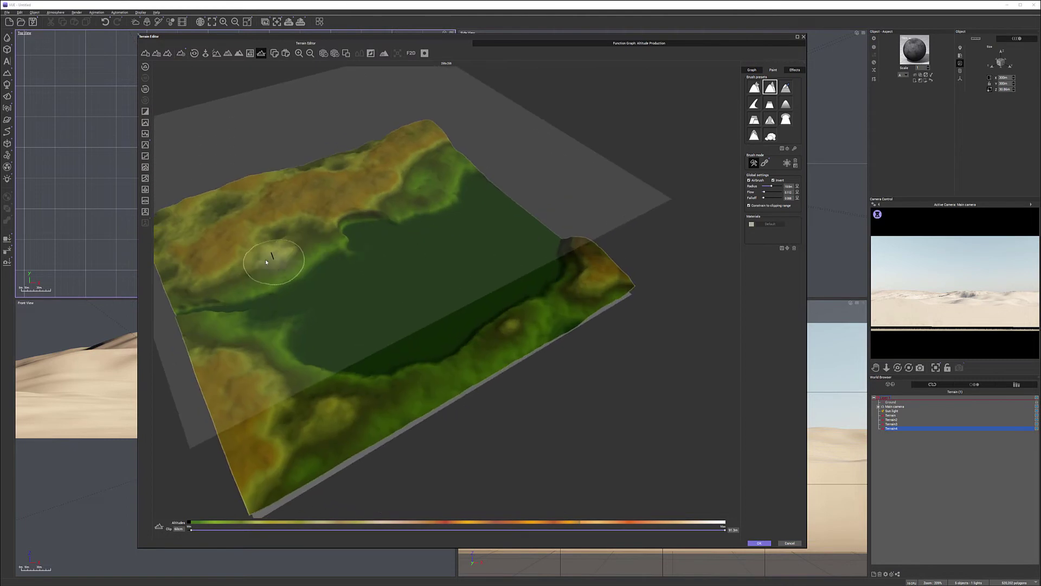
{"action": "mouse_move", "coordinate": [297, 238]}
{"action": "right_mouse_down"}
{"action": "mouse_move", "coordinate": [392, 256]}
{"action": "mouse_move", "coordinate": [365, 251]}
{"action": "right_mouse_up"}
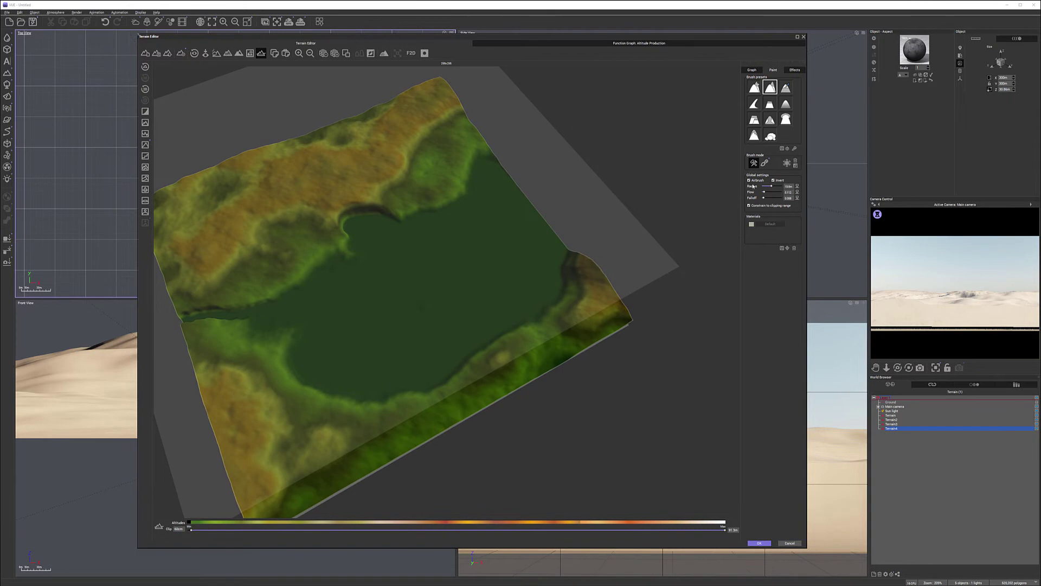
Turn off brush inversion and raise the ridge along the terrain's far edge and the hill on its left edge
{"action": "left_click", "coordinate": [774, 180]}
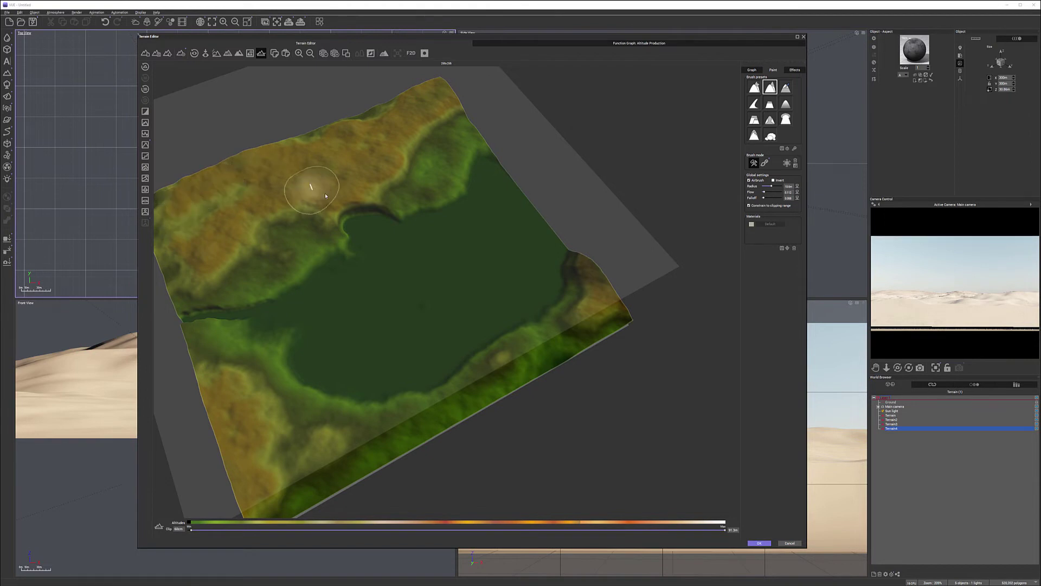
{"action": "right_click_drag", "start_coordinate": [358, 181], "coordinate": [318, 173]}
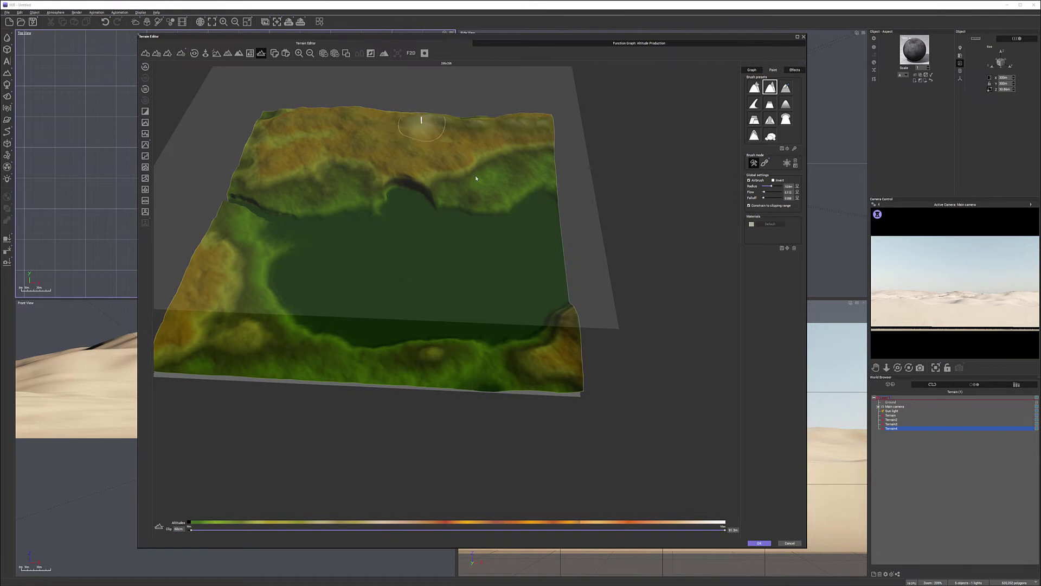
{"action": "left_click", "coordinate": [429, 265]}
{"action": "mouse_move", "coordinate": [429, 265]}
{"action": "right_mouse_down"}
{"action": "mouse_move", "coordinate": [399, 239]}
{"action": "mouse_move", "coordinate": [456, 302]}
{"action": "mouse_move", "coordinate": [347, 269]}
{"action": "right_mouse_up"}
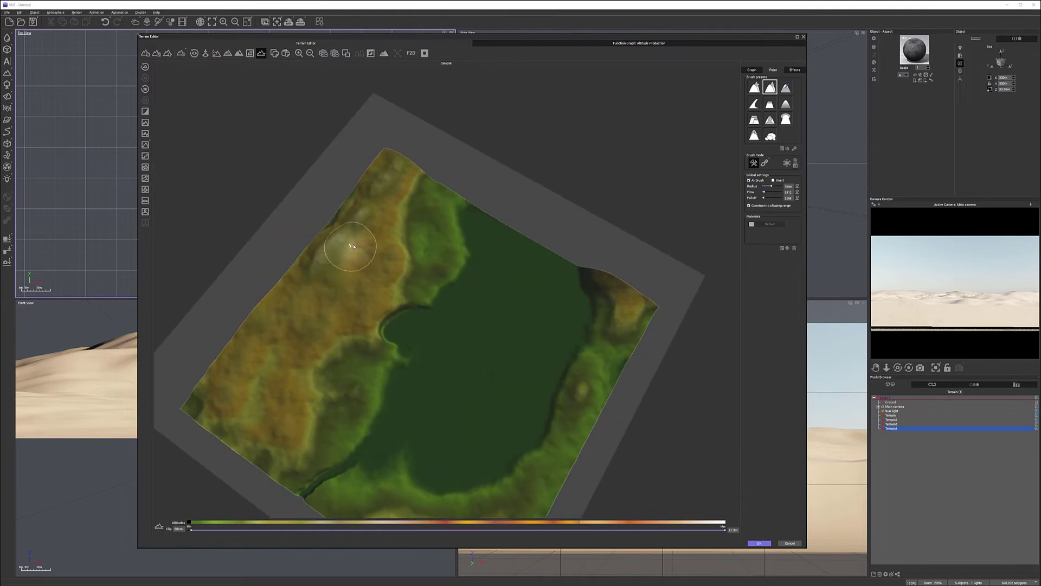
{"action": "mouse_move", "coordinate": [371, 207]}
{"action": "left_mouse_down"}
{"action": "mouse_move", "coordinate": [378, 174]}
{"action": "mouse_move", "coordinate": [314, 252]}
{"action": "left_mouse_up"}
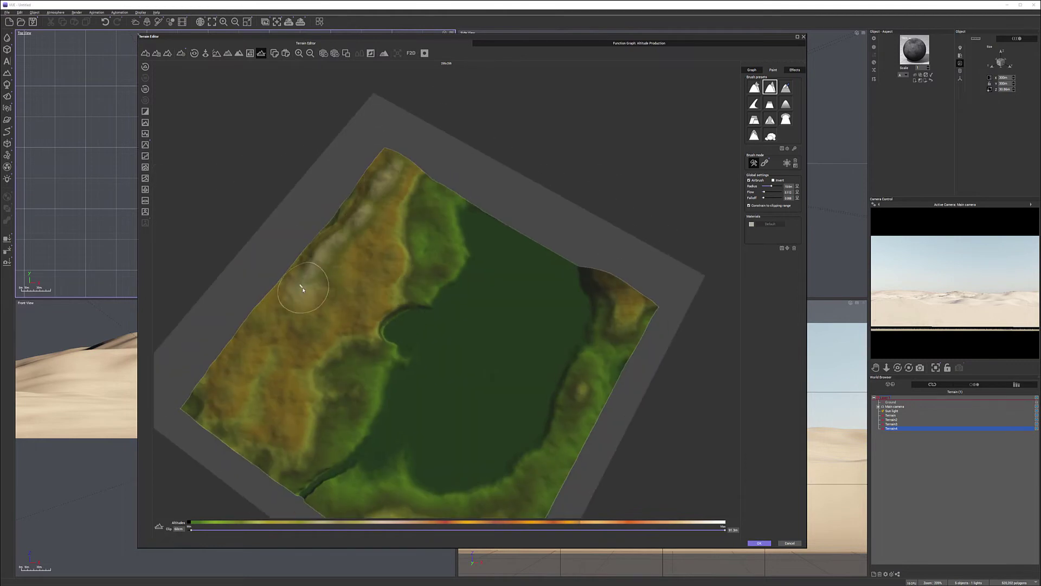
{"action": "right_click_drag", "start_coordinate": [525, 299], "coordinate": [212, 282]}
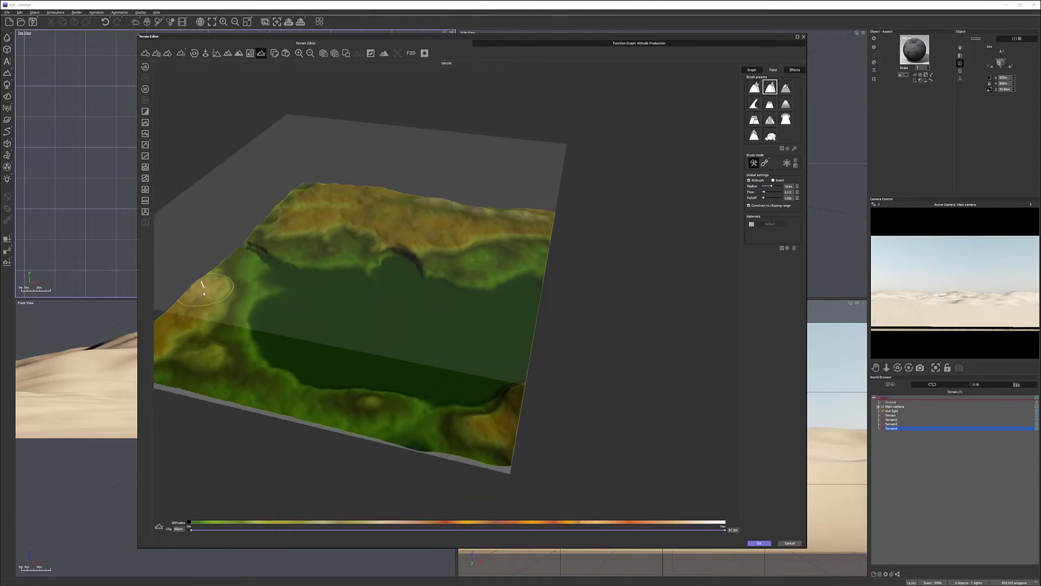
{"action": "left_click_drag", "start_coordinate": [195, 292], "coordinate": [204, 275]}
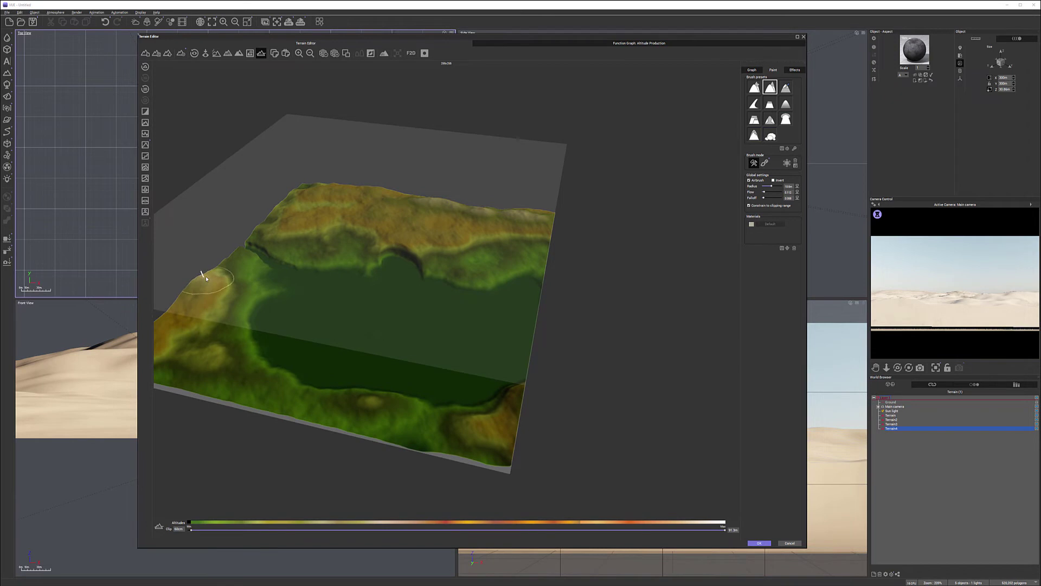
Raise a small, elongated, bumpy island in the lake bed between the bay and the right edge using a smaller brush
{"action": "right_click_drag", "start_coordinate": [367, 306], "coordinate": [430, 321]}
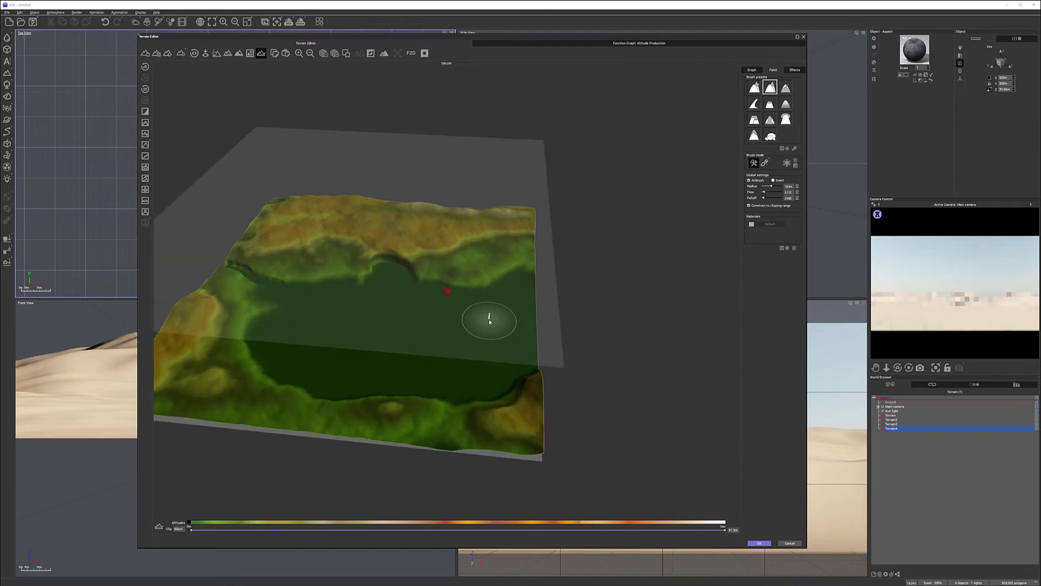
{"action": "right_click_drag", "start_coordinate": [488, 322], "coordinate": [546, 326]}
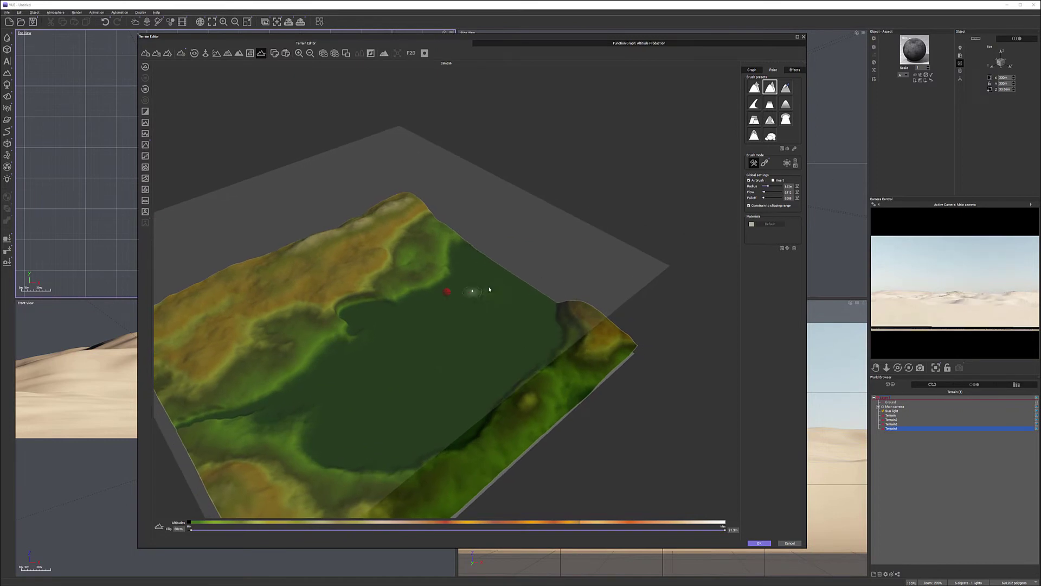
{"action": "mouse_move", "coordinate": [483, 296]}
{"action": "left_mouse_down"}
{"action": "mouse_move", "coordinate": [465, 299]}
{"action": "mouse_move", "coordinate": [467, 313]}
{"action": "mouse_move", "coordinate": [480, 293]}
{"action": "mouse_move", "coordinate": [473, 313]}
{"action": "mouse_move", "coordinate": [441, 339]}
{"action": "mouse_move", "coordinate": [450, 331]}
{"action": "left_mouse_up"}
{"action": "right_click_drag", "start_coordinate": [510, 321], "coordinate": [465, 312]}
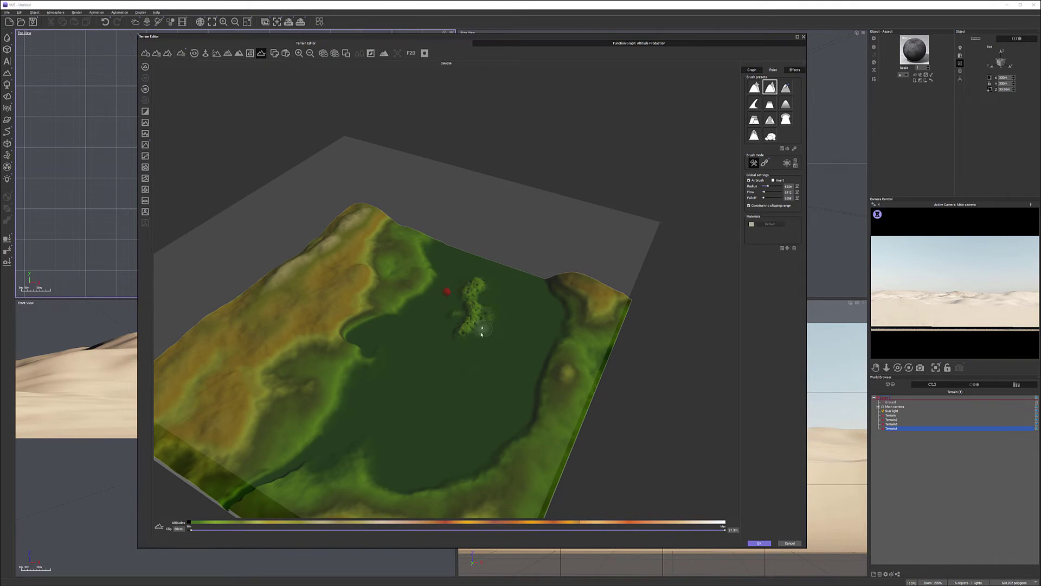
{"action": "right_click_drag", "start_coordinate": [515, 428], "coordinate": [526, 454]}
{"action": "right_click_drag", "start_coordinate": [533, 411], "coordinate": [438, 382]}
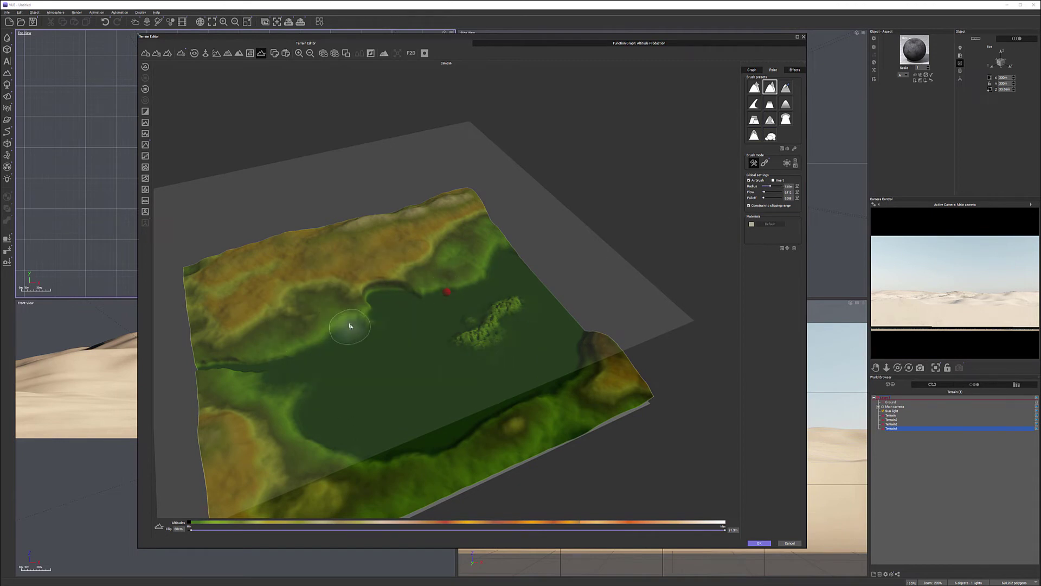
Raise a low bumpy patch off the lake's far shore, reset the lower clipping altitude to its minimum and accept the terrain edits
{"action": "left_click", "coordinate": [361, 342]}
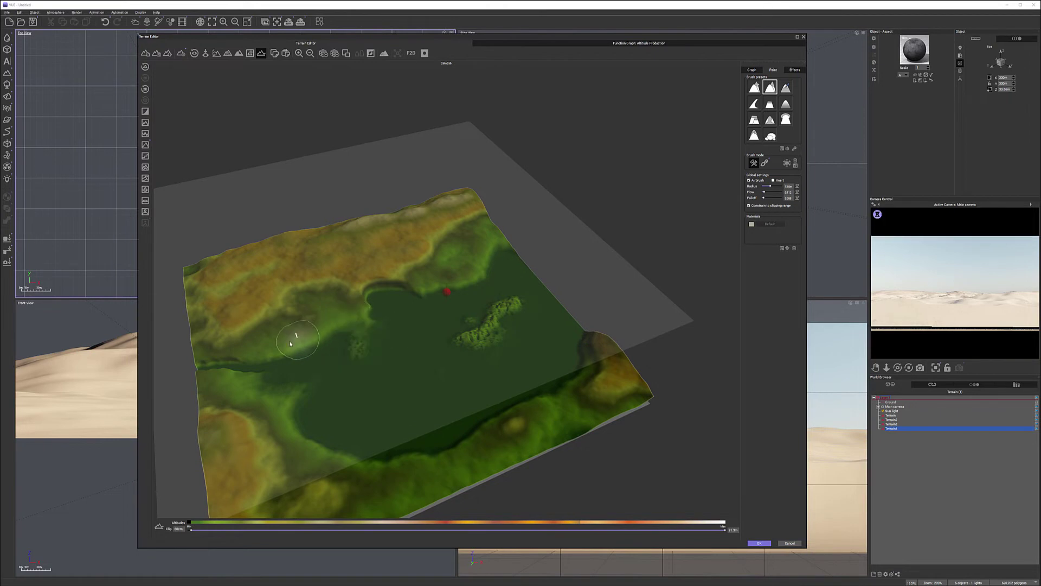
{"action": "mouse_move", "coordinate": [558, 401]}
{"action": "right_mouse_down"}
{"action": "mouse_move", "coordinate": [507, 347]}
{"action": "mouse_move", "coordinate": [491, 358]}
{"action": "mouse_move", "coordinate": [502, 374]}
{"action": "mouse_move", "coordinate": [487, 387]}
{"action": "mouse_move", "coordinate": [506, 391]}
{"action": "mouse_move", "coordinate": [498, 381]}
{"action": "right_mouse_up"}
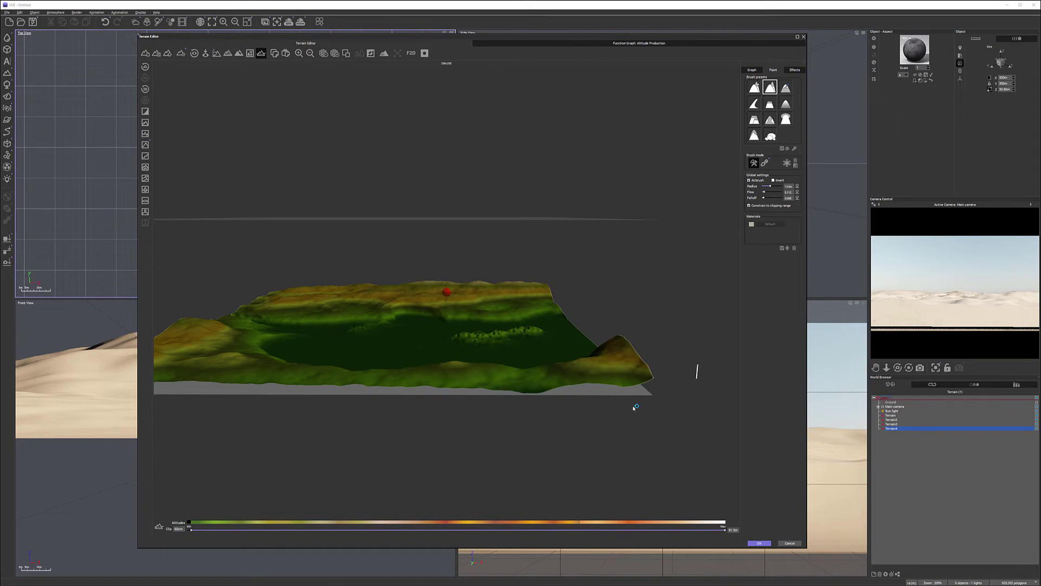
{"action": "left_click_drag", "start_coordinate": [193, 529], "coordinate": [178, 529]}
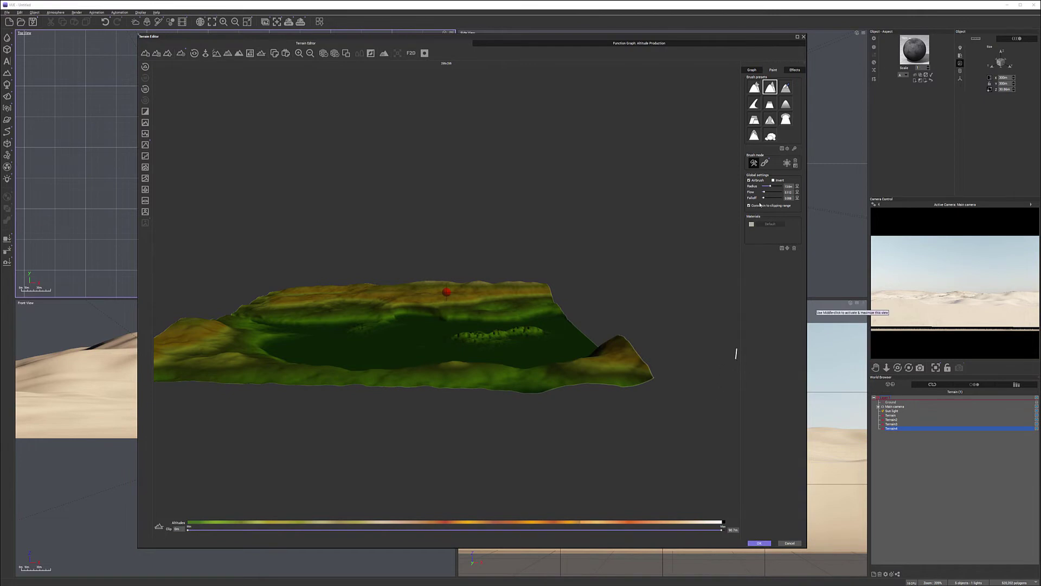
{"action": "left_click", "coordinate": [758, 542]}
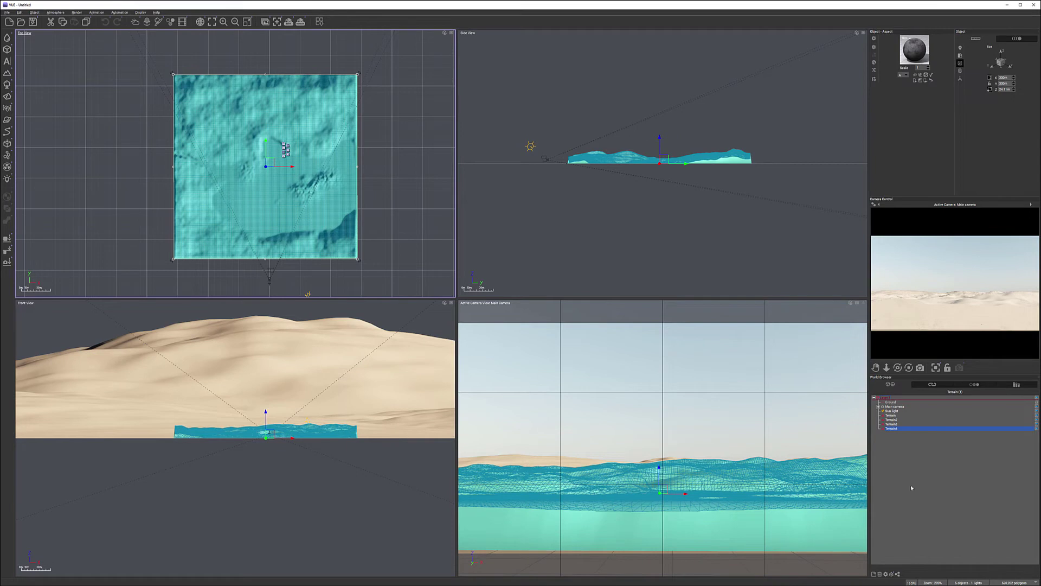
Raise the main camera and pull it back from the terrain's front edge, adjusting its angle so the lake and island are framed
{"action": "left_click", "coordinate": [895, 407]}
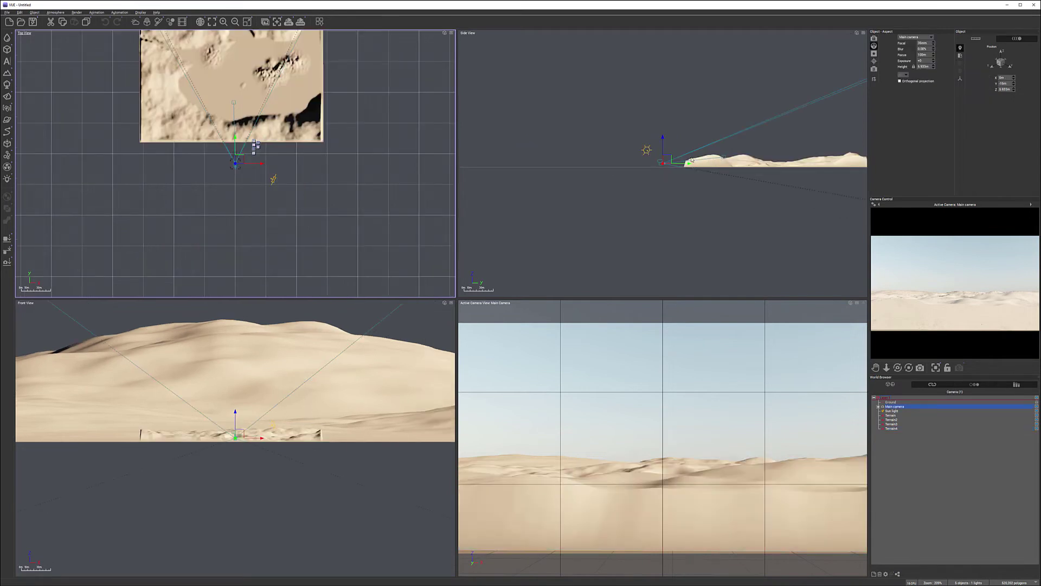
{"action": "left_click_drag", "start_coordinate": [665, 156], "coordinate": [673, 155]}
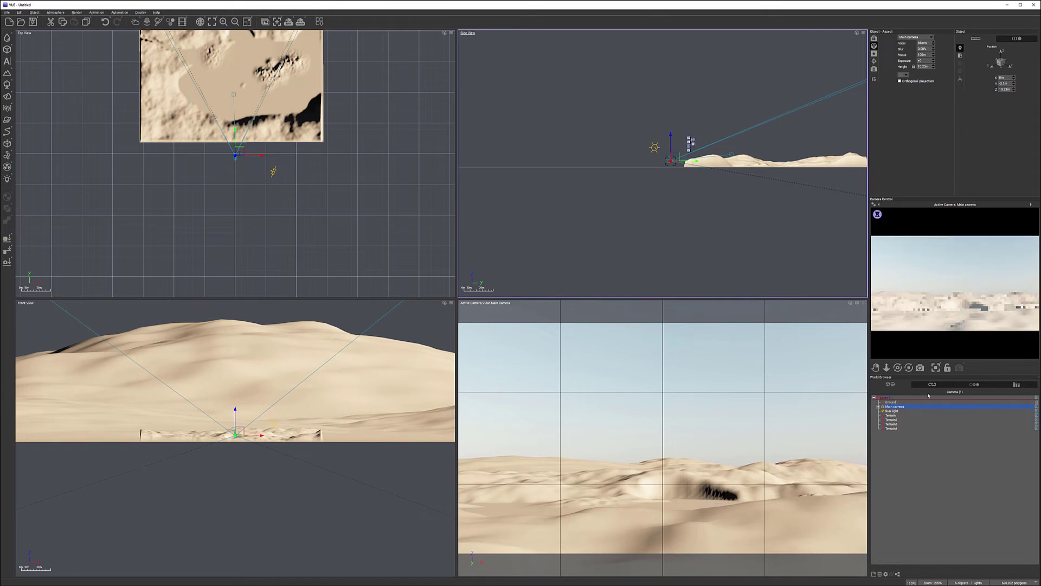
{"action": "left_click_drag", "start_coordinate": [897, 367], "coordinate": [433, 179]}
{"action": "scroll", "coordinate": [673, 148], "scroll_direction": "up", "scroll_amount": 3}
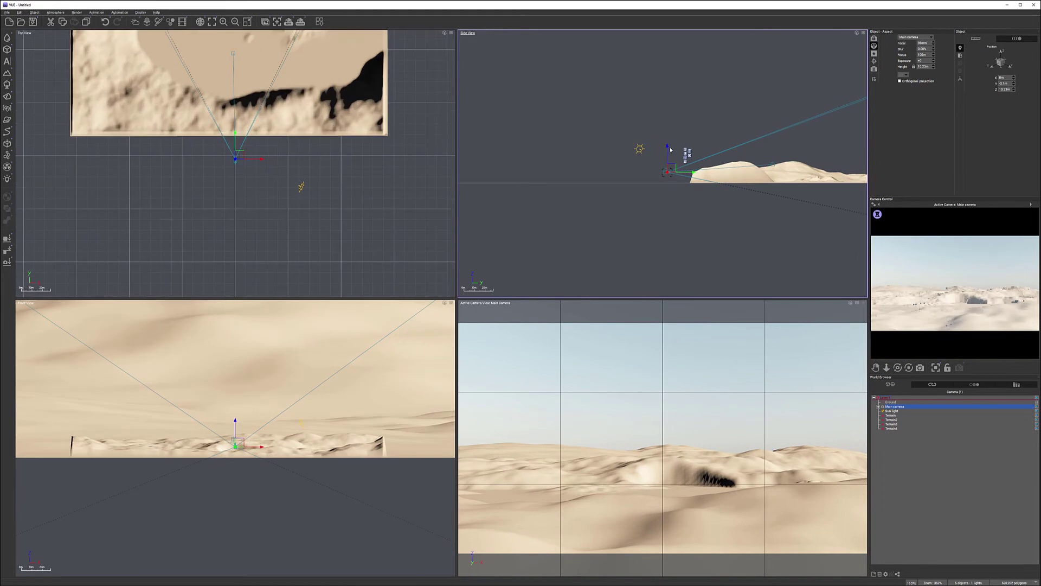
{"action": "mouse_move", "coordinate": [667, 146]}
{"action": "left_mouse_down"}
{"action": "mouse_move", "coordinate": [666, 137]}
{"action": "mouse_move", "coordinate": [684, 161]}
{"action": "mouse_move", "coordinate": [656, 161]}
{"action": "left_mouse_up"}
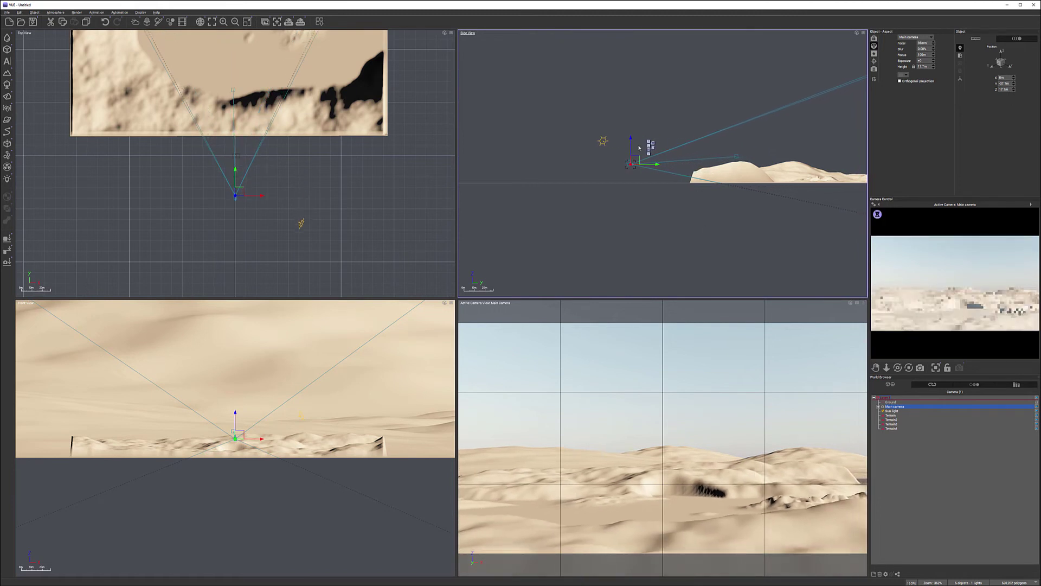
{"action": "left_click_drag", "start_coordinate": [631, 139], "coordinate": [628, 159]}
{"action": "left_click_drag", "start_coordinate": [897, 367], "coordinate": [435, 179]}
{"action": "right_click_drag", "start_coordinate": [398, 56], "coordinate": [418, 281]}
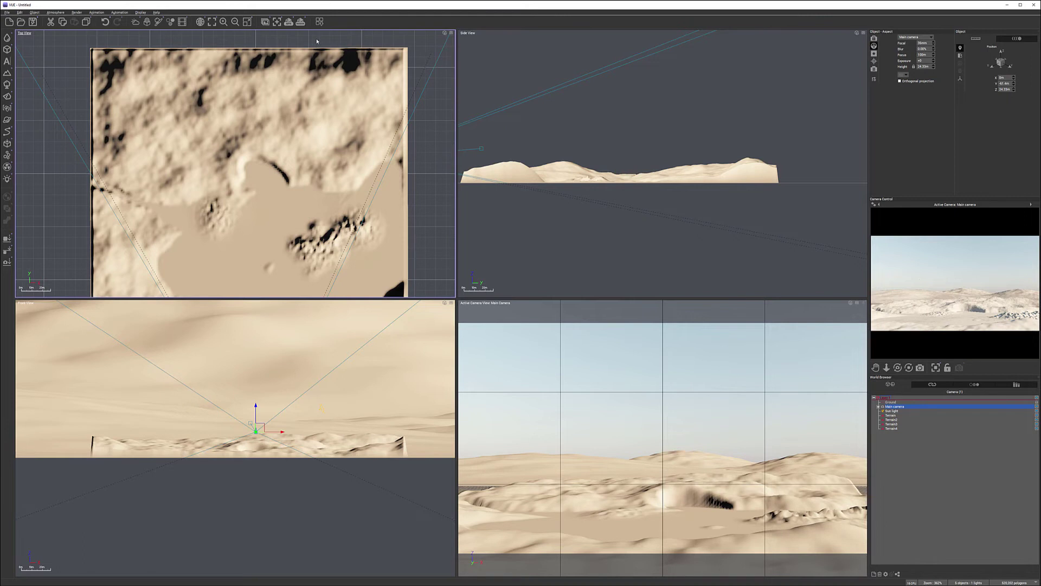
Render the main camera view to screen, check the terrain shapes in it and close the render display
{"action": "left_click", "coordinate": [299, 22]}
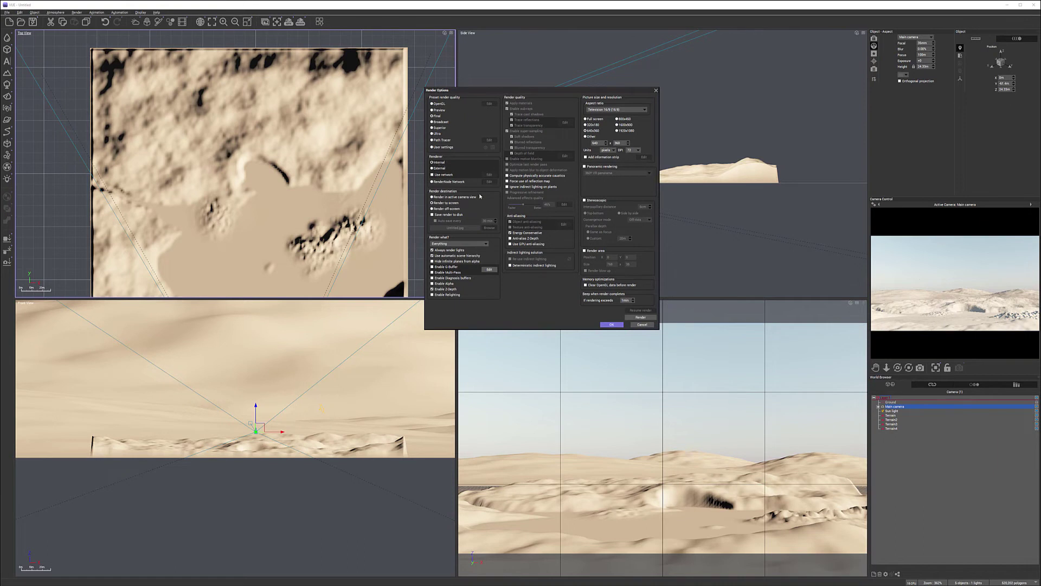
{"action": "left_click", "coordinate": [611, 324]}
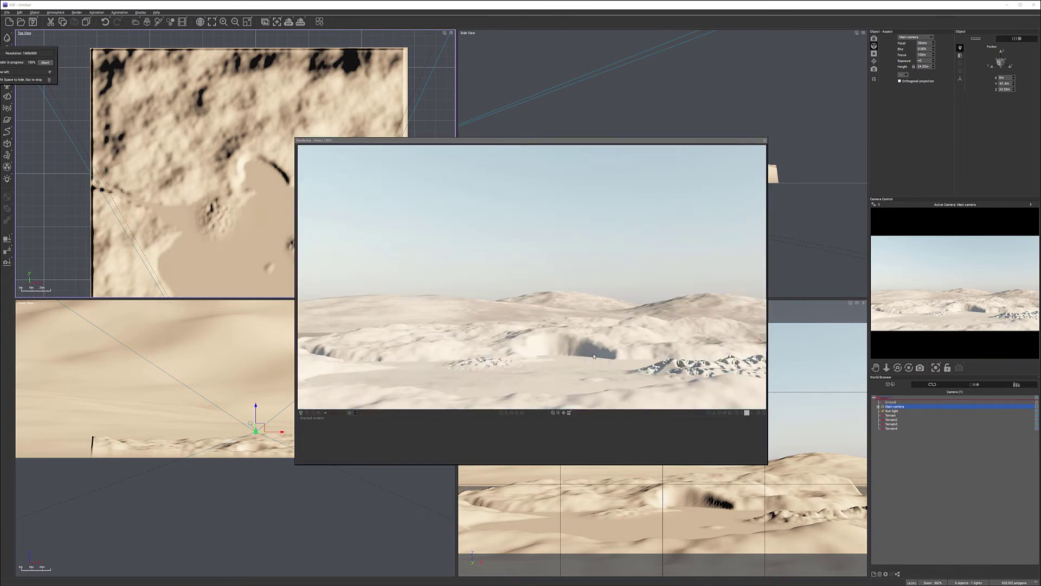
{"action": "left_click", "coordinate": [231, 166]}
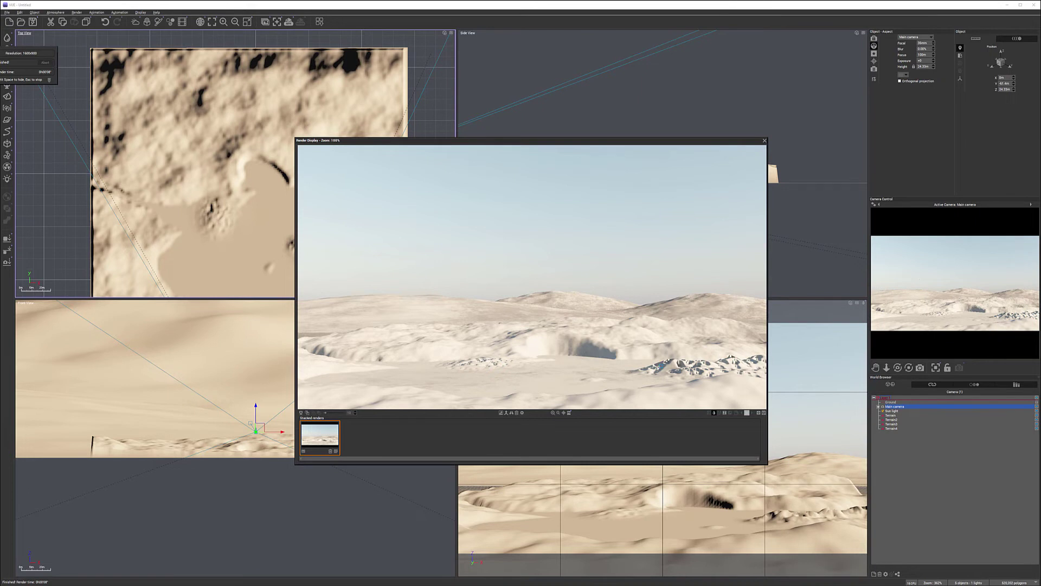
{"action": "left_click", "coordinate": [764, 141]}
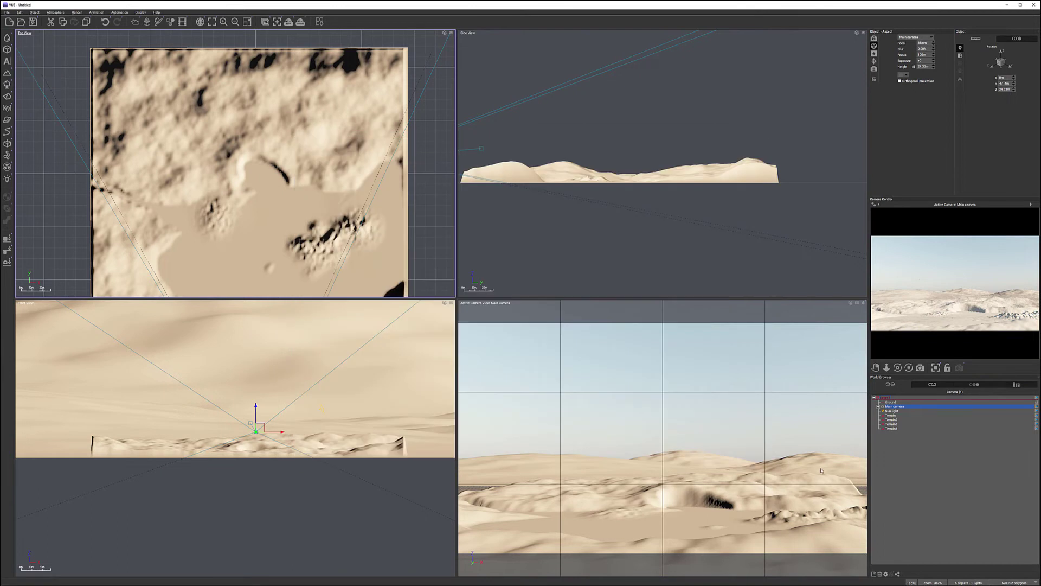
Smooth the bumpy island of the foreground terrain by applying the diffusive erosion effect and accept the change
{"action": "left_click", "coordinate": [892, 428]}
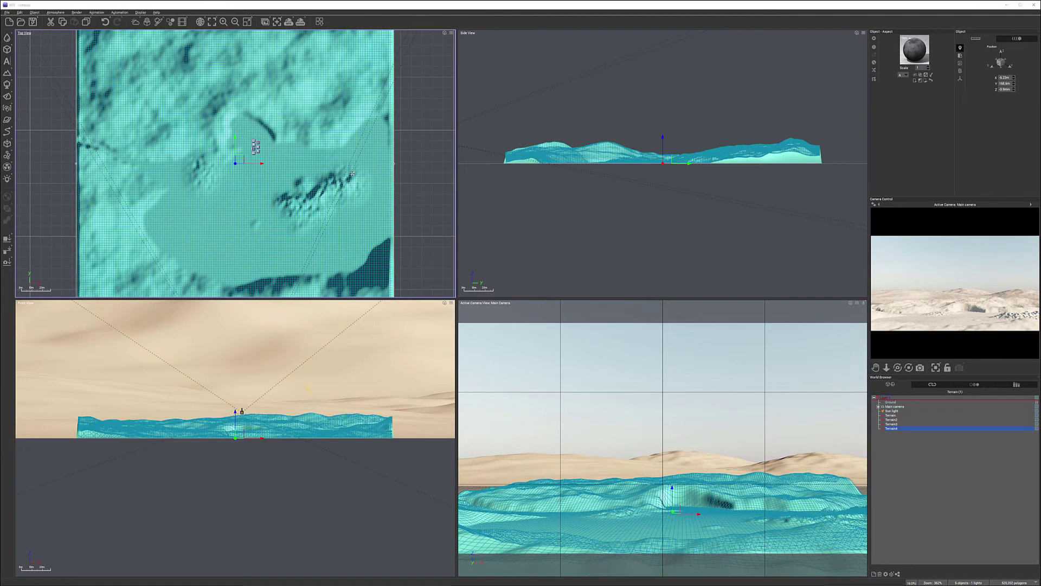
{"action": "double_click", "coordinate": [352, 174]}
{"action": "right_click_drag", "start_coordinate": [641, 288], "coordinate": [596, 294]}
{"action": "scroll", "coordinate": [548, 321], "scroll_direction": "up", "scroll_amount": 3}
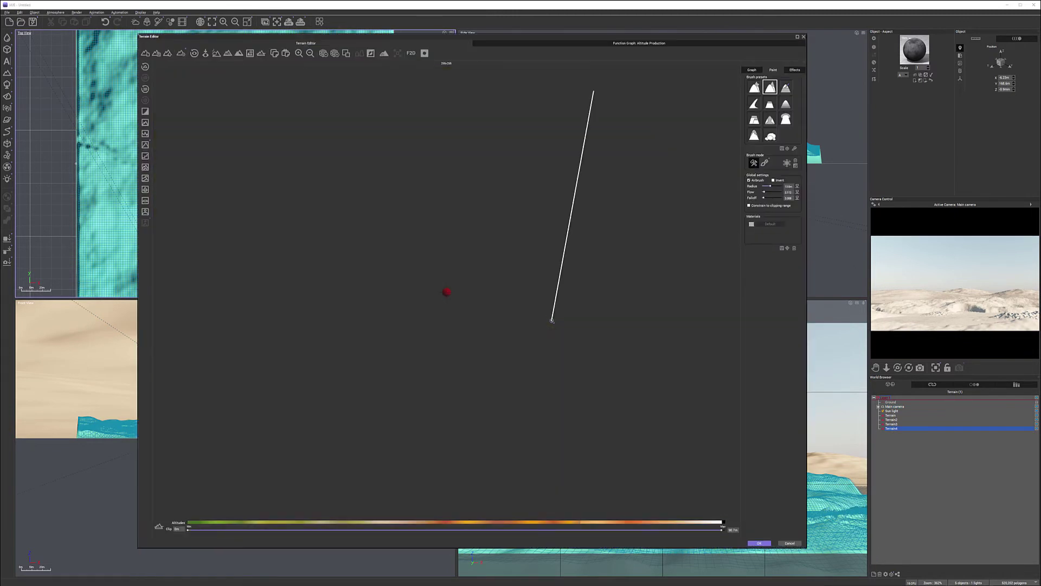
{"action": "scroll", "coordinate": [544, 320], "scroll_direction": "down", "scroll_amount": 2}
{"action": "scroll", "coordinate": [545, 322], "scroll_direction": "down", "scroll_amount": 3}
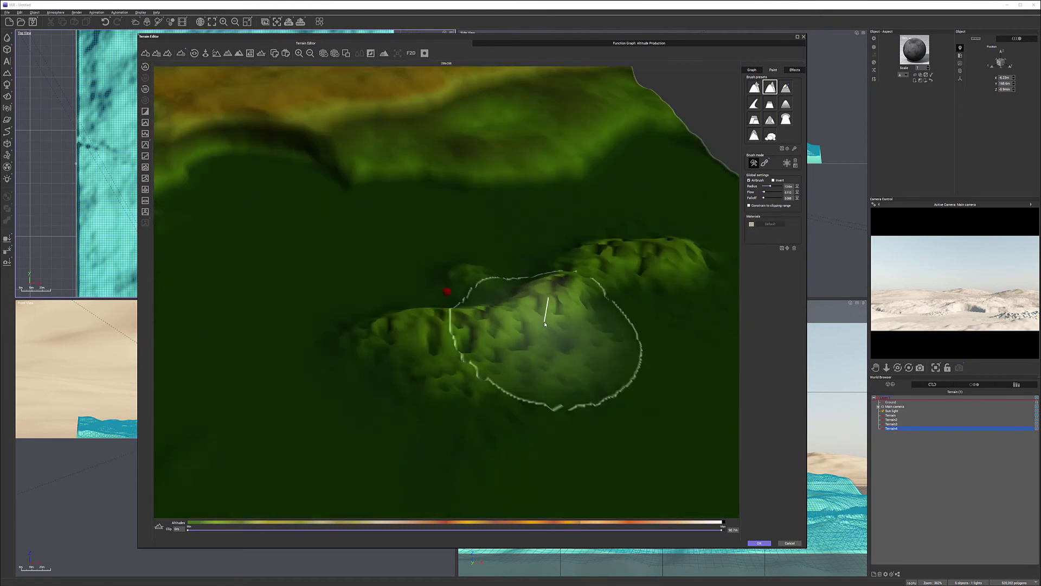
{"action": "right_click_drag", "start_coordinate": [564, 349], "coordinate": [576, 378]}
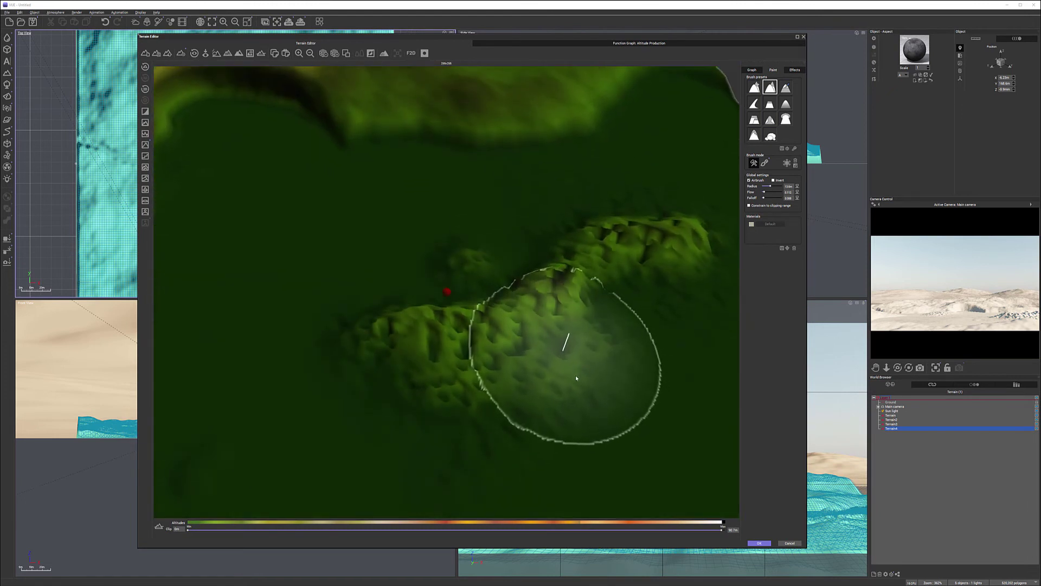
{"action": "left_click", "coordinate": [794, 70]}
{"action": "left_click", "coordinate": [758, 83]}
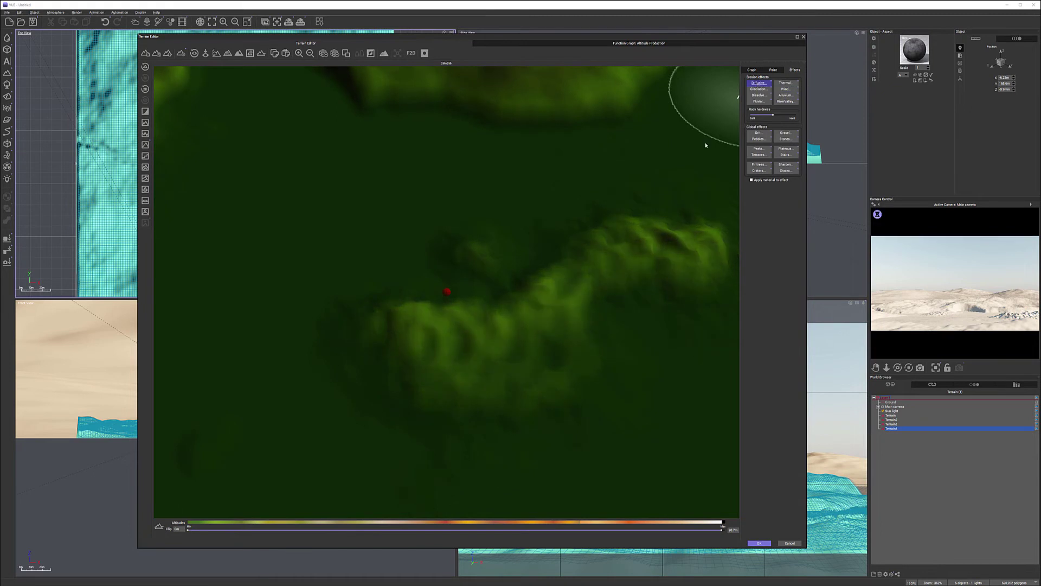
{"action": "left_click", "coordinate": [759, 544]}
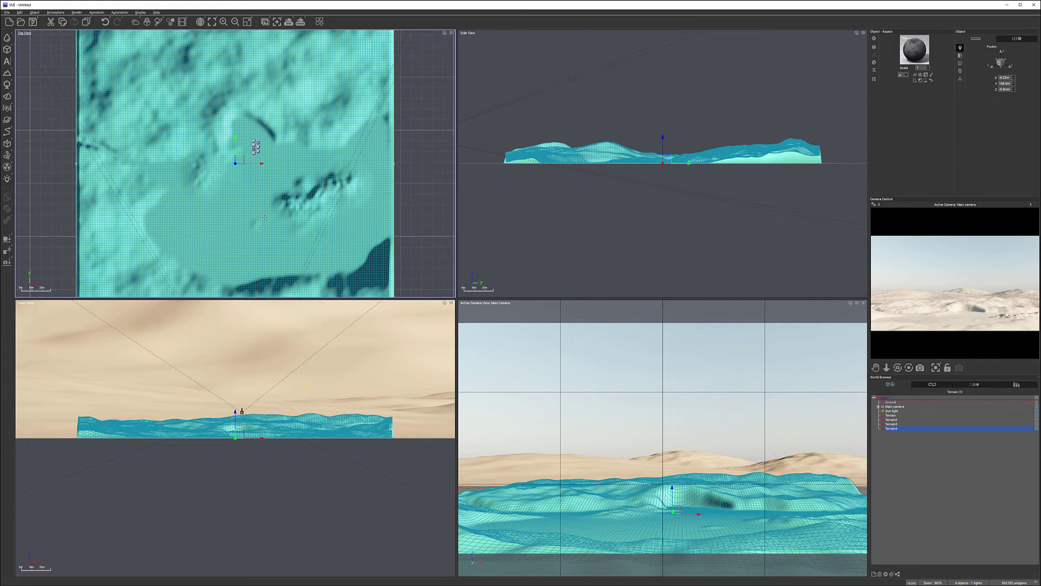
Add a cube as the water body, centre it on the foreground terrain and stretch it to cover the whole lake basin
{"action": "key", "text": "alt"}
{"action": "scroll", "coordinate": [282, 223], "scroll_direction": "down", "scroll_amount": 3}
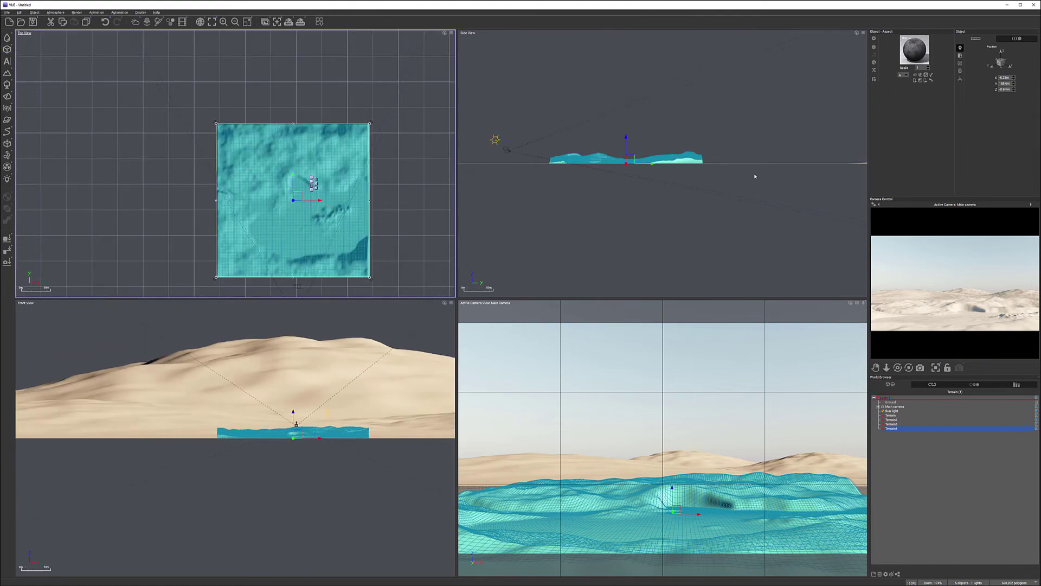
{"action": "left_click", "coordinate": [7, 50]}
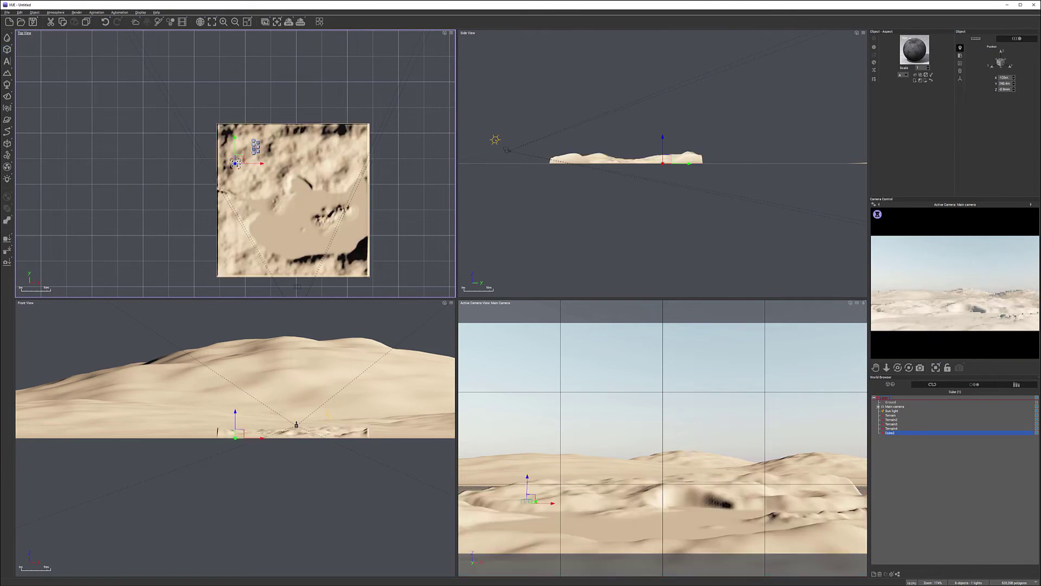
{"action": "left_click_drag", "start_coordinate": [234, 163], "coordinate": [391, 168]}
{"action": "left_click_drag", "start_coordinate": [235, 164], "coordinate": [218, 163]}
{"action": "left_click_drag", "start_coordinate": [294, 164], "coordinate": [293, 269]}
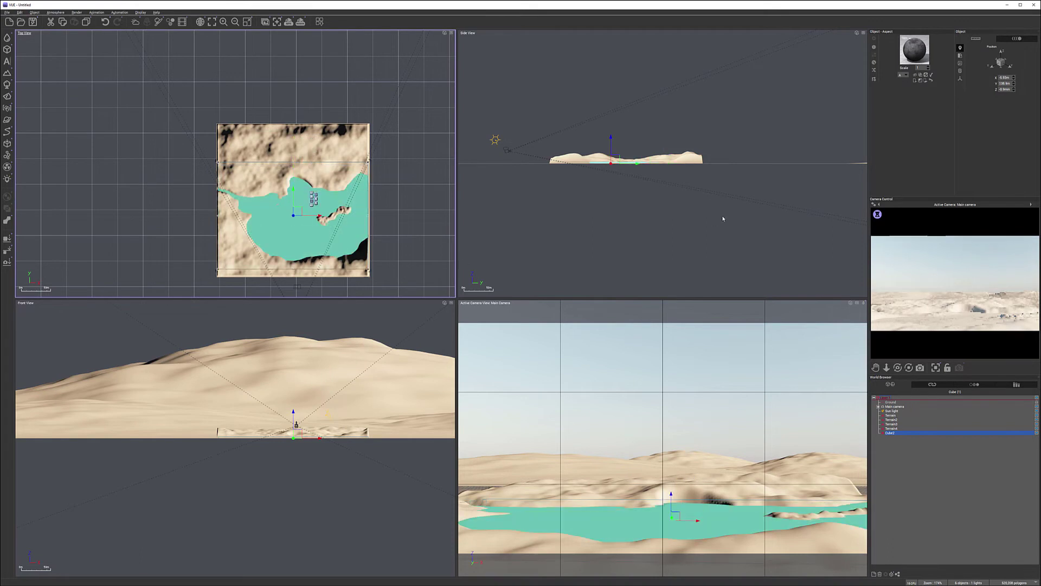
Lower the water cube slightly so its top face sits at the desired water level in the lake basin
{"action": "scroll", "coordinate": [633, 145], "scroll_direction": "up", "scroll_amount": 7}
{"action": "left_click", "coordinate": [551, 208]}
{"action": "mouse_move", "coordinate": [552, 184]}
{"action": "left_mouse_down"}
{"action": "mouse_move", "coordinate": [553, 204]}
{"action": "mouse_move", "coordinate": [553, 185]}
{"action": "left_mouse_up"}
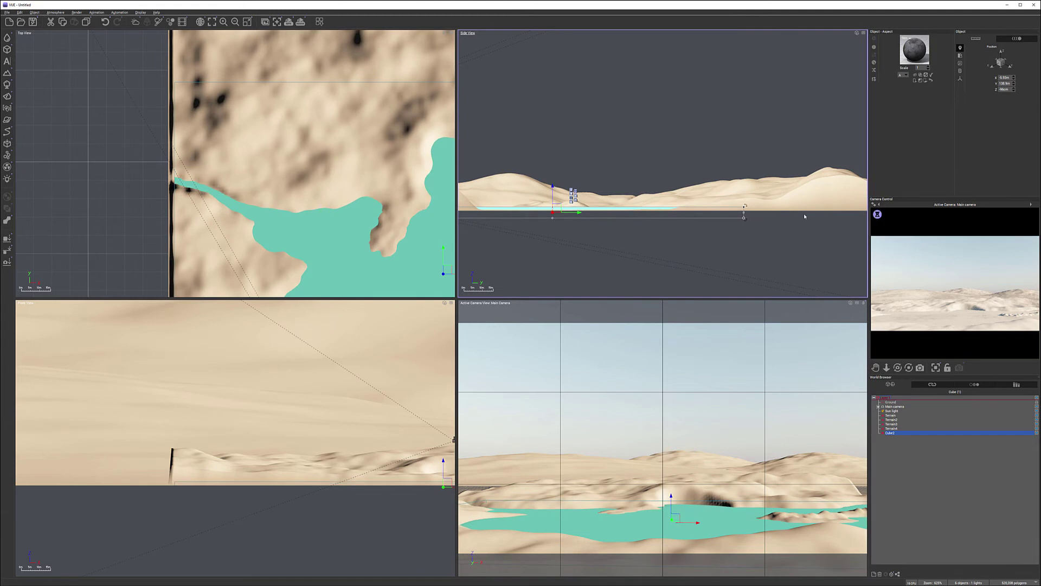
Apply the plain blue material from the Basic collection to the water cube and check the lake's outline
{"action": "left_click", "coordinate": [873, 64]}
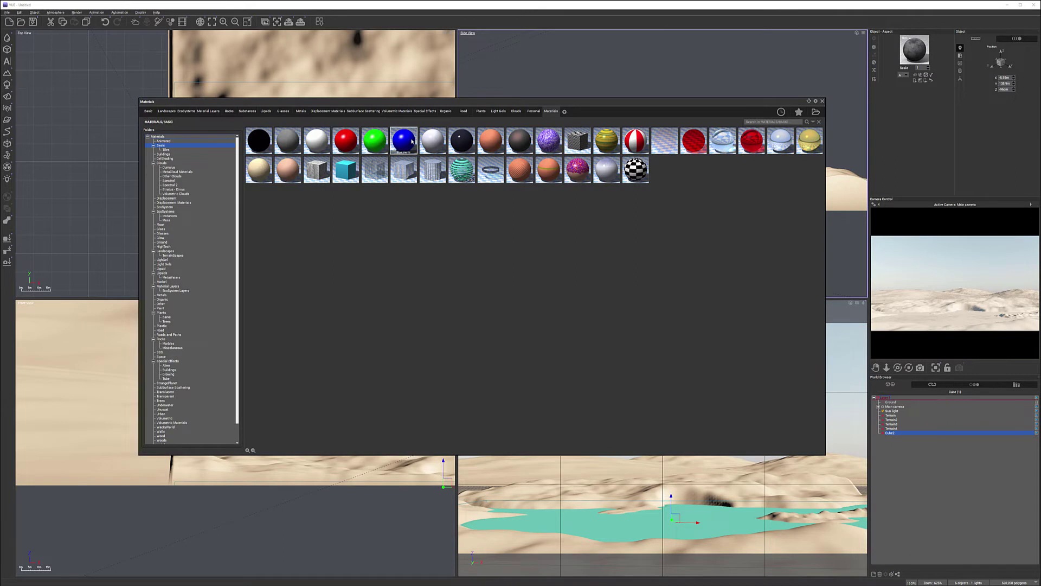
{"action": "double_click", "coordinate": [405, 141]}
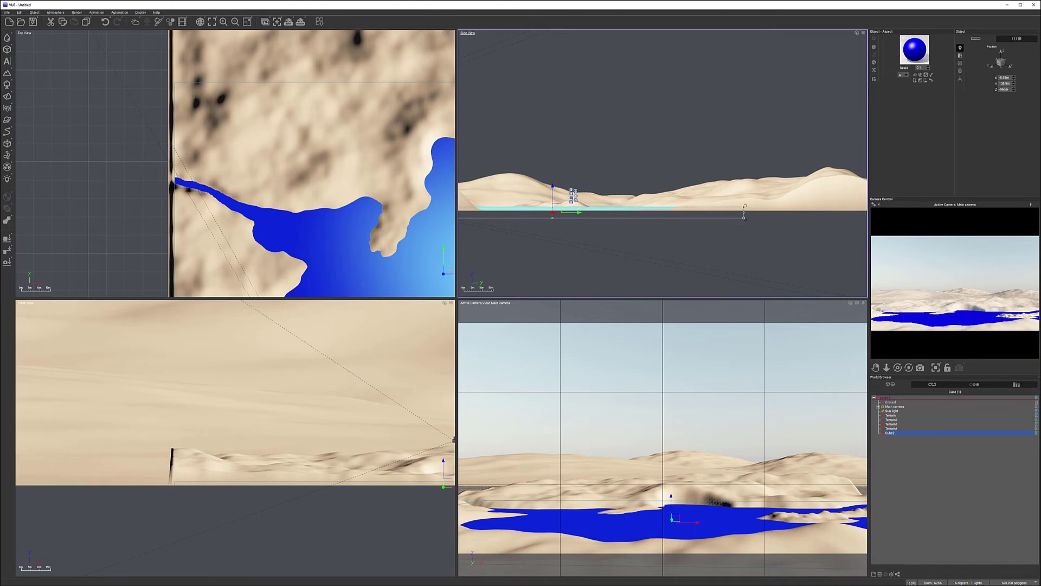
{"action": "right_click", "coordinate": [1007, 315]}
{"action": "left_click", "coordinate": [1017, 321]}
{"action": "scroll", "coordinate": [279, 129], "scroll_direction": "down", "scroll_amount": 7}
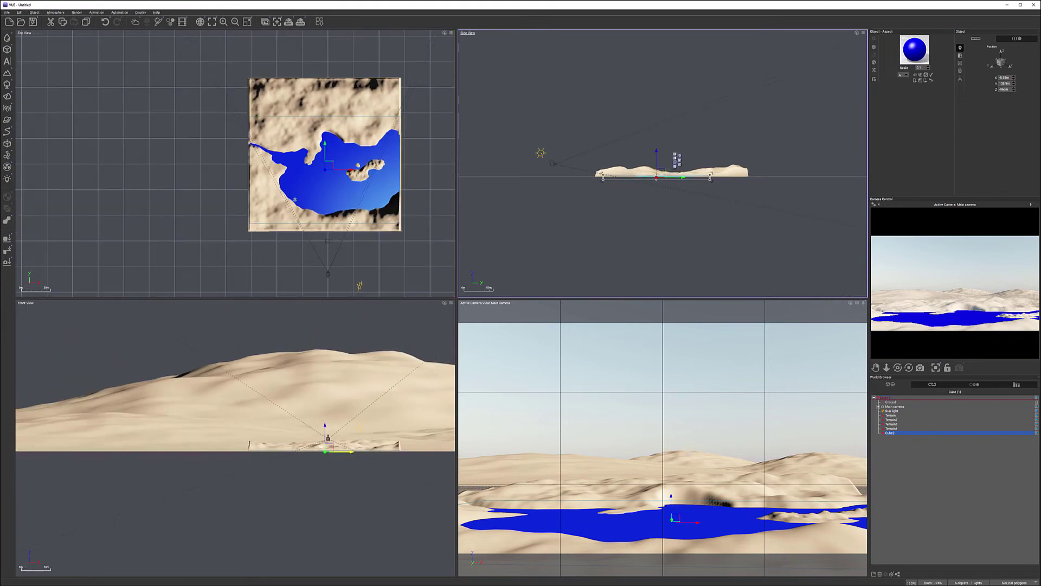
{"action": "scroll", "coordinate": [401, 175], "scroll_direction": "up", "scroll_amount": 2}
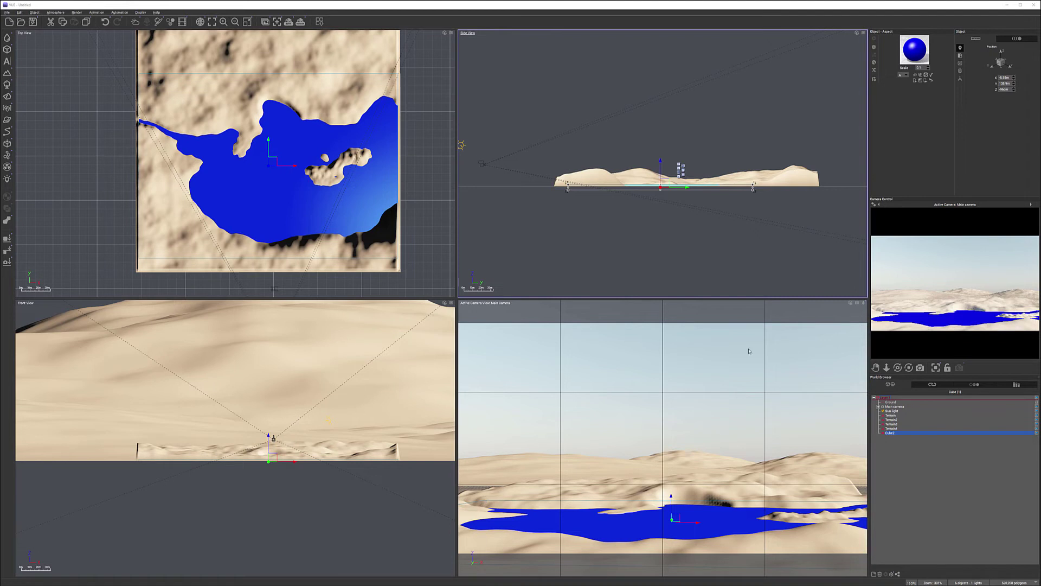
Select the three background terrains, review their export options for Wavefront OBJ geometry and baked material maps, and clear the selection without exporting
{"action": "left_click", "coordinate": [895, 416]}
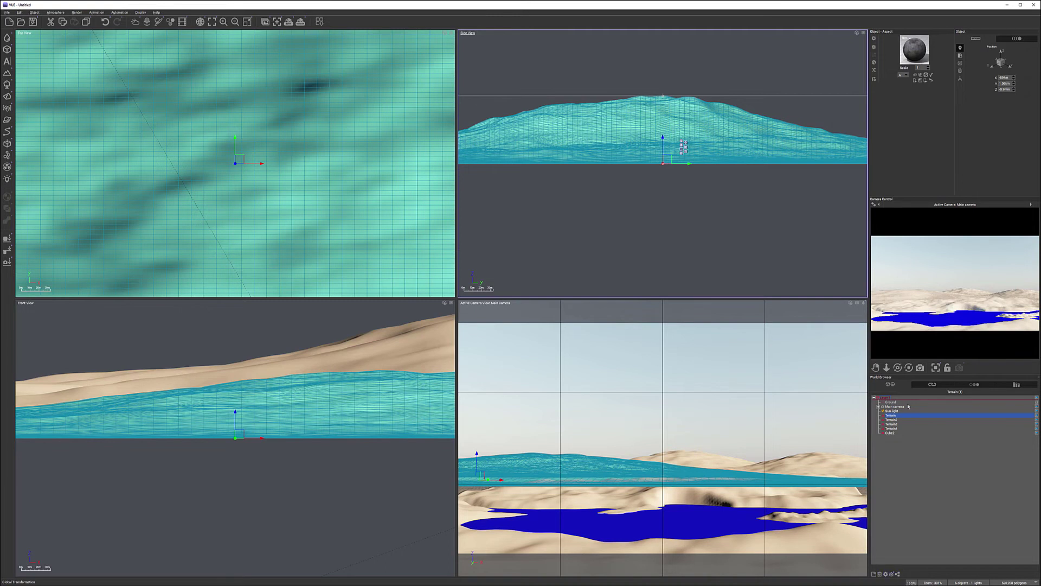
{"action": "left_click", "coordinate": [896, 428], "text": "shift"}
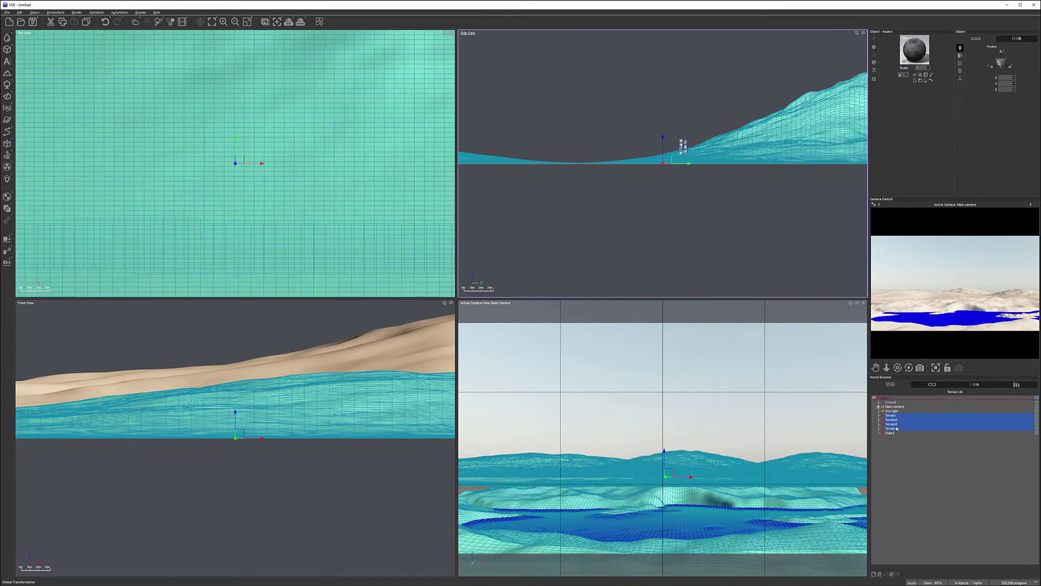
{"action": "left_click", "coordinate": [894, 420]}
{"action": "left_click", "coordinate": [895, 416]}
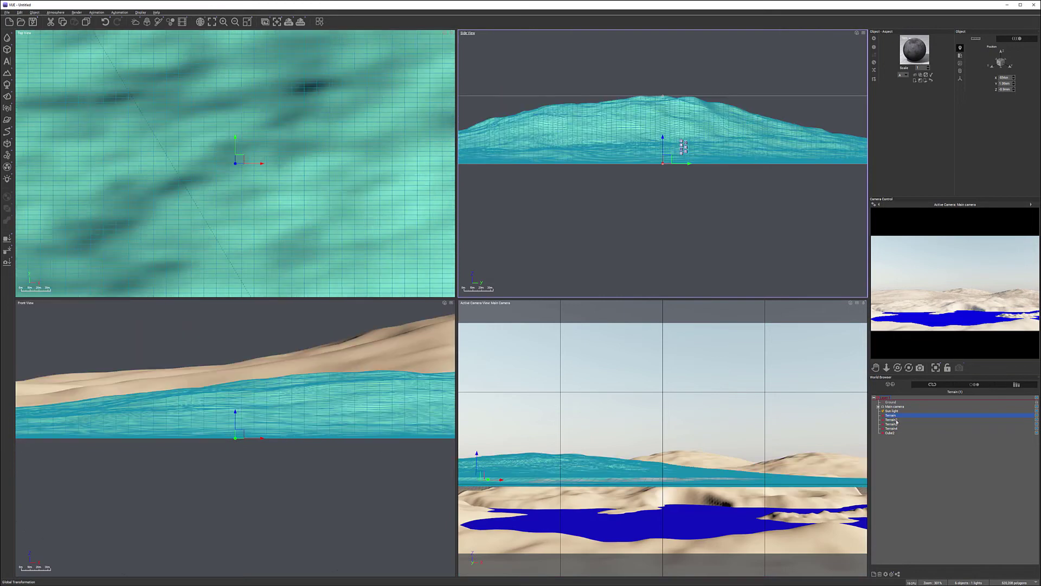
{"action": "left_click", "coordinate": [898, 424], "text": "shift"}
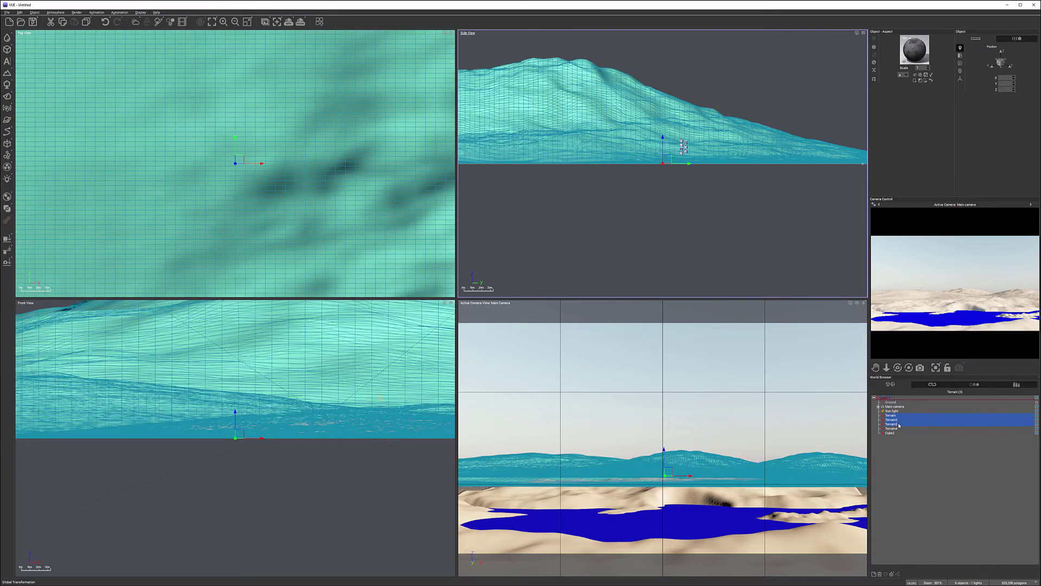
{"action": "left_click", "coordinate": [892, 574]}
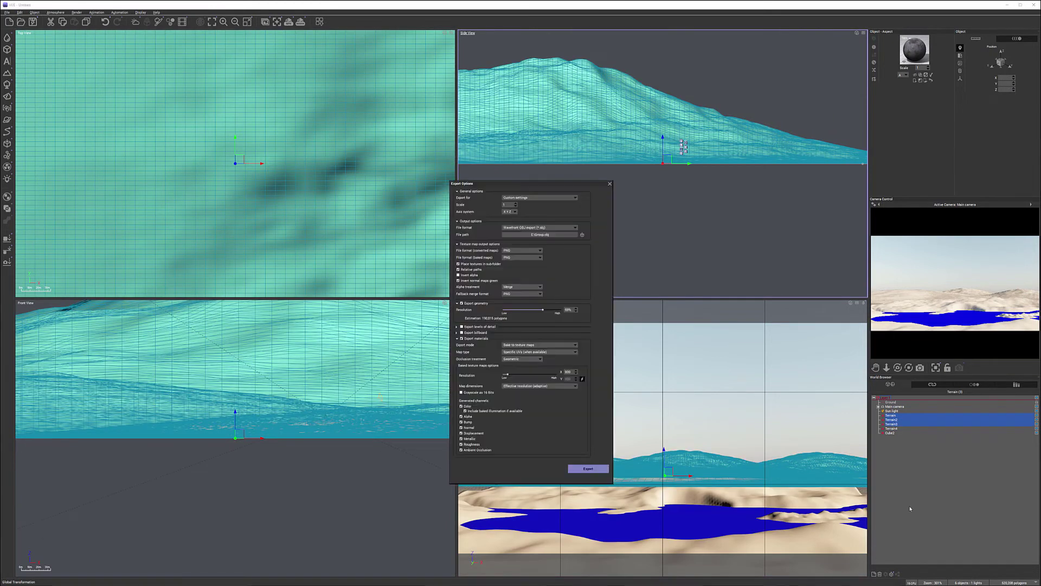
{"action": "left_click", "coordinate": [609, 183]}
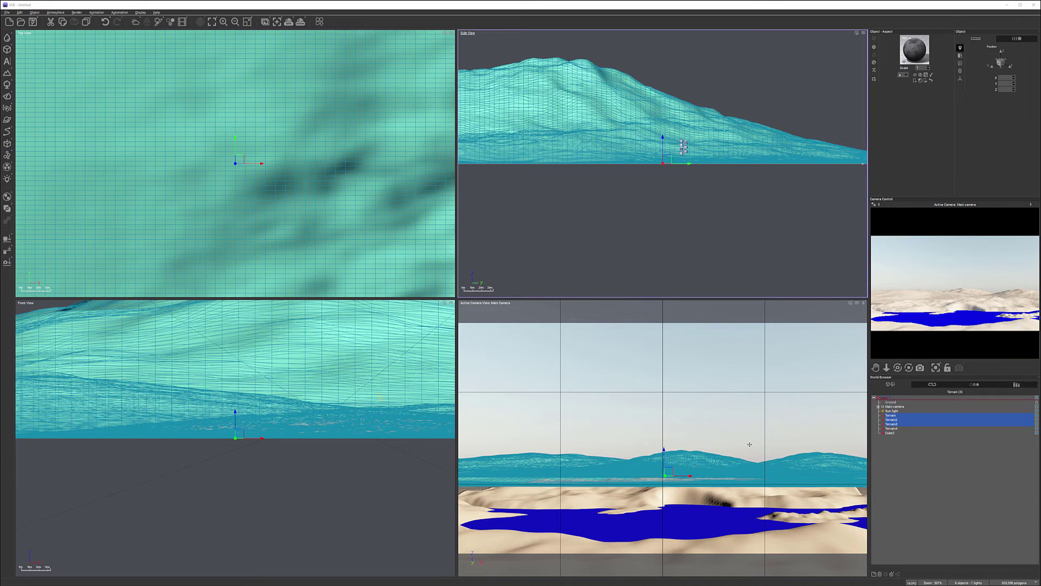
{"action": "left_click", "coordinate": [938, 456]}
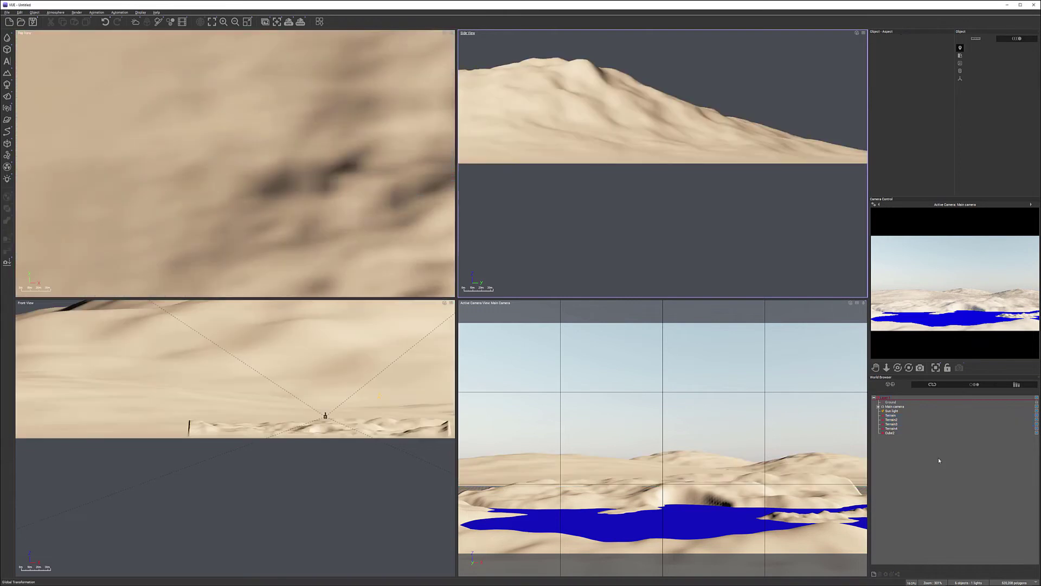
Open the first background terrain's material in the editor and set Color 1 of its natural grain to a dark yellowish brown
{"action": "left_click", "coordinate": [910, 414]}
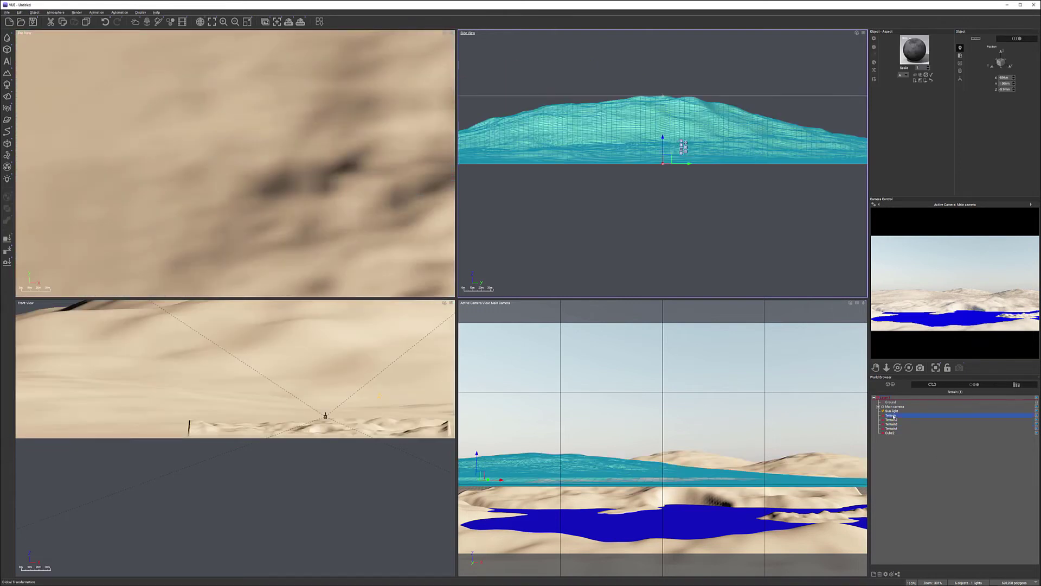
{"action": "double_click", "coordinate": [910, 47]}
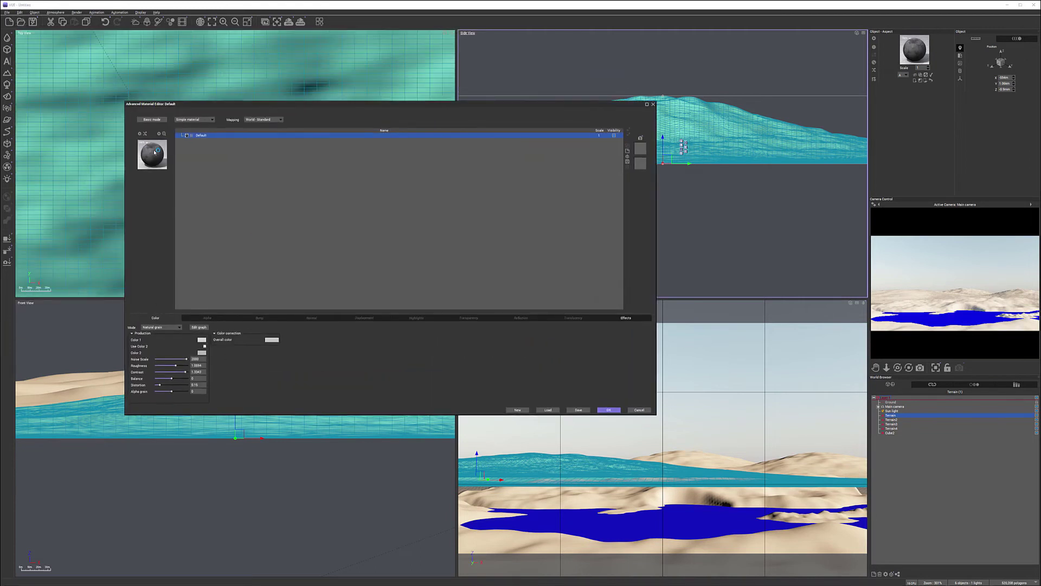
{"action": "left_click", "coordinate": [202, 340]}
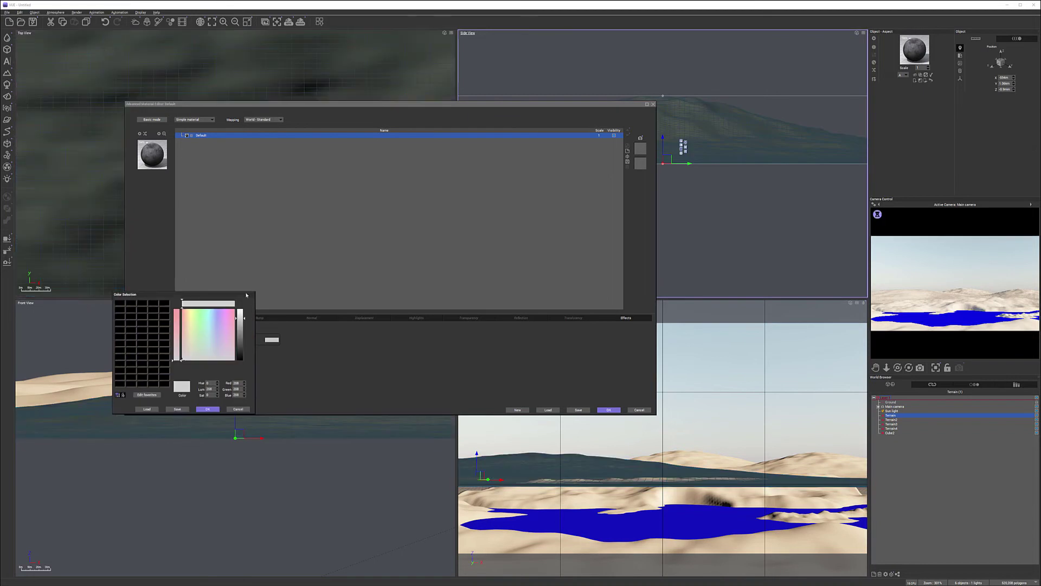
{"action": "left_click", "coordinate": [188, 343]}
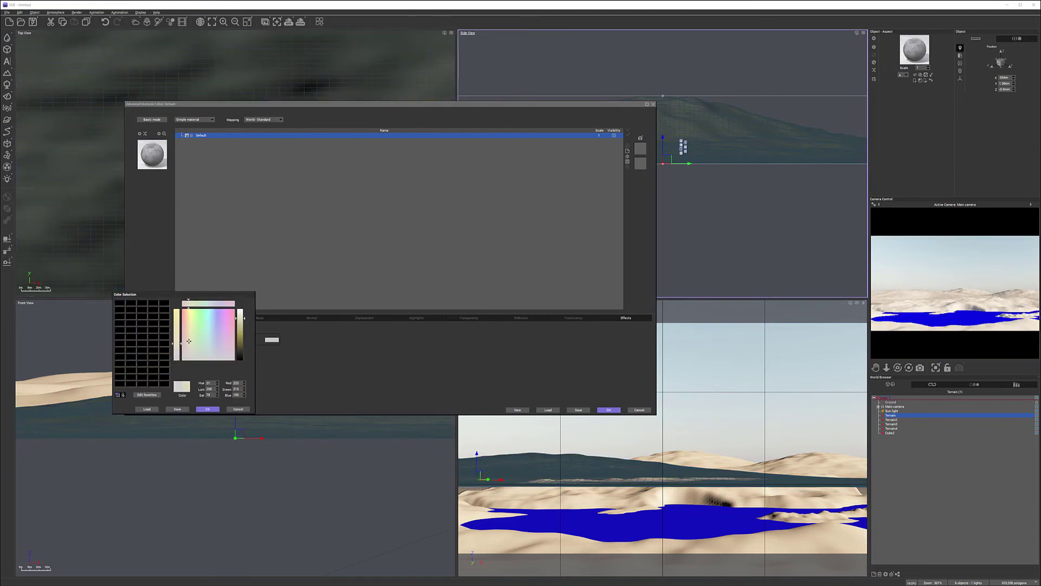
{"action": "left_click_drag", "start_coordinate": [242, 322], "coordinate": [243, 364]}
{"action": "left_click", "coordinate": [208, 410]}
Set Color 2 of the natural grain to a very dark green and raise the roughness to about 1.12
{"action": "left_click", "coordinate": [216, 350]}
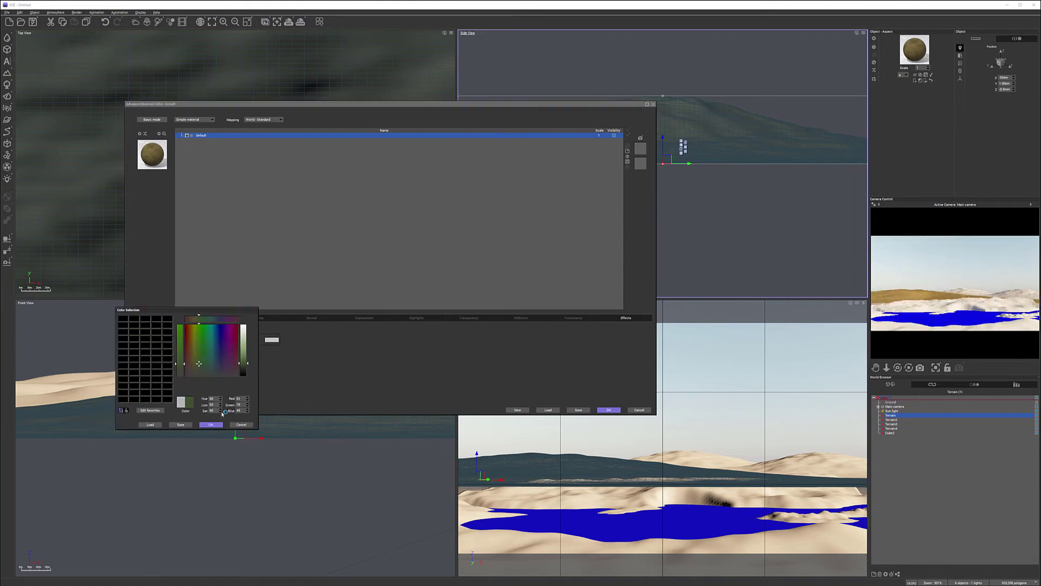
{"action": "left_click", "coordinate": [209, 425]}
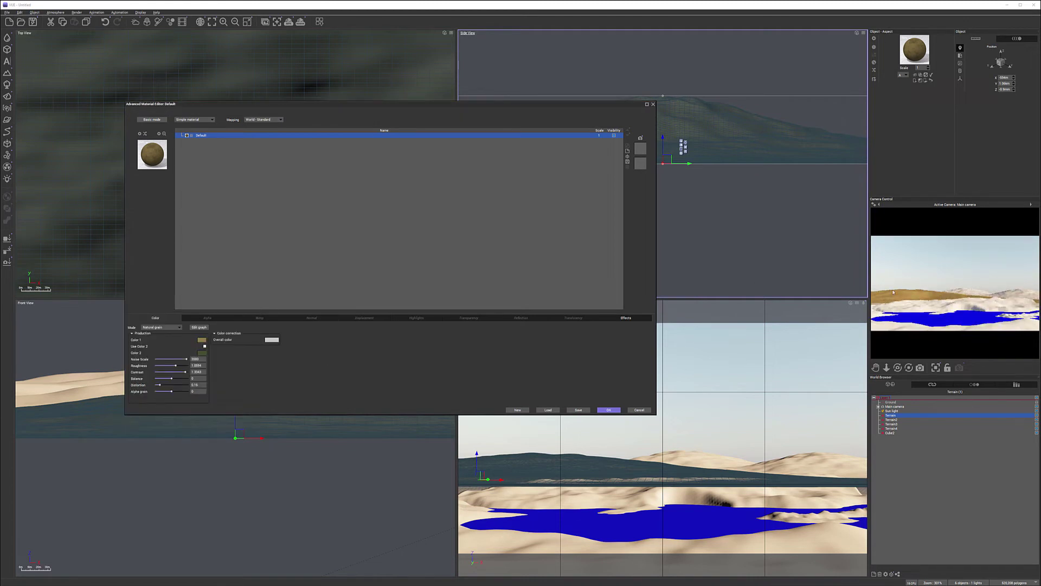
{"action": "left_click", "coordinate": [202, 353]}
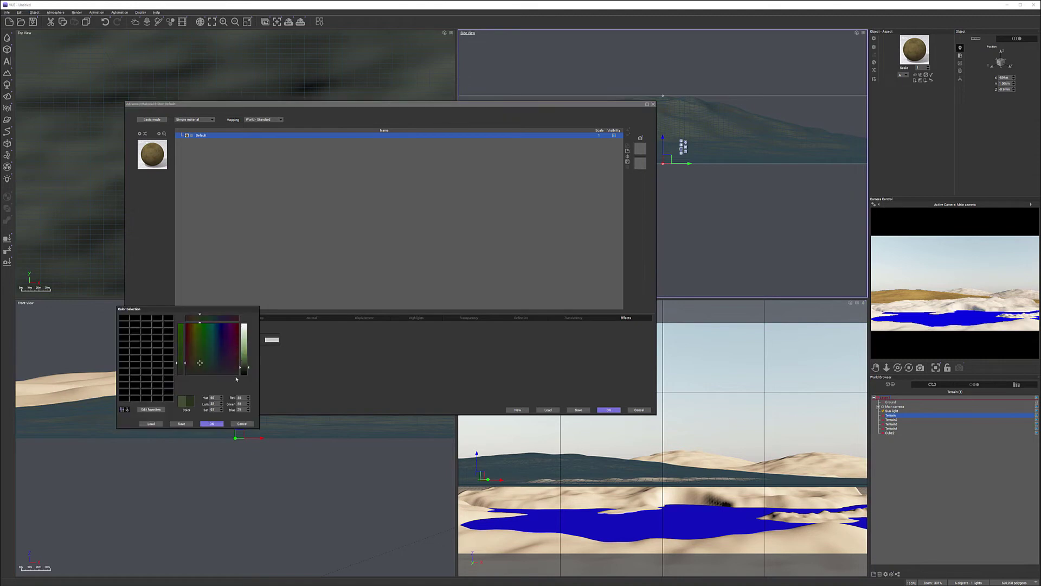
{"action": "left_click", "coordinate": [212, 424]}
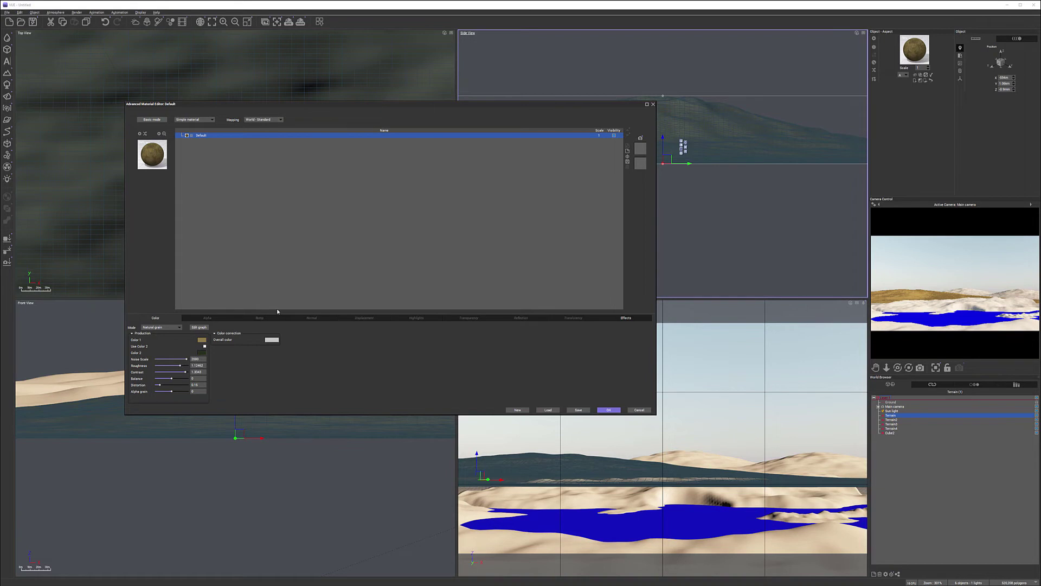
Open the function graph of the material's colour production and spread out the natural grain and position nodes
{"action": "left_click", "coordinate": [199, 327]}
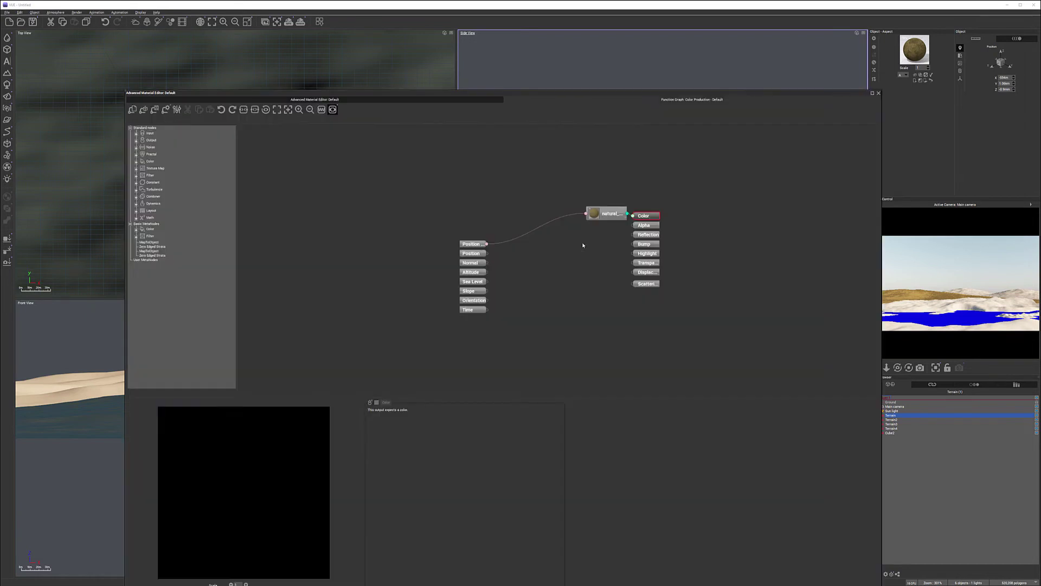
{"action": "left_click_drag", "start_coordinate": [611, 213], "coordinate": [535, 190]}
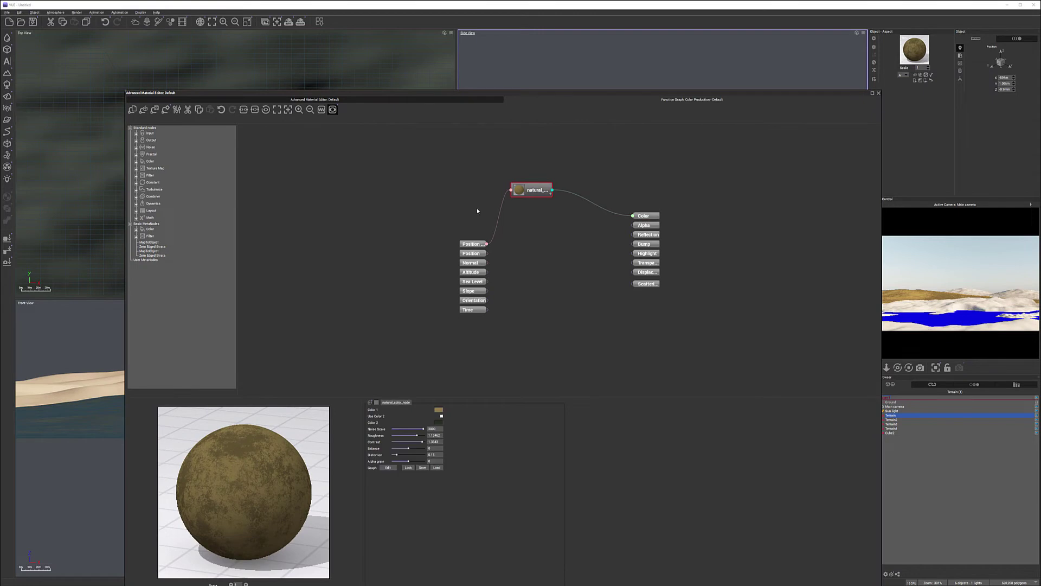
{"action": "left_click_drag", "start_coordinate": [476, 243], "coordinate": [382, 227]}
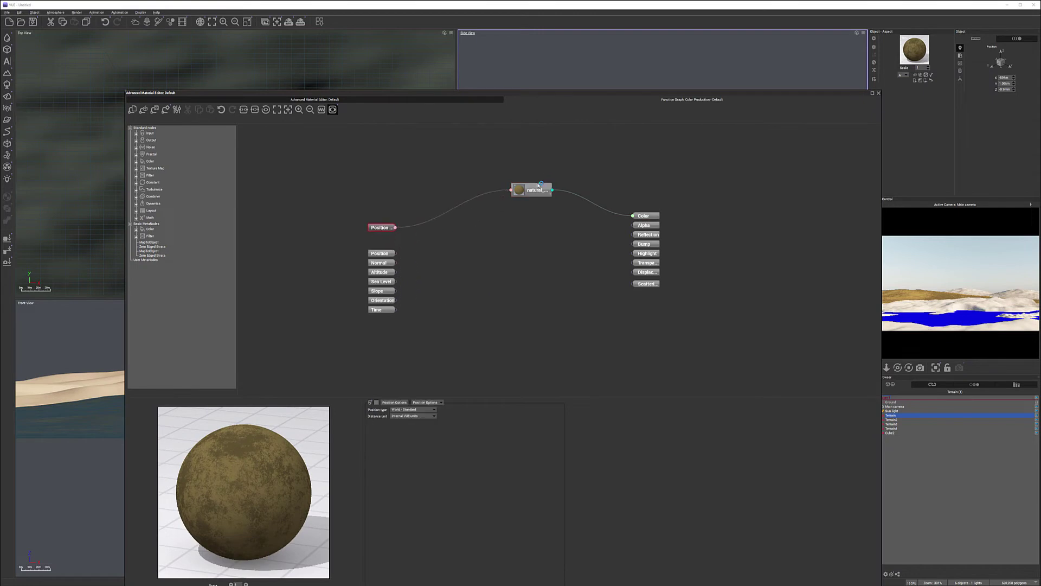
{"action": "left_click_drag", "start_coordinate": [535, 187], "coordinate": [525, 201]}
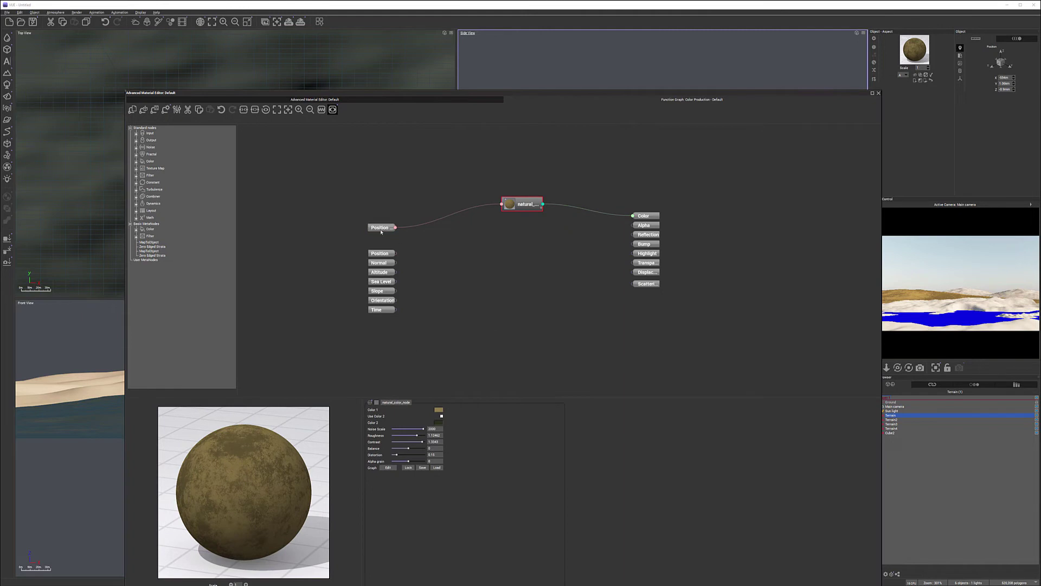
{"action": "left_click_drag", "start_coordinate": [381, 227], "coordinate": [379, 237]}
In the natural grain node, slightly lower the distortion, shift Color 1 to a greener olive tone, and accept the material
{"action": "left_click", "coordinate": [526, 205]}
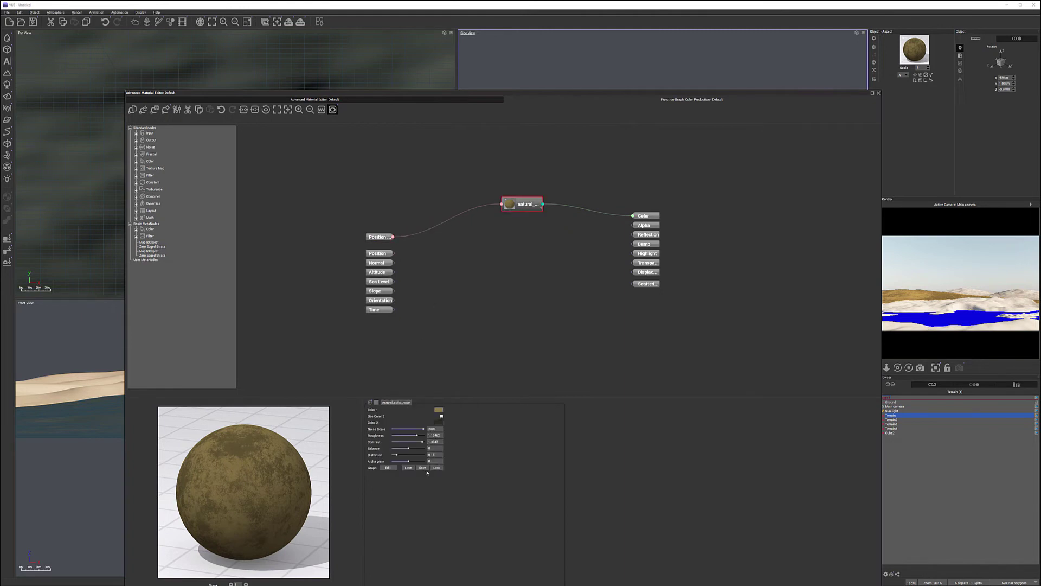
{"action": "left_click_drag", "start_coordinate": [402, 454], "coordinate": [402, 453]}
{"action": "left_click", "coordinate": [438, 410]}
{"action": "left_click", "coordinate": [430, 418]}
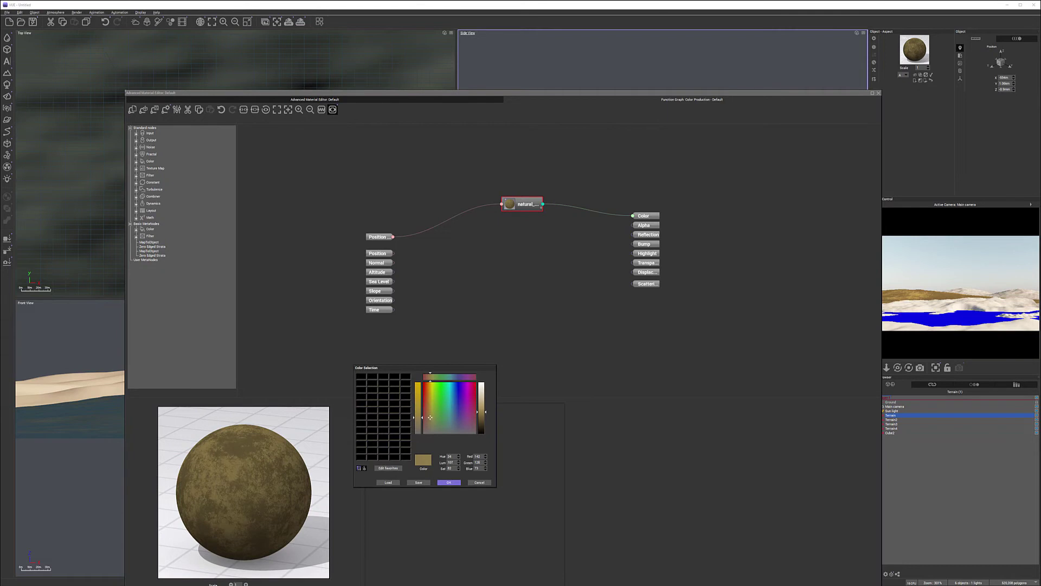
{"action": "left_click", "coordinate": [456, 484]}
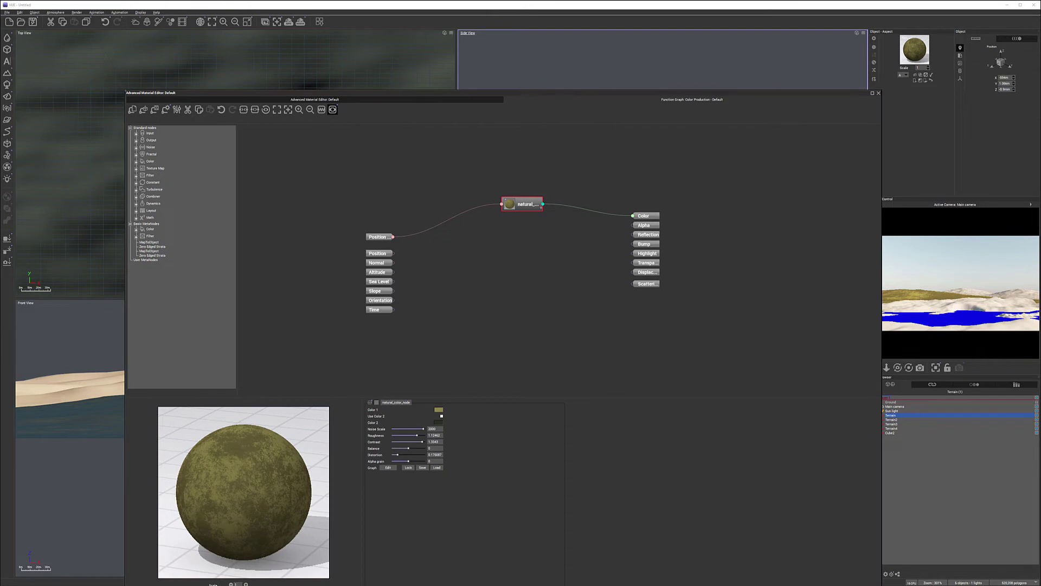
{"action": "key", "text": "Return"}
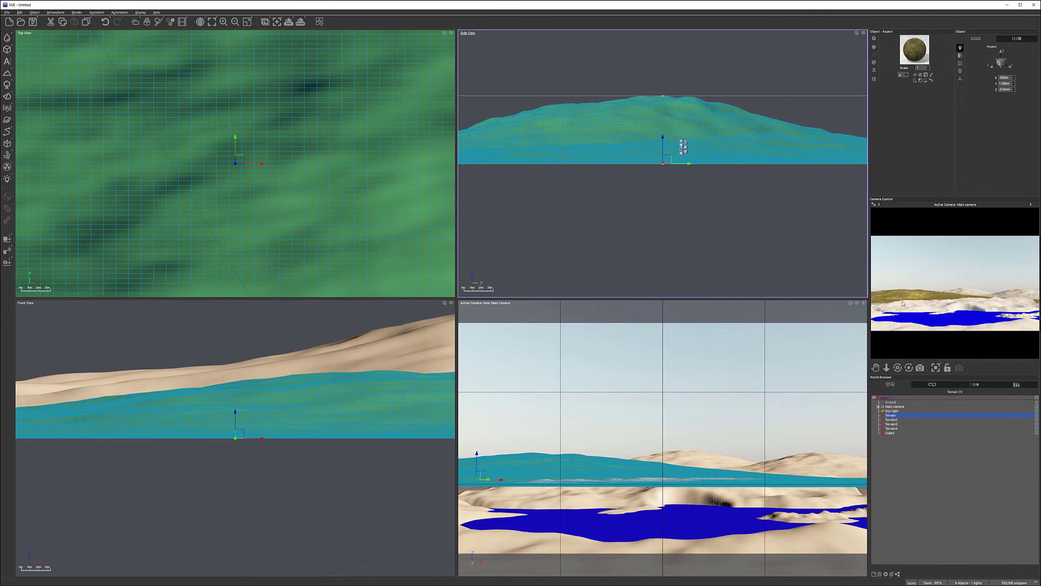
Copy the olive green material from the first background terrain and paste it onto the other two background terrains
{"action": "right_click", "coordinate": [909, 48]}
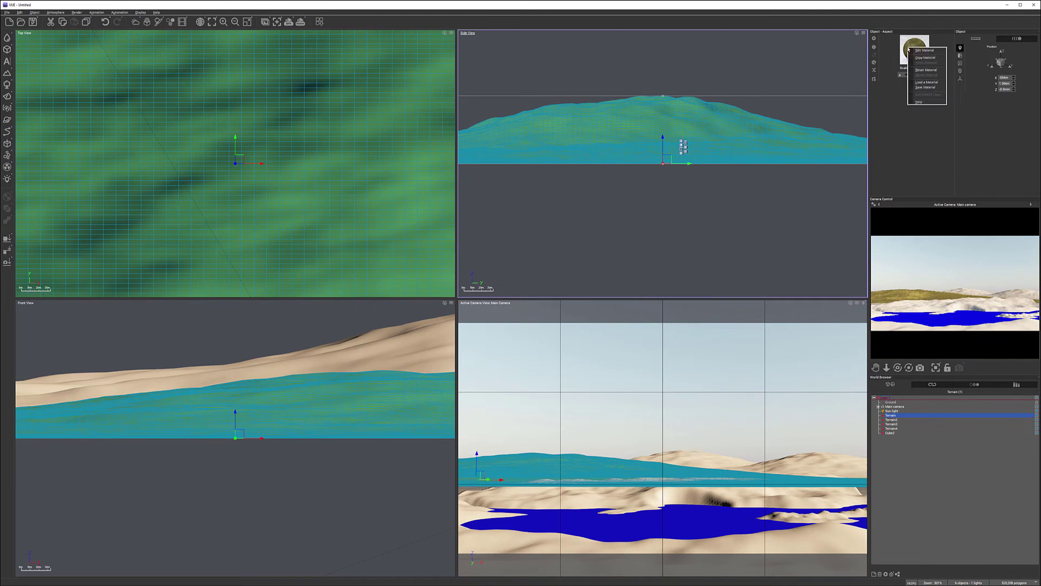
{"action": "left_click", "coordinate": [928, 57]}
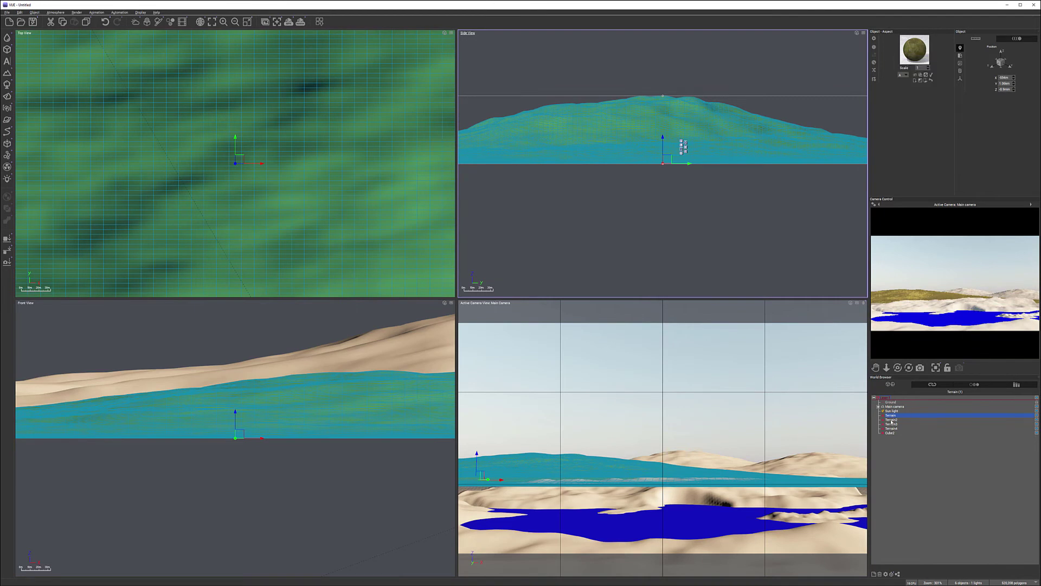
{"action": "left_click", "coordinate": [913, 419]}
{"action": "right_click", "coordinate": [918, 53]}
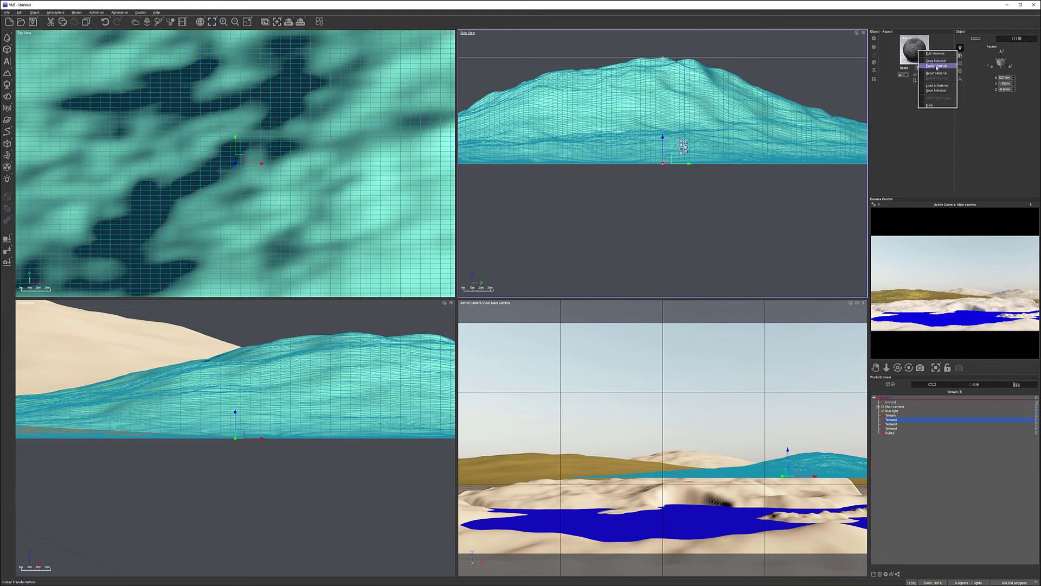
{"action": "left_click", "coordinate": [936, 66]}
{"action": "key", "text": "Down"}
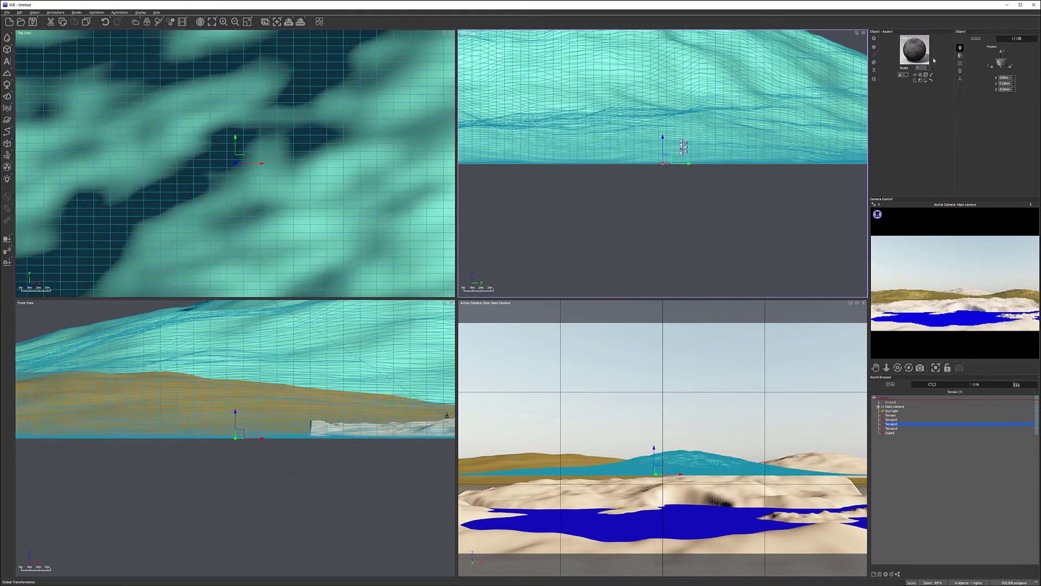
{"action": "right_click", "coordinate": [926, 49]}
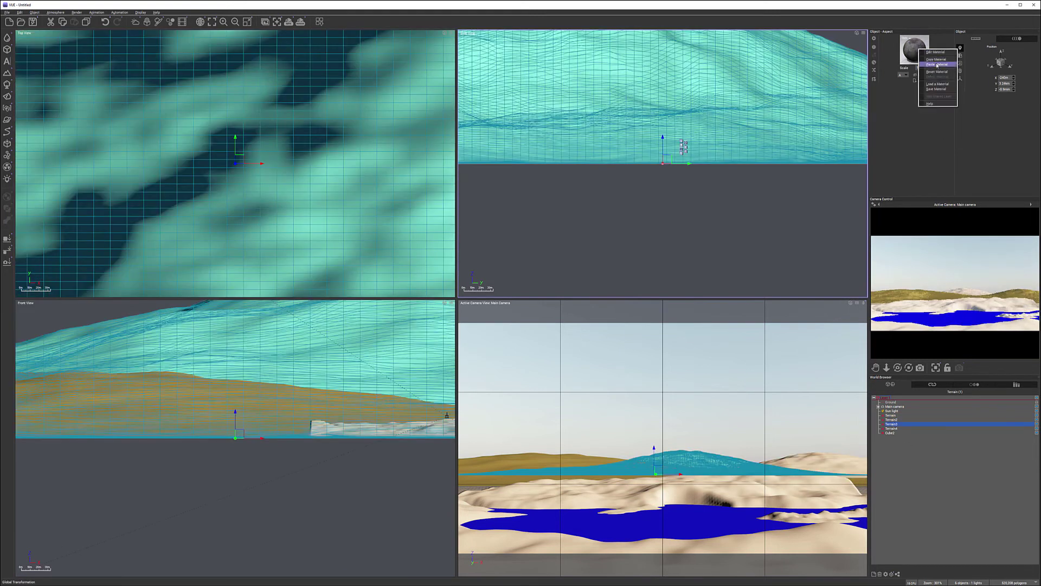
{"action": "left_click", "coordinate": [936, 65]}
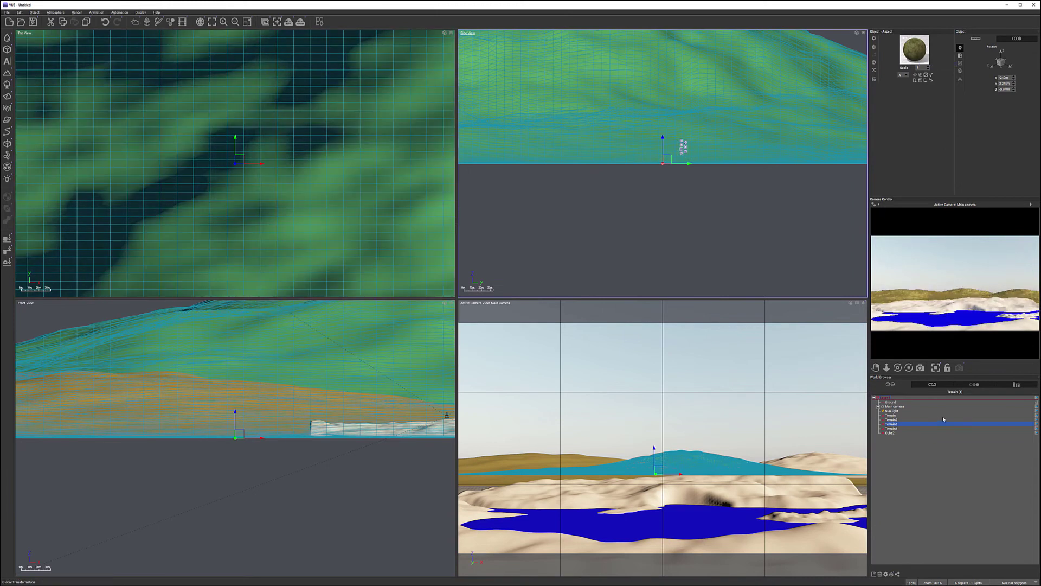
Paste the copied olive green material onto the infinite ground plane
{"action": "right_click", "coordinate": [990, 338]}
{"action": "left_click", "coordinate": [712, 563]}
{"action": "left_click", "coordinate": [893, 429]}
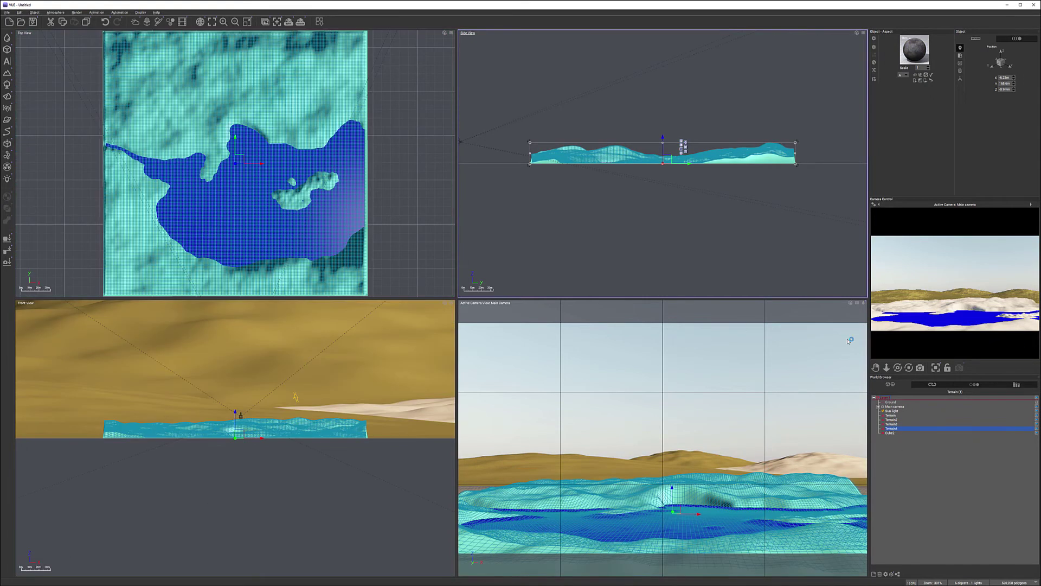
{"action": "left_click", "coordinate": [892, 402]}
{"action": "left_click", "coordinate": [912, 61]}
{"action": "left_click", "coordinate": [929, 74]}
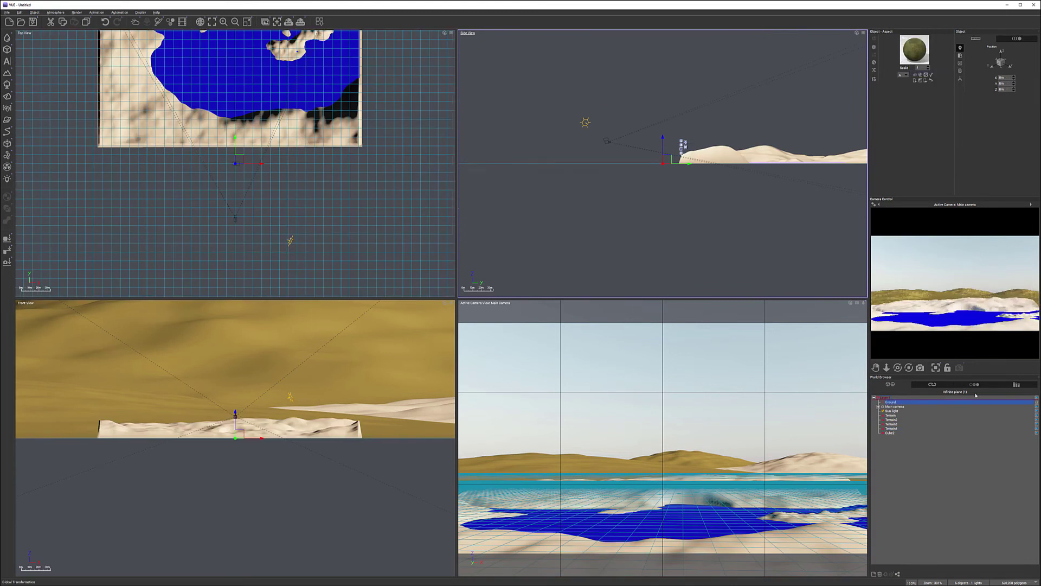
Rename the foreground lake terrain as Closeup and clear the selection
{"action": "left_click", "coordinate": [892, 429]}
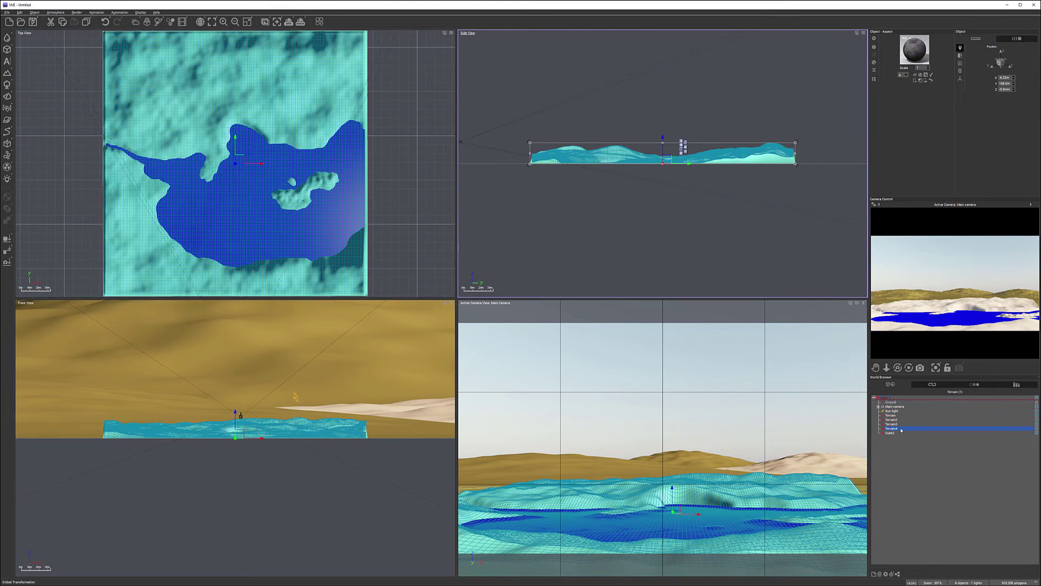
{"action": "left_click", "coordinate": [892, 428]}
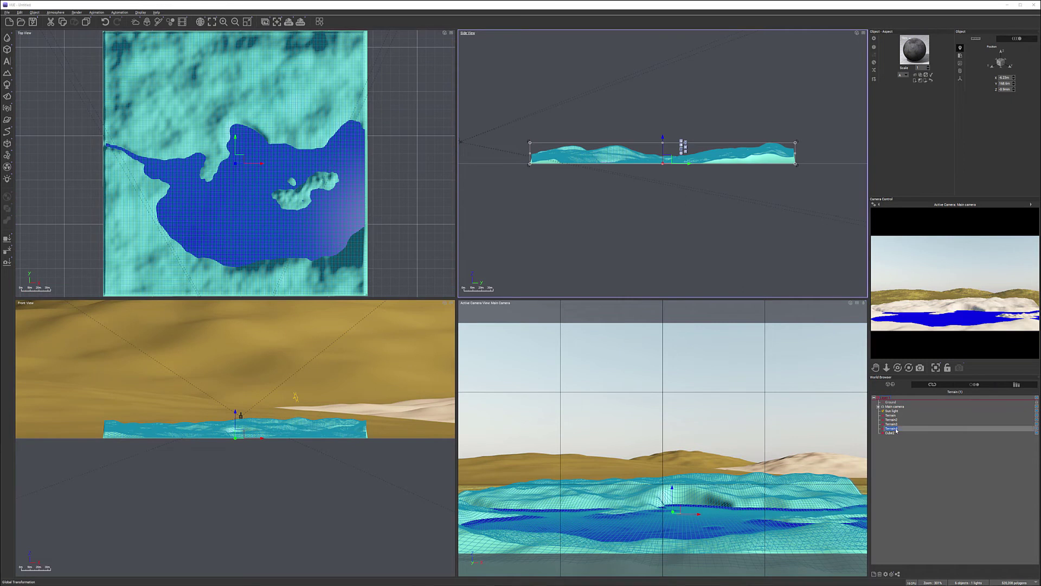
{"action": "type", "text": "c"}
{"action": "left_click", "coordinate": [938, 443]}
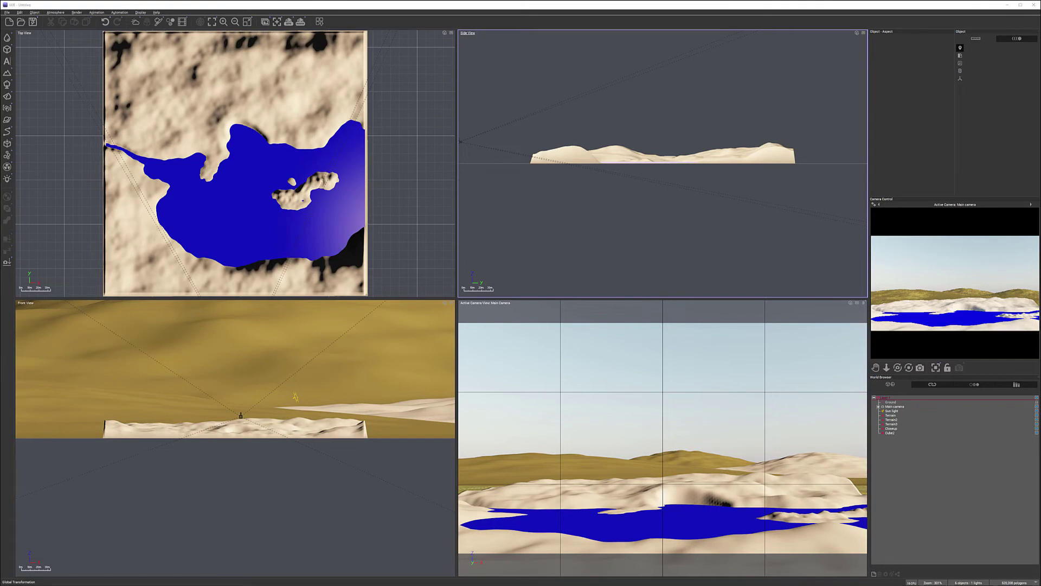
Apply the Grass Field material from the Ground collection to the Closeup terrain
{"action": "left_click", "coordinate": [895, 429]}
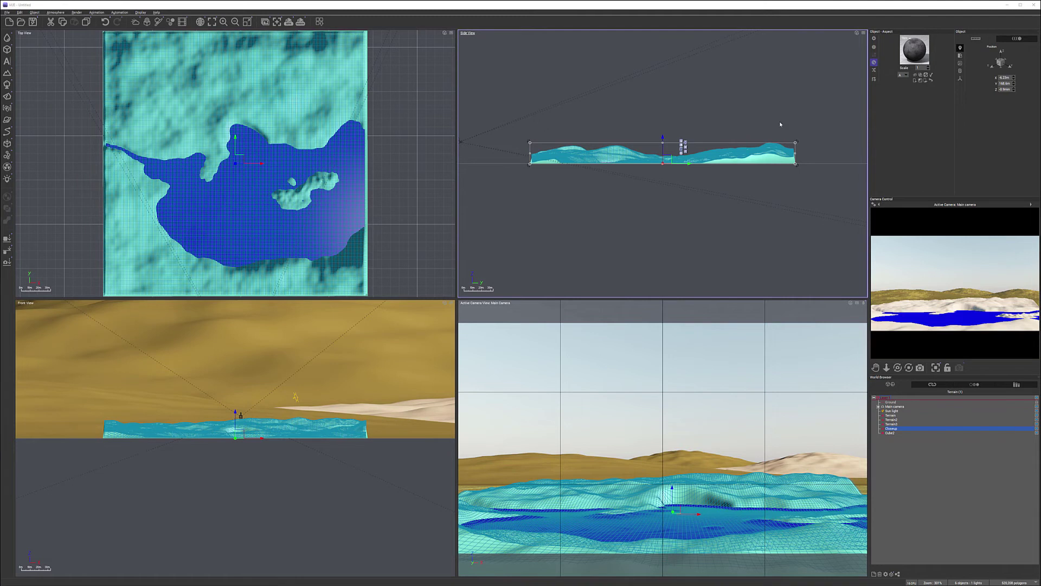
{"action": "key", "text": "ctrl+m"}
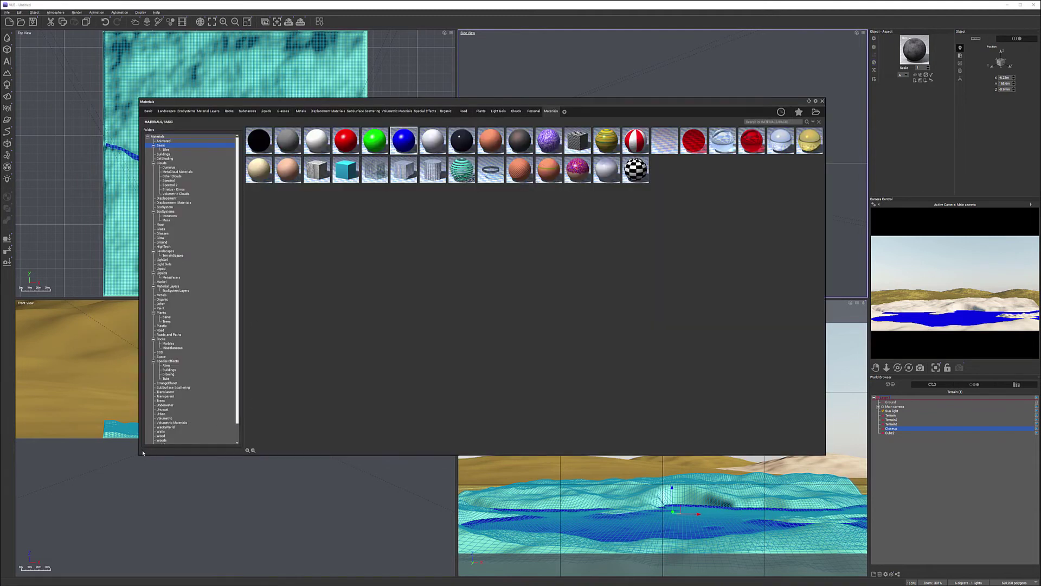
{"action": "left_click_drag", "start_coordinate": [139, 462], "coordinate": [117, 491]}
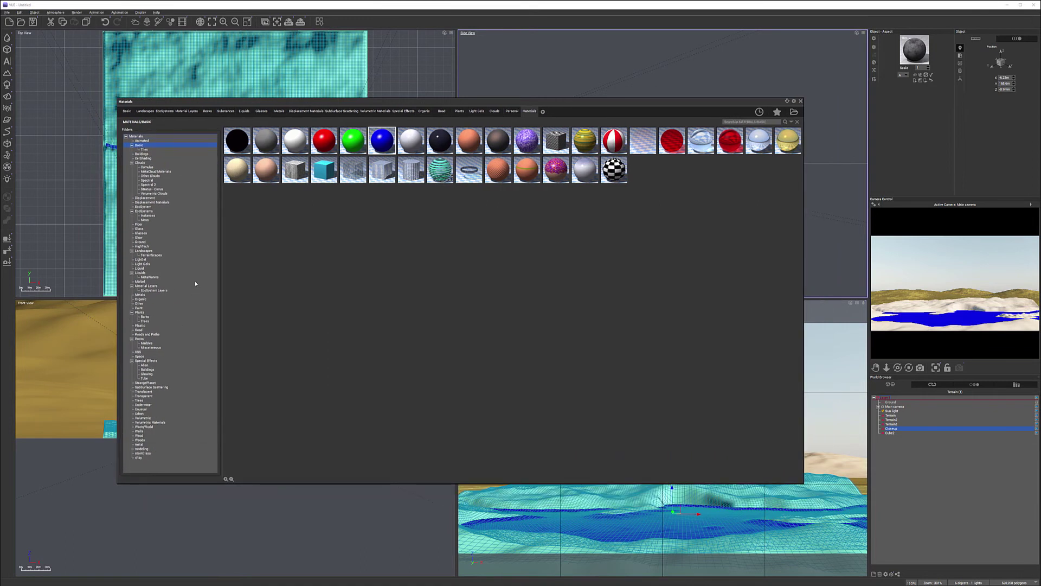
{"action": "left_click", "coordinate": [141, 242]}
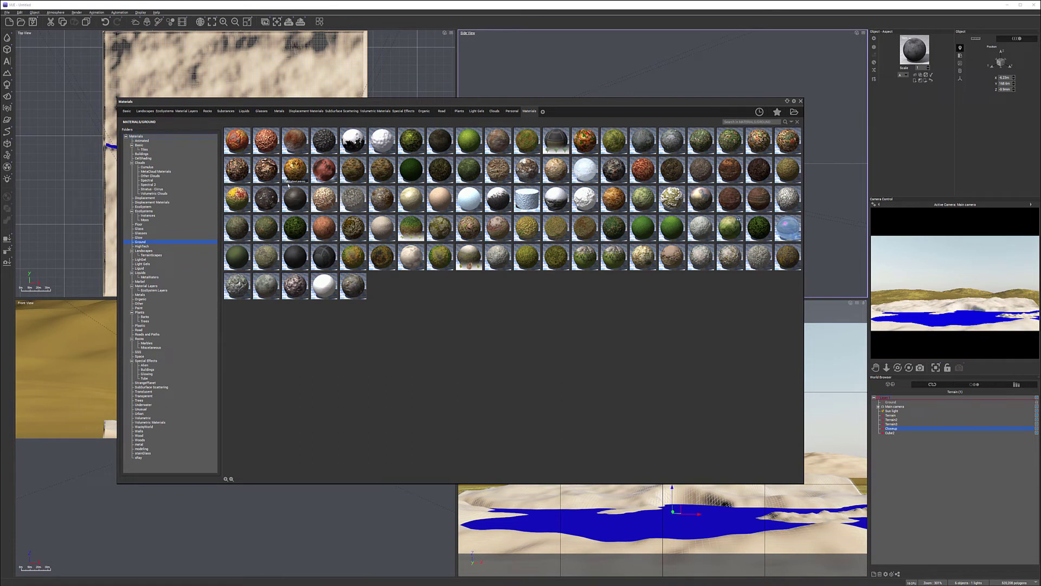
{"action": "mouse_move", "coordinate": [295, 173]}
{"action": "mouse_move", "coordinate": [619, 198]}
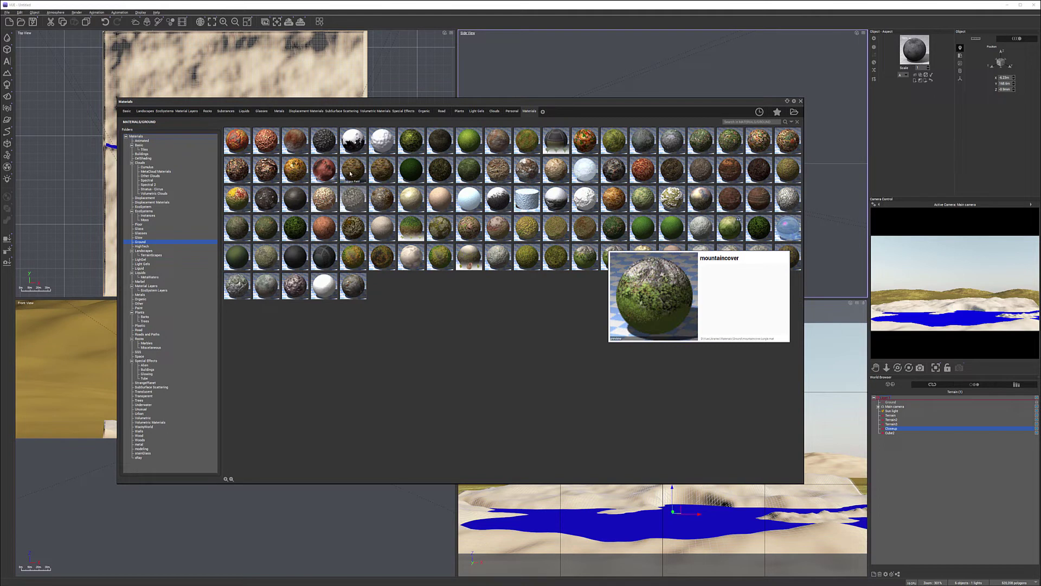
{"action": "mouse_move", "coordinate": [352, 175]}
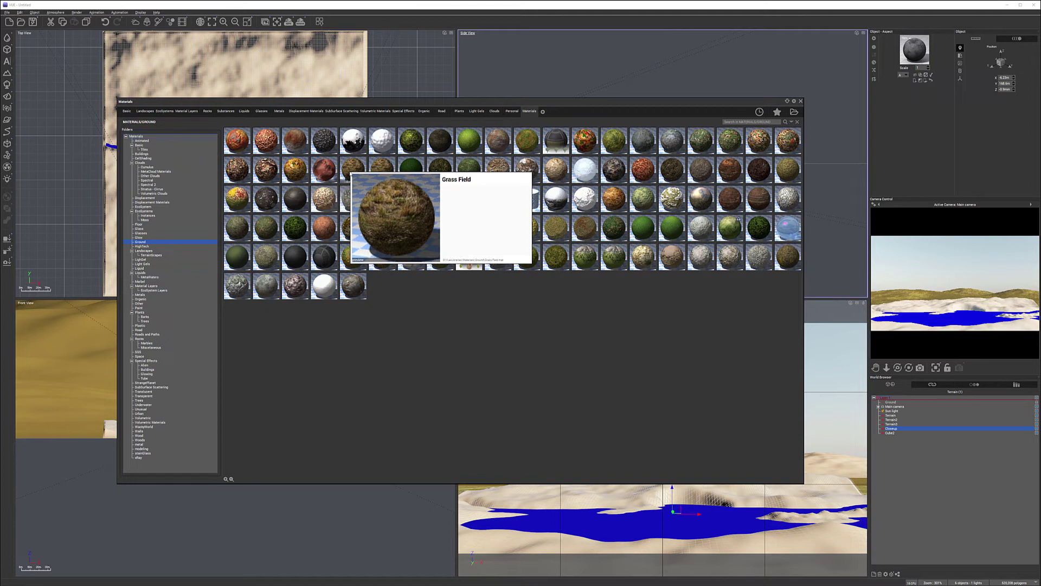
{"action": "double_click", "coordinate": [353, 172]}
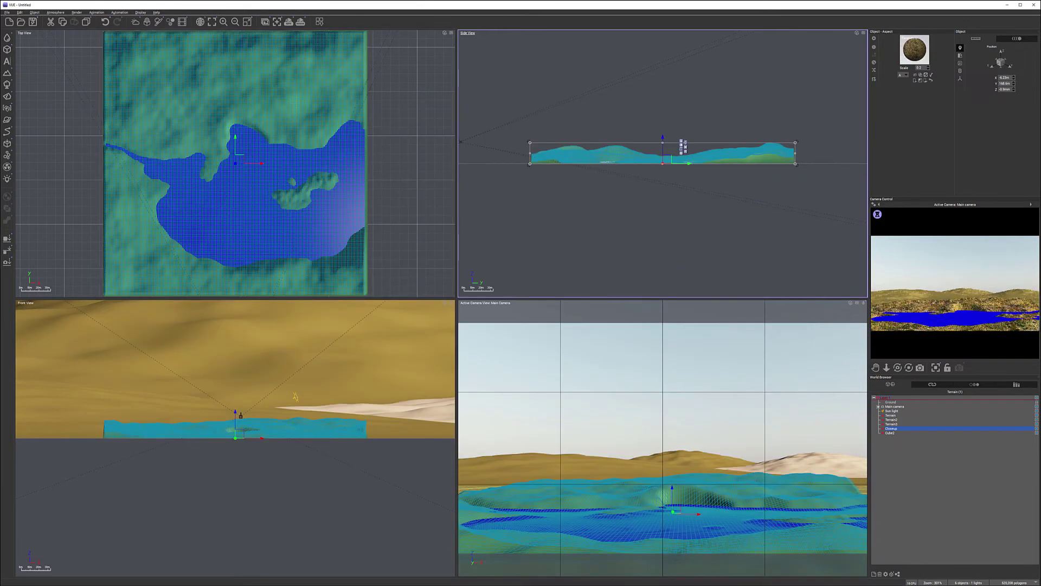
Reduce the bump depth of the Closeup terrain's Grass Field material and apply the change
{"action": "double_click", "coordinate": [922, 60]}
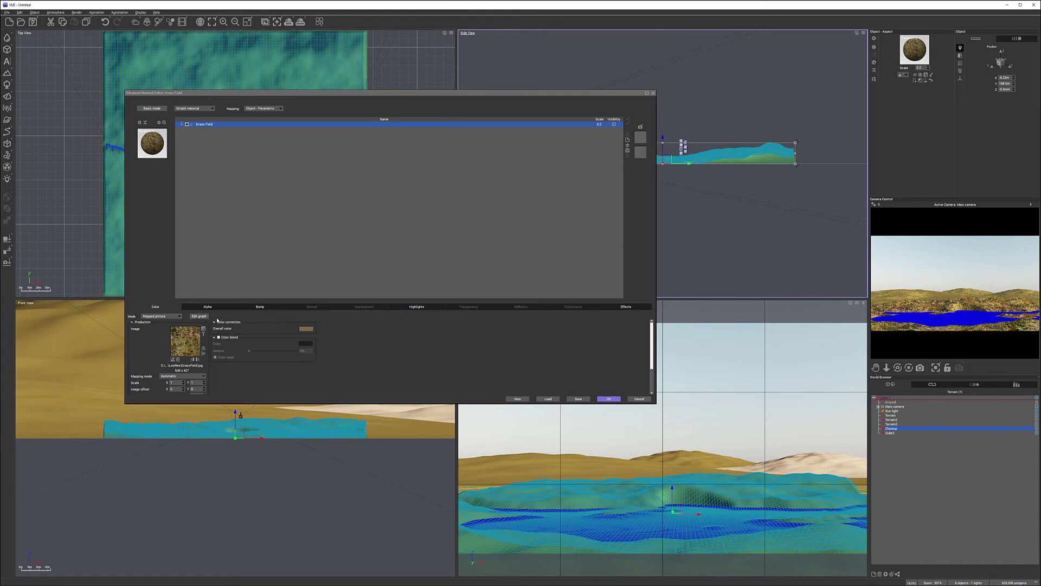
{"action": "left_click", "coordinate": [260, 307]}
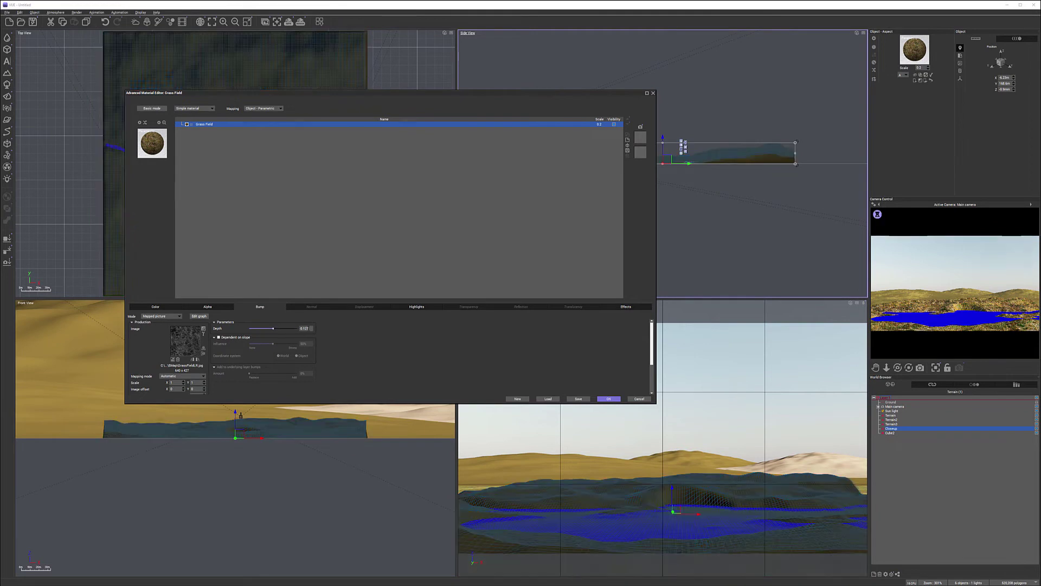
{"action": "double_click", "coordinate": [305, 328]}
{"action": "type", "text": "0"}
{"action": "key", "text": "Return"}
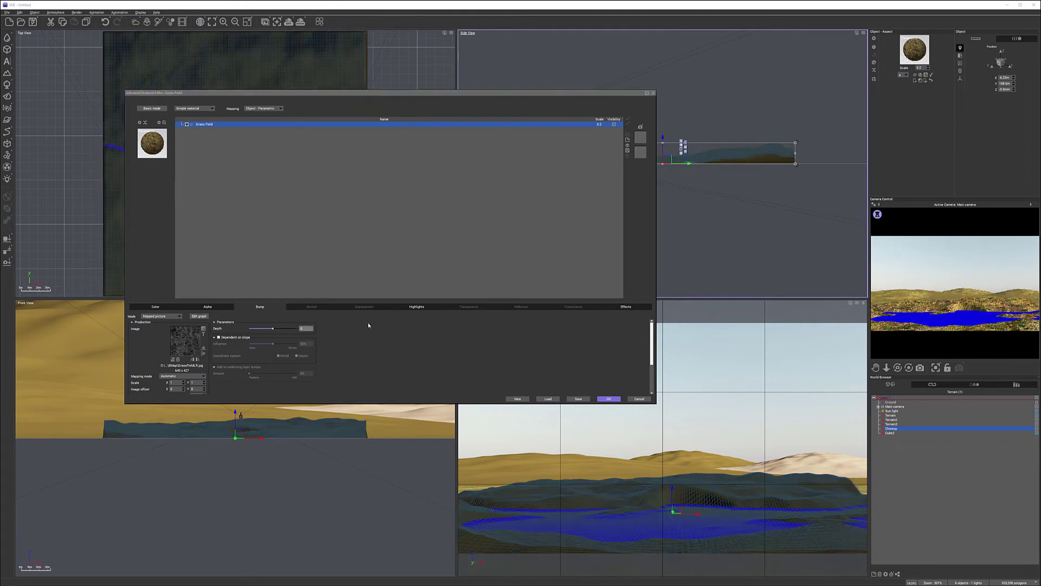
{"action": "type", "text": "1"}
{"action": "key", "text": "Return"}
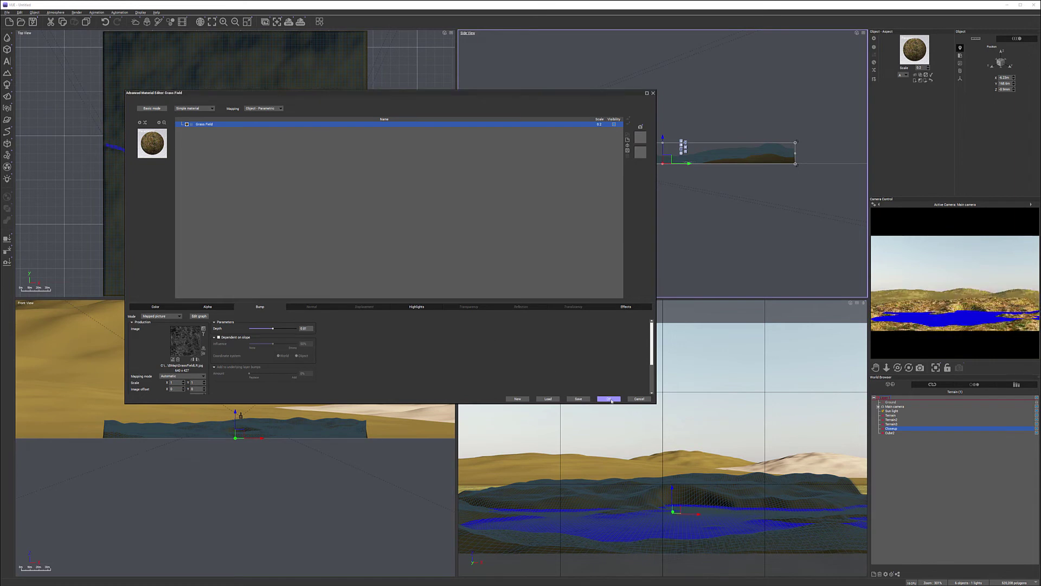
{"action": "left_click", "coordinate": [609, 398]}
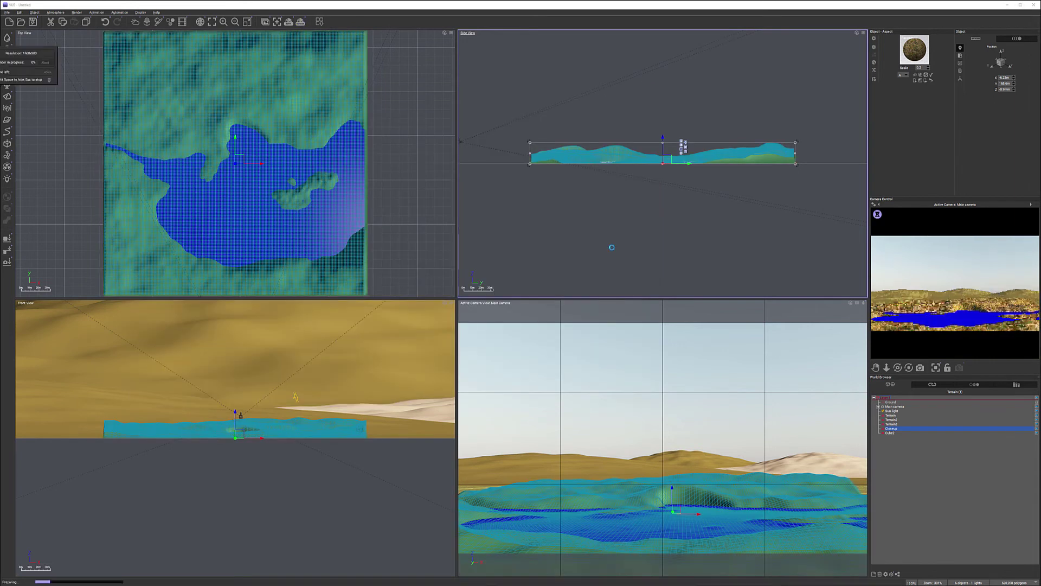
Render the scene to check the softened ground bump, and close the render
{"action": "key", "text": "F9"}
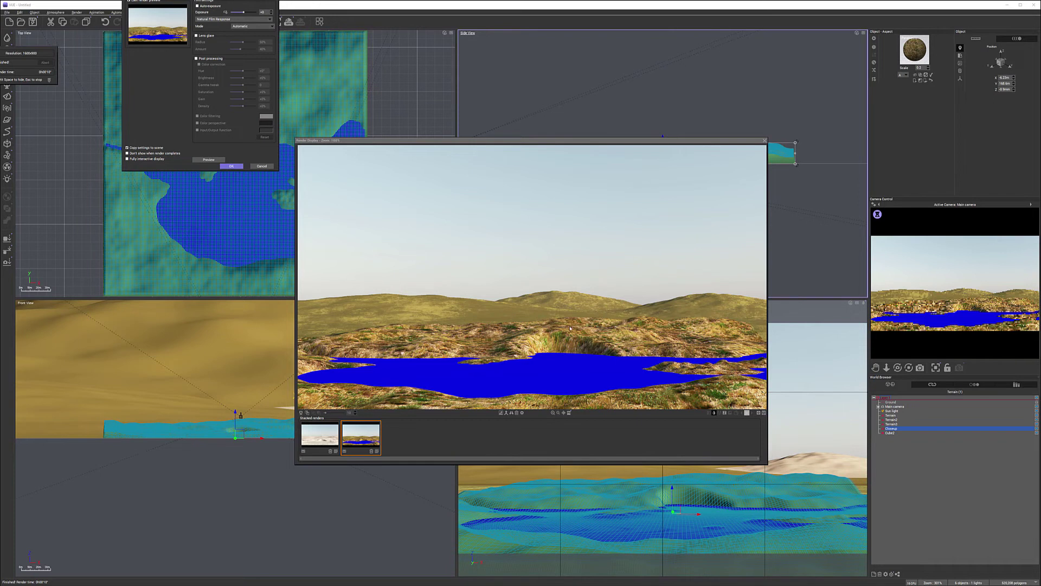
{"action": "left_click", "coordinate": [232, 166]}
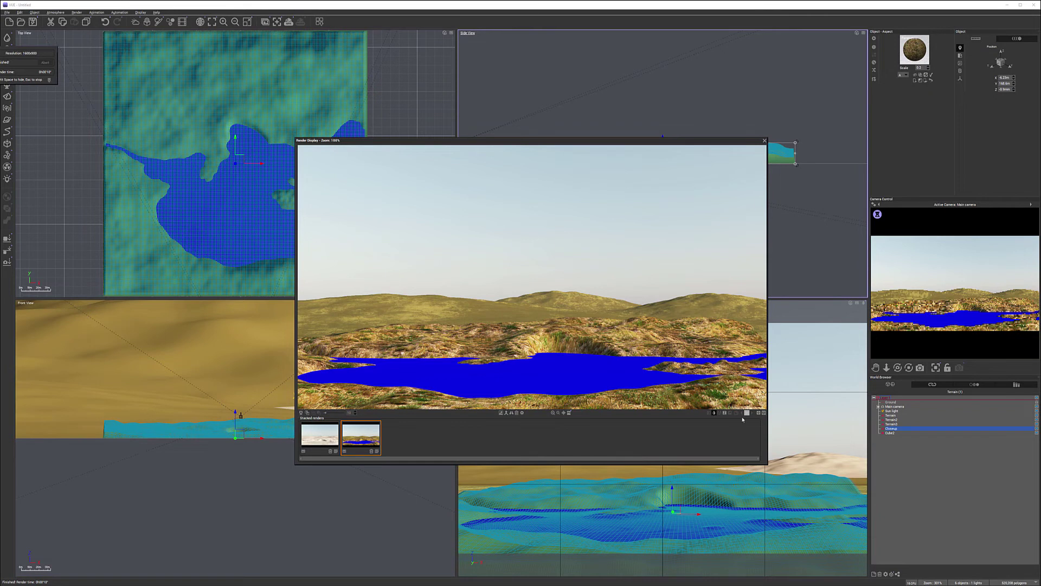
{"action": "left_click", "coordinate": [764, 141]}
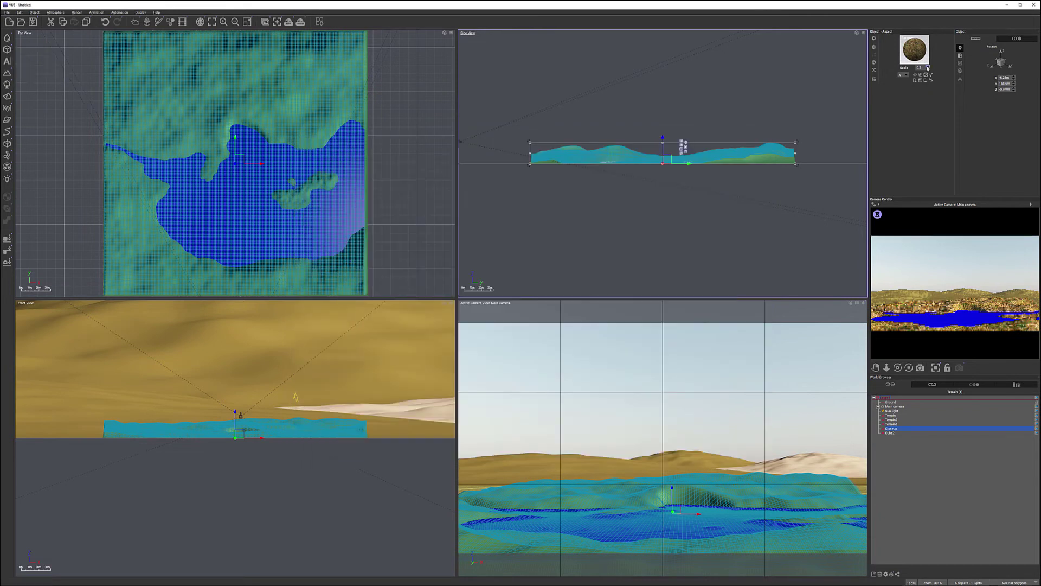
Add a new layer above Grass Field in the Closeup material and set the scale of the layer and the overall material to 1
{"action": "double_click", "coordinate": [901, 56]}
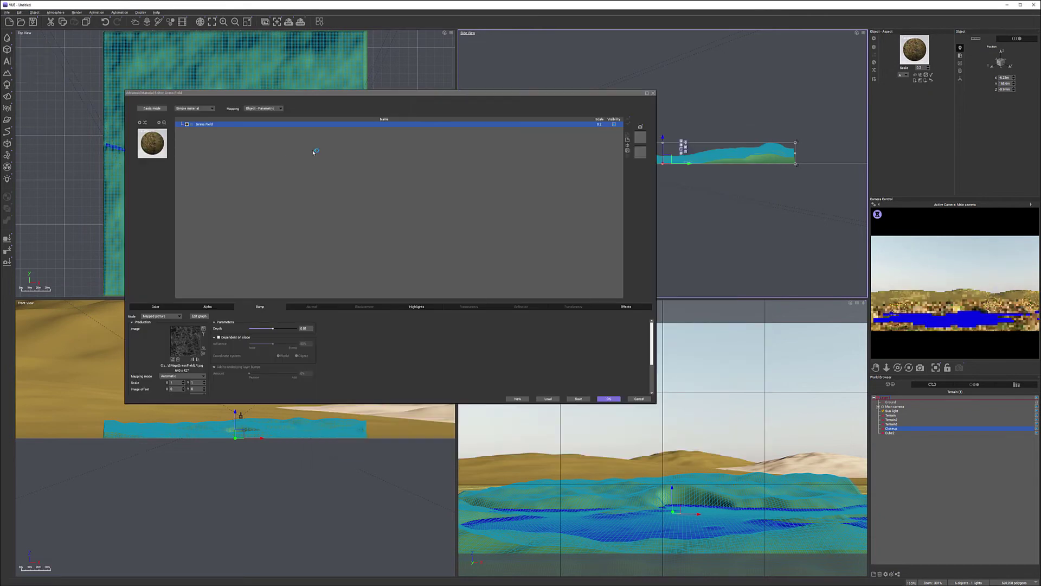
{"action": "left_click", "coordinate": [628, 140]}
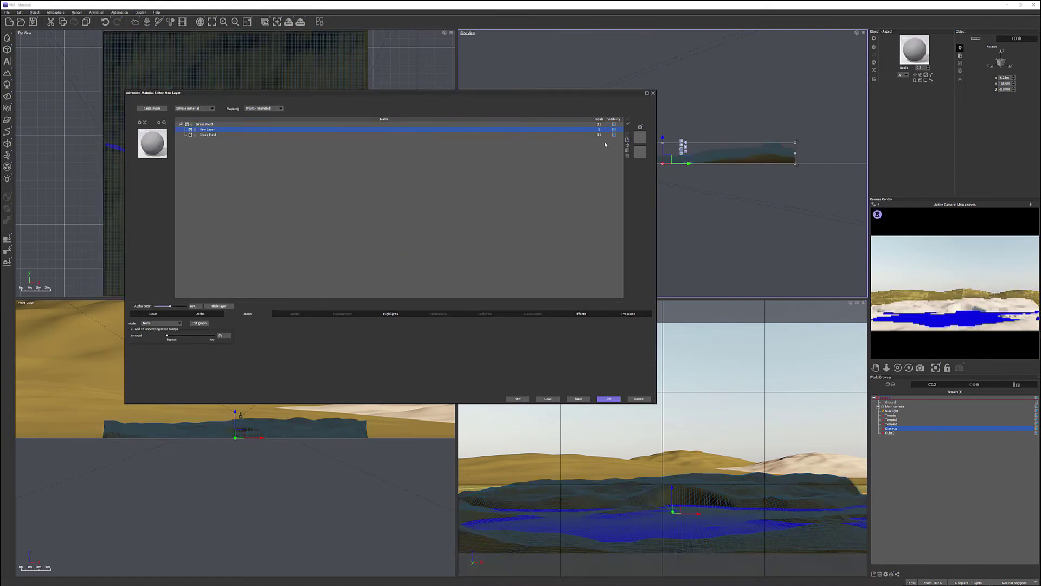
{"action": "double_click", "coordinate": [600, 129]}
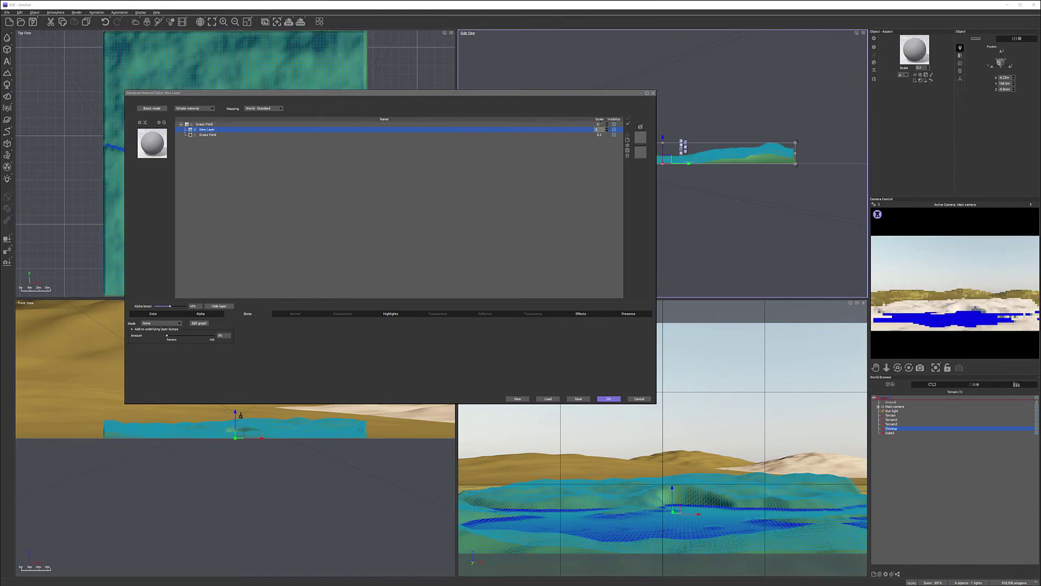
{"action": "key", "text": "Tab"}
{"action": "type", "text": "1"}
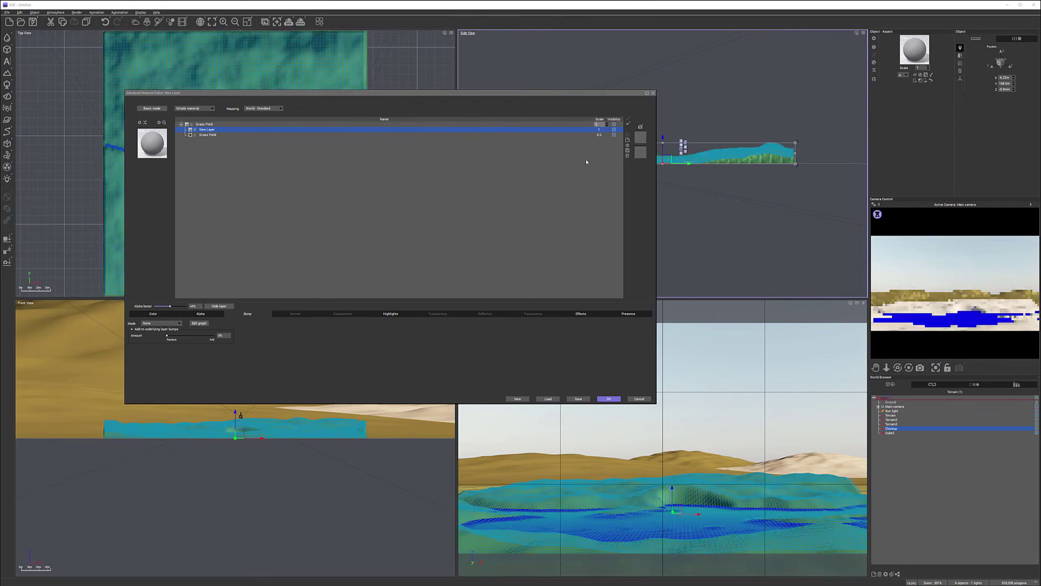
{"action": "key", "text": "Return"}
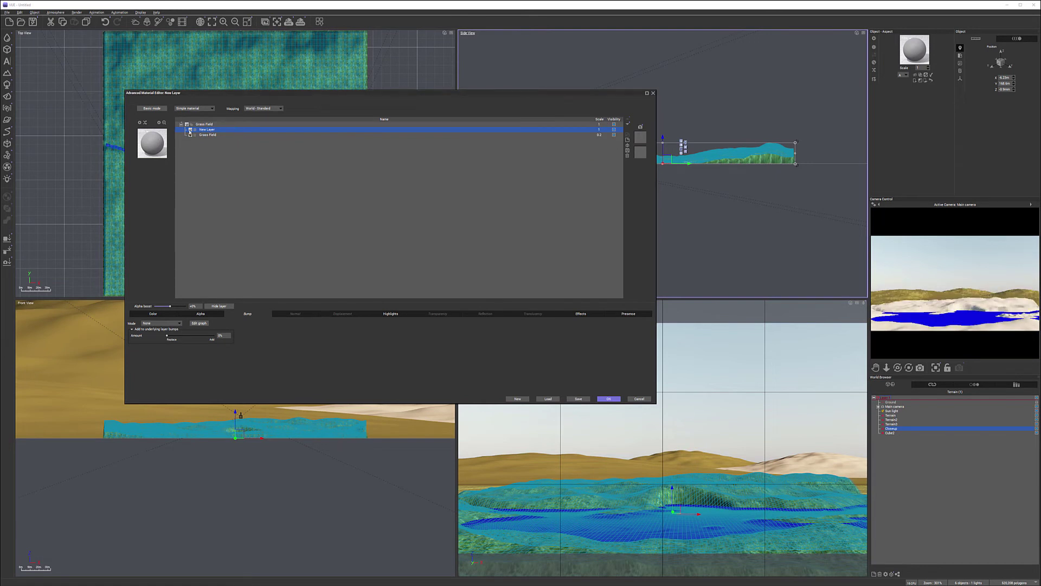
Switch the new layer's colour mode to Natural grain and set Color 2 to a near-black tone
{"action": "left_click", "coordinate": [153, 313]}
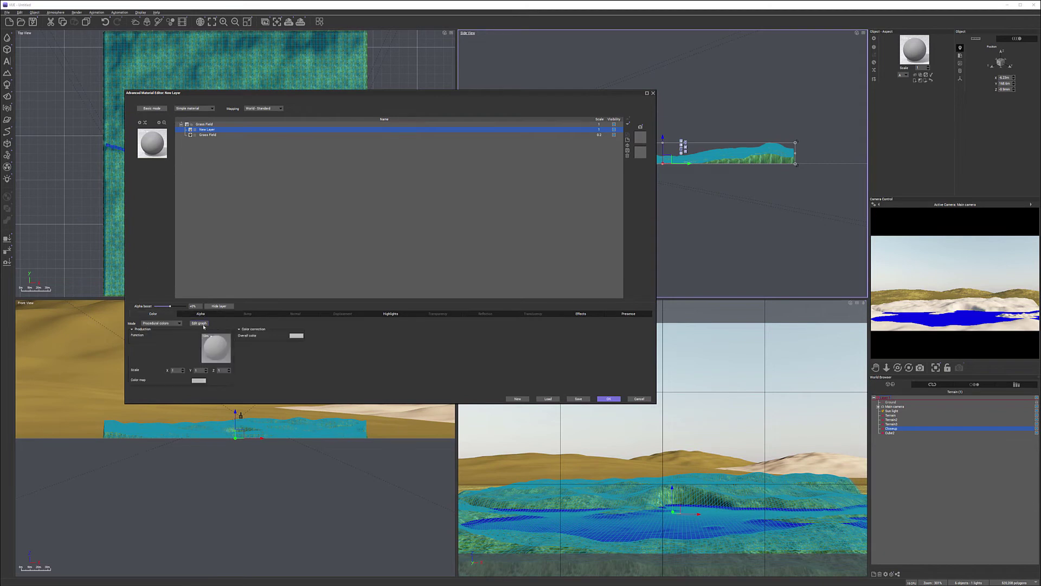
{"action": "left_click", "coordinate": [180, 323]}
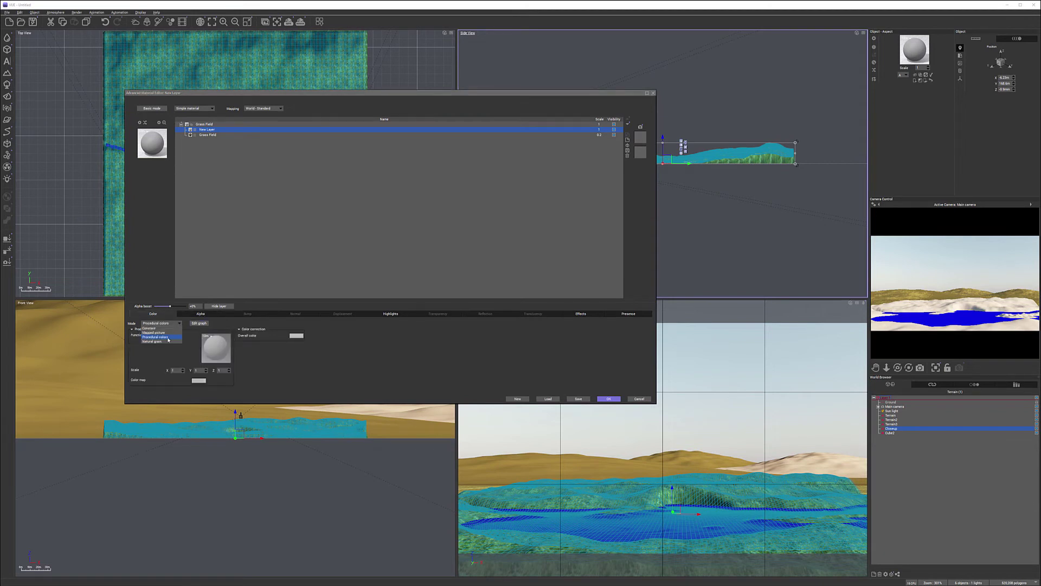
{"action": "left_click", "coordinate": [164, 342]}
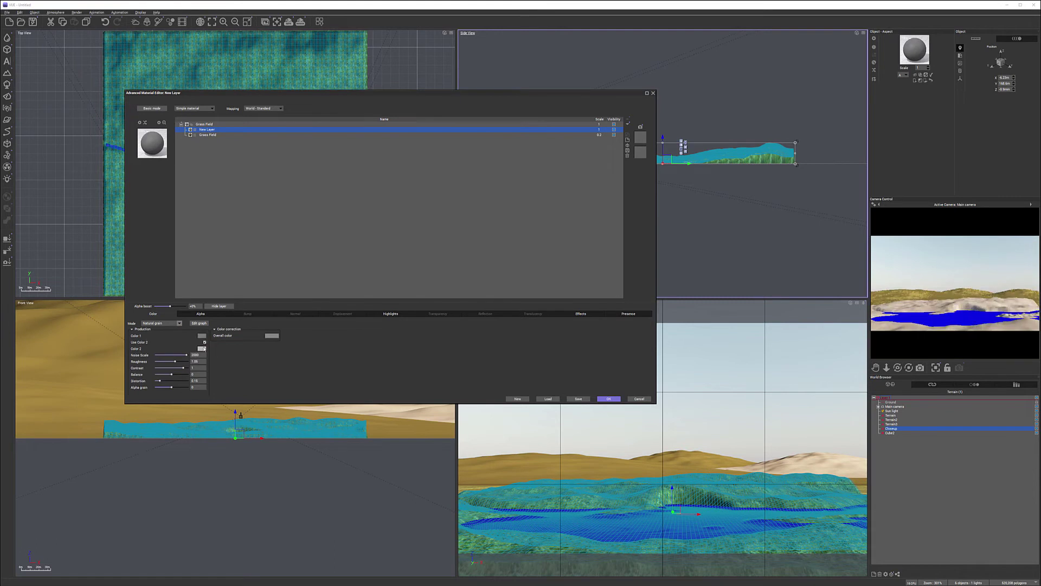
{"action": "left_click", "coordinate": [203, 349]}
{"action": "left_click", "coordinate": [204, 350]}
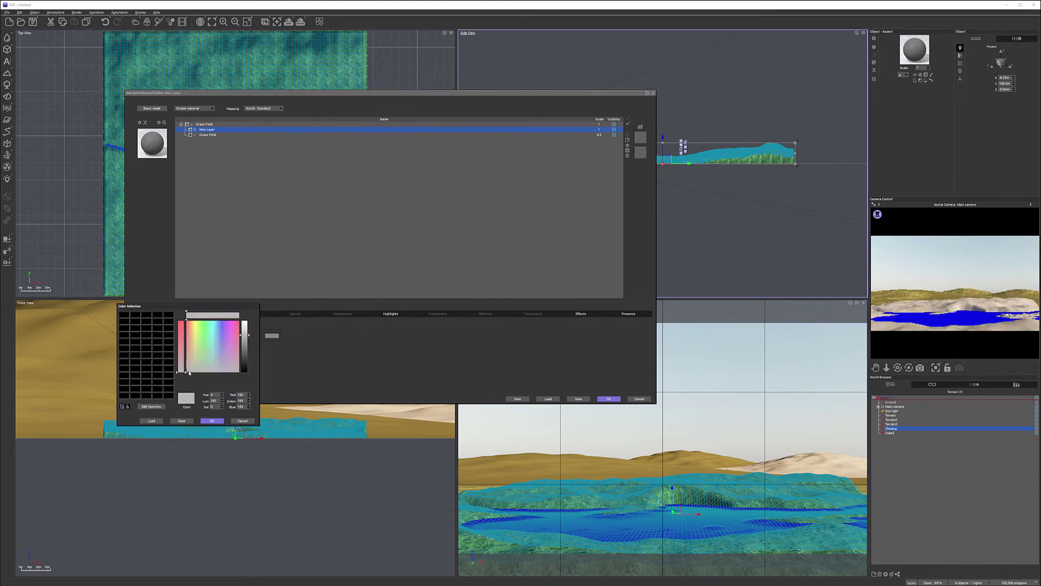
{"action": "left_click", "coordinate": [190, 368]}
{"action": "left_click", "coordinate": [245, 366]}
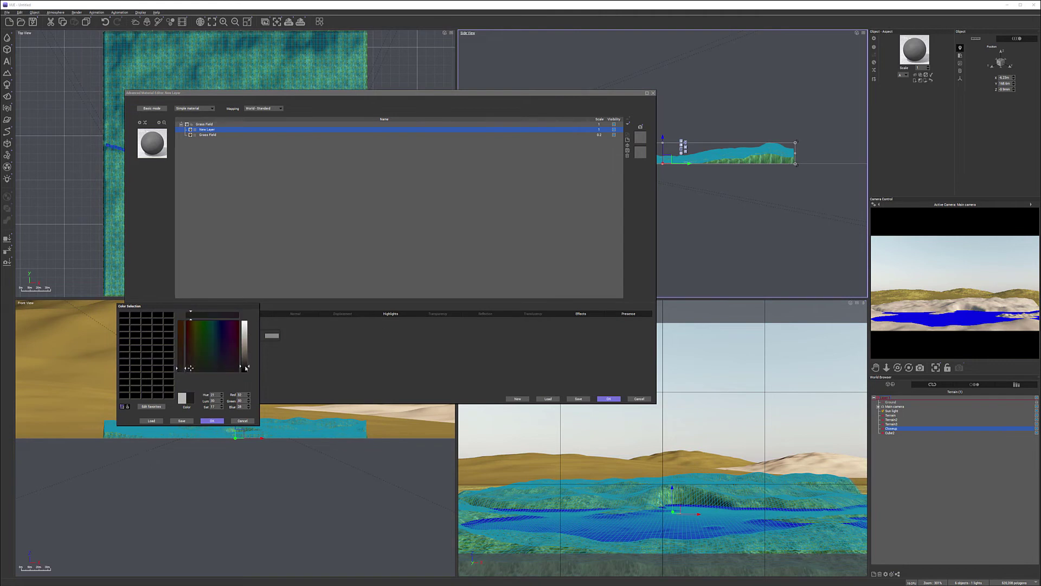
{"action": "left_click", "coordinate": [201, 423]}
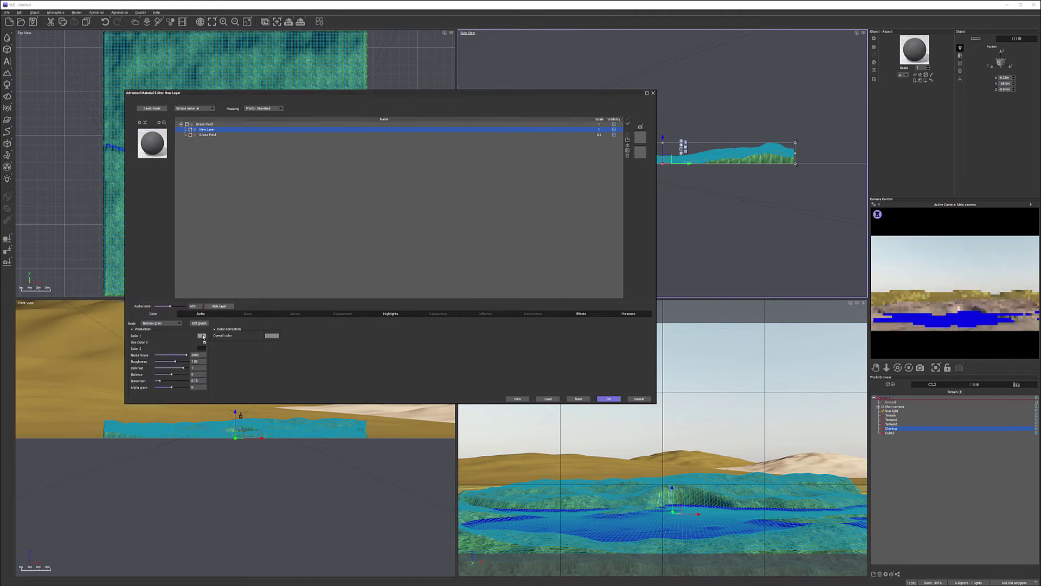
Set the natural grain's Color 1 to a muted olive-brown
{"action": "left_click", "coordinate": [204, 349]}
{"action": "left_click", "coordinate": [203, 337]}
{"action": "left_click", "coordinate": [195, 350]}
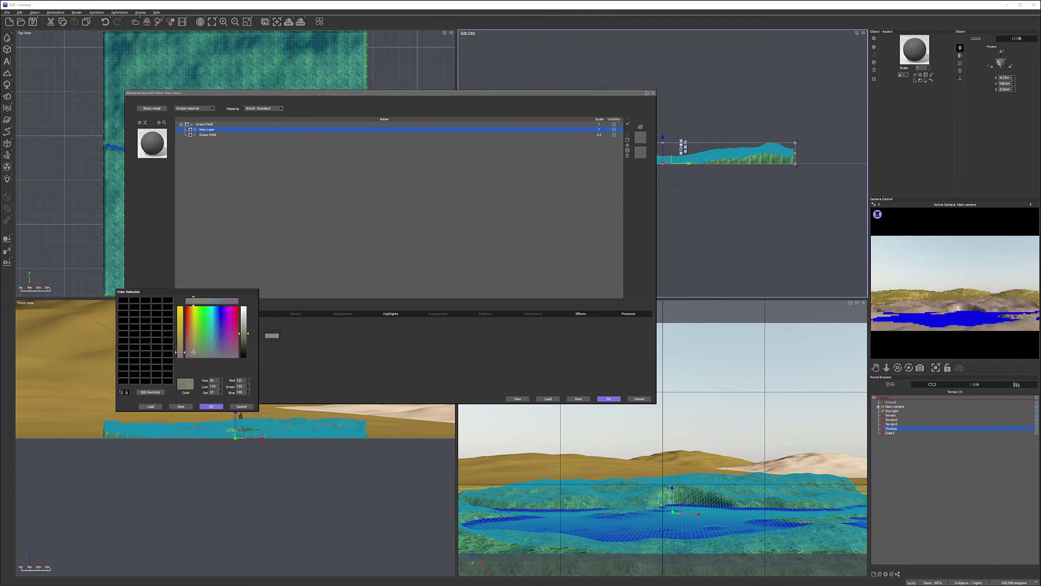
{"action": "left_click_drag", "start_coordinate": [195, 351], "coordinate": [192, 350]}
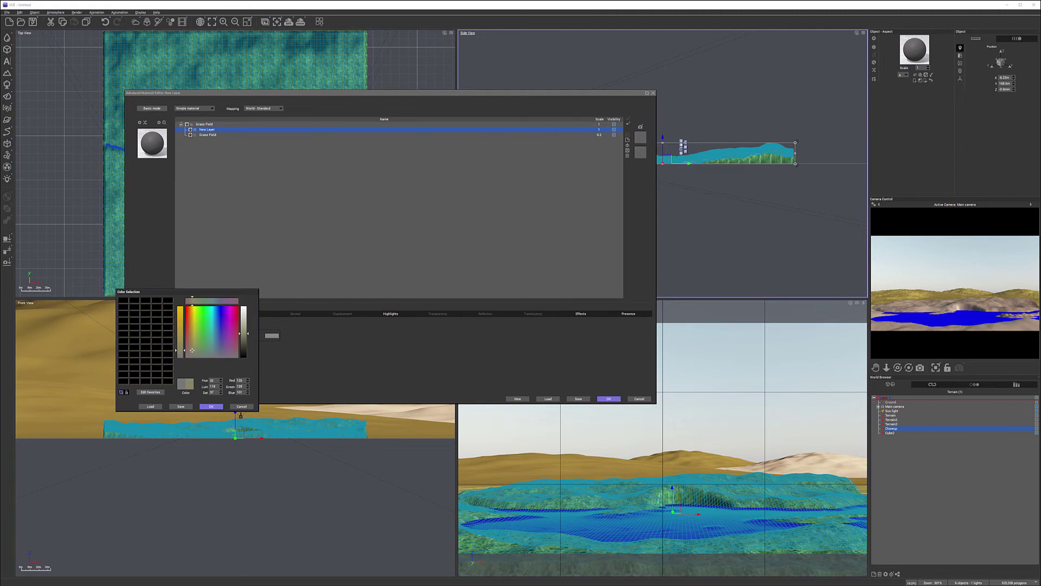
{"action": "left_click", "coordinate": [210, 406]}
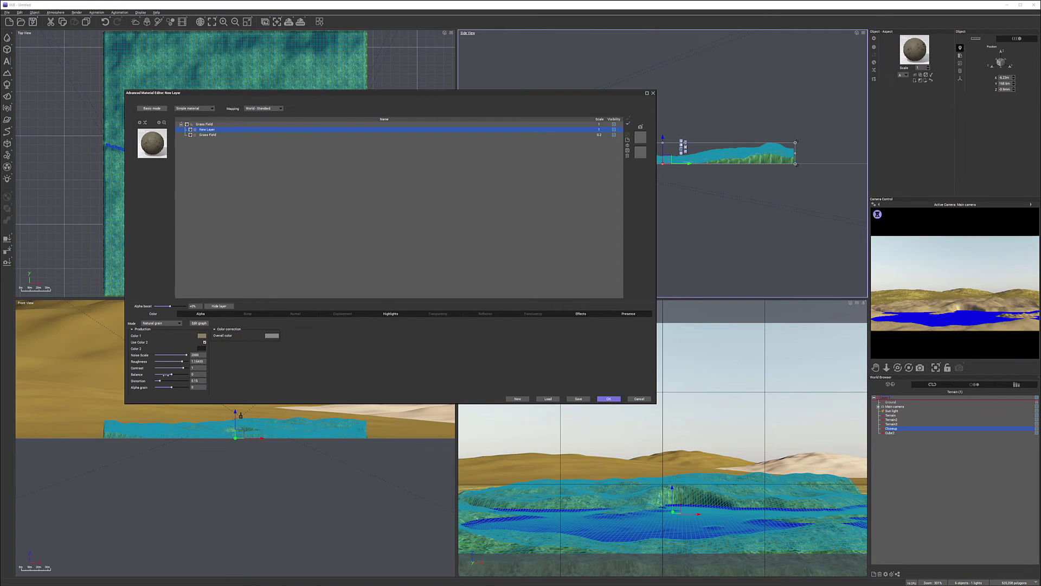
Increase the natural grain's roughness and distortion, and reduce the layer's highlight intensity and size to 0%
{"action": "left_click_drag", "start_coordinate": [161, 380], "coordinate": [165, 381]}
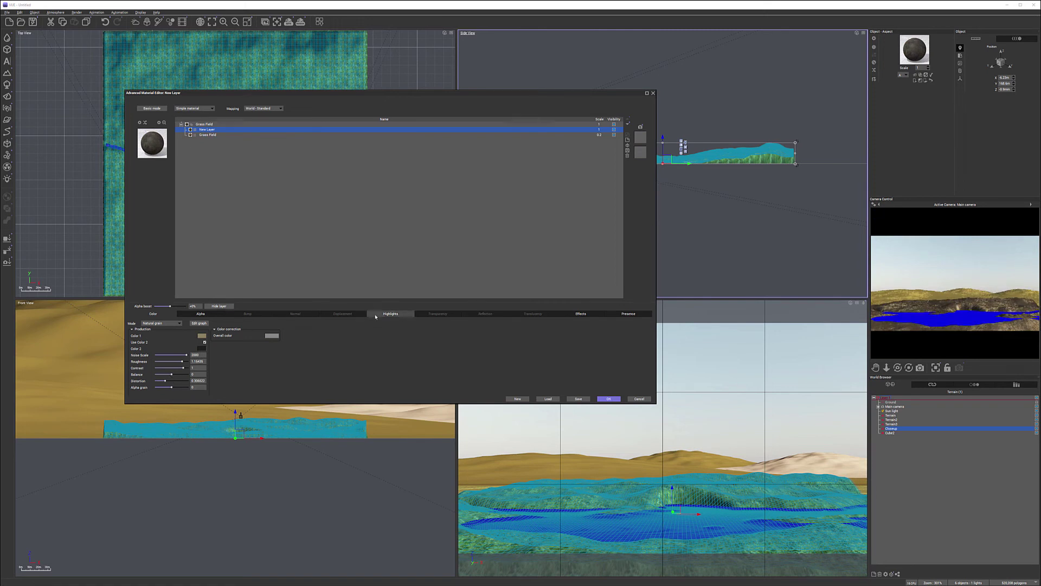
{"action": "left_click", "coordinate": [390, 313]}
{"action": "left_click_drag", "start_coordinate": [169, 345], "coordinate": [133, 355]}
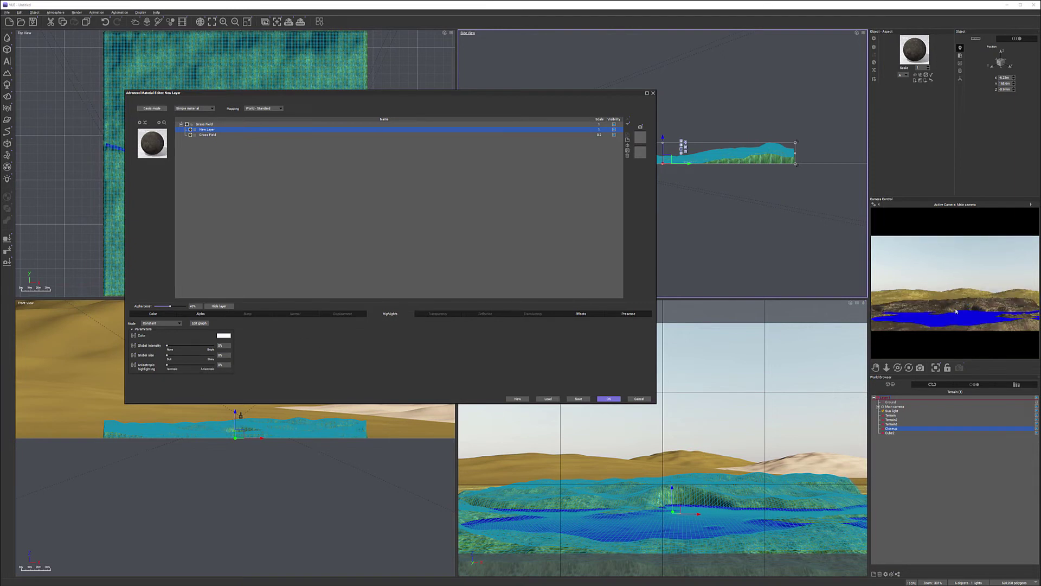
Limit the new layer's presence to steeper slopes by raising the lower limit of its slope range
{"action": "left_click", "coordinate": [598, 314]}
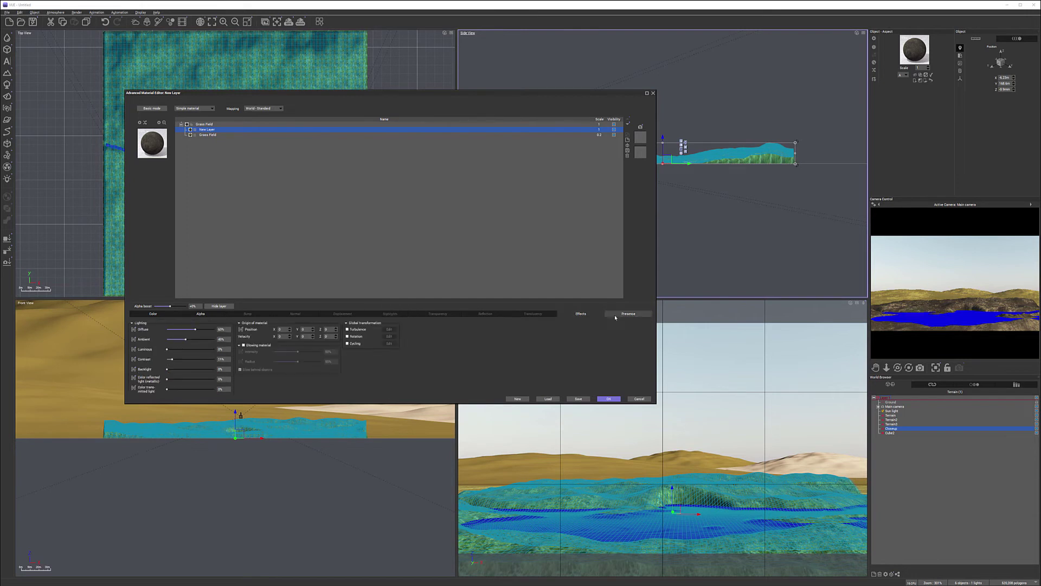
{"action": "left_click", "coordinate": [624, 313]}
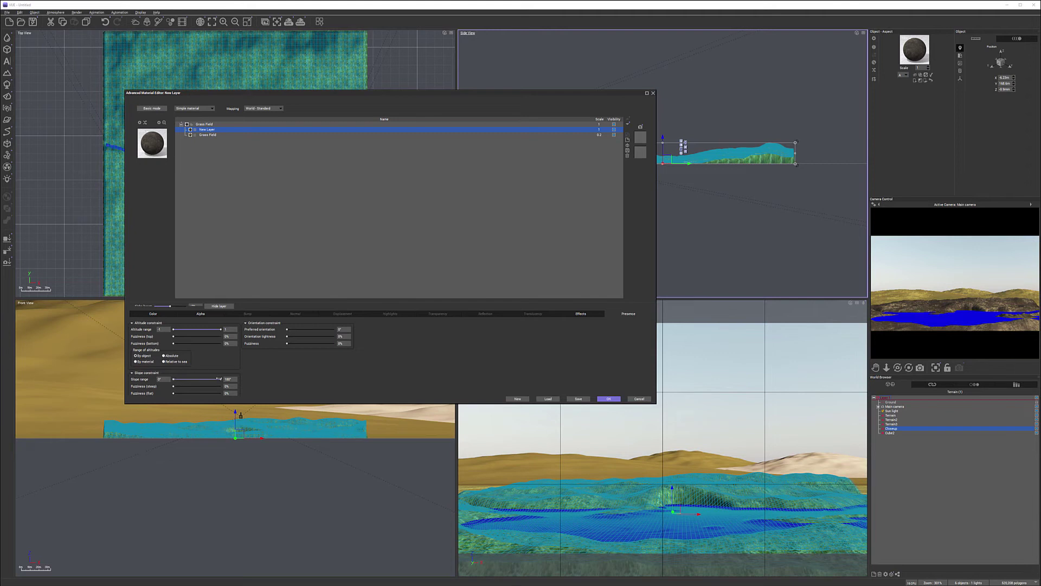
{"action": "left_click_drag", "start_coordinate": [173, 379], "coordinate": [176, 379]}
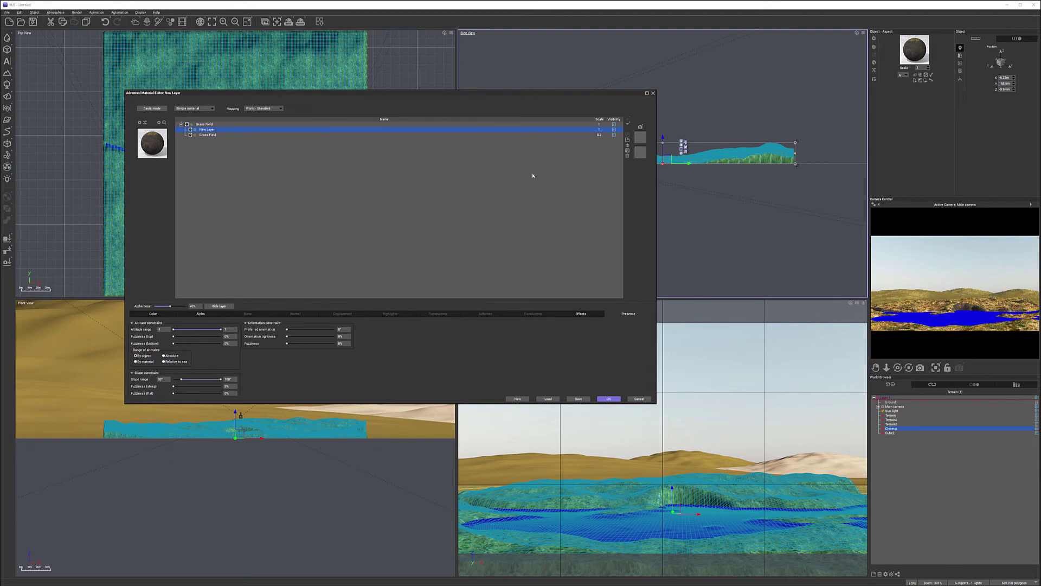
Mark the new layer with a bright red visibility colour to check its coverage on the terrain
{"action": "left_click", "coordinate": [614, 130]}
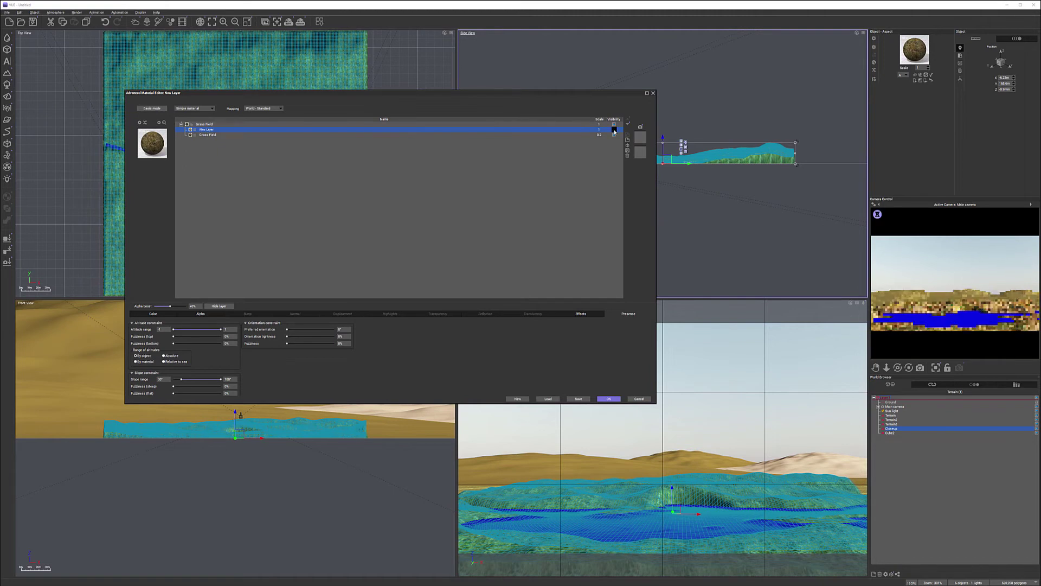
{"action": "left_click", "coordinate": [615, 130]}
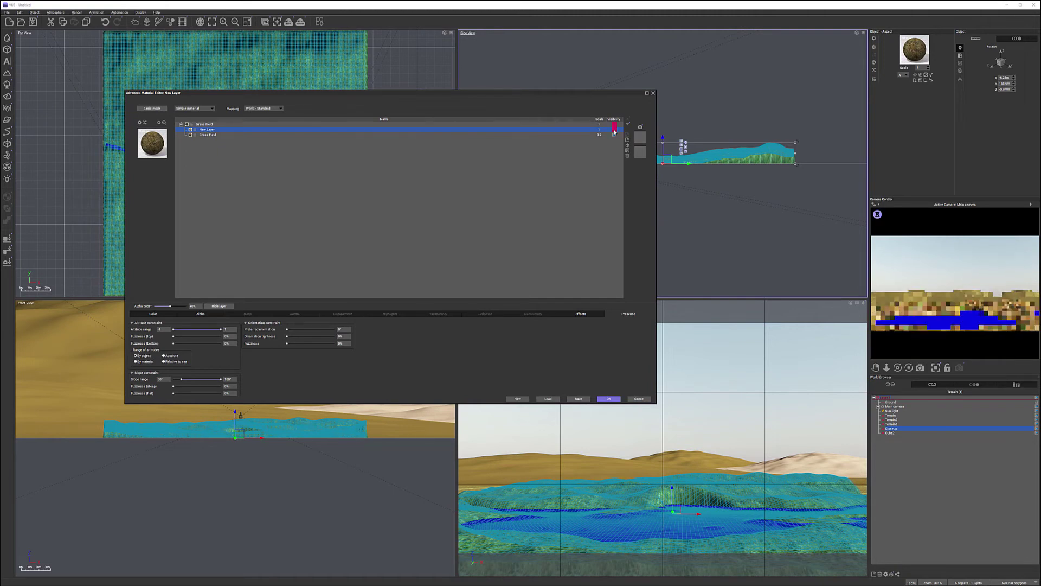
{"action": "left_click", "coordinate": [614, 131]}
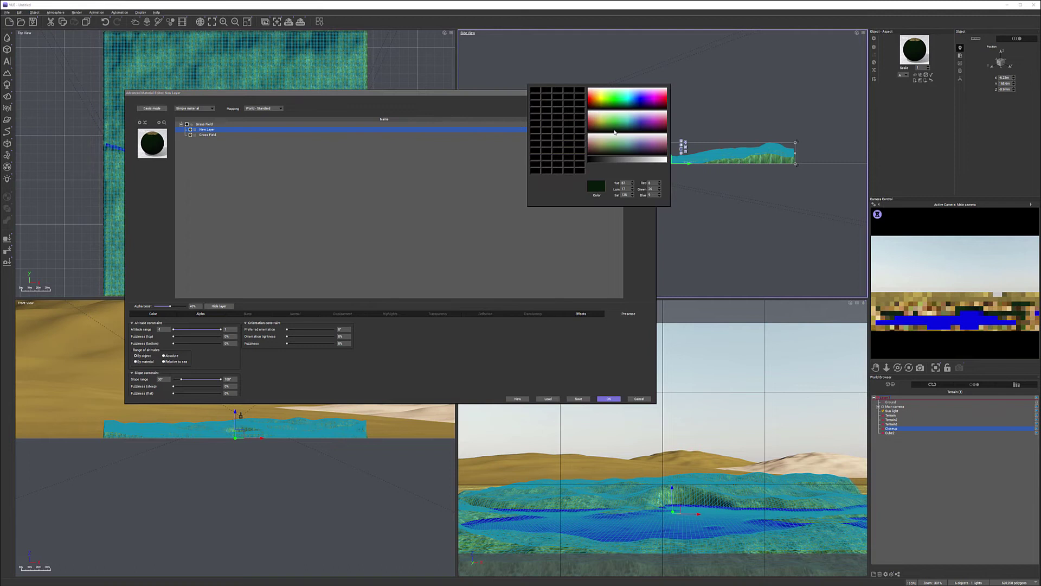
{"action": "left_click", "coordinate": [590, 100]}
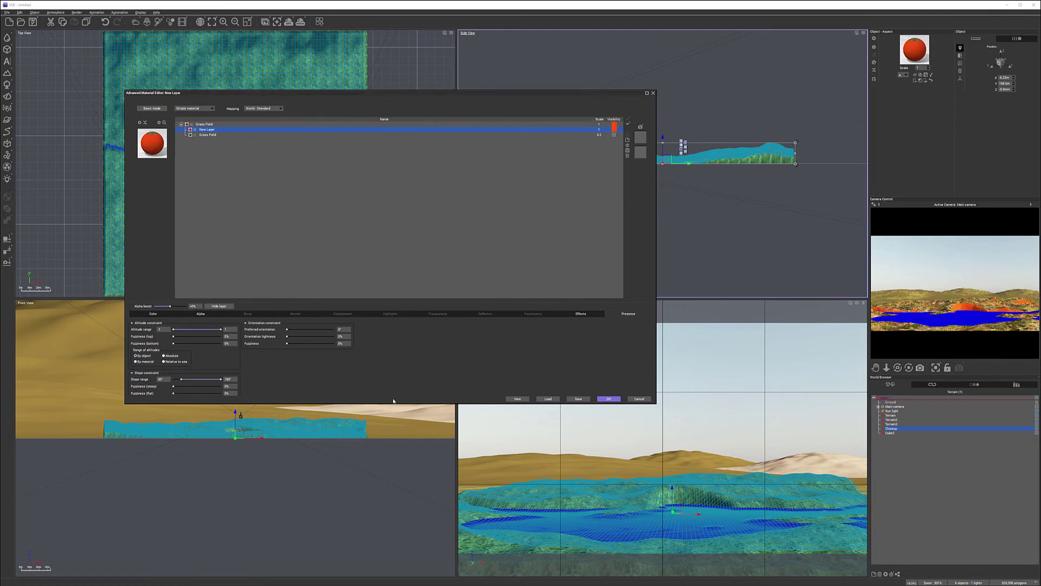
Raise the slope range's lower limit further and set the slope fuzziness to about 14% steep and 22% flat
{"action": "left_click_drag", "start_coordinate": [185, 379], "coordinate": [184, 379]}
{"action": "left_click_drag", "start_coordinate": [173, 392], "coordinate": [185, 393]}
{"action": "left_click_drag", "start_coordinate": [183, 378], "coordinate": [186, 379]}
{"action": "left_click", "coordinate": [184, 392]}
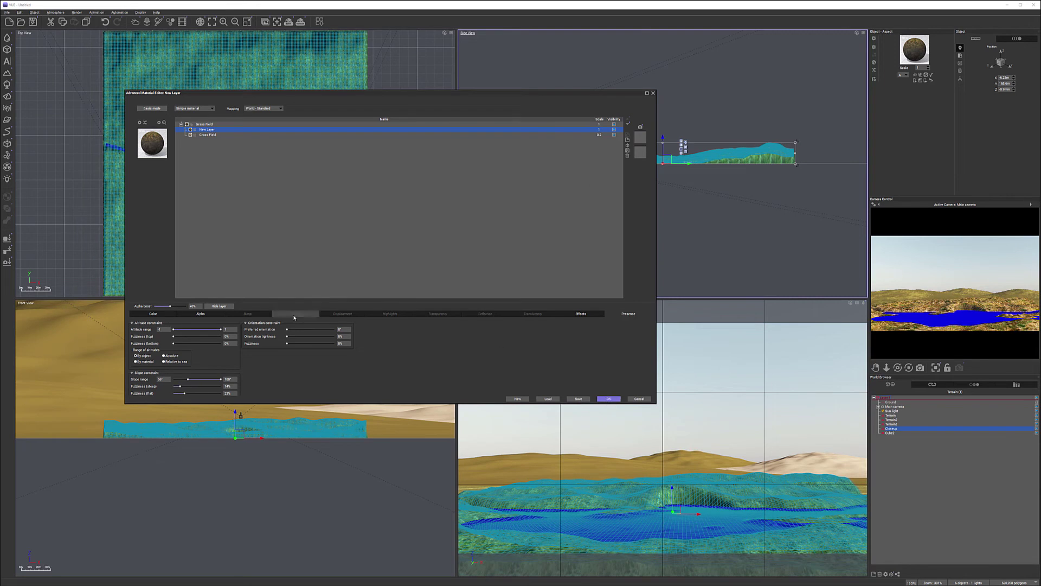
Set the new layer to add 100% to the underlying bumps, apply the material and render the scene
{"action": "left_click", "coordinate": [247, 314]}
{"action": "left_click_drag", "start_coordinate": [167, 334], "coordinate": [327, 333]}
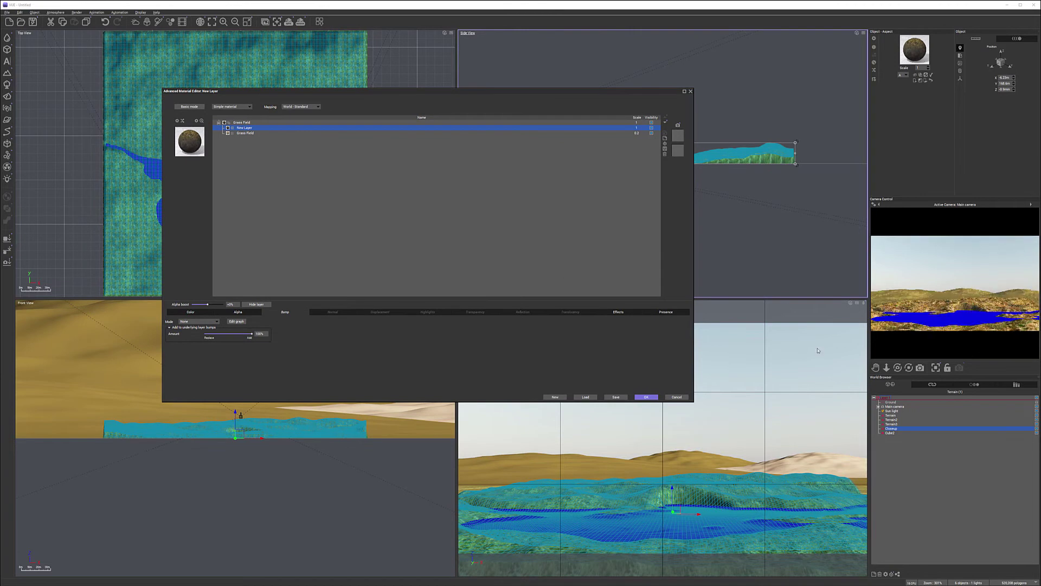
{"action": "left_click", "coordinate": [646, 397]}
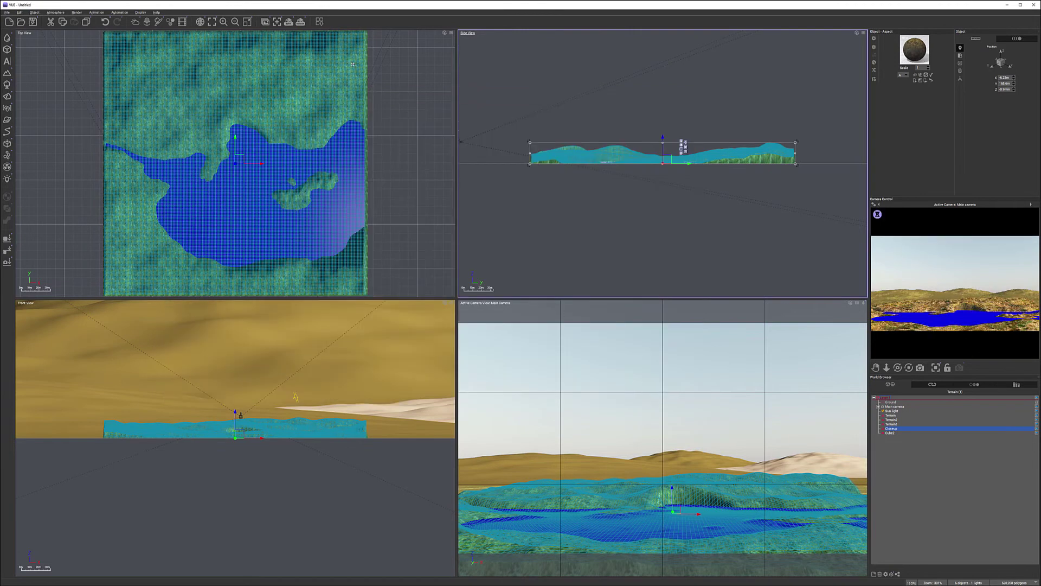
{"action": "left_click", "coordinate": [300, 21]}
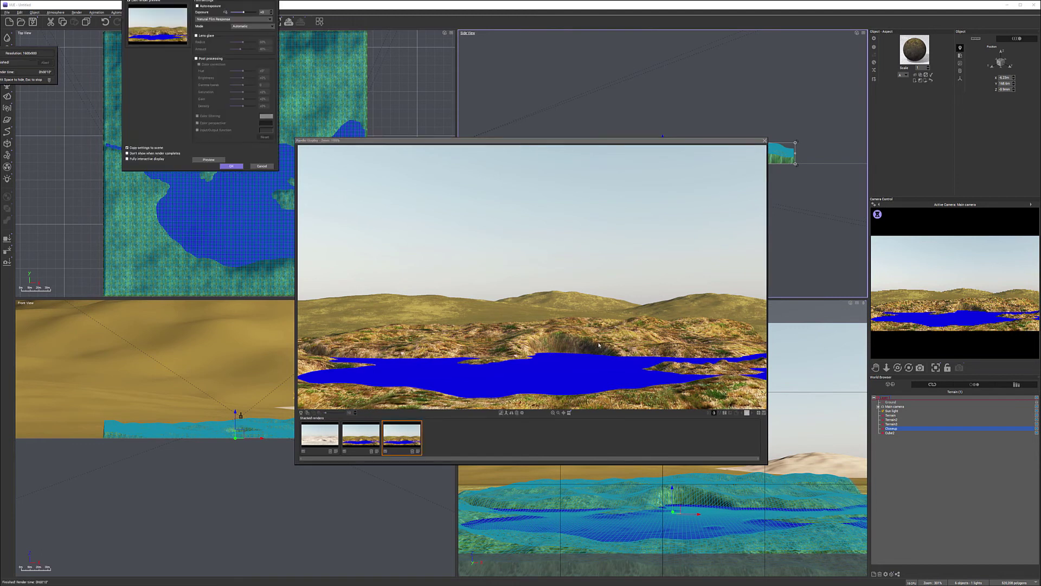
Close the render options and the finished render, and save the scene
{"action": "left_click", "coordinate": [240, 166]}
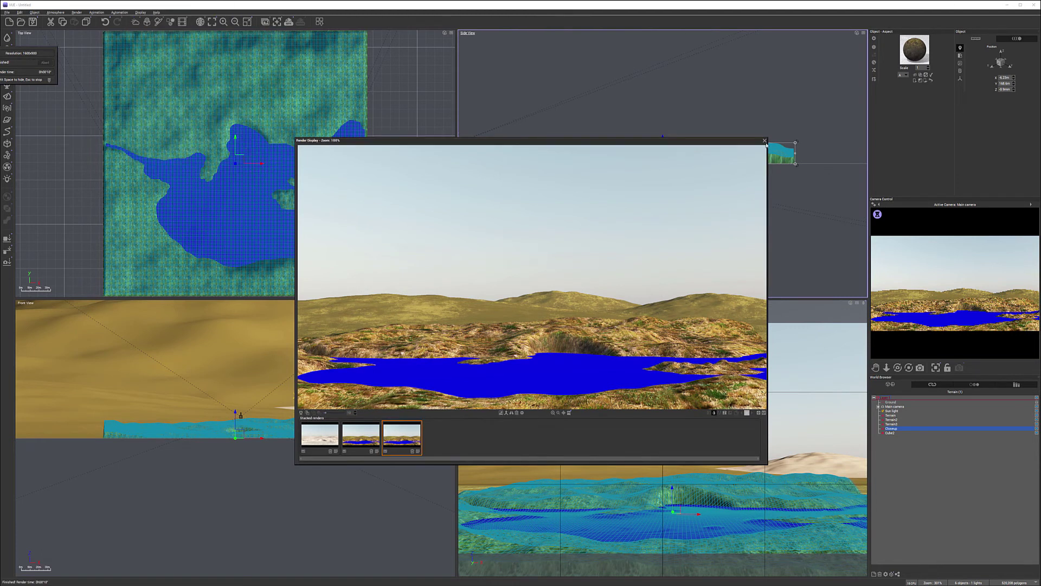
{"action": "left_click", "coordinate": [765, 140]}
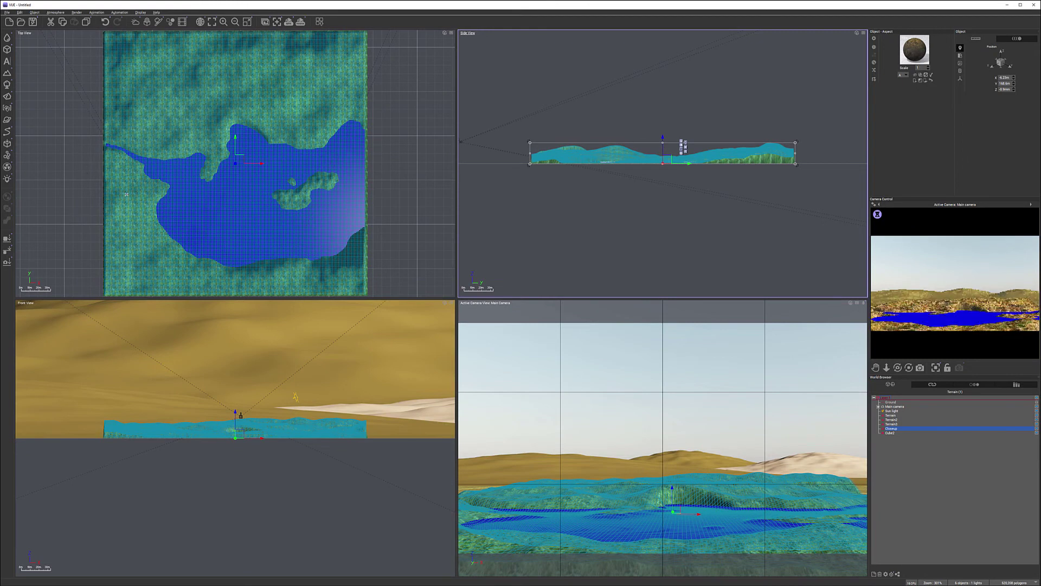
{"action": "key", "text": "ctrl+s"}
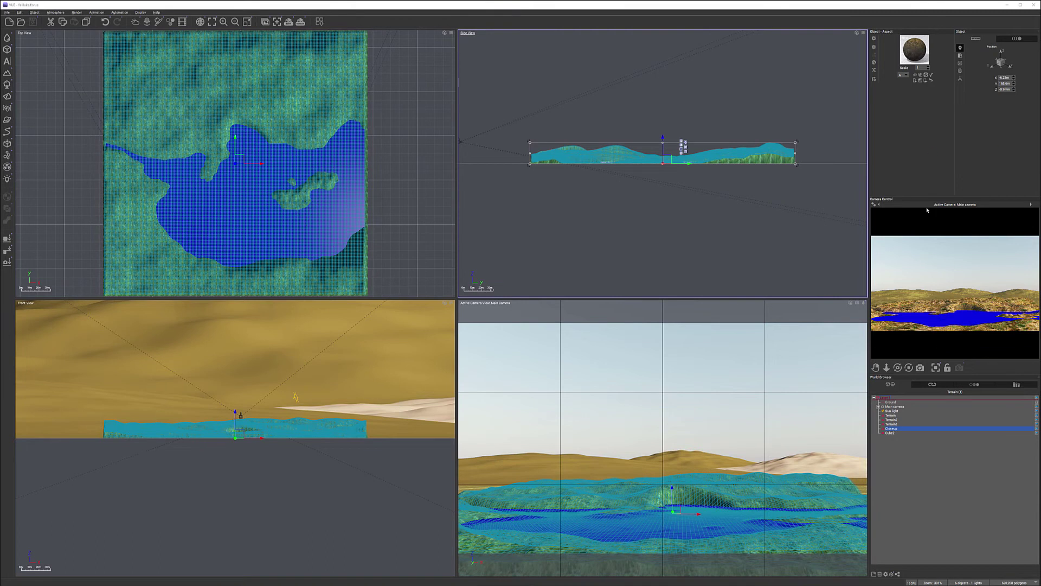
Rename the Closeup terrain material's new layer as "dirt"
{"action": "double_click", "coordinate": [915, 50]}
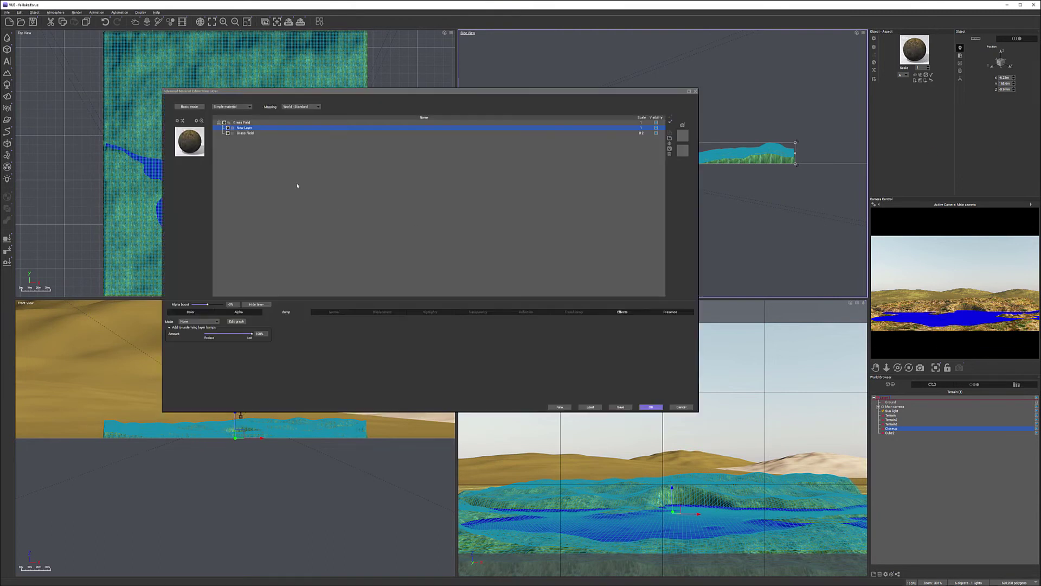
{"action": "double_click", "coordinate": [245, 128]}
{"action": "type", "text": "d"}
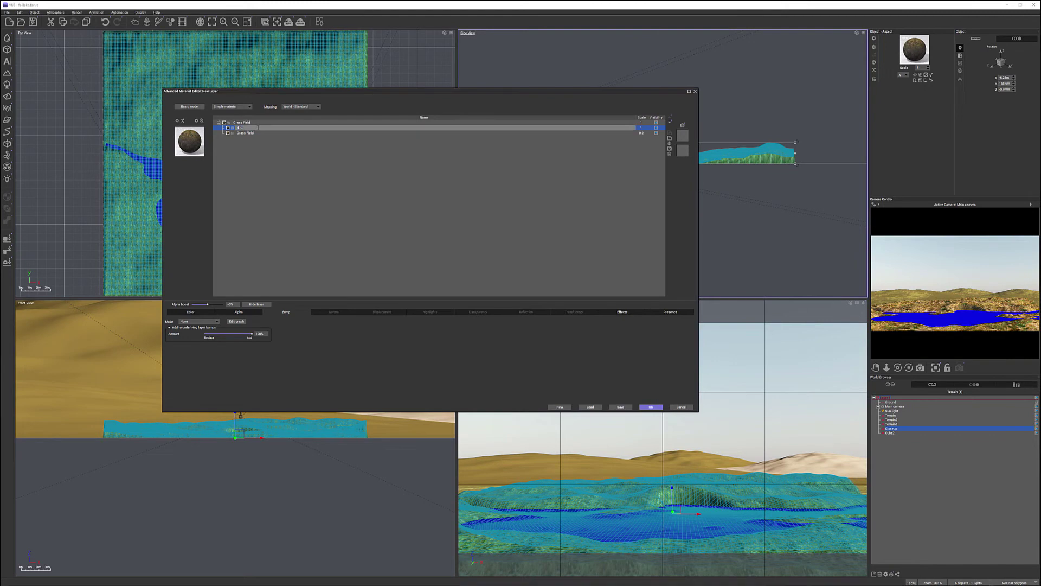
{"action": "type", "text": "irth"}
{"action": "key", "text": "Return"}
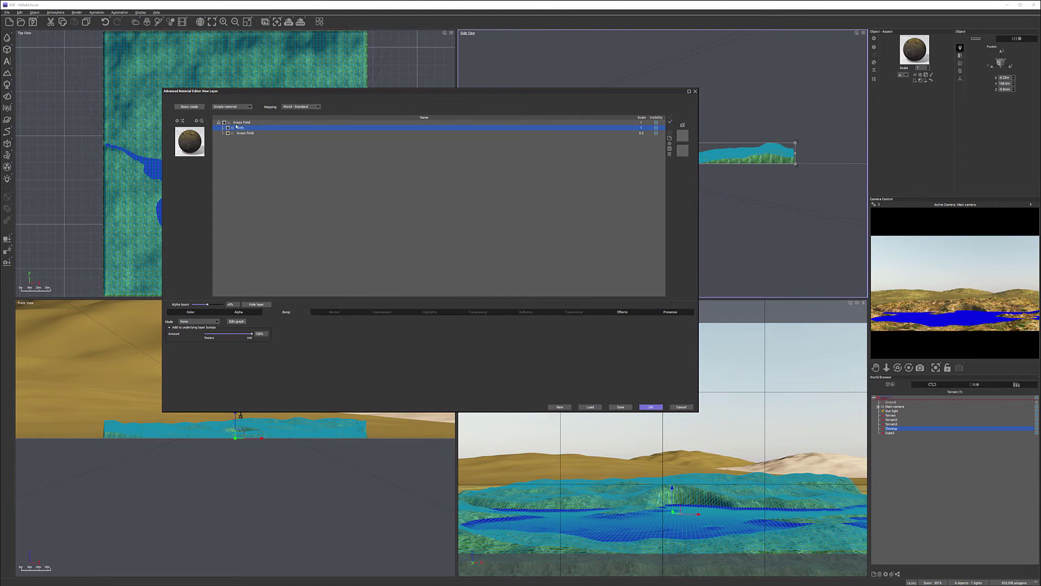
Reduce the dirt layer's lower slope limit, set its fuzziness to about 13% steep and 14% flat, and apply the material
{"action": "left_click", "coordinate": [671, 311]}
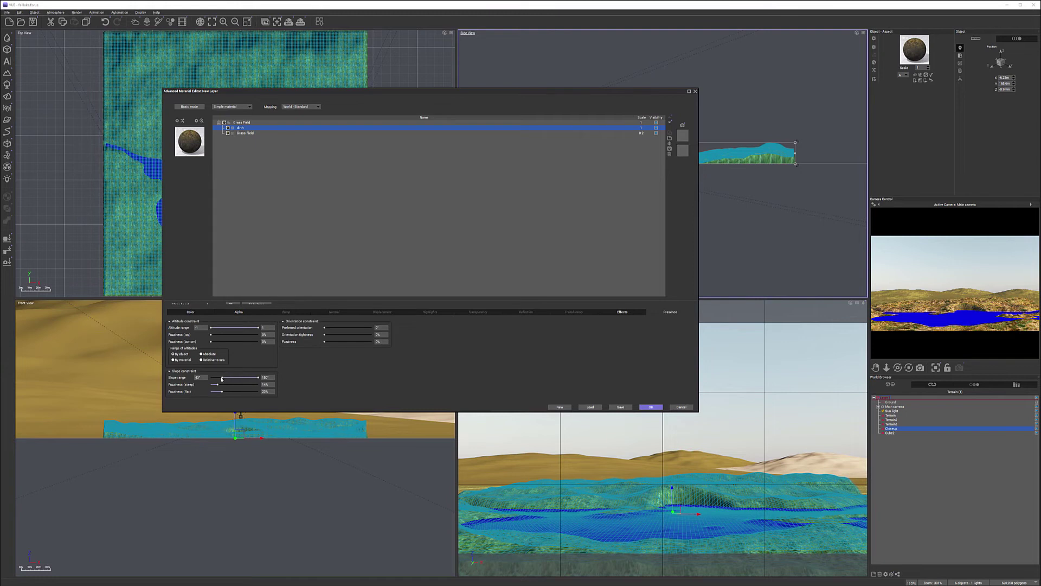
{"action": "left_click_drag", "start_coordinate": [226, 377], "coordinate": [222, 378]}
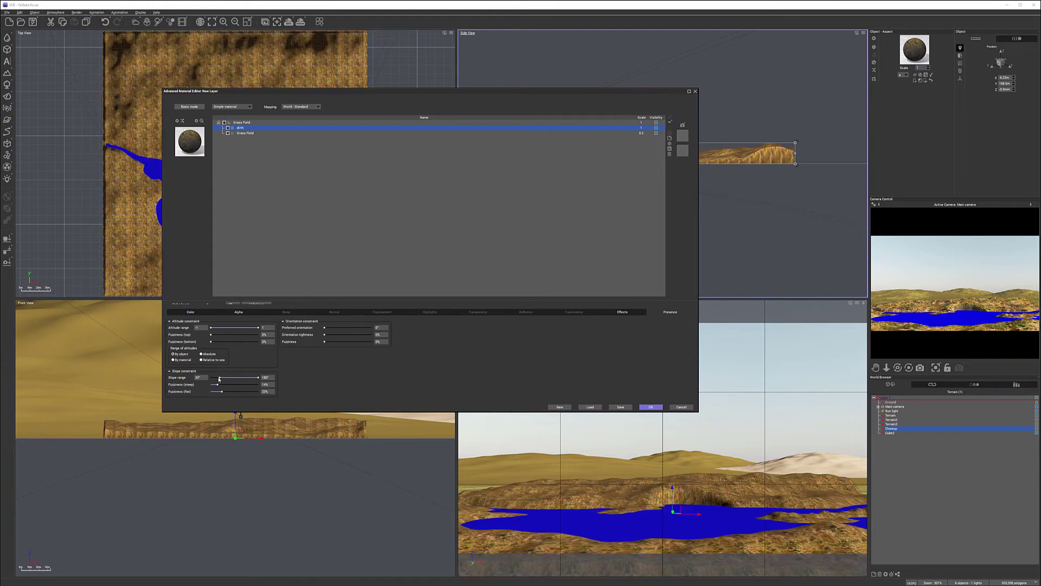
{"action": "left_click_drag", "start_coordinate": [217, 384], "coordinate": [216, 391]}
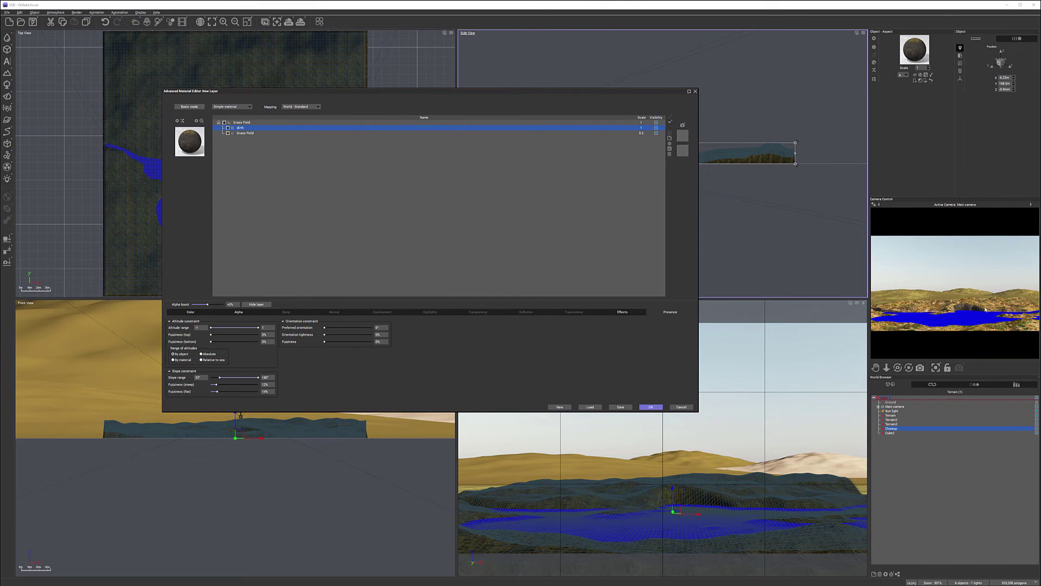
{"action": "left_click", "coordinate": [654, 408]}
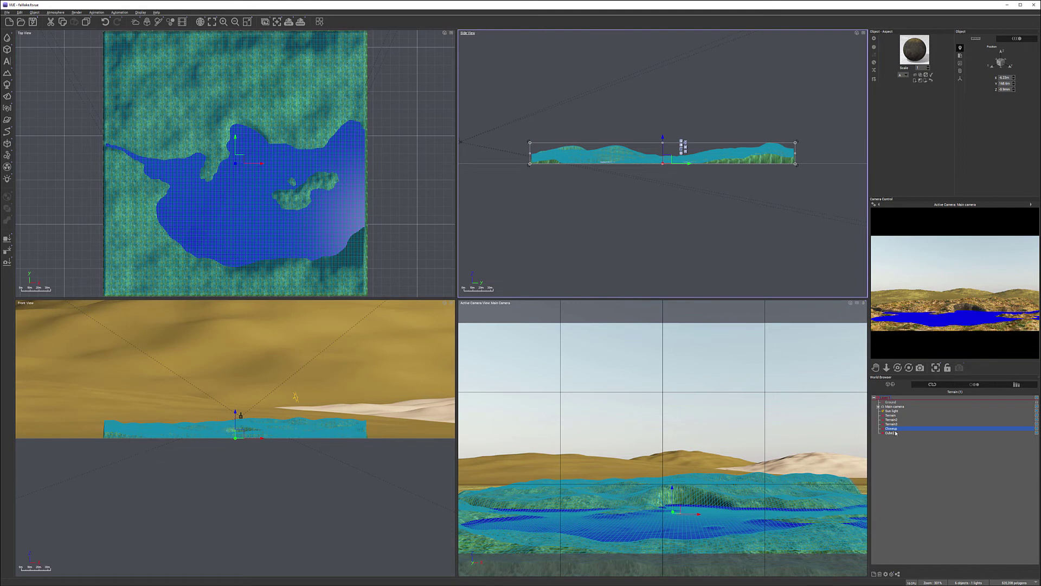
Set the Closeup terrain material's overall scale to 0.5 and render the scene to check it
{"action": "left_click", "coordinate": [929, 69]}
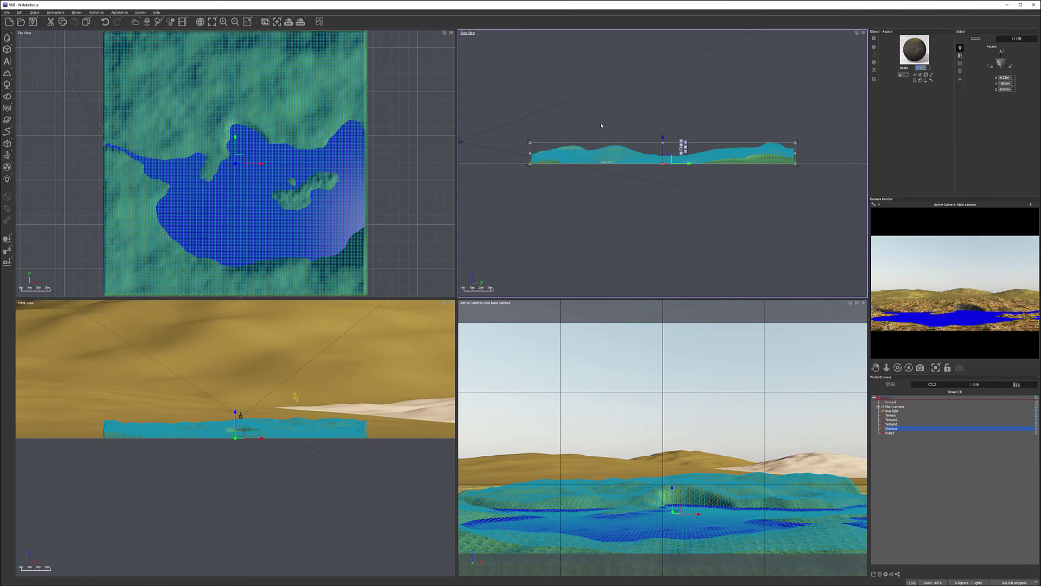
{"action": "left_click", "coordinate": [288, 22]}
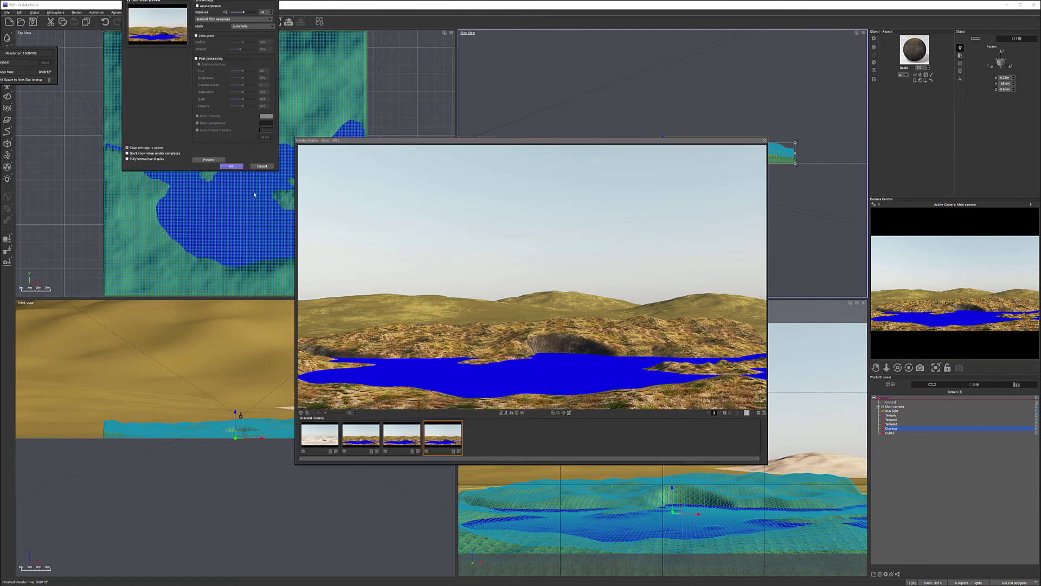
{"action": "left_click", "coordinate": [231, 166]}
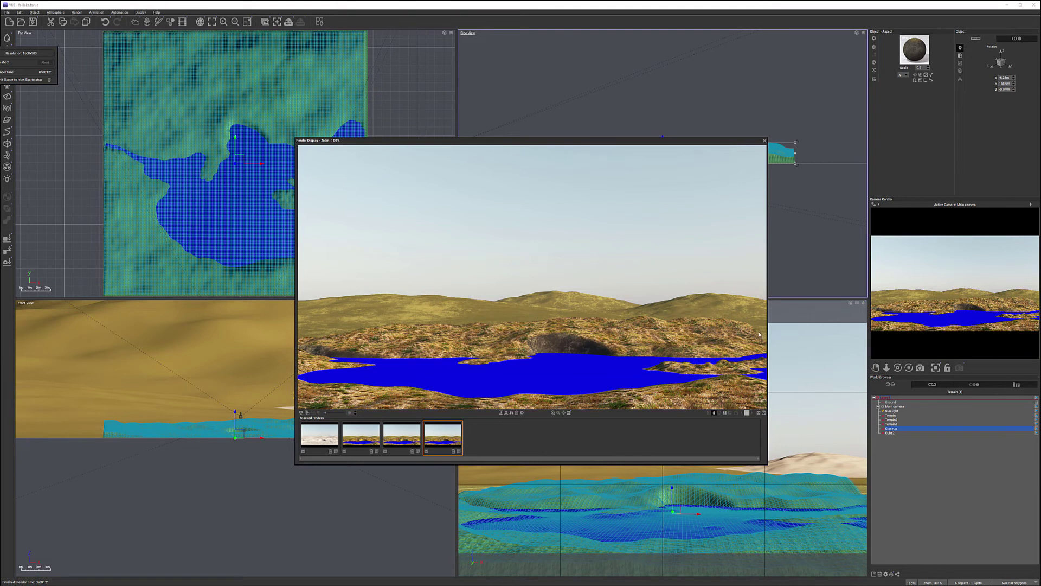
{"action": "left_click", "coordinate": [764, 141]}
{"action": "middle_click_drag", "start_coordinate": [351, 163], "coordinate": [415, 187]}
{"action": "scroll", "coordinate": [382, 214], "scroll_direction": "down", "scroll_amount": 2}
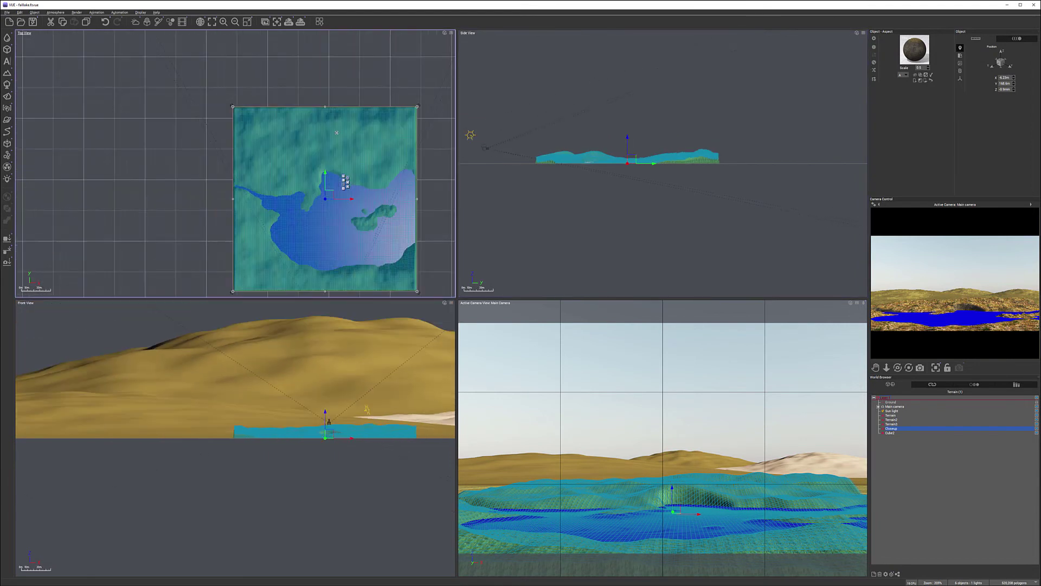
{"action": "middle_click_drag", "start_coordinate": [345, 280], "coordinate": [348, 236]}
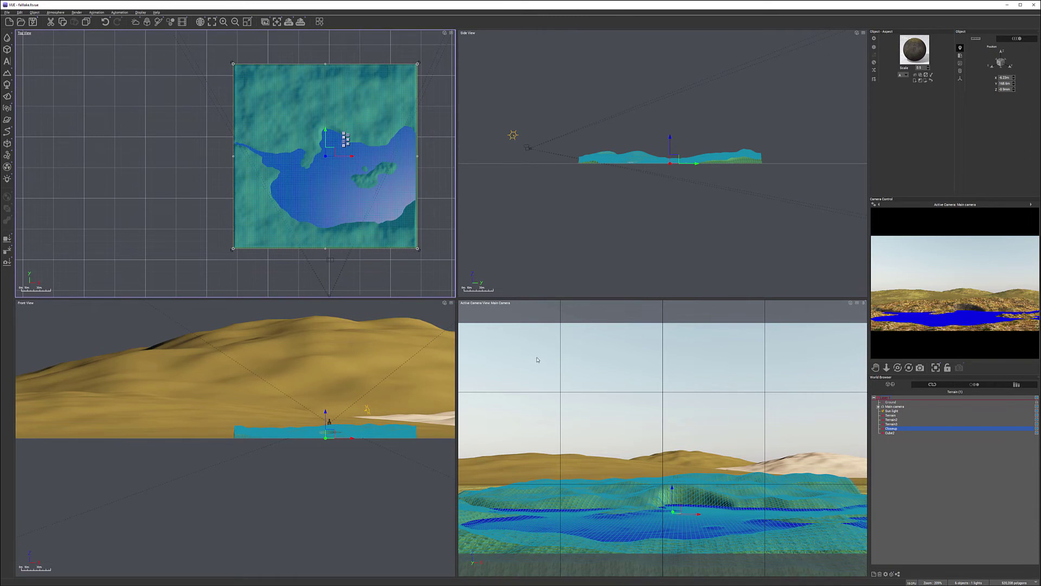
{"action": "scroll", "coordinate": [351, 249], "scroll_direction": "up", "scroll_amount": 2}
{"action": "right_click_drag", "start_coordinate": [380, 203], "coordinate": [344, 193]}
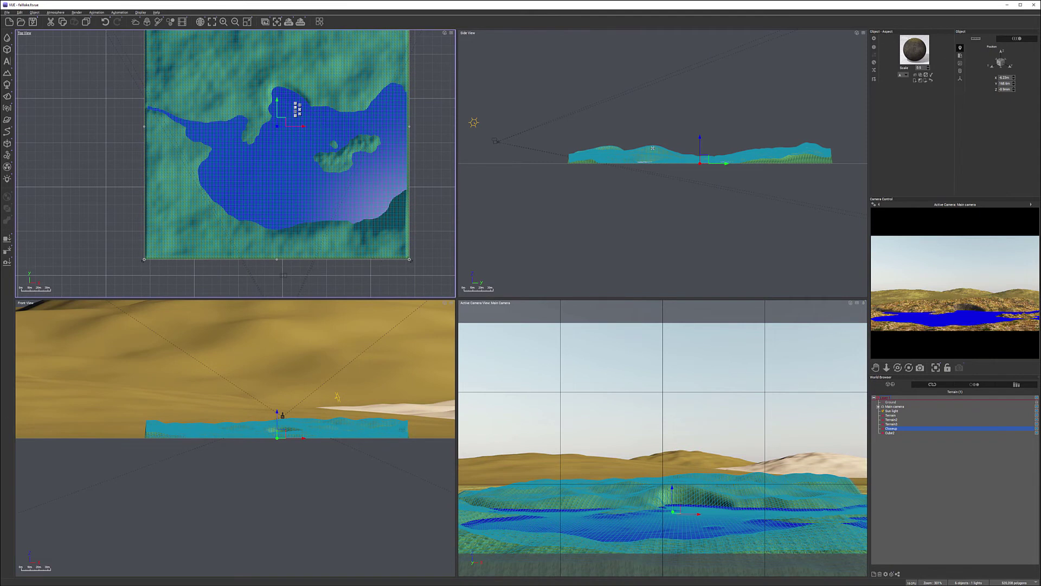
Add a layer named "grass eco" above the dirt layer in the terrain material and make it an EcoSystem/Particles material
{"action": "double_click", "coordinate": [923, 54]}
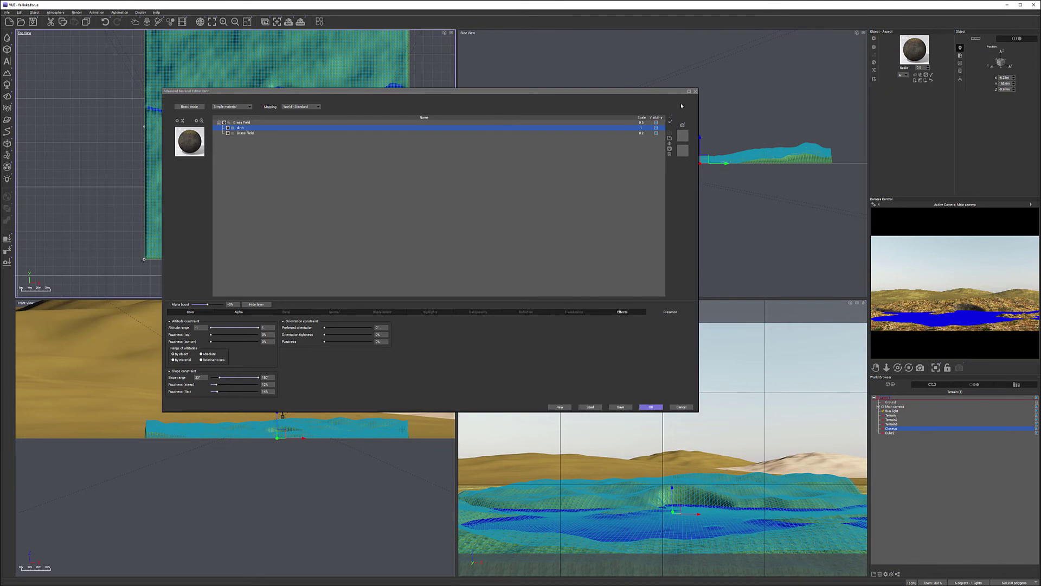
{"action": "left_click_drag", "start_coordinate": [544, 92], "coordinate": [664, 48]}
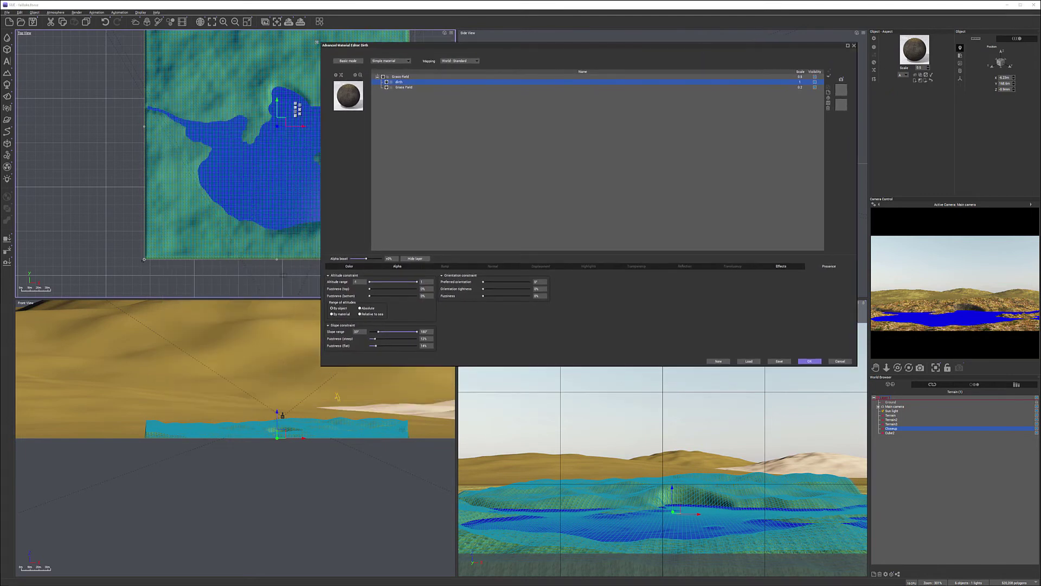
{"action": "left_click_drag", "start_coordinate": [321, 42], "coordinate": [411, 41]}
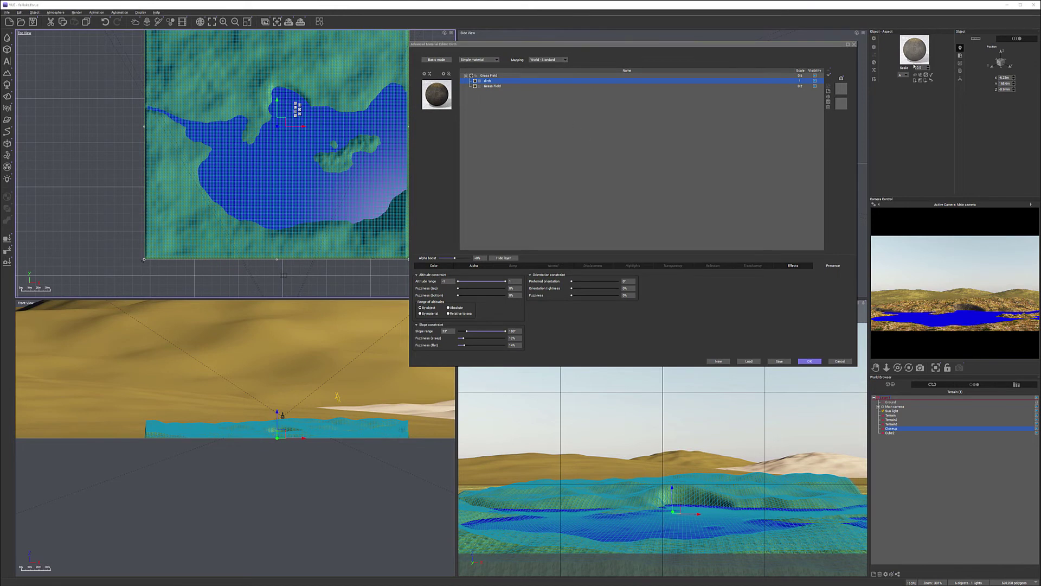
{"action": "left_click", "coordinate": [828, 91]}
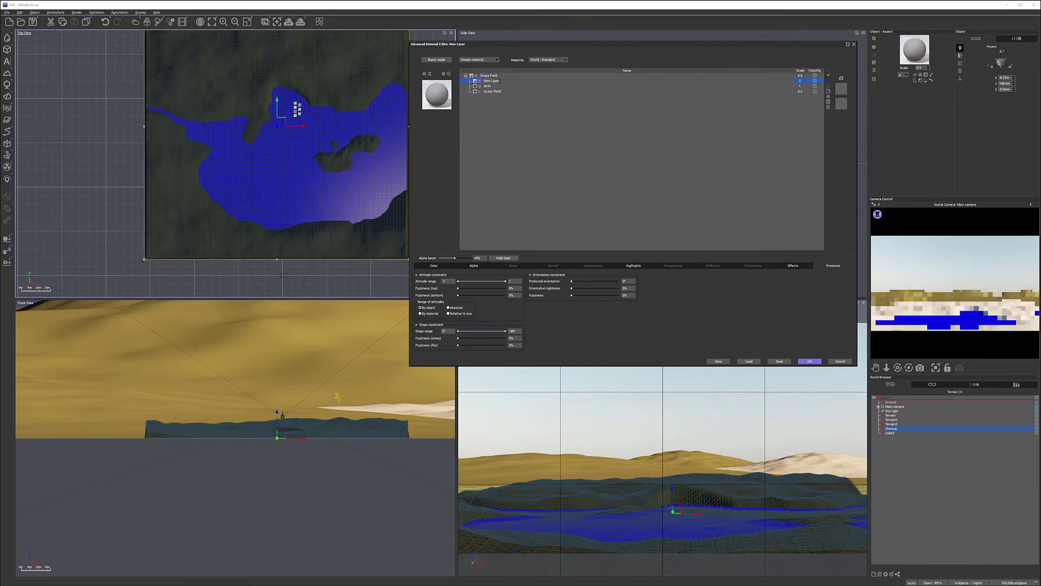
{"action": "double_click", "coordinate": [590, 81]}
{"action": "type", "text": "ss"}
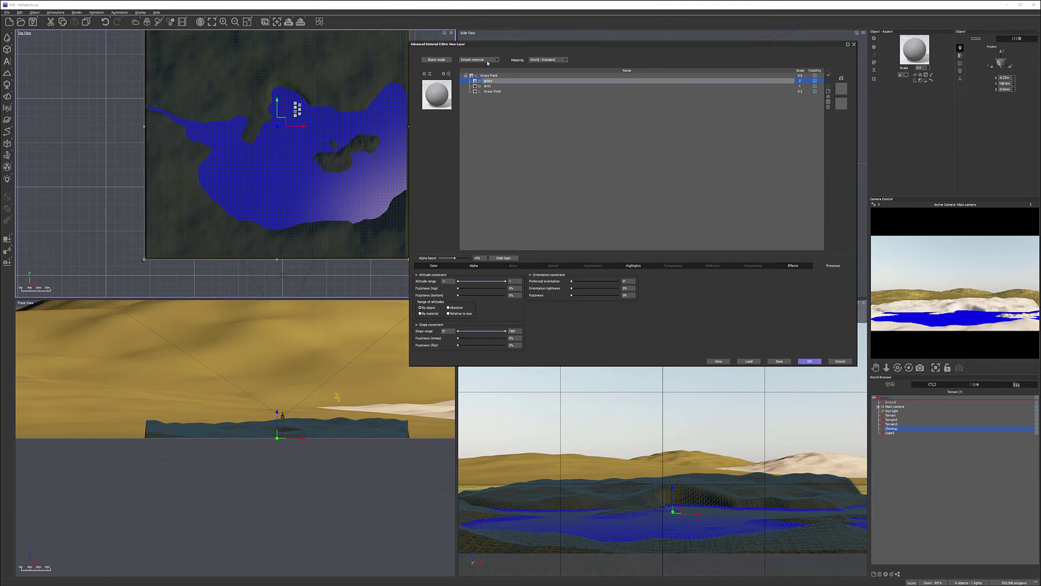
{"action": "left_click", "coordinate": [487, 62]}
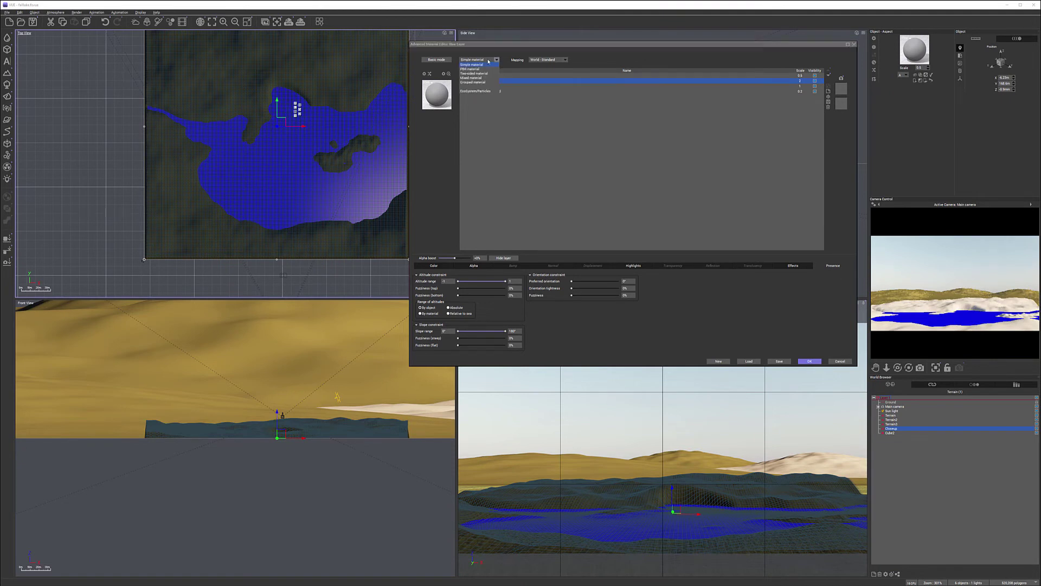
{"action": "left_click", "coordinate": [481, 91]}
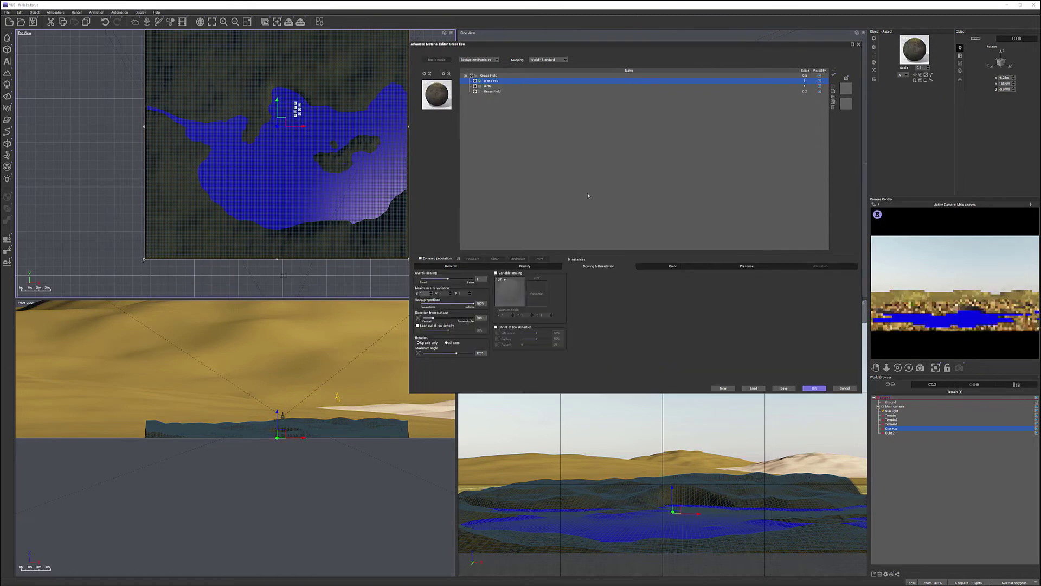
Add the Bunch of Grass plant with the "Thick, short, dense grass" preset to the grass eco layer's population
{"action": "left_click", "coordinate": [442, 266]}
{"action": "left_click", "coordinate": [492, 371]}
{"action": "left_click", "coordinate": [558, 355]}
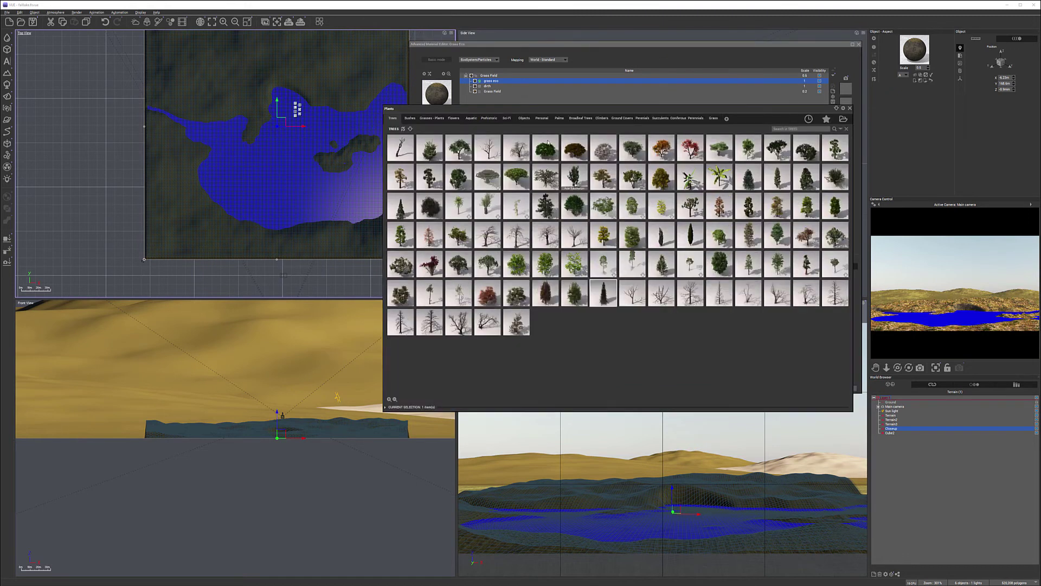
{"action": "left_click", "coordinate": [431, 118]}
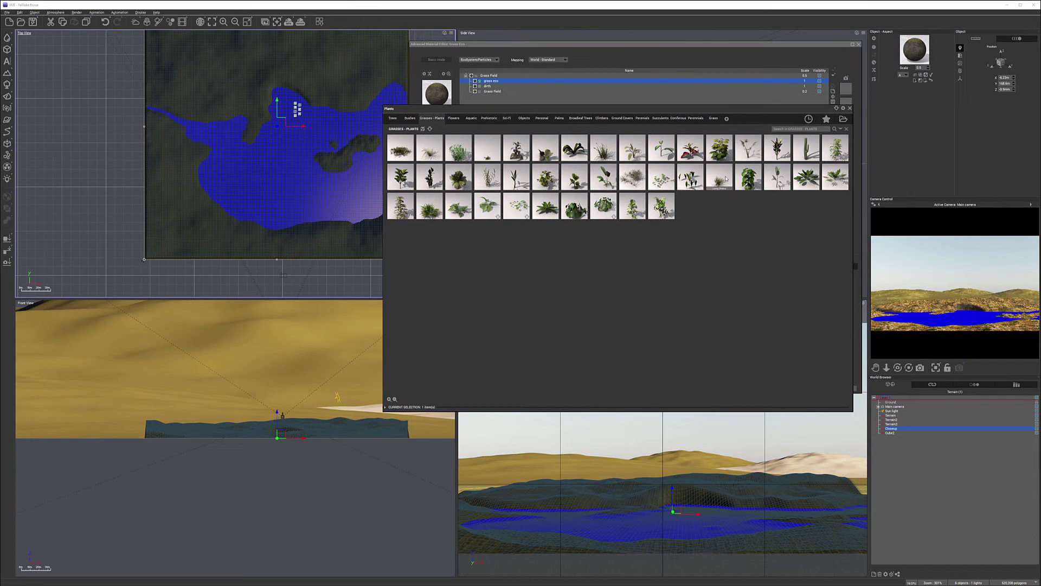
{"action": "mouse_move", "coordinate": [725, 178]}
{"action": "mouse_move", "coordinate": [633, 176]}
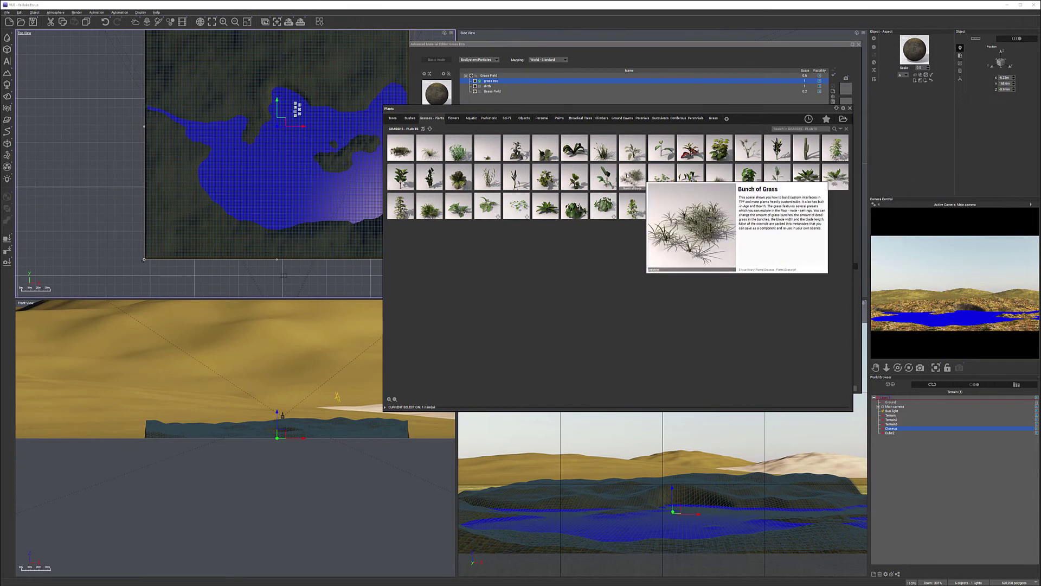
{"action": "double_click", "coordinate": [633, 177]}
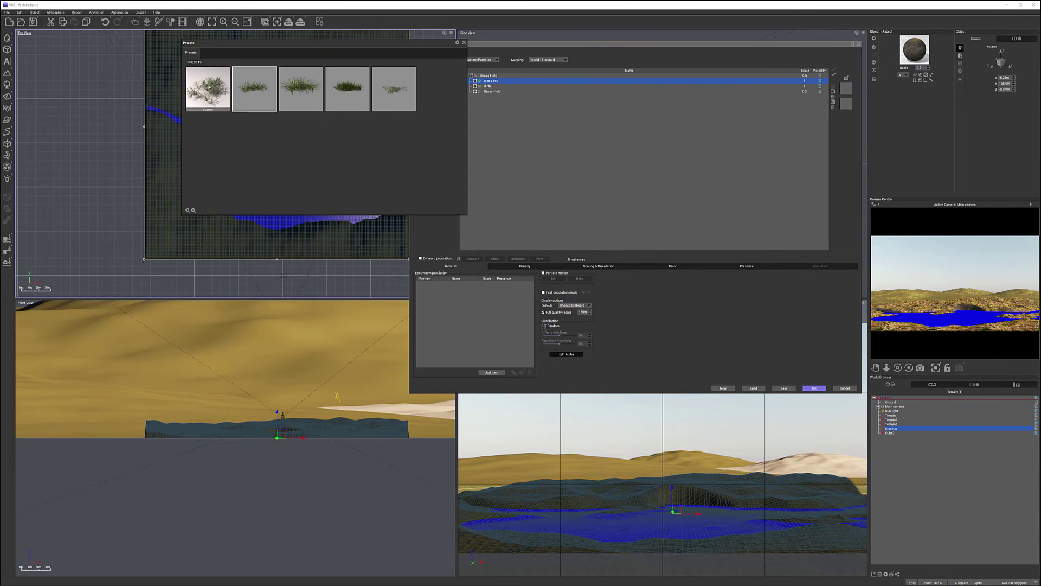
{"action": "double_click", "coordinate": [340, 92]}
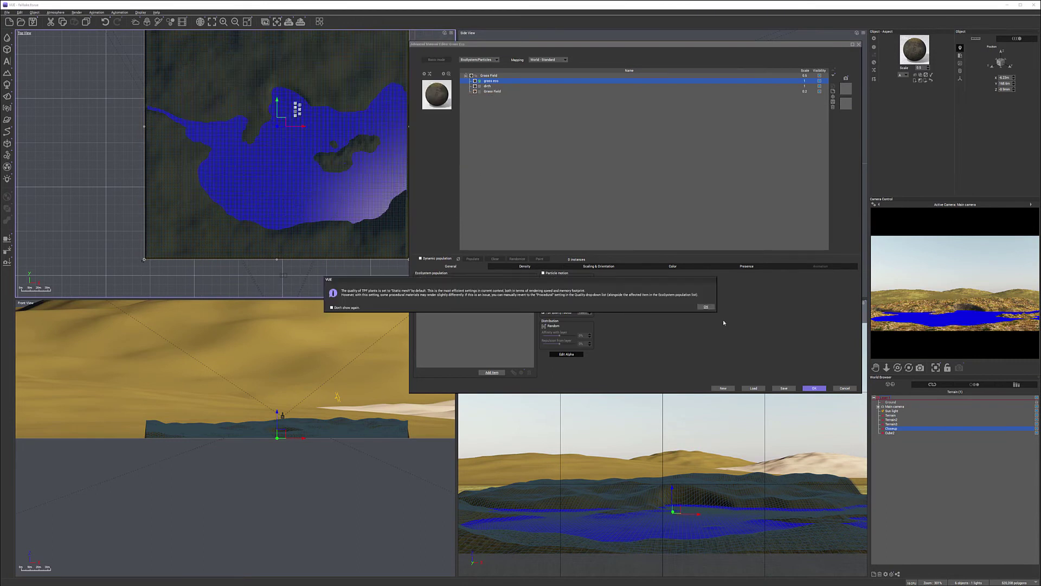
{"action": "left_click", "coordinate": [705, 307]}
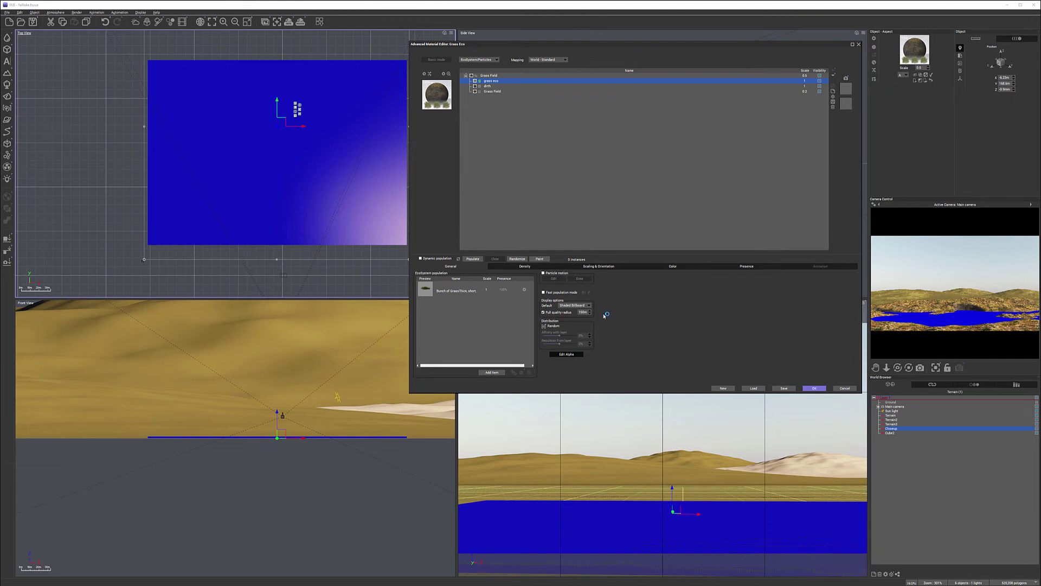
Open the EcoPainter for the grass eco layer and paint grass along the Closeup terrain's near shore
{"action": "left_click", "coordinate": [525, 266]}
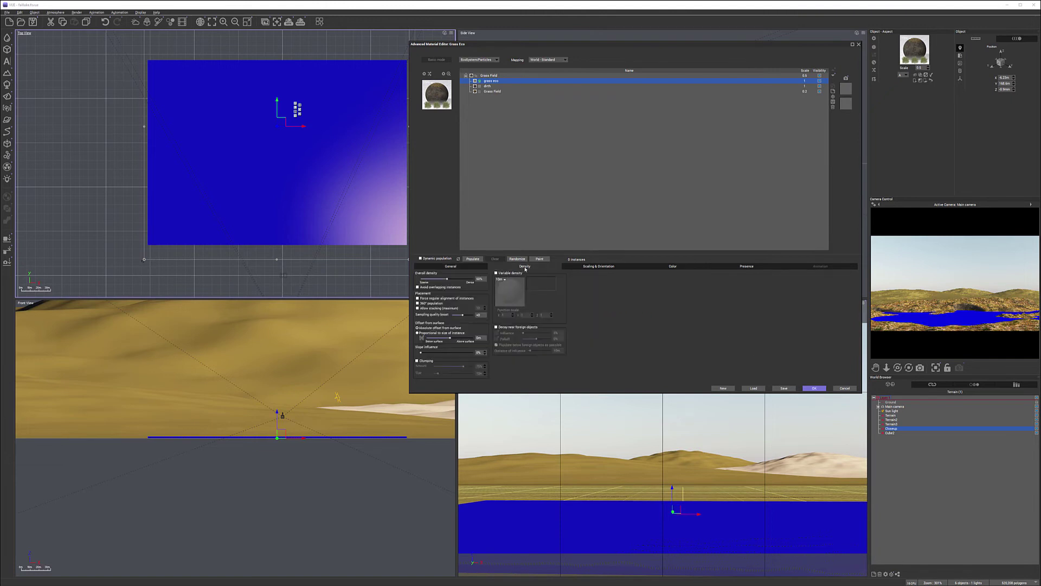
{"action": "left_click_drag", "start_coordinate": [585, 48], "coordinate": [637, 53]}
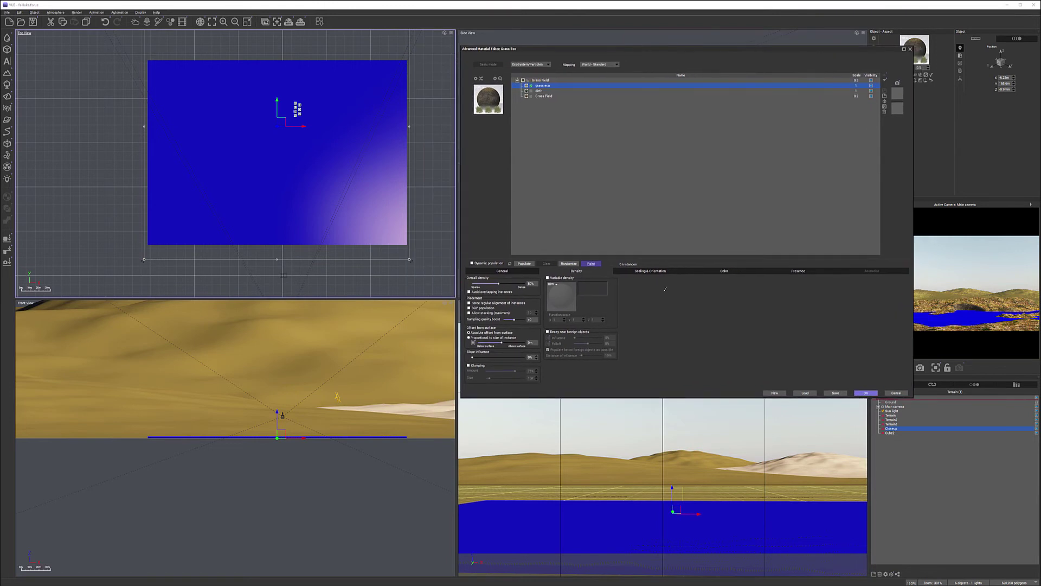
{"action": "left_click", "coordinate": [591, 263]}
{"action": "mouse_move", "coordinate": [791, 47]}
{"action": "left_mouse_down"}
{"action": "mouse_move", "coordinate": [560, 43]}
{"action": "mouse_move", "coordinate": [590, 50]}
{"action": "left_mouse_up"}
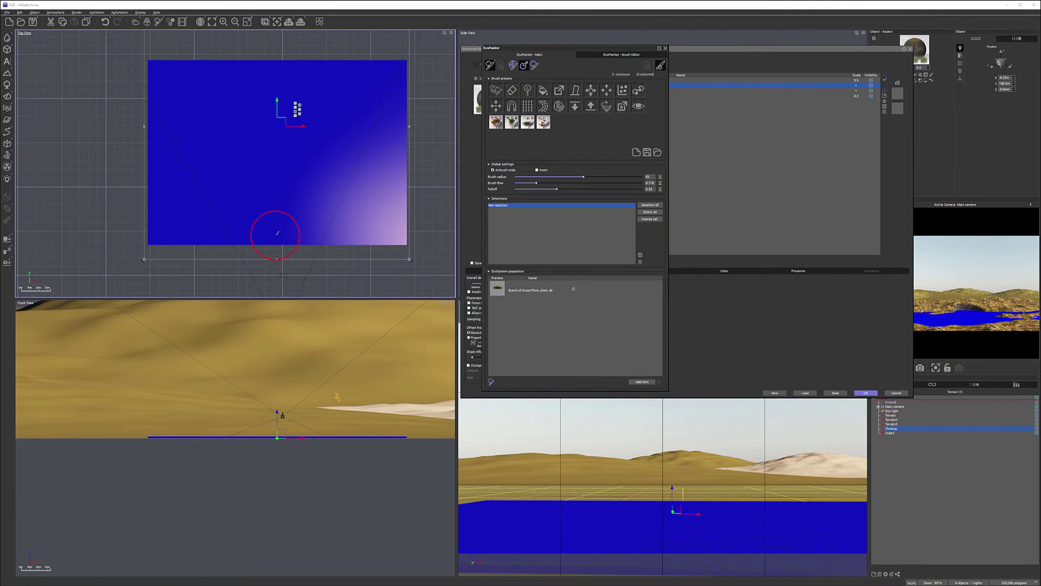
{"action": "left_click_drag", "start_coordinate": [291, 227], "coordinate": [241, 222]}
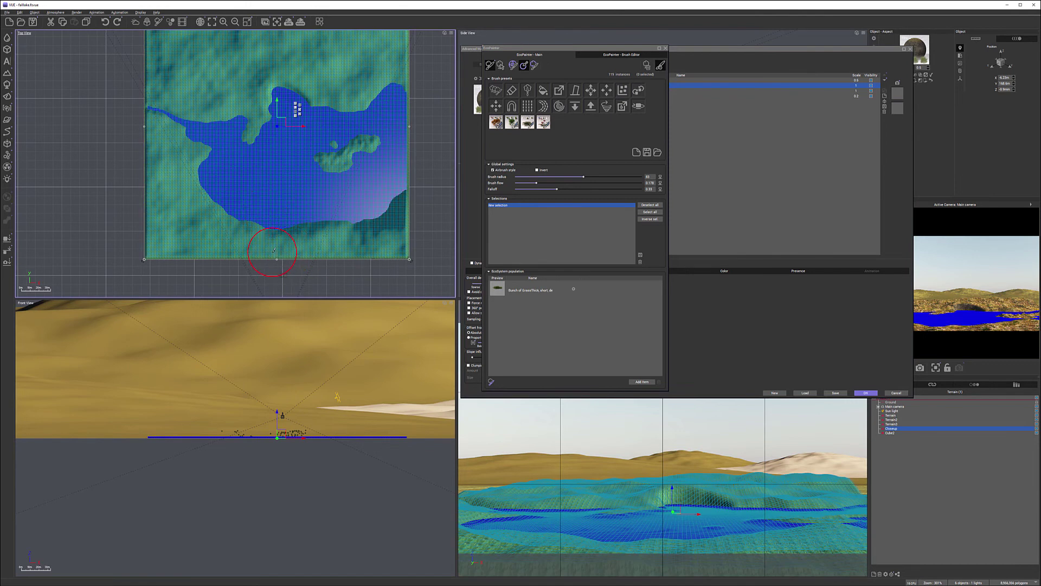
{"action": "key", "text": "alt"}
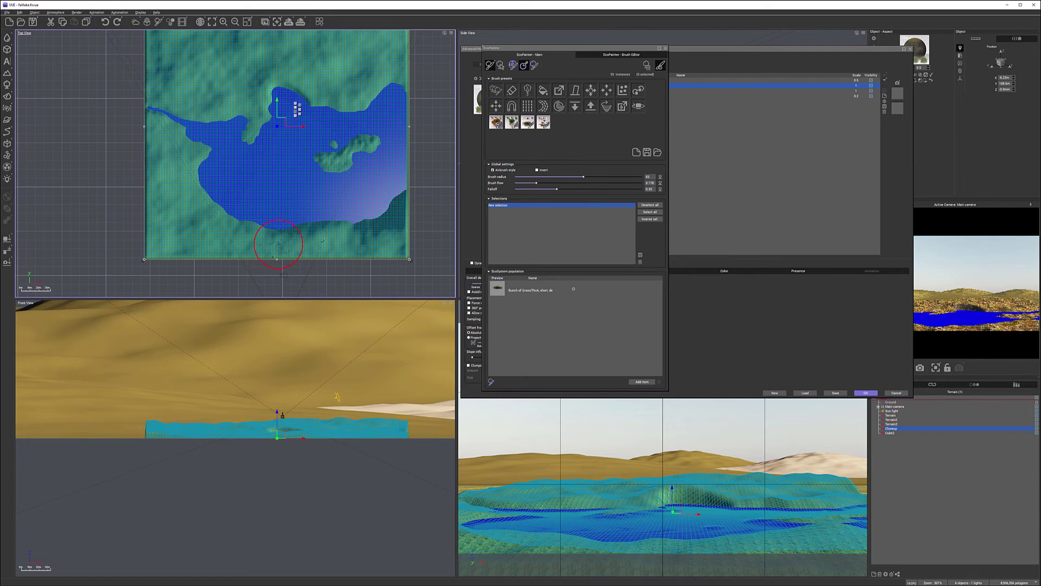
{"action": "scroll", "coordinate": [282, 244], "scroll_direction": "up", "scroll_amount": 3}
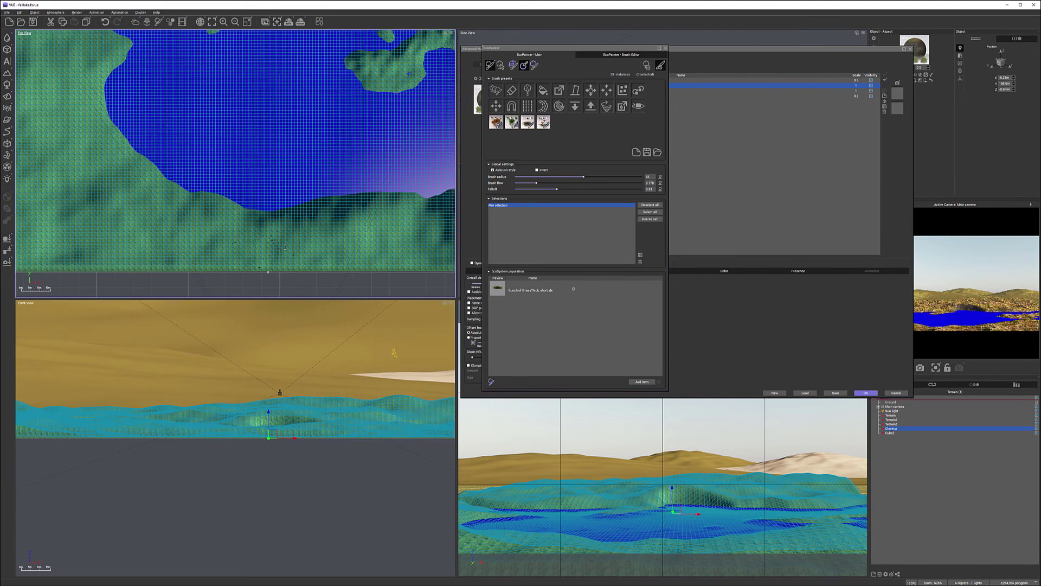
{"action": "scroll", "coordinate": [225, 237], "scroll_direction": "down", "scroll_amount": 1}
{"action": "mouse_move", "coordinate": [225, 238]}
{"action": "left_mouse_down"}
{"action": "mouse_move", "coordinate": [158, 227]}
{"action": "mouse_move", "coordinate": [196, 223]}
{"action": "mouse_move", "coordinate": [191, 232]}
{"action": "mouse_move", "coordinate": [233, 247]}
{"action": "mouse_move", "coordinate": [289, 249]}
{"action": "mouse_move", "coordinate": [265, 240]}
{"action": "left_mouse_up"}
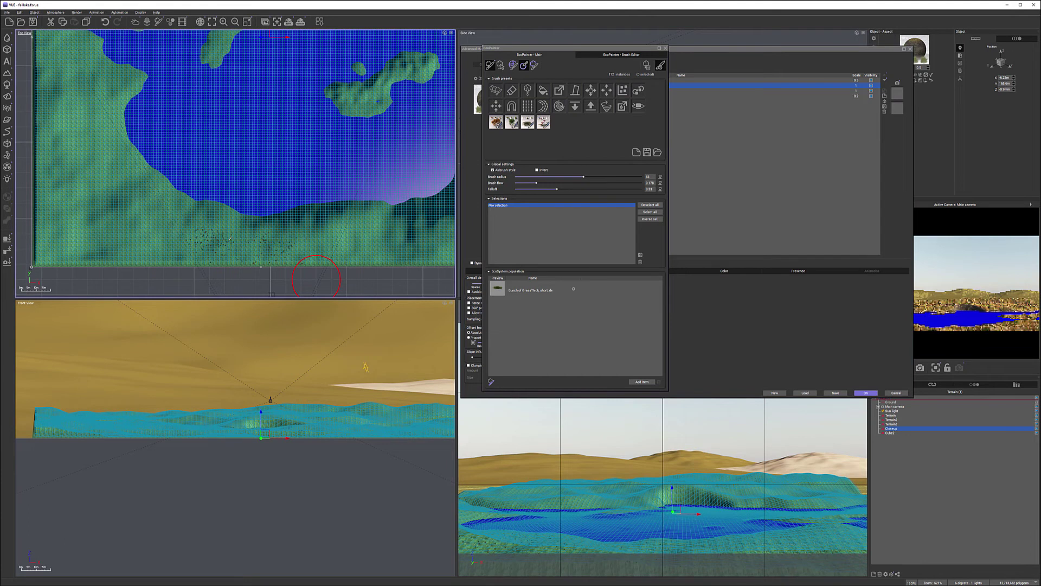
Reduce the brush radius, turn off the density limit, and paint denser grass along the near shore
{"action": "left_click", "coordinate": [581, 176]}
{"action": "mouse_move", "coordinate": [247, 222]}
{"action": "left_mouse_down"}
{"action": "mouse_move", "coordinate": [209, 235]}
{"action": "mouse_move", "coordinate": [179, 228]}
{"action": "mouse_move", "coordinate": [267, 241]}
{"action": "mouse_move", "coordinate": [349, 226]}
{"action": "mouse_move", "coordinate": [347, 237]}
{"action": "mouse_move", "coordinate": [364, 238]}
{"action": "left_mouse_up"}
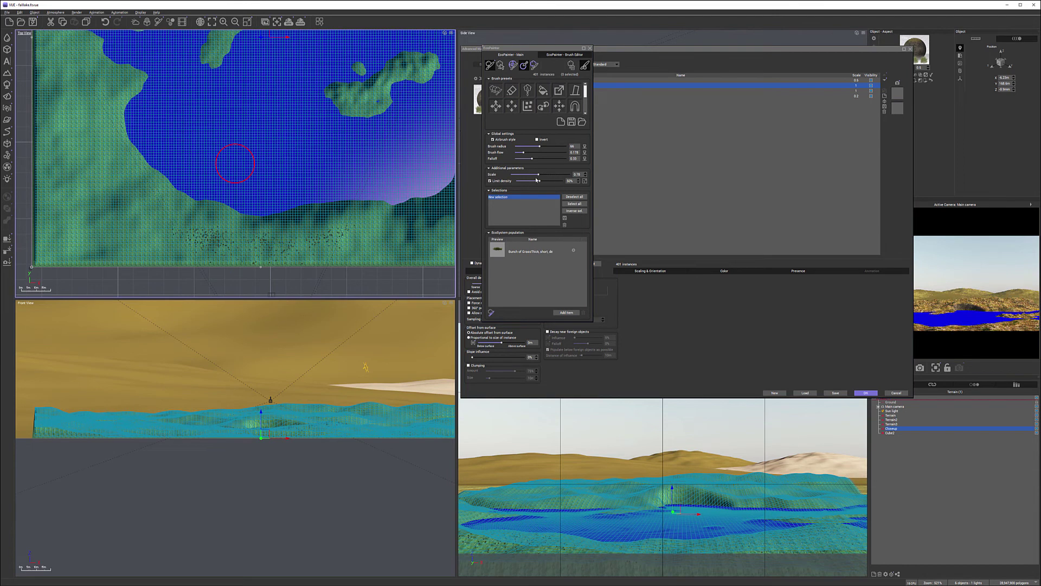
{"action": "left_click", "coordinate": [489, 181]}
{"action": "mouse_move", "coordinate": [185, 212]}
{"action": "left_mouse_down"}
{"action": "mouse_move", "coordinate": [193, 239]}
{"action": "mouse_move", "coordinate": [285, 241]}
{"action": "mouse_move", "coordinate": [343, 222]}
{"action": "mouse_move", "coordinate": [317, 238]}
{"action": "mouse_move", "coordinate": [282, 238]}
{"action": "mouse_move", "coordinate": [320, 231]}
{"action": "mouse_move", "coordinate": [369, 278]}
{"action": "left_mouse_up"}
{"action": "mouse_move", "coordinate": [341, 239]}
{"action": "left_mouse_down"}
{"action": "mouse_move", "coordinate": [317, 247]}
{"action": "mouse_move", "coordinate": [307, 236]}
{"action": "left_mouse_up"}
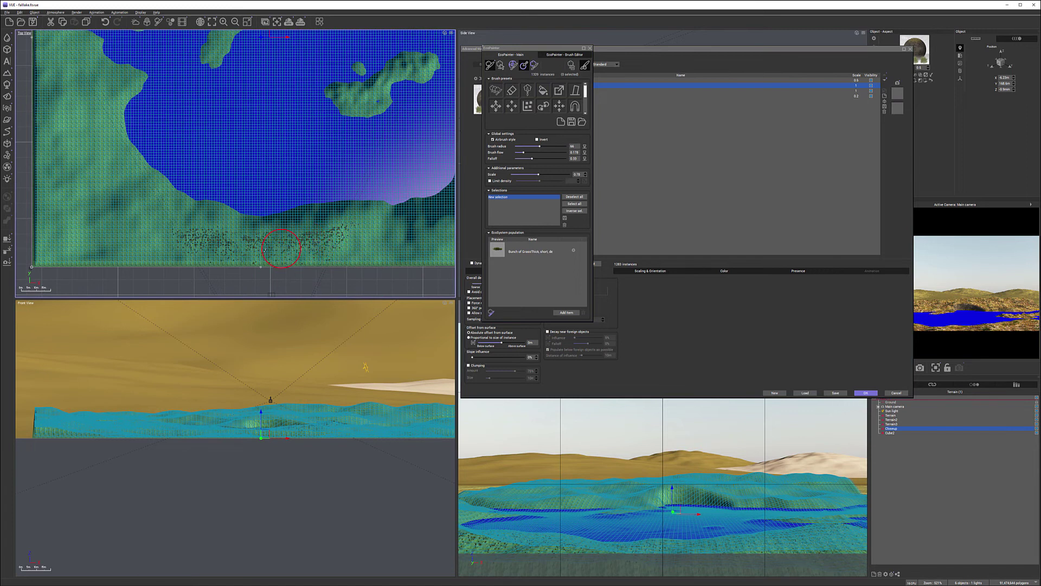
{"action": "mouse_move", "coordinate": [238, 246]}
{"action": "left_mouse_down"}
{"action": "mouse_move", "coordinate": [209, 247]}
{"action": "mouse_move", "coordinate": [174, 211]}
{"action": "mouse_move", "coordinate": [197, 244]}
{"action": "mouse_move", "coordinate": [233, 238]}
{"action": "left_mouse_up"}
Lower the brush scale to about 0.7, paint more grass on the near shore, and close the EcoPainter
{"action": "left_click_drag", "start_coordinate": [539, 174], "coordinate": [537, 174]}
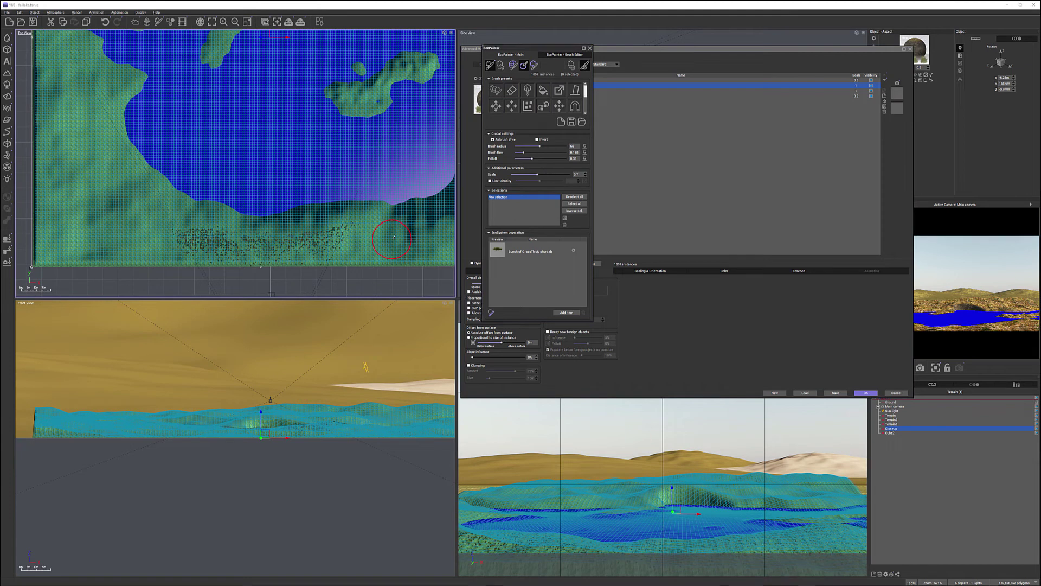
{"action": "mouse_move", "coordinate": [336, 239]}
{"action": "left_mouse_down"}
{"action": "mouse_move", "coordinate": [187, 223]}
{"action": "mouse_move", "coordinate": [353, 233]}
{"action": "left_mouse_up"}
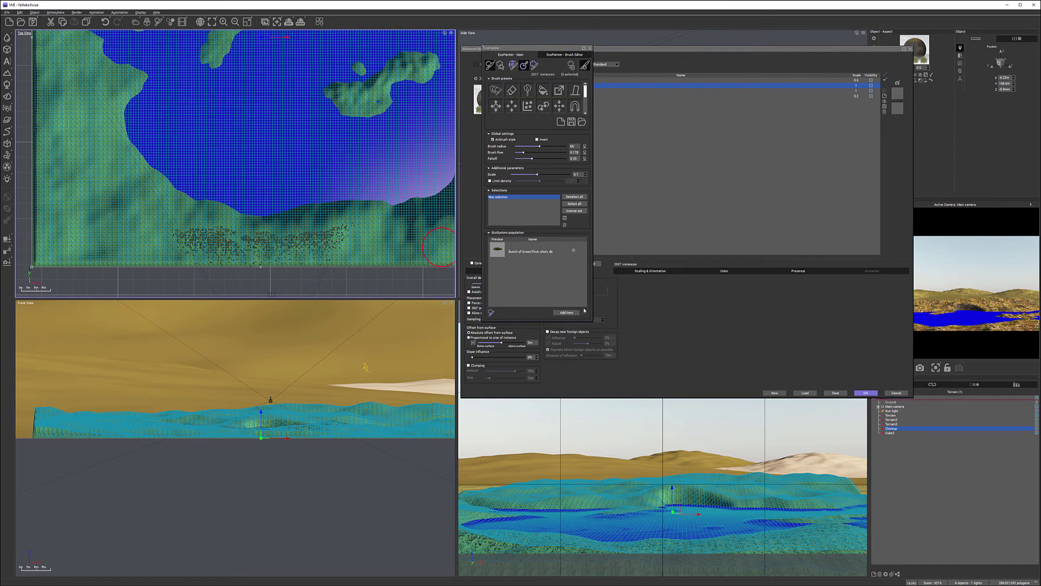
{"action": "left_click", "coordinate": [590, 48]}
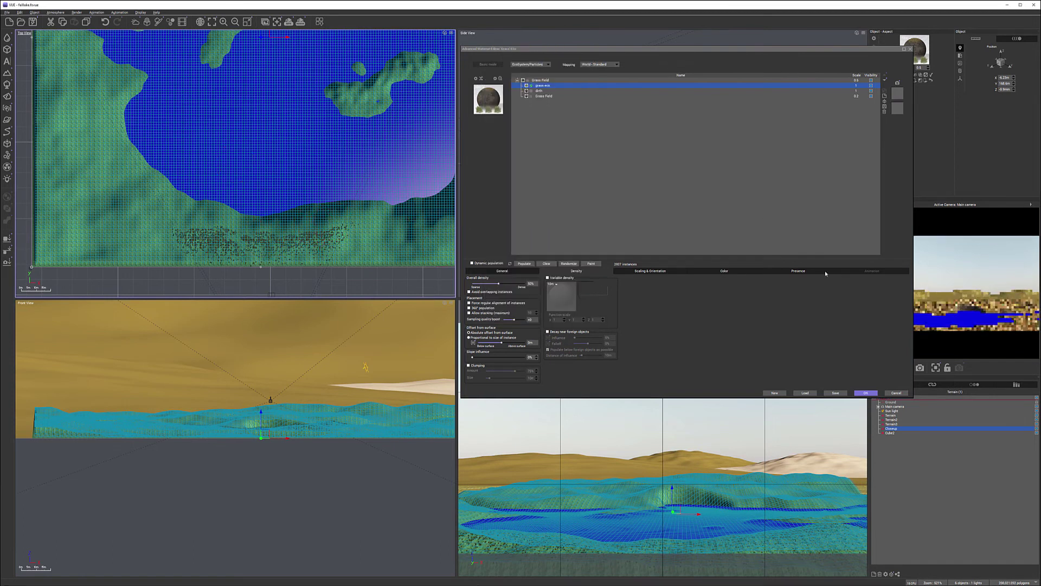
Reopen the EcoPainter, extend the painted grass to both ends of the near shore, and apply the material
{"action": "left_click", "coordinate": [795, 270]}
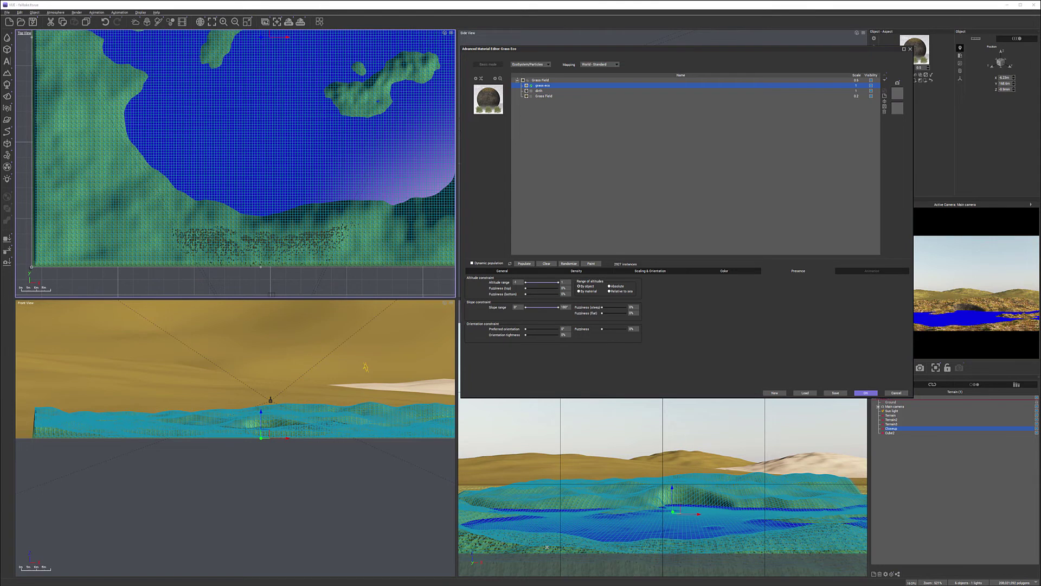
{"action": "left_click", "coordinate": [591, 263]}
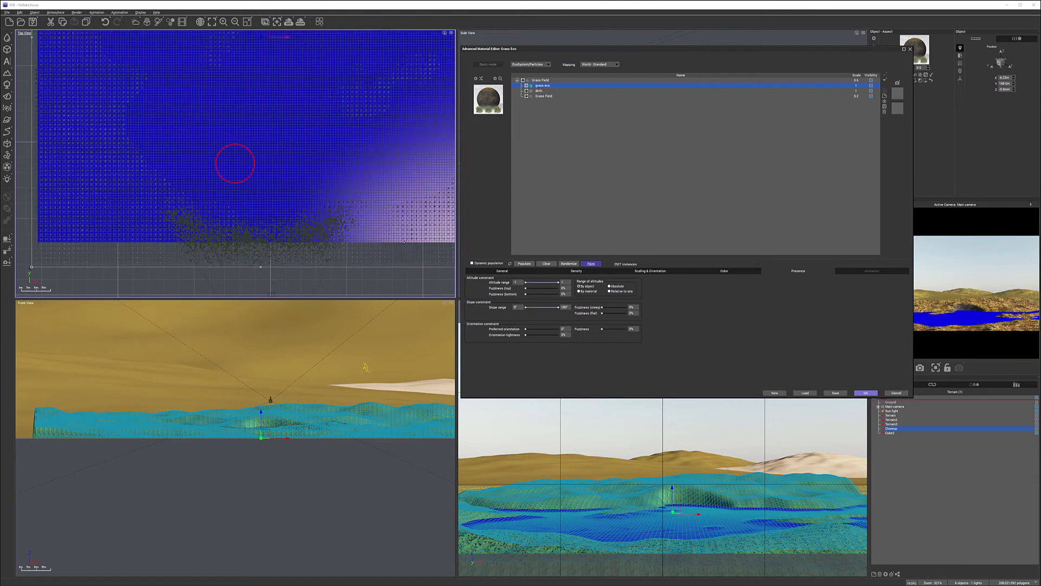
{"action": "left_click_drag", "start_coordinate": [211, 226], "coordinate": [209, 240]}
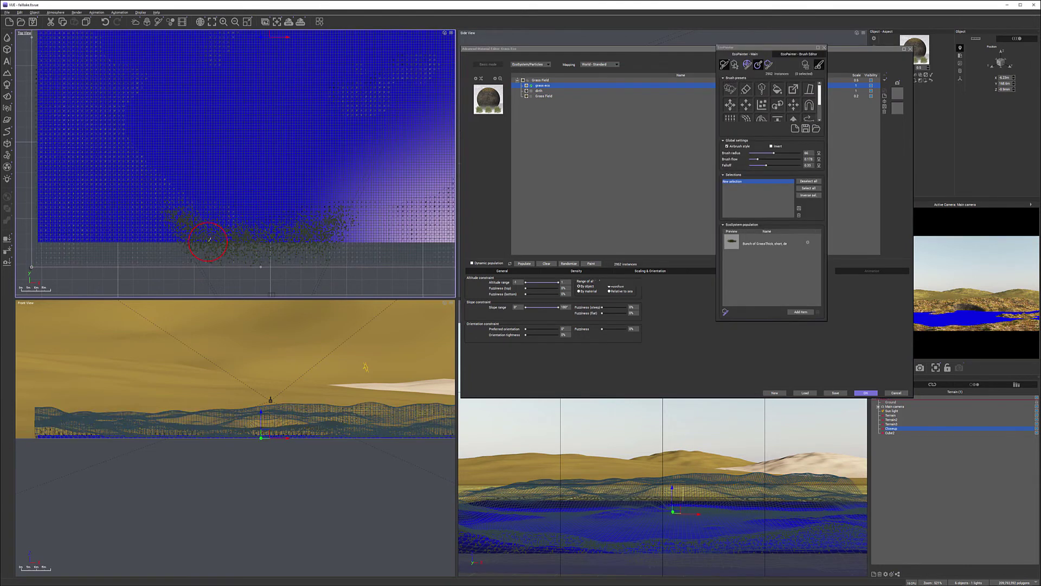
{"action": "scroll", "coordinate": [209, 239], "scroll_direction": "up", "scroll_amount": 3}
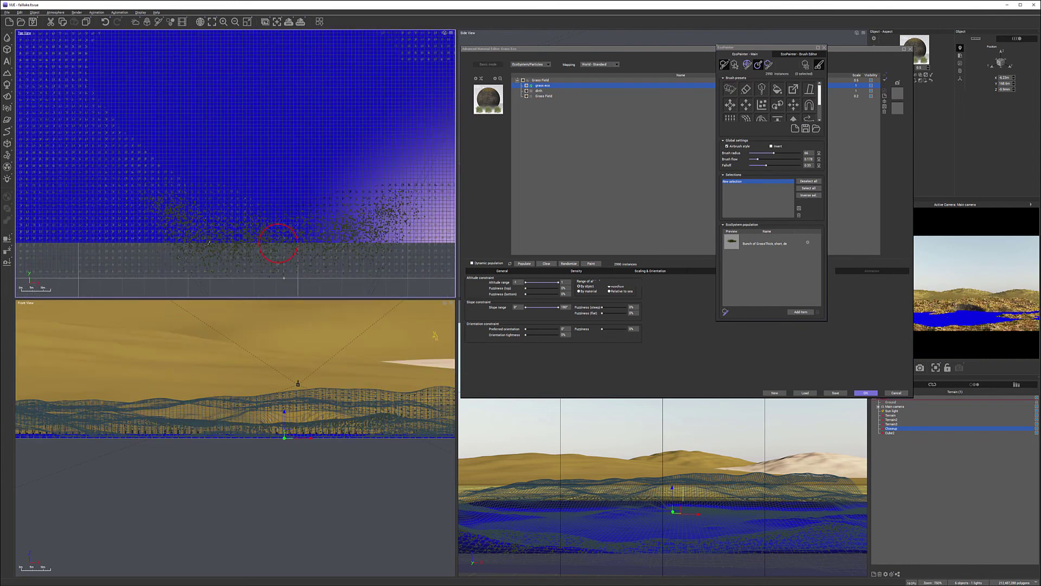
{"action": "mouse_move", "coordinate": [182, 215]}
{"action": "left_mouse_down"}
{"action": "mouse_move", "coordinate": [169, 218]}
{"action": "mouse_move", "coordinate": [324, 230]}
{"action": "mouse_move", "coordinate": [398, 220]}
{"action": "mouse_move", "coordinate": [394, 241]}
{"action": "mouse_move", "coordinate": [419, 205]}
{"action": "mouse_move", "coordinate": [272, 237]}
{"action": "mouse_move", "coordinate": [182, 209]}
{"action": "mouse_move", "coordinate": [163, 217]}
{"action": "left_mouse_up"}
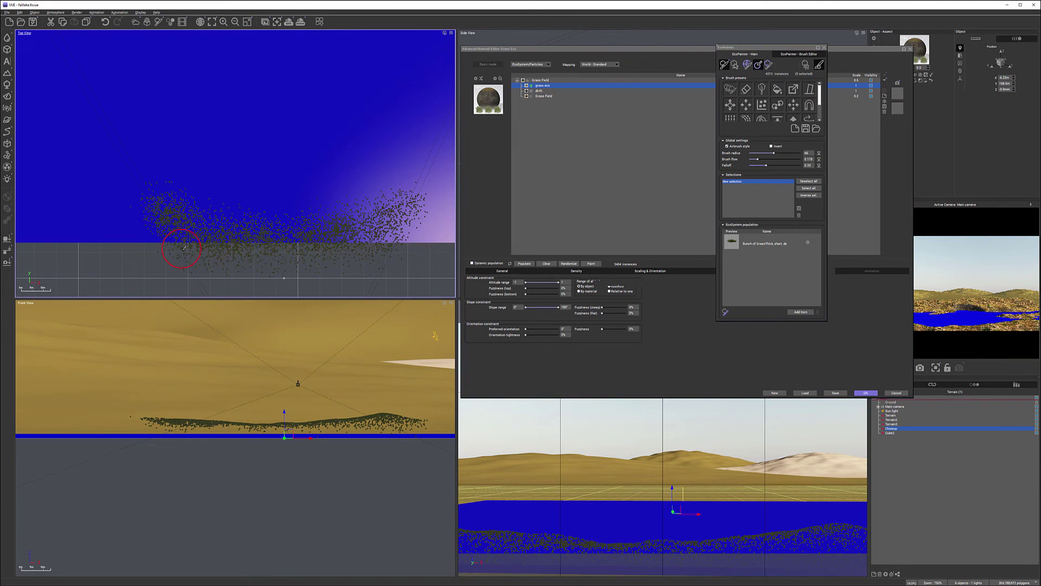
{"action": "scroll", "coordinate": [344, 206], "scroll_direction": "down", "scroll_amount": 10}
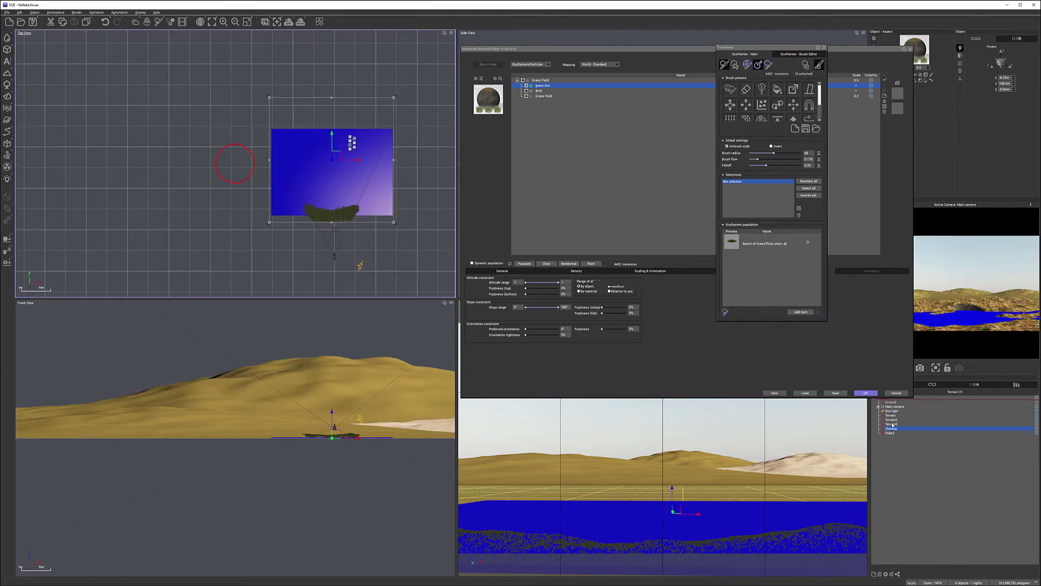
{"action": "left_click", "coordinate": [823, 48]}
{"action": "left_click", "coordinate": [866, 393]}
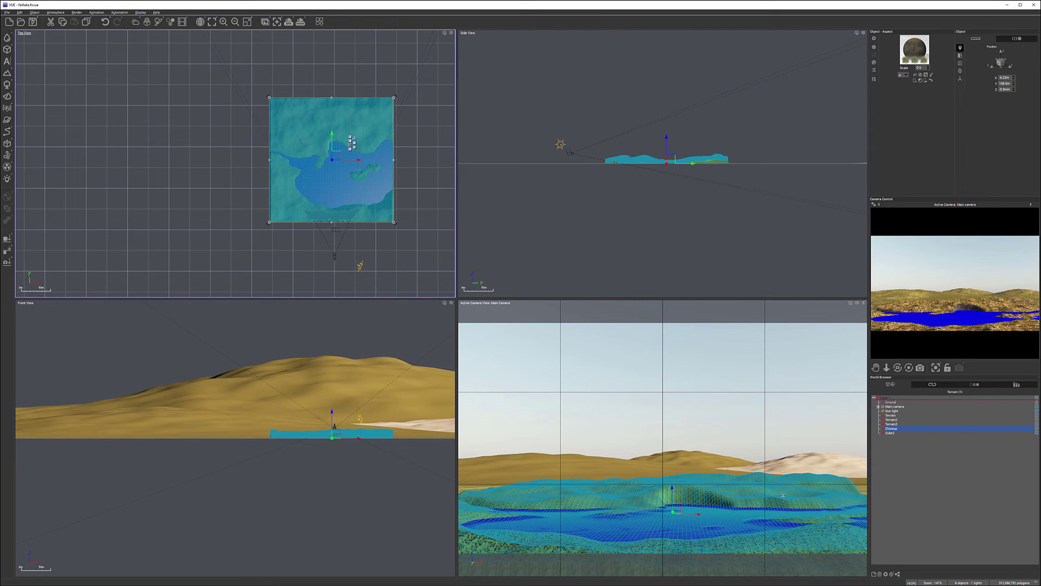
Reopen the terrain material's EcoPainter, select the Bunch of Grass item, and paint it over the near shore
{"action": "double_click", "coordinate": [909, 52]}
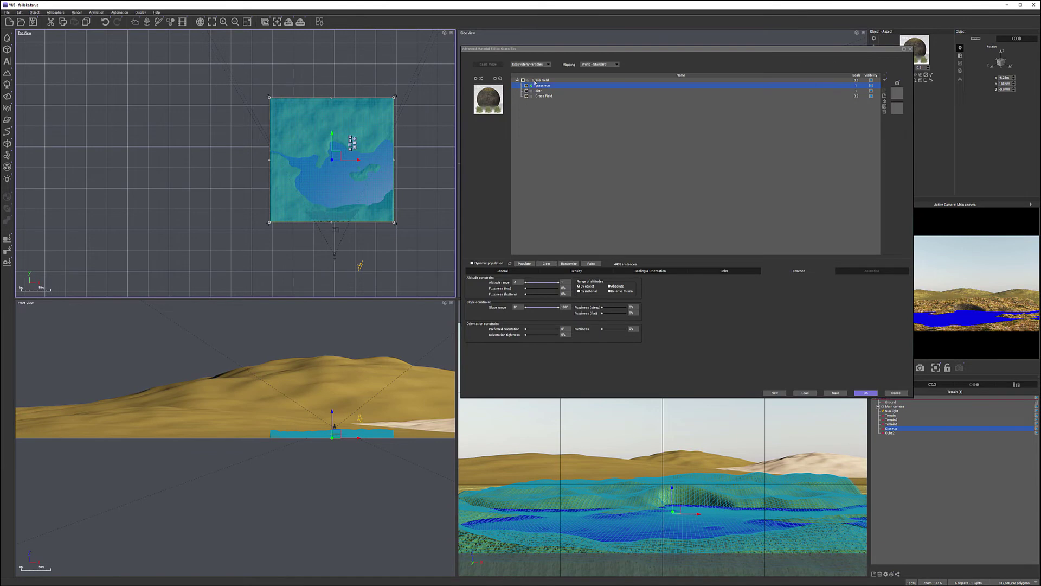
{"action": "scroll", "coordinate": [324, 203], "scroll_direction": "up", "scroll_amount": 6}
{"action": "left_click", "coordinate": [591, 264]}
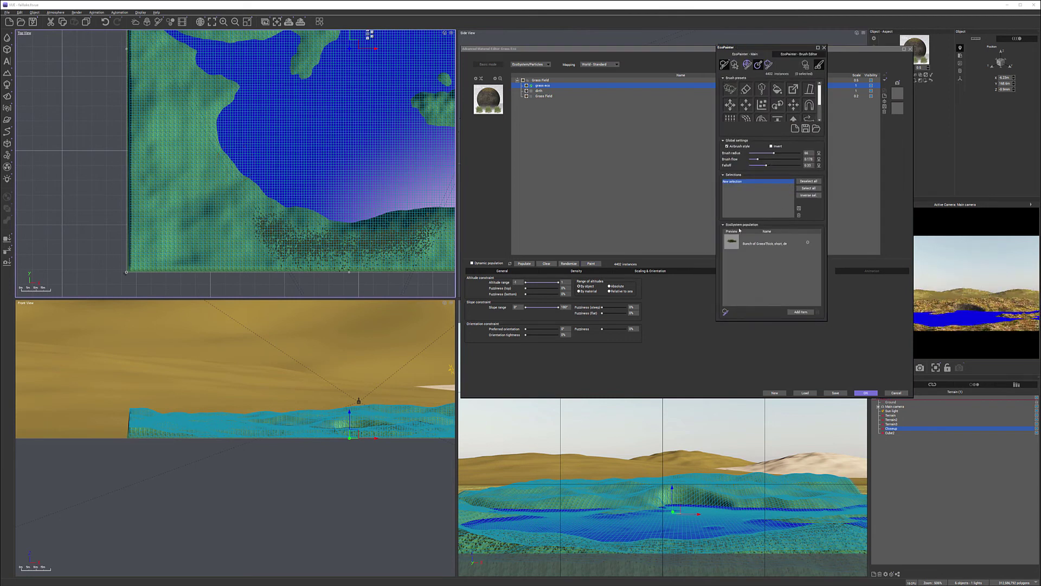
{"action": "left_click", "coordinate": [762, 245]}
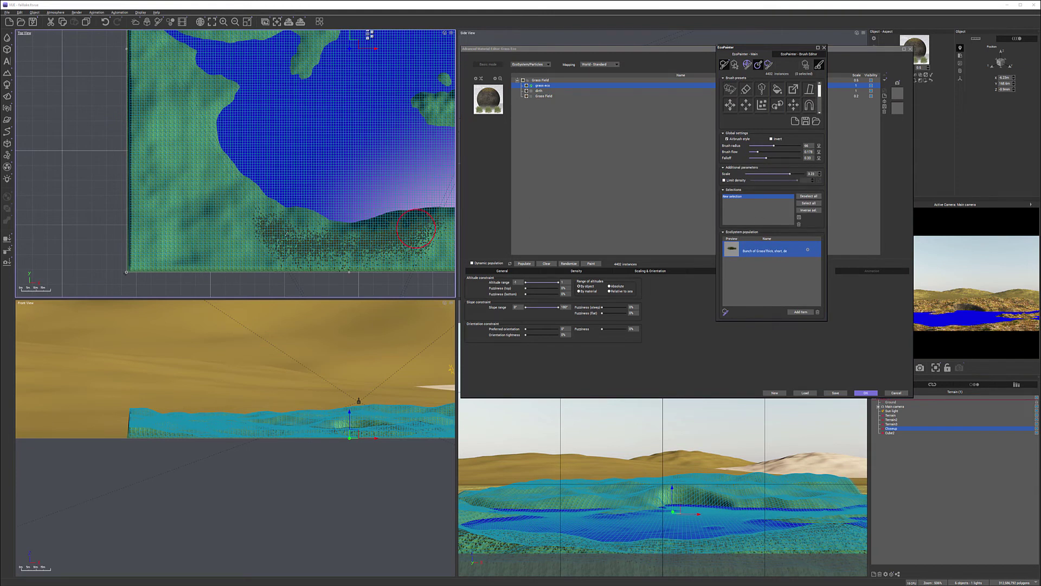
{"action": "mouse_move", "coordinate": [287, 239]}
{"action": "left_mouse_down"}
{"action": "mouse_move", "coordinate": [298, 232]}
{"action": "mouse_move", "coordinate": [281, 244]}
{"action": "mouse_move", "coordinate": [419, 237]}
{"action": "mouse_move", "coordinate": [412, 245]}
{"action": "mouse_move", "coordinate": [436, 219]}
{"action": "left_mouse_up"}
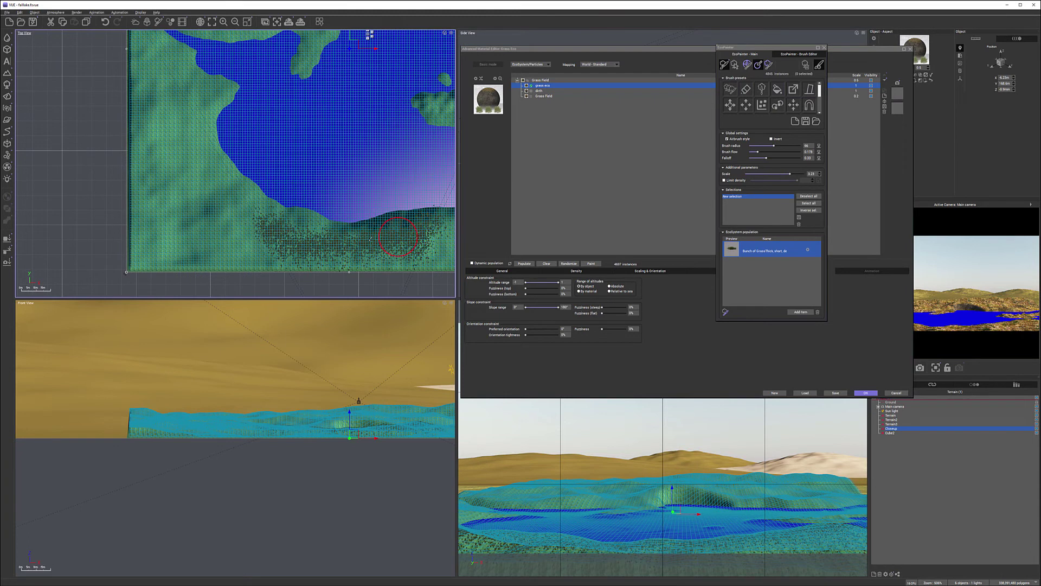
{"action": "left_click_drag", "start_coordinate": [352, 241], "coordinate": [353, 242]}
{"action": "left_click_drag", "start_coordinate": [290, 235], "coordinate": [280, 240]}
Raise the brush scale, try to paint more grass on the near shore, and close the EcoPainter
{"action": "left_click_drag", "start_coordinate": [781, 174], "coordinate": [796, 174]}
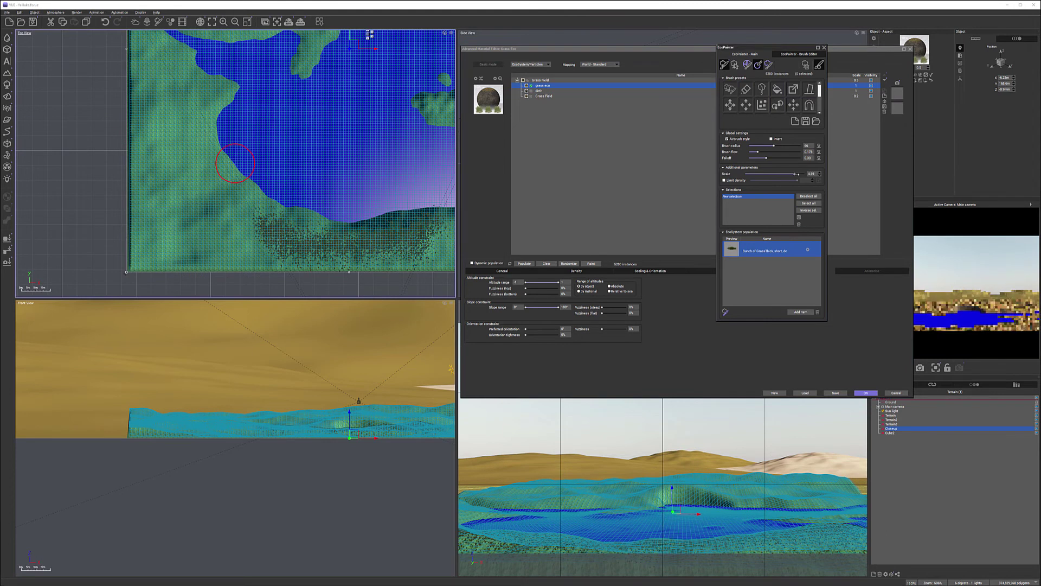
{"action": "left_click", "coordinate": [290, 233]}
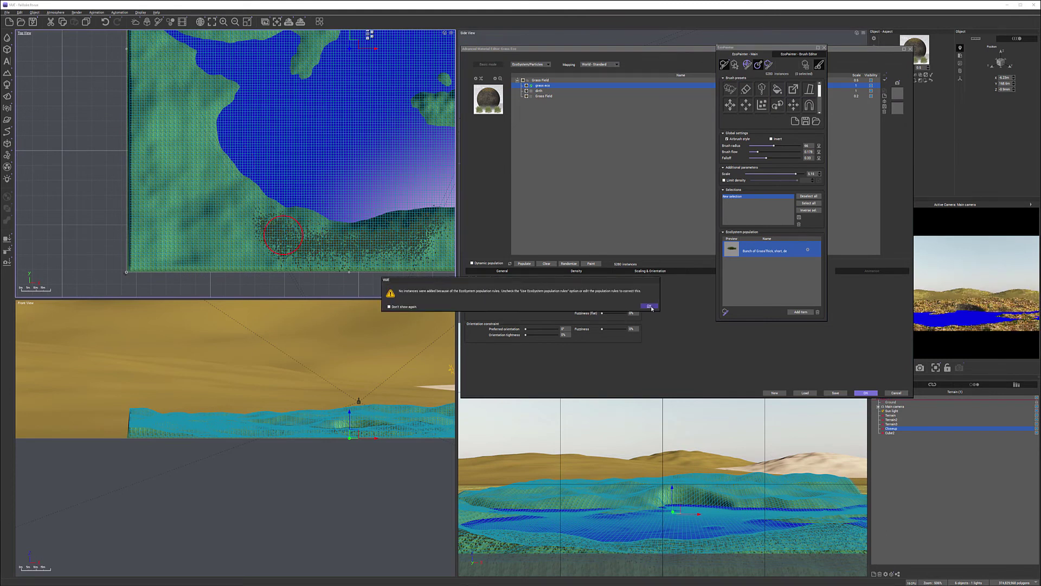
{"action": "left_click", "coordinate": [649, 307]}
{"action": "left_click", "coordinate": [290, 237]}
{"action": "left_click", "coordinate": [649, 306]}
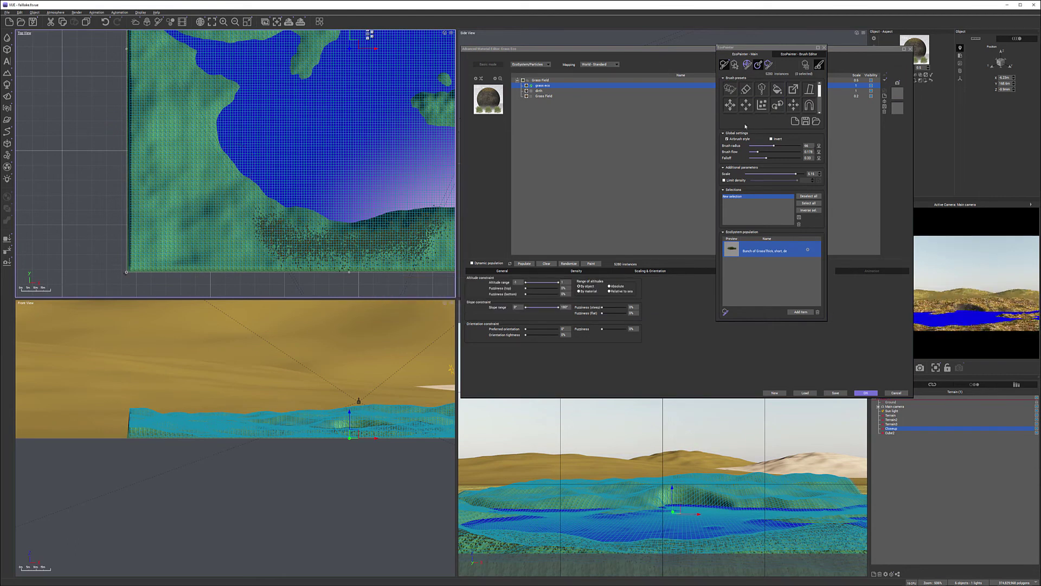
{"action": "left_click", "coordinate": [824, 47]}
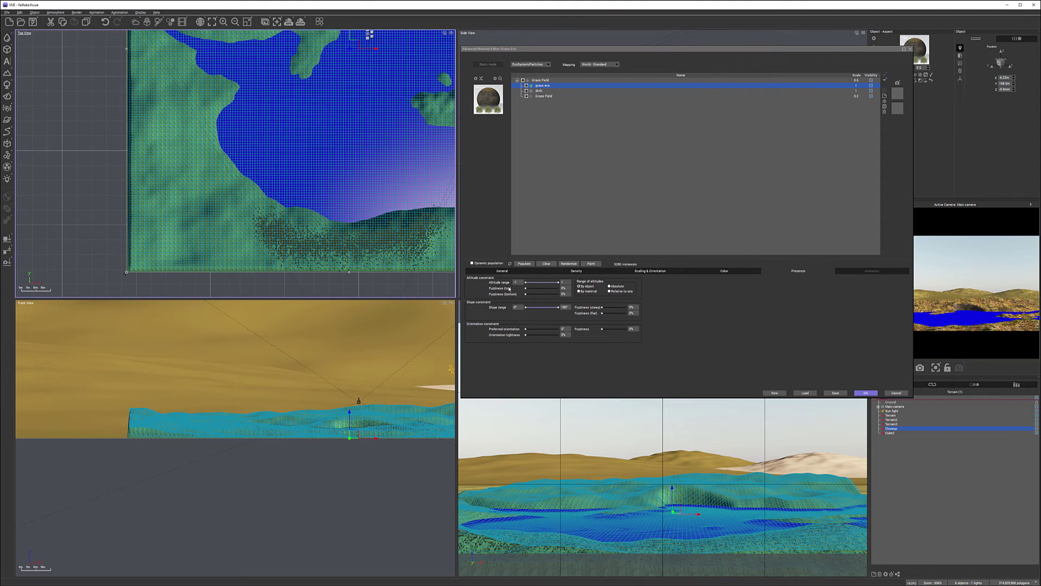
Clear all painted grass instances from the grass eco layer and apply the material
{"action": "left_click", "coordinate": [493, 270]}
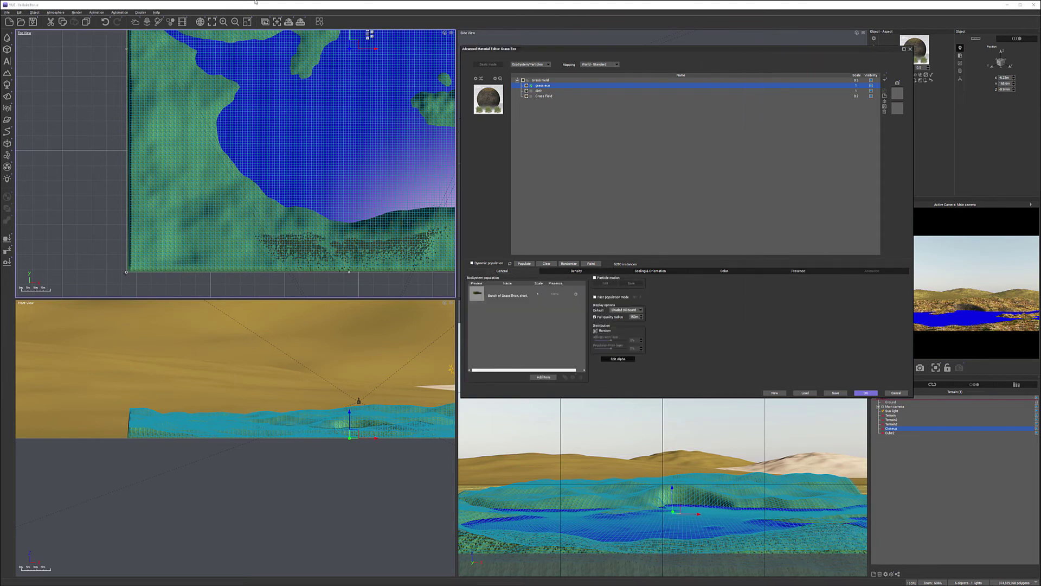
{"action": "key", "text": "5"}
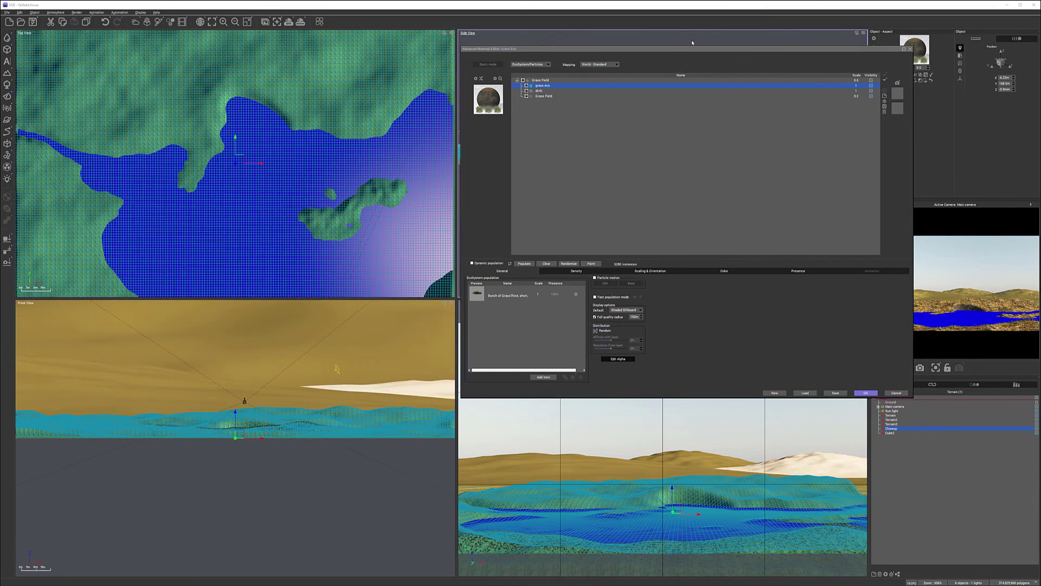
{"action": "left_click_drag", "start_coordinate": [699, 51], "coordinate": [628, 40]}
{"action": "left_click", "coordinate": [475, 253]}
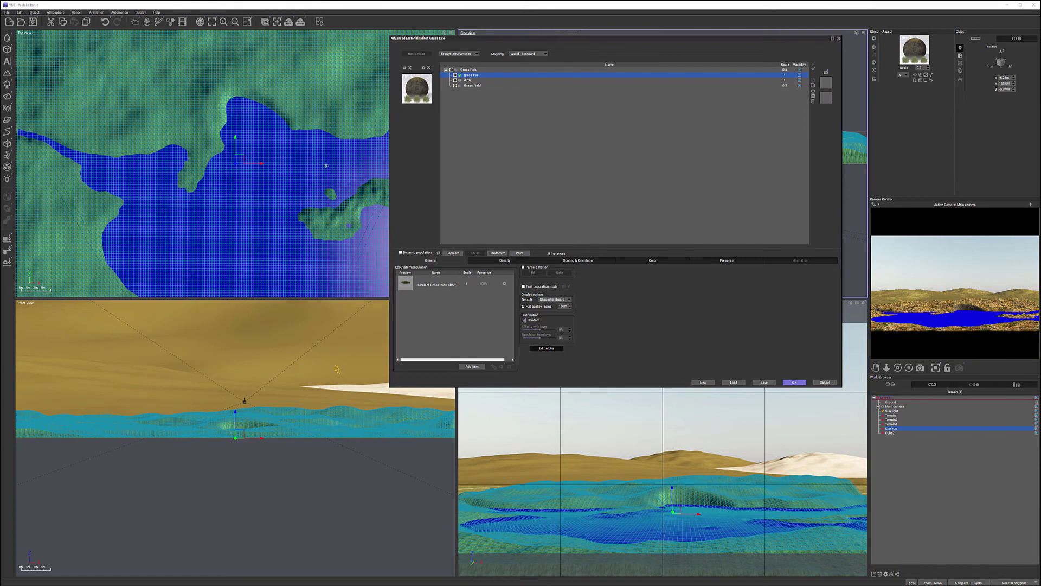
{"action": "right_click_drag", "start_coordinate": [302, 155], "coordinate": [230, 29]}
{"action": "right_click_drag", "start_coordinate": [276, 209], "coordinate": [359, 238]}
{"action": "right_click_drag", "start_coordinate": [187, 257], "coordinate": [189, 257]}
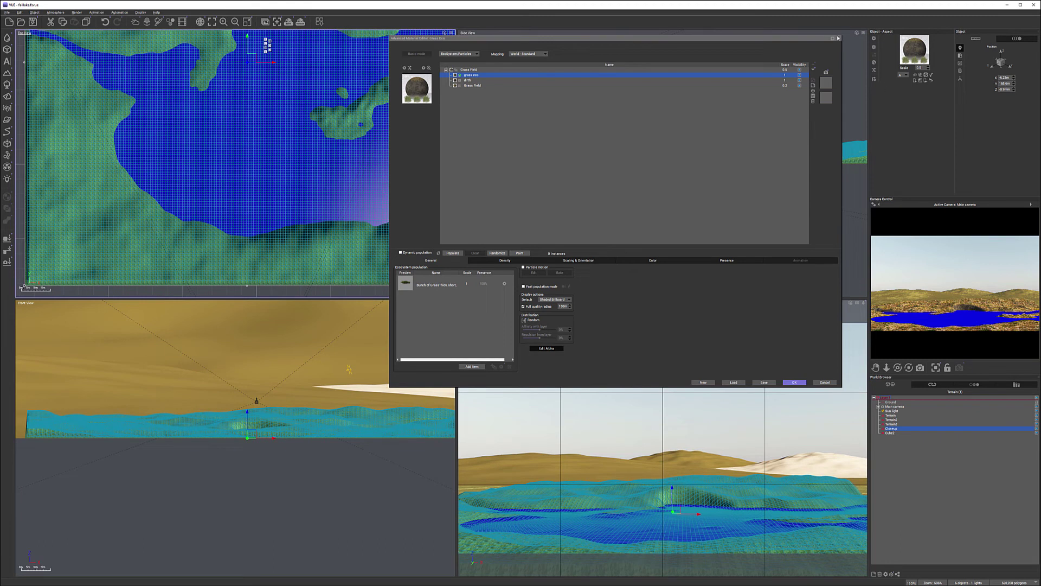
{"action": "left_click", "coordinate": [795, 382]}
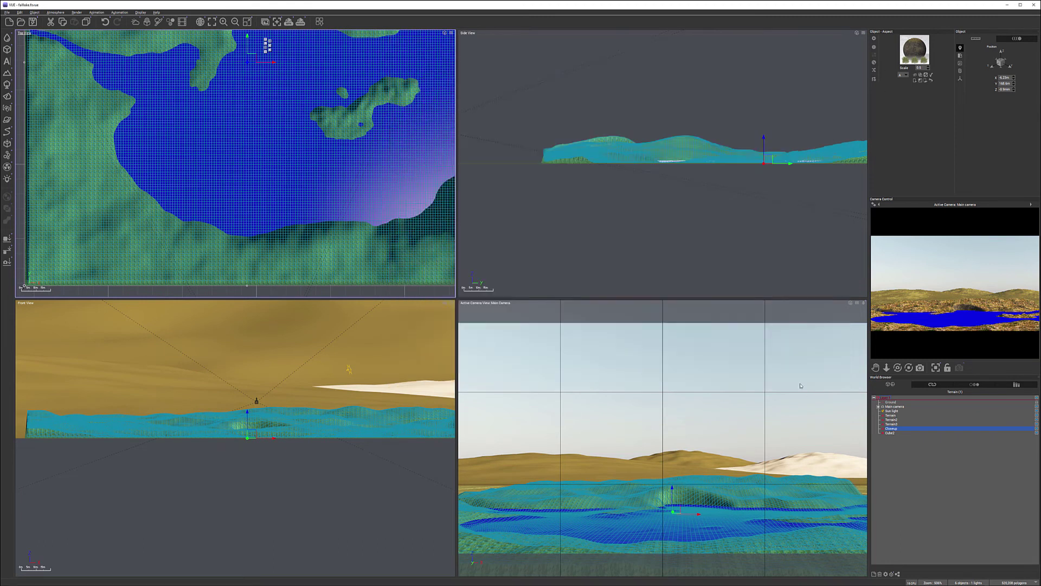
Add an Autumn White Birch from the Trees plant collection to the scene
{"action": "right_click_drag", "start_coordinate": [255, 181], "coordinate": [232, 192]}
{"action": "left_click", "coordinate": [7, 84]}
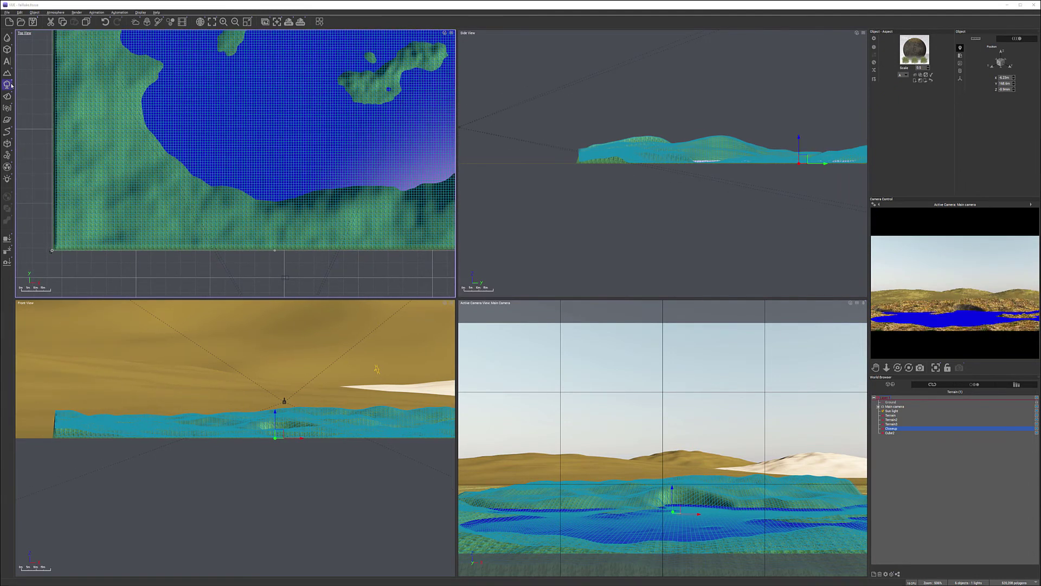
{"action": "left_click", "coordinate": [393, 118]}
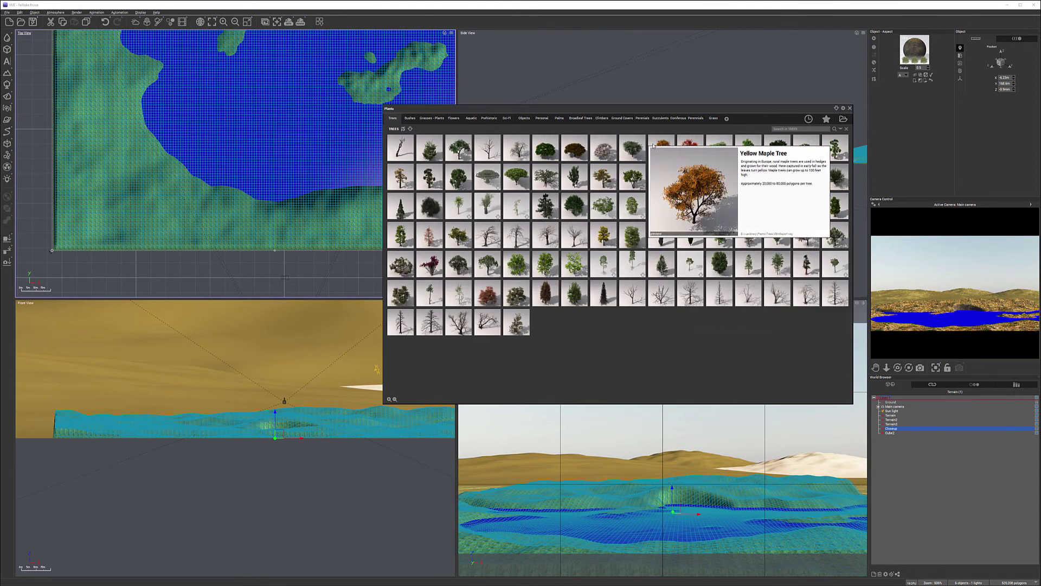
{"action": "double_click", "coordinate": [688, 145]}
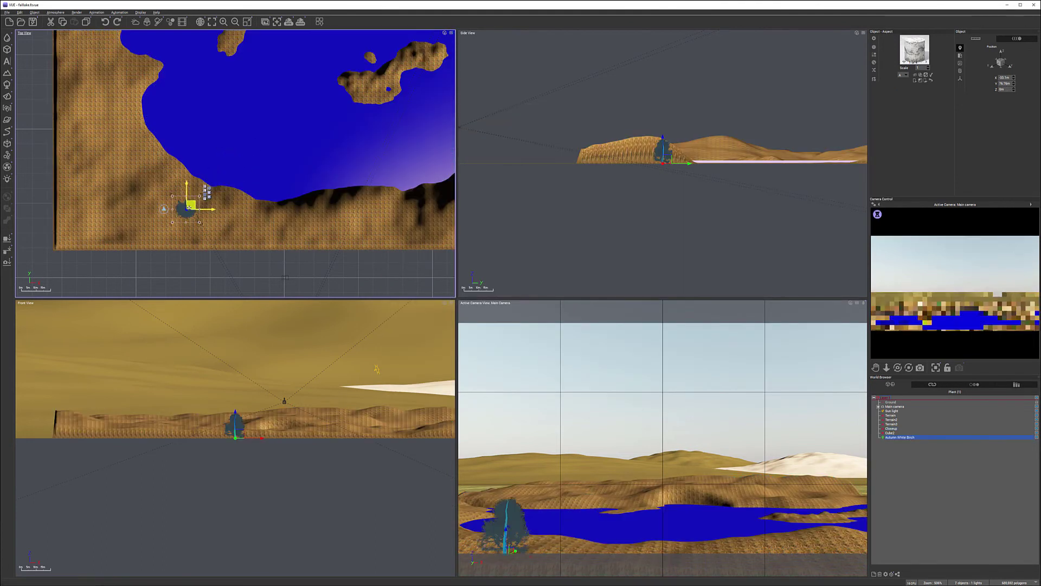
Move the birch to the left part of the near shore beside the lake and drop it onto the terrain
{"action": "left_click_drag", "start_coordinate": [189, 207], "coordinate": [191, 200]}
{"action": "left_click_drag", "start_coordinate": [626, 154], "coordinate": [631, 119]}
{"action": "left_click", "coordinate": [7, 250]}
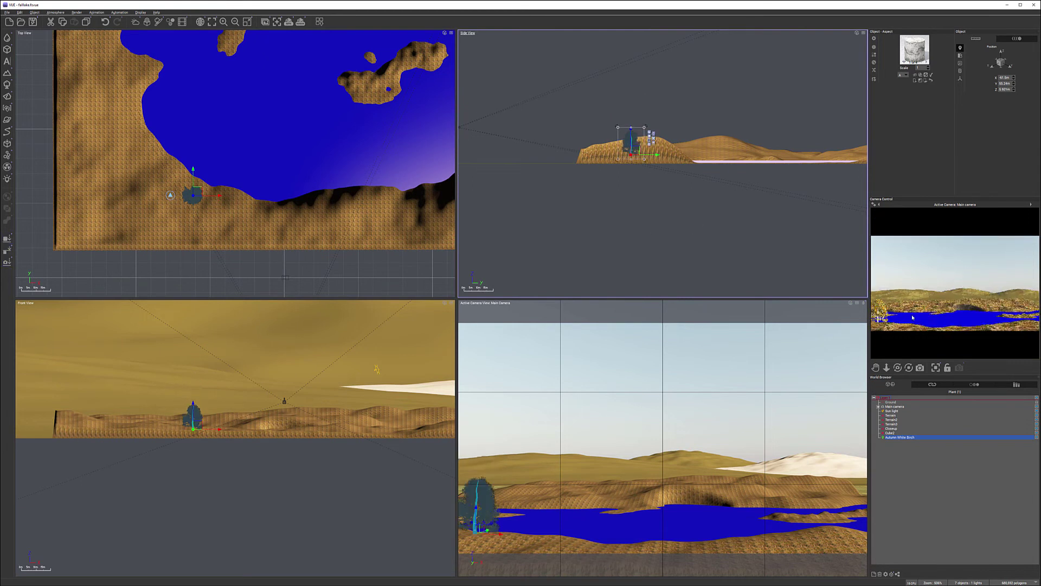
Add the autumn Lime Tree from the Trees plant collection to the scene
{"action": "right_click", "coordinate": [979, 325]}
{"action": "left_click", "coordinate": [357, 140]}
{"action": "left_click", "coordinate": [10, 86]}
{"action": "double_click", "coordinate": [610, 235]}
Move the lime tree to the Closeup terrain's near edge in front of the birch and drop it onto the terrain
{"action": "left_click_drag", "start_coordinate": [218, 163], "coordinate": [188, 216]}
{"action": "left_click_drag", "start_coordinate": [610, 154], "coordinate": [612, 116]}
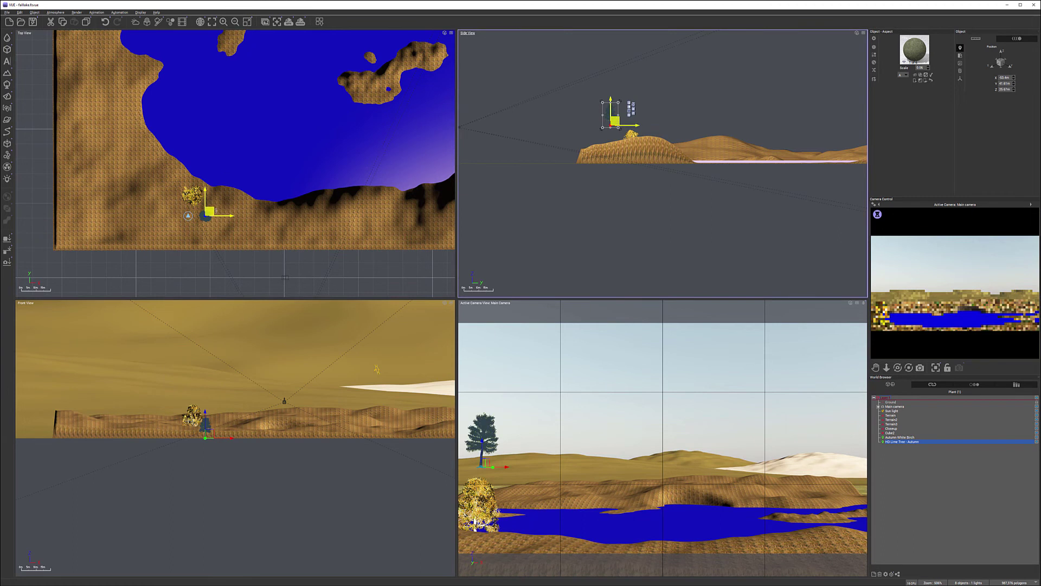
{"action": "left_click", "coordinate": [6, 239]}
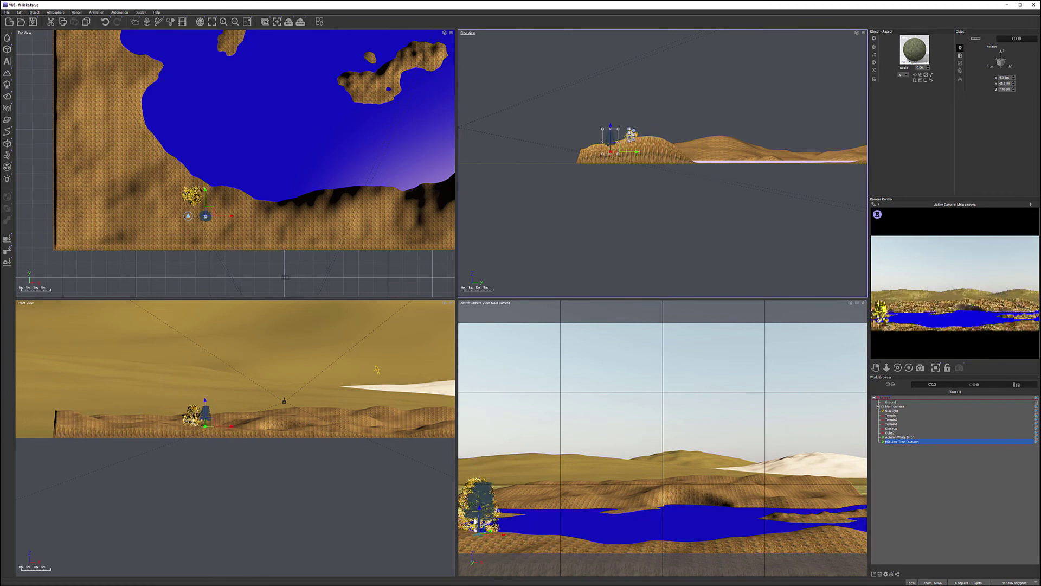
{"action": "left_click_drag", "start_coordinate": [208, 212], "coordinate": [221, 240]}
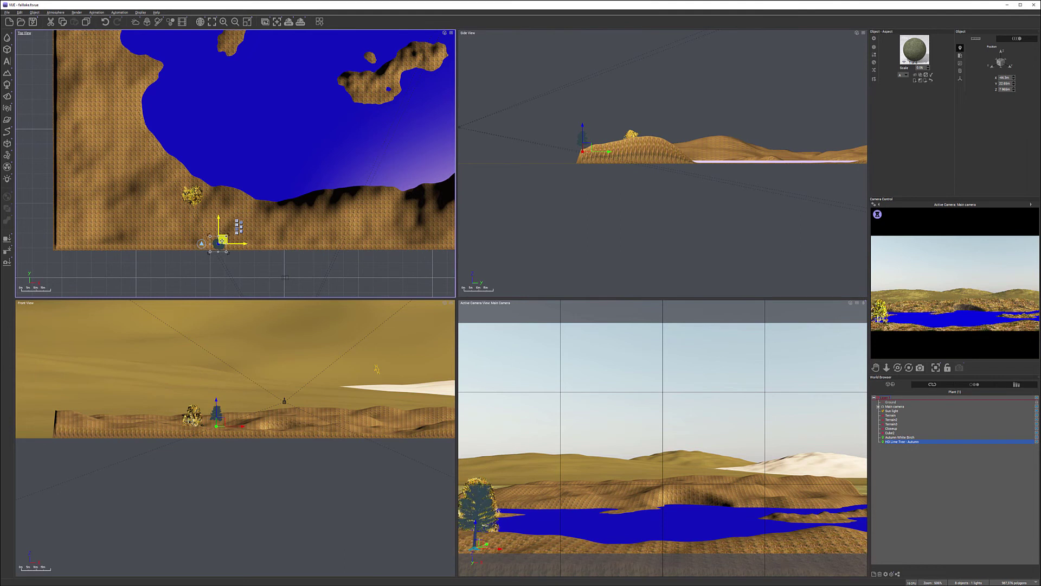
{"action": "left_click", "coordinate": [11, 242]}
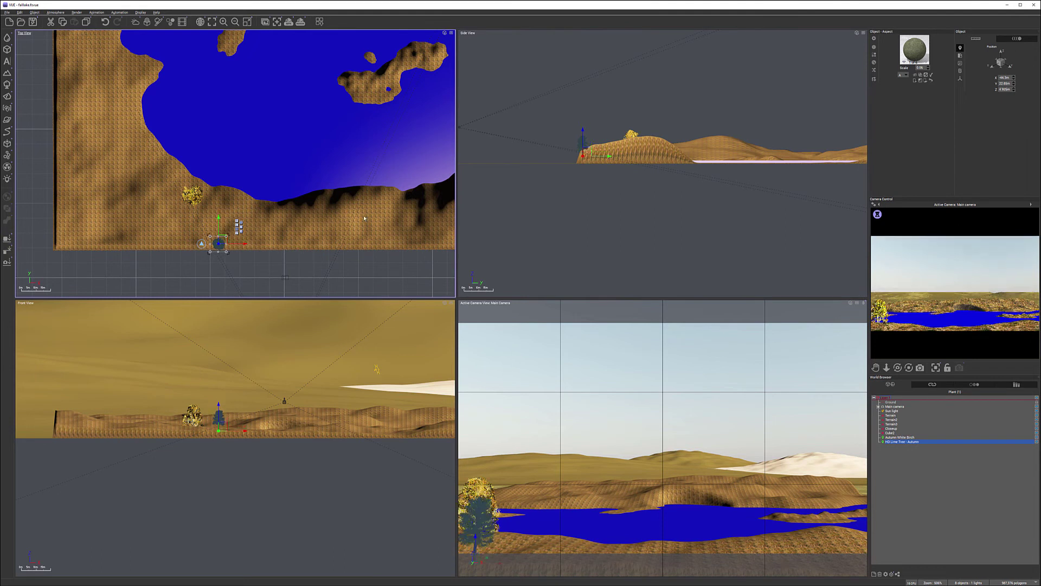
{"action": "right_click", "coordinate": [935, 334]}
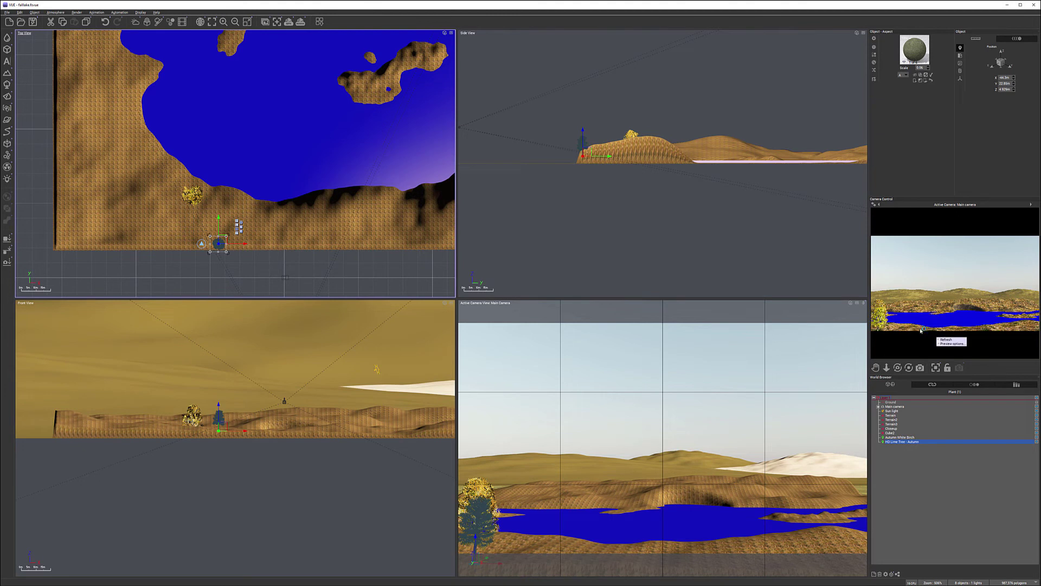
Open the Closeup terrain's material and remove the grass plant from the grass eco layer's population
{"action": "left_click", "coordinate": [265, 158]}
{"action": "left_click", "coordinate": [891, 428]}
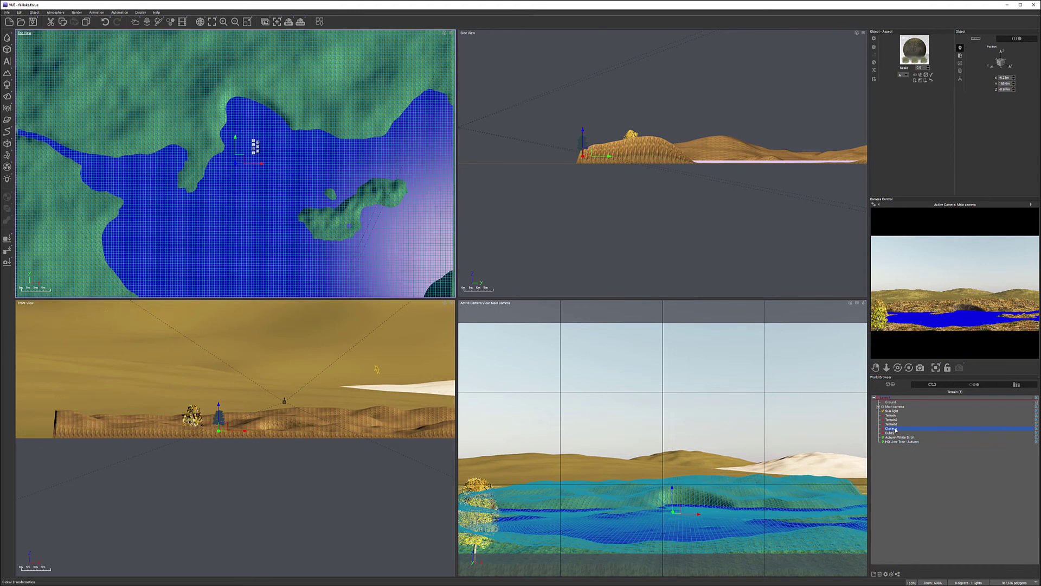
{"action": "double_click", "coordinate": [916, 47]}
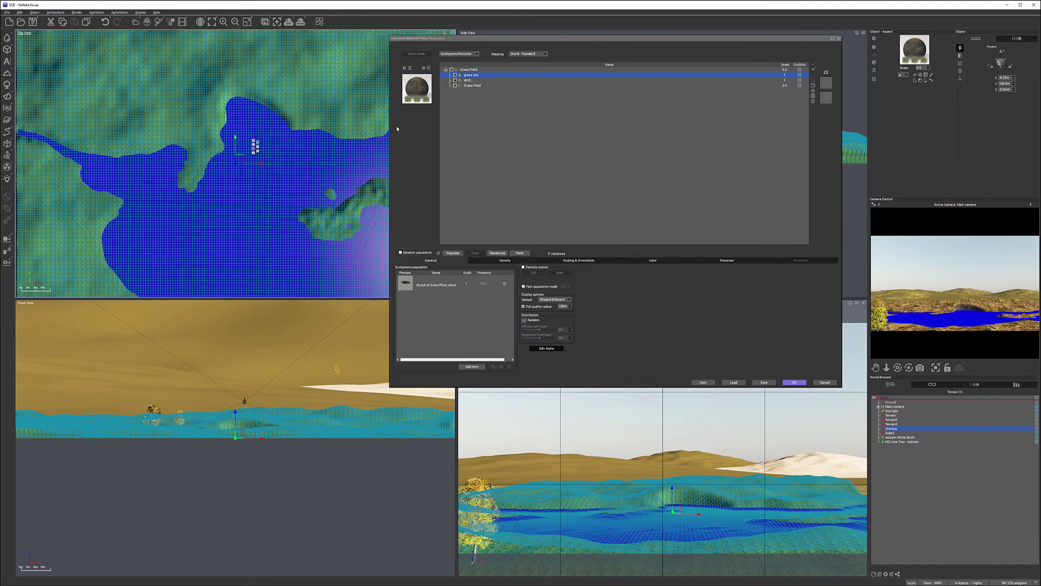
{"action": "left_click", "coordinate": [450, 285]}
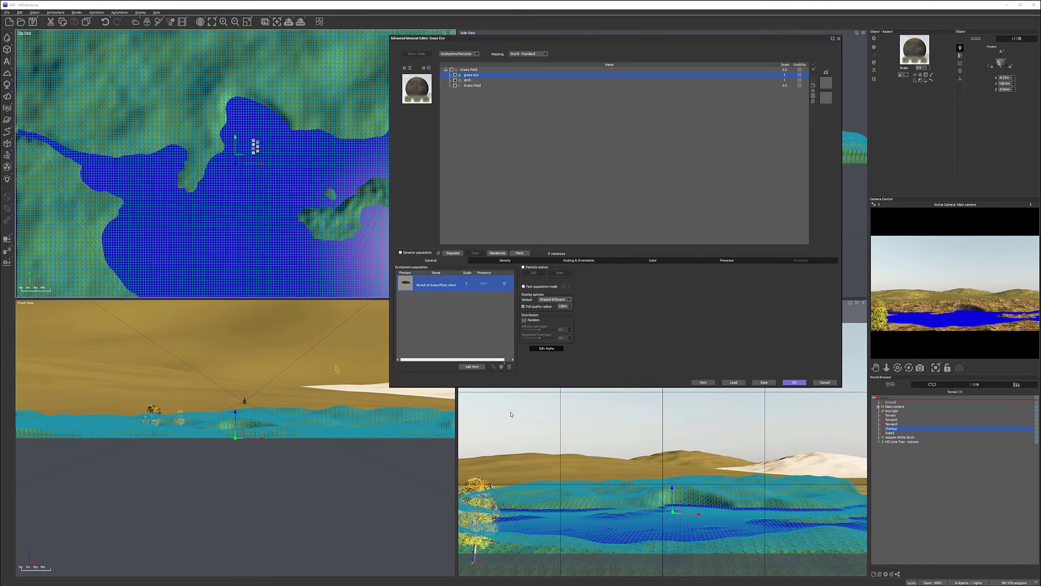
{"action": "left_click", "coordinate": [509, 367]}
Add the autumn Lime Tree and the Large European Ash - Autumn to the grass eco layer's population
{"action": "left_click", "coordinate": [471, 366]}
{"action": "left_click", "coordinate": [488, 375]}
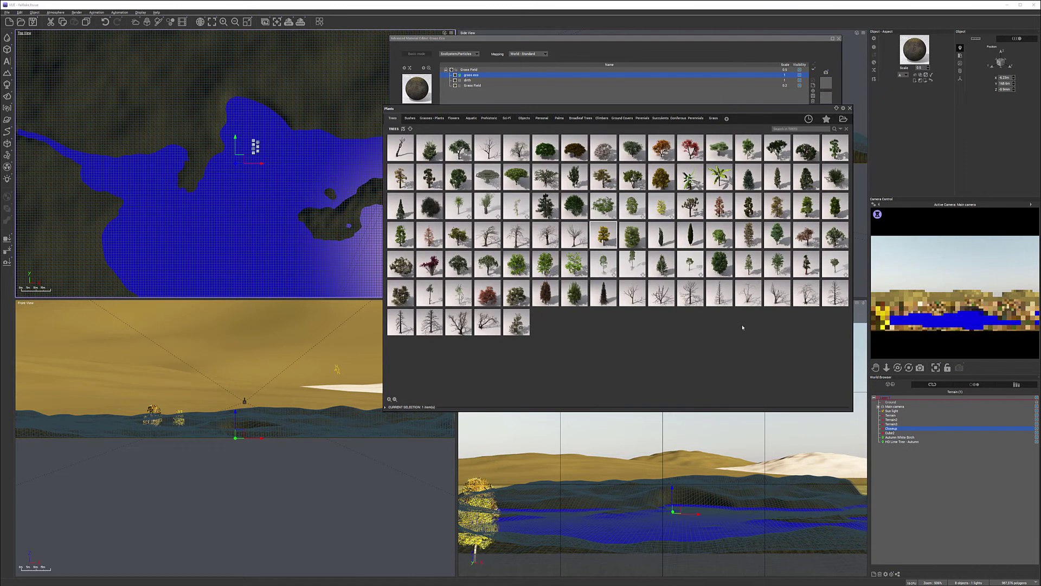
{"action": "double_click", "coordinate": [610, 237]}
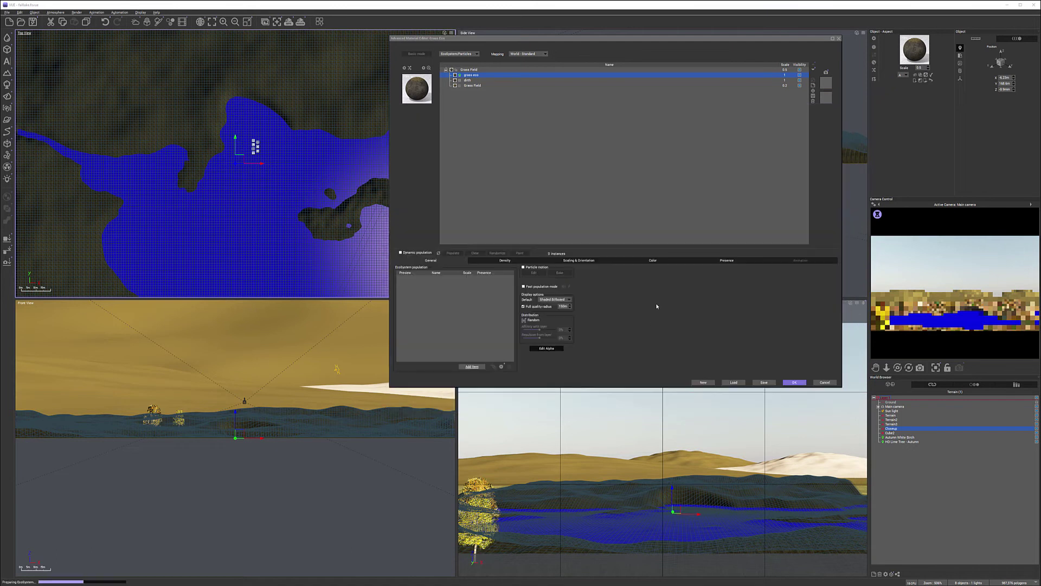
{"action": "left_click", "coordinate": [472, 367]}
{"action": "left_click", "coordinate": [486, 375]}
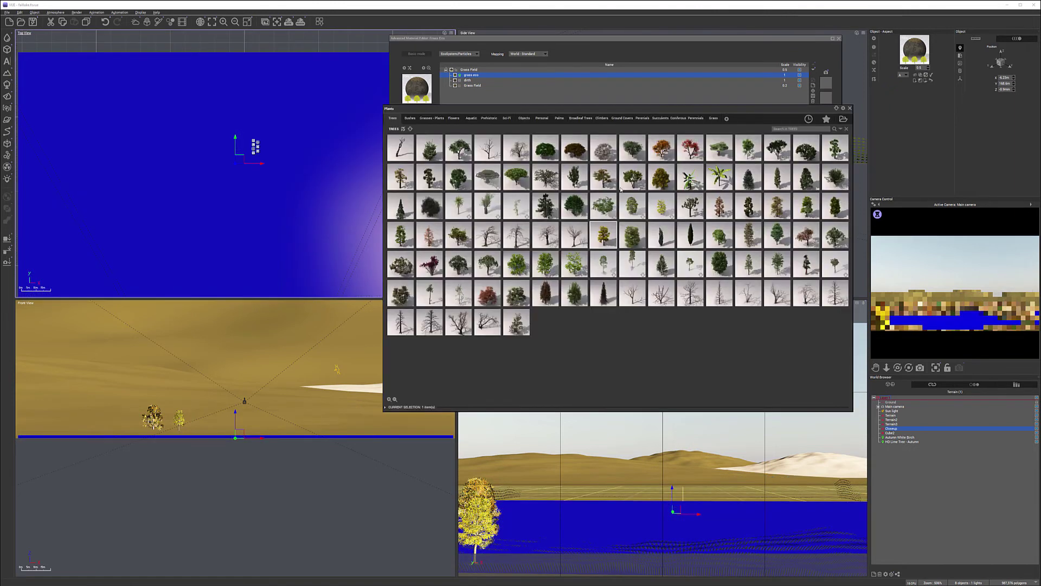
{"action": "double_click", "coordinate": [430, 234]}
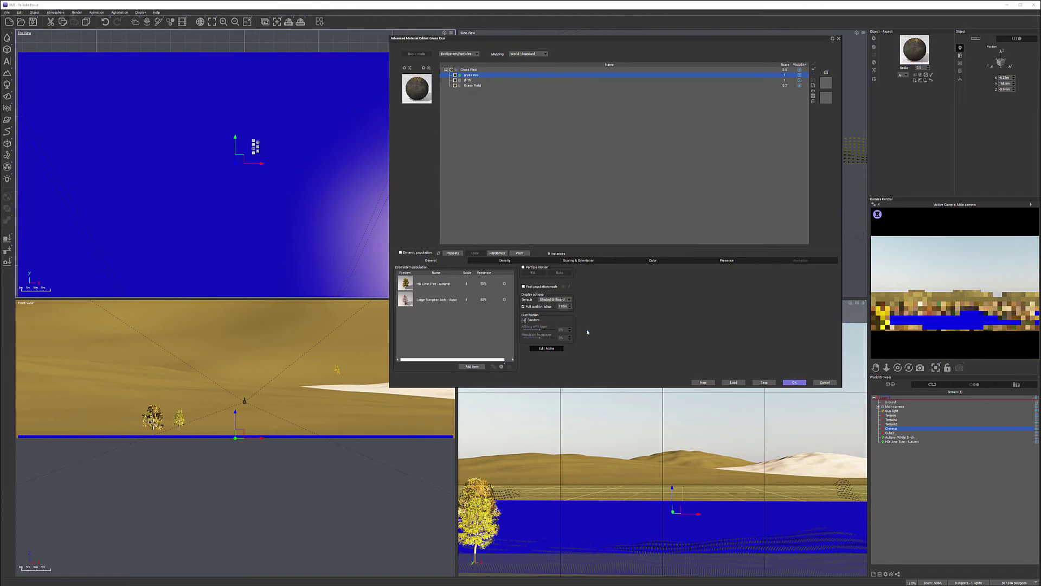
Add Alder - Autumn and Autumn White Birch to the EcoSystem population
{"action": "left_click", "coordinate": [486, 374]}
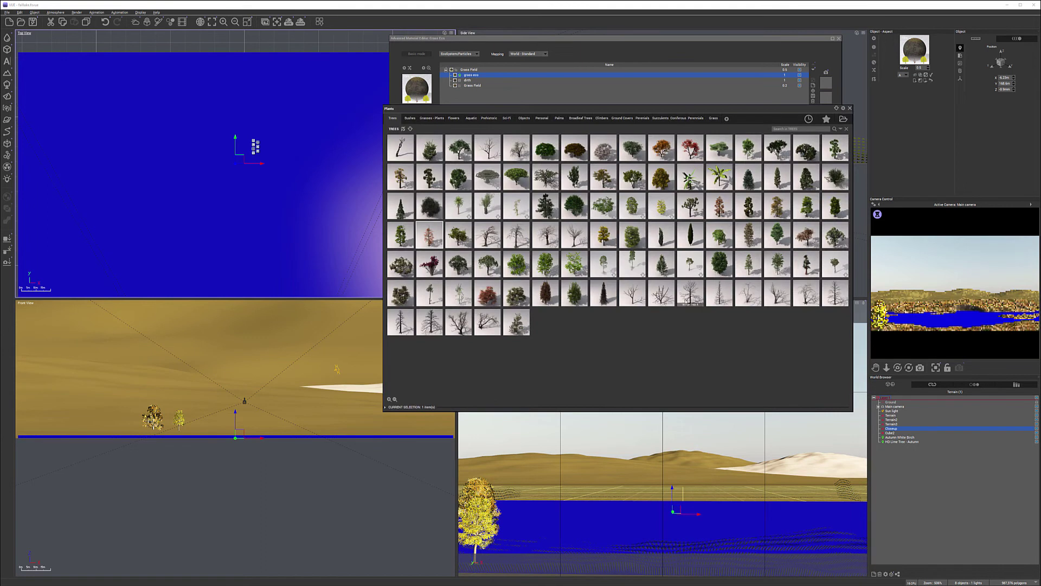
{"action": "double_click", "coordinate": [609, 196]}
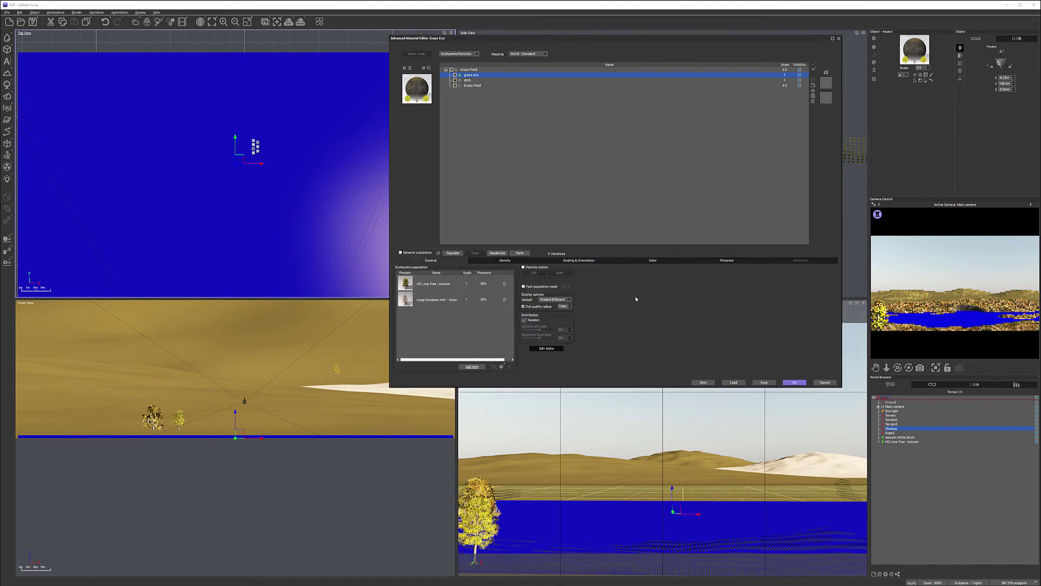
{"action": "left_click", "coordinate": [472, 366]}
{"action": "left_click", "coordinate": [498, 375]}
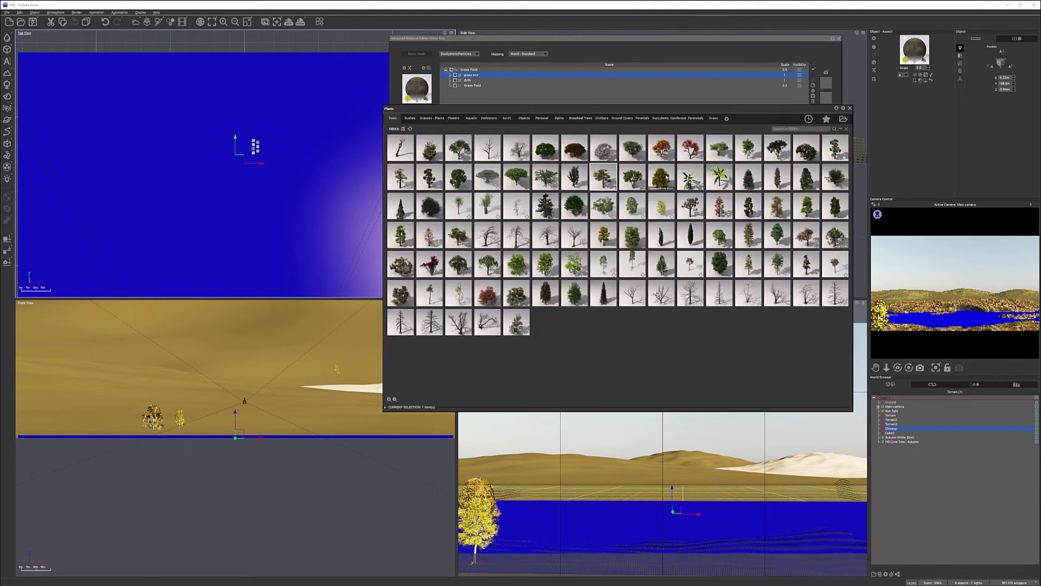
{"action": "double_click", "coordinate": [658, 177]}
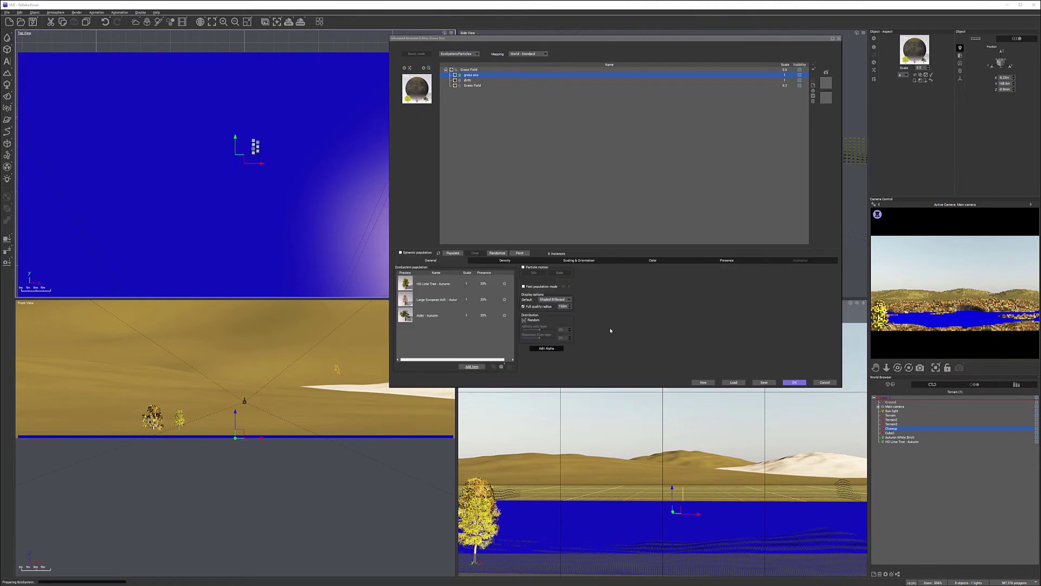
Add Alder - Late Spring and the yellow autumn Large European Ash to the EcoSystem population
{"action": "left_click", "coordinate": [473, 366]}
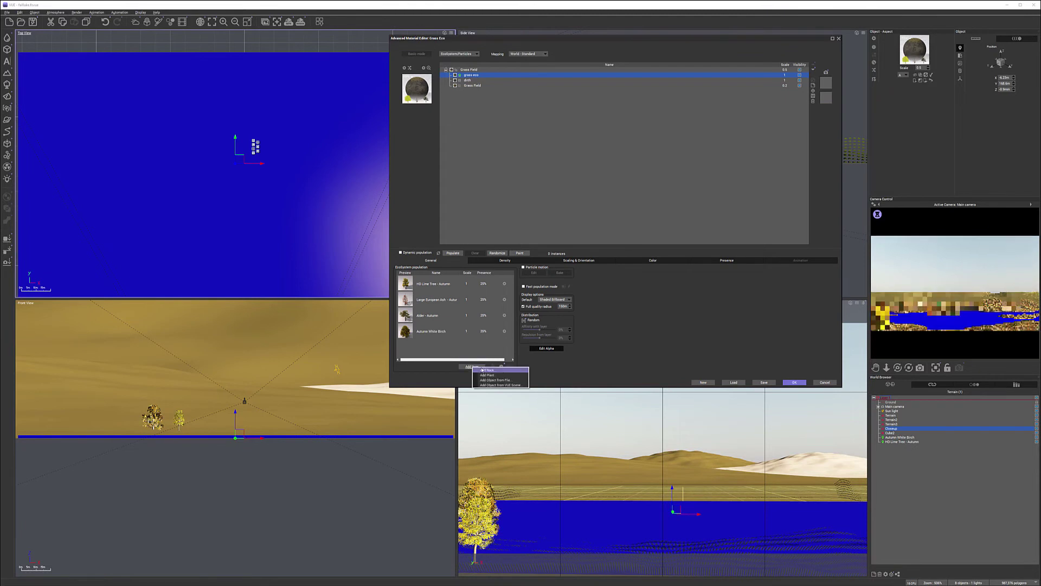
{"action": "left_click", "coordinate": [495, 374]}
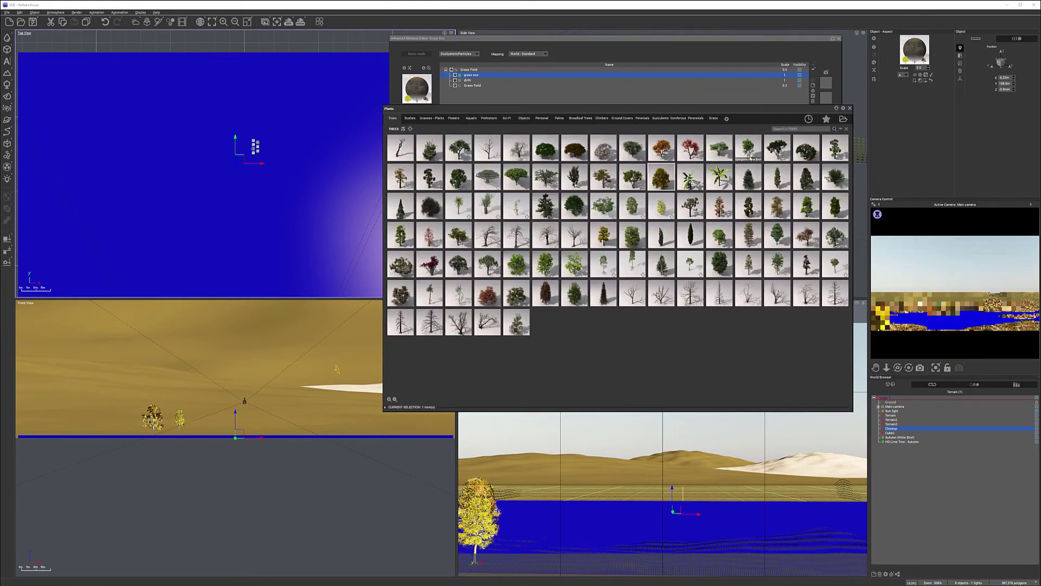
{"action": "mouse_move", "coordinate": [655, 346]}
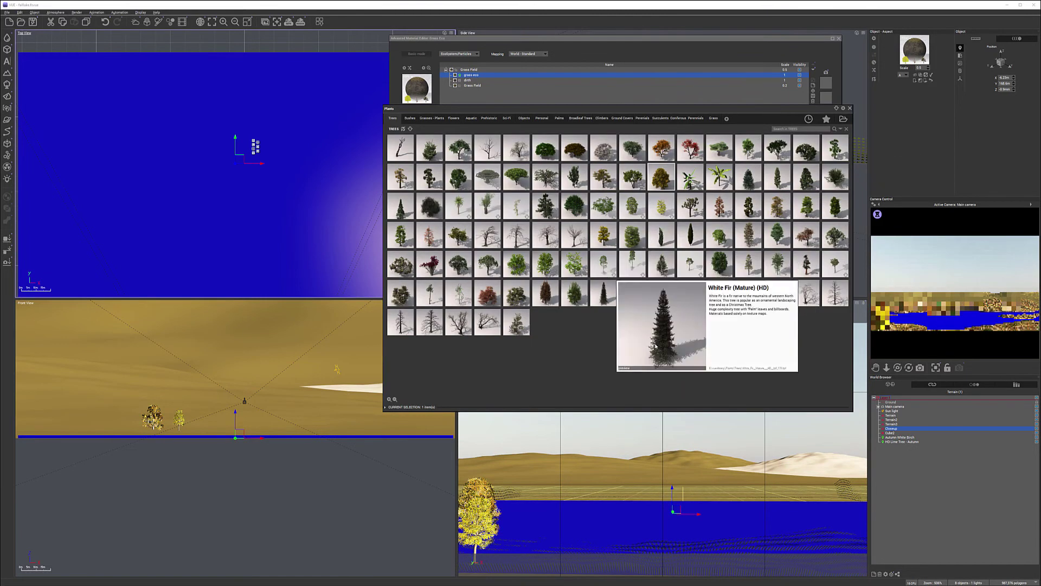
{"action": "double_click", "coordinate": [632, 172]}
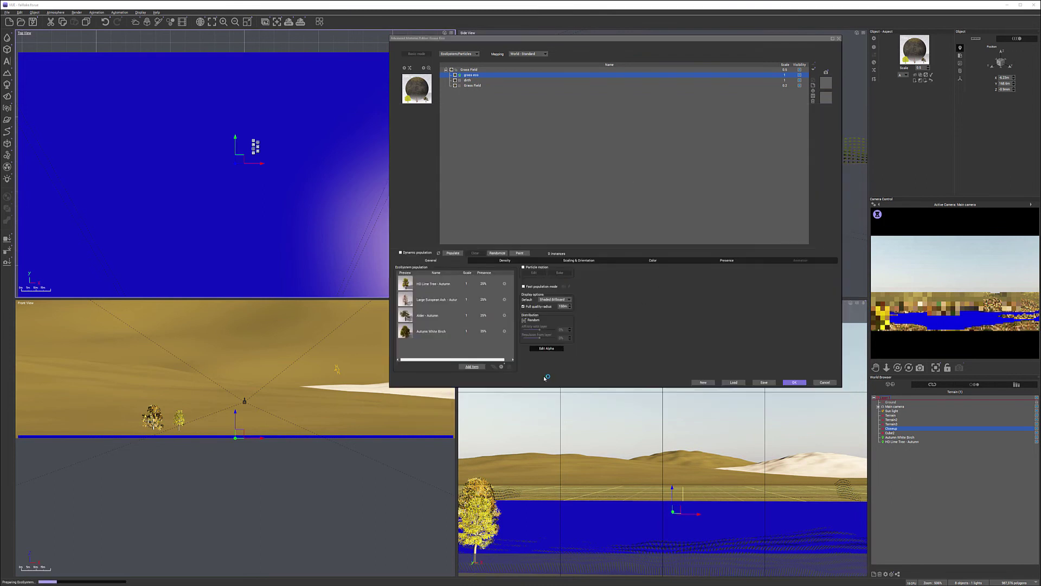
{"action": "left_click", "coordinate": [478, 368]}
{"action": "left_click", "coordinate": [500, 375]}
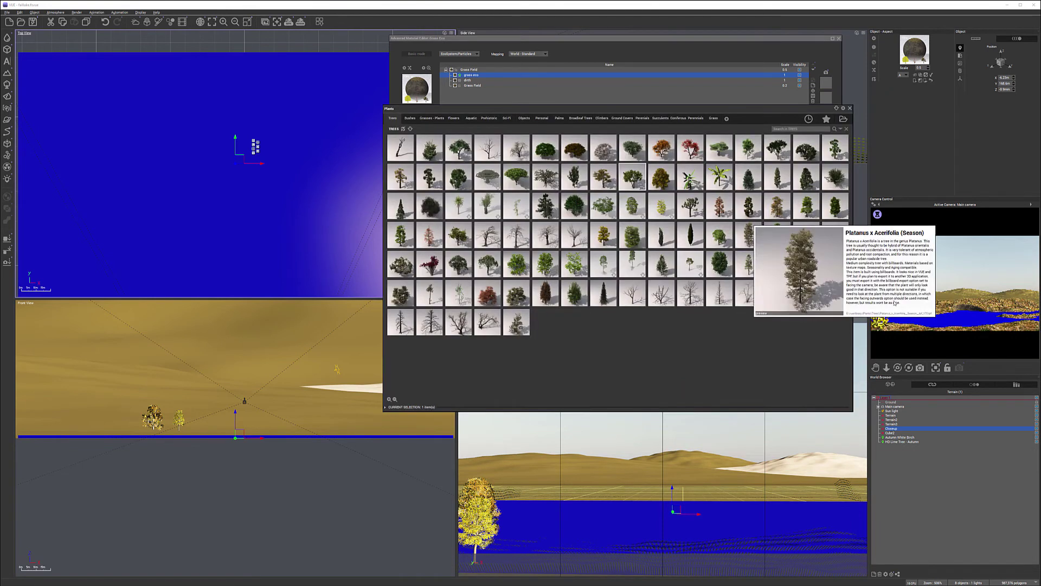
{"action": "mouse_move", "coordinate": [746, 174]}
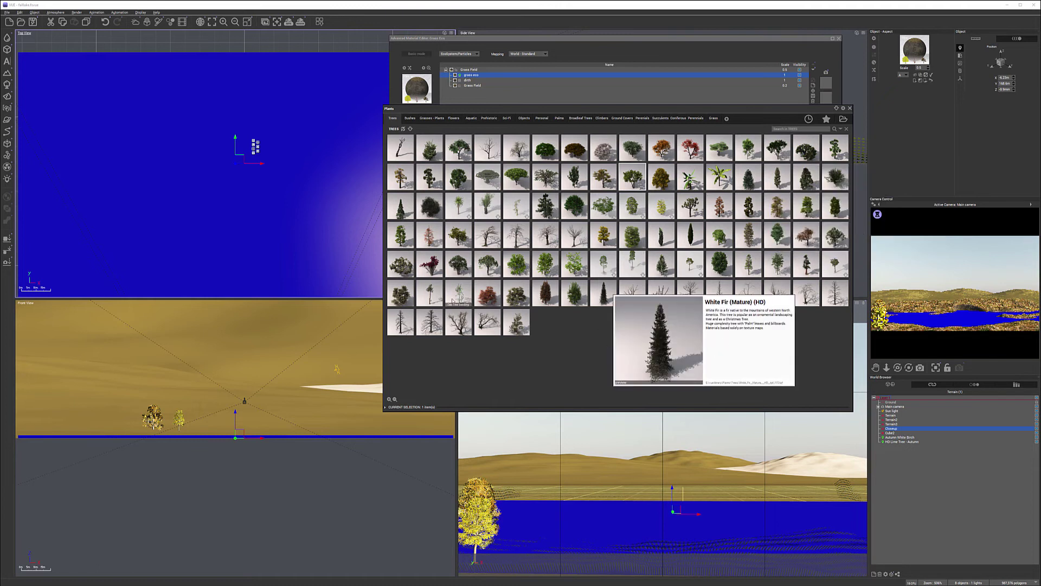
{"action": "mouse_move", "coordinate": [401, 211]}
{"action": "mouse_move", "coordinate": [807, 208]}
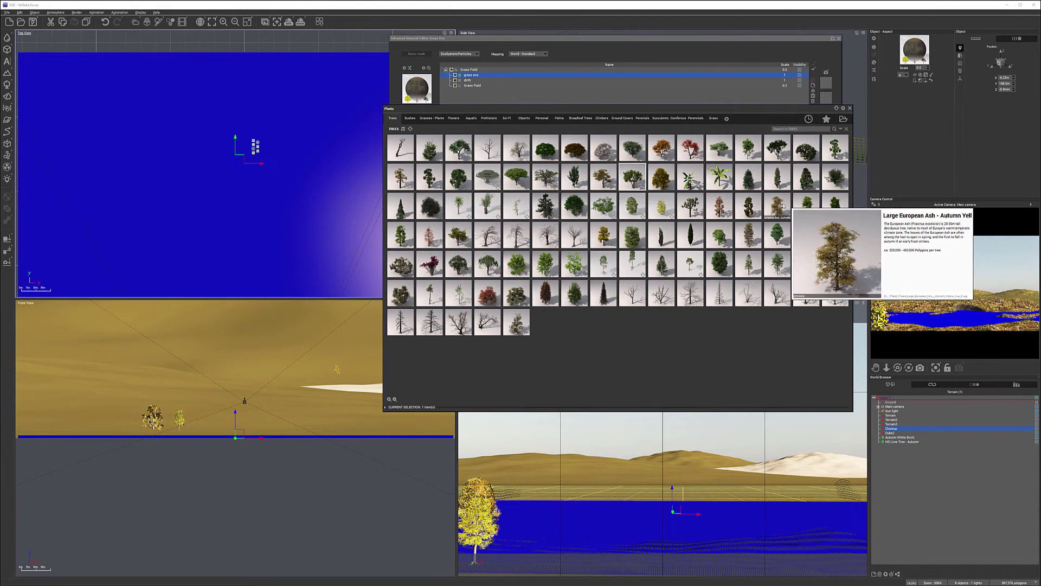
{"action": "double_click", "coordinate": [807, 208]}
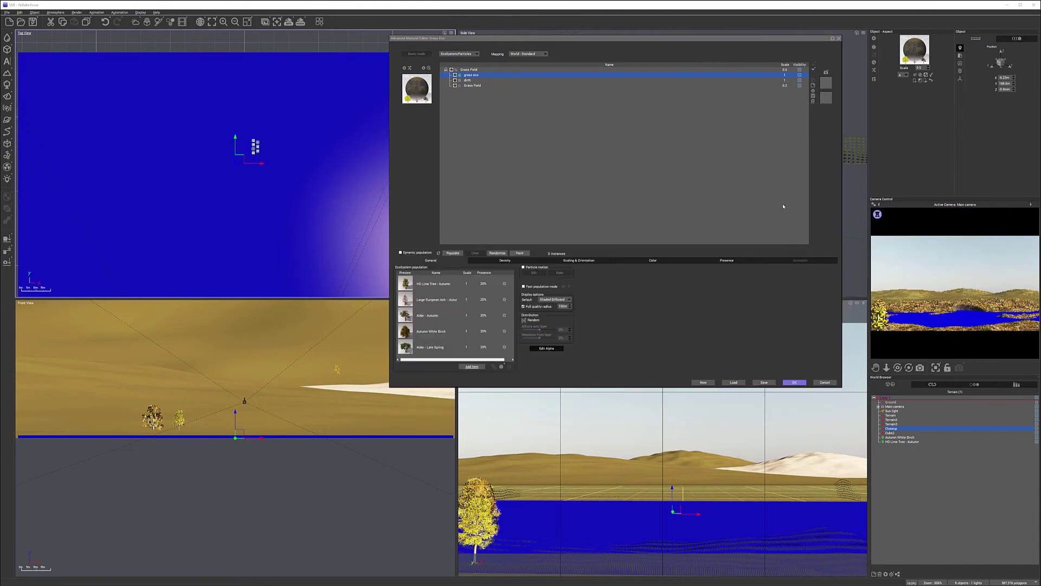
Add a green conifer and a leafless winter tree to the EcoSystem population
{"action": "left_click", "coordinate": [472, 367]}
{"action": "left_click", "coordinate": [488, 375]}
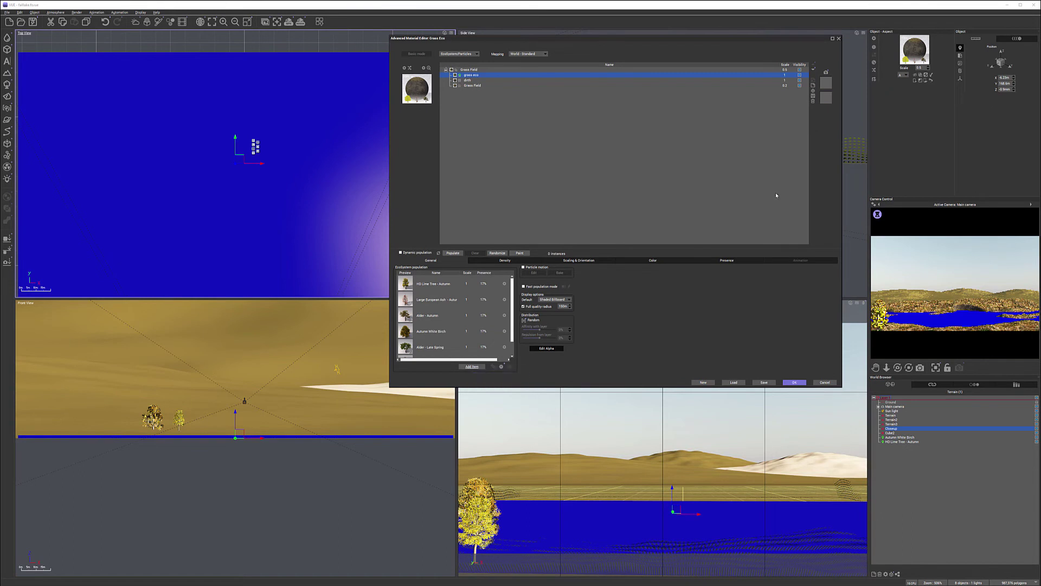
{"action": "double_click", "coordinate": [749, 177]}
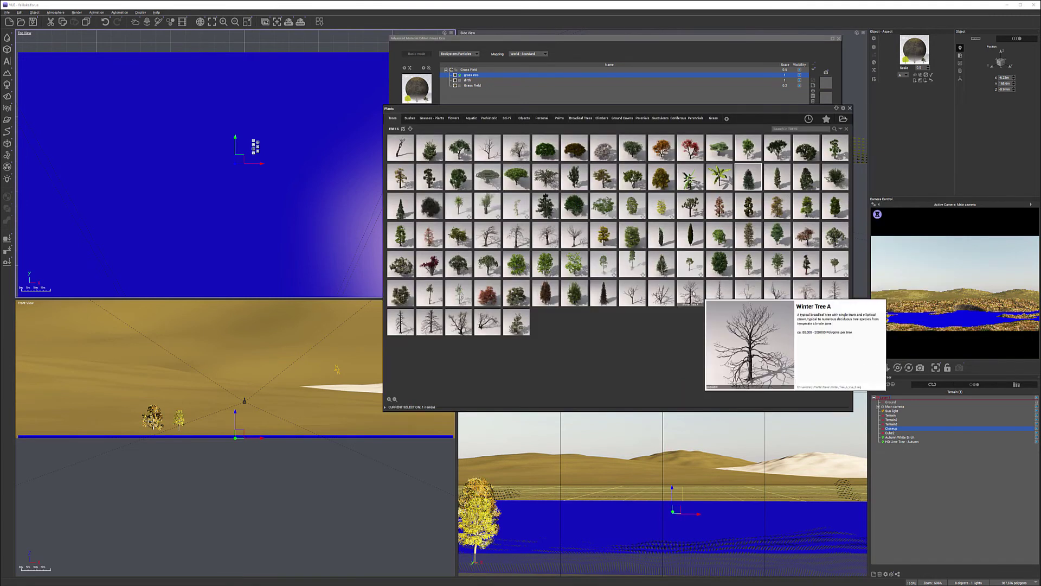
{"action": "double_click", "coordinate": [710, 289]}
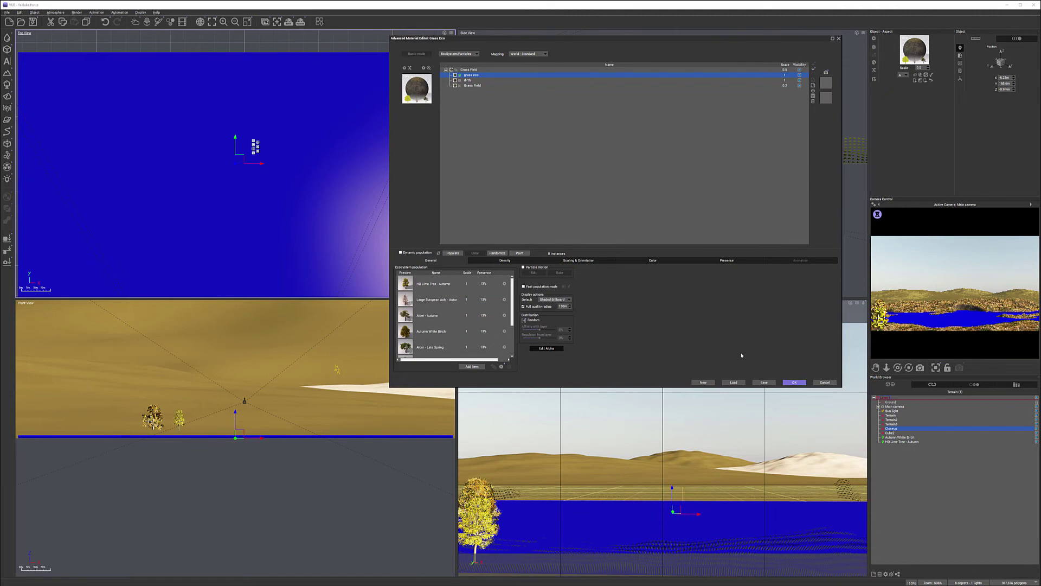
Examine the extents of the lake plane and the background terrain from above
{"action": "scroll", "coordinate": [320, 243], "scroll_direction": "down", "scroll_amount": 5}
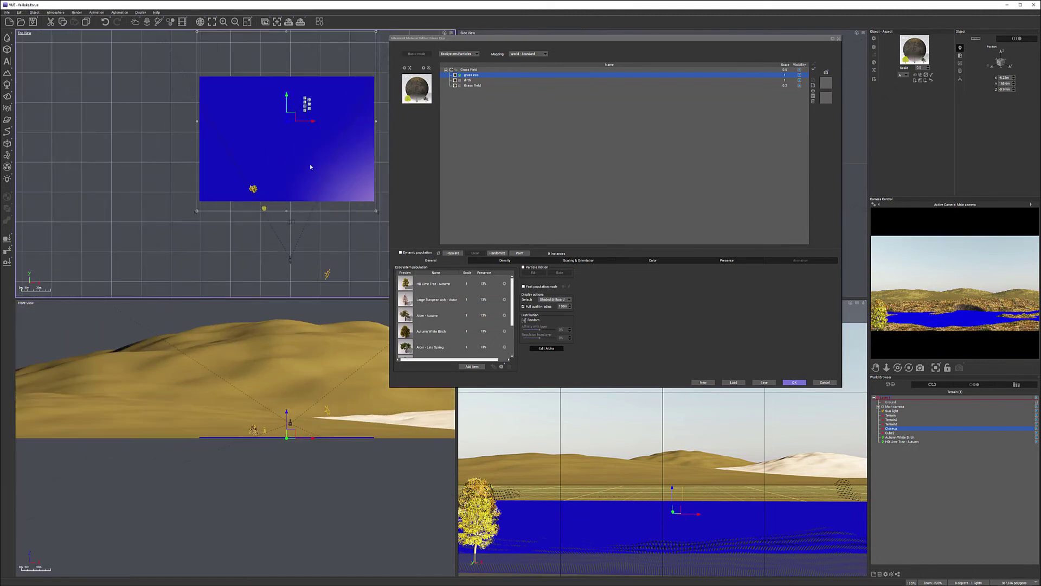
{"action": "scroll", "coordinate": [303, 201], "scroll_direction": "up", "scroll_amount": 2}
{"action": "left_click", "coordinate": [287, 366]}
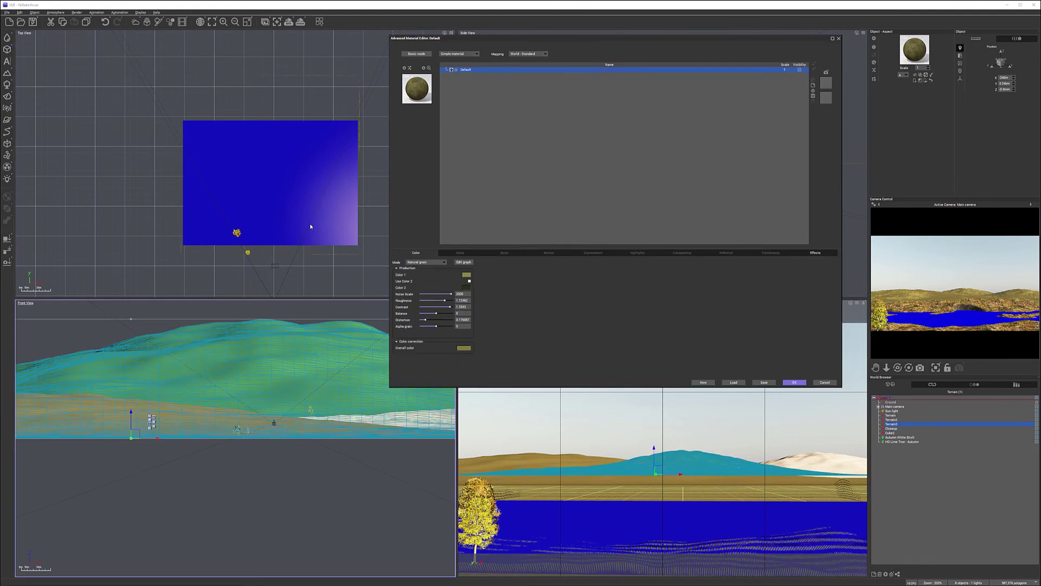
{"action": "left_click", "coordinate": [310, 225]}
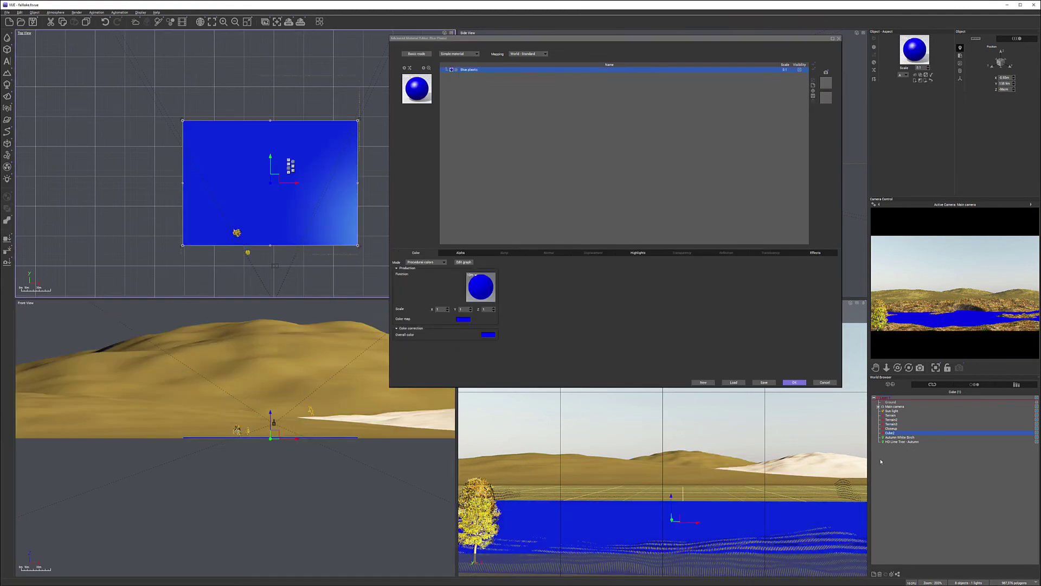
{"action": "left_click", "coordinate": [891, 423]}
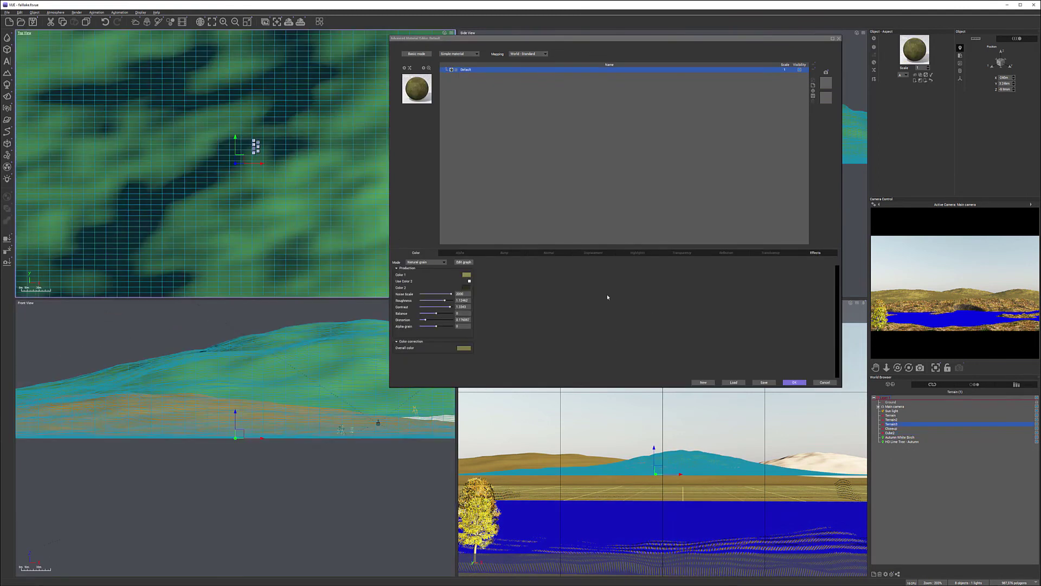
{"action": "scroll", "coordinate": [326, 217], "scroll_direction": "down", "scroll_amount": 8}
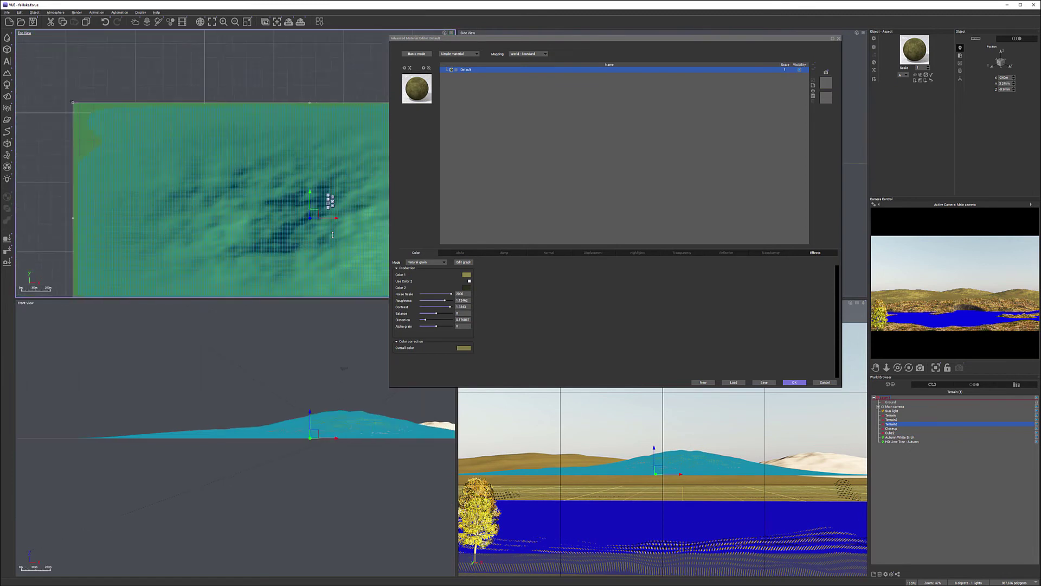
{"action": "right_click_drag", "start_coordinate": [335, 164], "coordinate": [302, 45]}
{"action": "right_click_drag", "start_coordinate": [379, 293], "coordinate": [431, 64]}
Reselect the Closeup terrain and open the EcoPainter for its grass eco layer, ready to paint trees on the near shore
{"action": "left_click", "coordinate": [891, 428]}
{"action": "scroll", "coordinate": [222, 189], "scroll_direction": "up", "scroll_amount": 5}
{"action": "right_click_drag", "start_coordinate": [277, 137], "coordinate": [279, 161]}
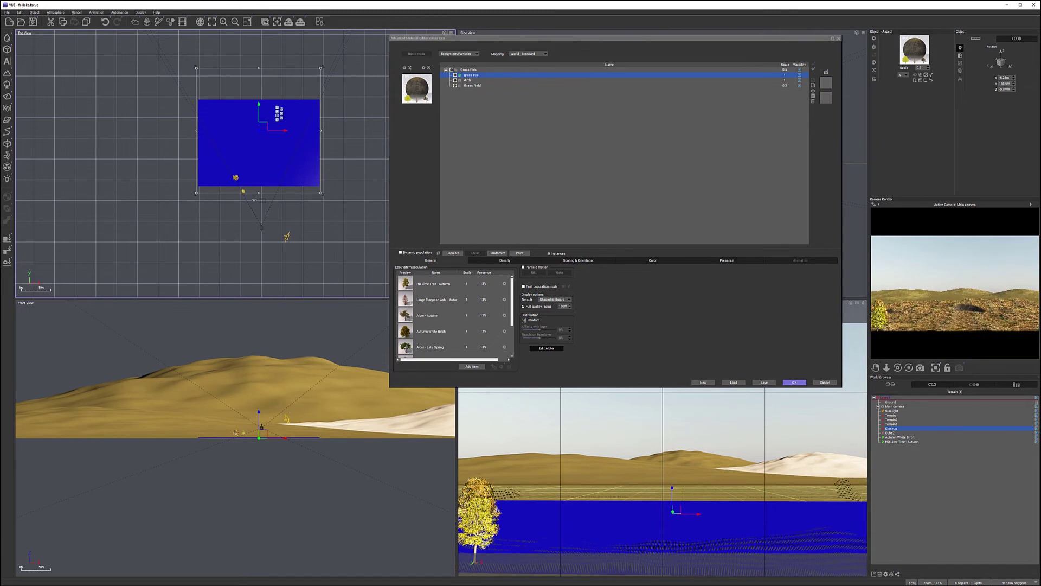
{"action": "scroll", "coordinate": [250, 193], "scroll_direction": "up", "scroll_amount": 3}
{"action": "left_click", "coordinate": [520, 253]}
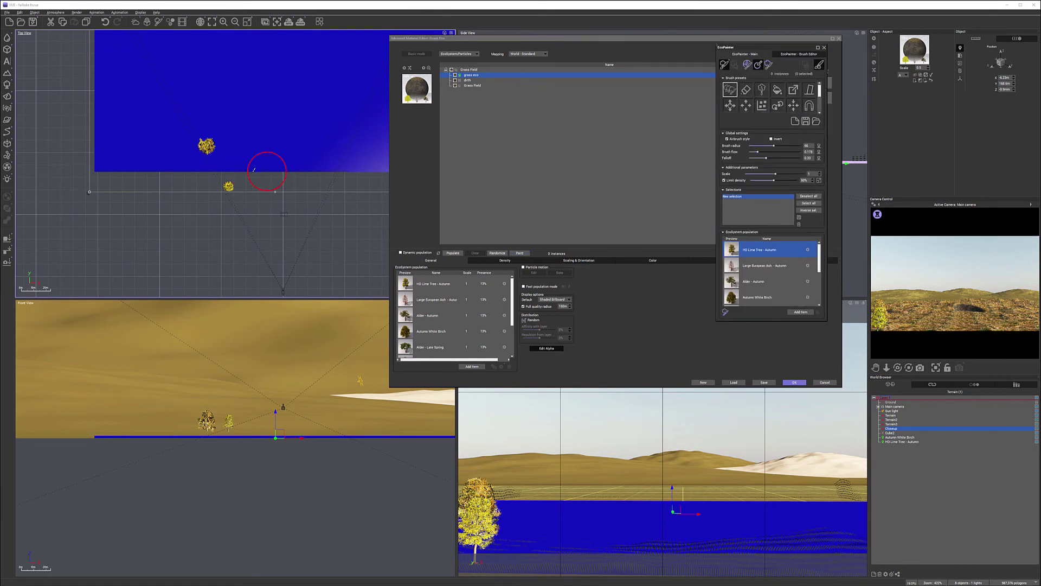
{"action": "scroll", "coordinate": [257, 176], "scroll_direction": "up", "scroll_amount": 3}
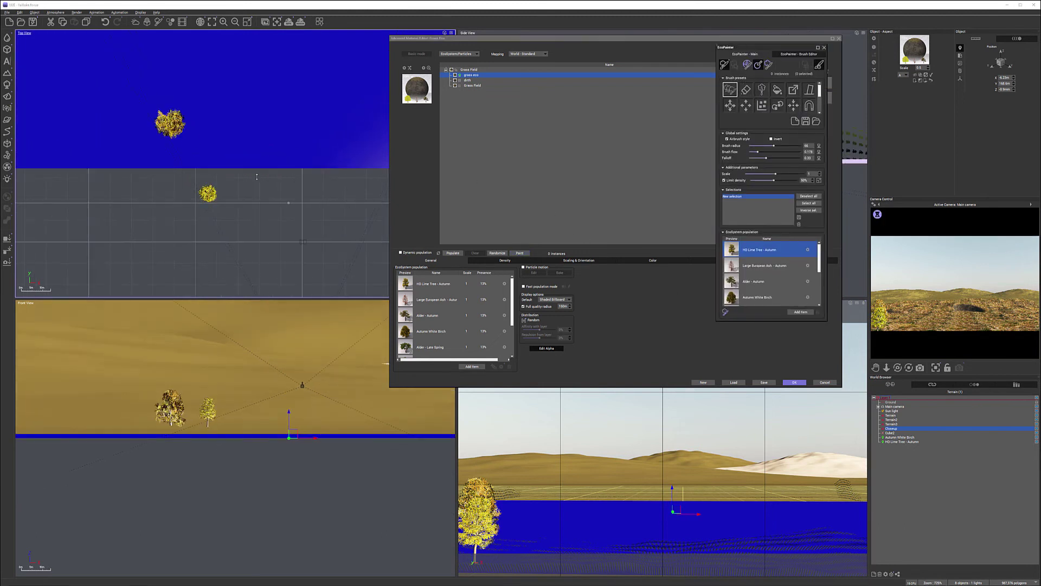
{"action": "scroll", "coordinate": [259, 173], "scroll_direction": "up", "scroll_amount": 2}
{"action": "right_click_drag", "start_coordinate": [292, 184], "coordinate": [255, 219]}
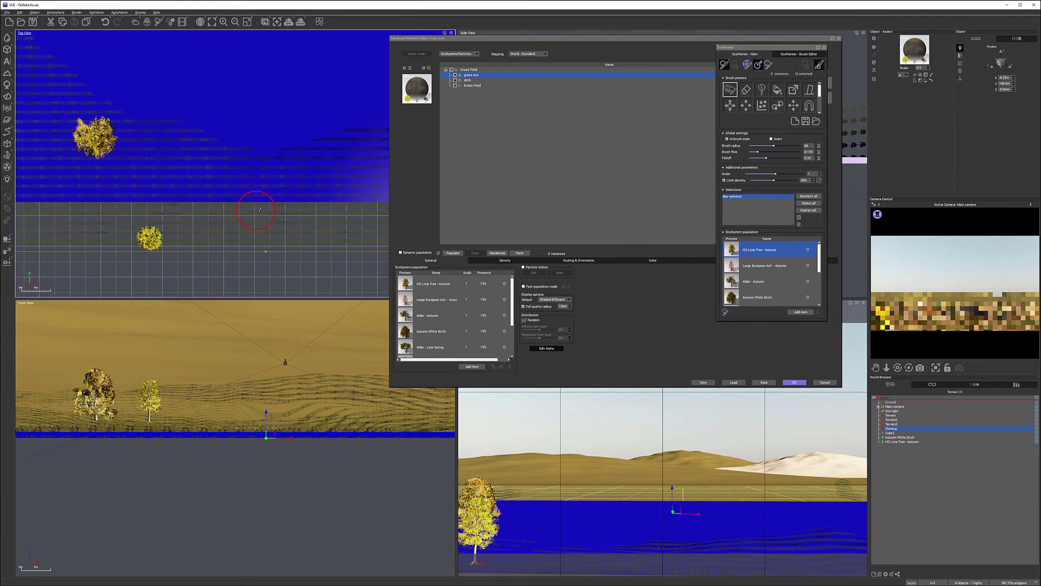
{"action": "scroll", "coordinate": [259, 213], "scroll_direction": "up", "scroll_amount": 6}
{"action": "scroll", "coordinate": [268, 223], "scroll_direction": "down", "scroll_amount": 7}
{"action": "scroll", "coordinate": [268, 226], "scroll_direction": "up", "scroll_amount": 3}
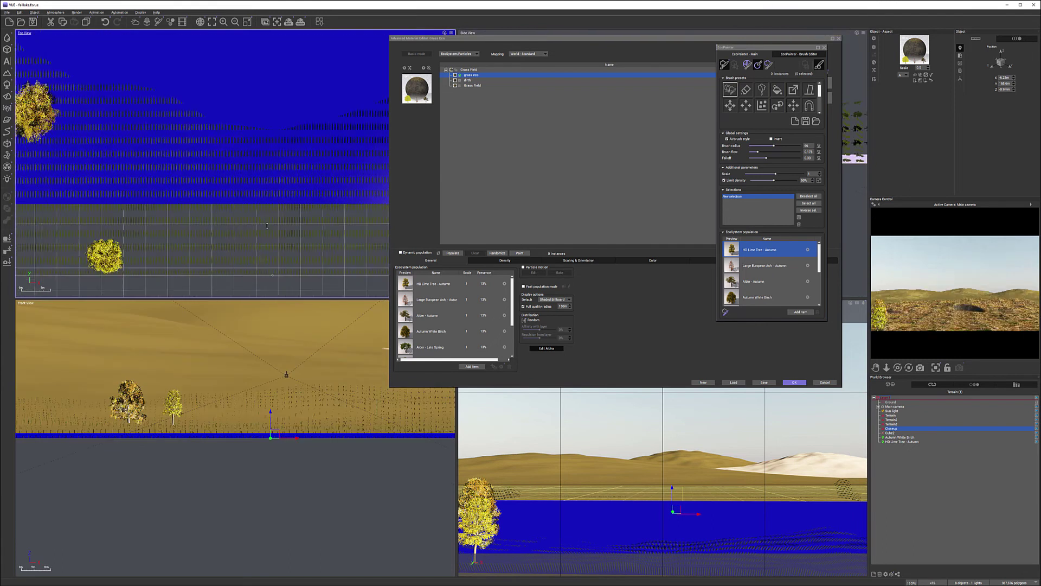
Reopen the Closeup terrain's grass eco layer in the EcoPainter with density limiting turned off
{"action": "scroll", "coordinate": [266, 220], "scroll_direction": "down", "scroll_amount": 1}
{"action": "mouse_move", "coordinate": [294, 210]}
{"action": "right_mouse_down"}
{"action": "mouse_move", "coordinate": [263, 242]}
{"action": "mouse_move", "coordinate": [279, 207]}
{"action": "right_mouse_up"}
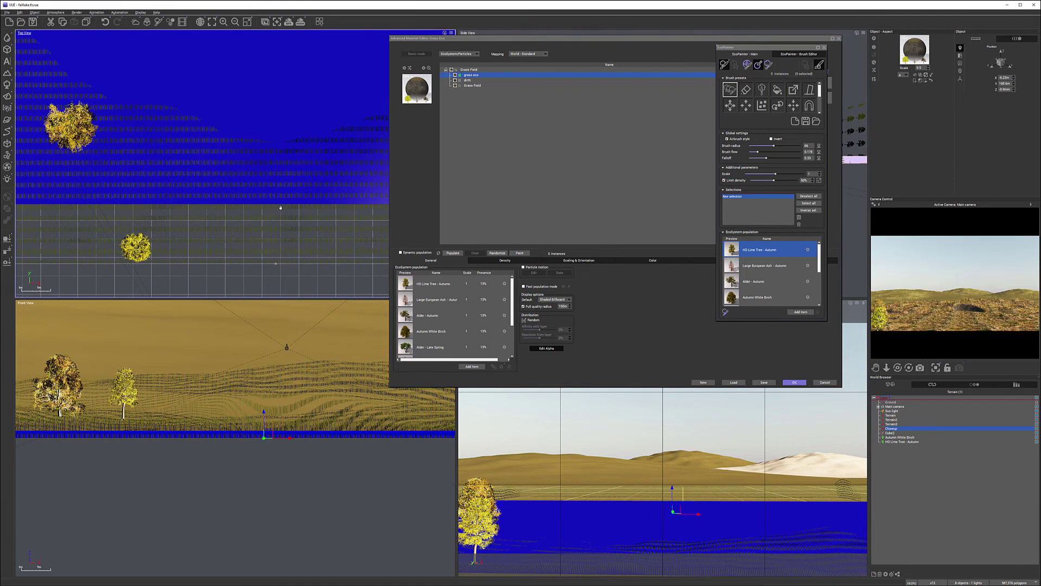
{"action": "left_click", "coordinate": [794, 382]}
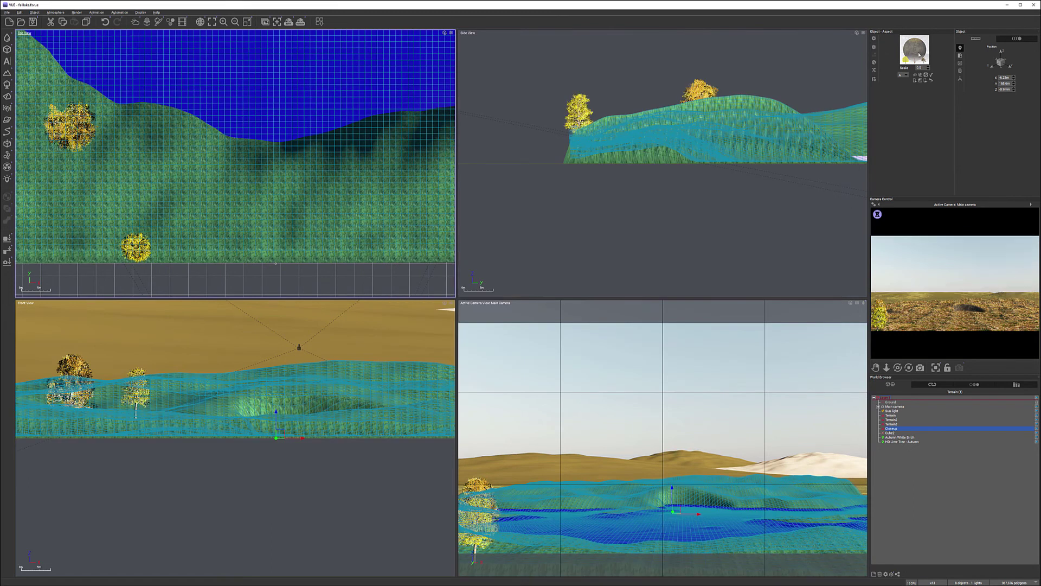
{"action": "scroll", "coordinate": [335, 172], "scroll_direction": "down", "scroll_amount": 2}
{"action": "right_click_drag", "start_coordinate": [335, 172], "coordinate": [309, 196]}
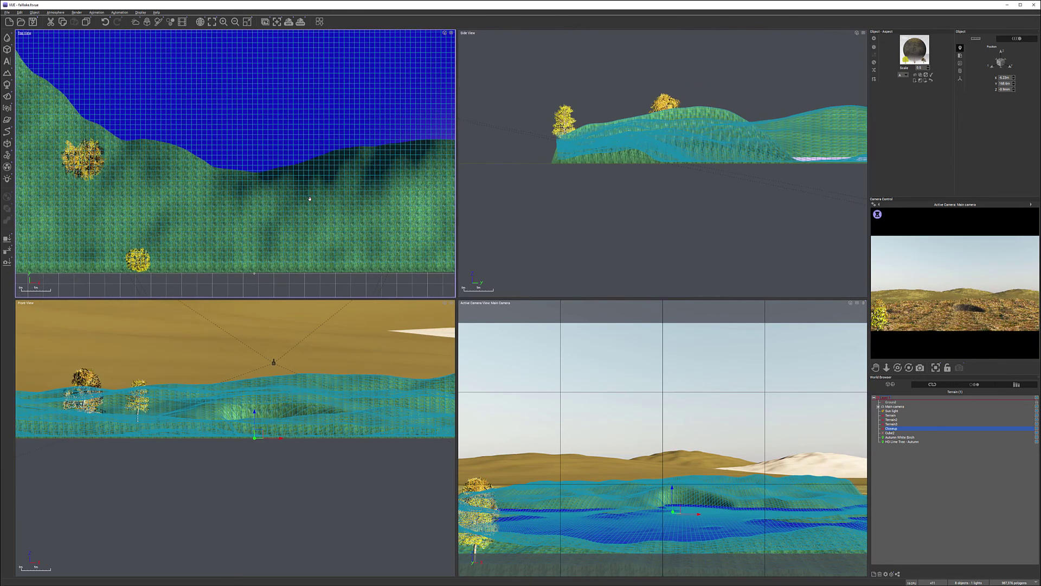
{"action": "double_click", "coordinate": [918, 51]}
{"action": "left_click_drag", "start_coordinate": [617, 40], "coordinate": [732, 19]}
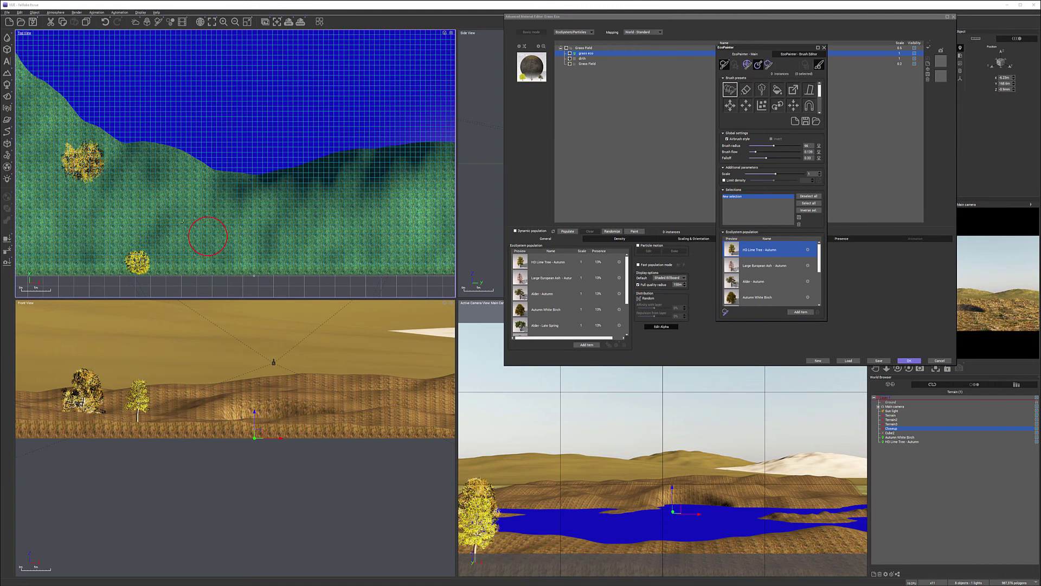
Paint a first cluster of autumn trees on the left end of the near shore
{"action": "left_click", "coordinate": [120, 209]}
{"action": "mouse_move", "coordinate": [117, 162]}
{"action": "left_mouse_down"}
{"action": "mouse_move", "coordinate": [106, 187]}
{"action": "mouse_move", "coordinate": [126, 171]}
{"action": "mouse_move", "coordinate": [119, 200]}
{"action": "mouse_move", "coordinate": [154, 212]}
{"action": "left_mouse_up"}
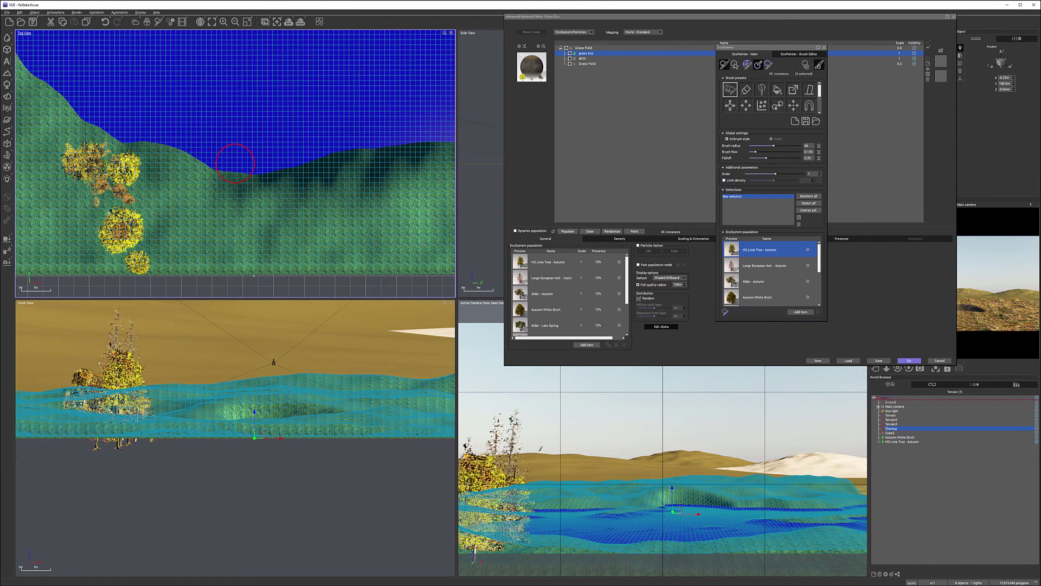
{"action": "scroll", "coordinate": [213, 184], "scroll_direction": "down", "scroll_amount": 8}
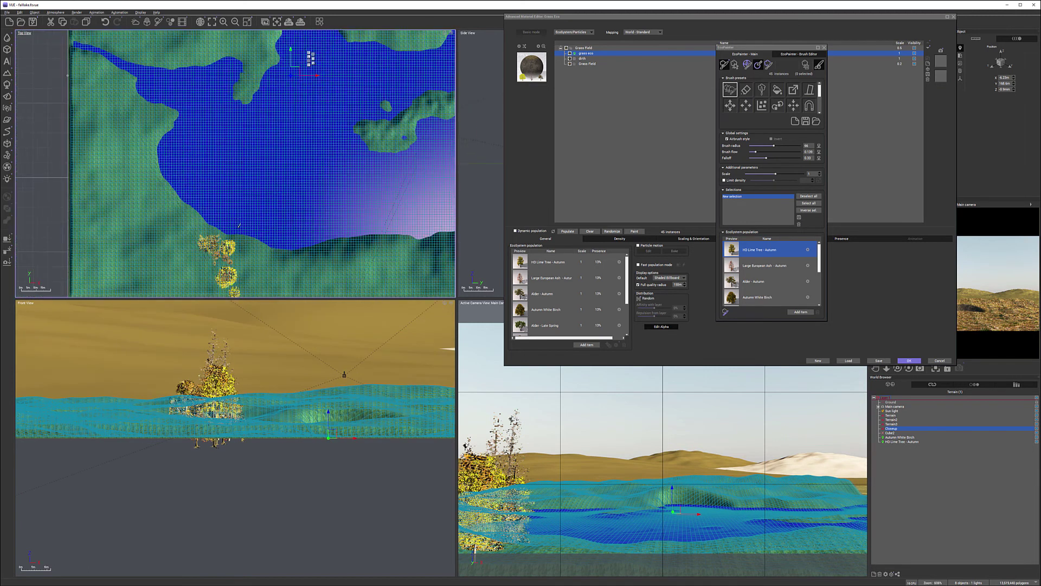
Paint scattered trees across the width of the land behind the lake on the Closeup terrain
{"action": "right_click_drag", "start_coordinate": [259, 222], "coordinate": [264, 257]}
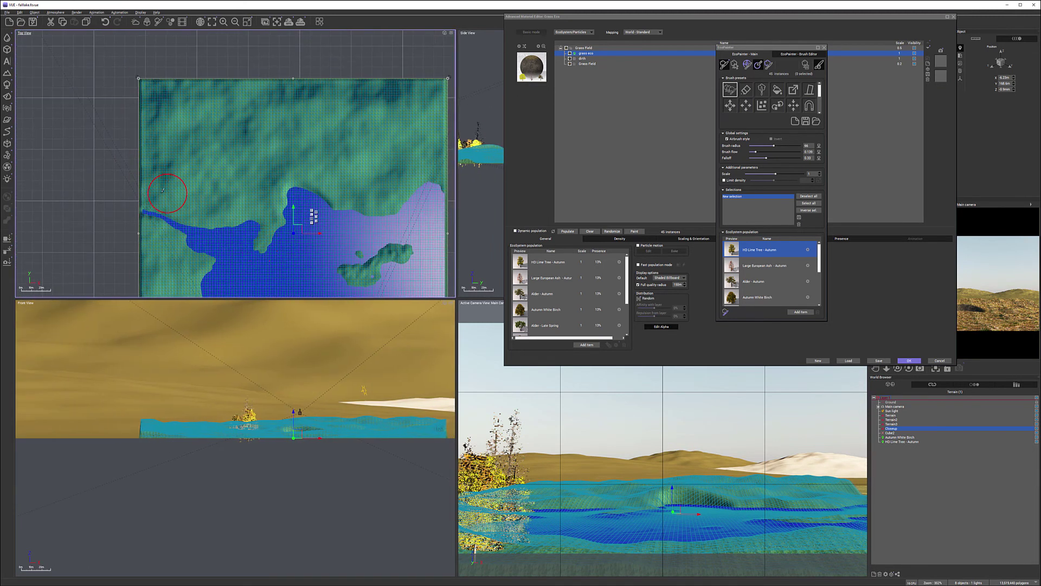
{"action": "left_click", "coordinate": [151, 144]}
{"action": "mouse_move", "coordinate": [151, 144]}
{"action": "left_mouse_down"}
{"action": "mouse_move", "coordinate": [163, 187]}
{"action": "mouse_move", "coordinate": [163, 131]}
{"action": "mouse_move", "coordinate": [152, 138]}
{"action": "mouse_move", "coordinate": [217, 101]}
{"action": "mouse_move", "coordinate": [305, 99]}
{"action": "mouse_move", "coordinate": [179, 105]}
{"action": "left_mouse_up"}
{"action": "right_click_drag", "start_coordinate": [342, 122], "coordinate": [208, 132]}
{"action": "mouse_move", "coordinate": [284, 118]}
{"action": "left_mouse_down"}
{"action": "mouse_move", "coordinate": [227, 124]}
{"action": "mouse_move", "coordinate": [298, 122]}
{"action": "left_mouse_up"}
{"action": "middle_click_drag", "start_coordinate": [298, 122], "coordinate": [342, 75]}
{"action": "mouse_move", "coordinate": [344, 113]}
{"action": "left_mouse_down"}
{"action": "mouse_move", "coordinate": [294, 115]}
{"action": "mouse_move", "coordinate": [312, 140]}
{"action": "mouse_move", "coordinate": [276, 156]}
{"action": "mouse_move", "coordinate": [201, 128]}
{"action": "mouse_move", "coordinate": [170, 162]}
{"action": "mouse_move", "coordinate": [78, 151]}
{"action": "left_mouse_up"}
{"action": "middle_click_drag", "start_coordinate": [78, 150], "coordinate": [172, 163]}
{"action": "mouse_move", "coordinate": [176, 131]}
{"action": "left_mouse_down"}
{"action": "mouse_move", "coordinate": [212, 127]}
{"action": "mouse_move", "coordinate": [168, 147]}
{"action": "mouse_move", "coordinate": [220, 130]}
{"action": "mouse_move", "coordinate": [233, 143]}
{"action": "left_mouse_up"}
{"action": "middle_click_drag", "start_coordinate": [253, 102], "coordinate": [243, 140]}
{"action": "mouse_move", "coordinate": [239, 139]}
{"action": "left_mouse_down"}
{"action": "mouse_move", "coordinate": [259, 157]}
{"action": "mouse_move", "coordinate": [274, 148]}
{"action": "mouse_move", "coordinate": [271, 187]}
{"action": "mouse_move", "coordinate": [235, 163]}
{"action": "left_mouse_up"}
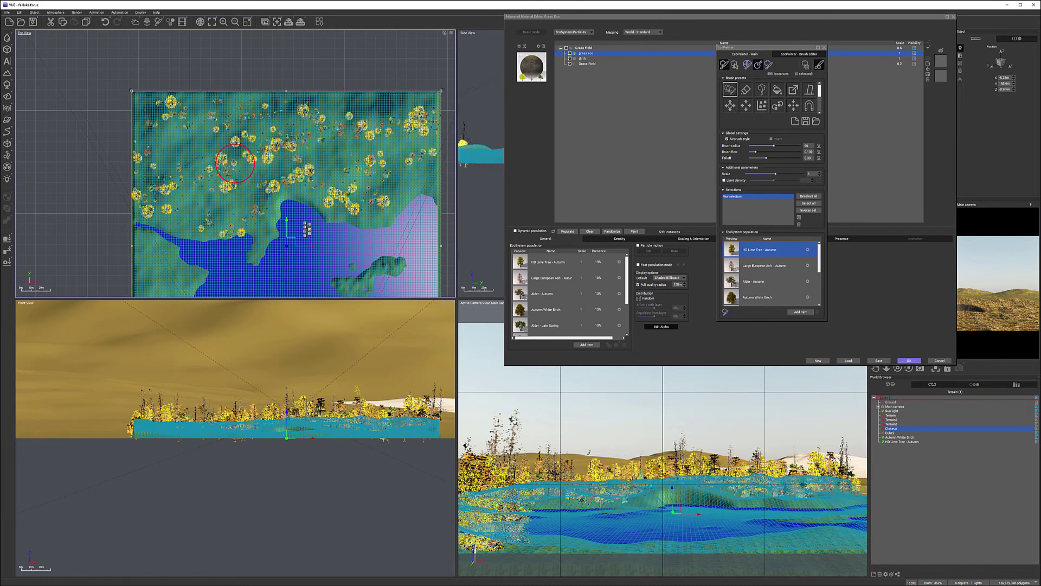
Thicken the tree cover behind the lake, especially toward the terrain's left and right edges
{"action": "right_click_drag", "start_coordinate": [198, 113], "coordinate": [225, 147]}
{"action": "left_click_drag", "start_coordinate": [193, 163], "coordinate": [158, 237]}
{"action": "right_click_drag", "start_coordinate": [287, 206], "coordinate": [160, 189]}
{"action": "mouse_move", "coordinate": [339, 160]}
{"action": "left_mouse_down"}
{"action": "mouse_move", "coordinate": [329, 162]}
{"action": "mouse_move", "coordinate": [335, 120]}
{"action": "left_mouse_up"}
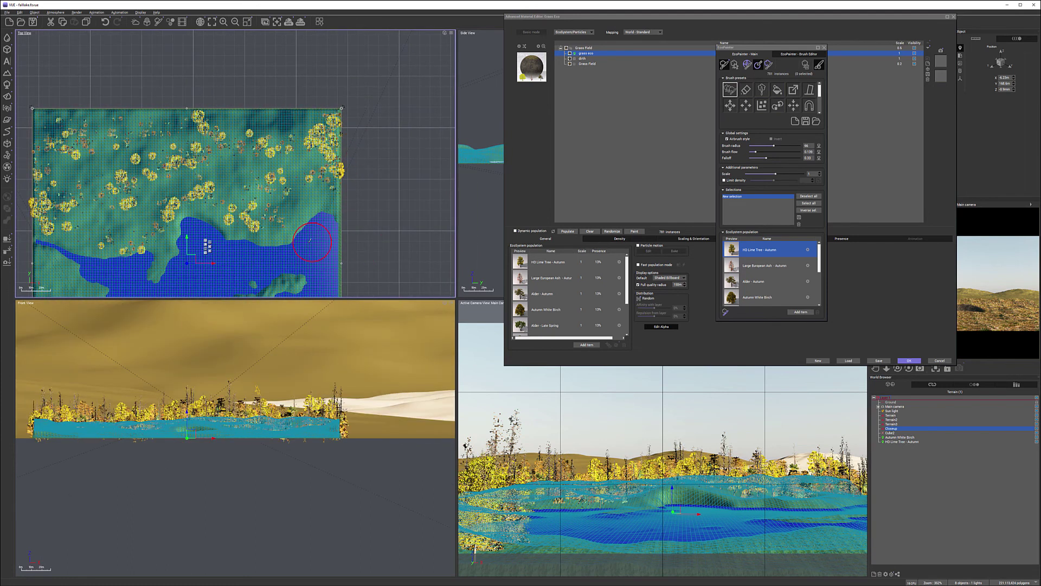
{"action": "right_click_drag", "start_coordinate": [234, 217], "coordinate": [292, 208]}
{"action": "scroll", "coordinate": [204, 123], "scroll_direction": "up", "scroll_amount": 4}
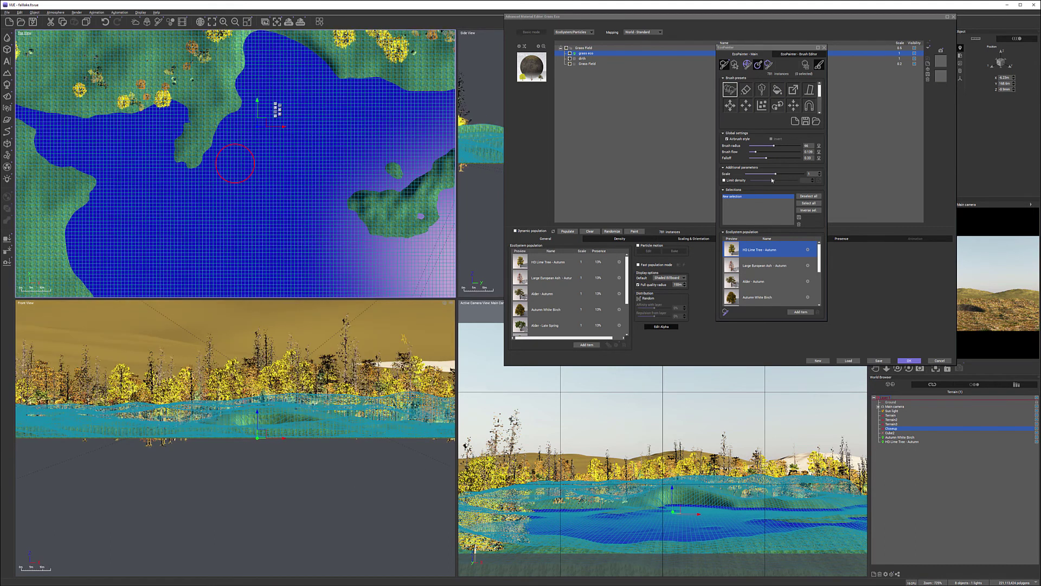
Reduce the brush scale and paint smaller trees on the peninsula and along the shore of the adjoining bay
{"action": "left_click_drag", "start_coordinate": [783, 173], "coordinate": [773, 173]}
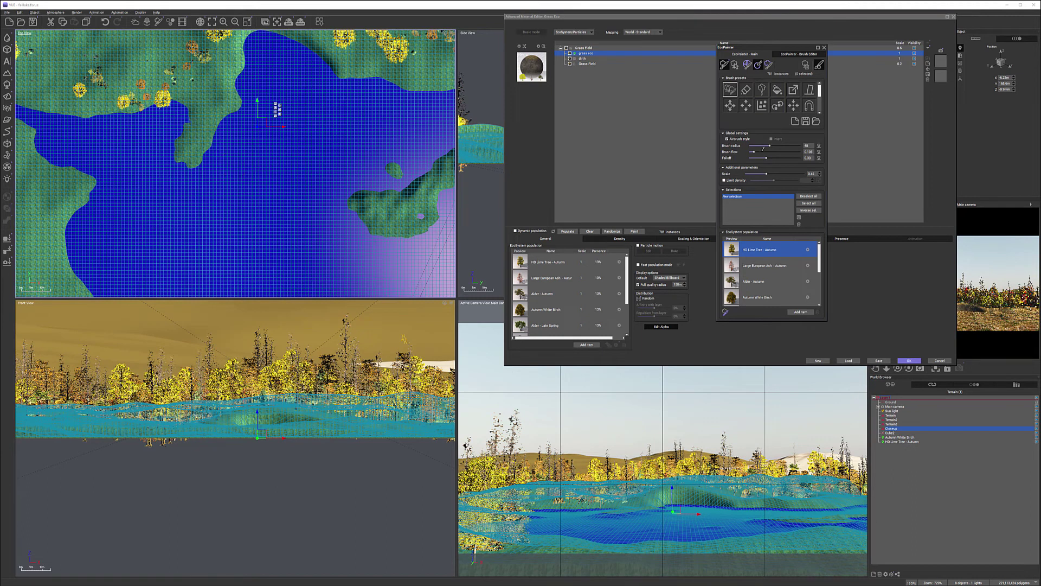
{"action": "left_click_drag", "start_coordinate": [195, 142], "coordinate": [221, 86]}
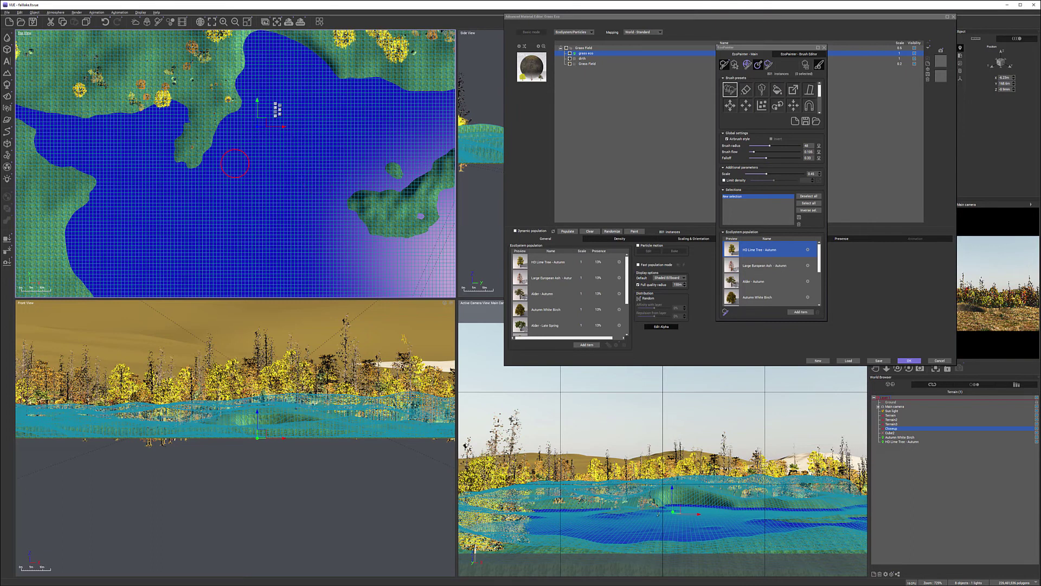
{"action": "middle_click_drag", "start_coordinate": [331, 181], "coordinate": [277, 201]}
{"action": "mouse_move", "coordinate": [304, 89]}
{"action": "left_mouse_down"}
{"action": "mouse_move", "coordinate": [354, 91]}
{"action": "mouse_move", "coordinate": [404, 54]}
{"action": "mouse_move", "coordinate": [399, 98]}
{"action": "mouse_move", "coordinate": [436, 68]}
{"action": "mouse_move", "coordinate": [385, 100]}
{"action": "mouse_move", "coordinate": [255, 49]}
{"action": "mouse_move", "coordinate": [283, 66]}
{"action": "left_mouse_up"}
{"action": "right_click_drag", "start_coordinate": [283, 65], "coordinate": [317, 102]}
{"action": "mouse_move", "coordinate": [235, 80]}
{"action": "left_mouse_down"}
{"action": "mouse_move", "coordinate": [217, 111]}
{"action": "mouse_move", "coordinate": [258, 80]}
{"action": "left_mouse_up"}
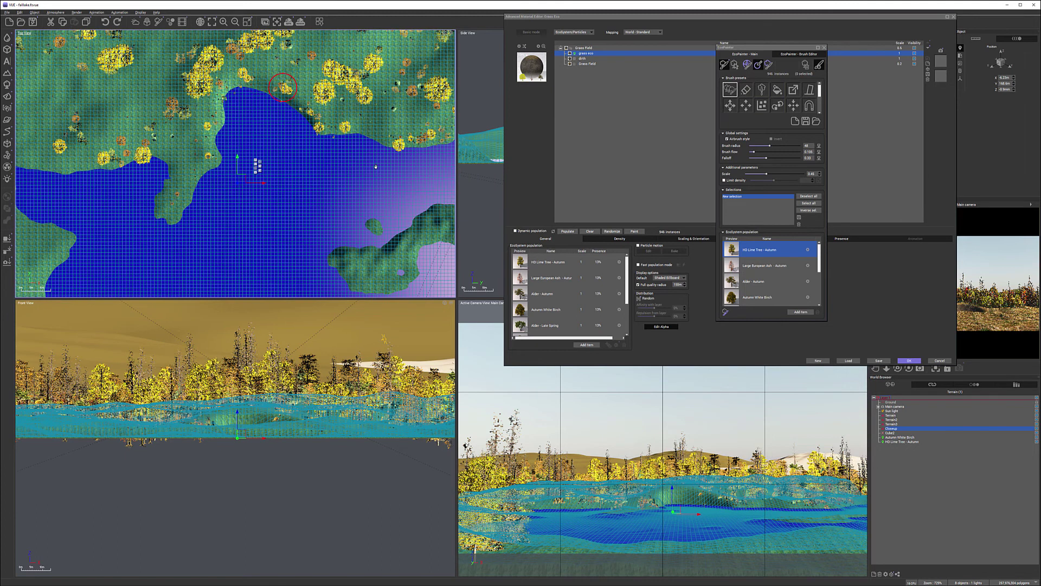
Paint clusters of trees over the island in the lake
{"action": "right_click_drag", "start_coordinate": [378, 161], "coordinate": [318, 65]}
{"action": "mouse_move", "coordinate": [340, 158]}
{"action": "left_mouse_down"}
{"action": "mouse_move", "coordinate": [301, 171]}
{"action": "mouse_move", "coordinate": [335, 169]}
{"action": "mouse_move", "coordinate": [382, 122]}
{"action": "left_mouse_up"}
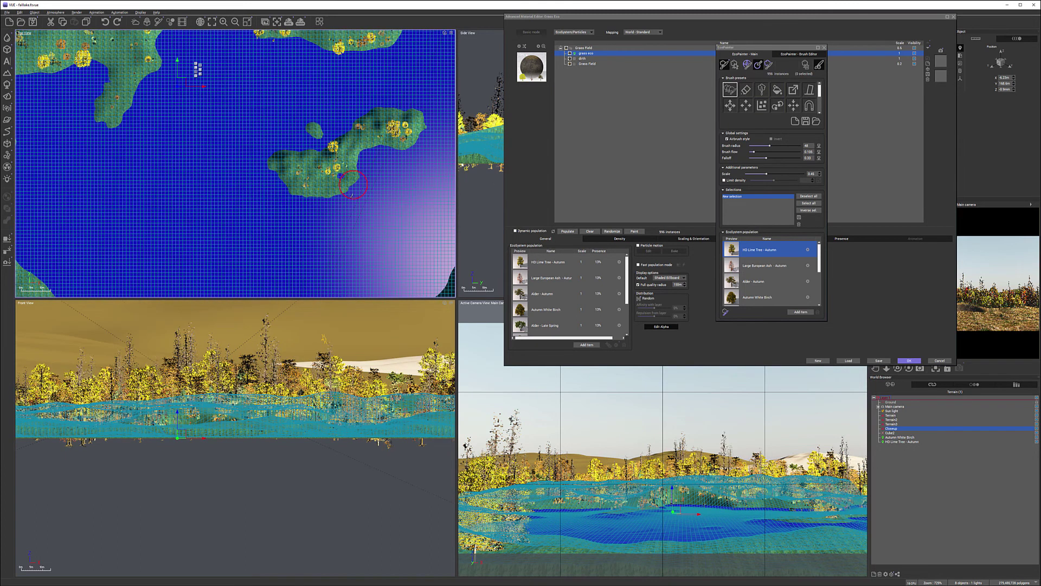
{"action": "right_click_drag", "start_coordinate": [287, 236], "coordinate": [370, 108]}
{"action": "left_click_drag", "start_coordinate": [367, 84], "coordinate": [423, 87]}
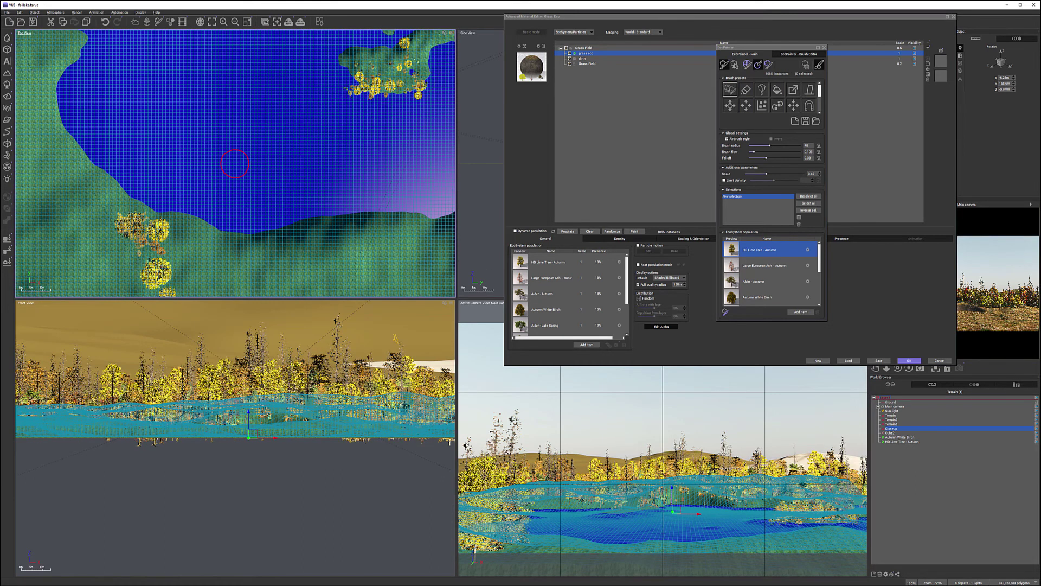
{"action": "middle_click_drag", "start_coordinate": [302, 192], "coordinate": [309, 256]}
{"action": "mouse_move", "coordinate": [367, 141]}
{"action": "left_mouse_down"}
{"action": "mouse_move", "coordinate": [359, 125]}
{"action": "mouse_move", "coordinate": [372, 139]}
{"action": "mouse_move", "coordinate": [402, 136]}
{"action": "left_mouse_up"}
Paint scattered trees along the near shore, extending from the existing cluster toward the right
{"action": "middle_click_drag", "start_coordinate": [386, 202], "coordinate": [372, 55]}
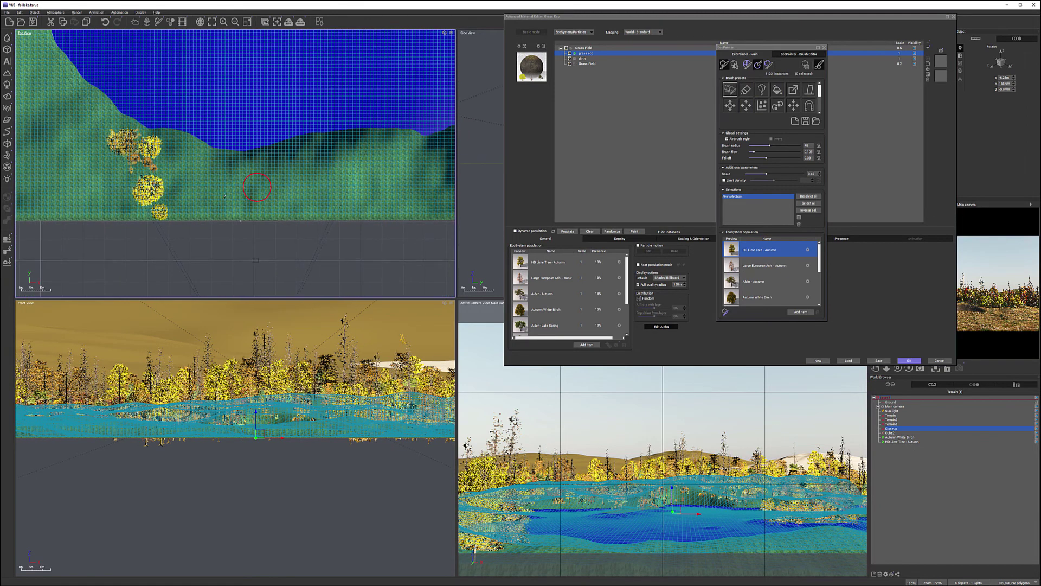
{"action": "mouse_move", "coordinate": [231, 211]}
{"action": "left_mouse_down"}
{"action": "mouse_move", "coordinate": [338, 194]}
{"action": "mouse_move", "coordinate": [368, 159]}
{"action": "mouse_move", "coordinate": [355, 153]}
{"action": "mouse_move", "coordinate": [233, 187]}
{"action": "mouse_move", "coordinate": [176, 152]}
{"action": "mouse_move", "coordinate": [434, 274]}
{"action": "left_mouse_up"}
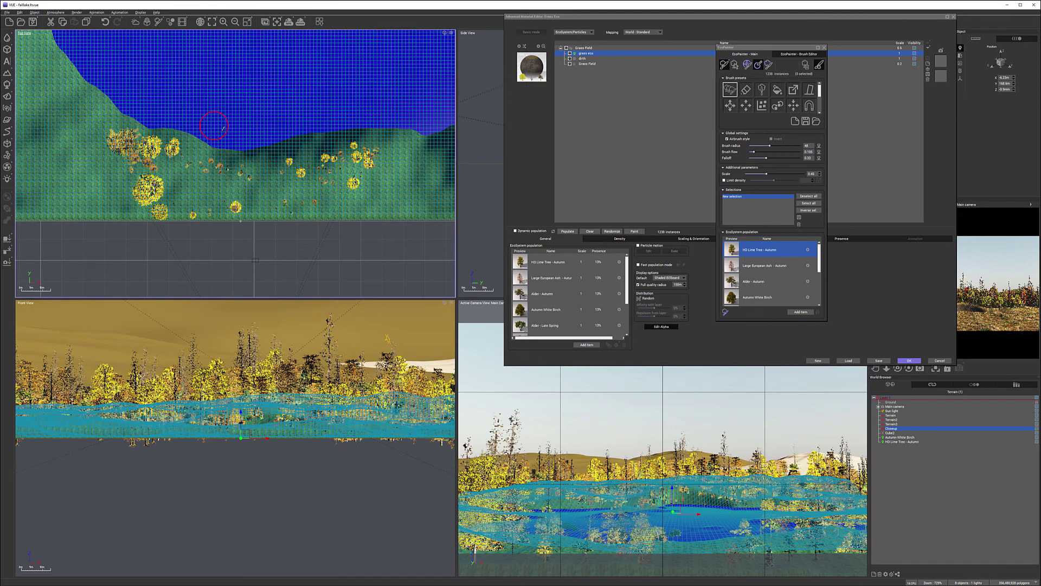
{"action": "mouse_move", "coordinate": [284, 186]}
{"action": "left_mouse_down"}
{"action": "mouse_move", "coordinate": [217, 192]}
{"action": "mouse_move", "coordinate": [181, 177]}
{"action": "left_mouse_up"}
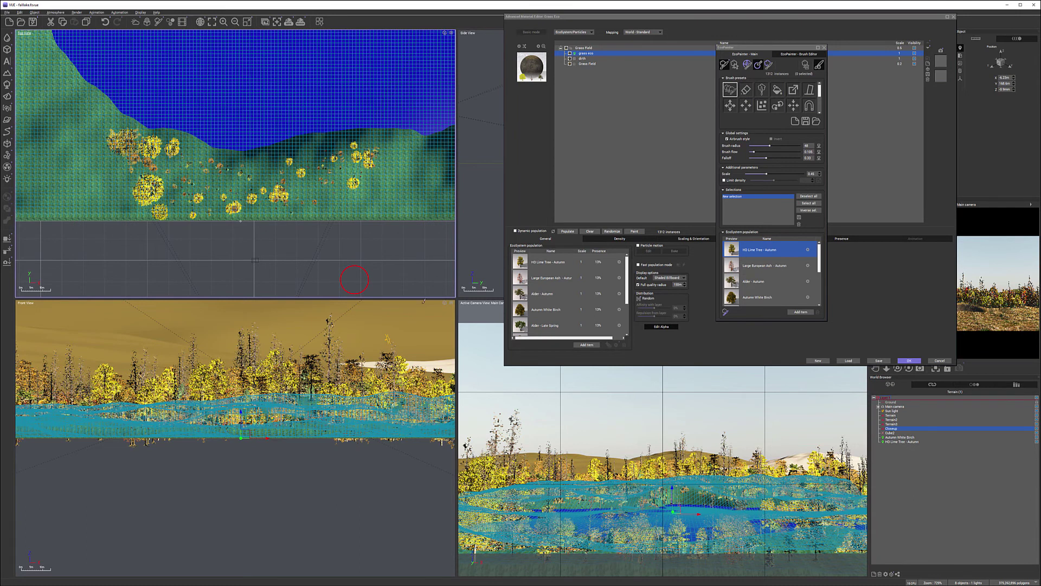
Paint trees on the peninsula's tip and along the lake's left-hand shore and headland
{"action": "right_click_drag", "start_coordinate": [268, 43], "coordinate": [298, 293]}
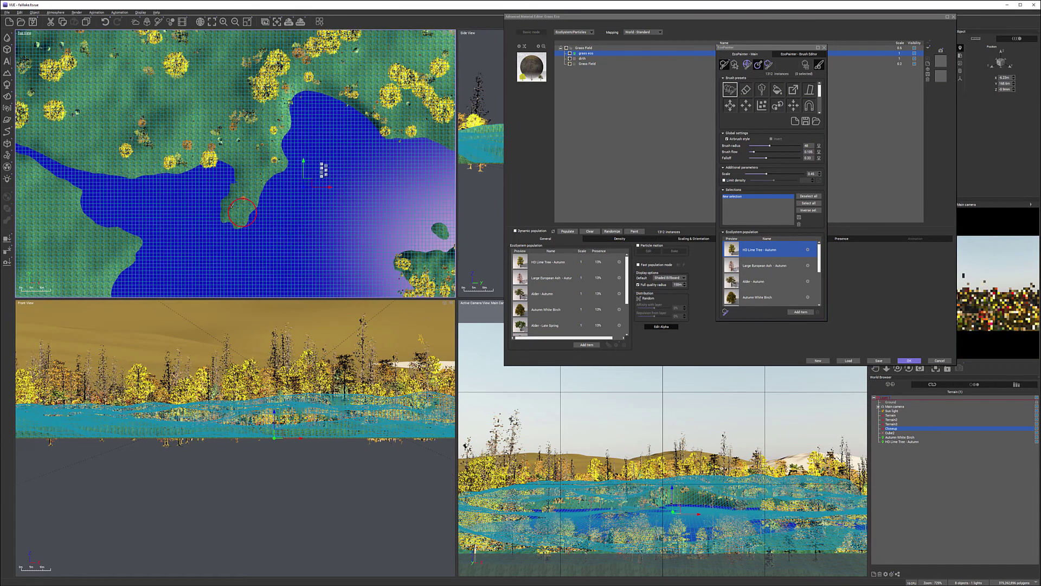
{"action": "left_click_drag", "start_coordinate": [237, 219], "coordinate": [241, 208]}
{"action": "mouse_move", "coordinate": [275, 171]}
{"action": "left_mouse_down"}
{"action": "mouse_move", "coordinate": [237, 171]}
{"action": "mouse_move", "coordinate": [265, 119]}
{"action": "mouse_move", "coordinate": [192, 155]}
{"action": "mouse_move", "coordinate": [129, 166]}
{"action": "left_mouse_up"}
{"action": "right_click_drag", "start_coordinate": [92, 255], "coordinate": [251, 143]}
{"action": "mouse_move", "coordinate": [271, 131]}
{"action": "left_mouse_down"}
{"action": "mouse_move", "coordinate": [295, 122]}
{"action": "mouse_move", "coordinate": [258, 167]}
{"action": "mouse_move", "coordinate": [258, 185]}
{"action": "mouse_move", "coordinate": [249, 122]}
{"action": "mouse_move", "coordinate": [296, 127]}
{"action": "mouse_move", "coordinate": [235, 162]}
{"action": "left_mouse_up"}
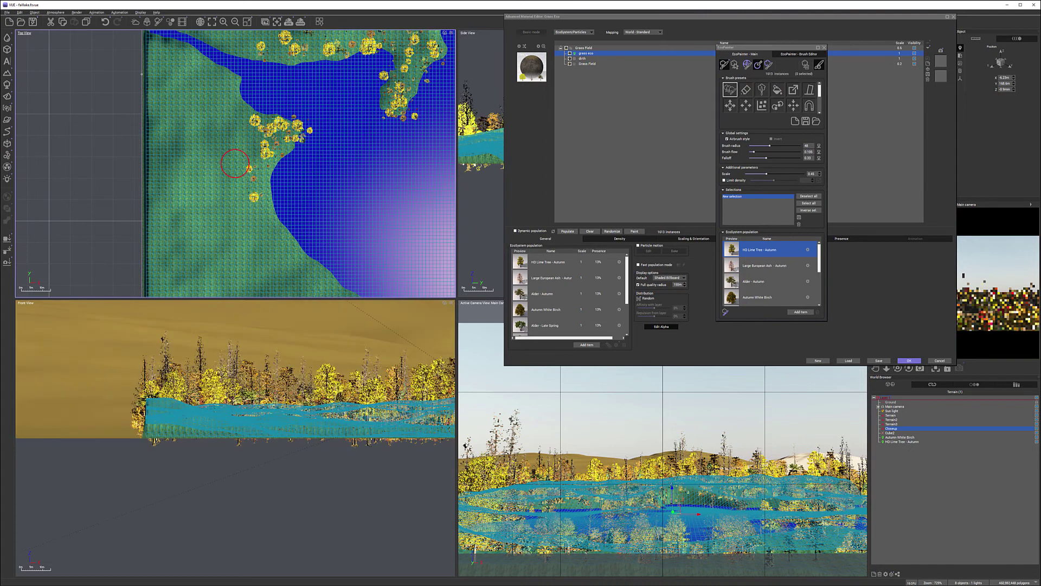
Paint a dense band of trees following the edge of the bay beside the peninsula
{"action": "right_click_drag", "start_coordinate": [407, 101], "coordinate": [236, 258]}
{"action": "right_click_drag", "start_coordinate": [308, 139], "coordinate": [312, 166]}
{"action": "scroll", "coordinate": [313, 163], "scroll_direction": "up", "scroll_amount": 2}
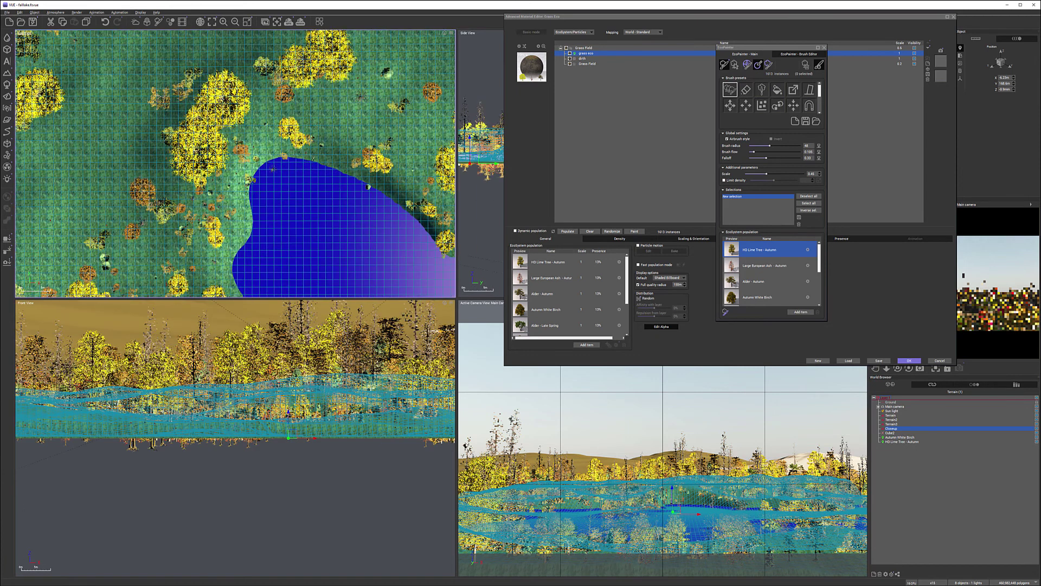
{"action": "mouse_move", "coordinate": [297, 140]}
{"action": "left_mouse_down"}
{"action": "mouse_move", "coordinate": [326, 155]}
{"action": "mouse_move", "coordinate": [268, 153]}
{"action": "mouse_move", "coordinate": [245, 176]}
{"action": "mouse_move", "coordinate": [252, 155]}
{"action": "mouse_move", "coordinate": [277, 143]}
{"action": "mouse_move", "coordinate": [378, 177]}
{"action": "left_mouse_up"}
{"action": "mouse_move", "coordinate": [329, 150]}
{"action": "left_mouse_down"}
{"action": "mouse_move", "coordinate": [306, 135]}
{"action": "mouse_move", "coordinate": [345, 161]}
{"action": "mouse_move", "coordinate": [301, 131]}
{"action": "mouse_move", "coordinate": [253, 136]}
{"action": "mouse_move", "coordinate": [244, 230]}
{"action": "mouse_move", "coordinate": [362, 182]}
{"action": "mouse_move", "coordinate": [404, 199]}
{"action": "mouse_move", "coordinate": [398, 183]}
{"action": "mouse_move", "coordinate": [442, 249]}
{"action": "left_mouse_up"}
{"action": "right_click_drag", "start_coordinate": [434, 239], "coordinate": [298, 174]}
{"action": "left_click_drag", "start_coordinate": [340, 198], "coordinate": [409, 191]}
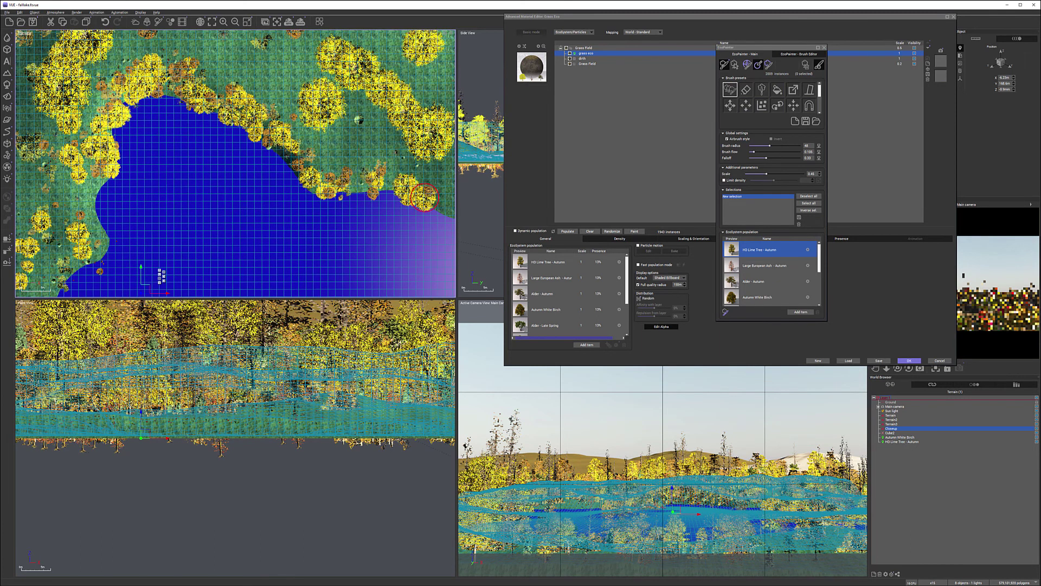
Extend the dense tree cover along the far shore to the right of the bay
{"action": "right_click_drag", "start_coordinate": [426, 201], "coordinate": [303, 164]}
{"action": "left_click_drag", "start_coordinate": [345, 177], "coordinate": [422, 174]}
{"action": "right_click_drag", "start_coordinate": [355, 198], "coordinate": [223, 230]}
{"action": "mouse_move", "coordinate": [290, 200]}
{"action": "left_mouse_down"}
{"action": "mouse_move", "coordinate": [338, 185]}
{"action": "mouse_move", "coordinate": [356, 149]}
{"action": "mouse_move", "coordinate": [437, 69]}
{"action": "left_mouse_up"}
{"action": "right_click_drag", "start_coordinate": [438, 68], "coordinate": [330, 140]}
{"action": "mouse_move", "coordinate": [346, 131]}
{"action": "left_mouse_down"}
{"action": "mouse_move", "coordinate": [383, 140]}
{"action": "mouse_move", "coordinate": [417, 198]}
{"action": "left_mouse_up"}
{"action": "right_click_drag", "start_coordinate": [369, 170], "coordinate": [295, 81]}
Fill the peninsula with dense trees down to its tip
{"action": "right_click_drag", "start_coordinate": [163, 135], "coordinate": [288, 166]}
{"action": "mouse_move", "coordinate": [27, 231]}
{"action": "right_mouse_down"}
{"action": "mouse_move", "coordinate": [284, 142]}
{"action": "mouse_move", "coordinate": [377, 184]}
{"action": "mouse_move", "coordinate": [449, 202]}
{"action": "right_mouse_up"}
{"action": "left_click_drag", "start_coordinate": [224, 158], "coordinate": [211, 212]}
{"action": "right_click_drag", "start_coordinate": [211, 223], "coordinate": [277, 123]}
{"action": "mouse_move", "coordinate": [248, 131]}
{"action": "left_mouse_down"}
{"action": "mouse_move", "coordinate": [232, 197]}
{"action": "mouse_move", "coordinate": [204, 239]}
{"action": "left_mouse_up"}
{"action": "right_click_drag", "start_coordinate": [176, 229], "coordinate": [301, 161]}
{"action": "mouse_move", "coordinate": [301, 162]}
{"action": "left_mouse_down"}
{"action": "mouse_move", "coordinate": [280, 150]}
{"action": "mouse_move", "coordinate": [297, 170]}
{"action": "mouse_move", "coordinate": [289, 146]}
{"action": "left_mouse_up"}
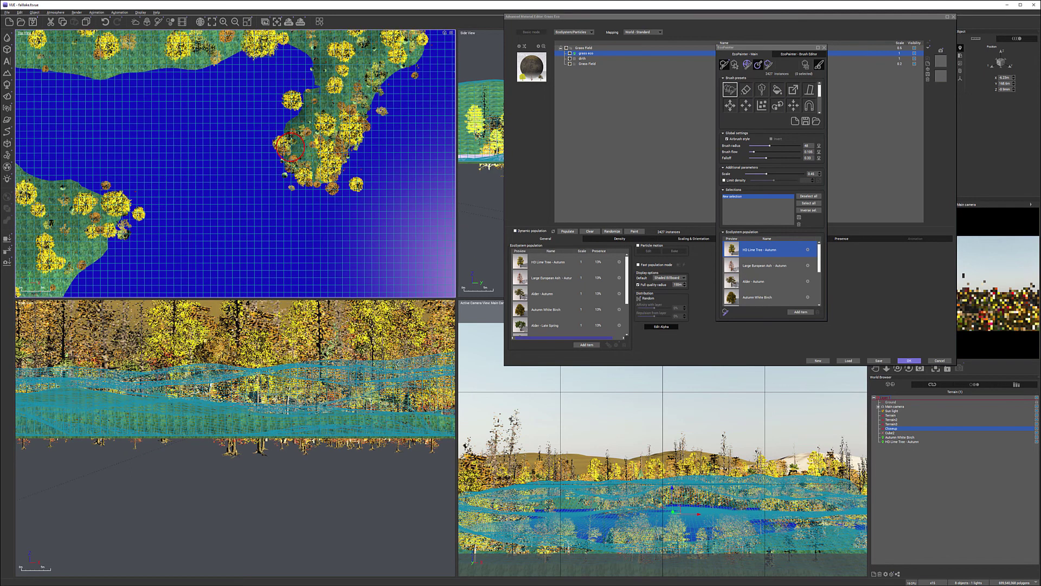
Lower the brush scale further and paint smaller trees around the narrow inlet at the lake's far-left end
{"action": "right_click_drag", "start_coordinate": [173, 146], "coordinate": [319, 224]}
{"action": "left_click_drag", "start_coordinate": [236, 150], "coordinate": [235, 164]}
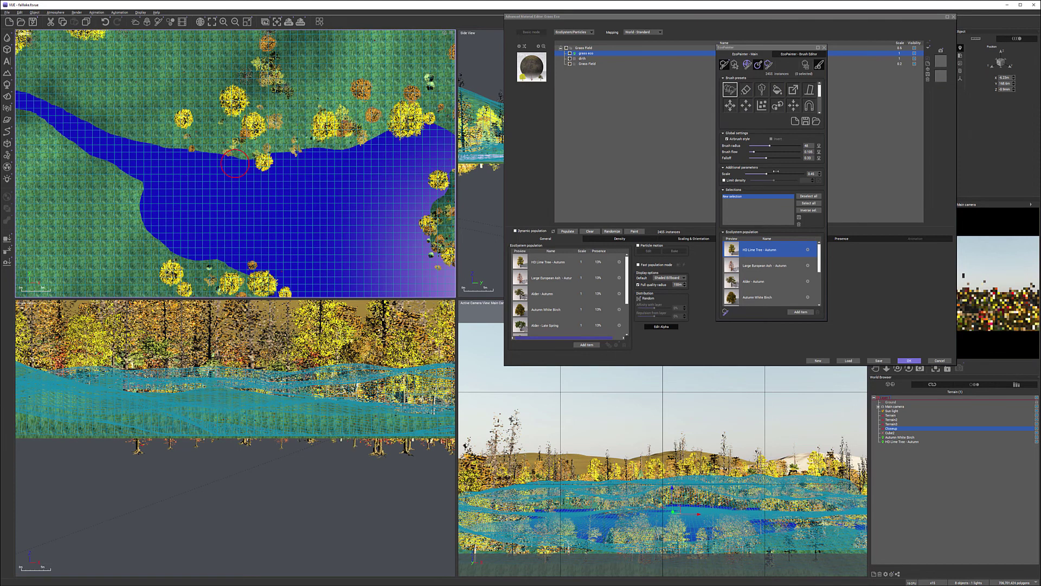
{"action": "left_click_drag", "start_coordinate": [776, 173], "coordinate": [757, 173]}
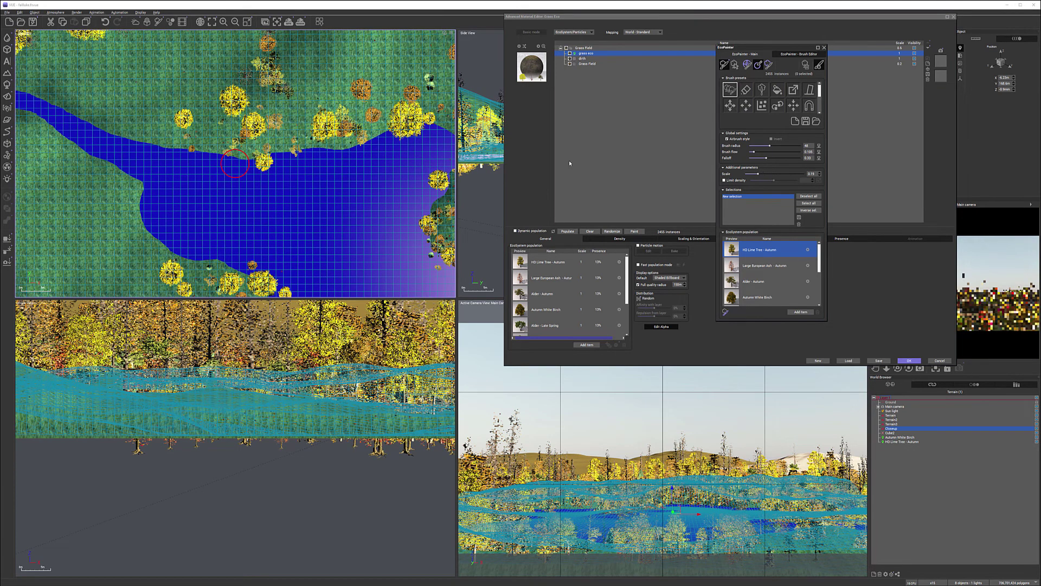
{"action": "mouse_move", "coordinate": [314, 129]}
{"action": "left_mouse_down"}
{"action": "mouse_move", "coordinate": [296, 125]}
{"action": "mouse_move", "coordinate": [362, 129]}
{"action": "mouse_move", "coordinate": [347, 135]}
{"action": "mouse_move", "coordinate": [321, 117]}
{"action": "mouse_move", "coordinate": [380, 87]}
{"action": "left_mouse_up"}
{"action": "right_click_drag", "start_coordinate": [438, 104], "coordinate": [326, 109]}
{"action": "left_click_drag", "start_coordinate": [326, 109], "coordinate": [362, 142]}
{"action": "mouse_move", "coordinate": [412, 227]}
{"action": "right_mouse_down"}
{"action": "mouse_move", "coordinate": [391, 185]}
{"action": "mouse_move", "coordinate": [295, 249]}
{"action": "right_mouse_up"}
{"action": "right_click_drag", "start_coordinate": [401, 266], "coordinate": [307, 205]}
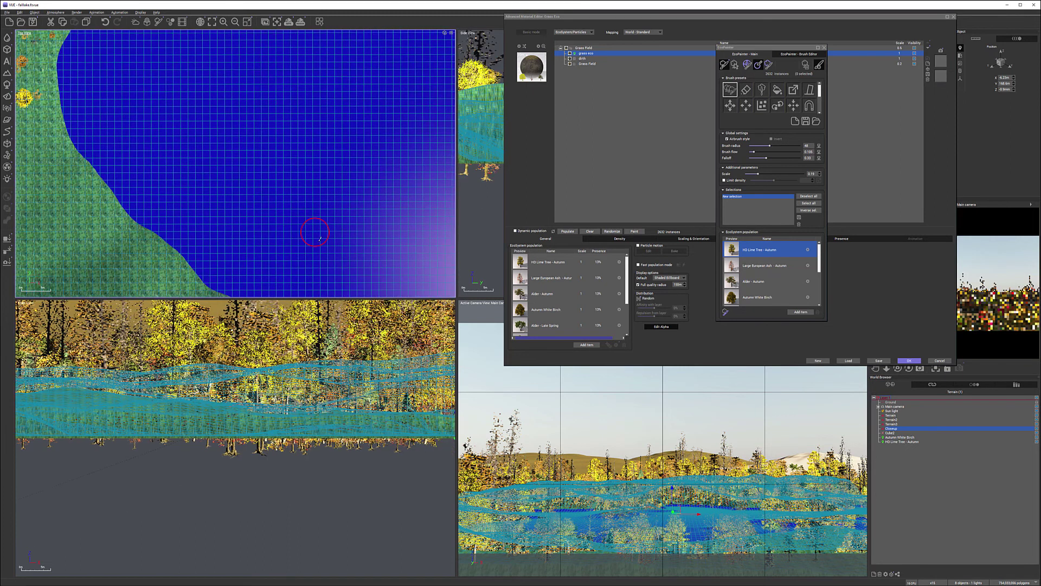
Paint small trees among the existing ones on the left and middle of the near shore
{"action": "right_click_drag", "start_coordinate": [380, 287], "coordinate": [313, 184]}
{"action": "right_click_drag", "start_coordinate": [348, 245], "coordinate": [215, 85]}
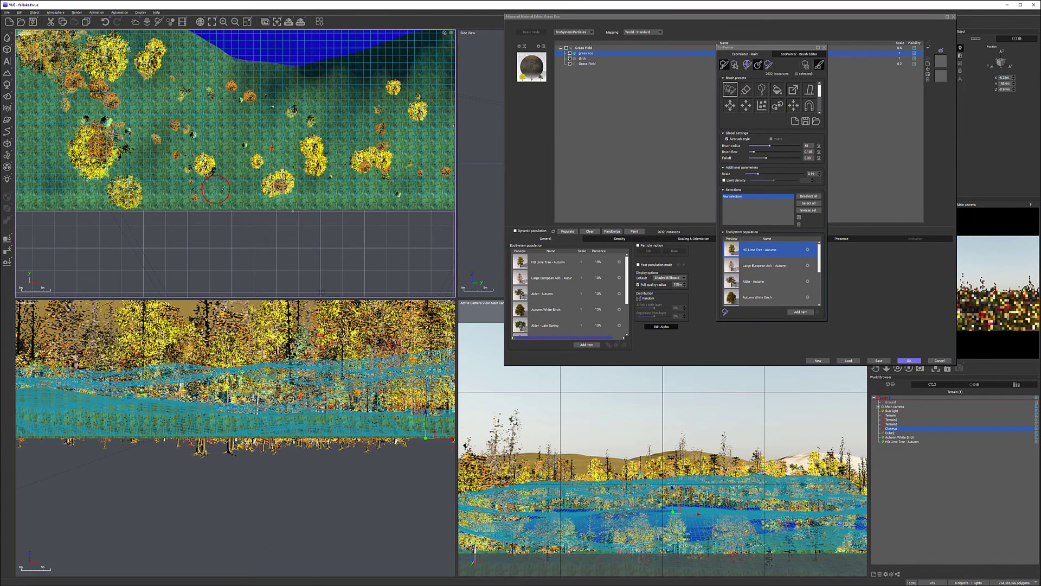
{"action": "left_click_drag", "start_coordinate": [250, 185], "coordinate": [233, 184]}
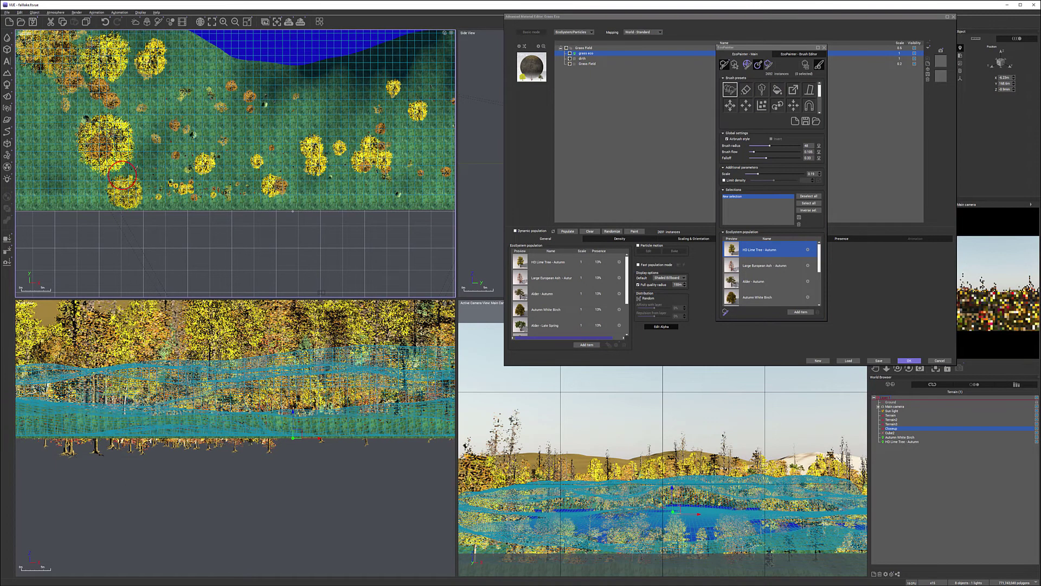
{"action": "mouse_move", "coordinate": [132, 194]}
{"action": "left_mouse_down"}
{"action": "mouse_move", "coordinate": [96, 104]}
{"action": "mouse_move", "coordinate": [146, 148]}
{"action": "left_mouse_up"}
{"action": "left_click_drag", "start_coordinate": [126, 208], "coordinate": [107, 176]}
{"action": "middle_click_drag", "start_coordinate": [293, 161], "coordinate": [201, 186]}
{"action": "middle_click_drag", "start_coordinate": [324, 178], "coordinate": [243, 201]}
Add more small trees across the rest of the near shore, close the EcoPainter and accept the material changes
{"action": "mouse_move", "coordinate": [316, 117]}
{"action": "left_mouse_down"}
{"action": "mouse_move", "coordinate": [249, 163]}
{"action": "mouse_move", "coordinate": [244, 180]}
{"action": "mouse_move", "coordinate": [300, 222]}
{"action": "left_mouse_up"}
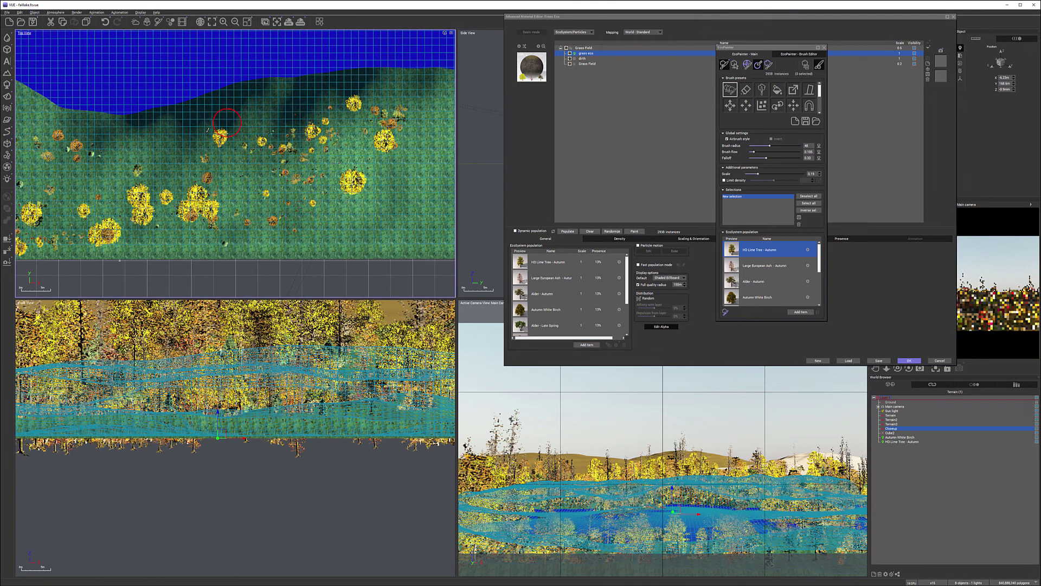
{"action": "left_click_drag", "start_coordinate": [152, 144], "coordinate": [110, 147]}
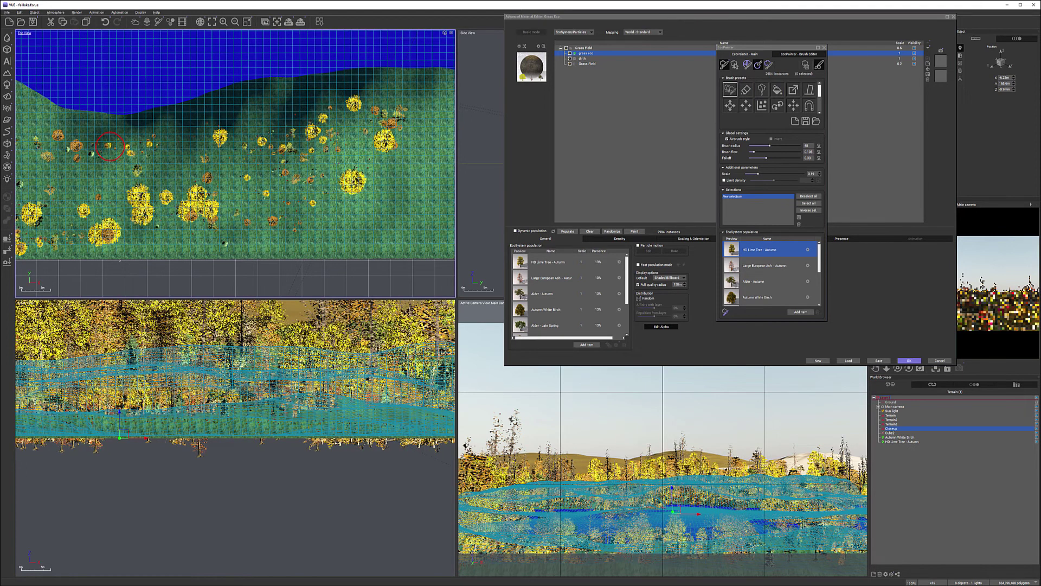
{"action": "mouse_move", "coordinate": [136, 203]}
{"action": "left_mouse_down"}
{"action": "mouse_move", "coordinate": [125, 190]}
{"action": "mouse_move", "coordinate": [127, 208]}
{"action": "left_mouse_up"}
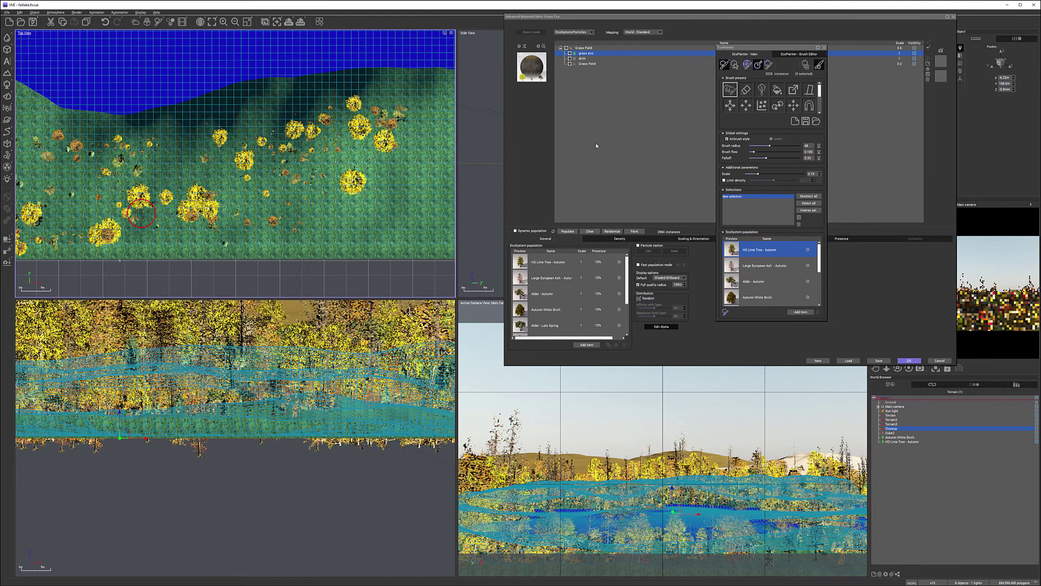
{"action": "left_click", "coordinate": [824, 48]}
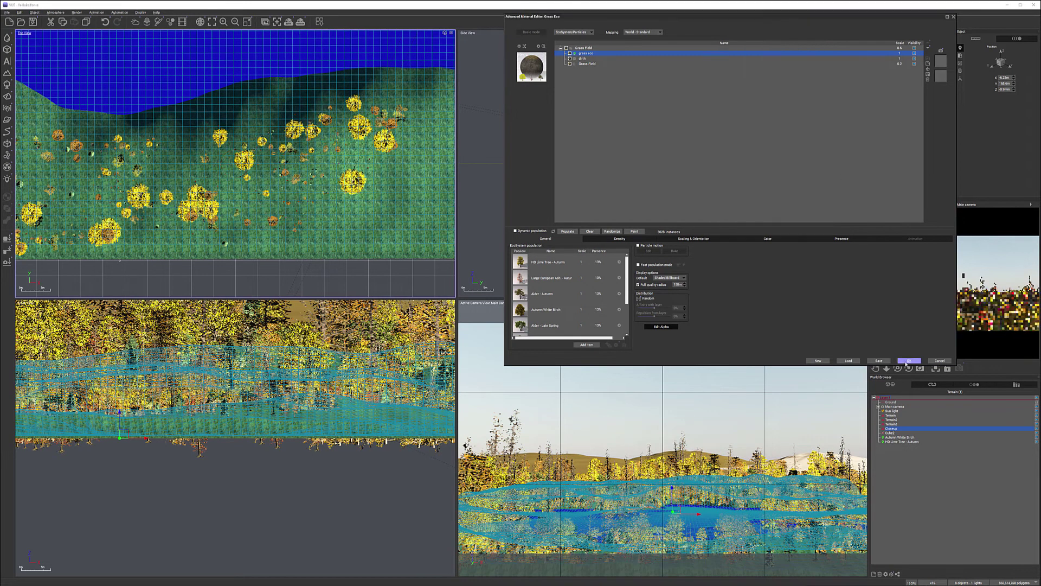
{"action": "left_click", "coordinate": [908, 361]}
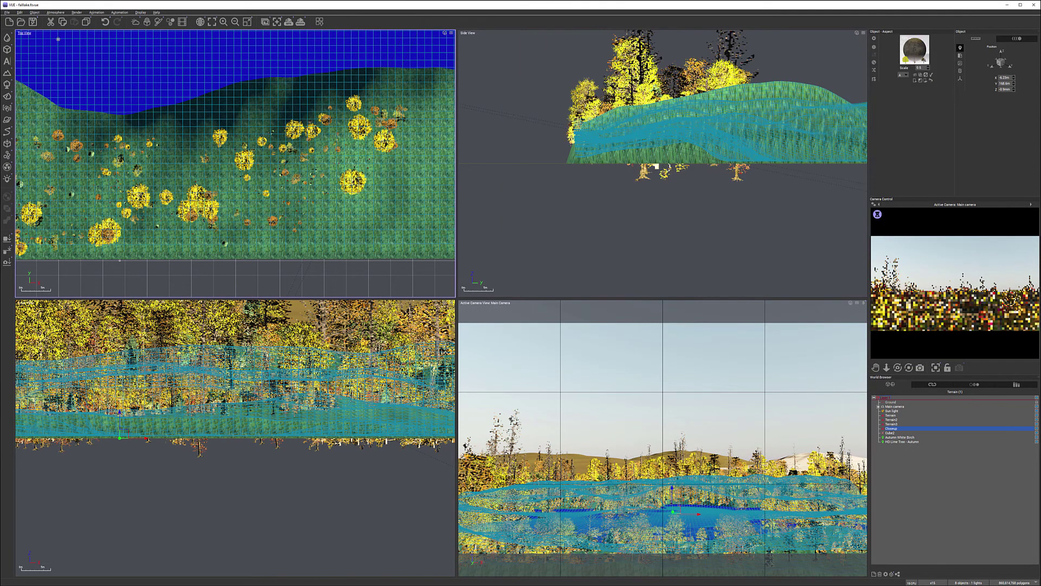
Save the scene and render it, choosing Ignore for the luminous materials
{"action": "left_click", "coordinate": [33, 22]}
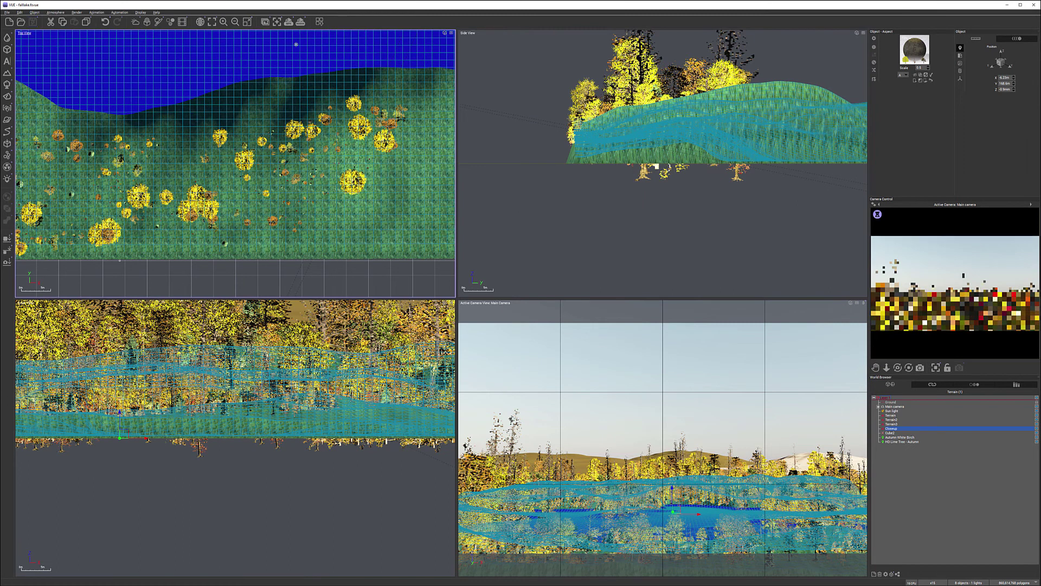
{"action": "left_click", "coordinate": [300, 21]}
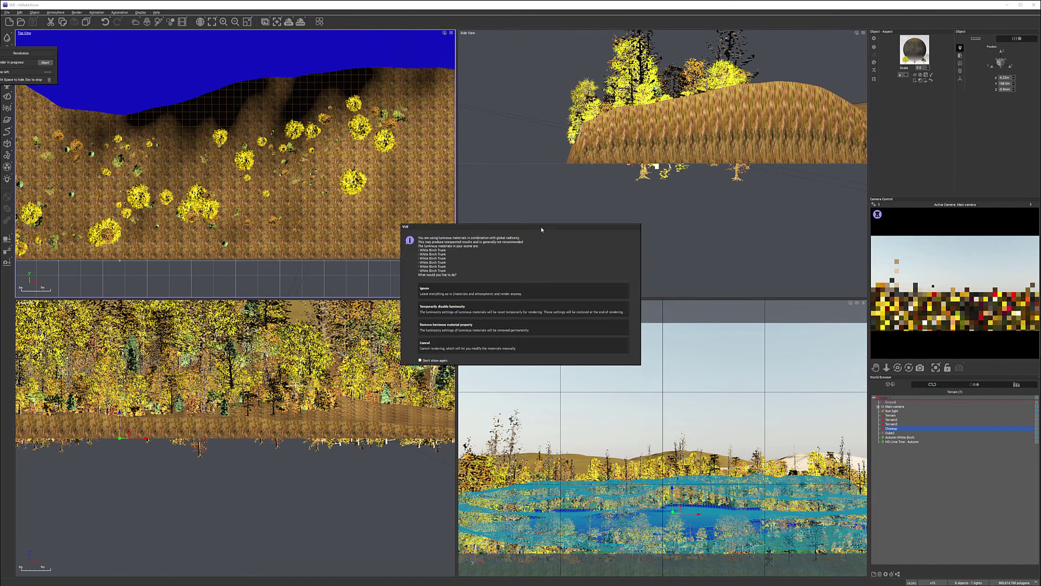
{"action": "left_click", "coordinate": [505, 291]}
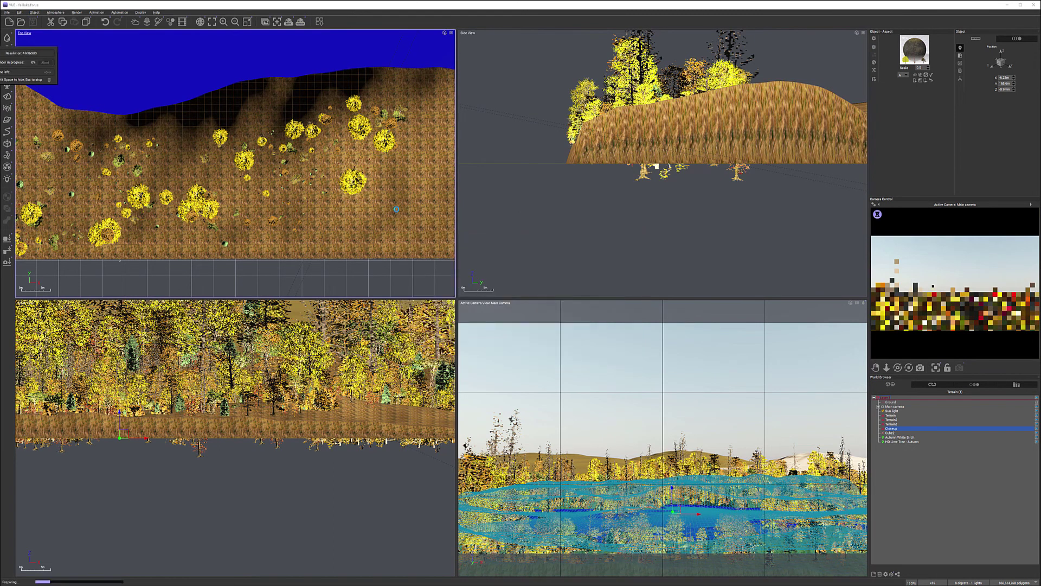
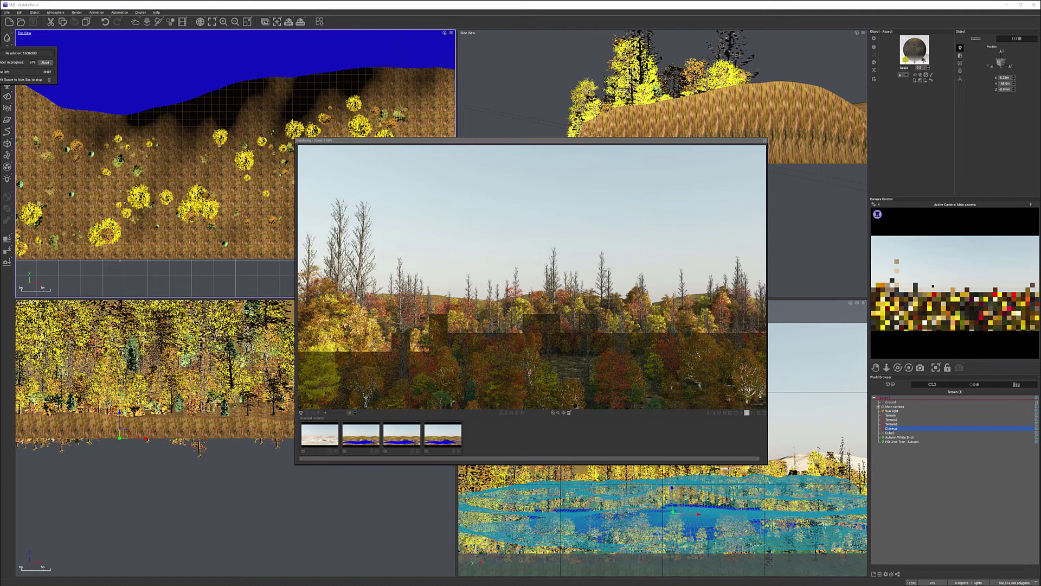
Stop the render in progress and close the render display
{"action": "left_click", "coordinate": [392, 361]}
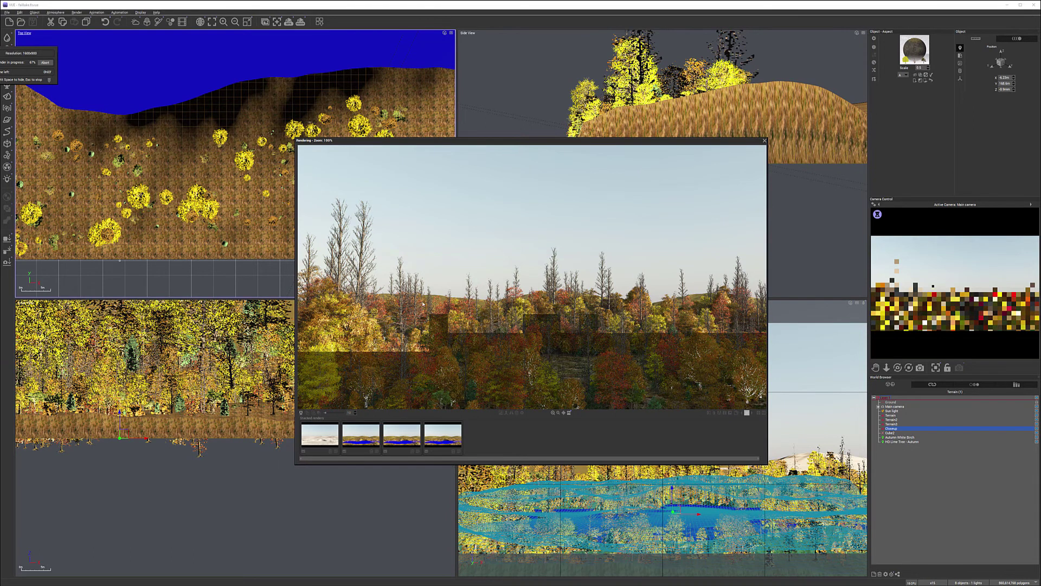
{"action": "key", "text": "Escape"}
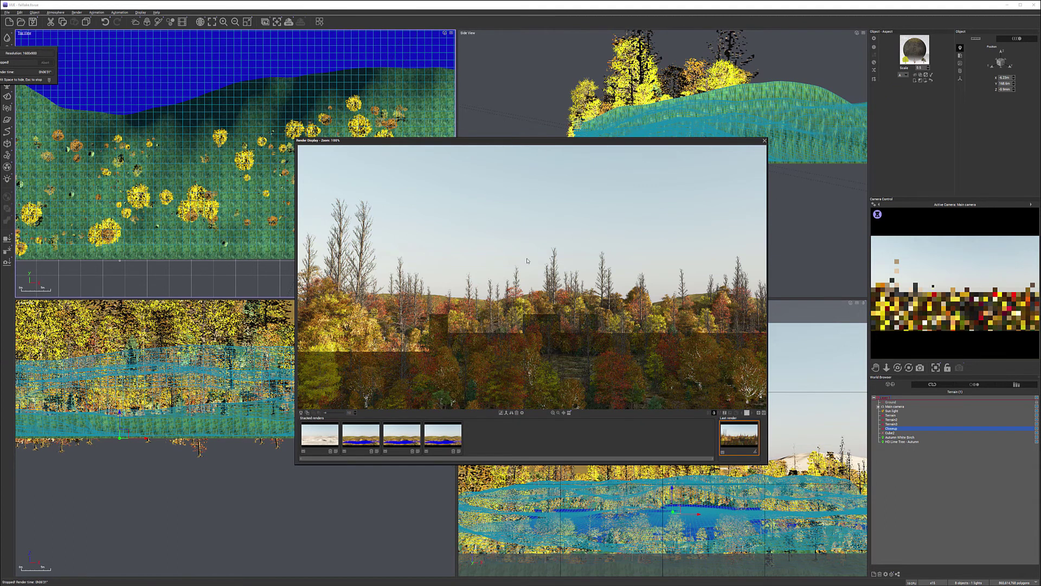
{"action": "left_click", "coordinate": [765, 142]}
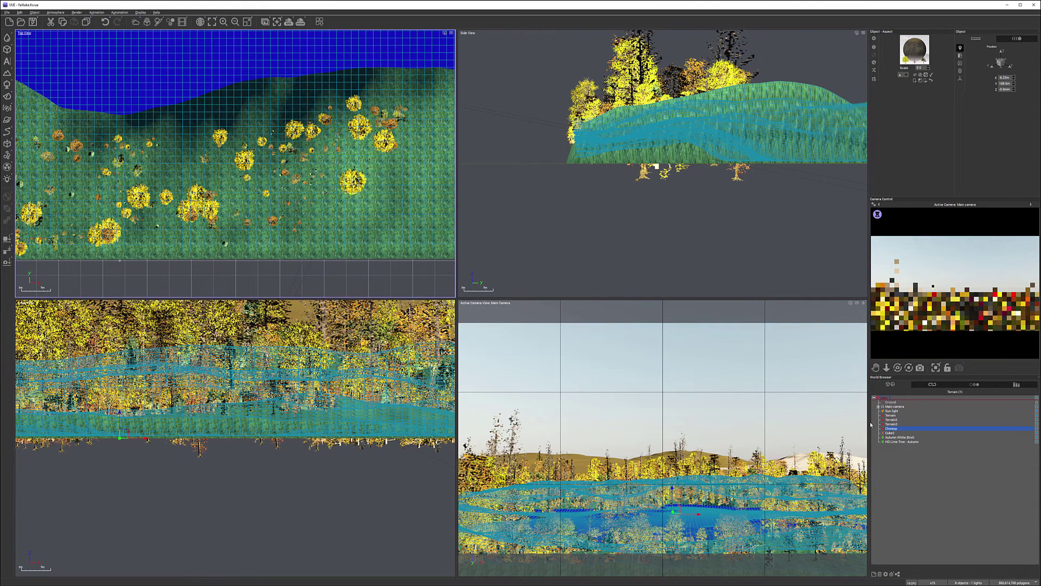
Open the Closeup terrain's material and set up the EcoPainter eraser with Winter Tree B as the selected species
{"action": "double_click", "coordinate": [914, 45]}
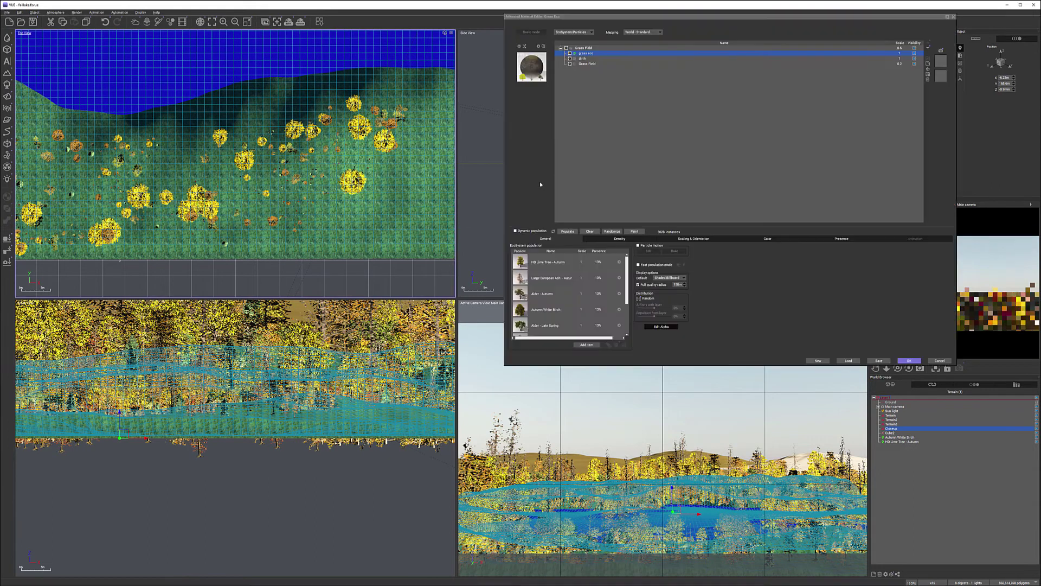
{"action": "left_click", "coordinate": [633, 231]}
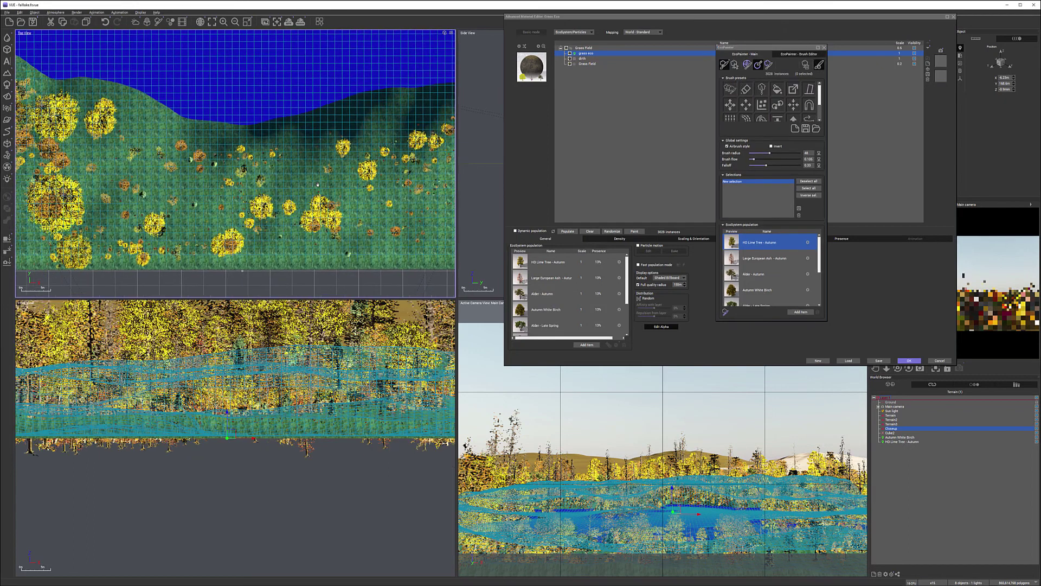
{"action": "left_click", "coordinate": [746, 89]}
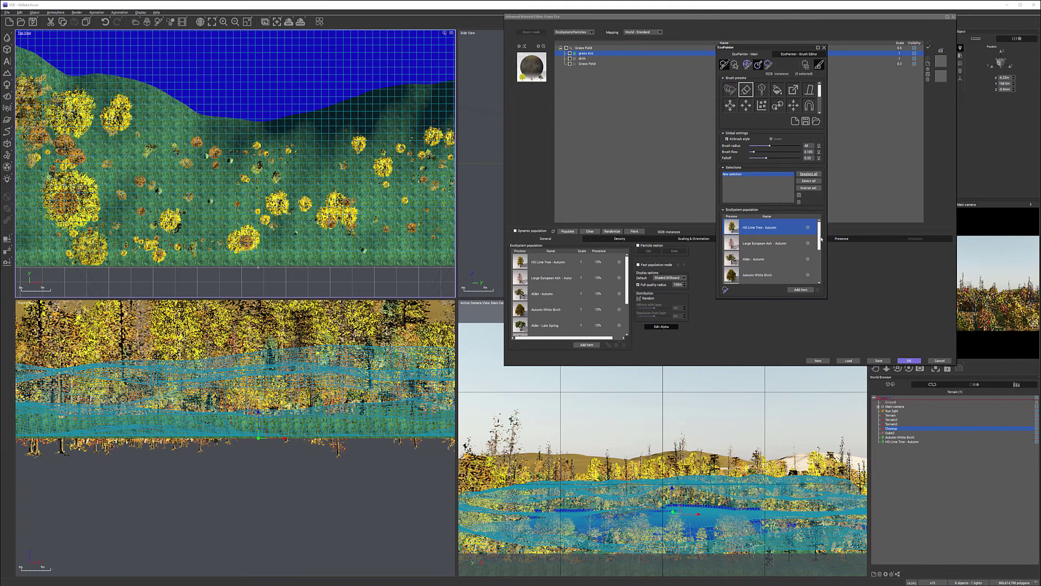
{"action": "left_click_drag", "start_coordinate": [822, 251], "coordinate": [819, 284]}
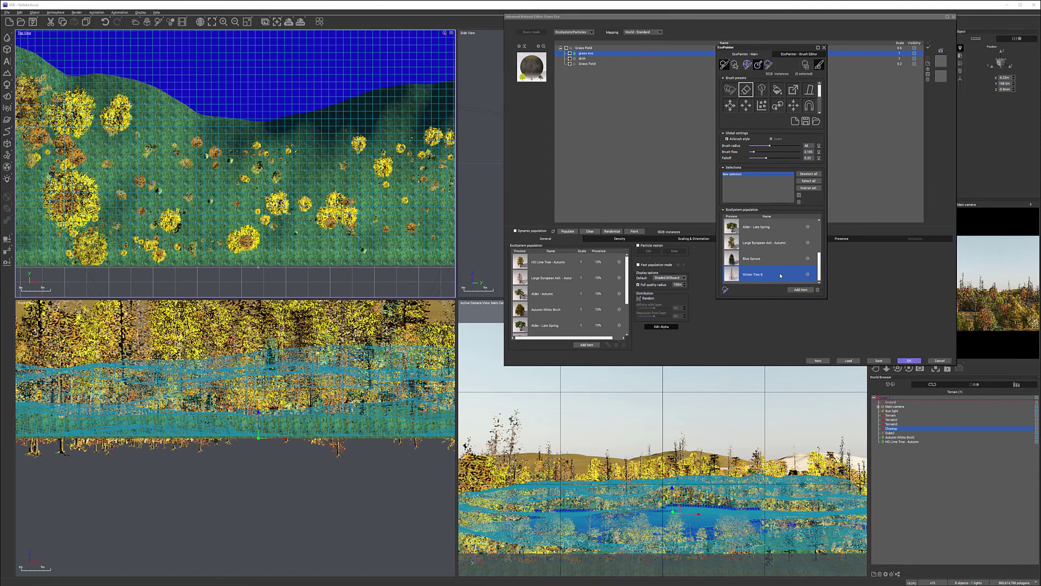
{"action": "scroll", "coordinate": [238, 165], "scroll_direction": "up", "scroll_amount": 3}
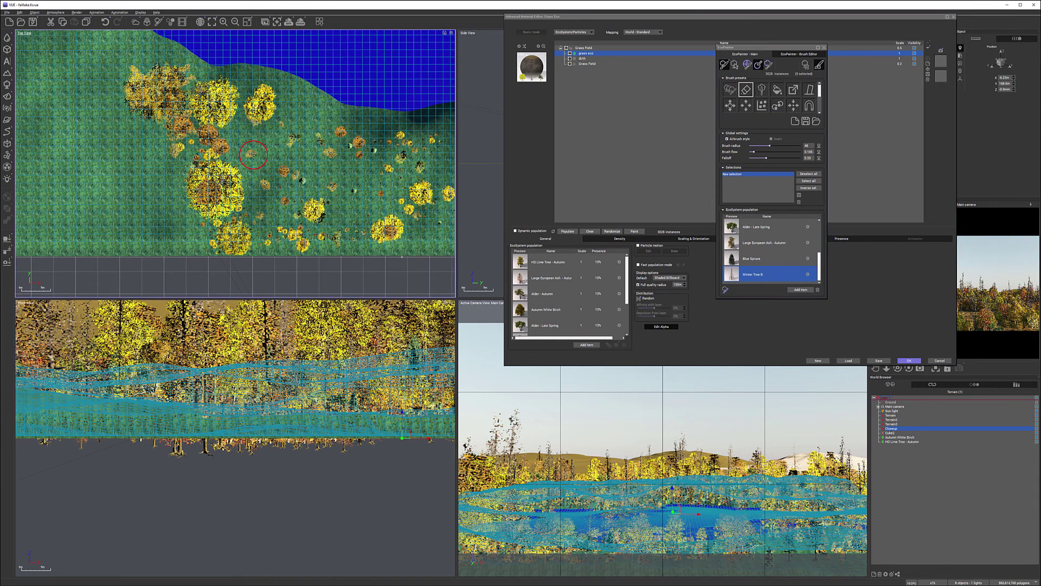
Erase Winter Tree B instances around the near shore and the lake's far and side banks, and close the EcoPainter
{"action": "mouse_move", "coordinate": [236, 181]}
{"action": "left_mouse_down"}
{"action": "mouse_move", "coordinate": [224, 199]}
{"action": "mouse_move", "coordinate": [219, 186]}
{"action": "mouse_move", "coordinate": [238, 202]}
{"action": "mouse_move", "coordinate": [198, 120]}
{"action": "mouse_move", "coordinate": [292, 193]}
{"action": "mouse_move", "coordinate": [304, 197]}
{"action": "mouse_move", "coordinate": [309, 175]}
{"action": "left_mouse_up"}
{"action": "scroll", "coordinate": [292, 193], "scroll_direction": "down", "scroll_amount": 7}
{"action": "right_click_drag", "start_coordinate": [320, 139], "coordinate": [321, 229]}
{"action": "mouse_move", "coordinate": [296, 94]}
{"action": "left_mouse_down"}
{"action": "mouse_move", "coordinate": [244, 94]}
{"action": "mouse_move", "coordinate": [258, 91]}
{"action": "left_mouse_up"}
{"action": "right_click_drag", "start_coordinate": [424, 39], "coordinate": [291, 120]}
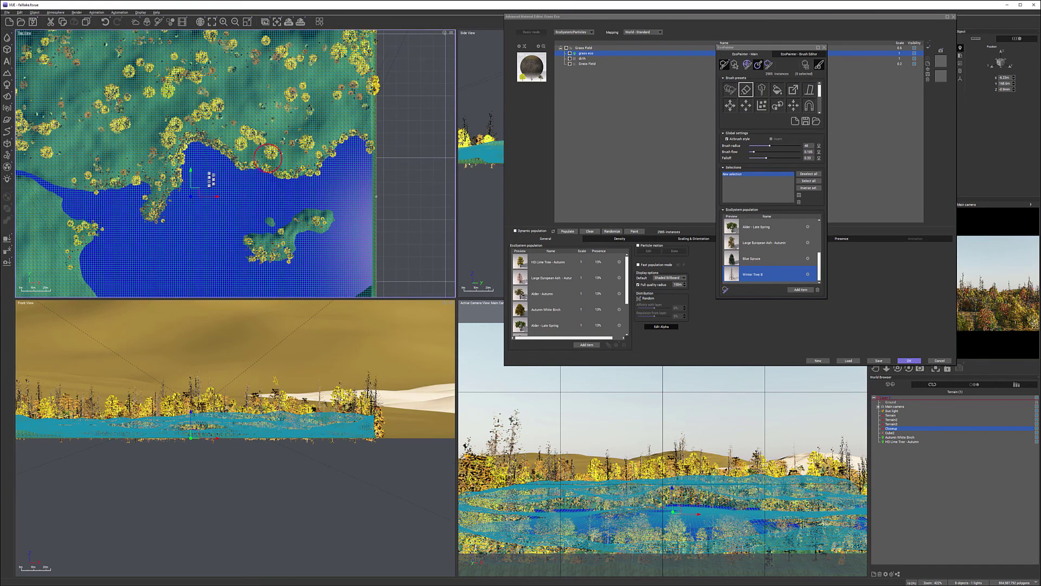
{"action": "mouse_move", "coordinate": [71, 206]}
{"action": "right_mouse_down"}
{"action": "mouse_move", "coordinate": [86, 204]}
{"action": "mouse_move", "coordinate": [147, 118]}
{"action": "right_mouse_up"}
{"action": "mouse_move", "coordinate": [154, 140]}
{"action": "left_mouse_down"}
{"action": "mouse_move", "coordinate": [171, 144]}
{"action": "mouse_move", "coordinate": [161, 145]}
{"action": "left_mouse_up"}
{"action": "right_click_drag", "start_coordinate": [228, 260], "coordinate": [233, 169]}
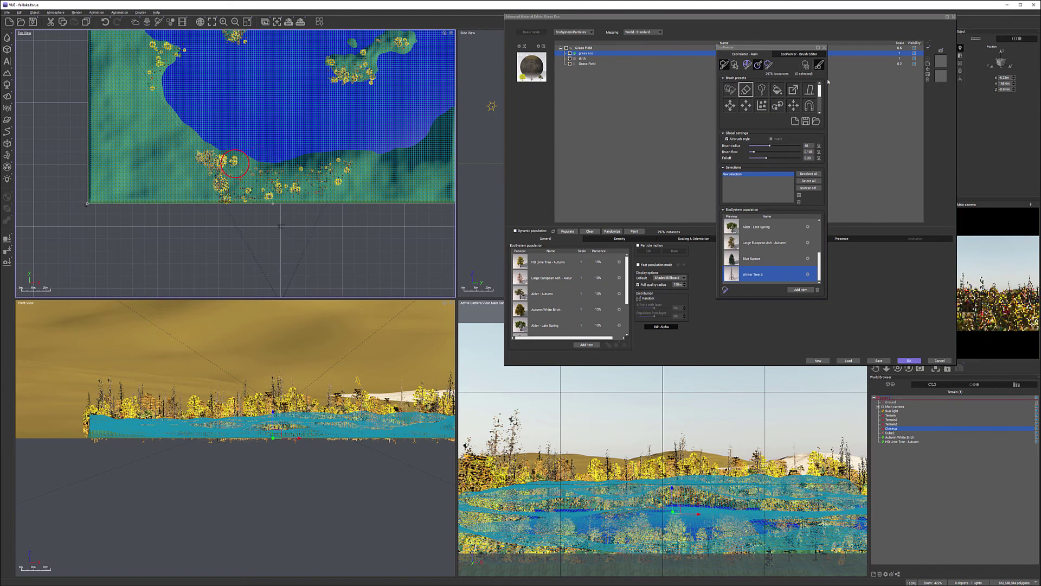
{"action": "left_click", "coordinate": [823, 48]}
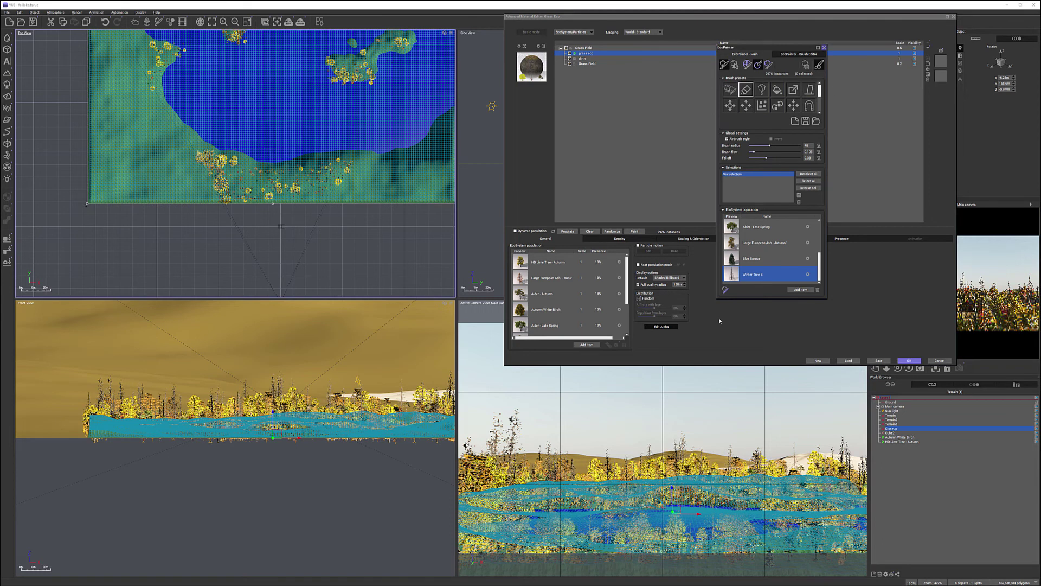
Remove Winter Tree B from the Closeup ecosystem's population, accept the material and refresh the camera preview
{"action": "left_click_drag", "start_coordinate": [627, 275], "coordinate": [626, 324]}
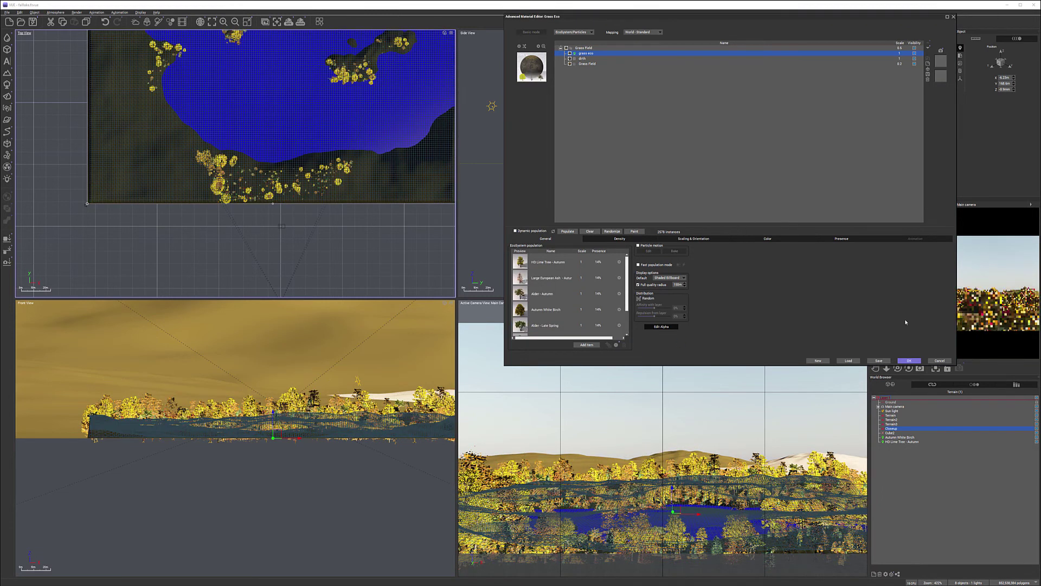
{"action": "key", "text": "Return"}
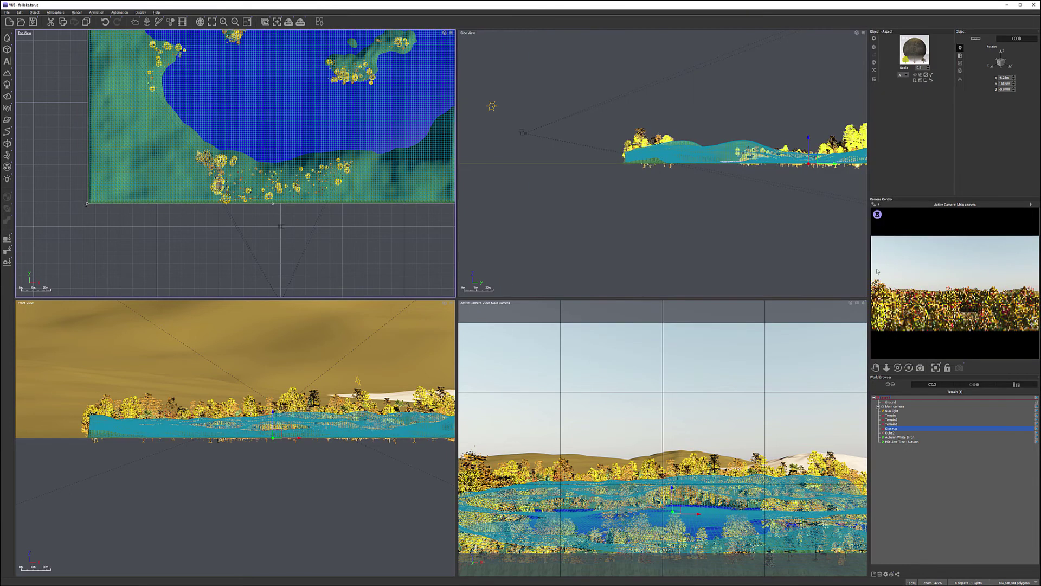
{"action": "right_click", "coordinate": [995, 306]}
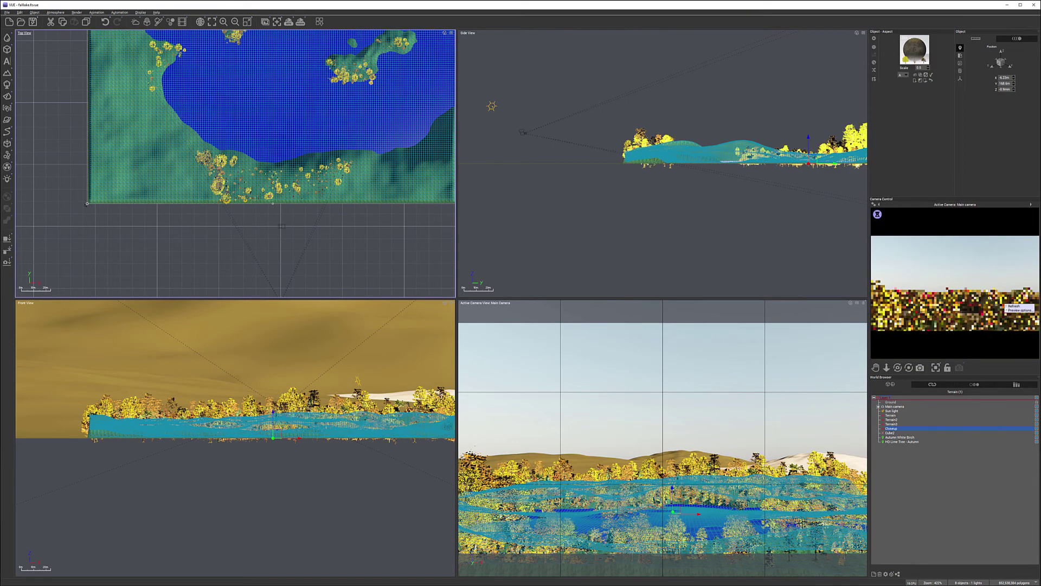
Add a single Winter Tree B plant, place it on the near shore at the left of the camera view and raise it onto the terrain
{"action": "right_click_drag", "start_coordinate": [300, 88], "coordinate": [325, 81]}
{"action": "left_click", "coordinate": [8, 84]}
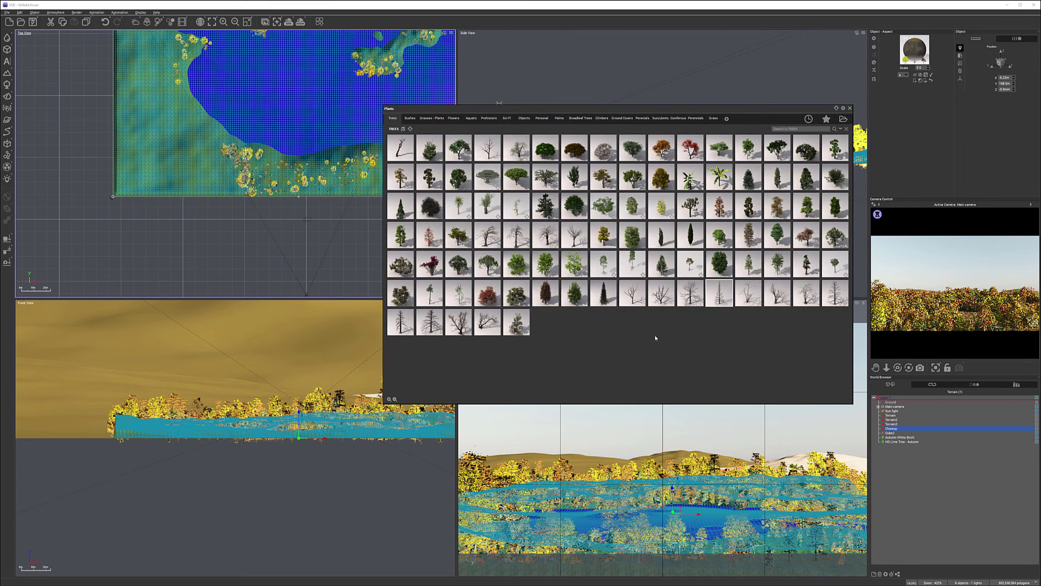
{"action": "double_click", "coordinate": [720, 305]}
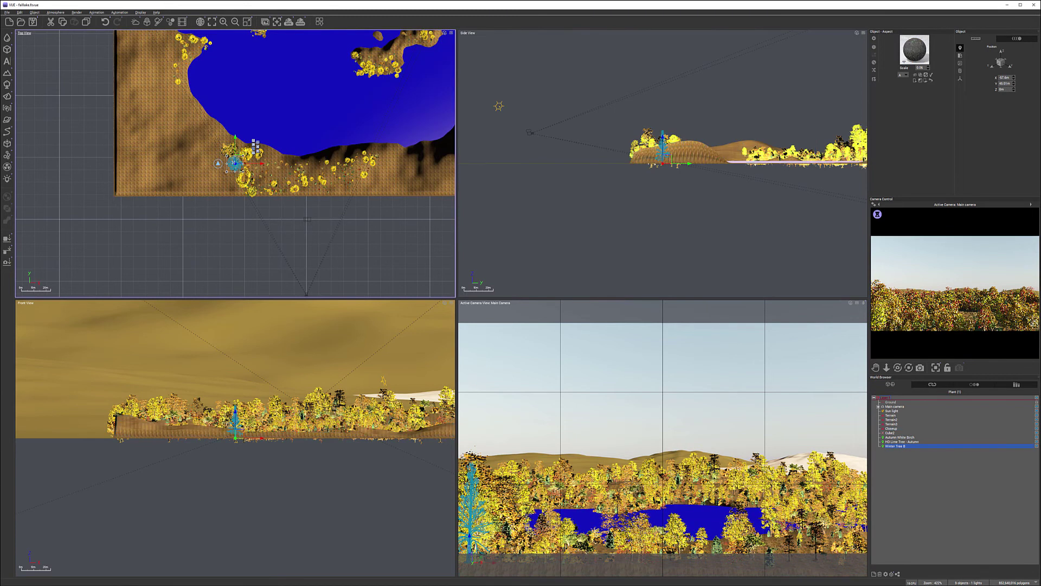
{"action": "left_click_drag", "start_coordinate": [238, 162], "coordinate": [250, 168]}
{"action": "left_click_drag", "start_coordinate": [663, 161], "coordinate": [660, 154]}
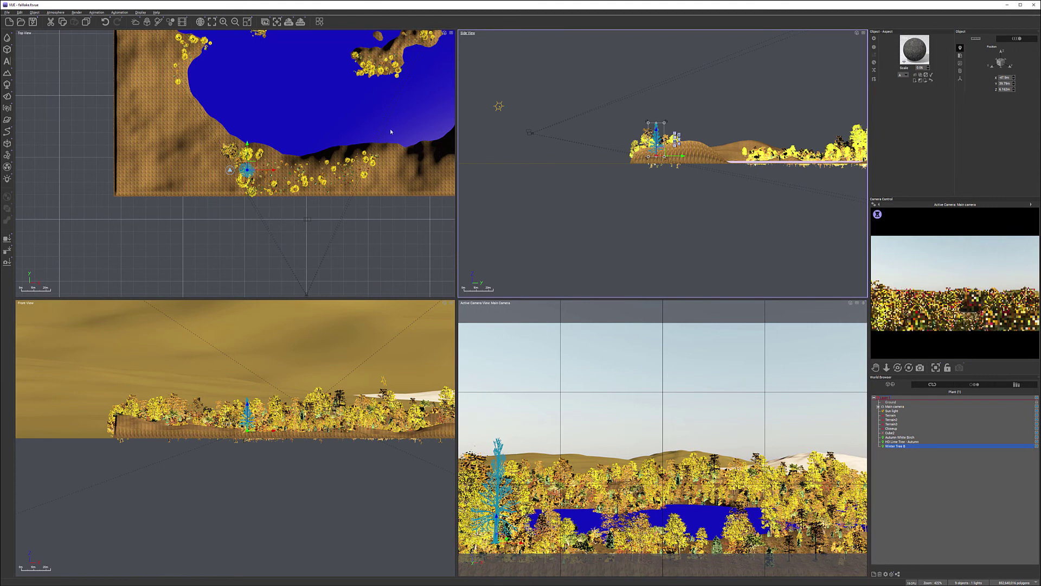
Add a second Winter Tree B plant on the near shore at the right of the camera view and raise it onto the terrain
{"action": "left_click", "coordinate": [7, 84]}
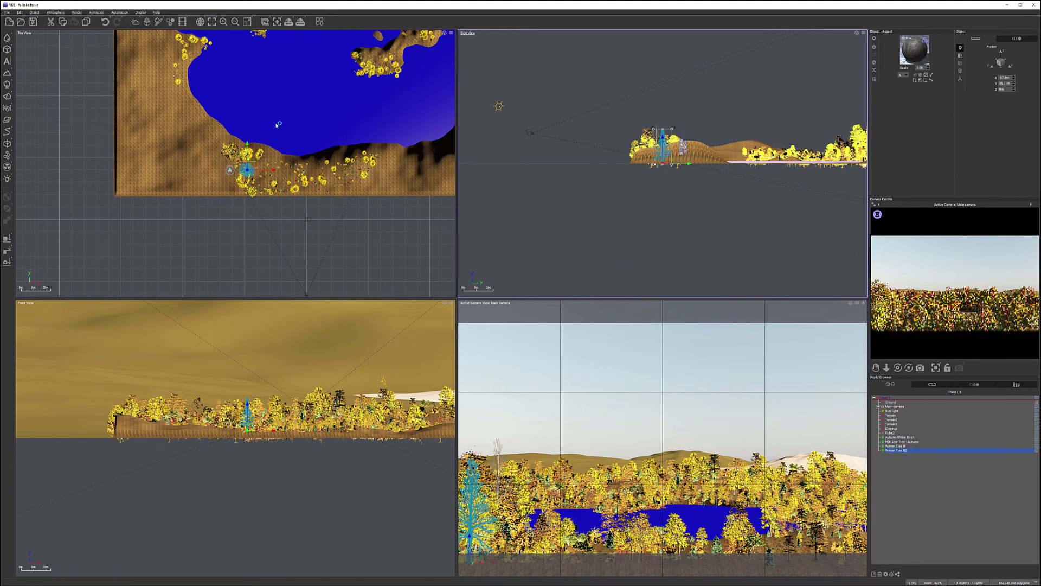
{"action": "left_click_drag", "start_coordinate": [234, 163], "coordinate": [357, 156]}
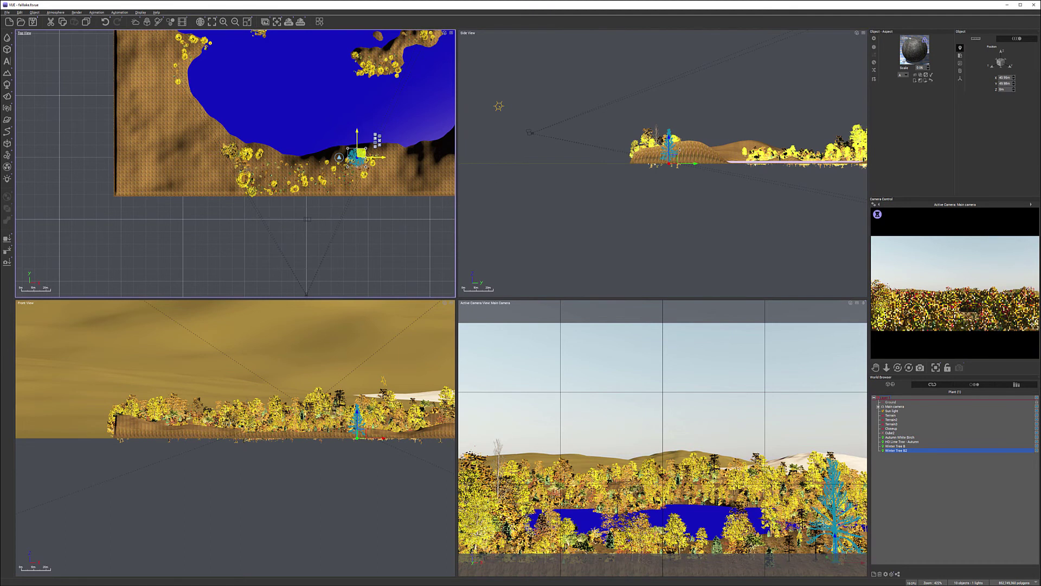
{"action": "mouse_move", "coordinate": [675, 159]}
{"action": "left_mouse_down"}
{"action": "mouse_move", "coordinate": [675, 120]}
{"action": "mouse_move", "coordinate": [671, 148]}
{"action": "left_mouse_up"}
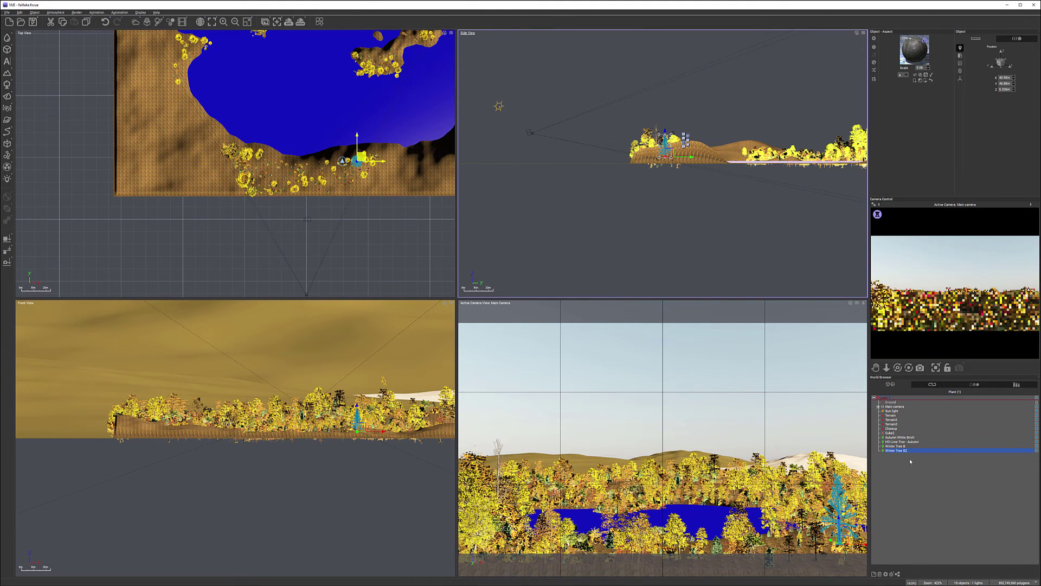
Move the first Winter Tree B closer to the camera, near the Closeup terrain's front edge
{"action": "left_click", "coordinate": [895, 446]}
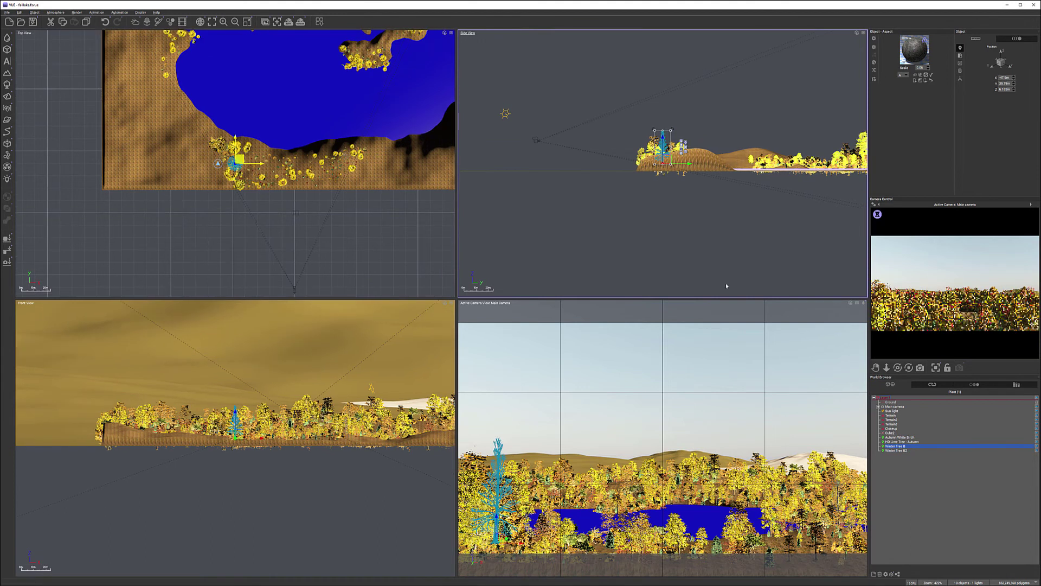
{"action": "scroll", "coordinate": [254, 156], "scroll_direction": "up", "scroll_amount": 4}
{"action": "left_click_drag", "start_coordinate": [242, 160], "coordinate": [255, 196]}
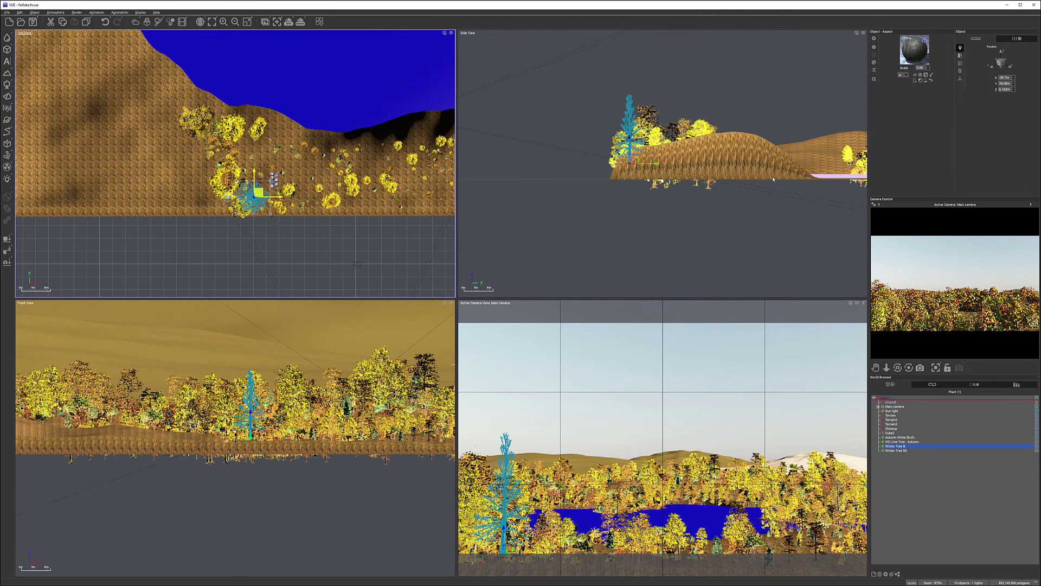
Refresh the camera preview and save the scene
{"action": "right_click", "coordinate": [898, 308]}
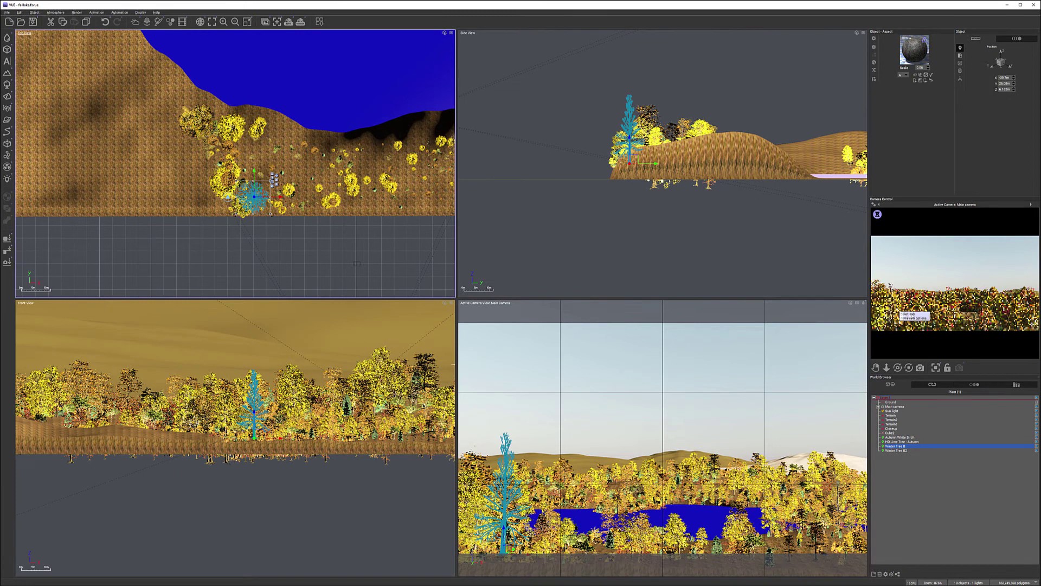
{"action": "left_click", "coordinate": [930, 287]}
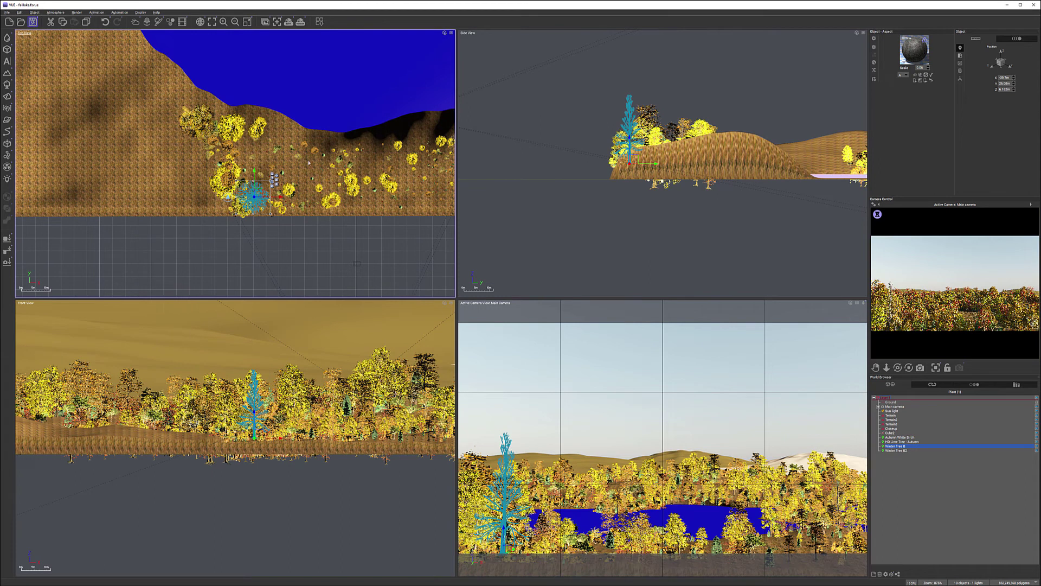
{"action": "mouse_move", "coordinate": [926, 314]}
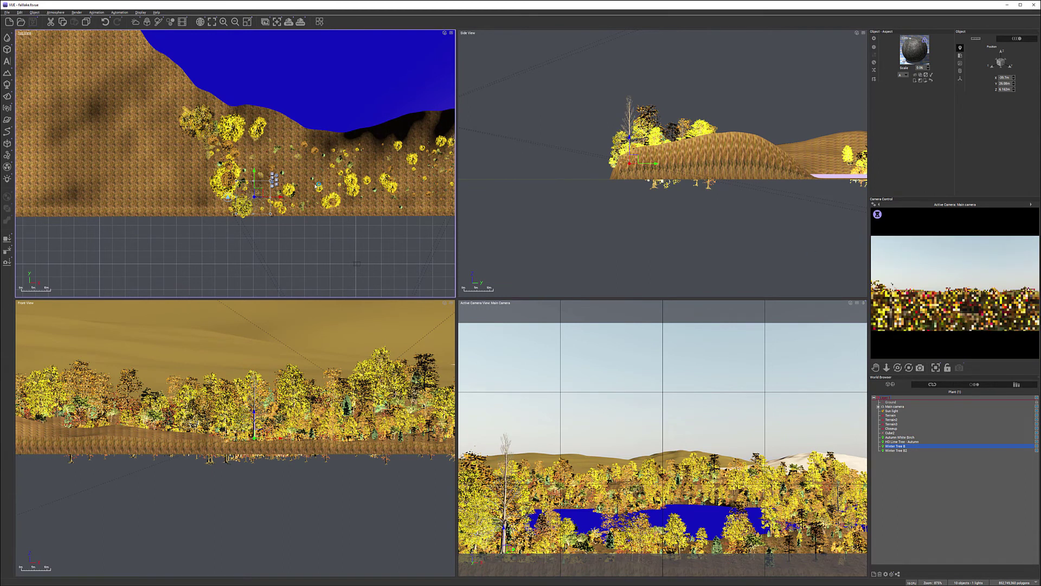
Select the three background terrains together and open their Default material in the Advanced Material Editor
{"action": "scroll", "coordinate": [315, 183], "scroll_direction": "down", "scroll_amount": 2}
{"action": "scroll", "coordinate": [318, 182], "scroll_direction": "down", "scroll_amount": 10}
{"action": "middle_click_drag", "start_coordinate": [319, 56], "coordinate": [325, 193]}
{"action": "scroll", "coordinate": [326, 192], "scroll_direction": "down", "scroll_amount": 5}
{"action": "right_click_drag", "start_coordinate": [331, 125], "coordinate": [324, 163]}
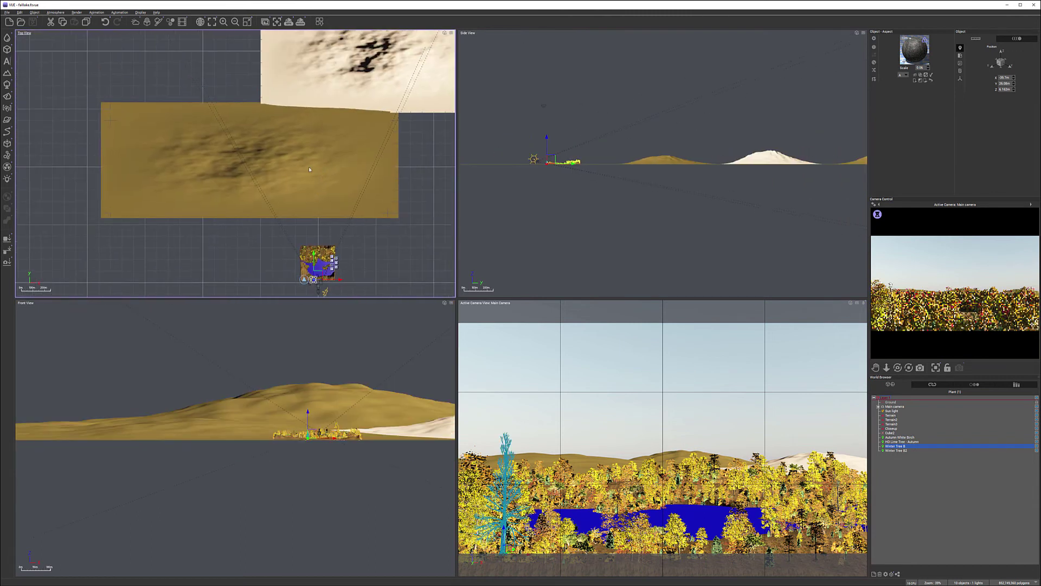
{"action": "left_click", "coordinate": [322, 171]}
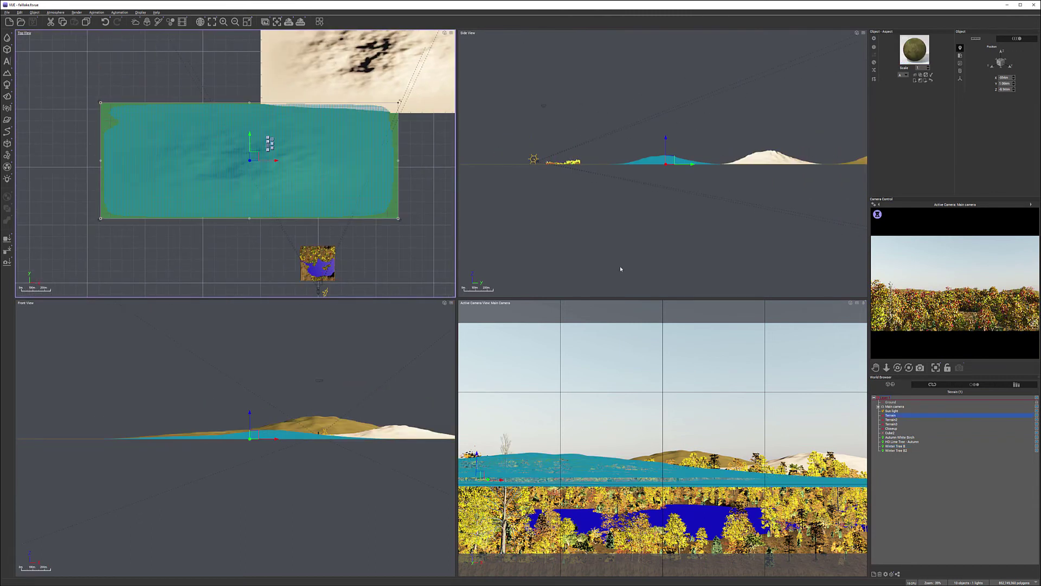
{"action": "left_click", "coordinate": [358, 108]}
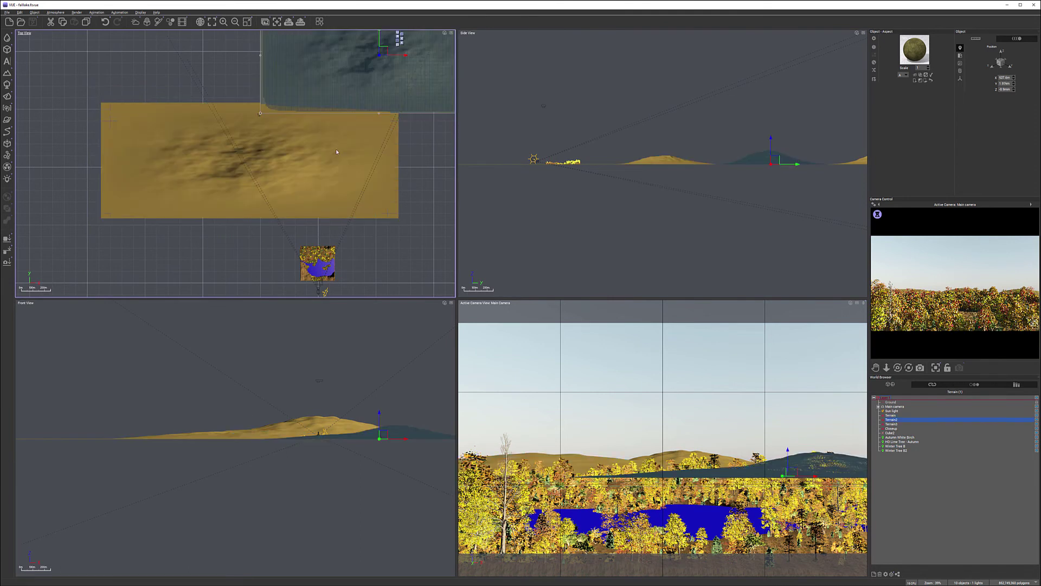
{"action": "left_click", "coordinate": [343, 160]}
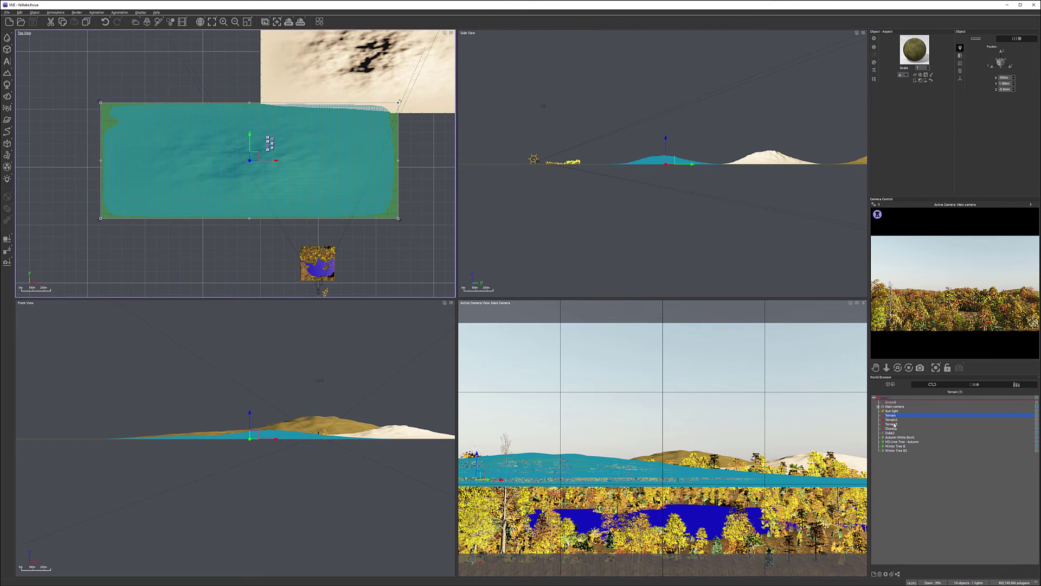
{"action": "left_click", "coordinate": [919, 419], "text": "shift"}
{"action": "double_click", "coordinate": [914, 50]}
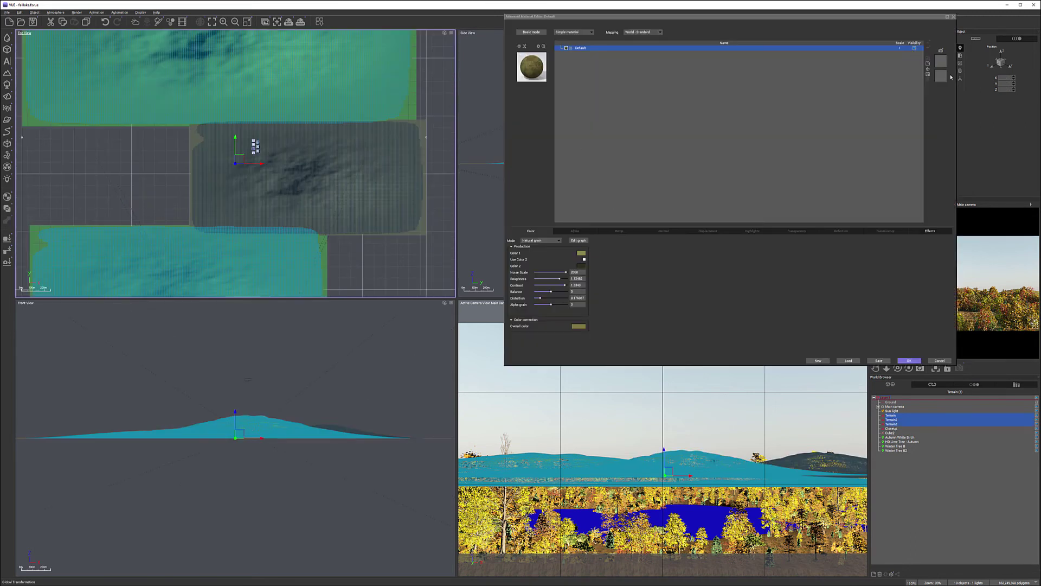
Add a new layer on top of the Default material and change its type to EcoSystem/Particles
{"action": "left_click", "coordinate": [927, 64]}
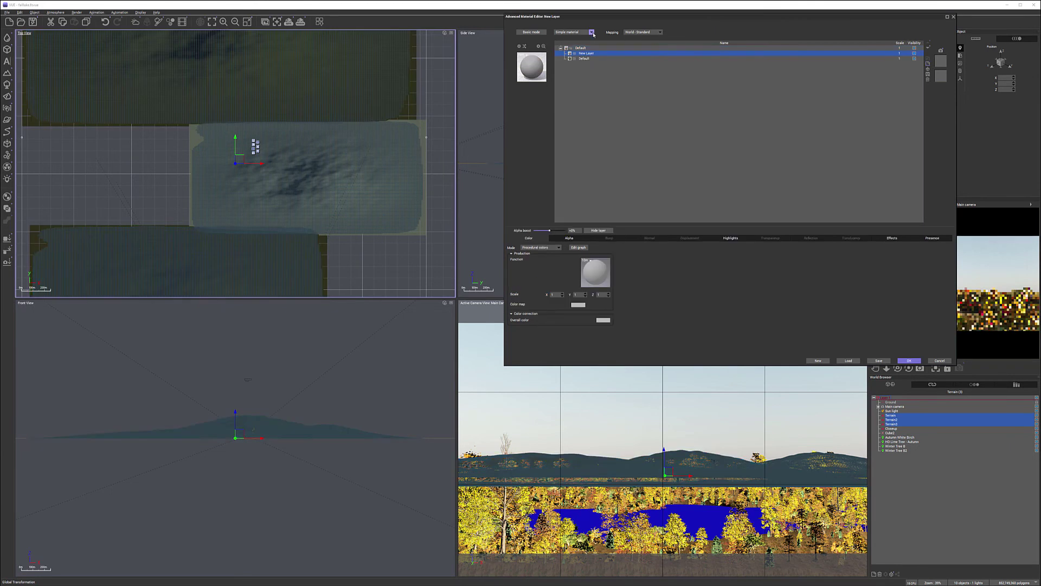
{"action": "left_click", "coordinate": [592, 32]}
{"action": "left_click", "coordinate": [570, 63]}
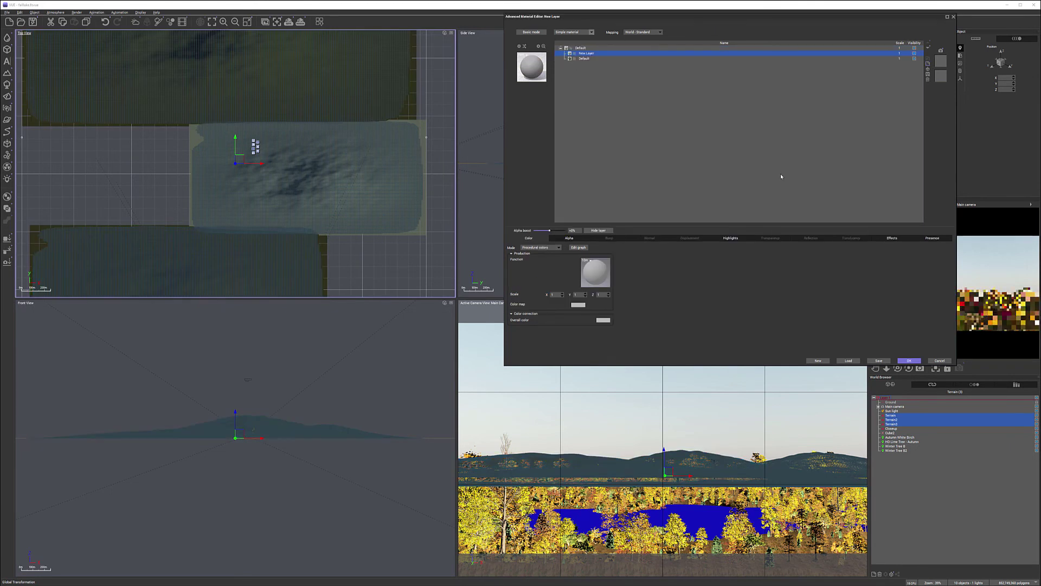
Add Autumn White Birch, Large European Ash - Autumn and Blue Spruce to the new layer's EcoSystem population
{"action": "right_click_drag", "start_coordinate": [295, 203], "coordinate": [366, 109]}
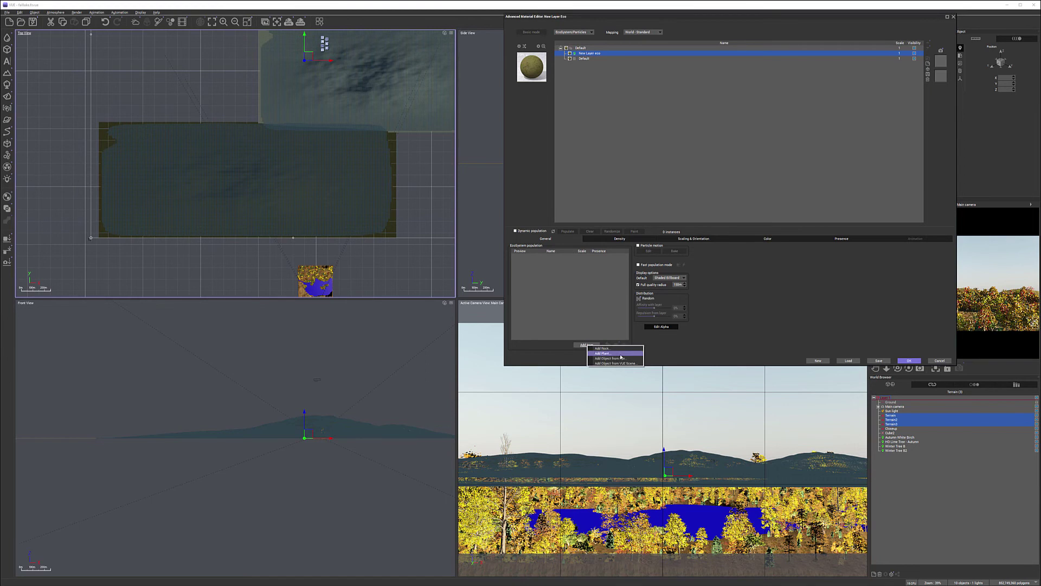
{"action": "left_click", "coordinate": [602, 353]}
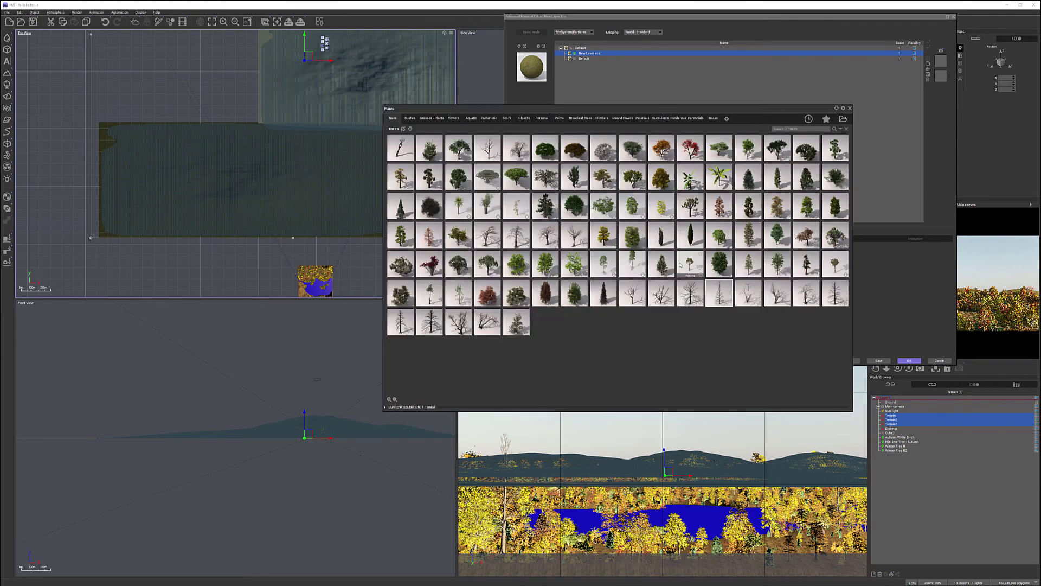
{"action": "double_click", "coordinate": [663, 181]}
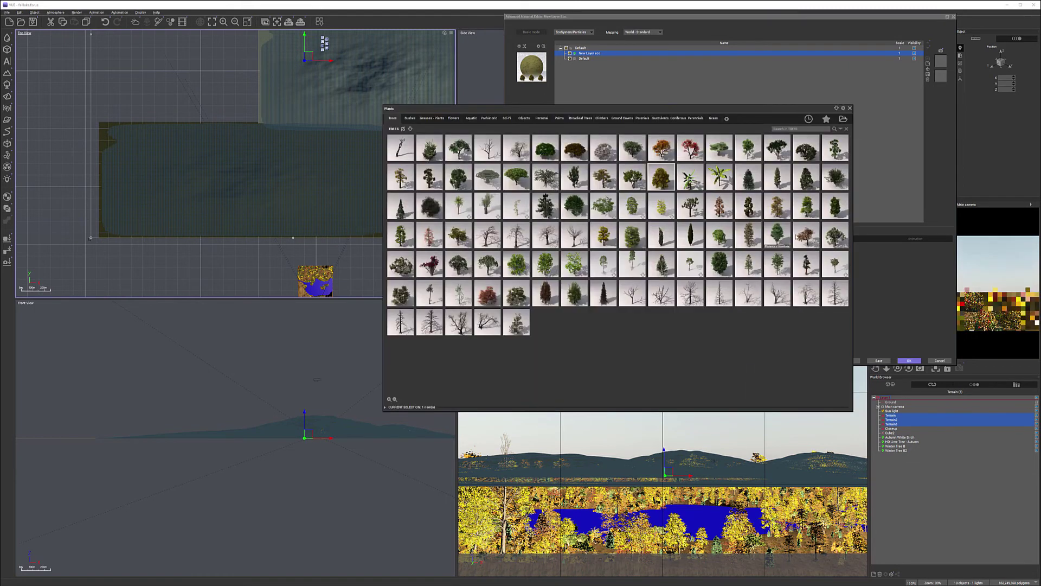
{"action": "double_click", "coordinate": [776, 207]}
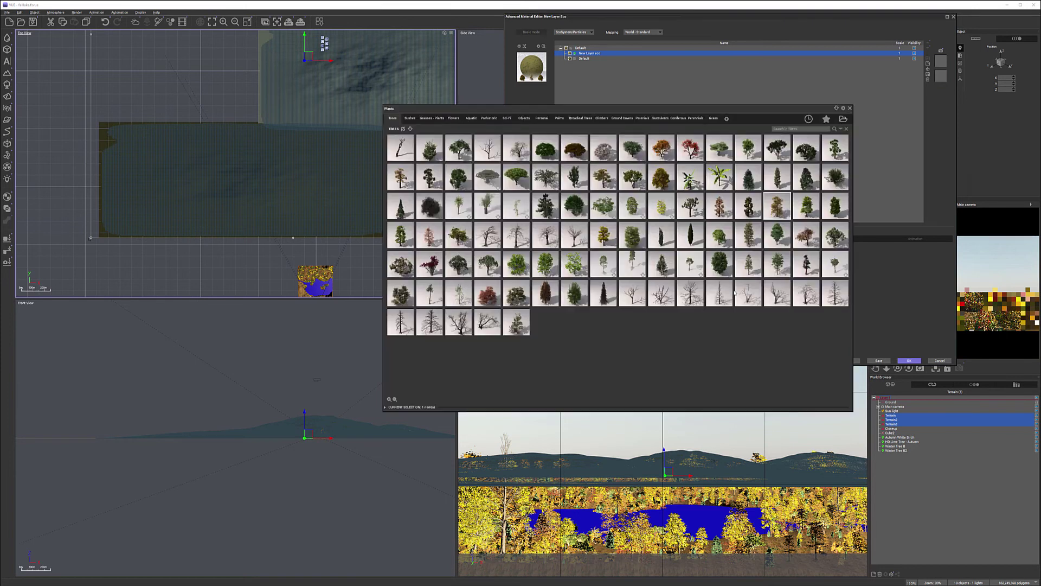
{"action": "double_click", "coordinate": [743, 176]}
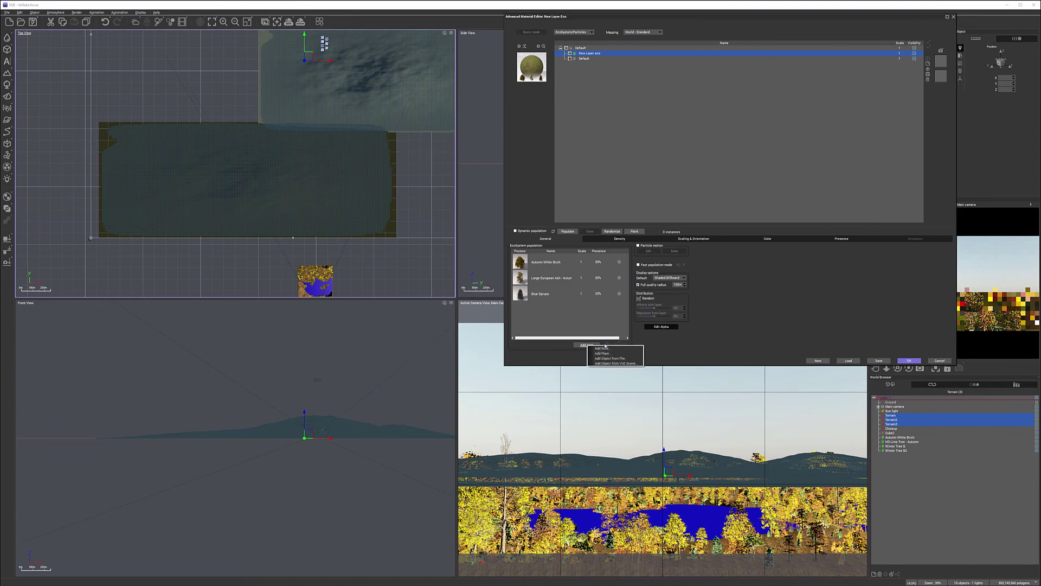
Add Large European Ash - Summer, a second autumn ash variant and one more tree to the EcoSystem population
{"action": "left_click", "coordinate": [586, 345]}
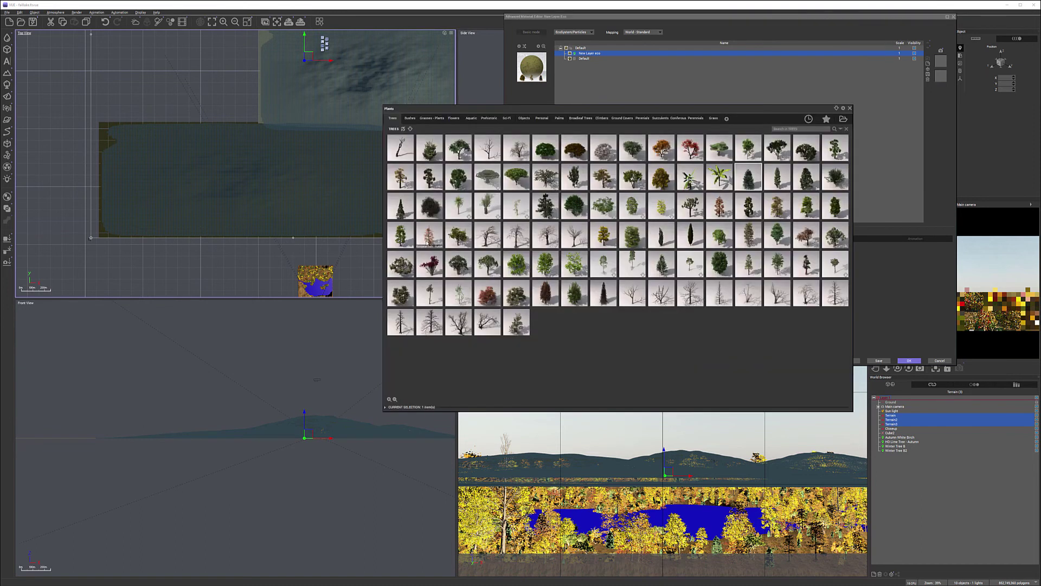
{"action": "double_click", "coordinate": [400, 234]}
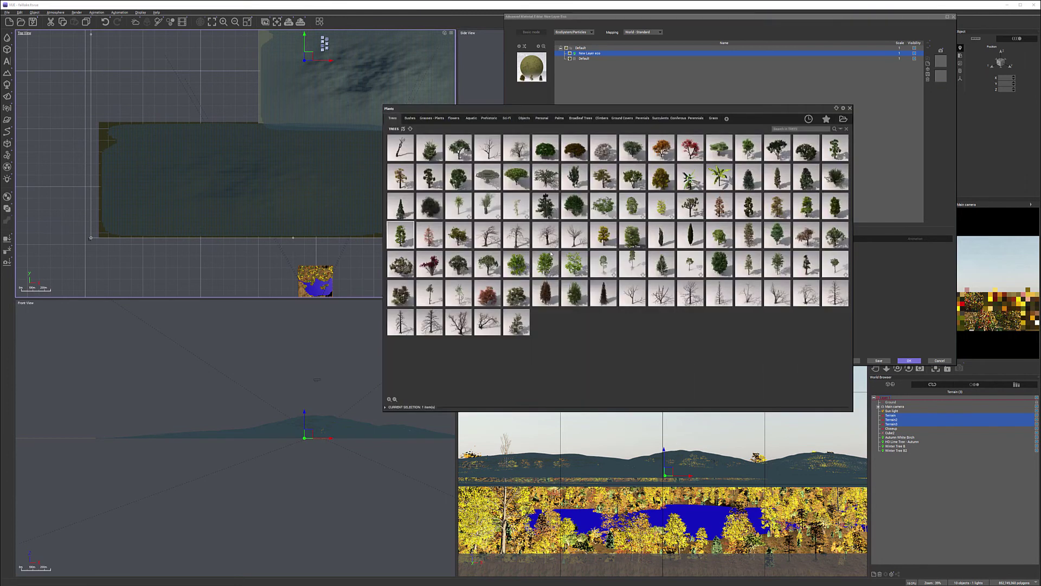
{"action": "double_click", "coordinate": [438, 244]}
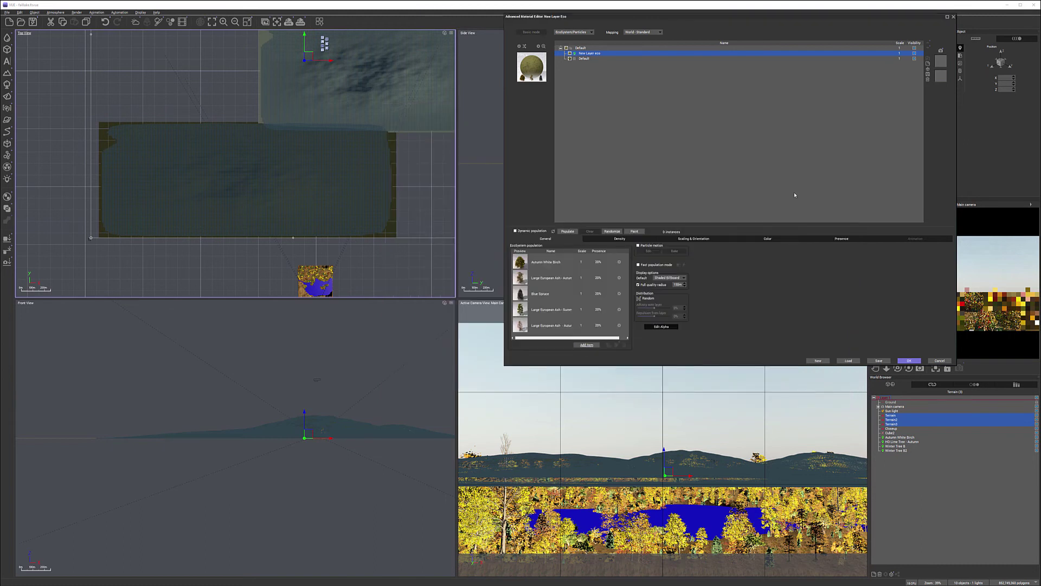
{"action": "left_click", "coordinate": [587, 345]}
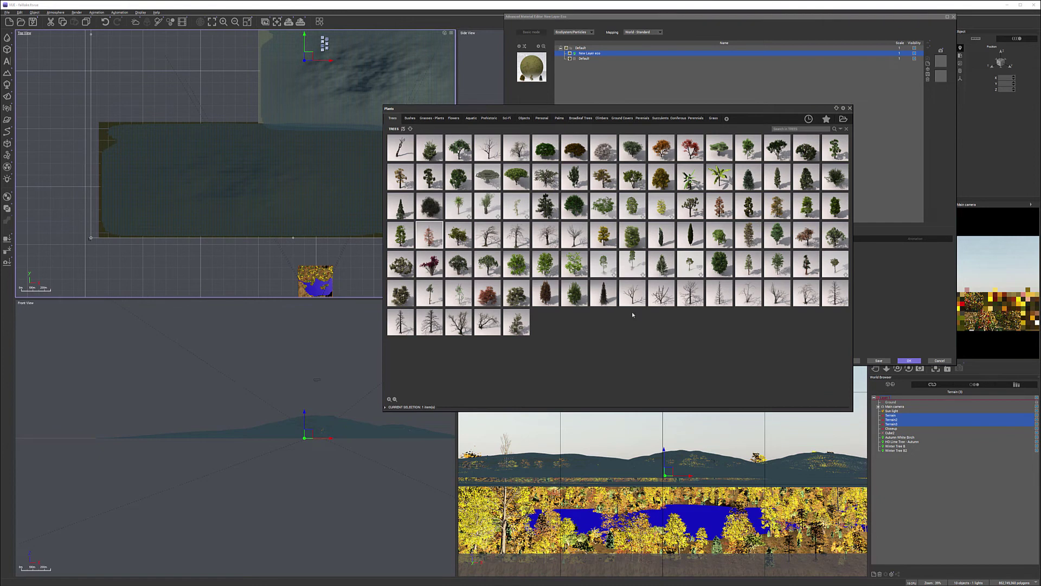
{"action": "double_click", "coordinate": [764, 202]}
{"action": "left_click", "coordinate": [667, 305]}
{"action": "left_click", "coordinate": [587, 345]}
{"action": "left_click", "coordinate": [616, 354]}
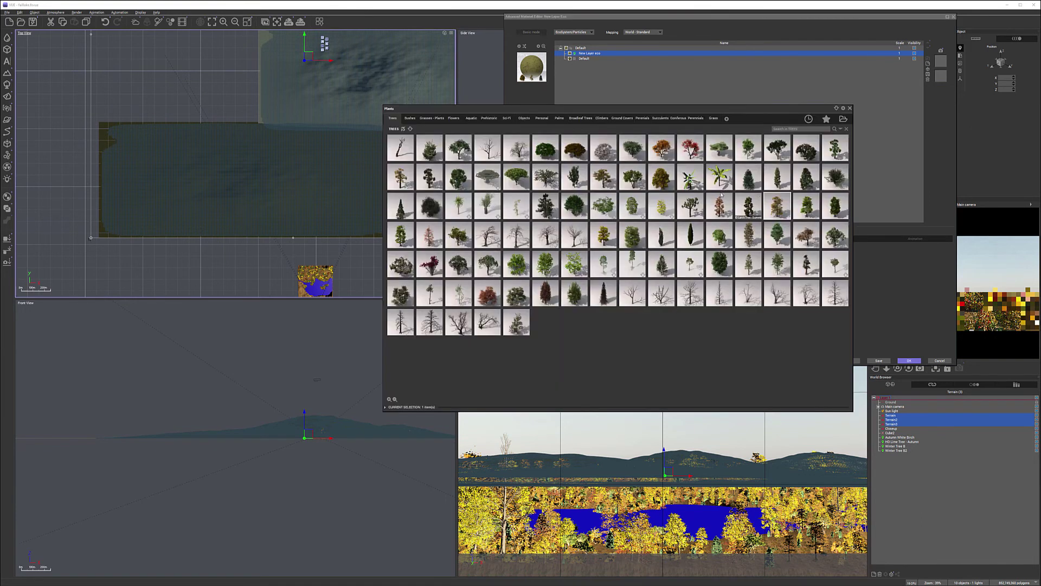
{"action": "double_click", "coordinate": [720, 205]}
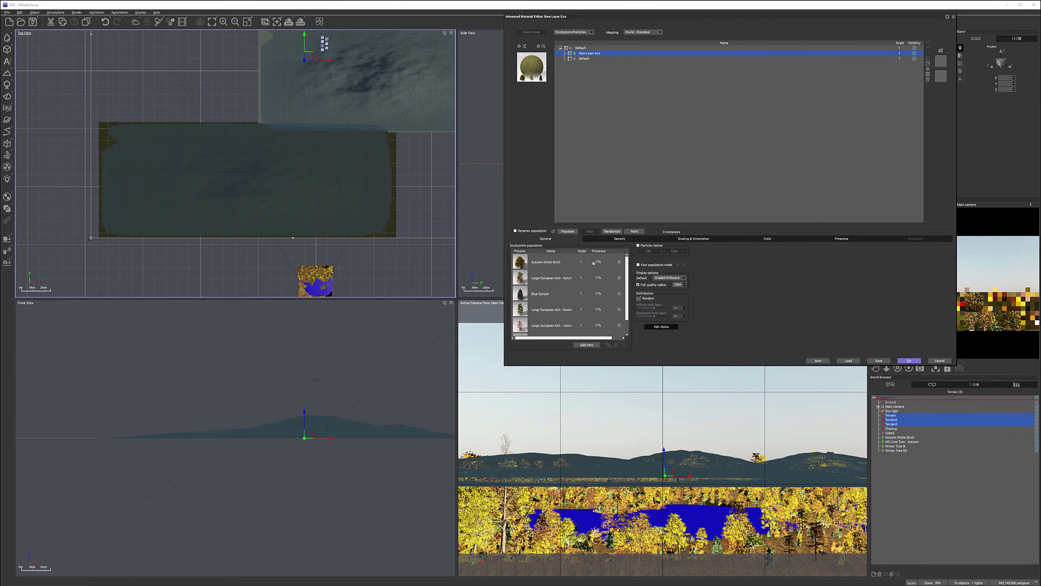
Start the EcoPainter, choose the instance painting brush and paint a first scattering of trees on the nearest background terrain
{"action": "left_click", "coordinate": [634, 231]}
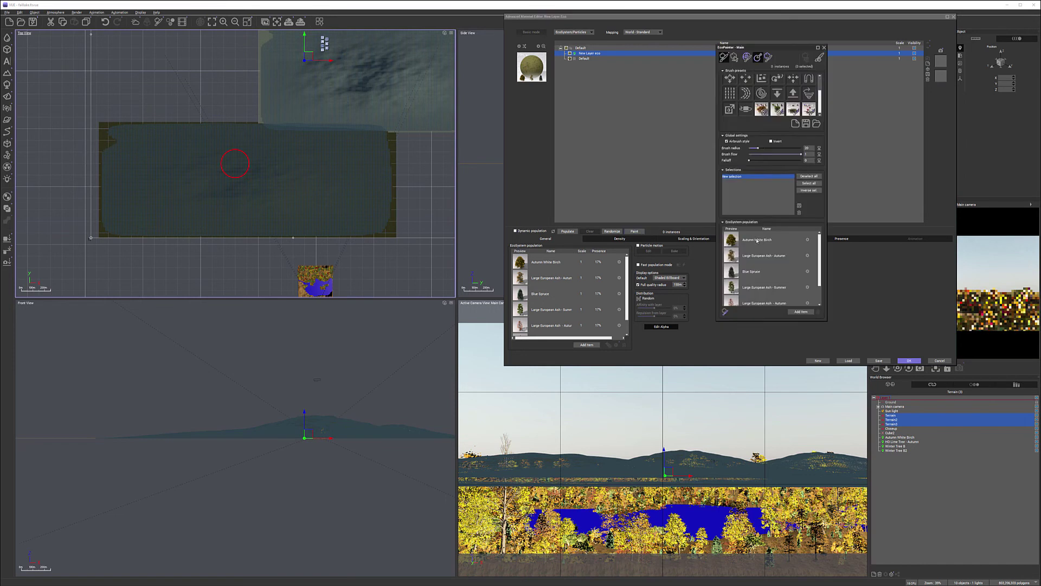
{"action": "right_click_drag", "start_coordinate": [261, 191], "coordinate": [252, 203]}
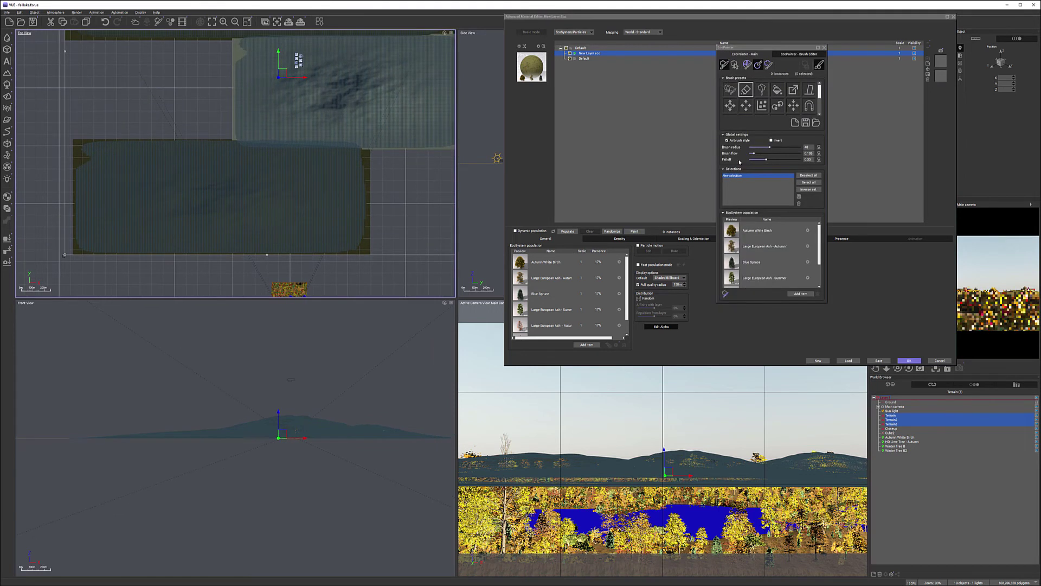
{"action": "left_click", "coordinate": [731, 90]}
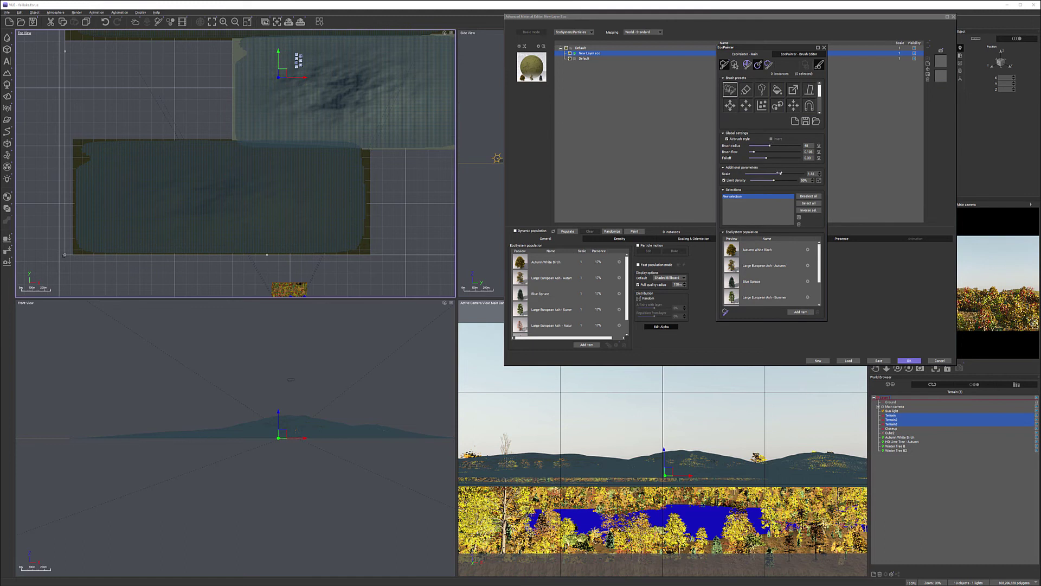
{"action": "mouse_move", "coordinate": [241, 200]}
{"action": "left_mouse_down"}
{"action": "mouse_move", "coordinate": [301, 198]}
{"action": "mouse_move", "coordinate": [275, 210]}
{"action": "left_mouse_up"}
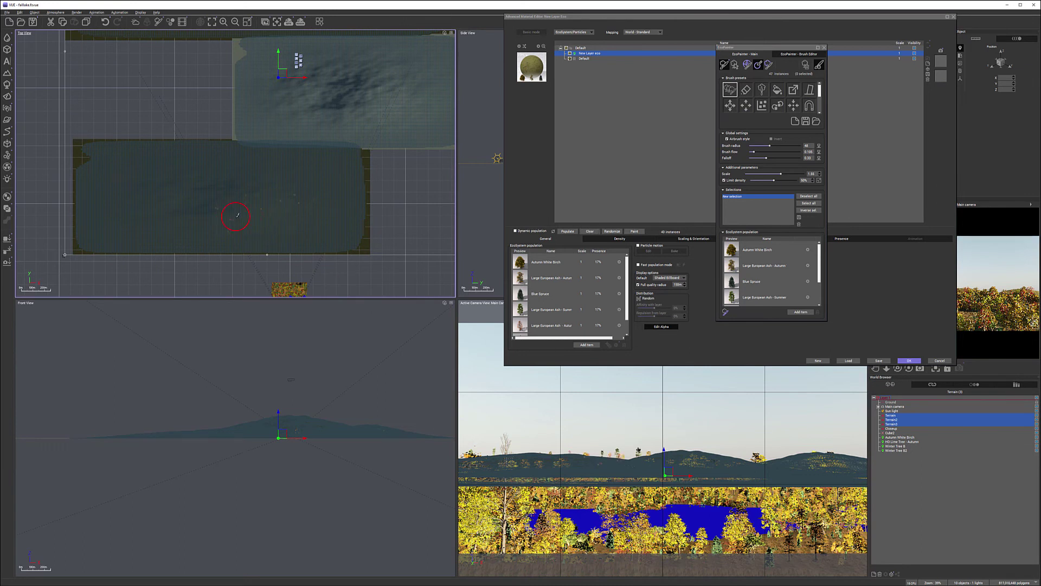
{"action": "left_click_drag", "start_coordinate": [286, 218], "coordinate": [416, 241]}
Paint more trees on the nearest background terrain's front slope, with the density limit off and a slightly higher brush flow
{"action": "left_click", "coordinate": [732, 180]}
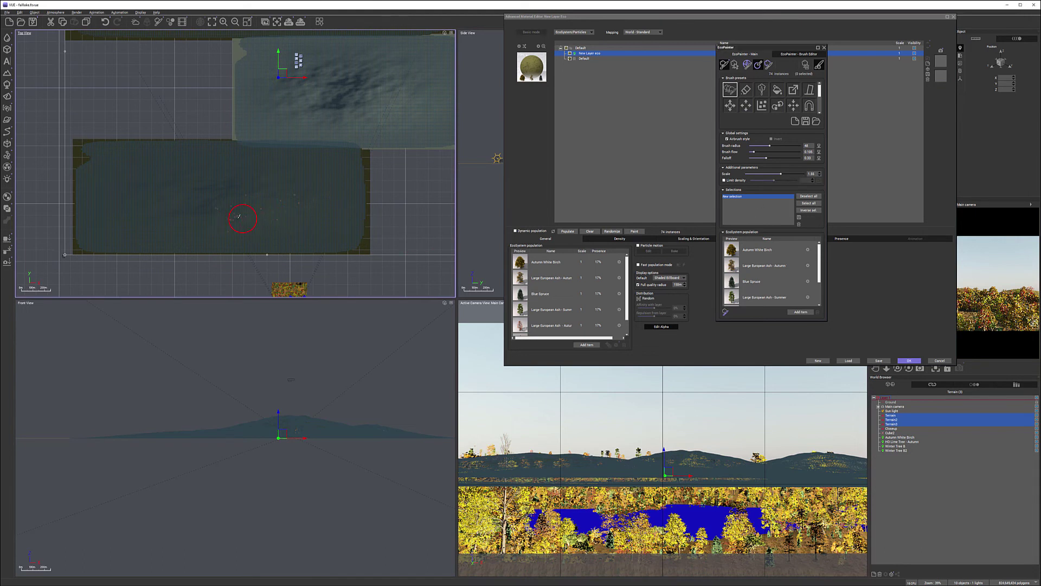
{"action": "left_click_drag", "start_coordinate": [243, 216], "coordinate": [253, 215]}
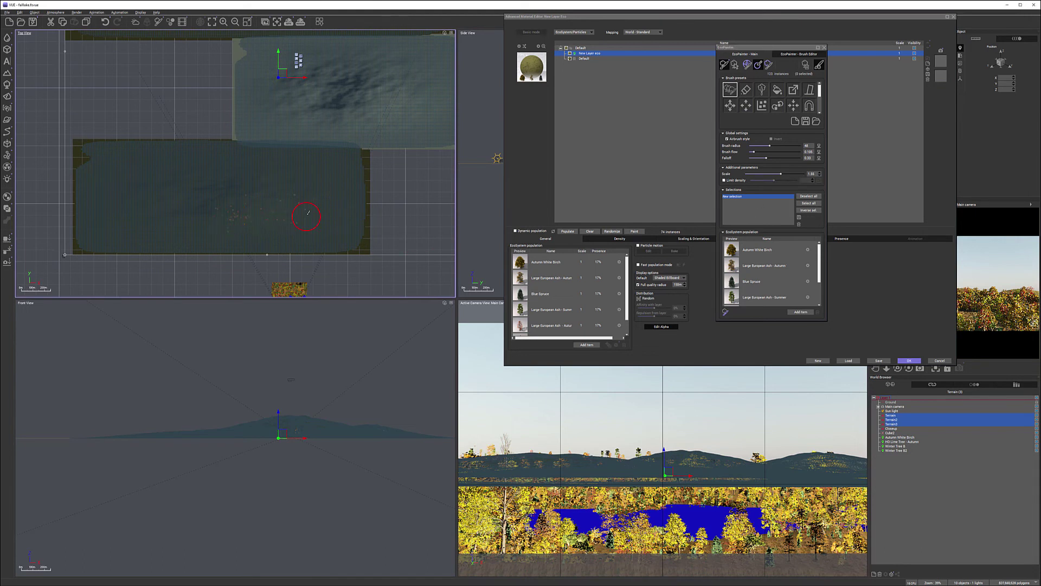
{"action": "left_click_drag", "start_coordinate": [259, 209], "coordinate": [262, 209]}
{"action": "left_click_drag", "start_coordinate": [759, 151], "coordinate": [766, 147]}
{"action": "left_click_drag", "start_coordinate": [296, 200], "coordinate": [234, 208]}
{"action": "left_click_drag", "start_coordinate": [329, 208], "coordinate": [327, 209]}
{"action": "left_click_drag", "start_coordinate": [314, 218], "coordinate": [316, 217]}
Paint a band of trees along the slope of the middle background terrain, in front of its ridge
{"action": "right_click_drag", "start_coordinate": [334, 186], "coordinate": [338, 217]}
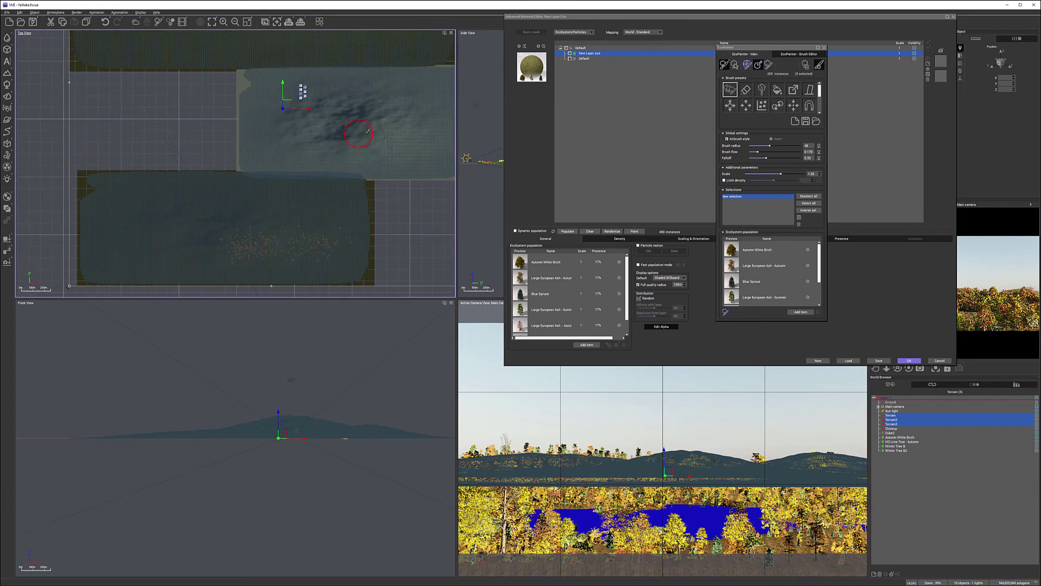
{"action": "left_click_drag", "start_coordinate": [316, 132], "coordinate": [317, 135]}
{"action": "left_click_drag", "start_coordinate": [367, 135], "coordinate": [362, 143]}
{"action": "left_click_drag", "start_coordinate": [380, 143], "coordinate": [379, 141]}
{"action": "left_click_drag", "start_coordinate": [370, 131], "coordinate": [370, 131]}
Paint additional trees around the existing patch on the nearest background terrain
{"action": "left_click_drag", "start_coordinate": [282, 263], "coordinate": [283, 257]}
{"action": "left_click_drag", "start_coordinate": [289, 229], "coordinate": [288, 229]}
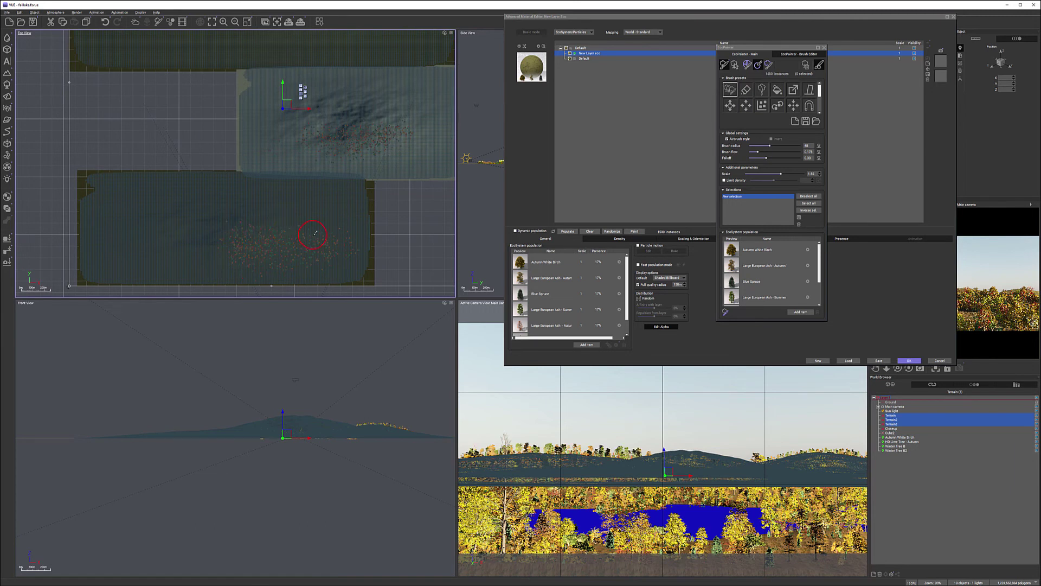
{"action": "left_click_drag", "start_coordinate": [227, 242], "coordinate": [226, 240]}
Paint trees around the central hills of the farthest background terrain, enlarging the brush radius to 64
{"action": "right_click_drag", "start_coordinate": [328, 124], "coordinate": [316, 281]}
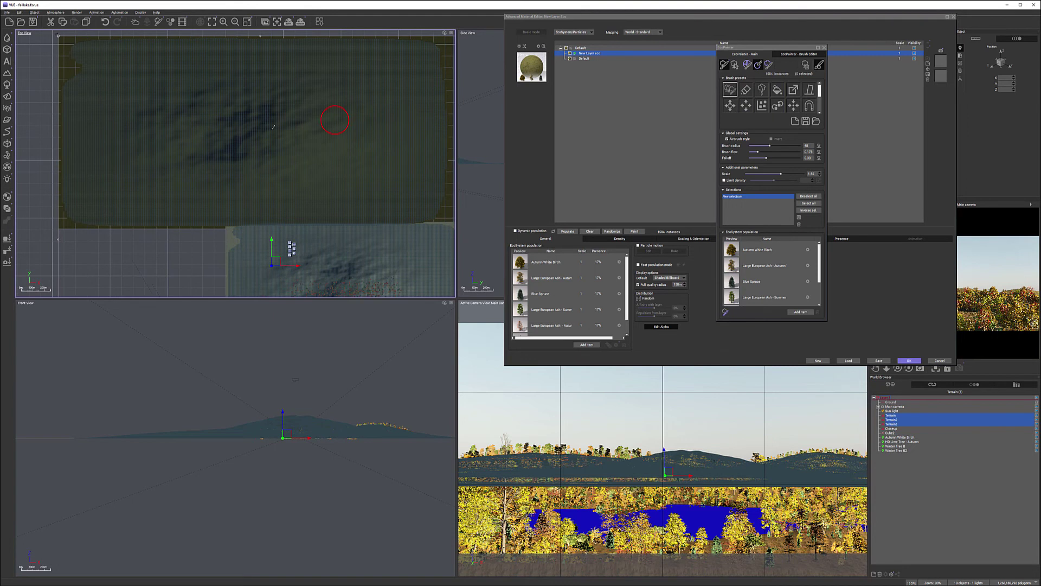
{"action": "left_click_drag", "start_coordinate": [230, 143], "coordinate": [223, 155]}
{"action": "left_click", "coordinate": [239, 176]}
{"action": "left_click_drag", "start_coordinate": [771, 144], "coordinate": [773, 145]}
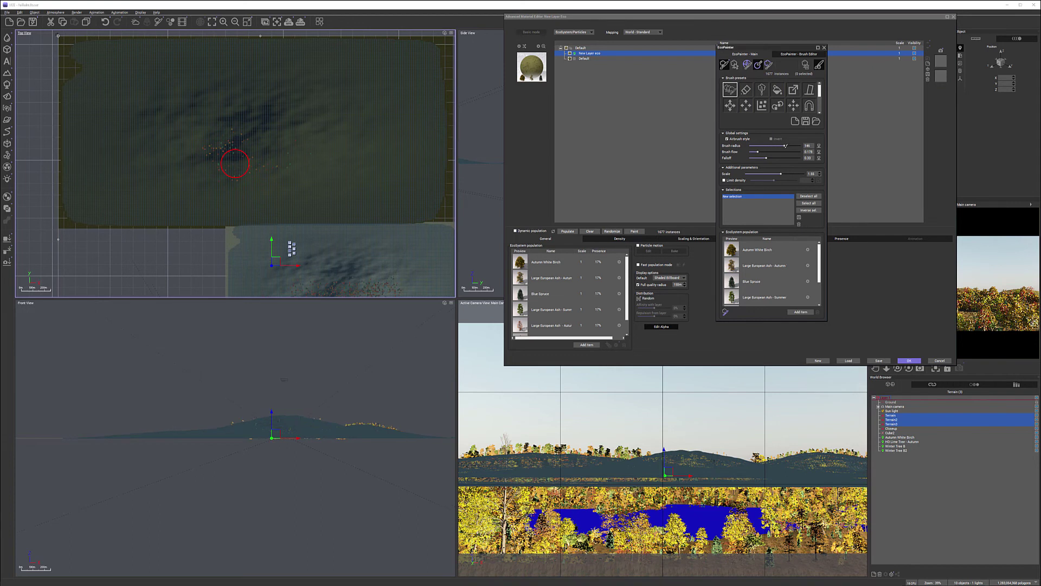
{"action": "left_click", "coordinate": [228, 164]}
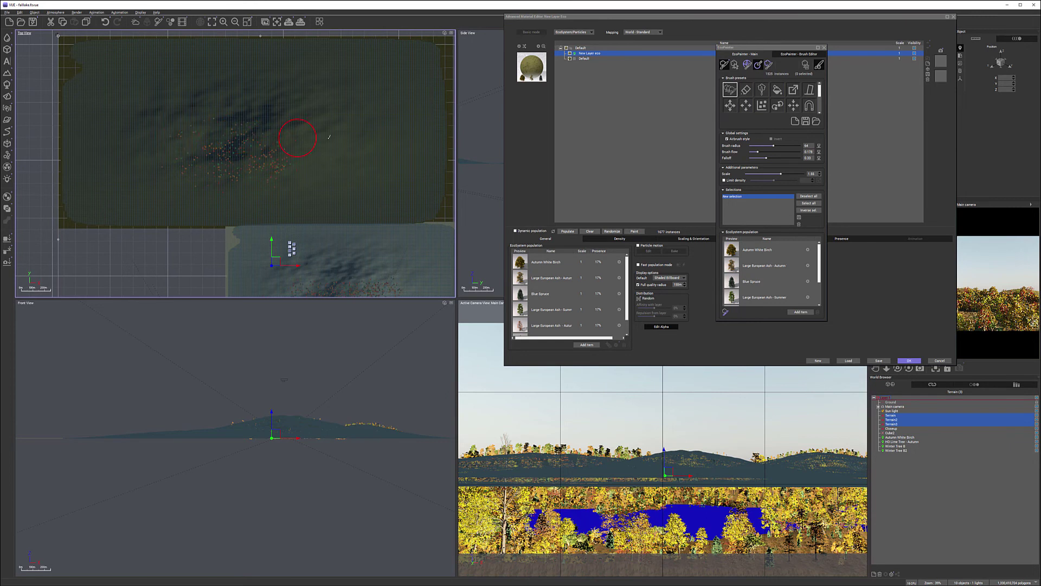
{"action": "left_click_drag", "start_coordinate": [287, 163], "coordinate": [276, 165]}
Raise the brush flow and cover the central and surrounding slopes of the farthest background terrain with dense trees
{"action": "left_click_drag", "start_coordinate": [768, 153], "coordinate": [777, 150]}
{"action": "left_click_drag", "start_coordinate": [277, 165], "coordinate": [245, 178]}
{"action": "left_click_drag", "start_coordinate": [261, 140], "coordinate": [227, 146]}
{"action": "left_click_drag", "start_coordinate": [328, 152], "coordinate": [370, 165]}
{"action": "left_click_drag", "start_coordinate": [250, 158], "coordinate": [189, 170]}
{"action": "left_click_drag", "start_coordinate": [342, 191], "coordinate": [335, 168]}
Fill in more trees on the middle and nearest background terrains, finish painting and accept the EcoSystem material
{"action": "middle_click_drag", "start_coordinate": [335, 168], "coordinate": [327, 60]}
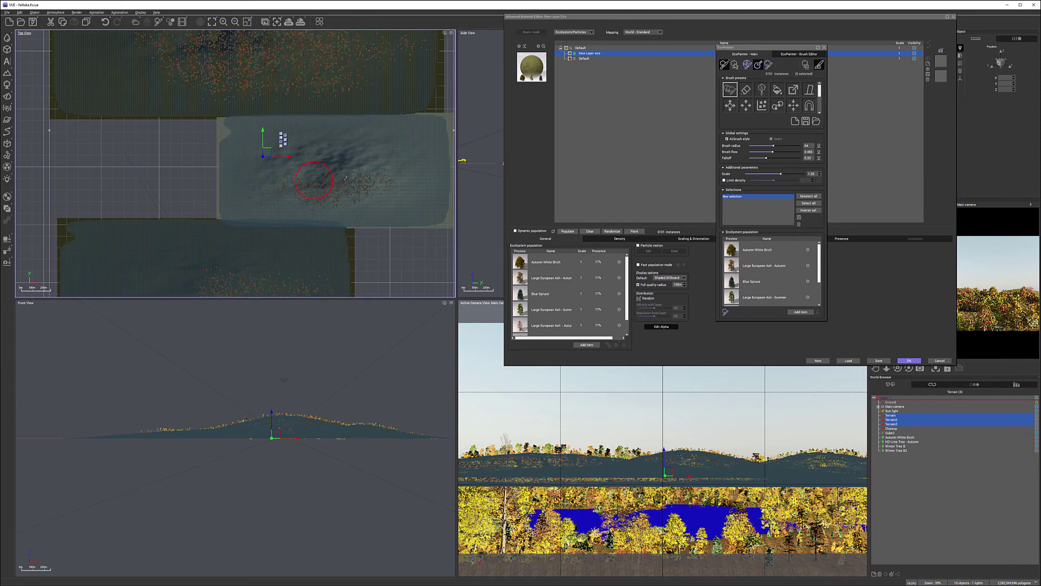
{"action": "left_click_drag", "start_coordinate": [320, 186], "coordinate": [314, 183]}
{"action": "middle_click_drag", "start_coordinate": [300, 196], "coordinate": [333, 67]}
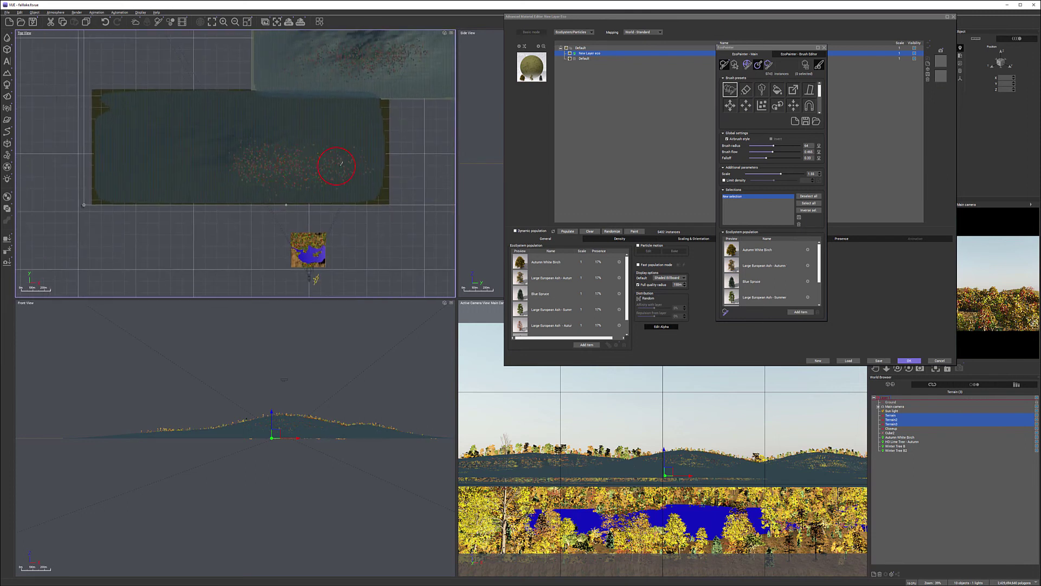
{"action": "left_click_drag", "start_coordinate": [277, 163], "coordinate": [264, 168]}
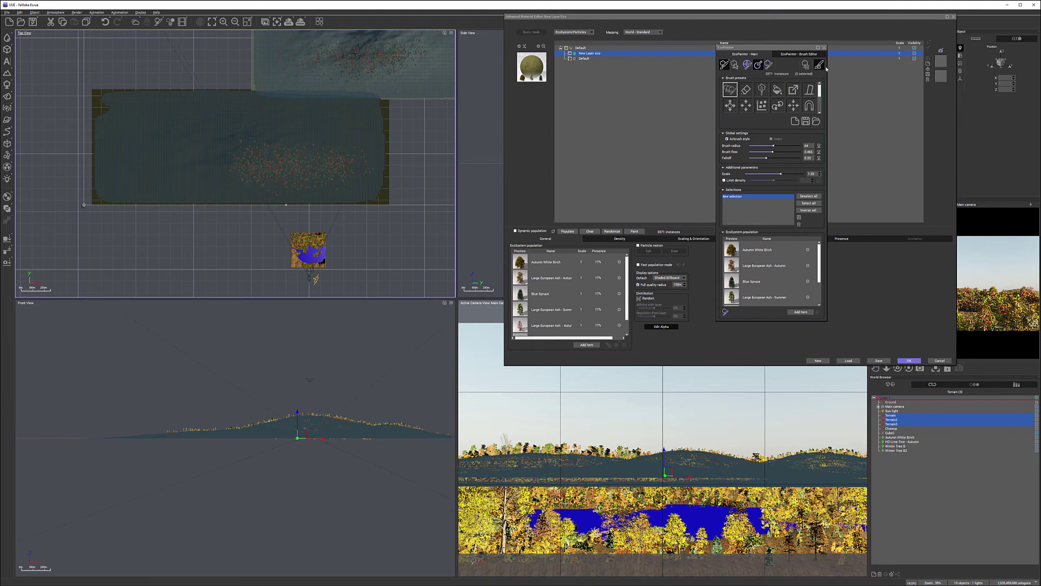
{"action": "left_click", "coordinate": [822, 47]}
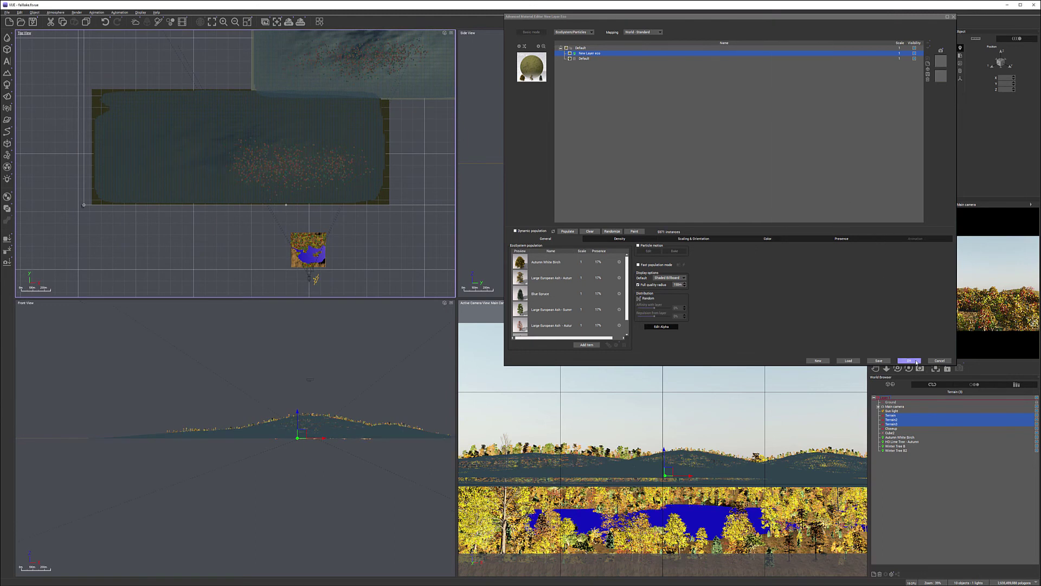
{"action": "left_click", "coordinate": [908, 361]}
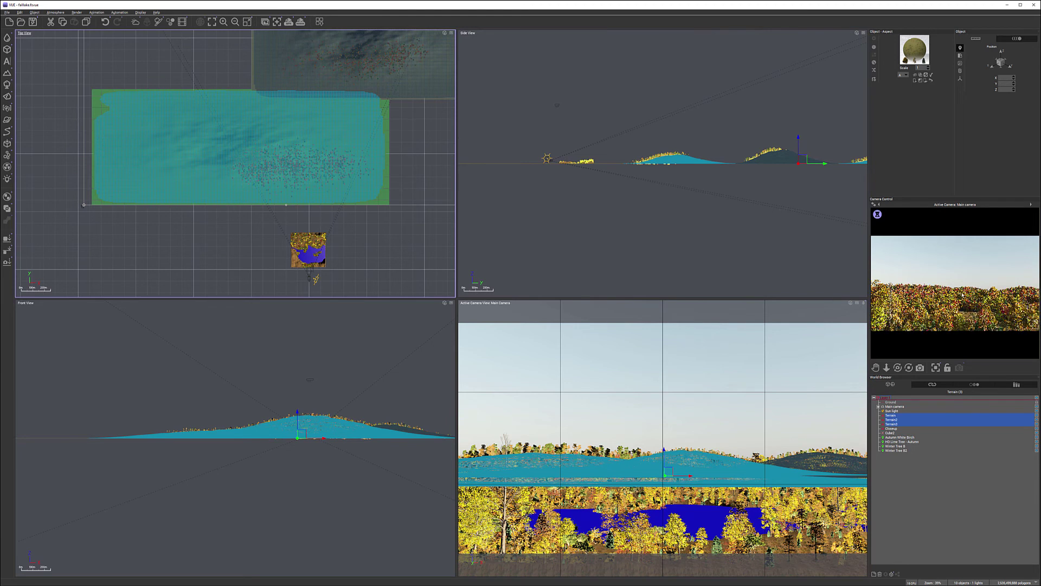
Browse the liquid materials for the lake cube and apply the Wavy Shore MetaWater material to it
{"action": "left_click", "coordinate": [891, 433]}
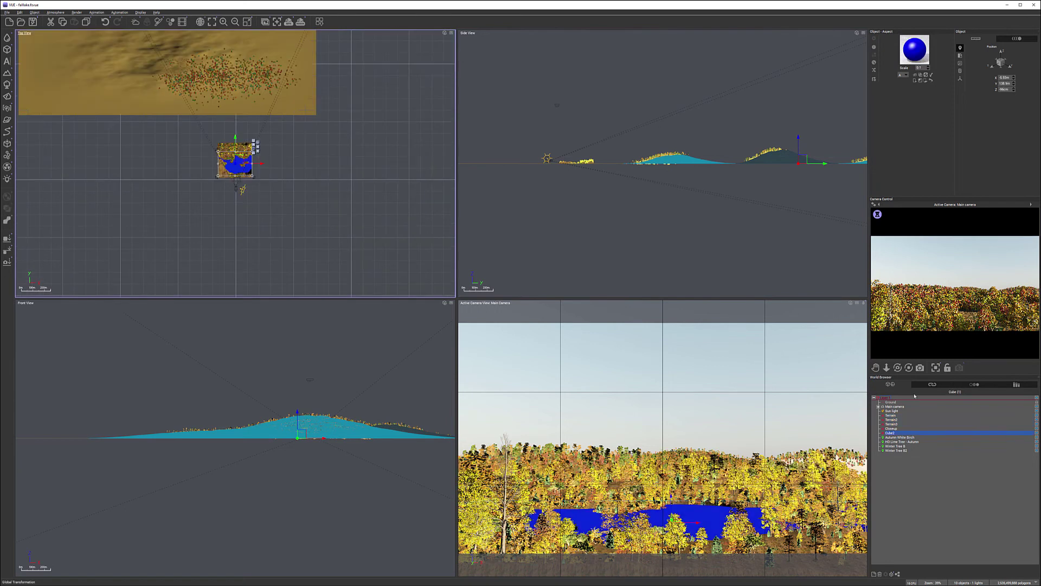
{"action": "left_click", "coordinate": [874, 64]}
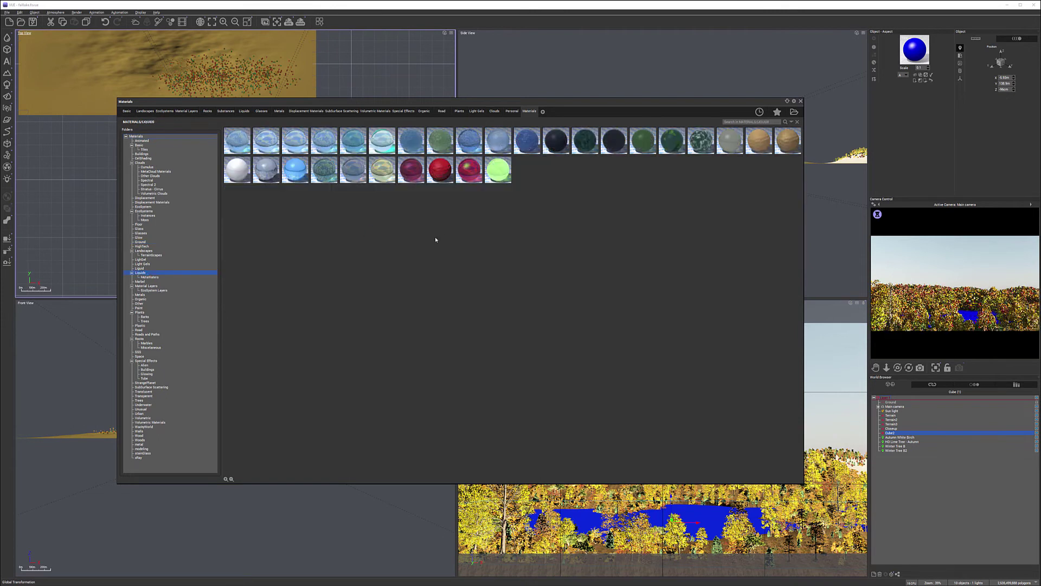
{"action": "mouse_move", "coordinate": [299, 142]}
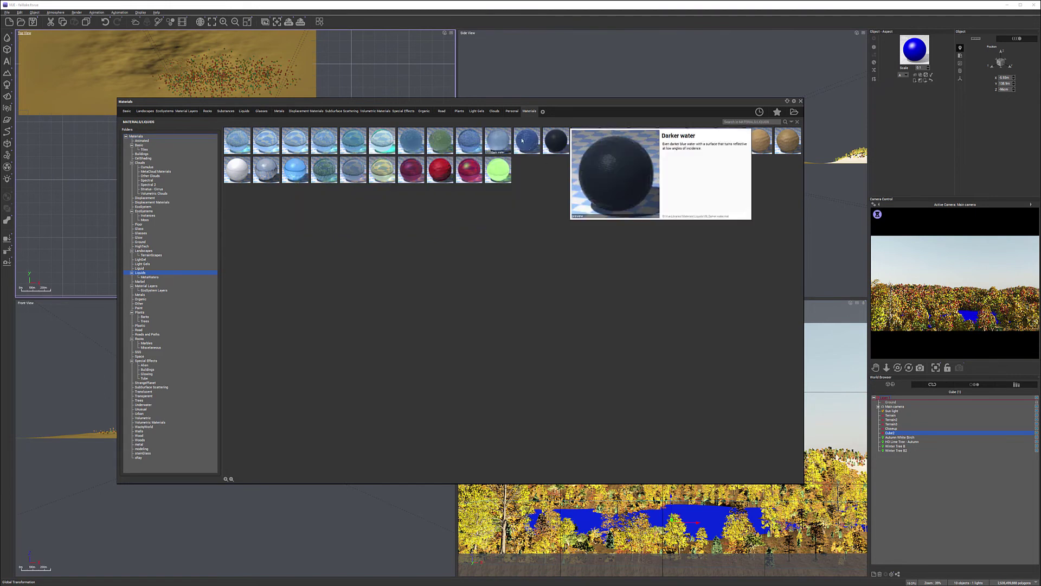
{"action": "mouse_move", "coordinate": [329, 172]}
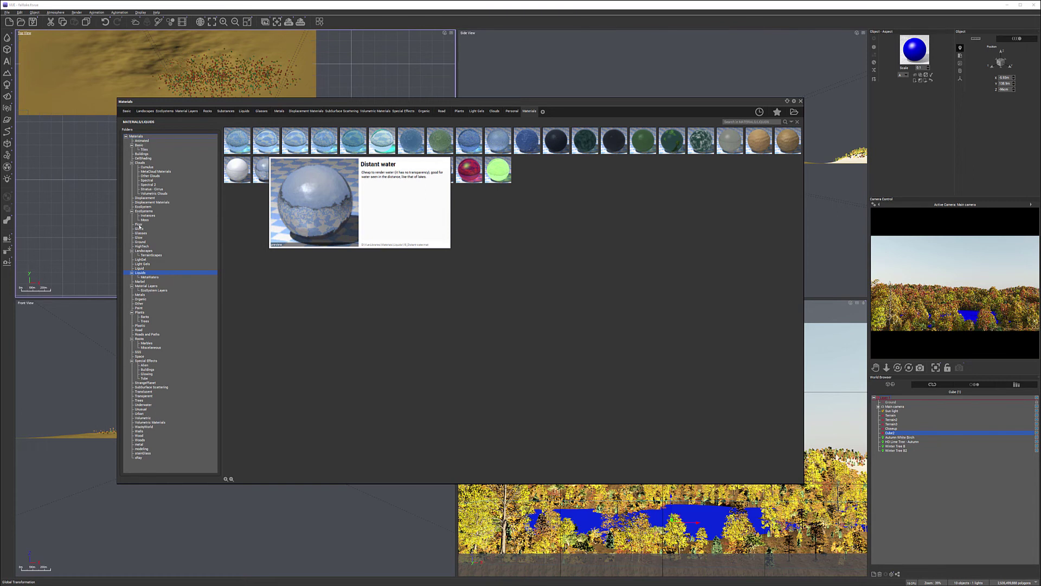
{"action": "left_click", "coordinate": [141, 269]}
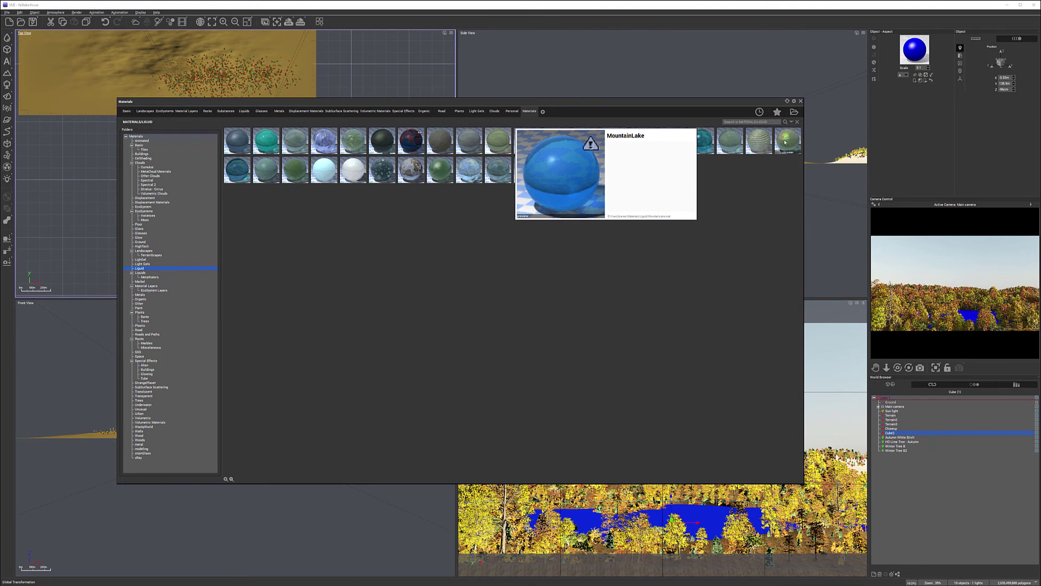
{"action": "mouse_move", "coordinate": [471, 140]}
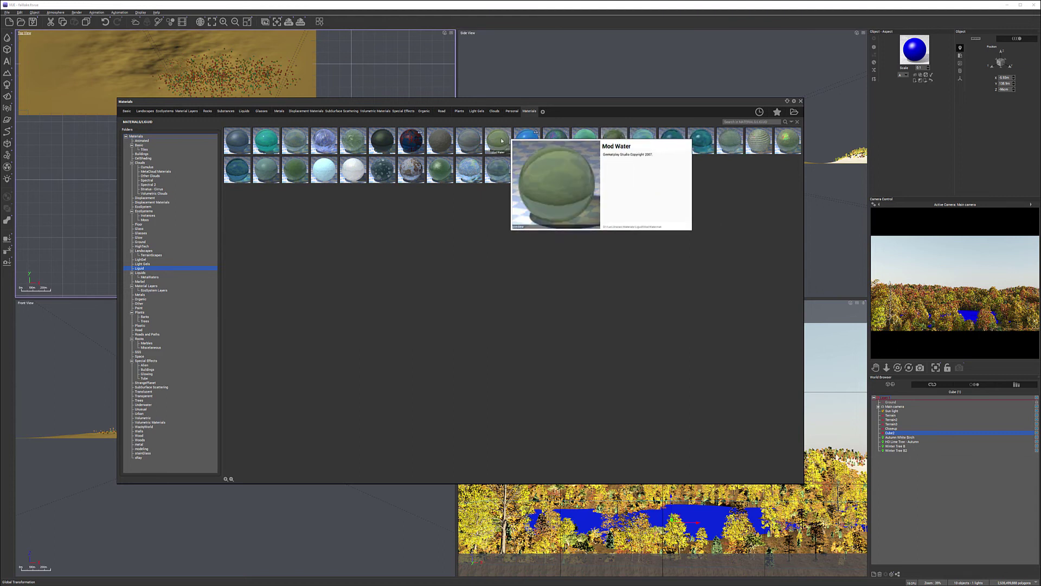
{"action": "mouse_move", "coordinate": [497, 172]}
{"action": "mouse_move", "coordinate": [465, 171]}
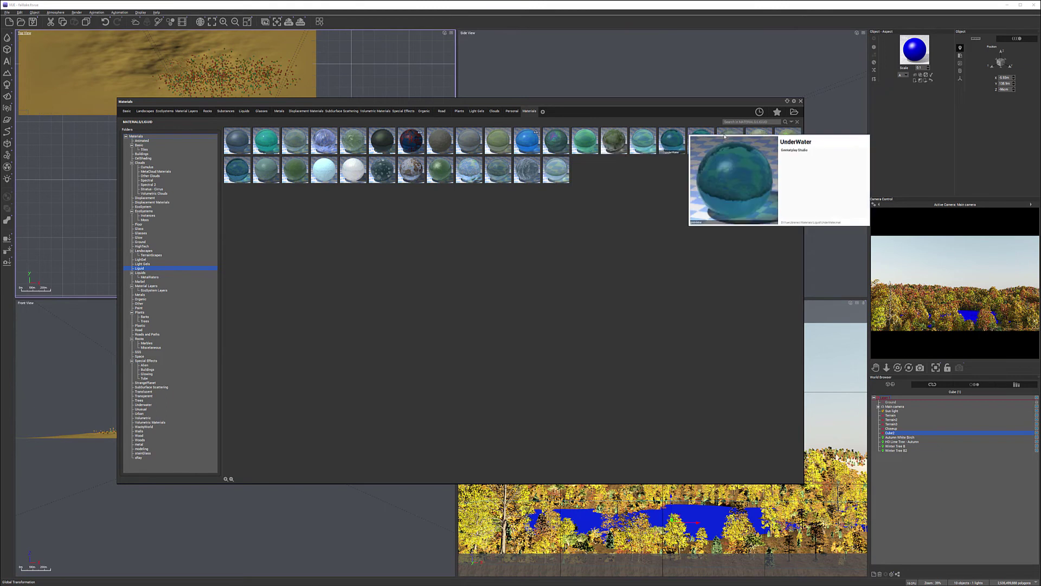
{"action": "mouse_move", "coordinate": [757, 136]}
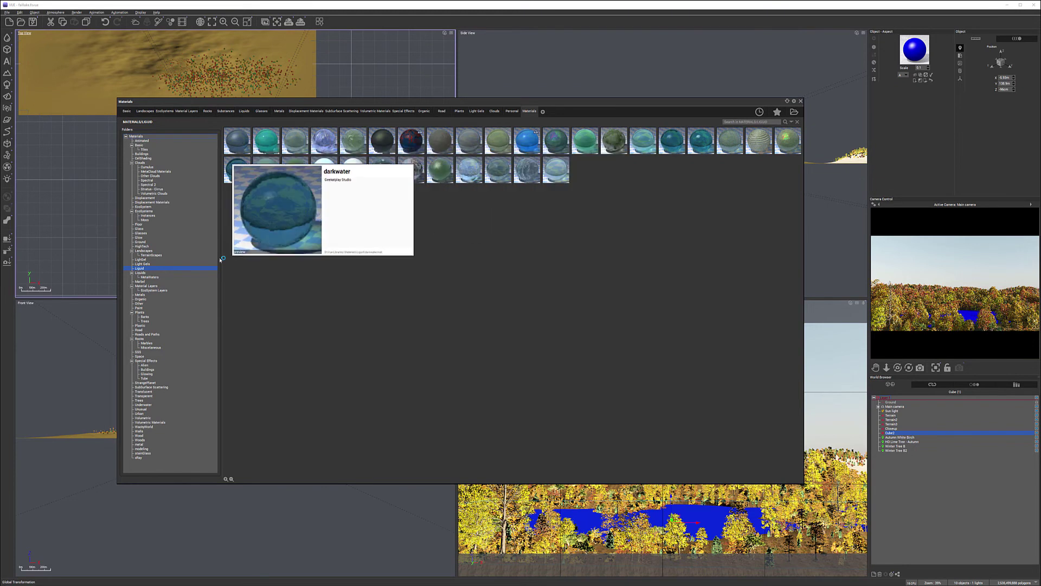
{"action": "left_click", "coordinate": [148, 277]}
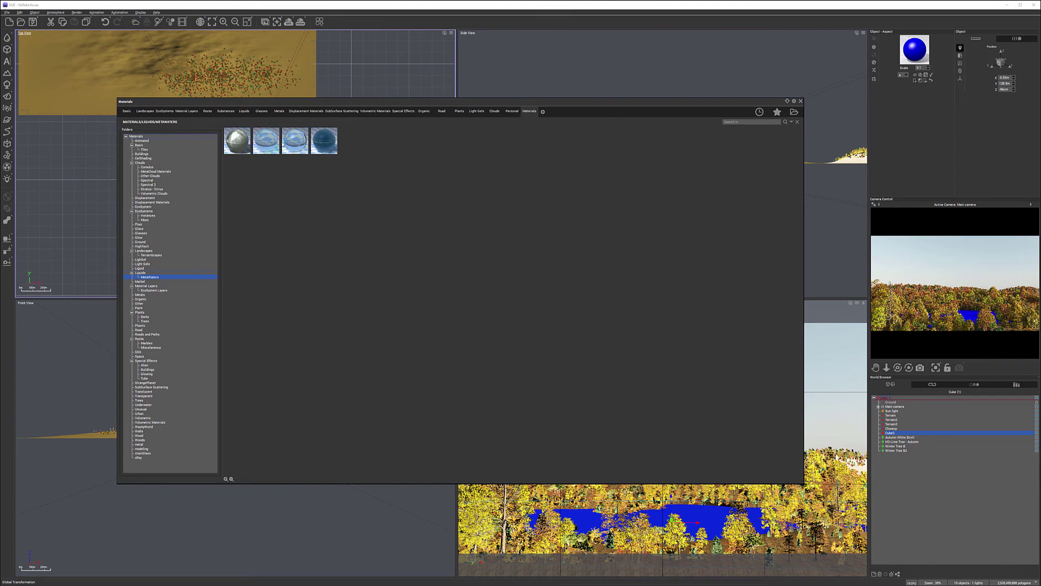
{"action": "double_click", "coordinate": [323, 141]}
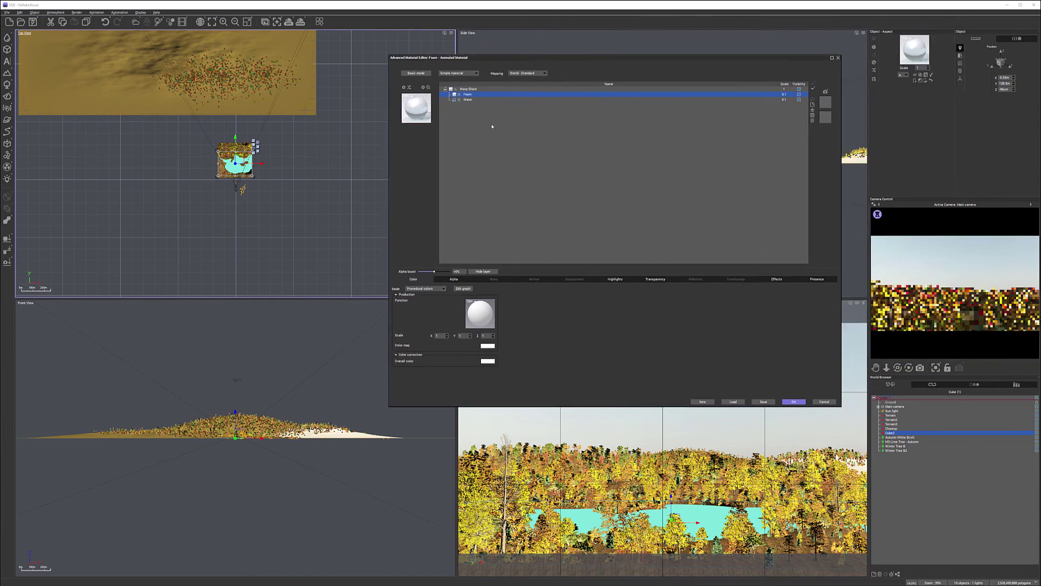
Switch the Foam layer's color mode to Natural grain and set Color 1 and Color 2 to dark, greenish tones
{"action": "left_click", "coordinate": [442, 290]}
{"action": "left_click", "coordinate": [416, 306]}
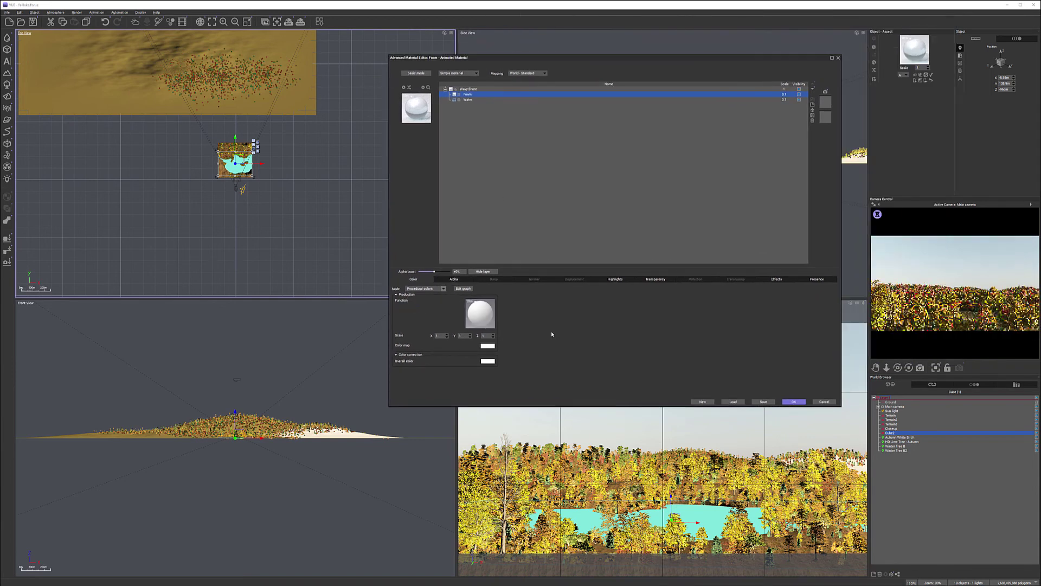
{"action": "left_click", "coordinate": [466, 301]}
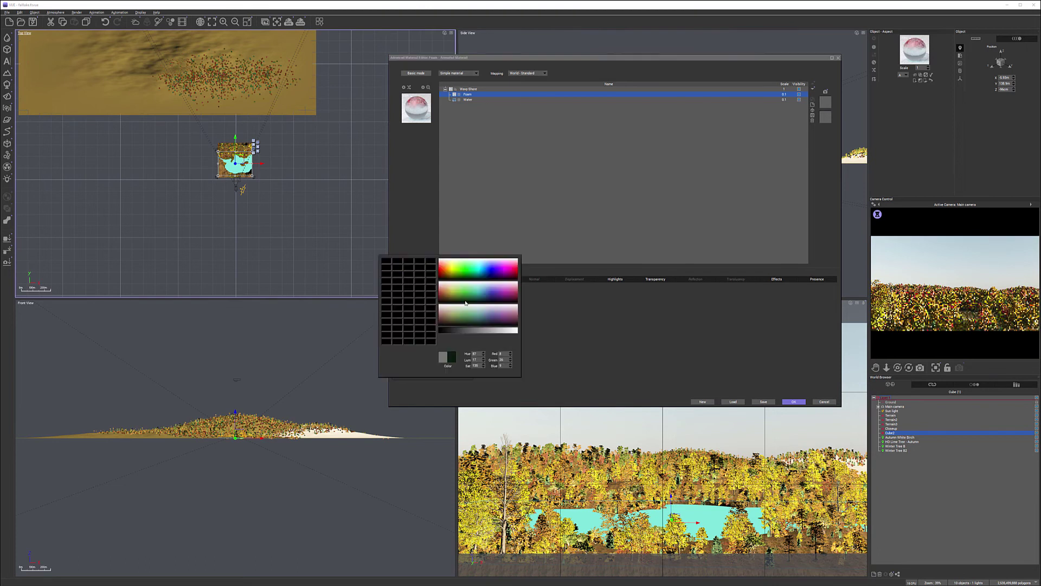
{"action": "left_click", "coordinate": [451, 315]}
{"action": "left_click_drag", "start_coordinate": [457, 307], "coordinate": [458, 317]}
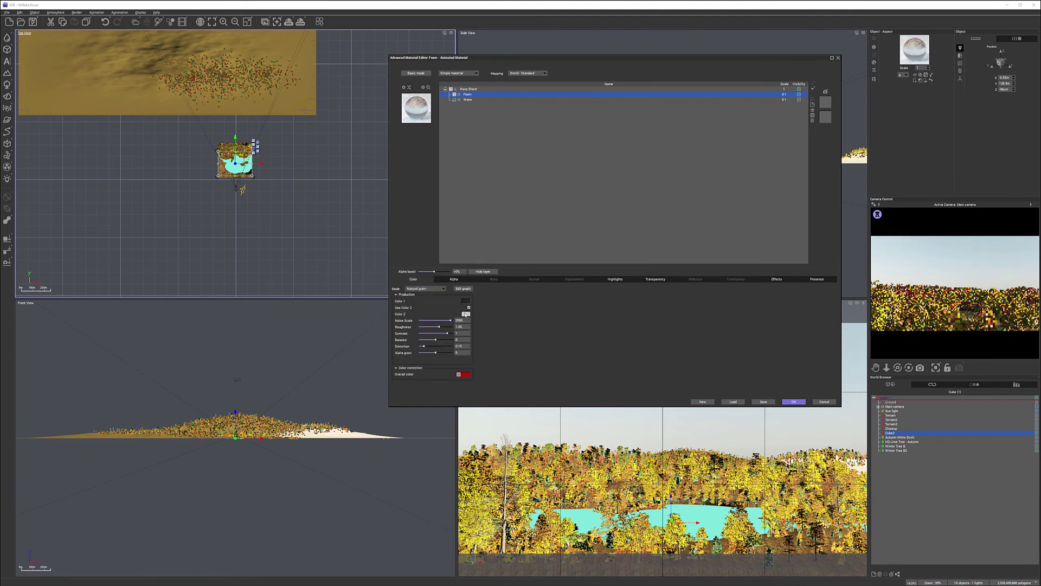
{"action": "double_click", "coordinate": [465, 314]}
{"action": "left_click", "coordinate": [464, 326]}
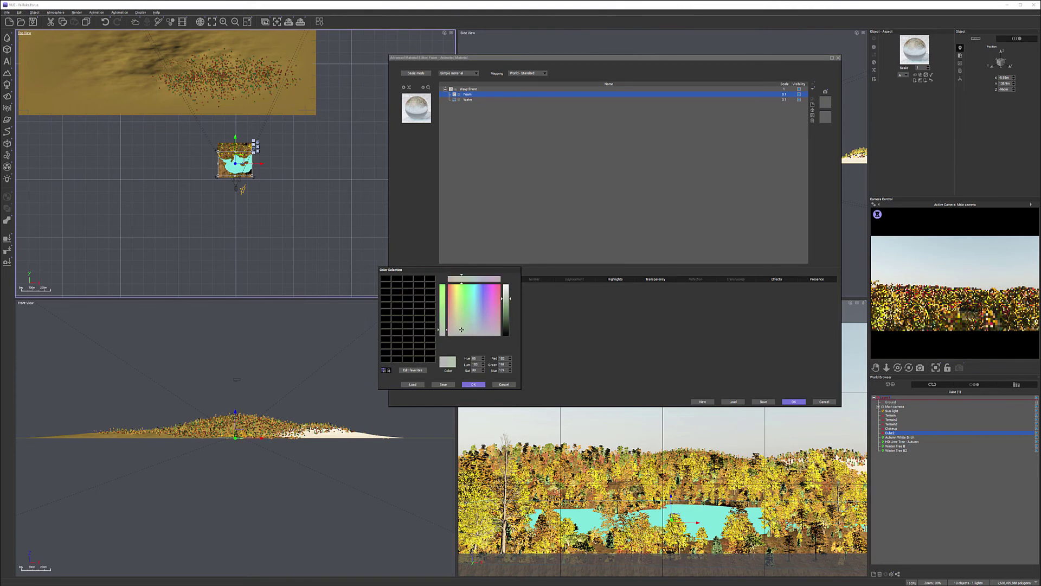
{"action": "left_click", "coordinate": [505, 327]}
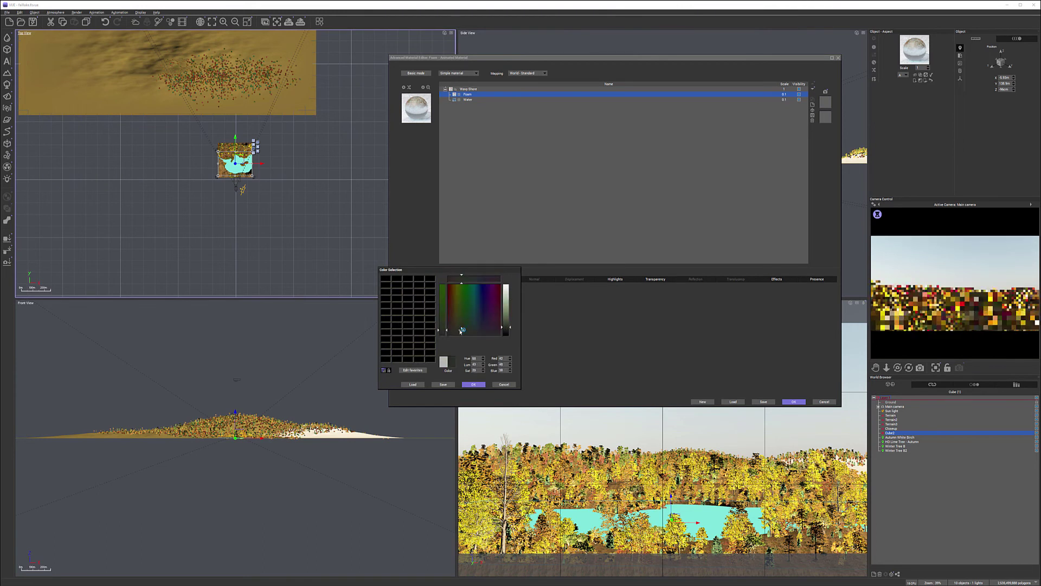
{"action": "left_click", "coordinate": [473, 384]}
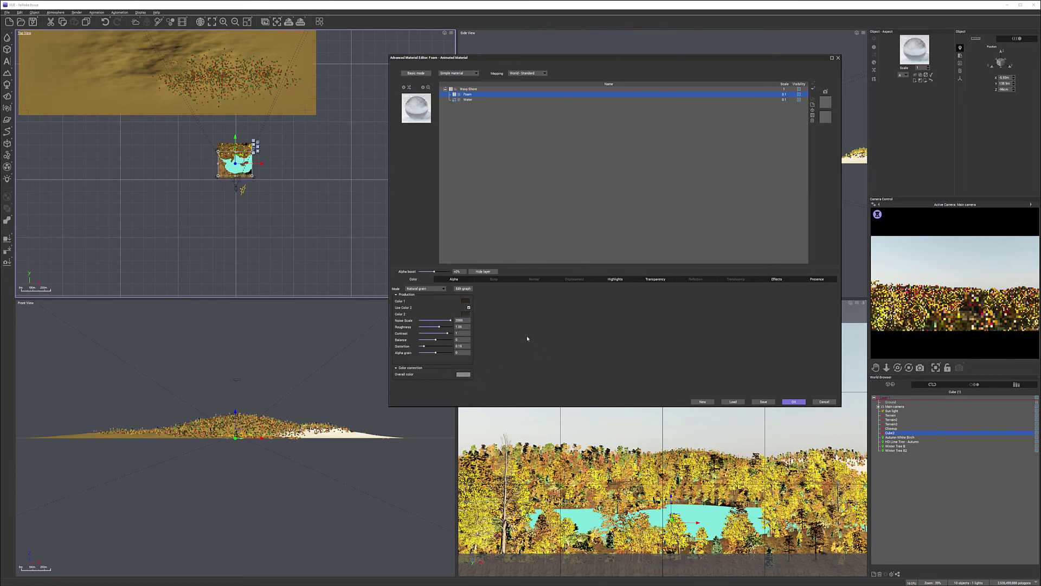
Slightly raise the Foam layer's distortion and alpha grain, and set its highlight intensity and size to 0%
{"action": "left_click_drag", "start_coordinate": [424, 346], "coordinate": [442, 352]}
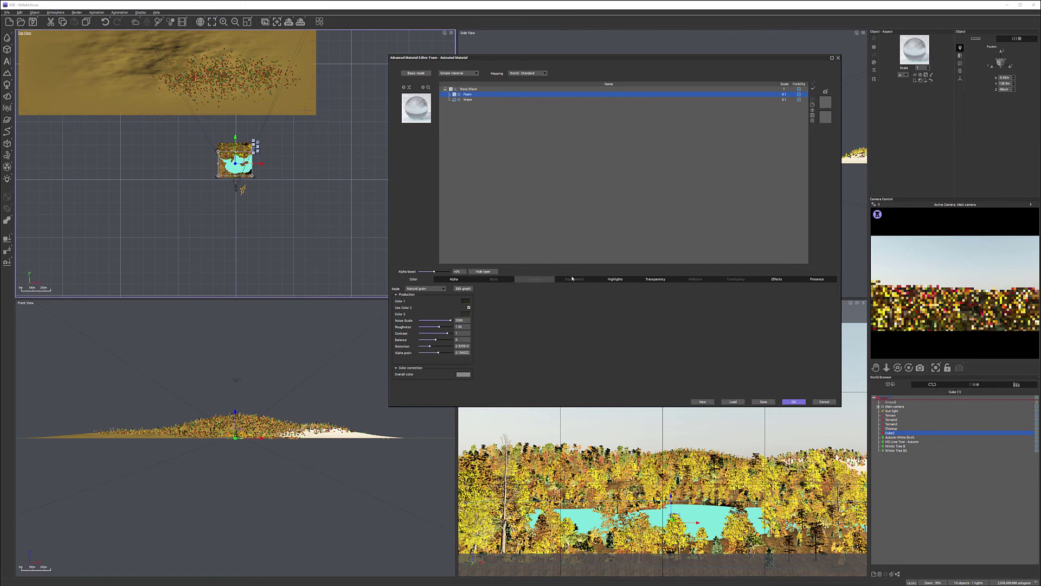
{"action": "left_click", "coordinate": [615, 278]}
{"action": "left_click_drag", "start_coordinate": [462, 310], "coordinate": [431, 321]}
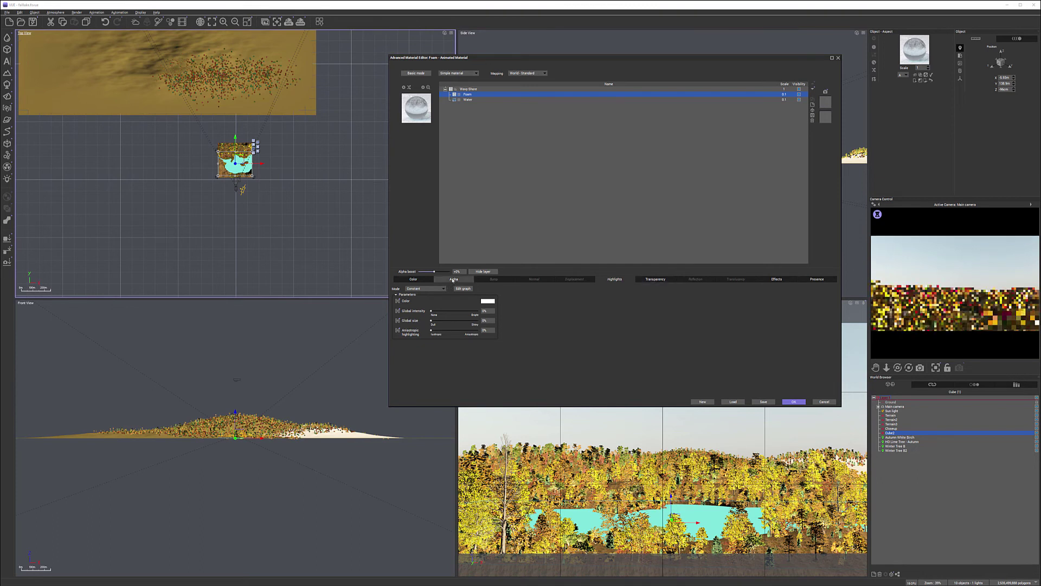
Raise the Water layer's transparency fading-out amount to about 76% and accept the lake material
{"action": "left_click", "coordinate": [467, 100]}
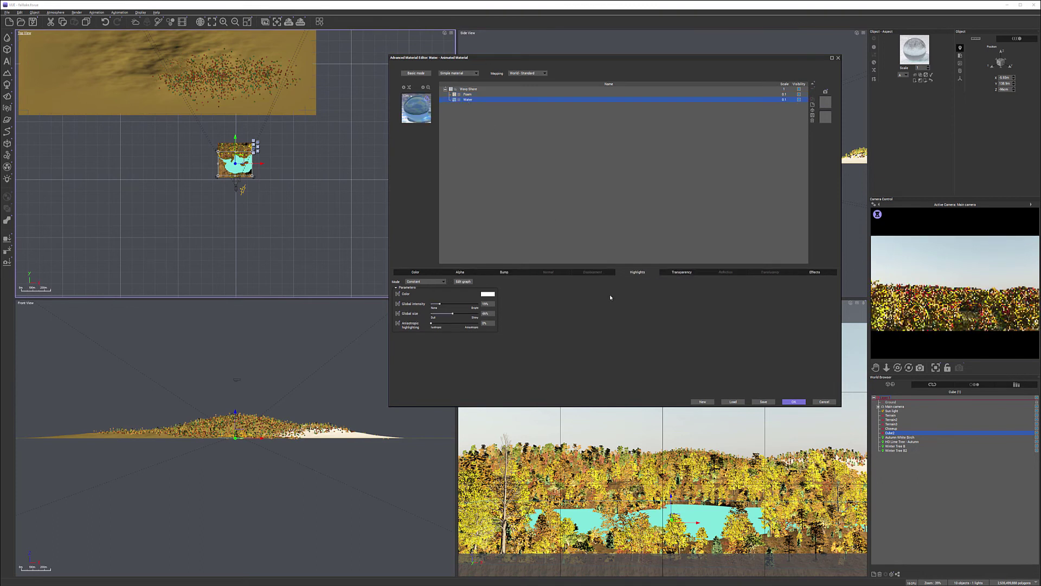
{"action": "left_click", "coordinate": [682, 272]}
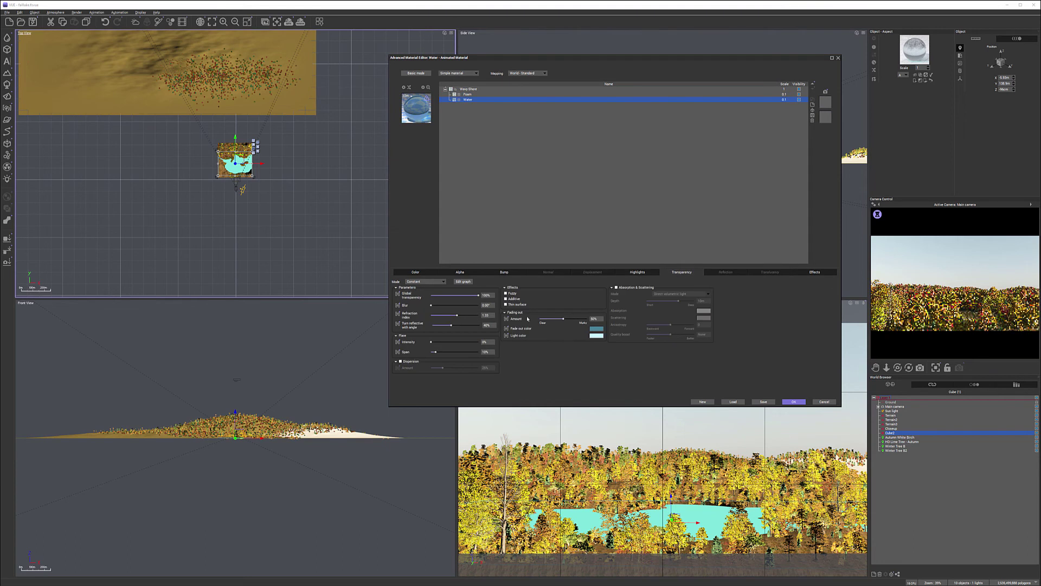
{"action": "left_click_drag", "start_coordinate": [570, 318], "coordinate": [580, 320]}
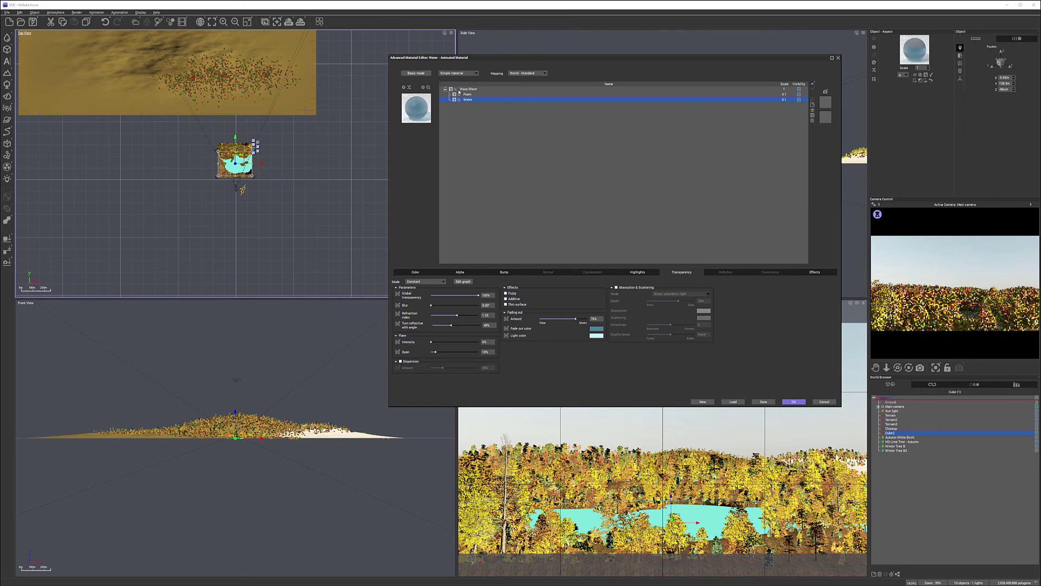
{"action": "left_click", "coordinate": [795, 402]}
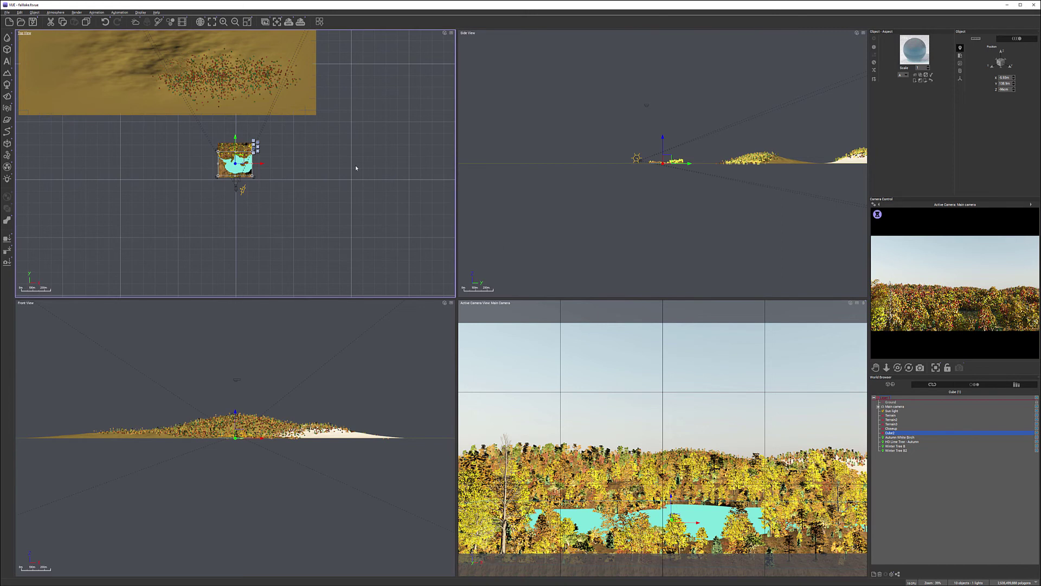
Move the sun light beyond the foreground terrain's right side, raise it to about 136 m and refresh the preview render
{"action": "middle_click_drag", "start_coordinate": [320, 109], "coordinate": [337, 182]}
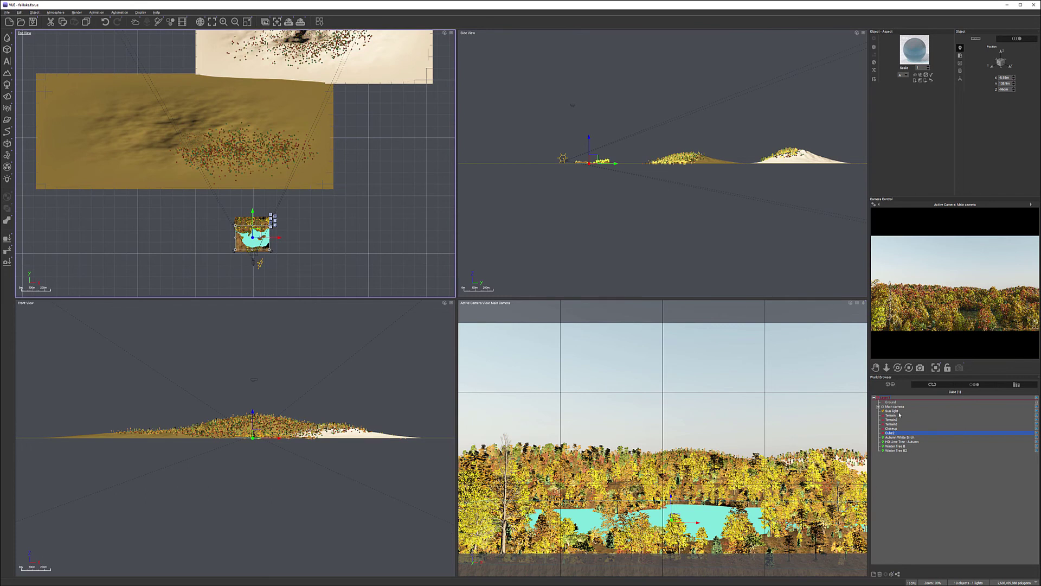
{"action": "left_click", "coordinate": [899, 412]}
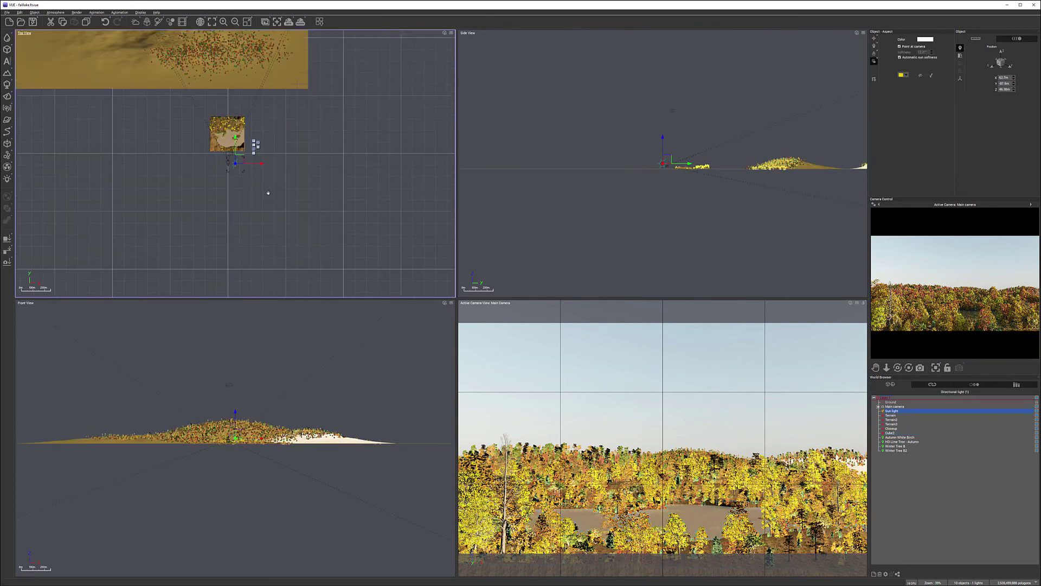
{"action": "right_click_drag", "start_coordinate": [240, 169], "coordinate": [307, 245]}
{"action": "left_click_drag", "start_coordinate": [307, 234], "coordinate": [327, 196]}
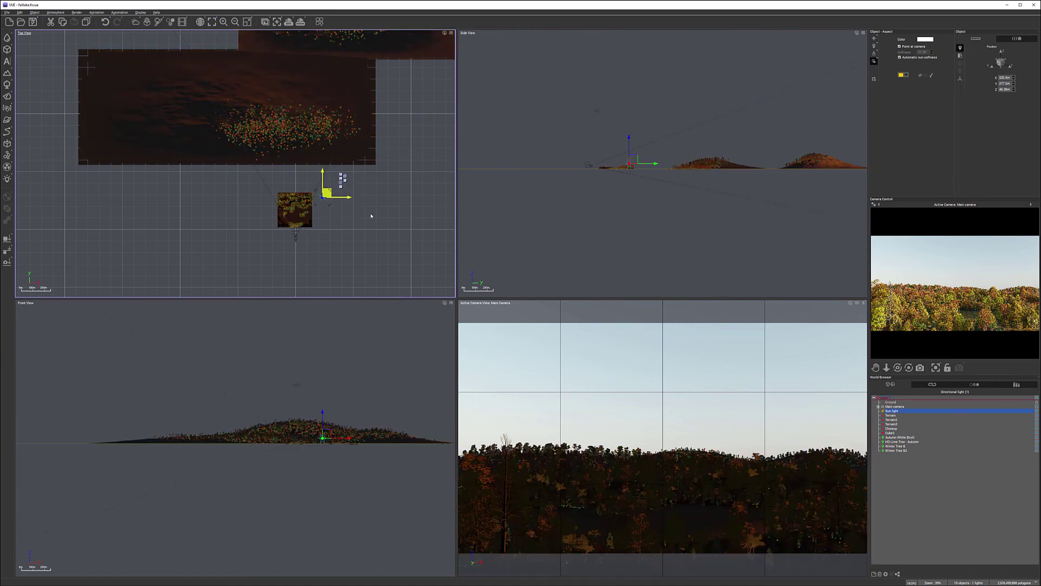
{"action": "left_click_drag", "start_coordinate": [639, 157], "coordinate": [634, 149]}
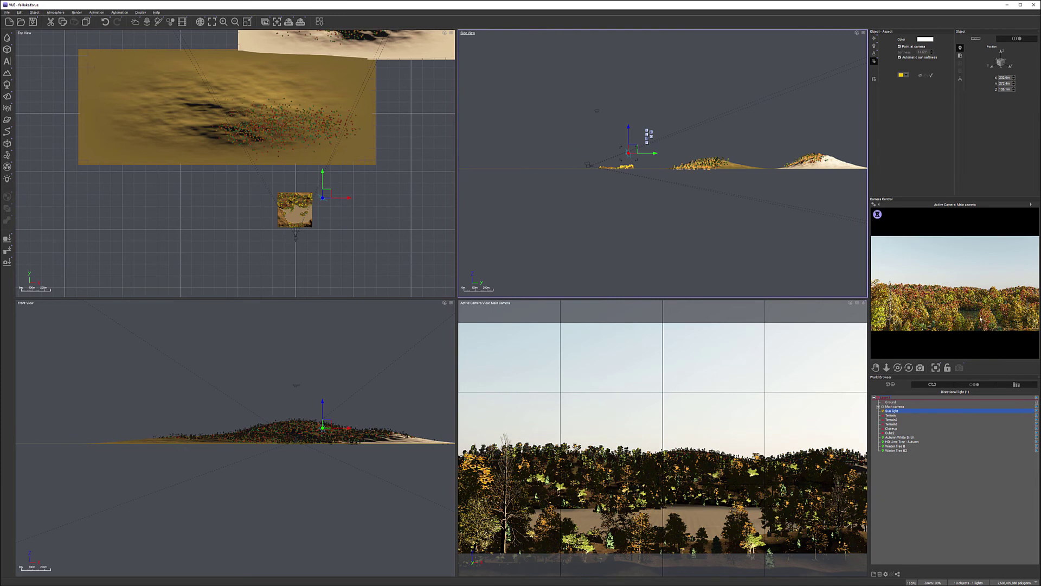
{"action": "right_click", "coordinate": [977, 329]}
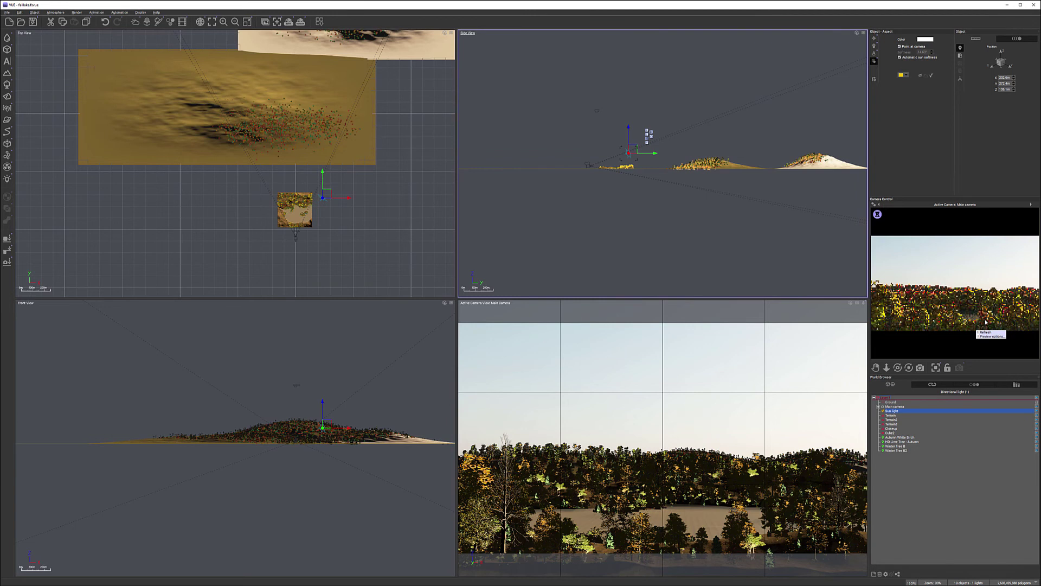
{"action": "left_click", "coordinate": [985, 332]}
Raise the sun light to about 148 m and move it back until it sits to the right of the camera
{"action": "left_click_drag", "start_coordinate": [322, 187], "coordinate": [329, 218]}
{"action": "left_click_drag", "start_coordinate": [607, 150], "coordinate": [608, 149]}
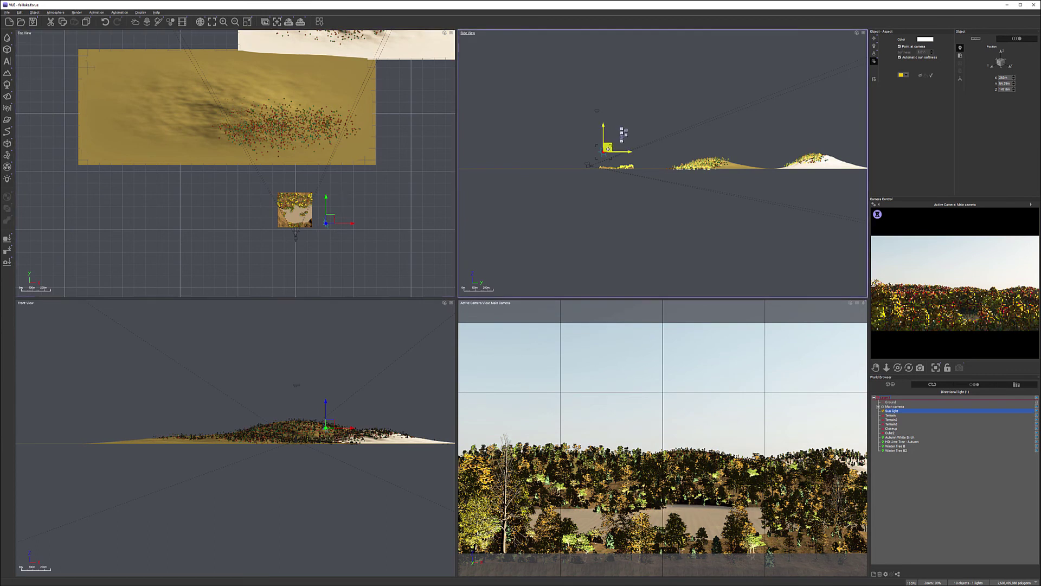
{"action": "right_click", "coordinate": [973, 314]}
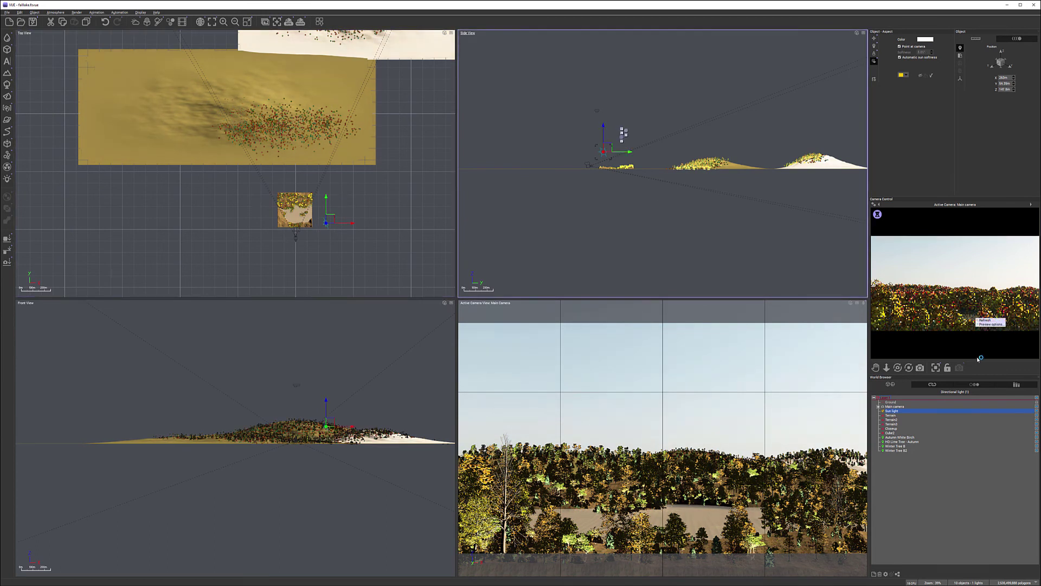
{"action": "key", "text": "Escape"}
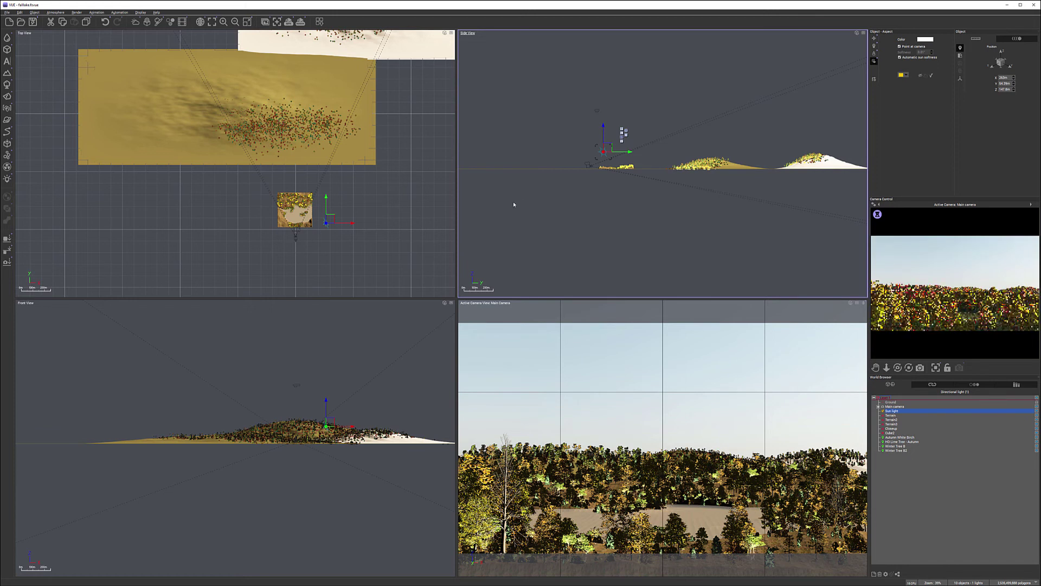
{"action": "left_click_drag", "start_coordinate": [325, 222], "coordinate": [324, 239]}
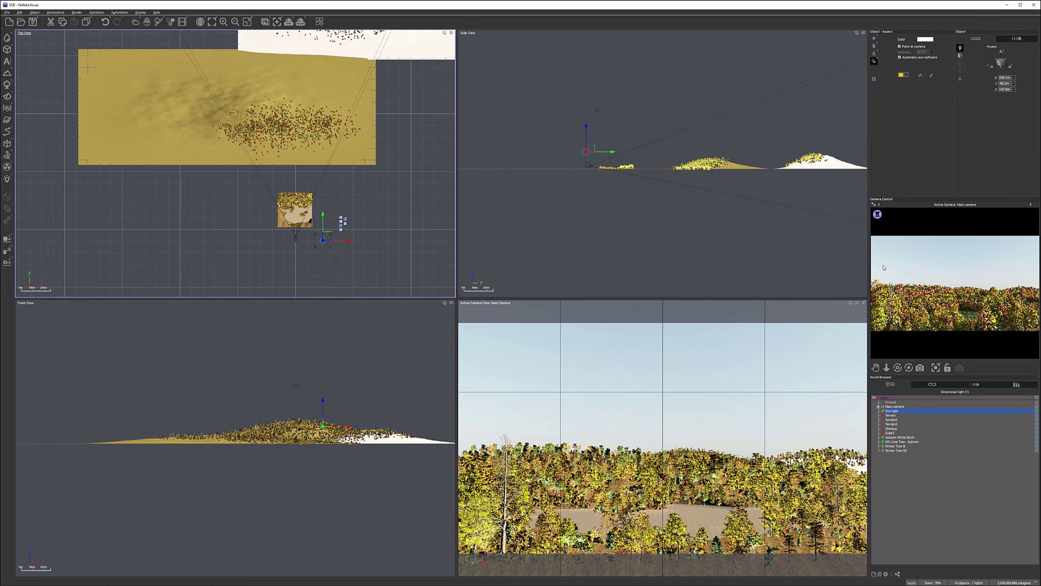
Set the atmosphere's aerial perspective to 10 in the sky, fog and haze settings and accept it
{"action": "left_click", "coordinate": [55, 12]}
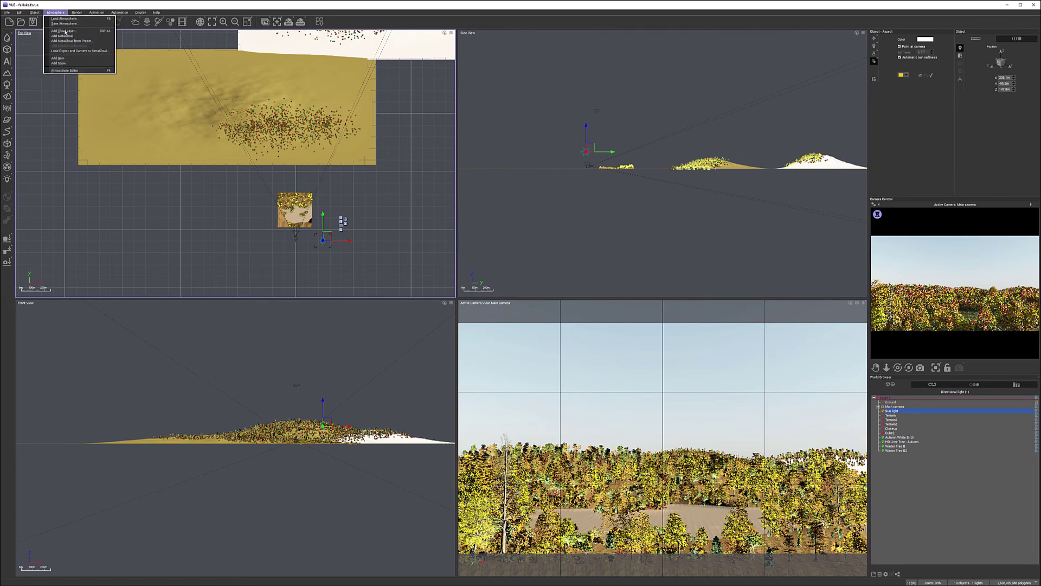
{"action": "left_click", "coordinate": [65, 70]}
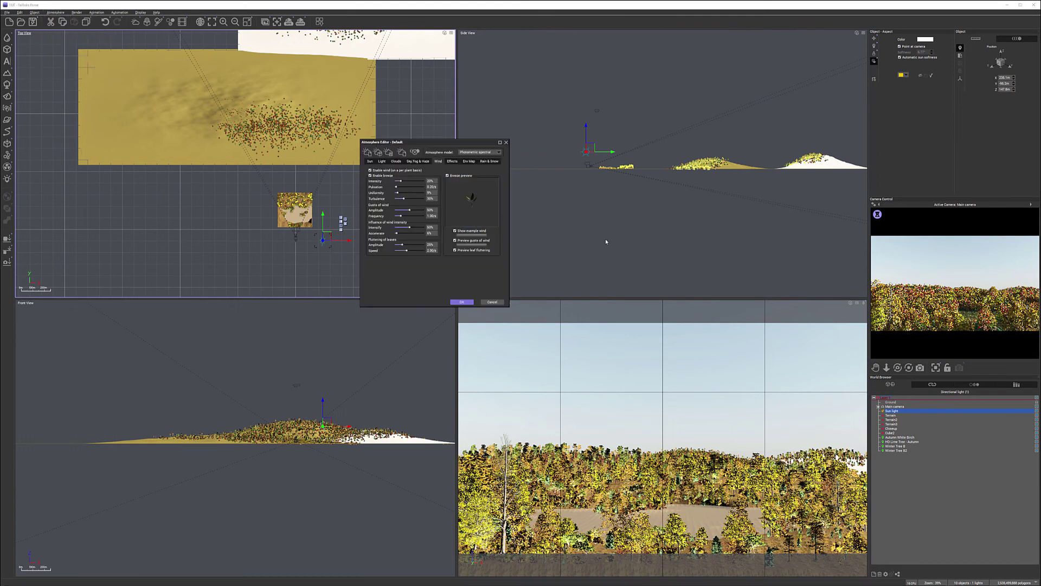
{"action": "left_click", "coordinate": [417, 161]}
{"action": "left_click_drag", "start_coordinate": [410, 263], "coordinate": [516, 255]}
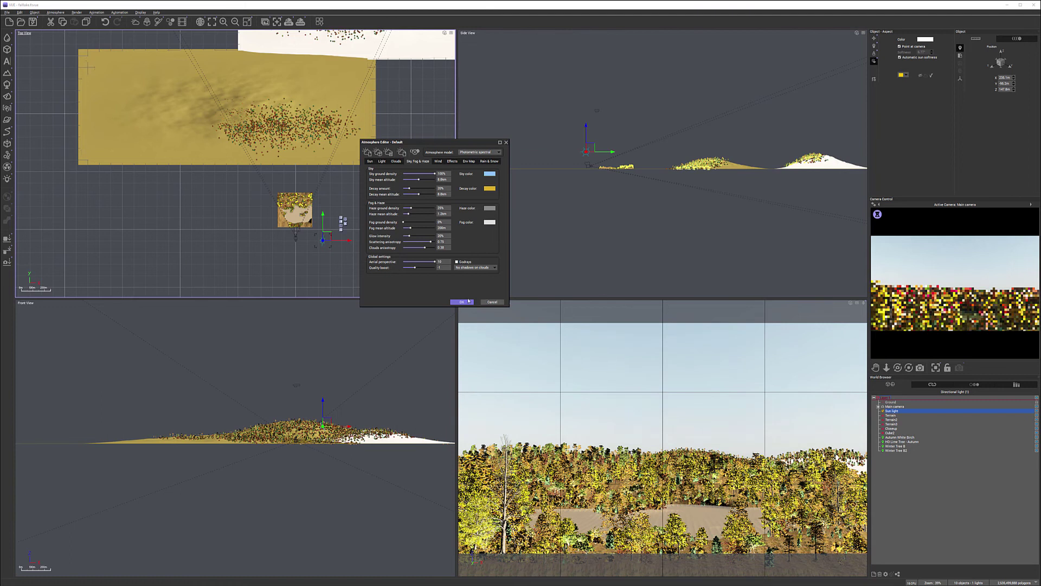
{"action": "left_click", "coordinate": [469, 302]}
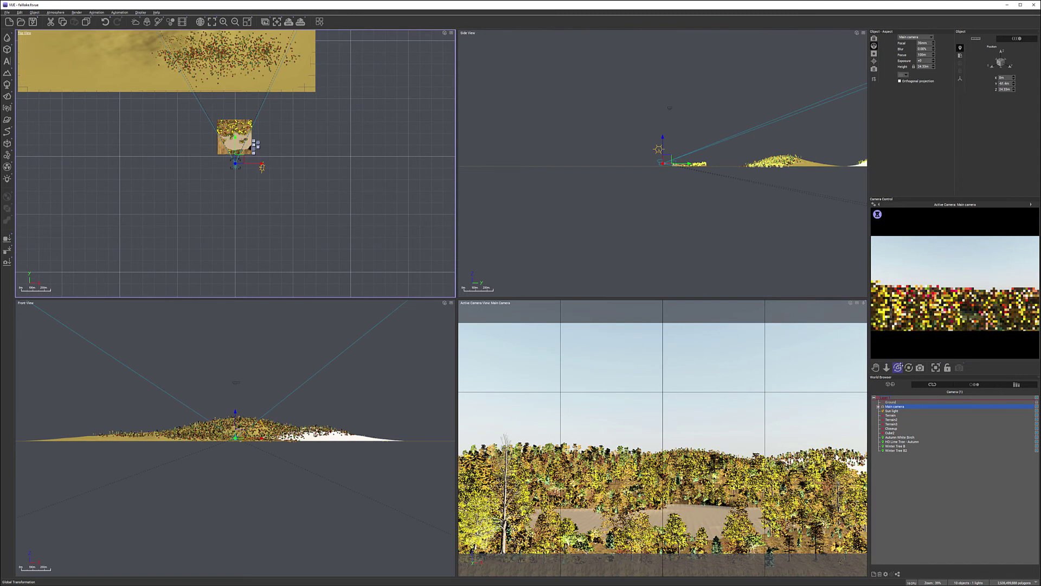
Pull the main camera back slightly from the foreground terrain, raise it to about 27 m and refresh the preview render
{"action": "left_click_drag", "start_coordinate": [435, 180], "coordinate": [434, 178]}
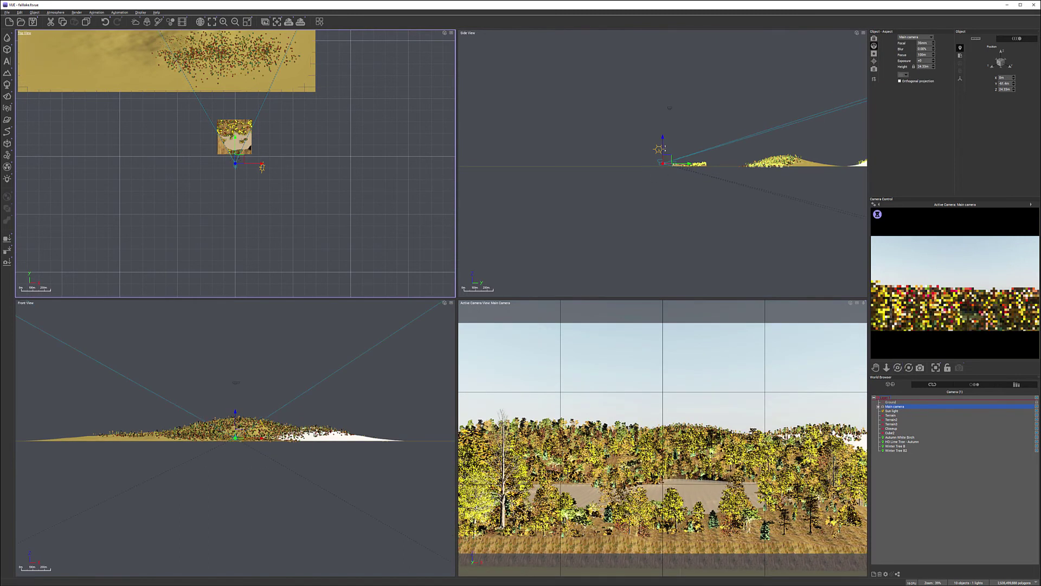
{"action": "scroll", "coordinate": [668, 151], "scroll_direction": "up", "scroll_amount": 5}
{"action": "left_click_drag", "start_coordinate": [656, 178], "coordinate": [656, 179]}
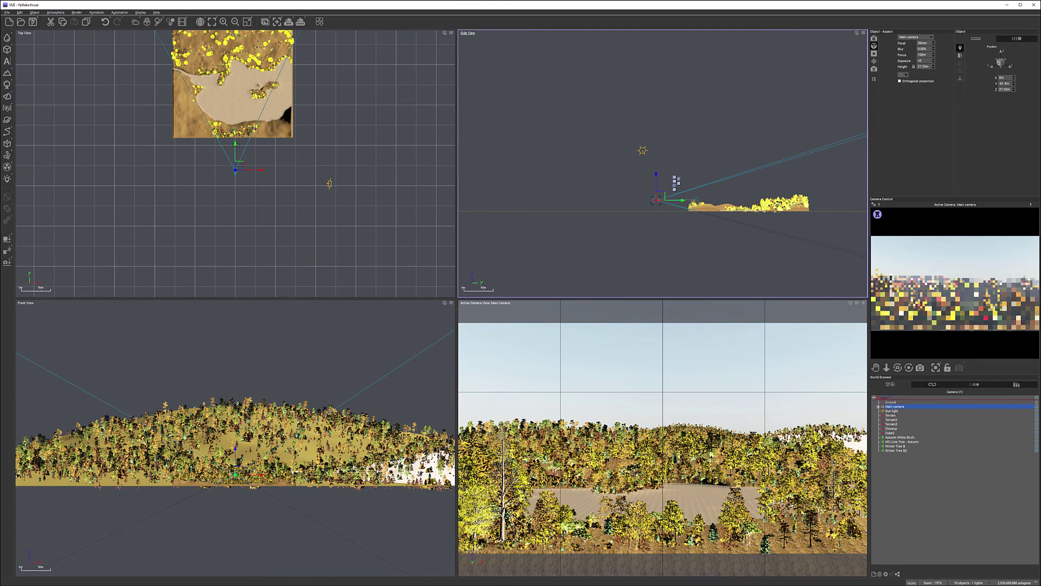
{"action": "left_click_drag", "start_coordinate": [898, 367], "coordinate": [898, 372]}
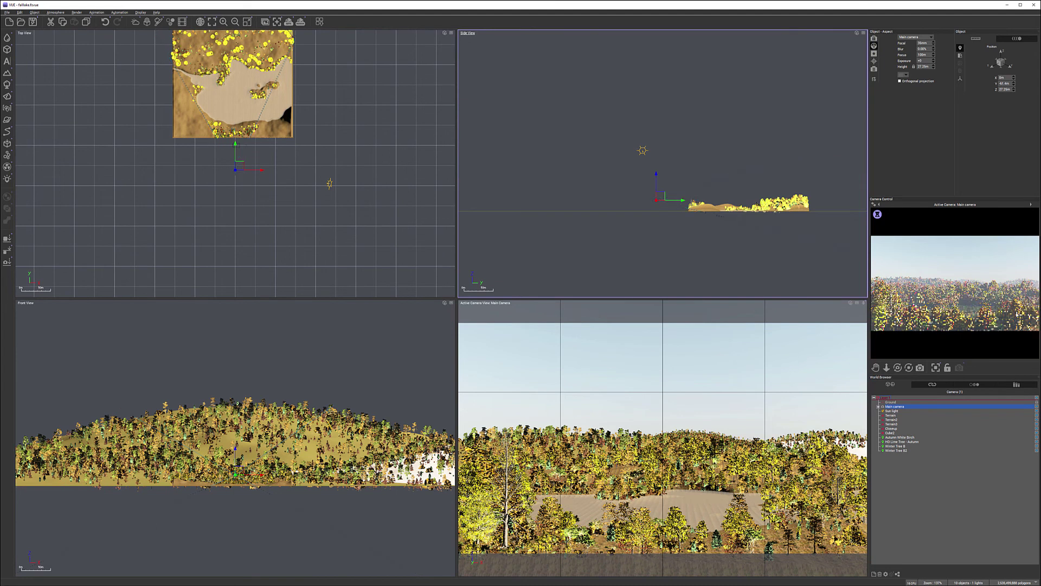
In the atmosphere settings, raise glow intensity to about 48%, haze ground density to about 44% and fog ground density to about 25%
{"action": "left_click", "coordinate": [60, 13]}
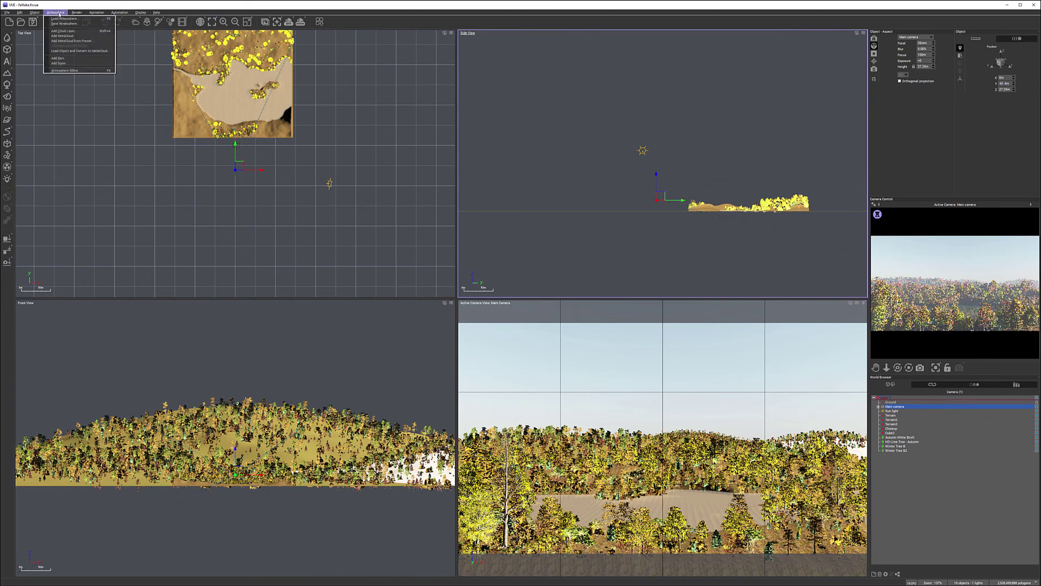
{"action": "left_click", "coordinate": [70, 71]}
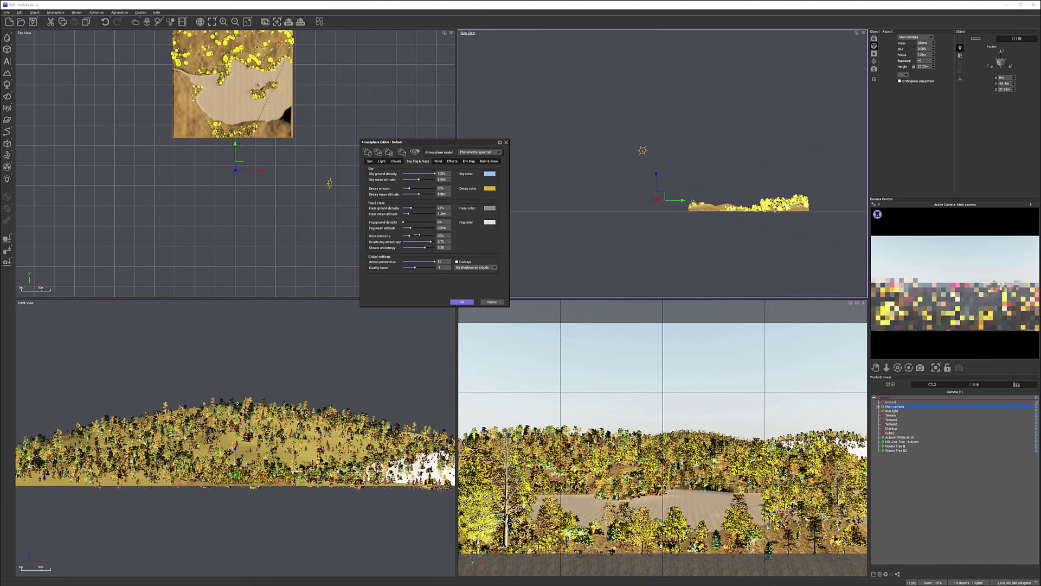
{"action": "left_click_drag", "start_coordinate": [417, 236], "coordinate": [426, 234]}
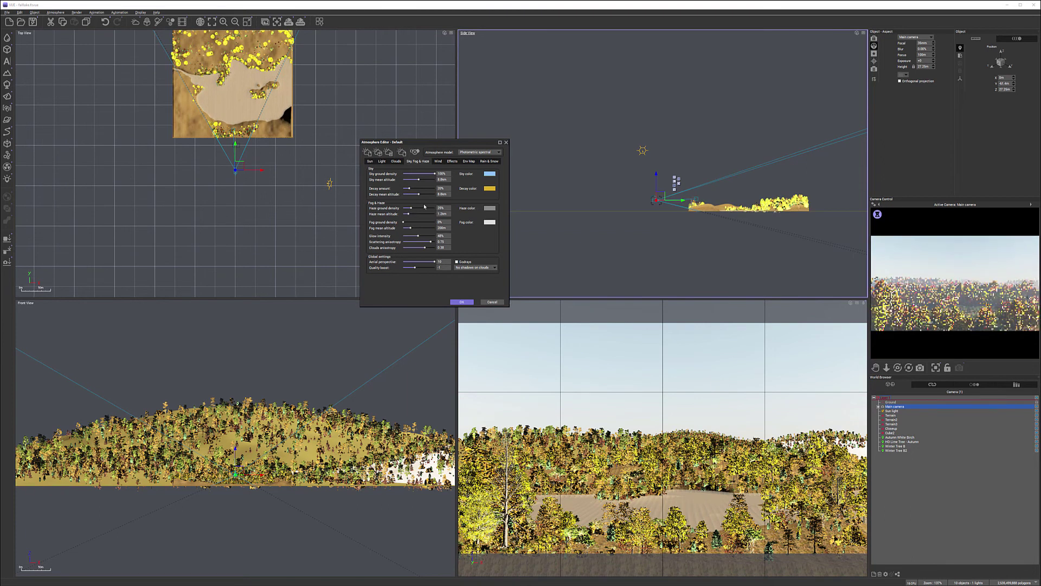
{"action": "left_click_drag", "start_coordinate": [410, 208], "coordinate": [411, 222]}
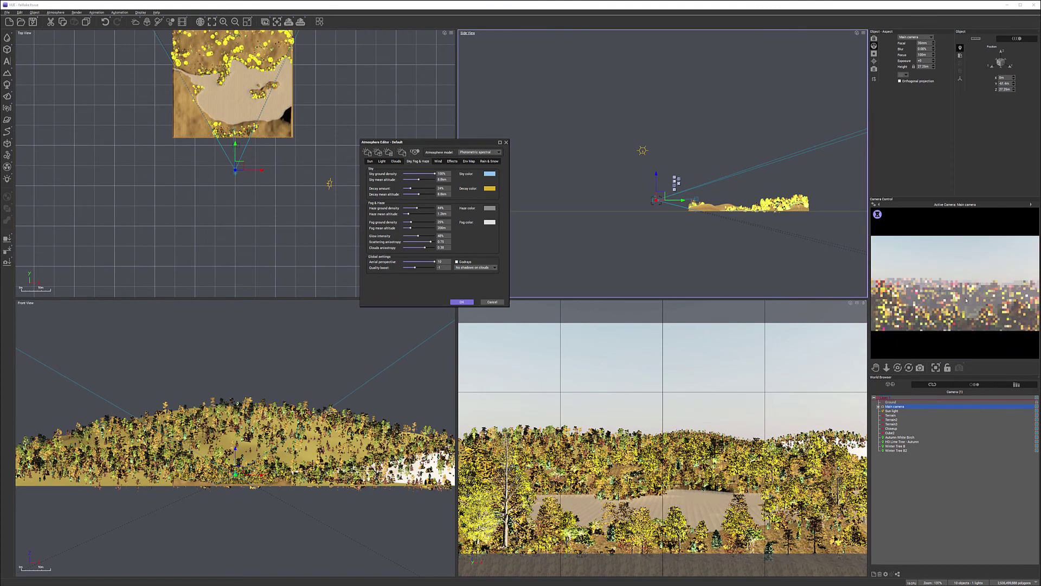
Add a Thick High Cumulus cloud layer from the Spectral 2 collection to the atmosphere
{"action": "left_click", "coordinate": [396, 161]}
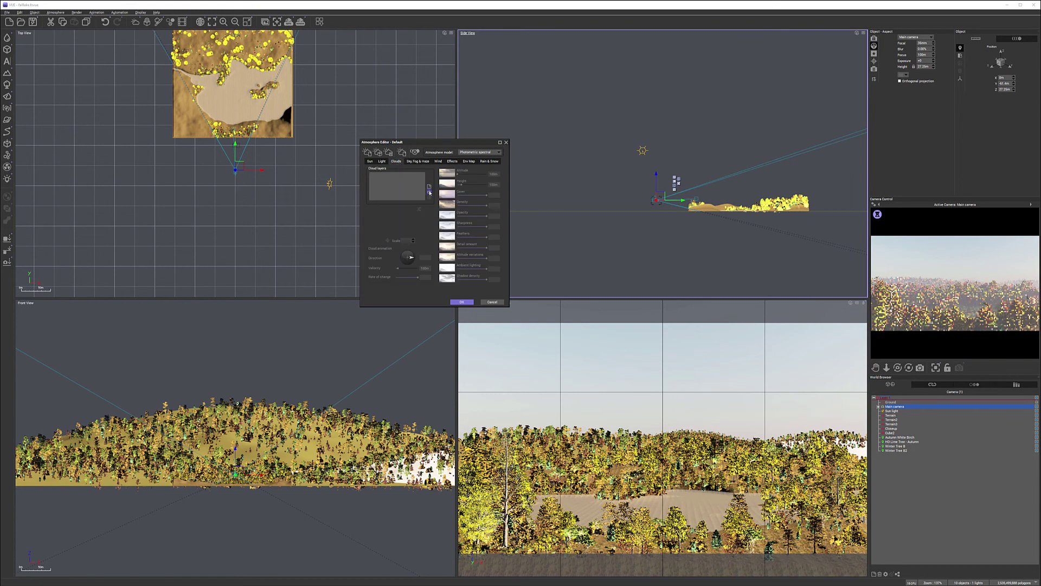
{"action": "left_click", "coordinate": [428, 193]}
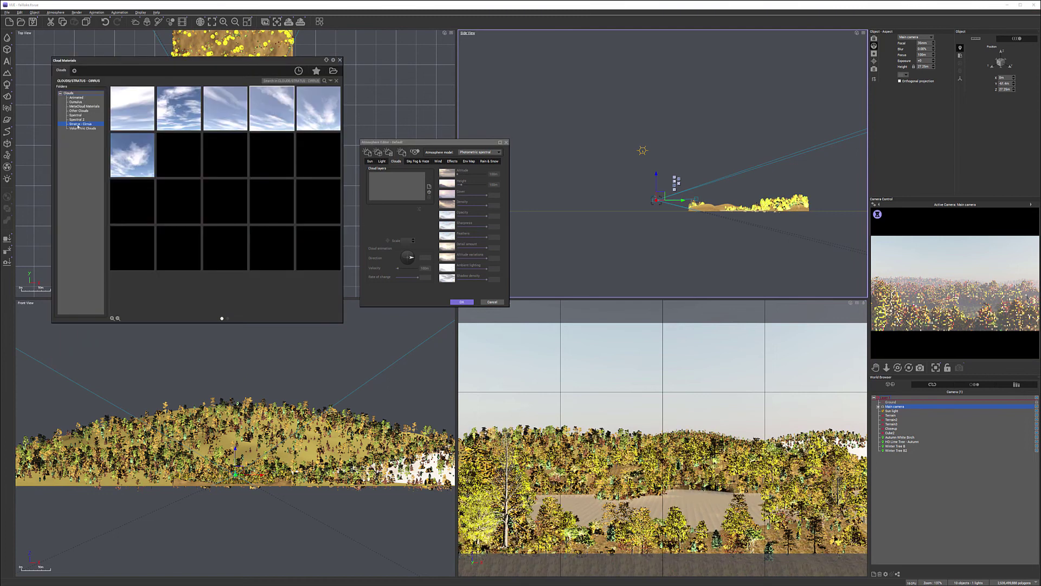
{"action": "left_click", "coordinate": [76, 120]}
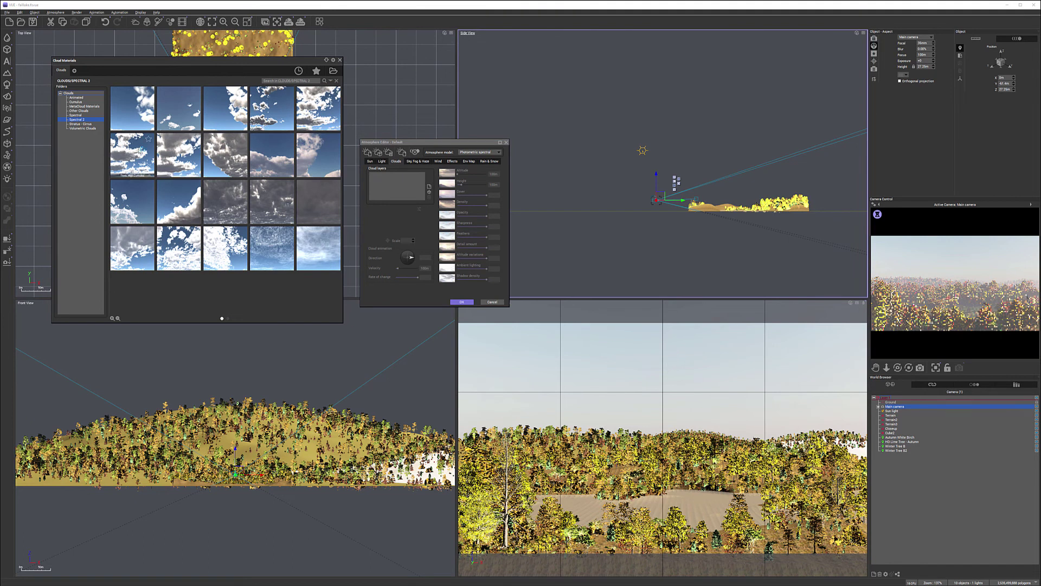
{"action": "double_click", "coordinate": [133, 155]}
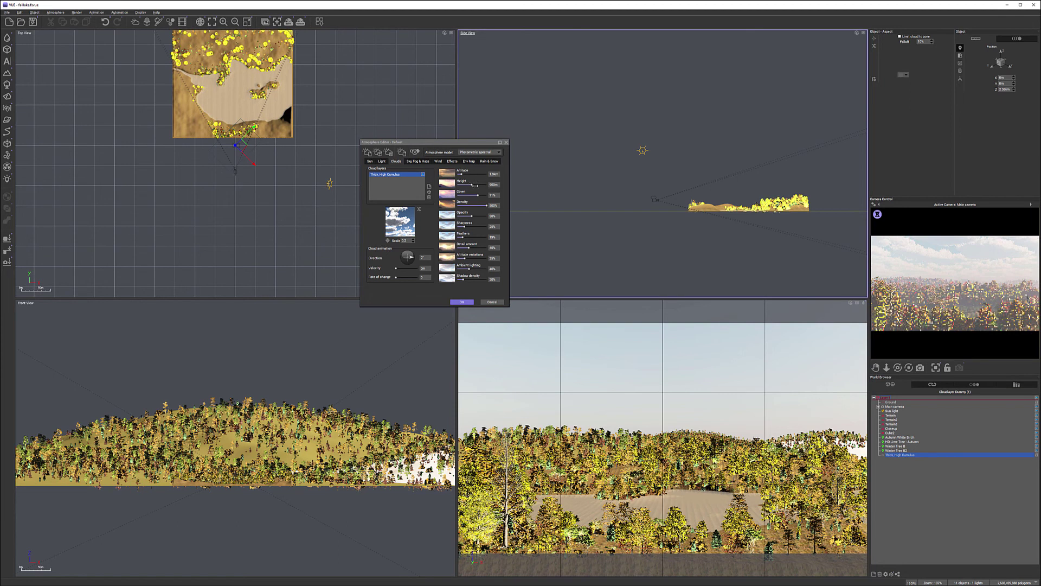
Set the cloud layer's density to about 1%, opacity to 100%, detail amount to about 77% and altitude variations to 100%
{"action": "left_click_drag", "start_coordinate": [478, 206], "coordinate": [546, 215]}
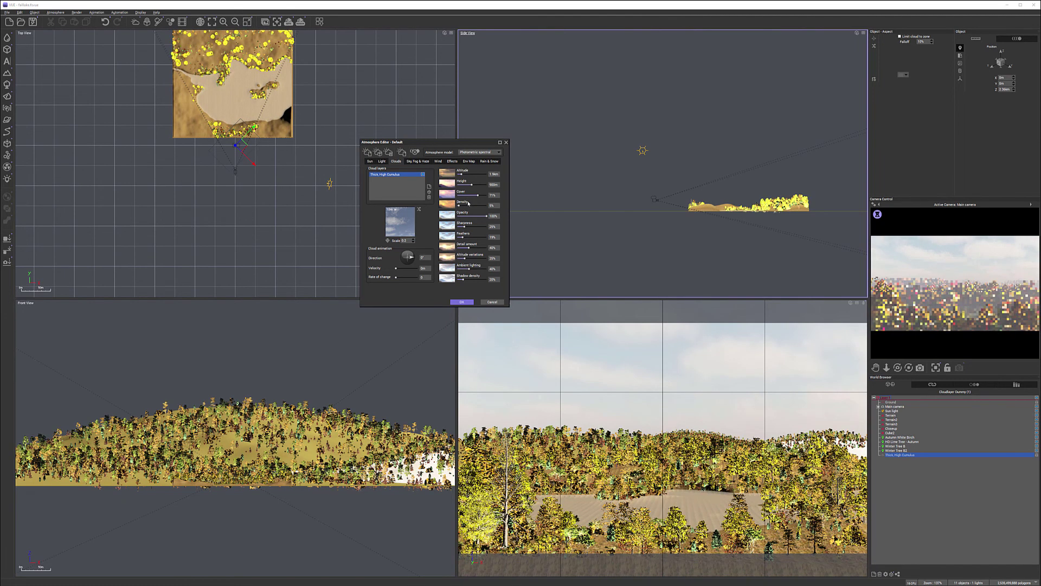
{"action": "left_click_drag", "start_coordinate": [469, 205], "coordinate": [469, 207]}
{"action": "left_click_drag", "start_coordinate": [468, 248], "coordinate": [493, 259]}
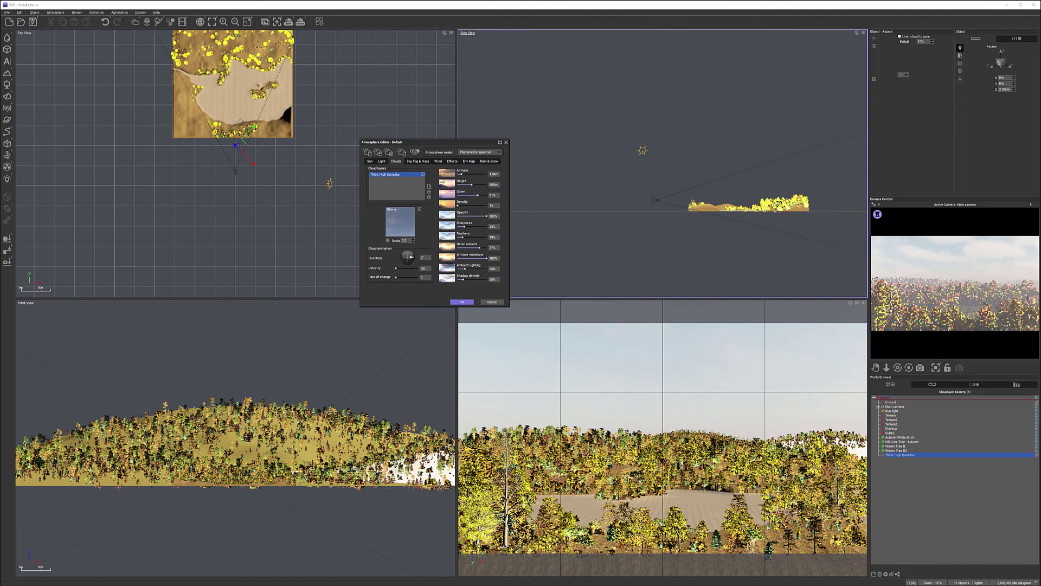
Raise the fog ground density to about 66%, refresh the preview render and check the atmosphere's effects settings
{"action": "left_click", "coordinate": [417, 161]}
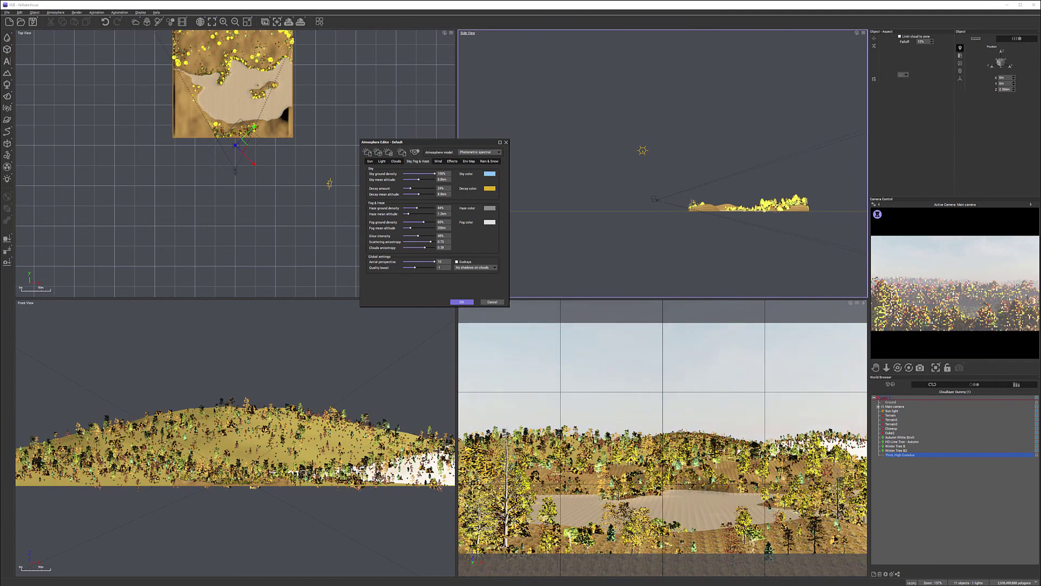
{"action": "right_click", "coordinate": [954, 296]}
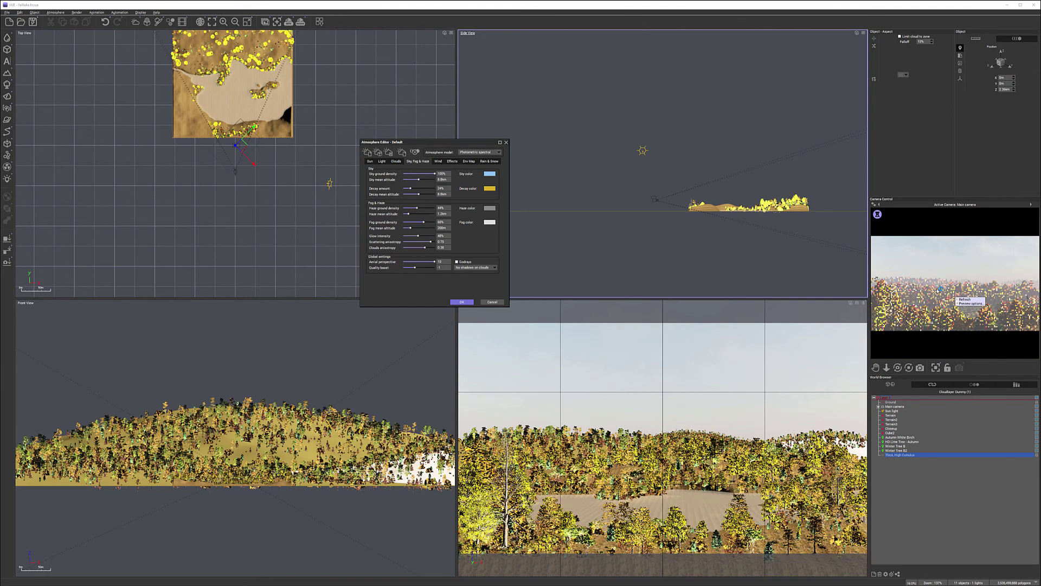
{"action": "left_click", "coordinate": [965, 300]}
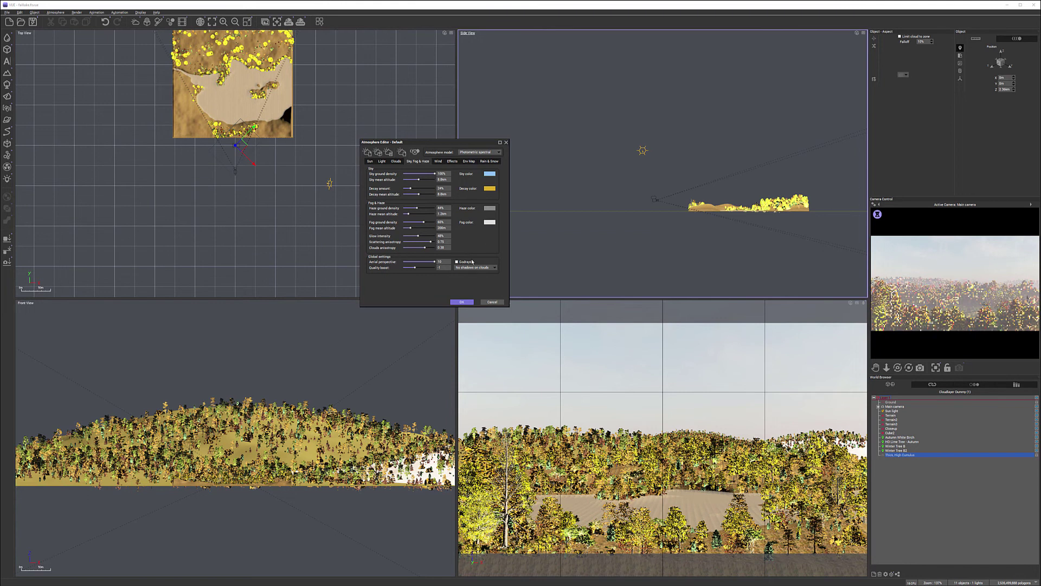
{"action": "left_click", "coordinate": [452, 161]}
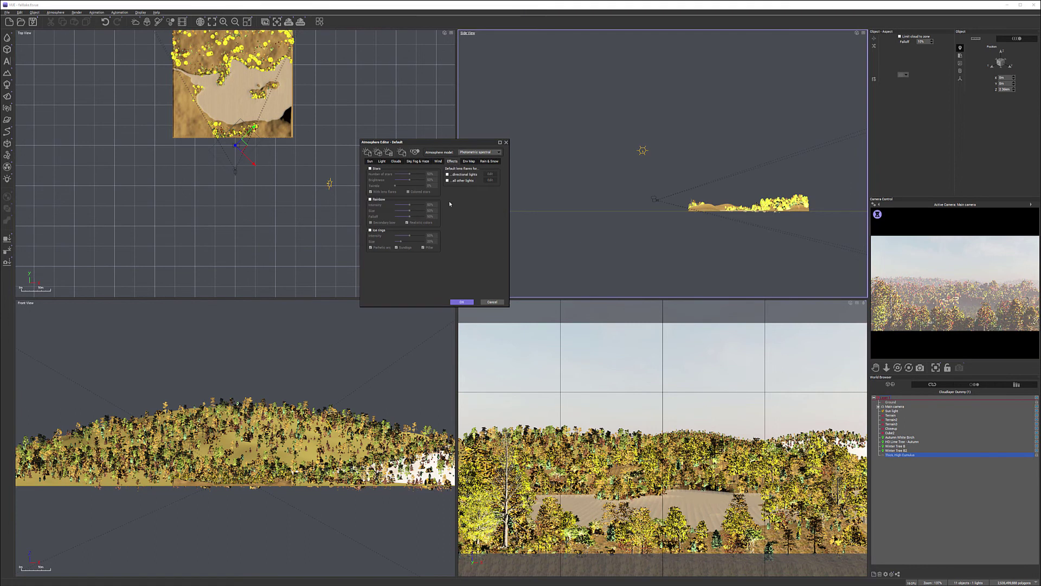
{"action": "left_click", "coordinate": [414, 161]}
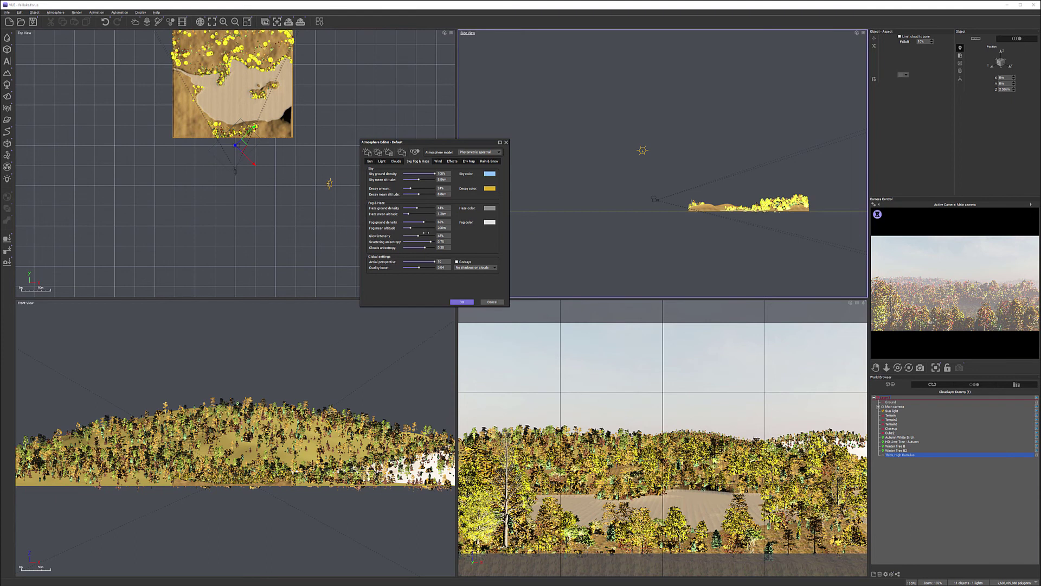
Set glow intensity to about 20%, scattering anisotropy to about 0.84 and sky ground density to about 71%, and accept the atmosphere
{"action": "left_click_drag", "start_coordinate": [415, 235], "coordinate": [410, 235]}
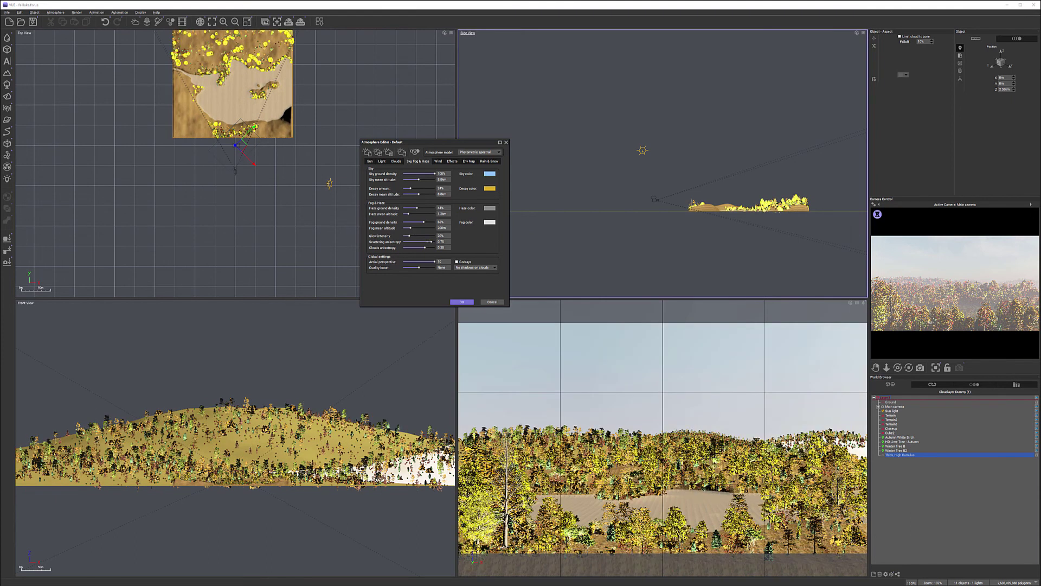
{"action": "left_click_drag", "start_coordinate": [430, 242], "coordinate": [433, 242]}
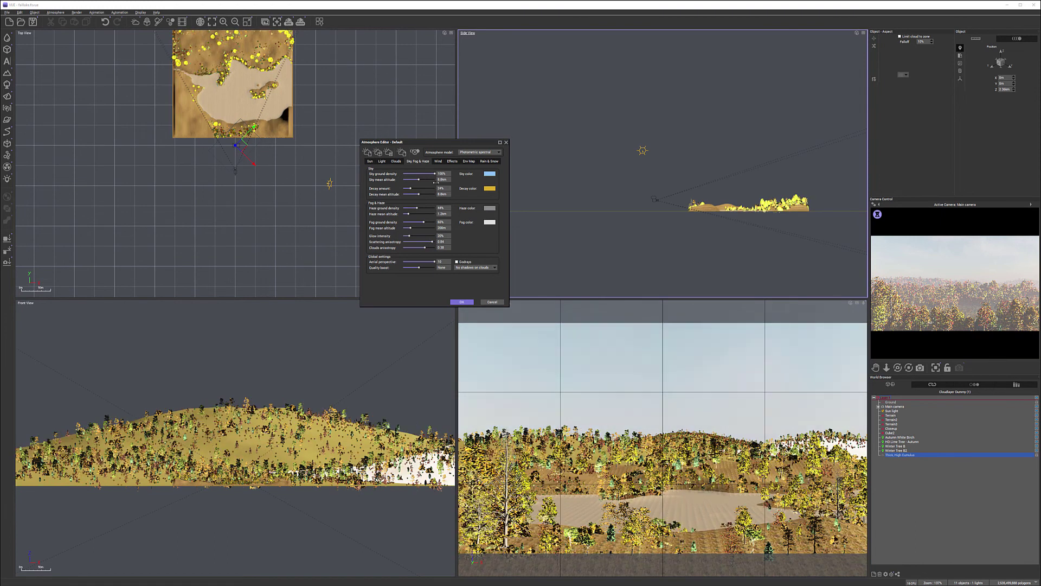
{"action": "left_click_drag", "start_coordinate": [434, 173], "coordinate": [426, 173]}
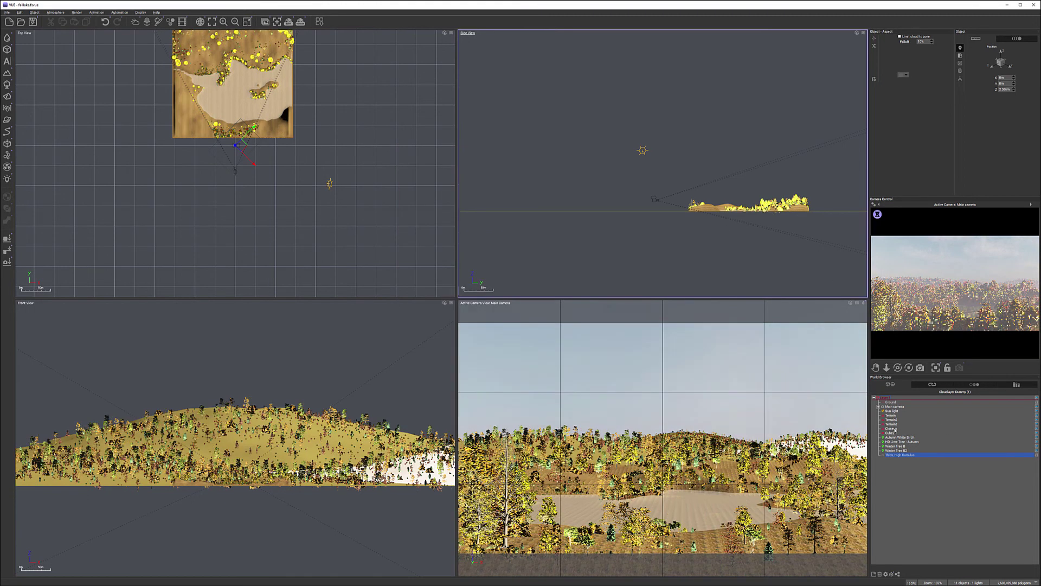
Lower the sun light to about 118 m and refresh the preview render
{"action": "double_click", "coordinate": [892, 410]}
{"action": "scroll", "coordinate": [661, 173], "scroll_direction": "up", "scroll_amount": 5}
{"action": "left_click_drag", "start_coordinate": [666, 127], "coordinate": [670, 161]}
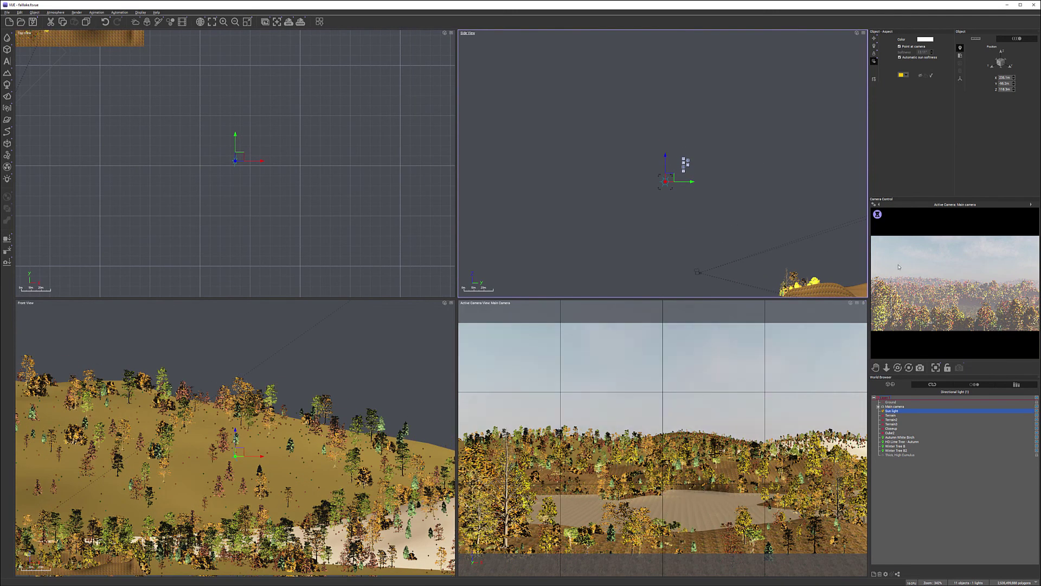
{"action": "right_click", "coordinate": [1008, 275]}
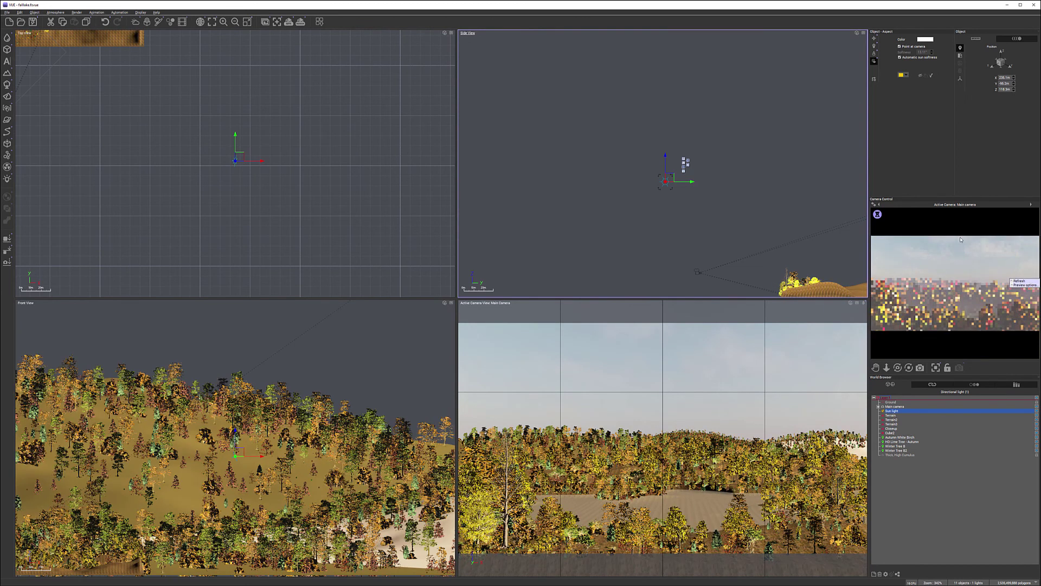
Try the sun light behind the camera, slightly to its right, and refresh the preview render
{"action": "right_click_drag", "start_coordinate": [308, 178], "coordinate": [371, 167]}
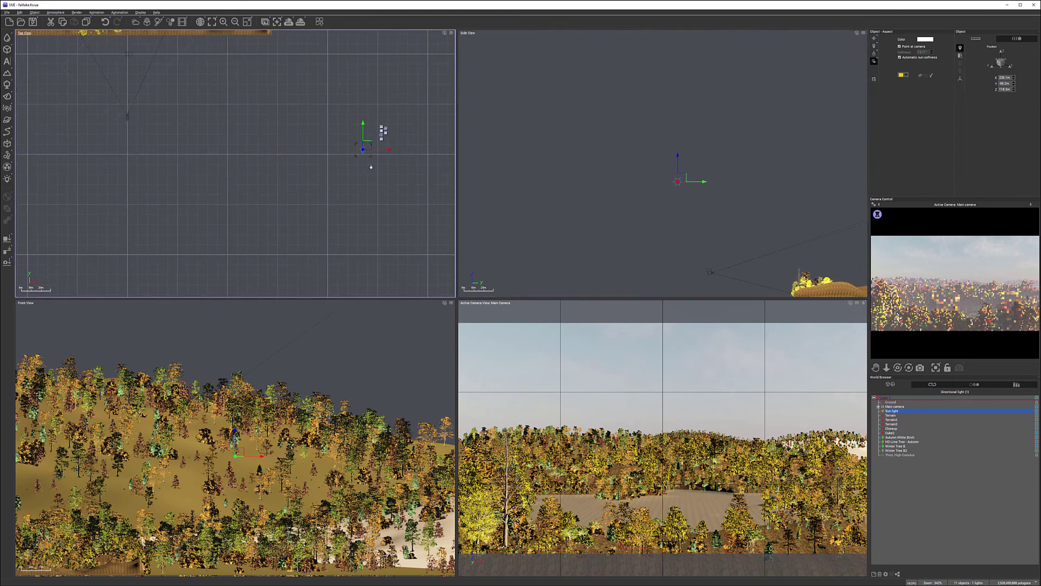
{"action": "left_click_drag", "start_coordinate": [363, 150], "coordinate": [195, 171]}
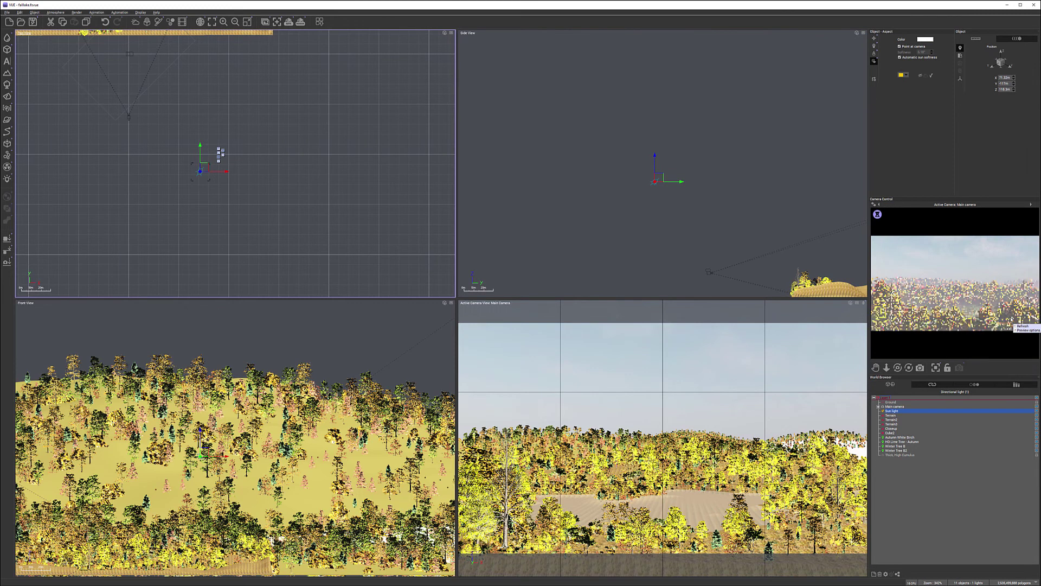
{"action": "right_click_drag", "start_coordinate": [304, 148], "coordinate": [391, 247]}
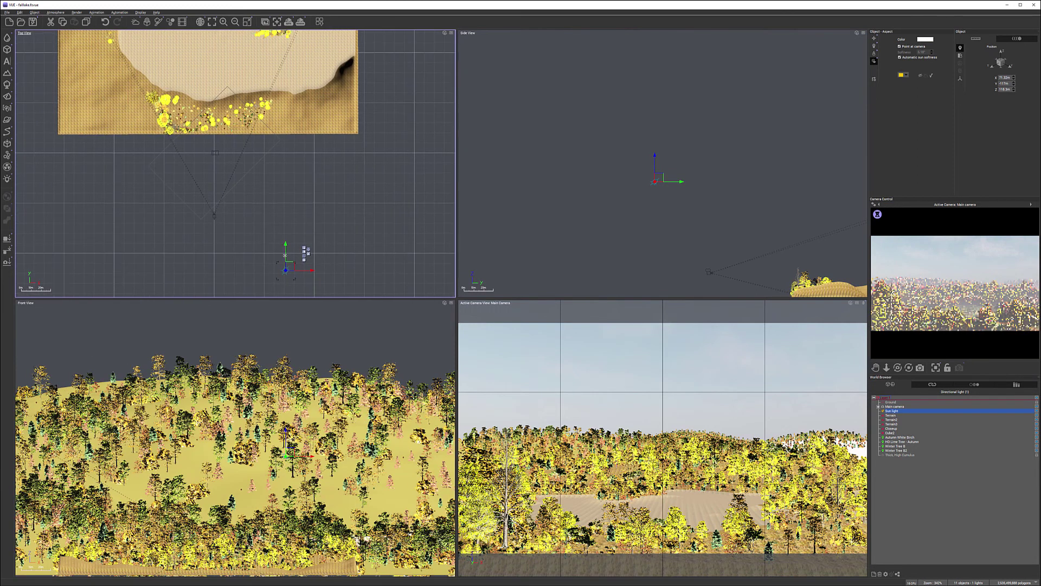
Move the sun light in front of the camera above the lake's near shore, lower it to about 66 m and refresh the preview
{"action": "left_click_drag", "start_coordinate": [291, 267], "coordinate": [250, 122]}
{"action": "left_click_drag", "start_coordinate": [699, 181], "coordinate": [747, 231]}
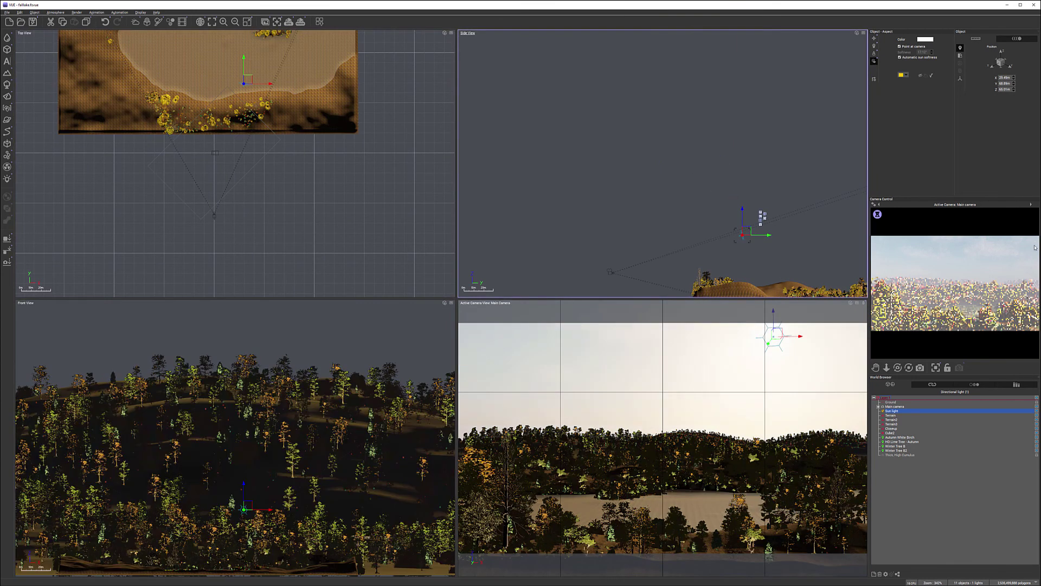
{"action": "right_click", "coordinate": [904, 293]}
{"action": "left_click", "coordinate": [890, 307]}
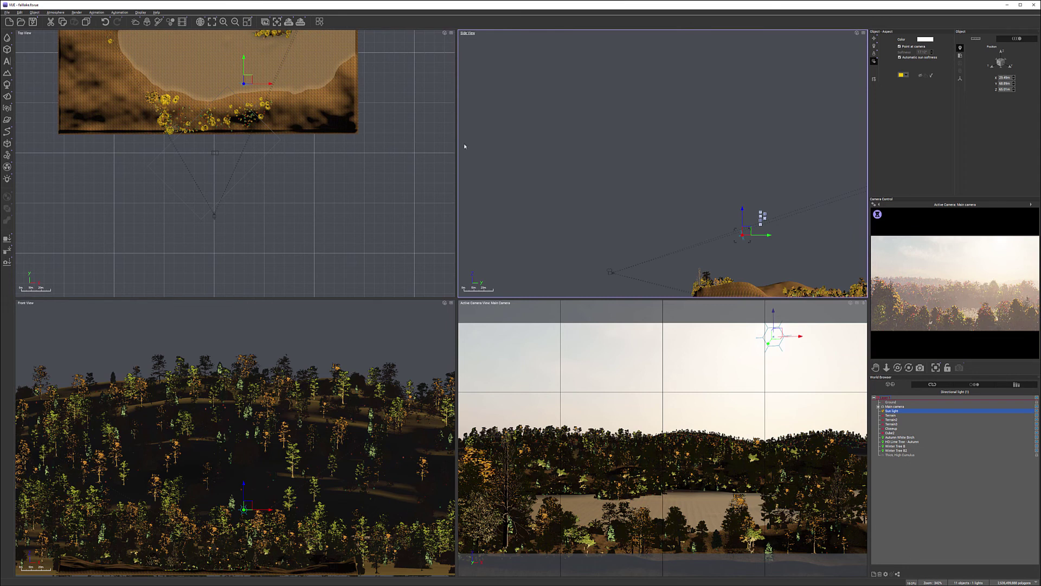
Try the sun light beside the camera on its right and refresh the preview render
{"action": "left_click_drag", "start_coordinate": [248, 78], "coordinate": [289, 214]}
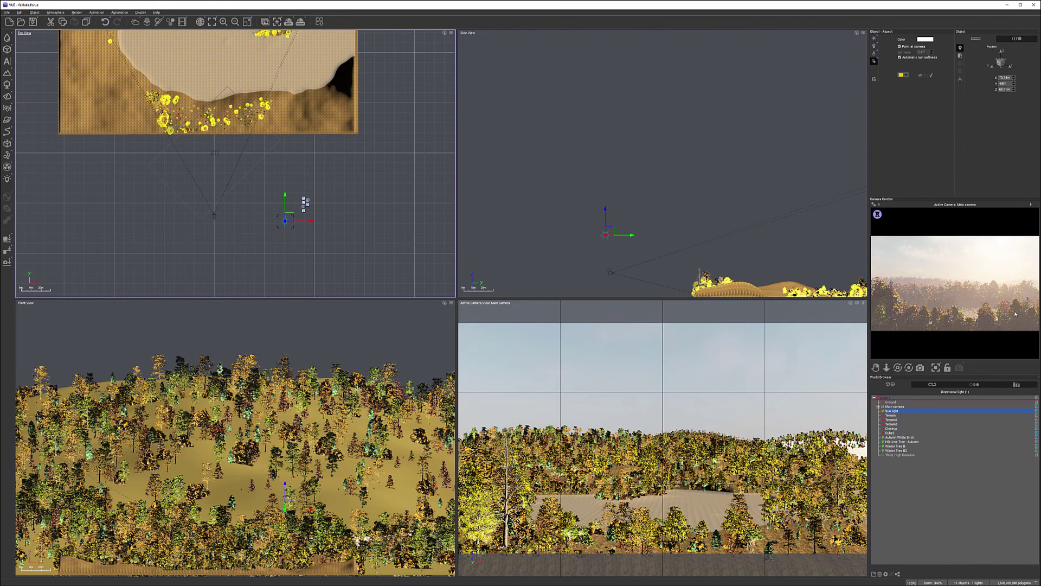
{"action": "right_click", "coordinate": [989, 285]}
{"action": "left_click", "coordinate": [992, 298]}
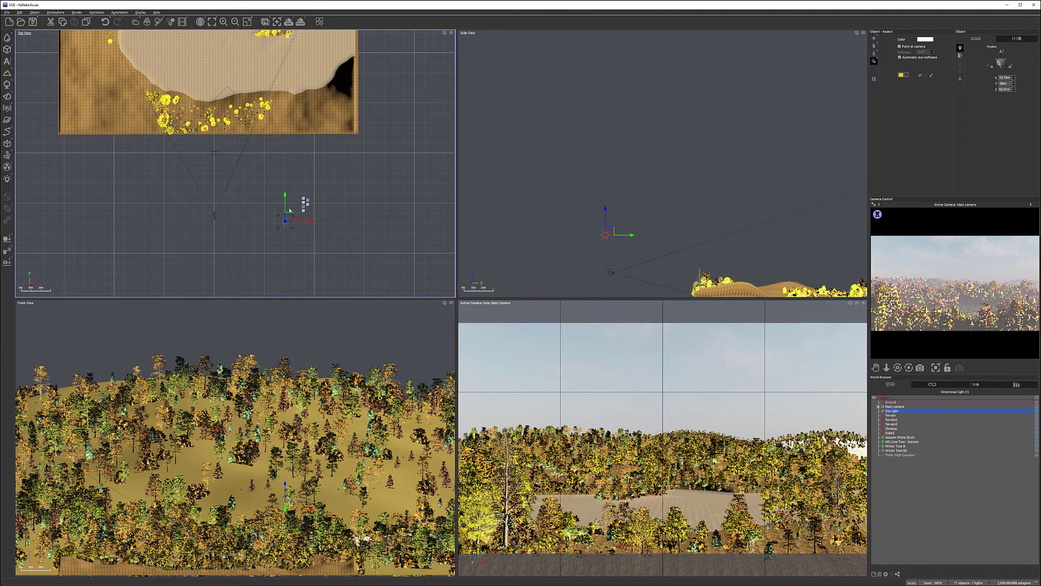
Move the sun light over the foreground terrain, just right of the camera's view, and lower it to about 47 m
{"action": "left_click_drag", "start_coordinate": [287, 212], "coordinate": [252, 95]}
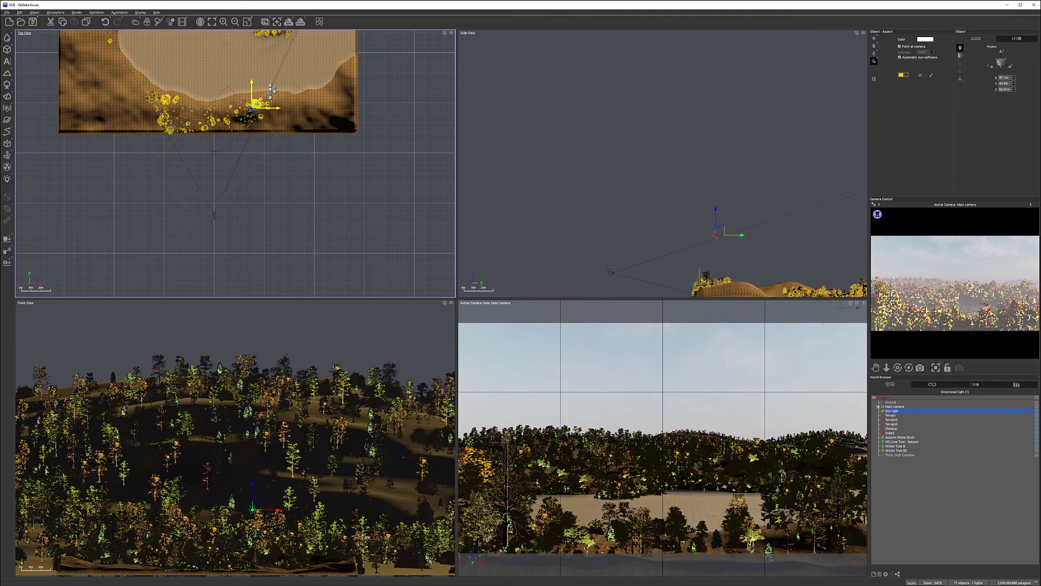
{"action": "mouse_move", "coordinate": [735, 226]}
{"action": "left_mouse_down"}
{"action": "mouse_move", "coordinate": [737, 258]}
{"action": "mouse_move", "coordinate": [735, 248]}
{"action": "left_mouse_up"}
{"action": "left_click_drag", "start_coordinate": [256, 94], "coordinate": [271, 100]}
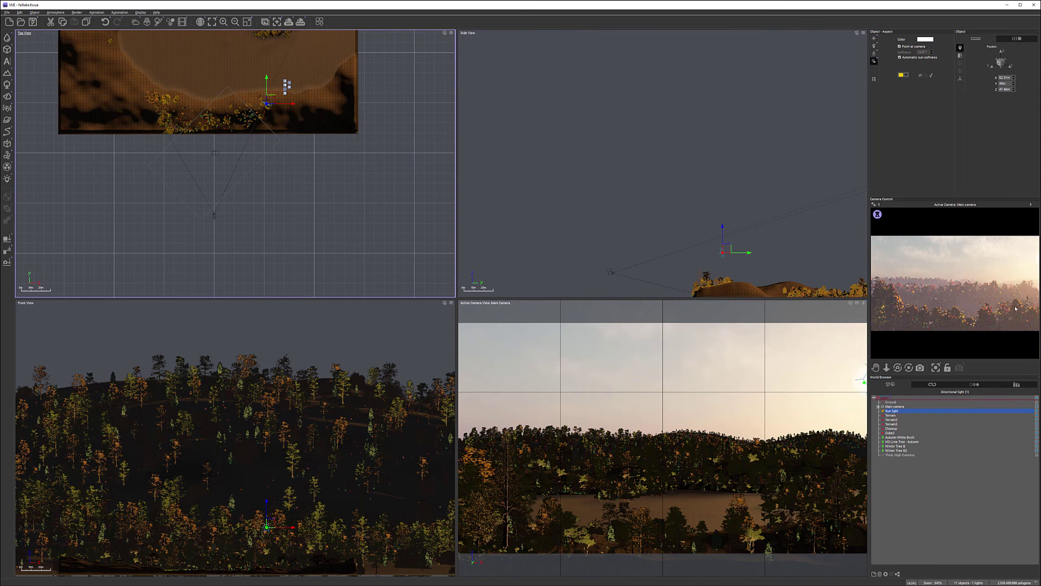
Open the atmosphere's sky, fog and haze settings and change the sky color to a more saturated blue
{"action": "left_click", "coordinate": [119, 12]}
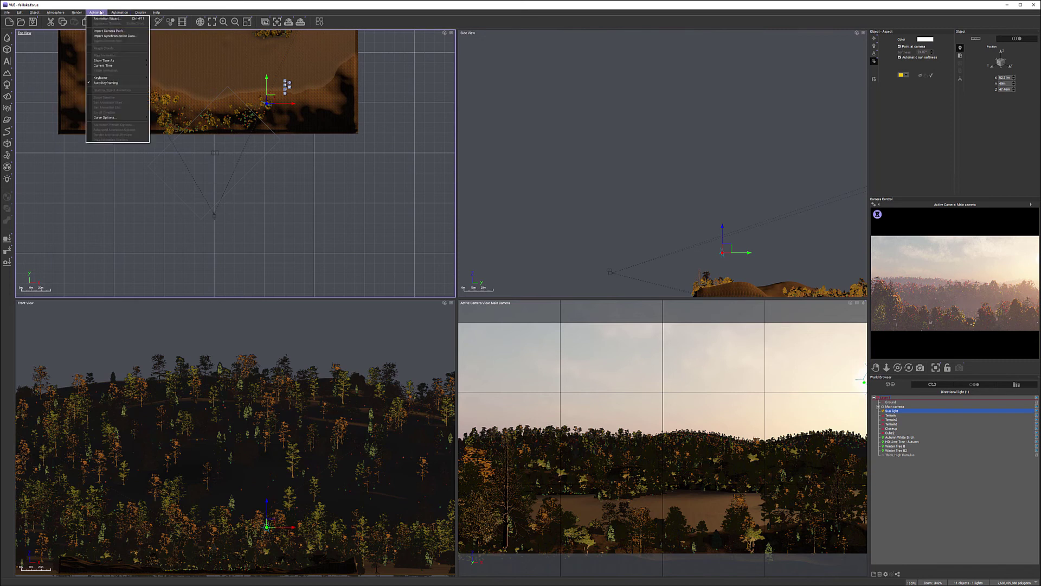
{"action": "mouse_move", "coordinate": [66, 13]}
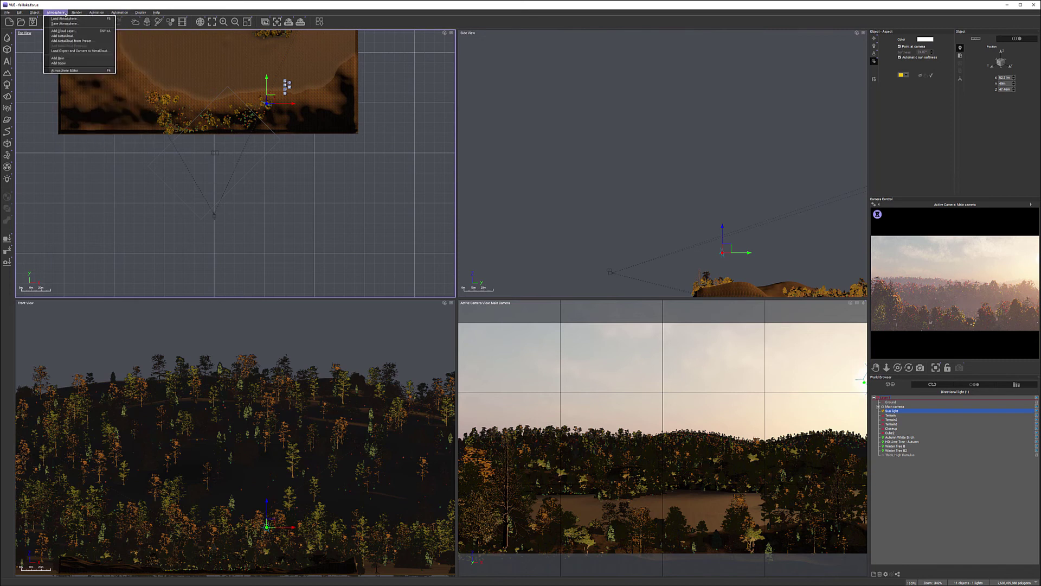
{"action": "left_click", "coordinate": [65, 70]}
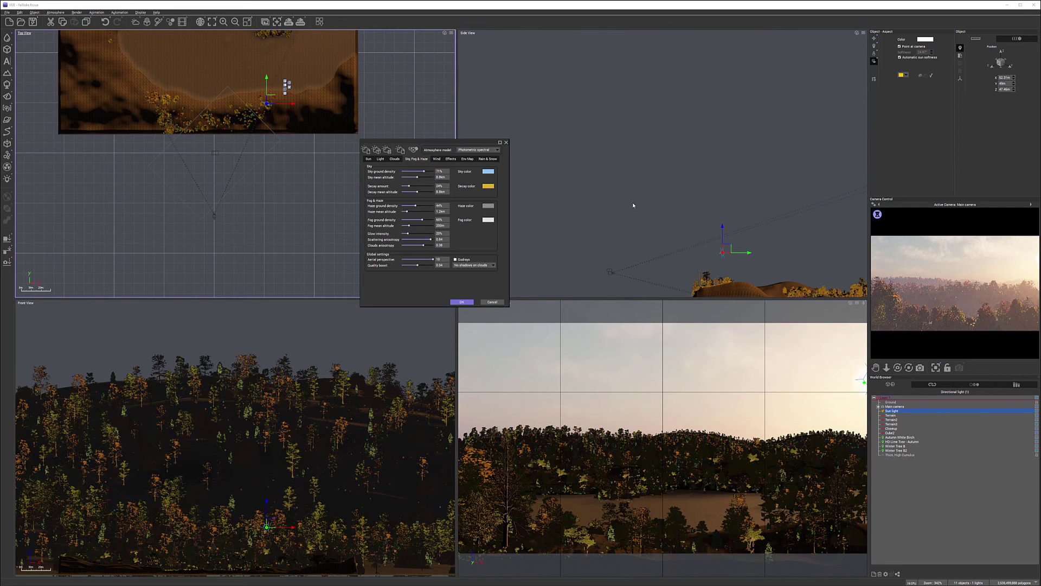
{"action": "left_click", "coordinate": [489, 173]}
{"action": "left_click_drag", "start_coordinate": [536, 159], "coordinate": [535, 168]}
{"action": "left_click", "coordinate": [499, 245]}
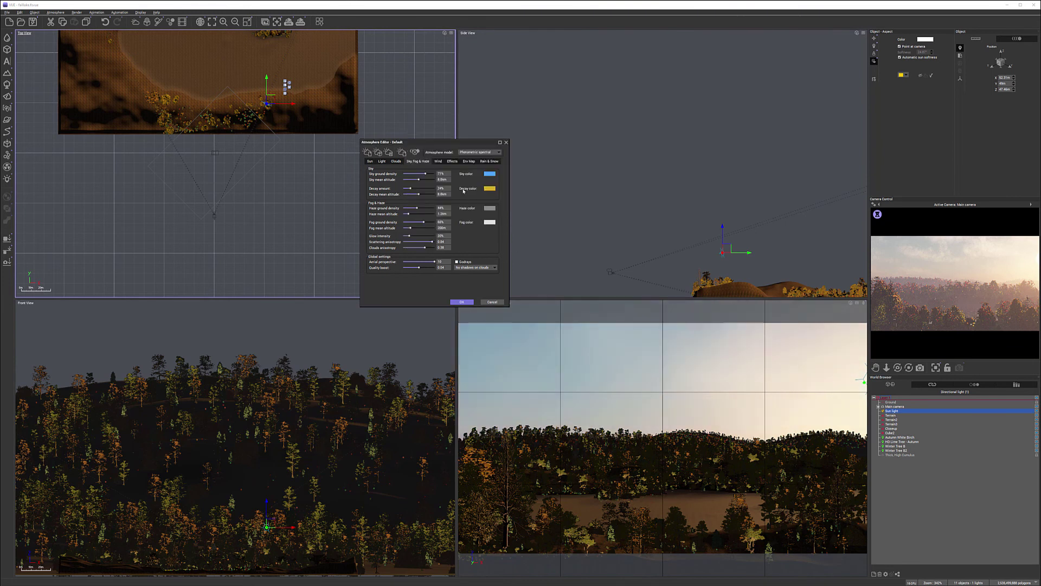
Raise the sky ground density to 100% and refresh the preview render
{"action": "left_click_drag", "start_coordinate": [428, 172], "coordinate": [434, 173]}
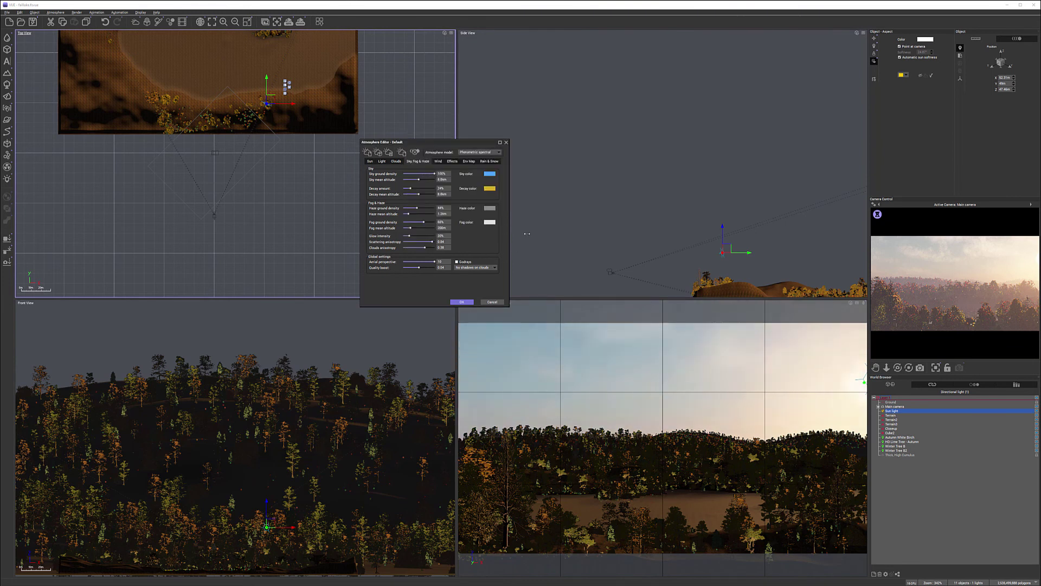
{"action": "right_click", "coordinate": [954, 270]}
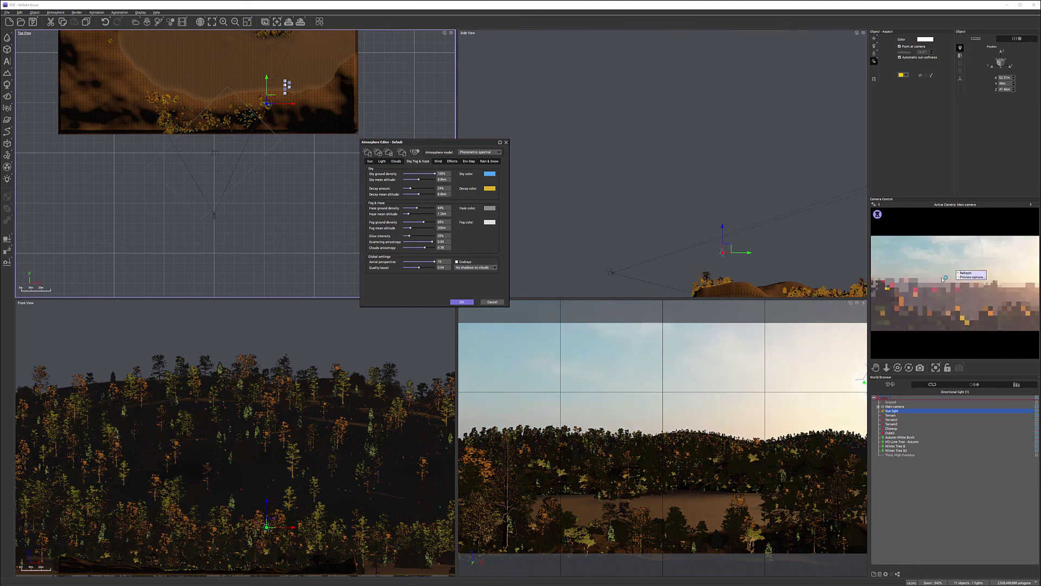
{"action": "left_click", "coordinate": [931, 259]}
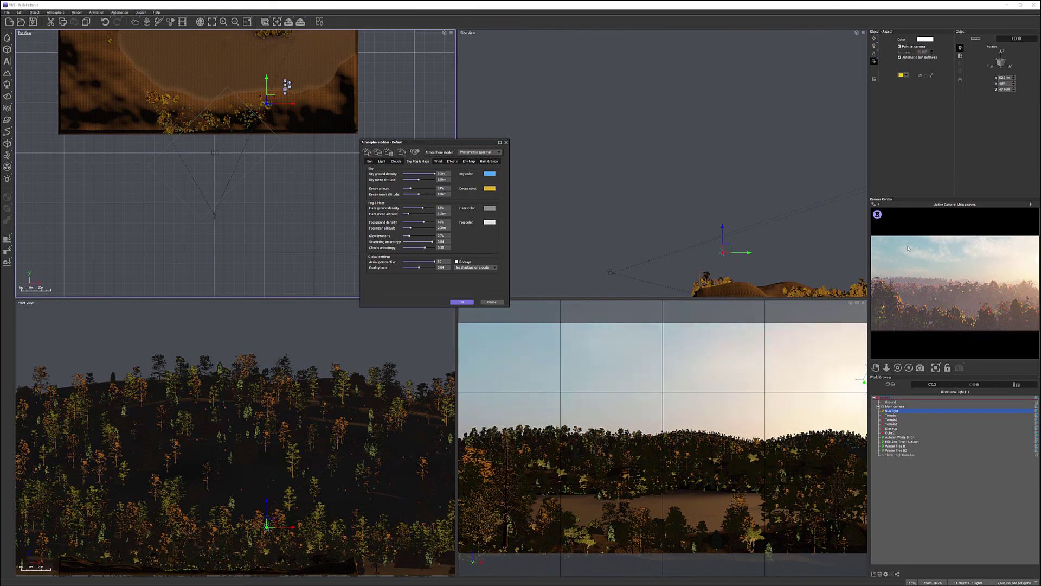
Increase the haze ground density to about 60% and refresh the preview render
{"action": "right_click", "coordinate": [934, 249]}
{"action": "left_click", "coordinate": [814, 249]}
{"action": "right_click", "coordinate": [973, 277]}
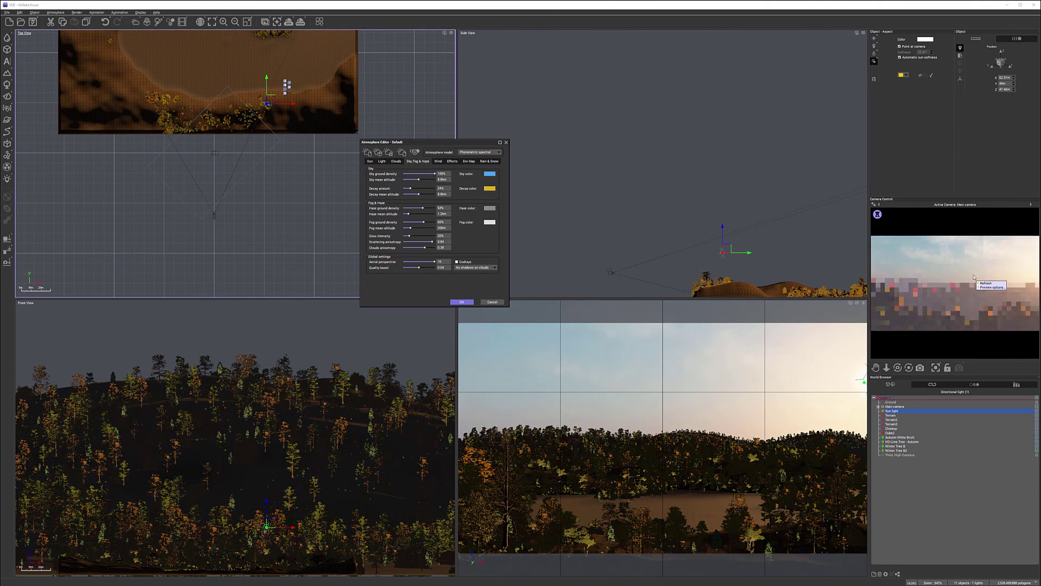
{"action": "left_click", "coordinate": [1009, 306]}
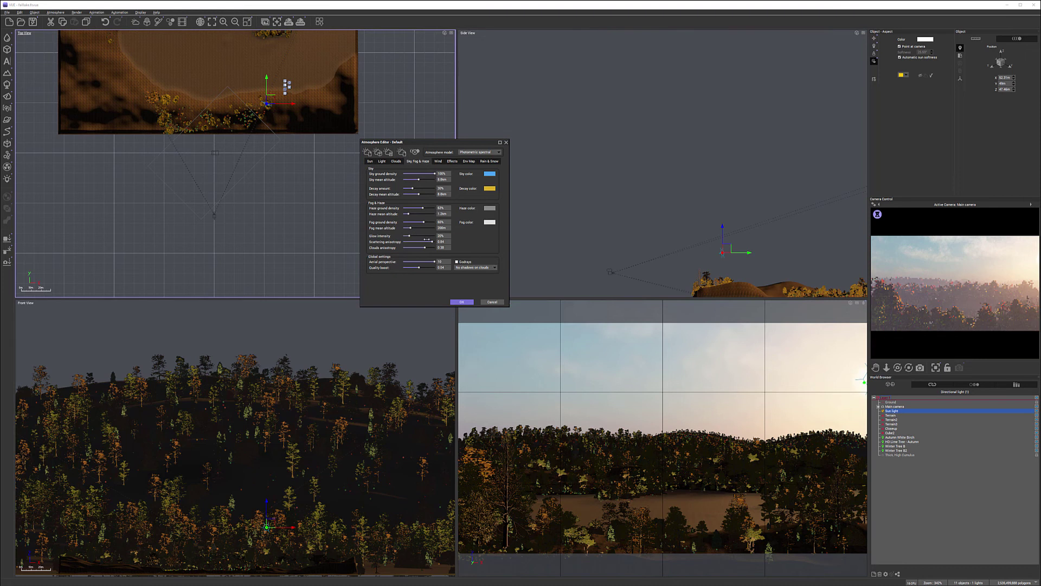
Try a lower scattering anisotropy, refresh the preview render and raise the anisotropy again
{"action": "left_click_drag", "start_coordinate": [427, 240], "coordinate": [429, 241]}
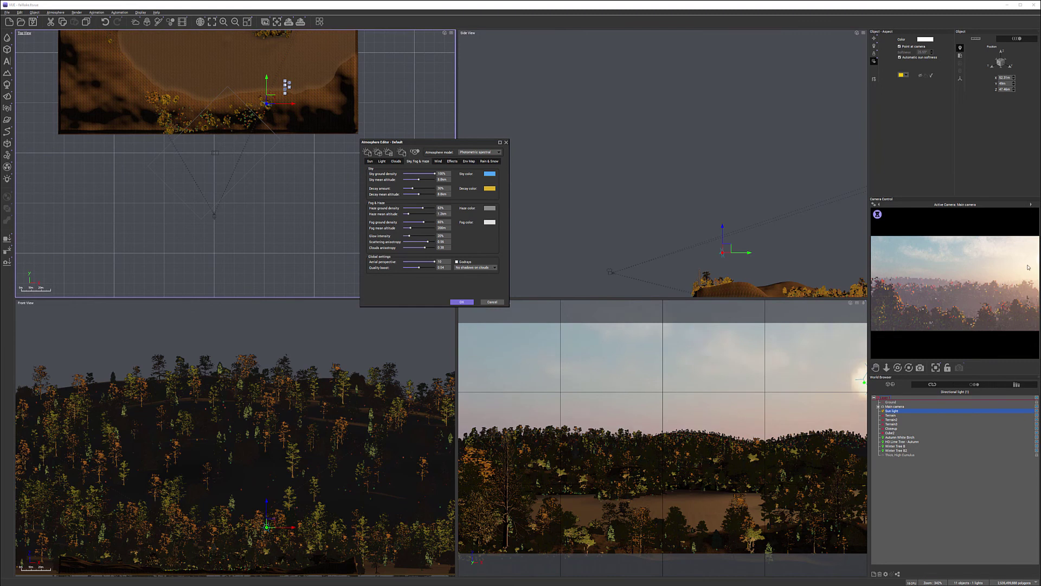
{"action": "left_click", "coordinate": [1017, 303]}
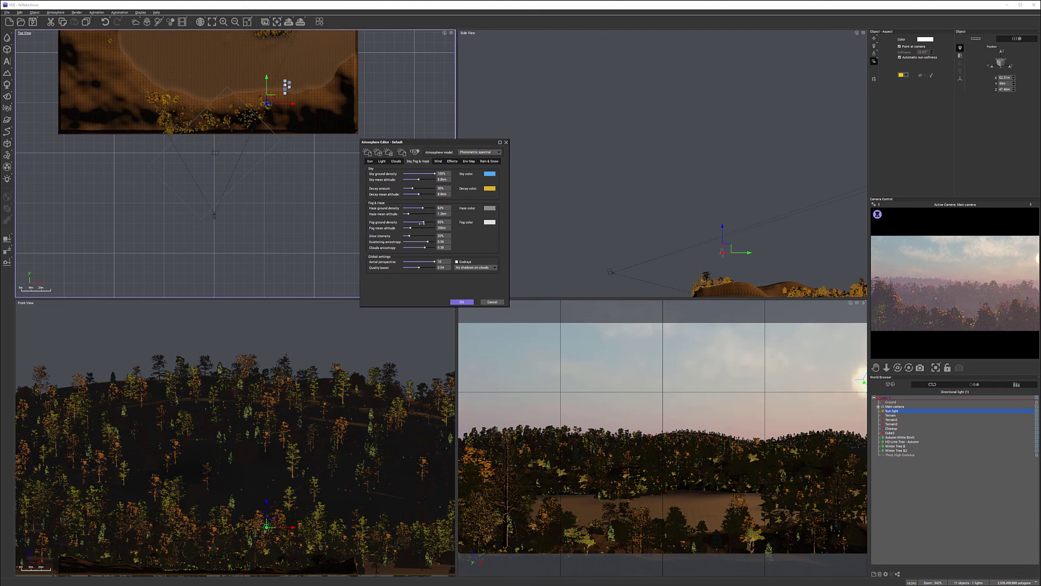
{"action": "left_click_drag", "start_coordinate": [427, 239], "coordinate": [433, 240]}
Try a stronger glow intensity in the fog and haze settings and reduce it again
{"action": "left_click", "coordinate": [411, 235]}
{"action": "key", "text": "Return"}
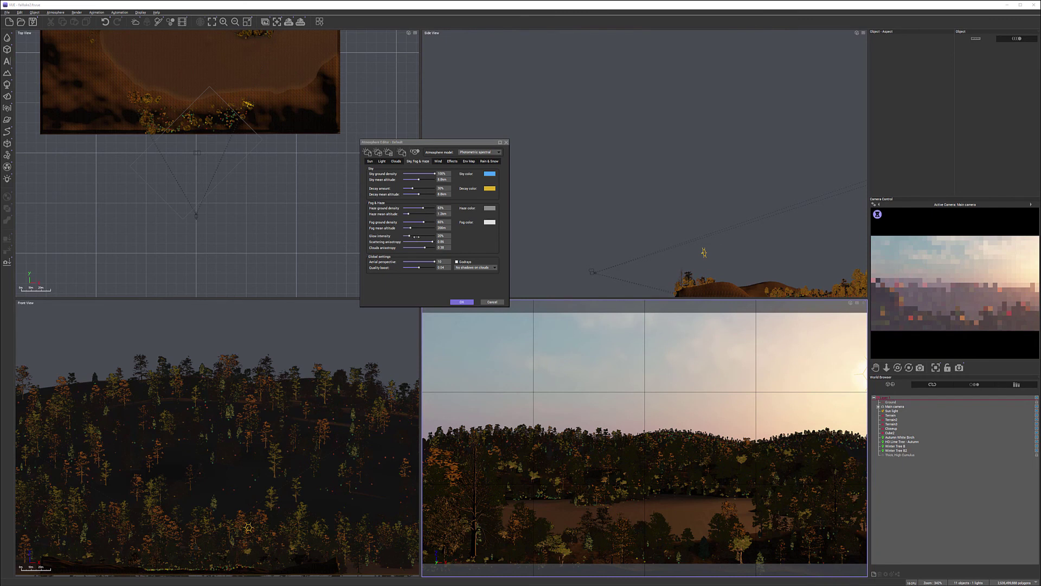
{"action": "left_click_drag", "start_coordinate": [414, 235], "coordinate": [418, 234]}
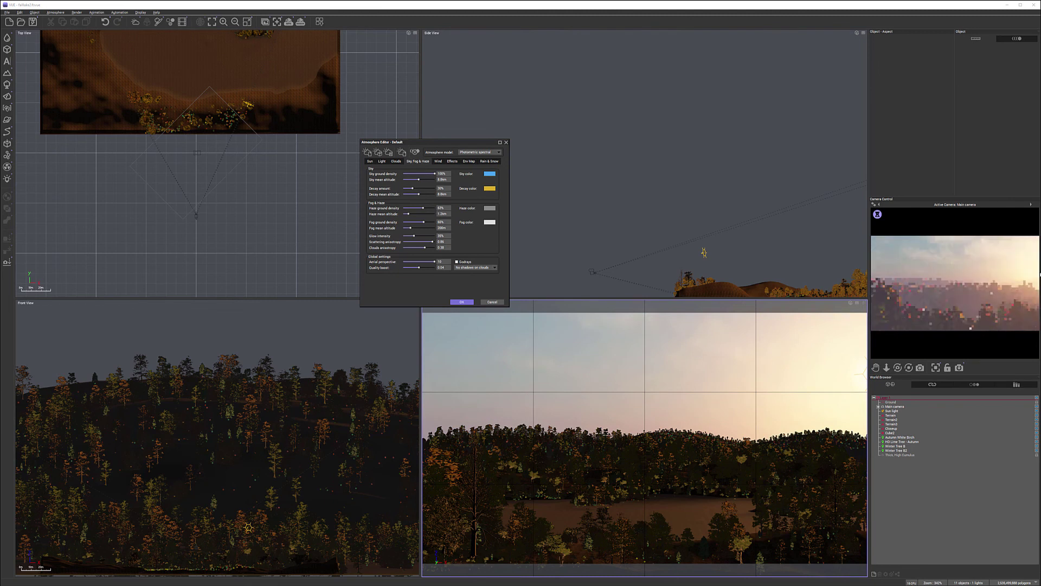
{"action": "left_click_drag", "start_coordinate": [418, 236], "coordinate": [414, 236]}
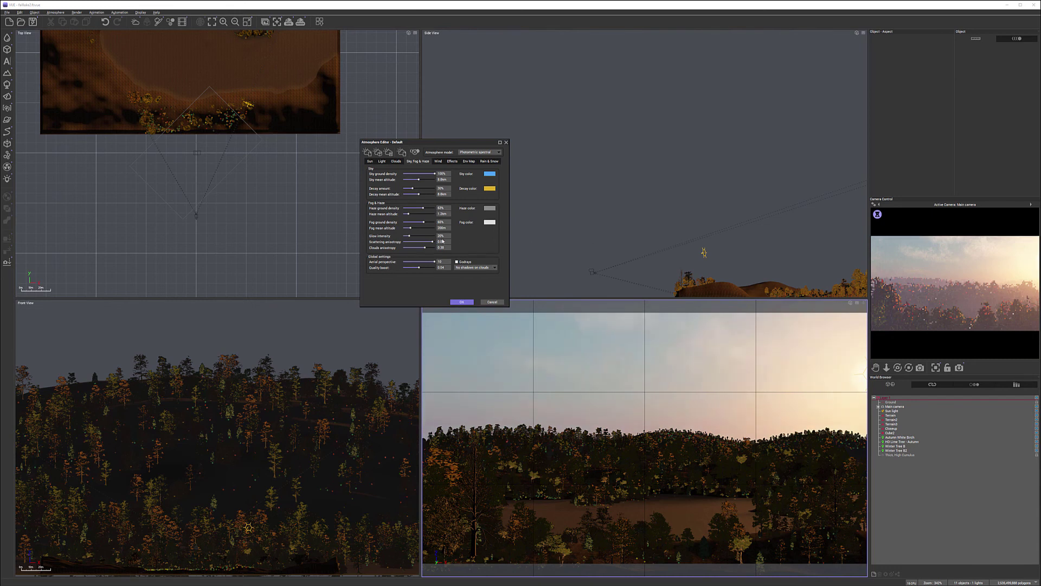
Lower the scattering anisotropy slightly and refresh the preview render
{"action": "left_click_drag", "start_coordinate": [432, 241], "coordinate": [432, 241]}
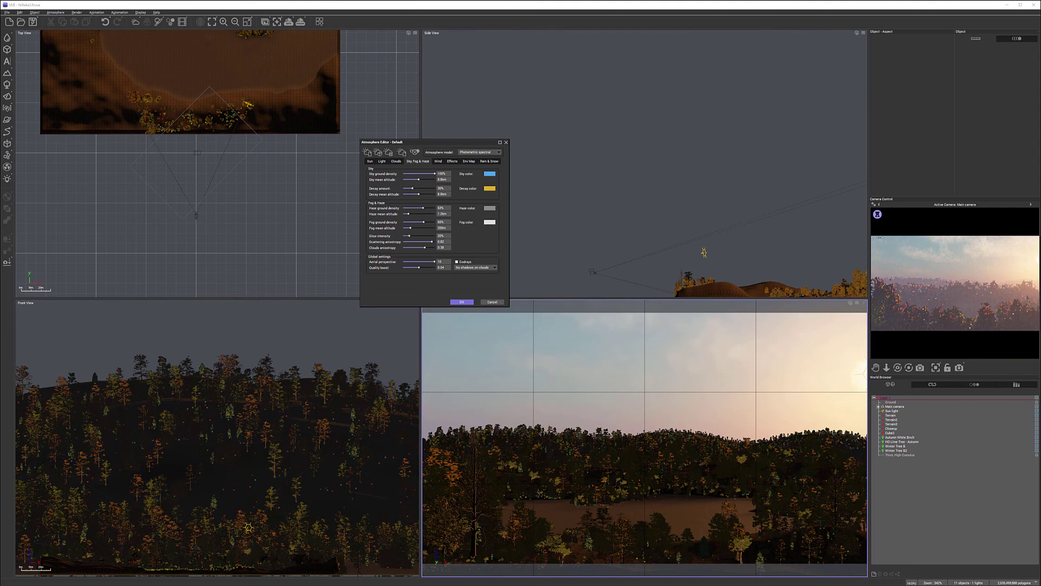
{"action": "right_click", "coordinate": [930, 251]}
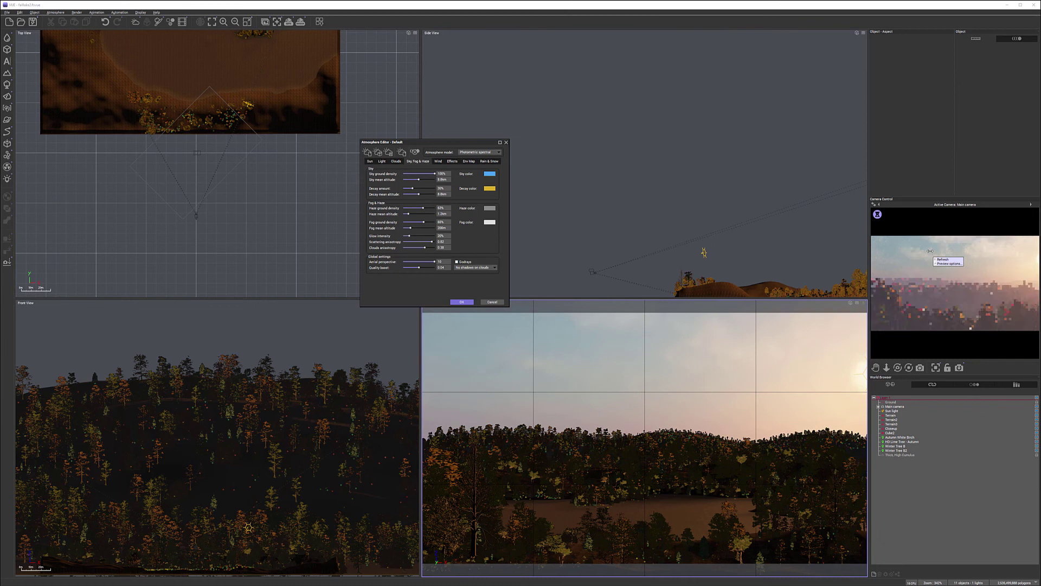
{"action": "left_click", "coordinate": [942, 259]}
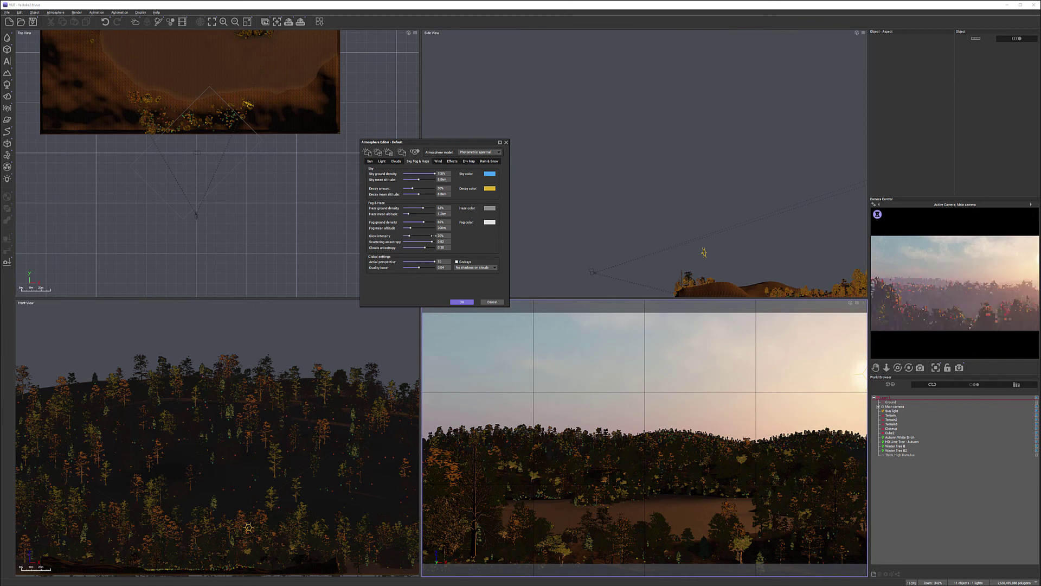
Reduce the size of the sun to nearly its minimum in the atmosphere's sun settings
{"action": "left_click", "coordinate": [399, 163]}
{"action": "left_click", "coordinate": [381, 161]}
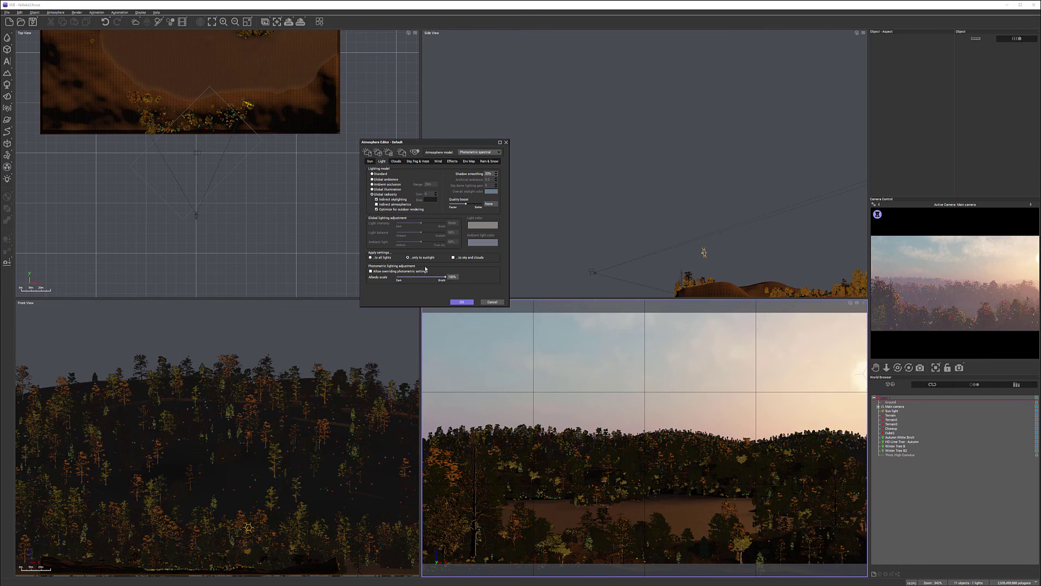
{"action": "left_click", "coordinate": [369, 161]}
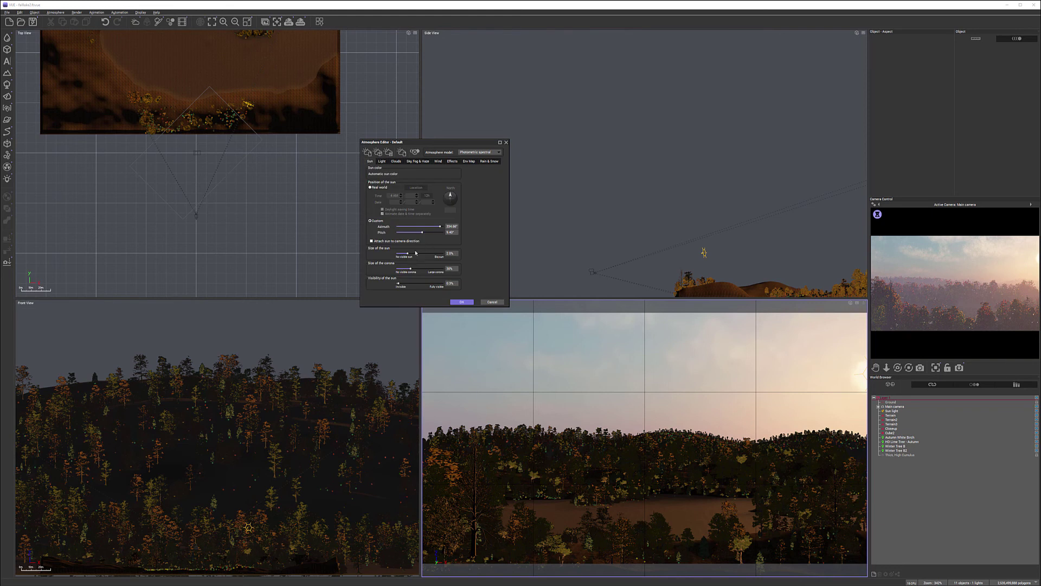
{"action": "left_click_drag", "start_coordinate": [409, 251], "coordinate": [405, 251]}
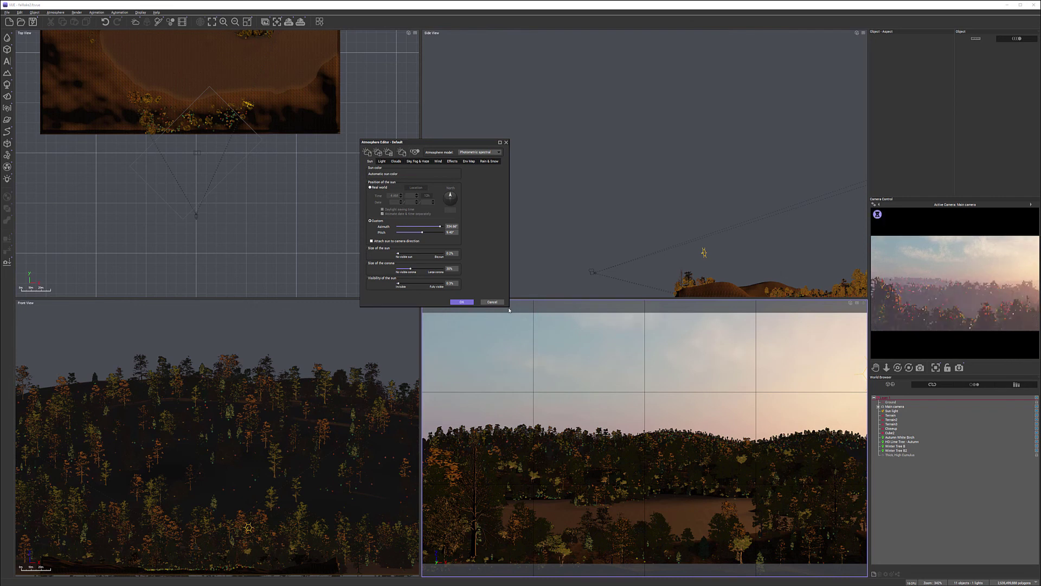
Try an aerial perspective of 25 in the sky, fog and haze settings and reduce it to 15
{"action": "left_click", "coordinate": [415, 162]}
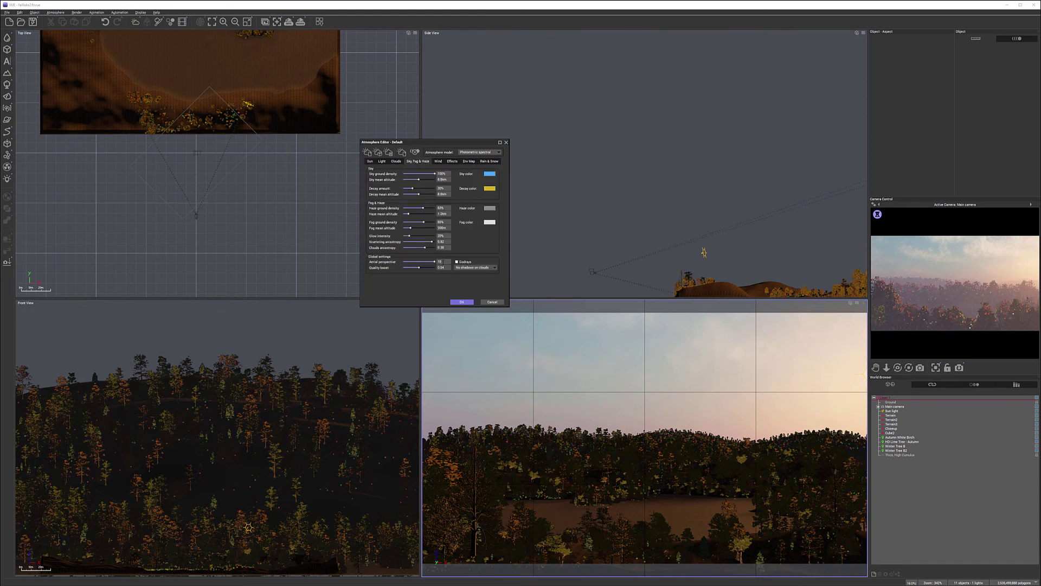
{"action": "left_click_drag", "start_coordinate": [444, 260], "coordinate": [388, 255]}
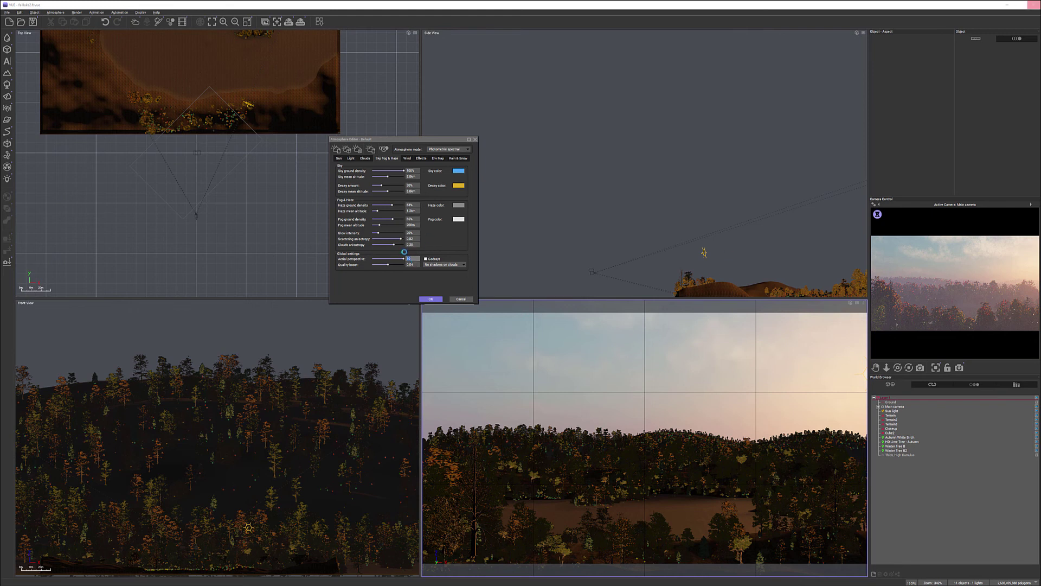
{"action": "type", "text": "25"}
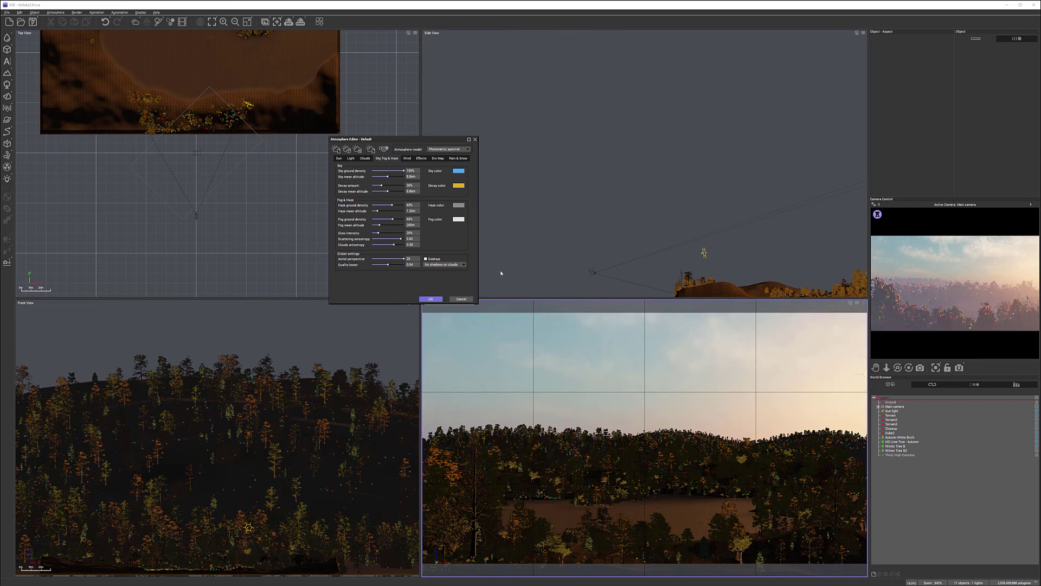
{"action": "left_click_drag", "start_coordinate": [412, 259], "coordinate": [382, 256]}
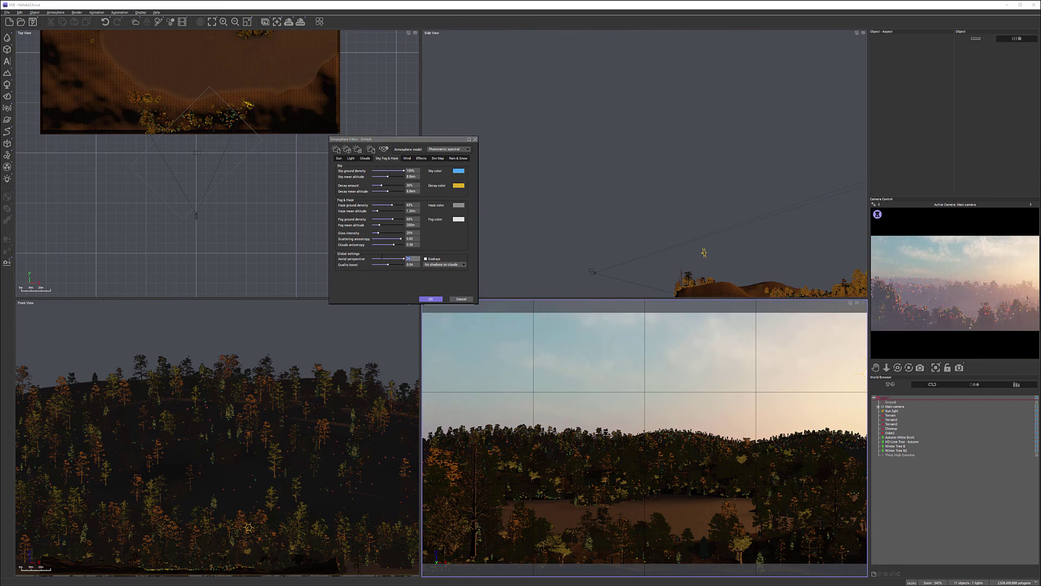
{"action": "type", "text": "15"}
{"action": "key", "text": "Return"}
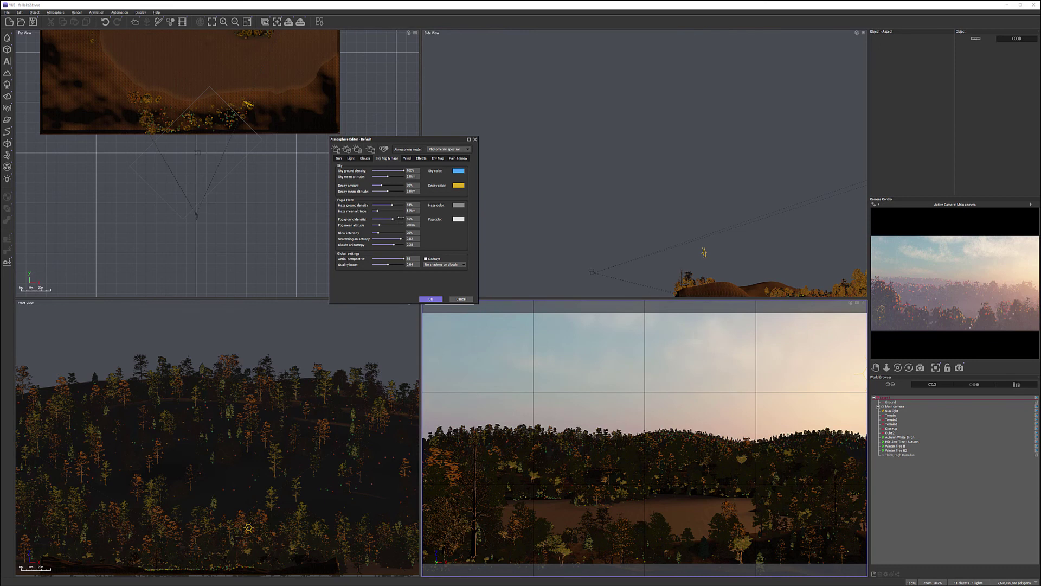
Try a duller, greyish-blue sky color and refresh the preview render
{"action": "left_click", "coordinate": [459, 171]}
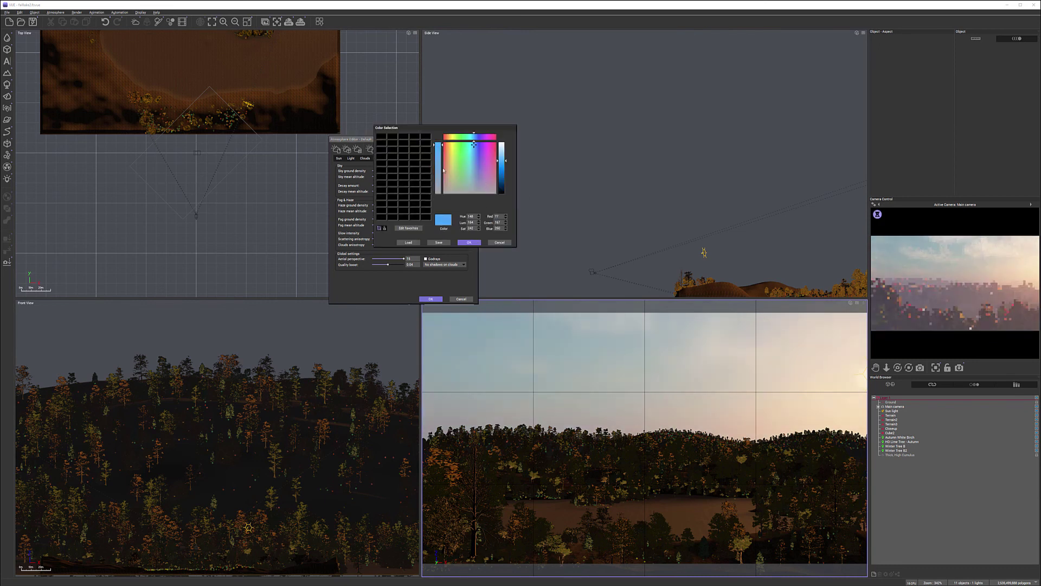
{"action": "left_click_drag", "start_coordinate": [443, 146], "coordinate": [440, 179]}
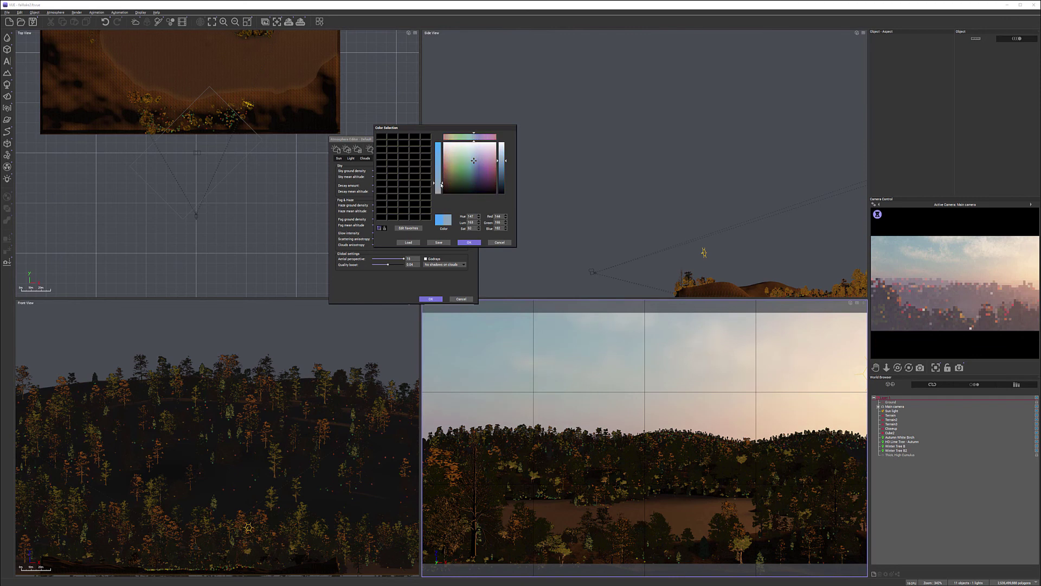
{"action": "left_click_drag", "start_coordinate": [506, 163], "coordinate": [506, 166]}
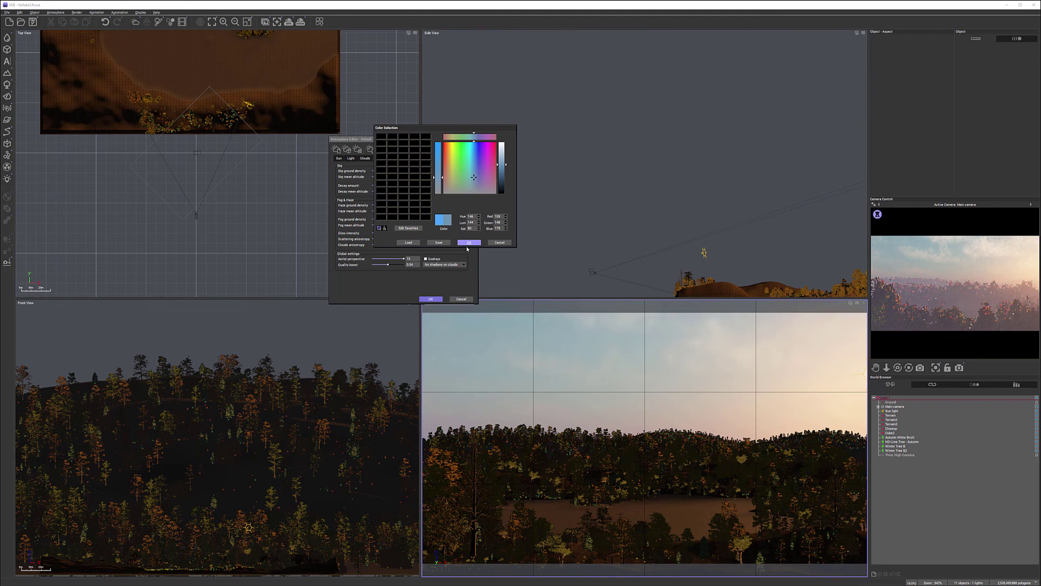
{"action": "right_click", "coordinate": [919, 250]}
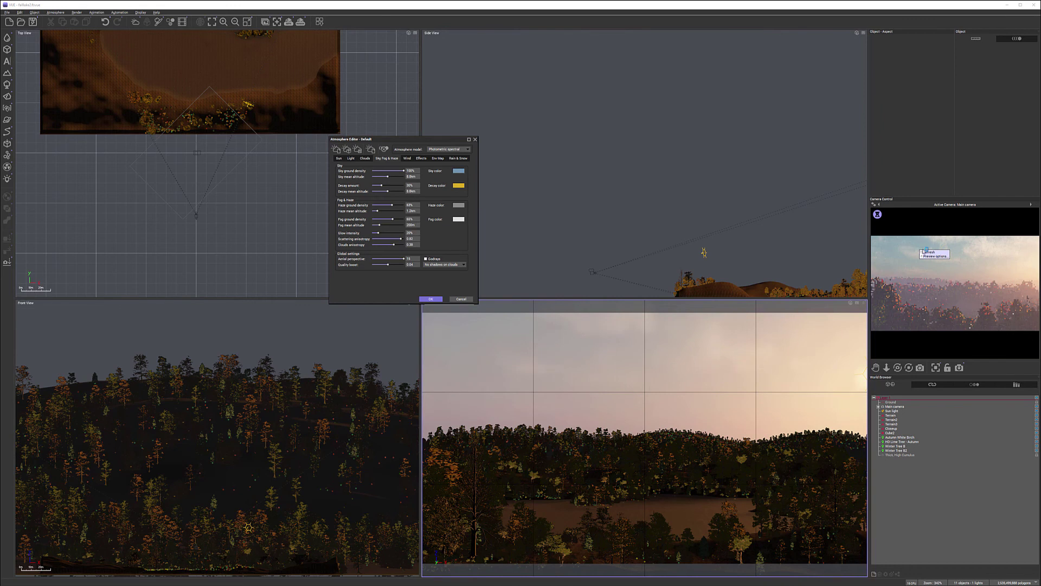
{"action": "left_click", "coordinate": [962, 251]}
Change the sky color to a more saturated, medium-light blue
{"action": "left_click", "coordinate": [458, 171]}
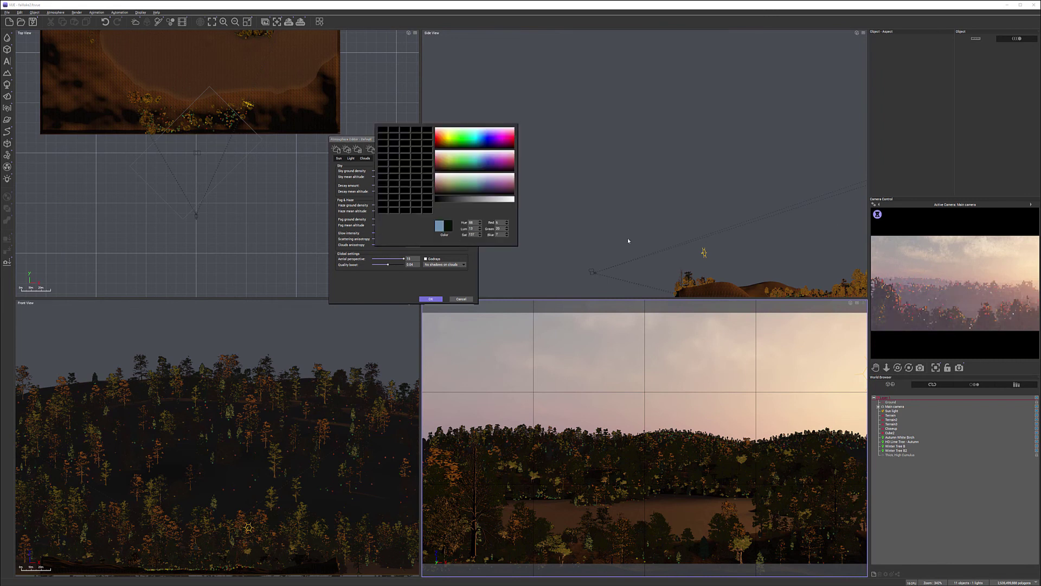
{"action": "double_click", "coordinate": [459, 171]}
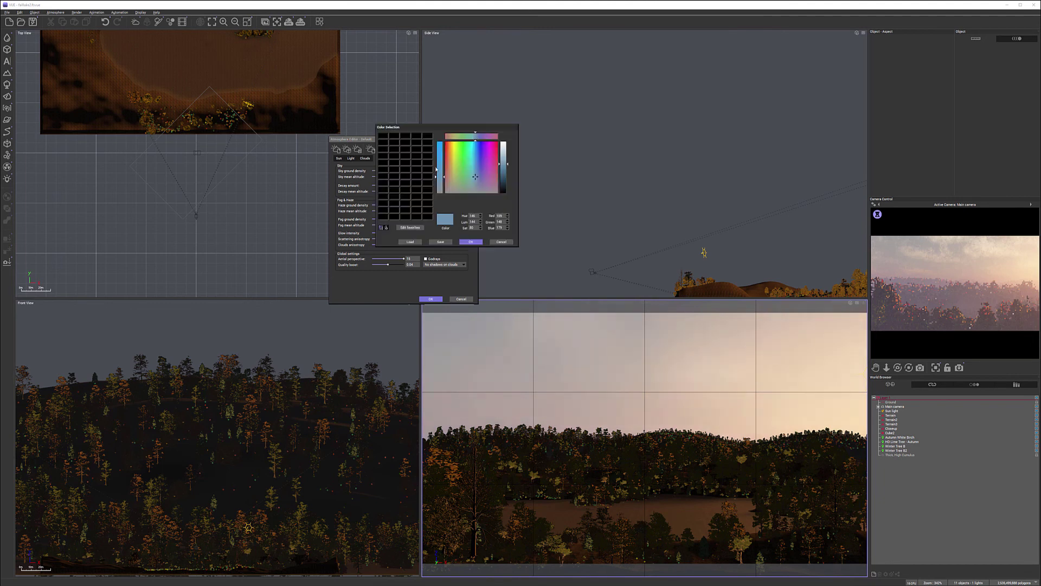
{"action": "left_click_drag", "start_coordinate": [445, 177], "coordinate": [444, 165]}
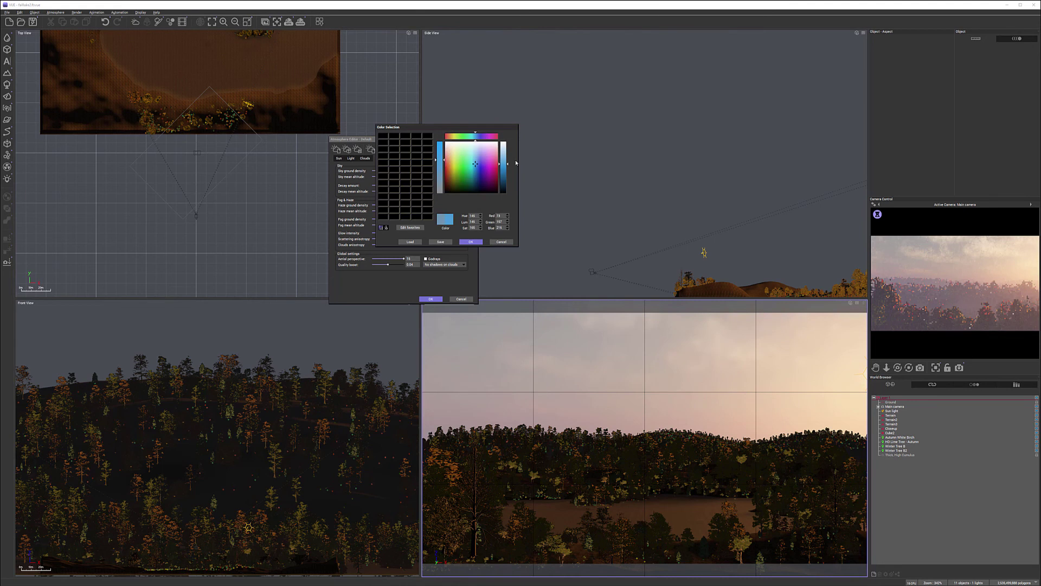
{"action": "left_click_drag", "start_coordinate": [508, 167], "coordinate": [474, 160]}
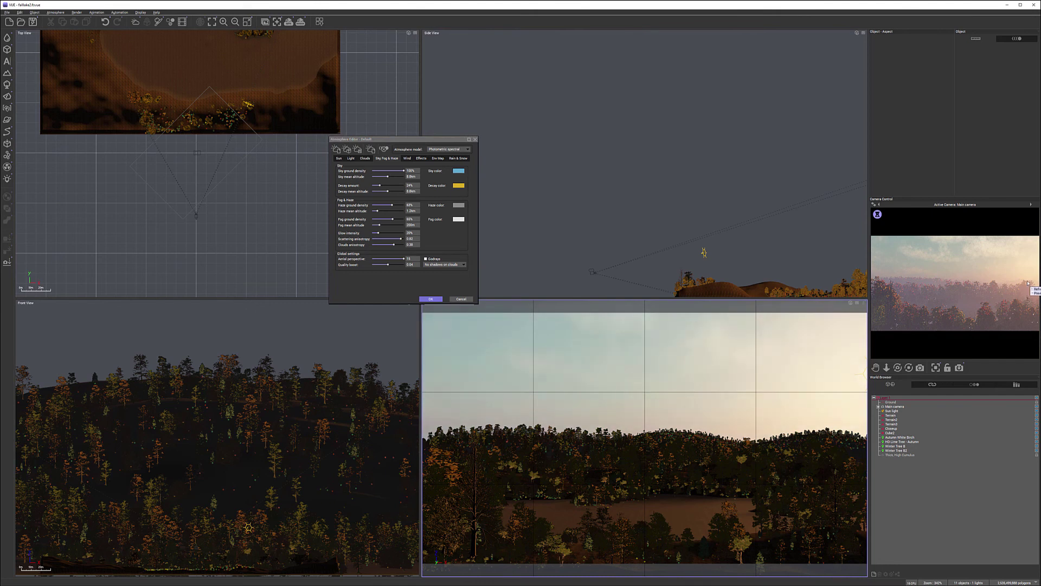
Refresh the preview render and increase the sky's decay amount slightly
{"action": "left_click", "coordinate": [1002, 265]}
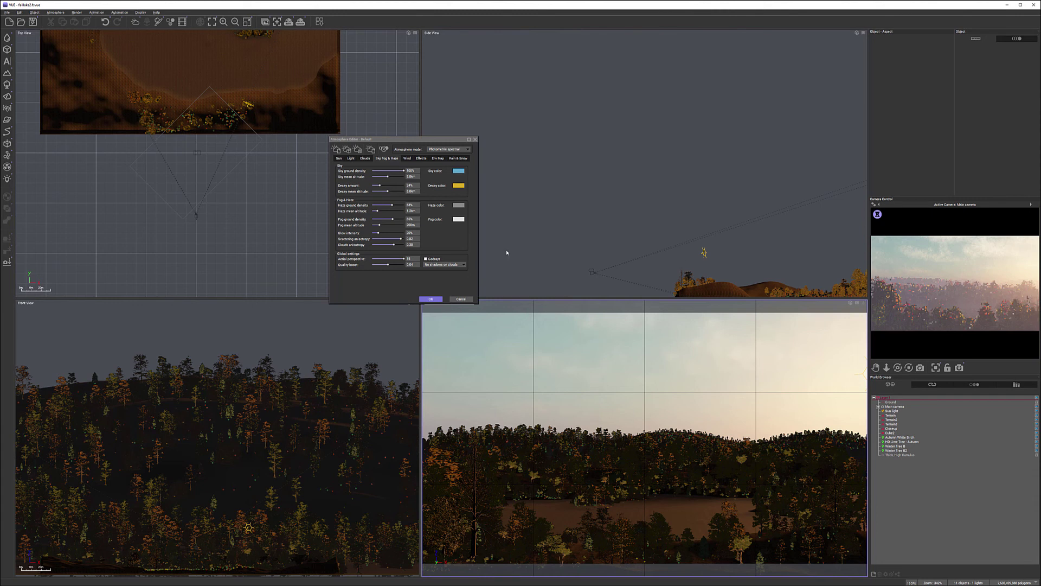
{"action": "left_click_drag", "start_coordinate": [379, 185], "coordinate": [384, 184]}
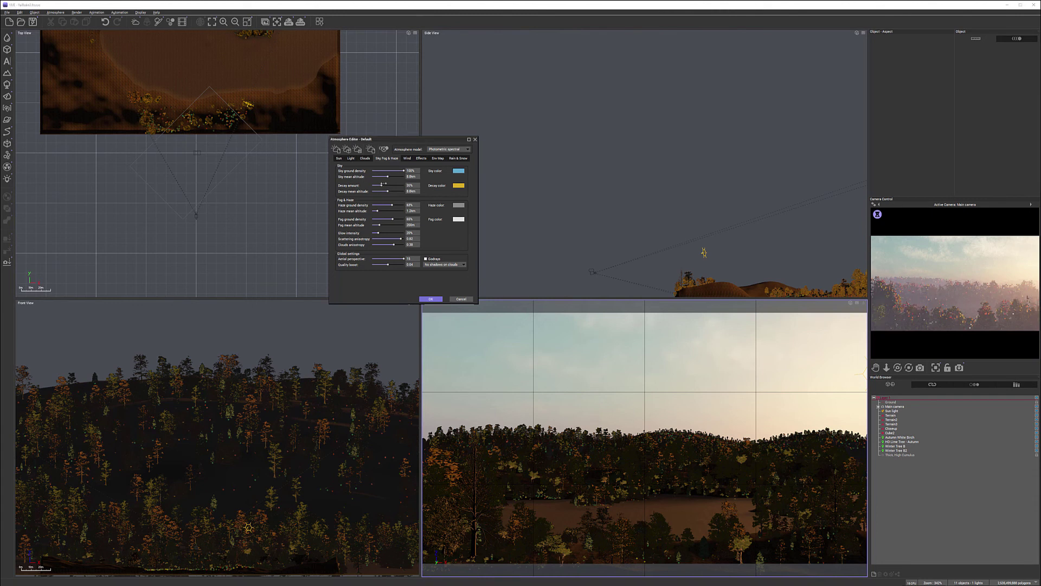
Accept the atmosphere settings, raise the sun light slightly and adjust its horizontal direction
{"action": "left_click", "coordinate": [436, 298]}
{"action": "left_click", "coordinate": [892, 411]}
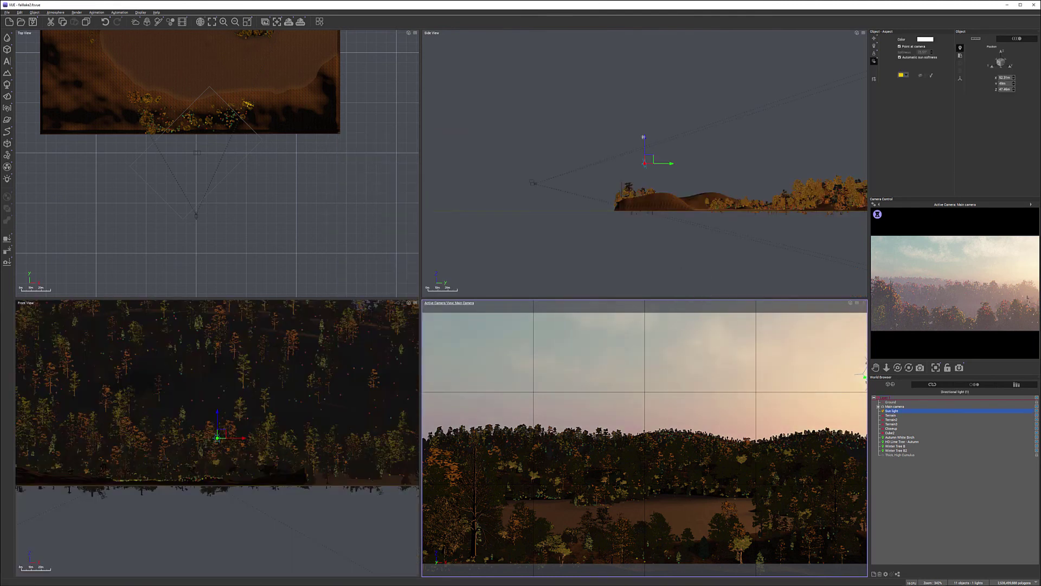
{"action": "left_click_drag", "start_coordinate": [645, 136], "coordinate": [644, 133]}
{"action": "left_click_drag", "start_coordinate": [237, 148], "coordinate": [225, 159]}
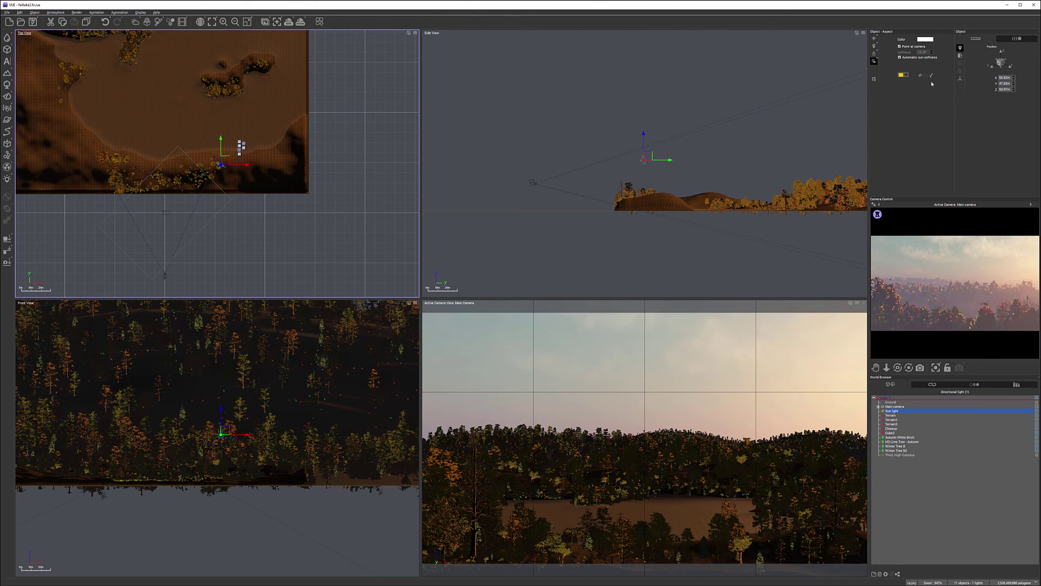
Enable the shadow map for the sun light with raytraced projected shadows and slightly reduce its shadow density
{"action": "left_click", "coordinate": [904, 75]}
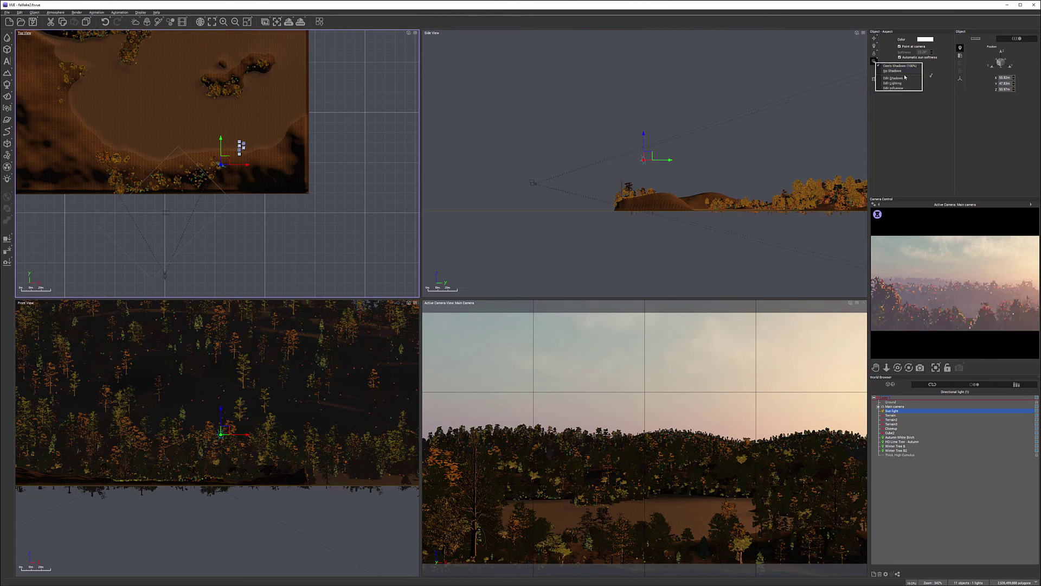
{"action": "left_click", "coordinate": [905, 78]}
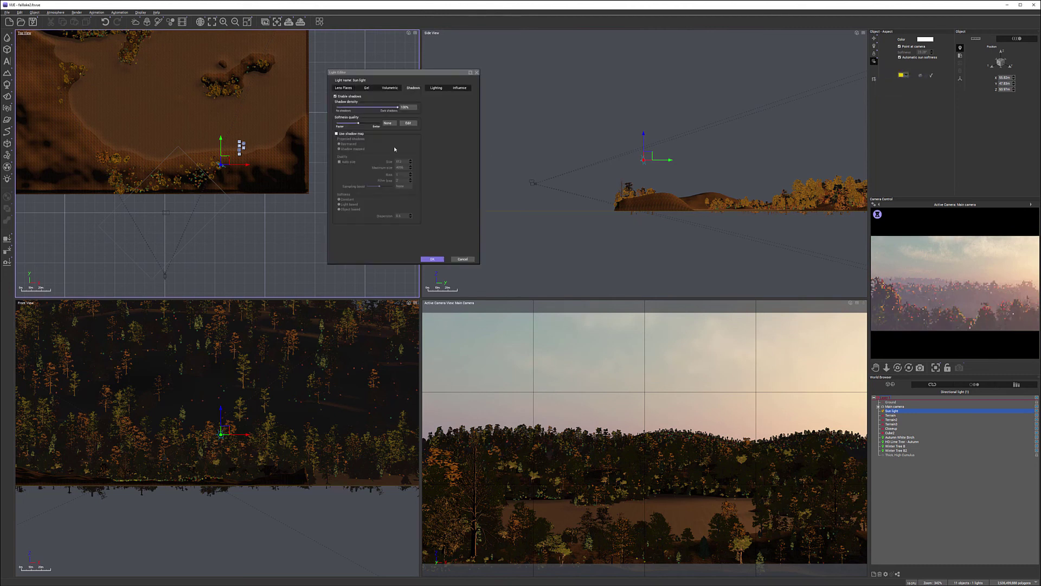
{"action": "left_click", "coordinate": [336, 134]}
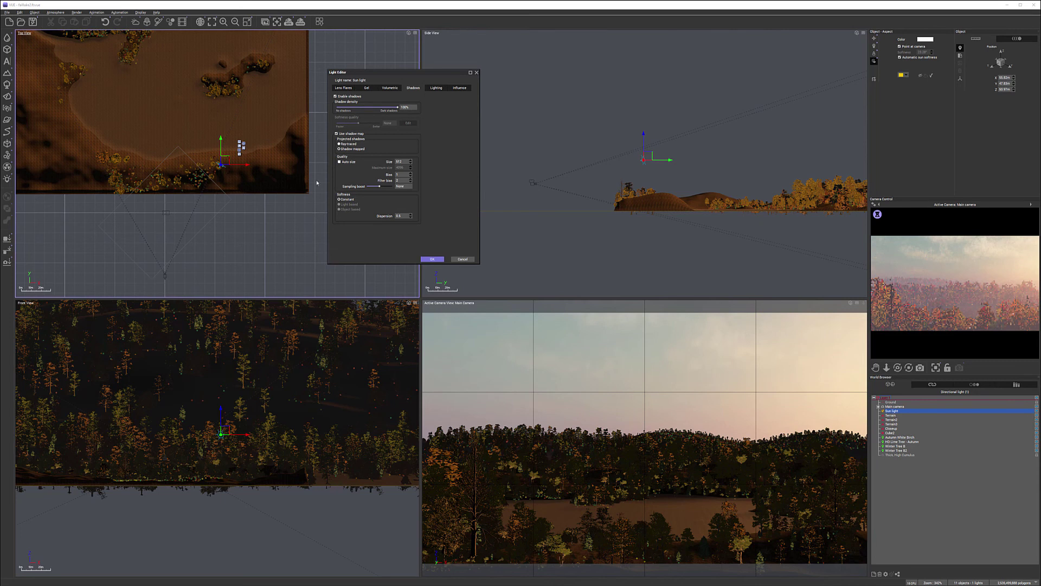
{"action": "left_click", "coordinate": [346, 149]}
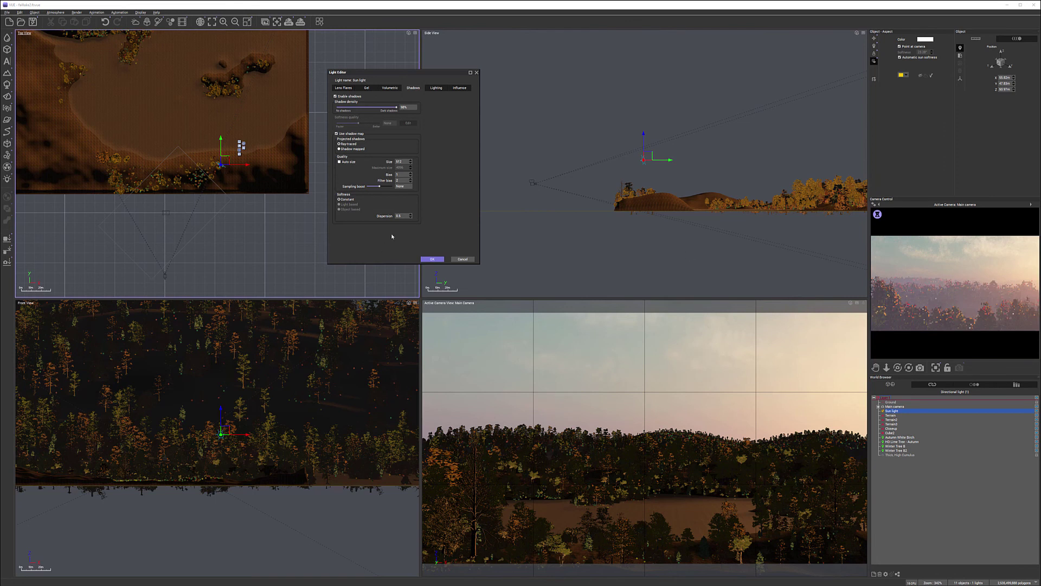
{"action": "left_click", "coordinate": [432, 260]}
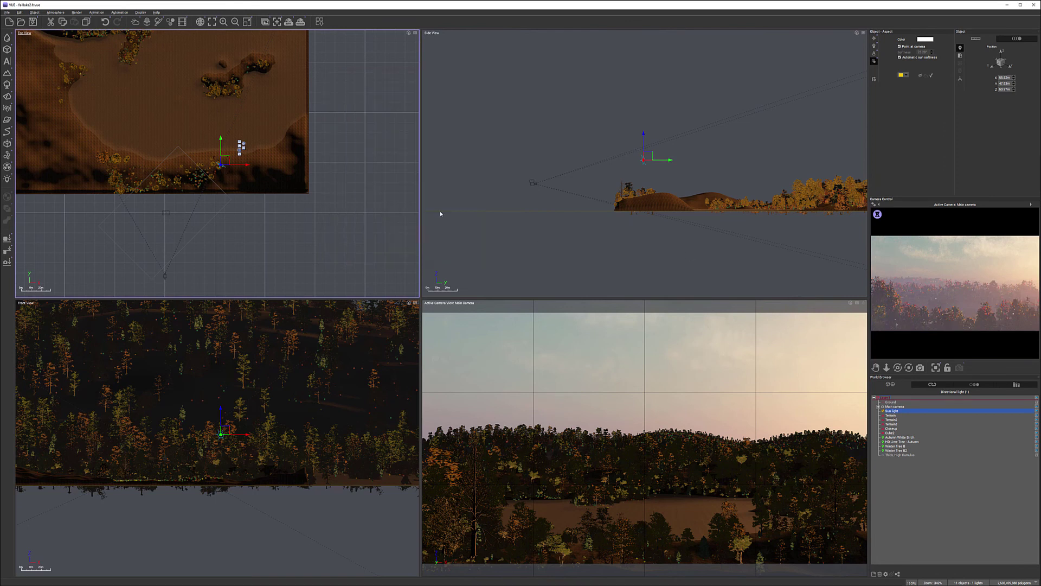
Save the scene, render the main camera view to screen at 1920x1080 and close the render display
{"action": "key", "text": "ctrl+s"}
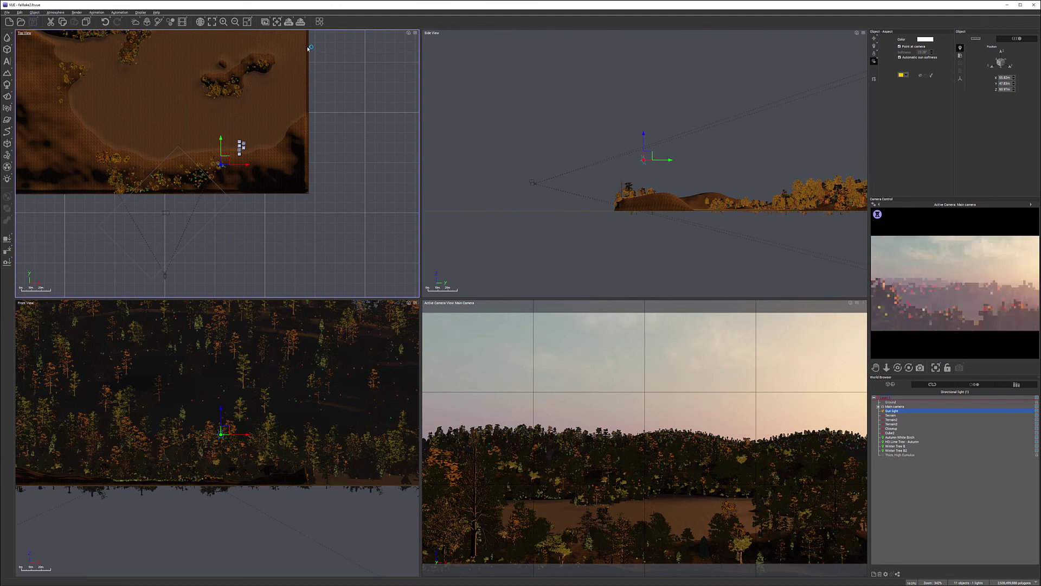
{"action": "left_click", "coordinate": [301, 22]}
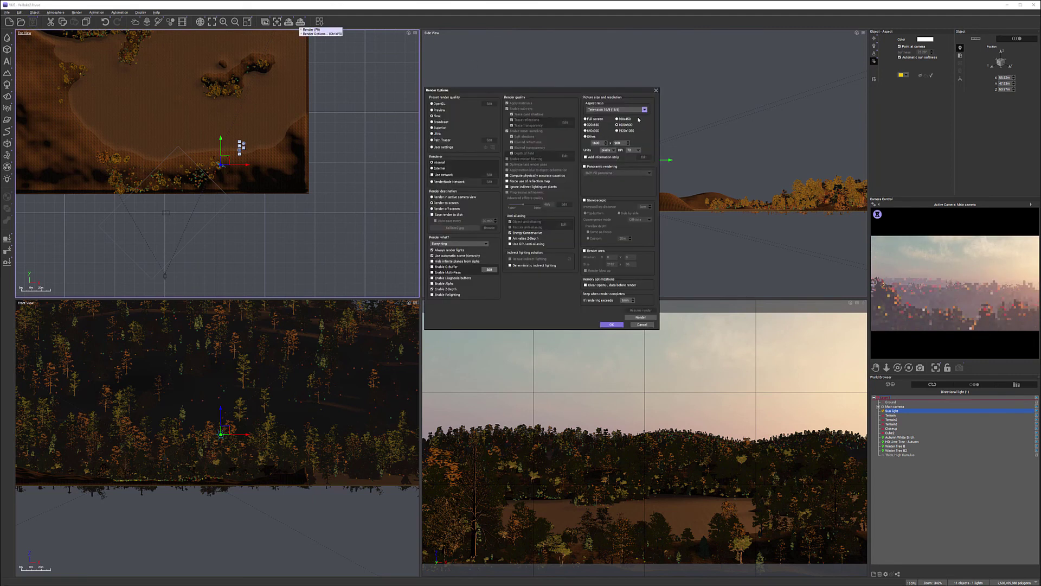
{"action": "left_click", "coordinate": [611, 324]}
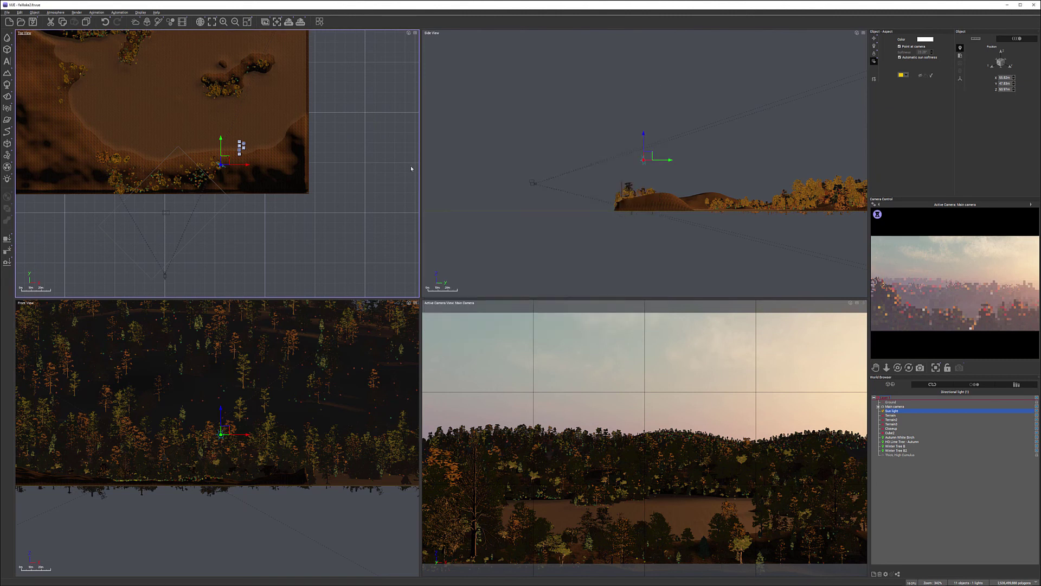
{"action": "left_click", "coordinate": [301, 21]}
{"action": "left_click", "coordinate": [477, 286]}
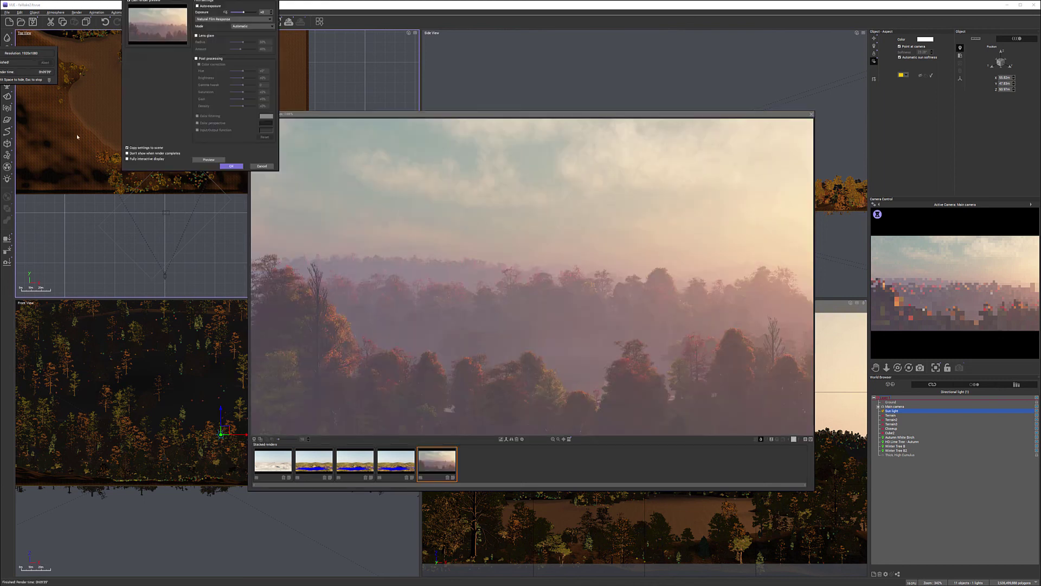
{"action": "left_click", "coordinate": [231, 166]}
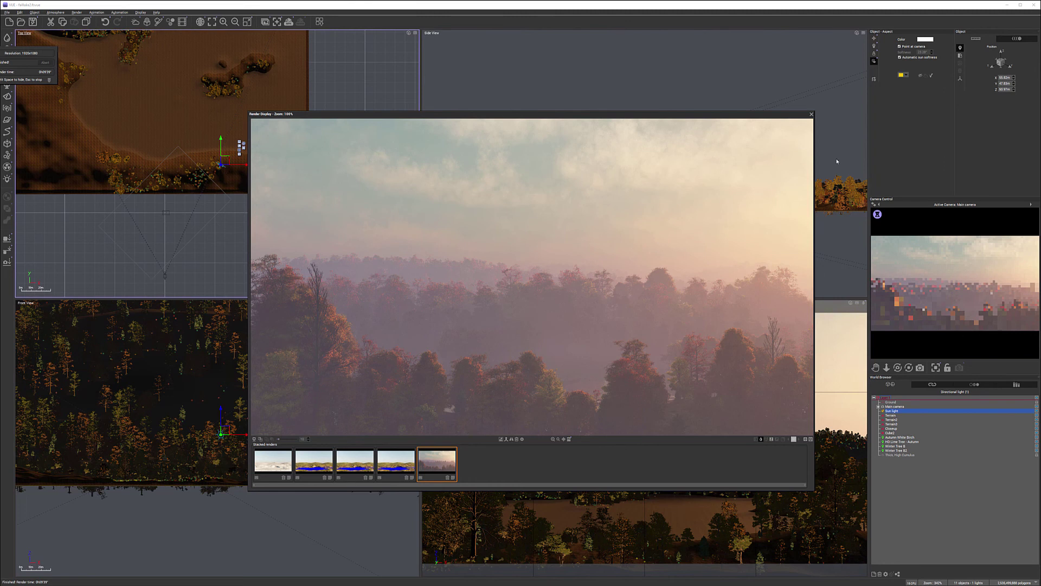
{"action": "left_click", "coordinate": [812, 113]}
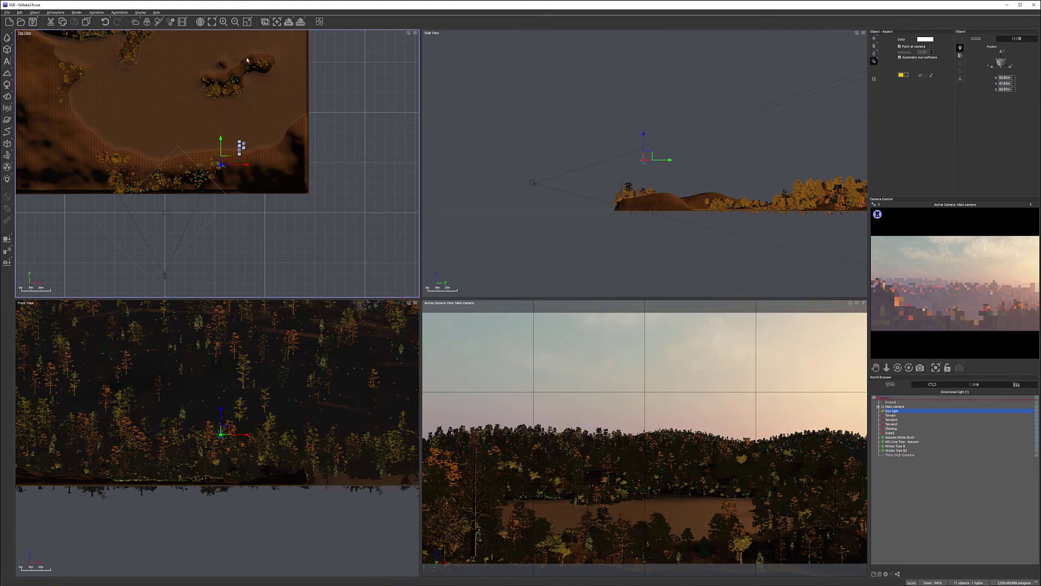
Lower the fog ground density to about 46% in the sky, fog and haze settings and refresh the preview
{"action": "left_click", "coordinate": [50, 12]}
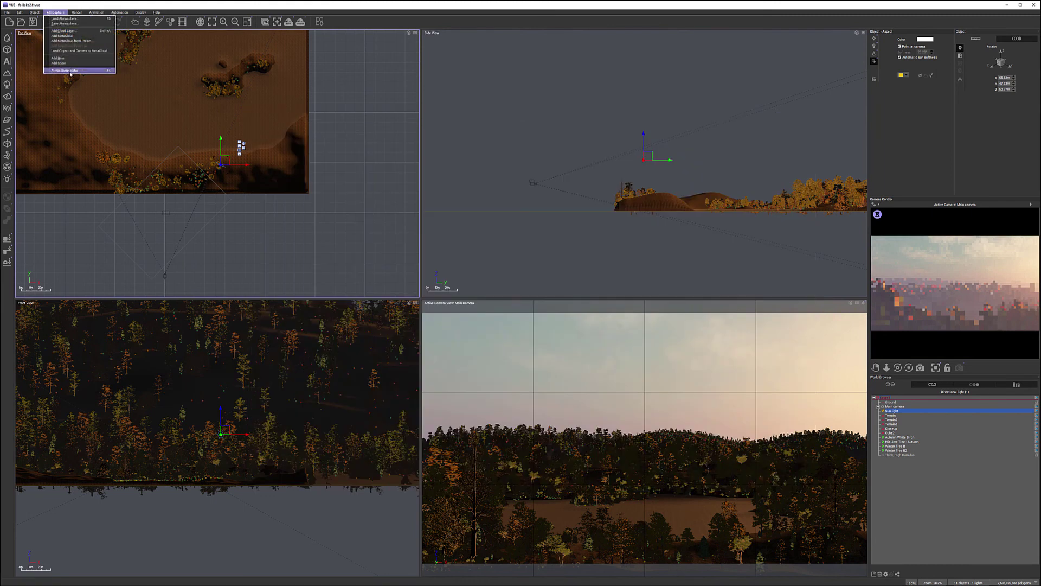
{"action": "left_click", "coordinate": [65, 71]}
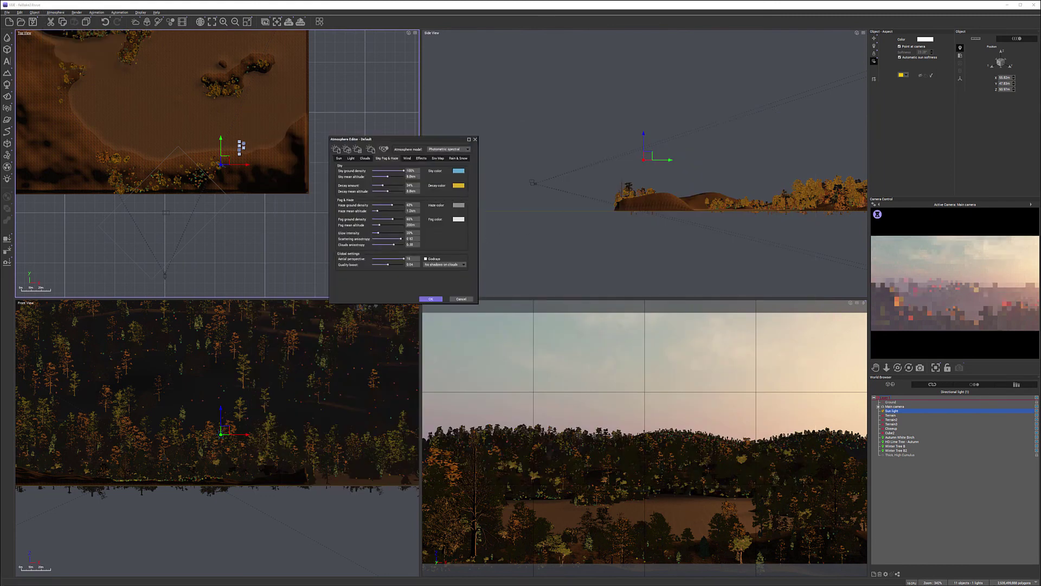
{"action": "left_click", "coordinate": [532, 242]}
{"action": "type", "text": "10"}
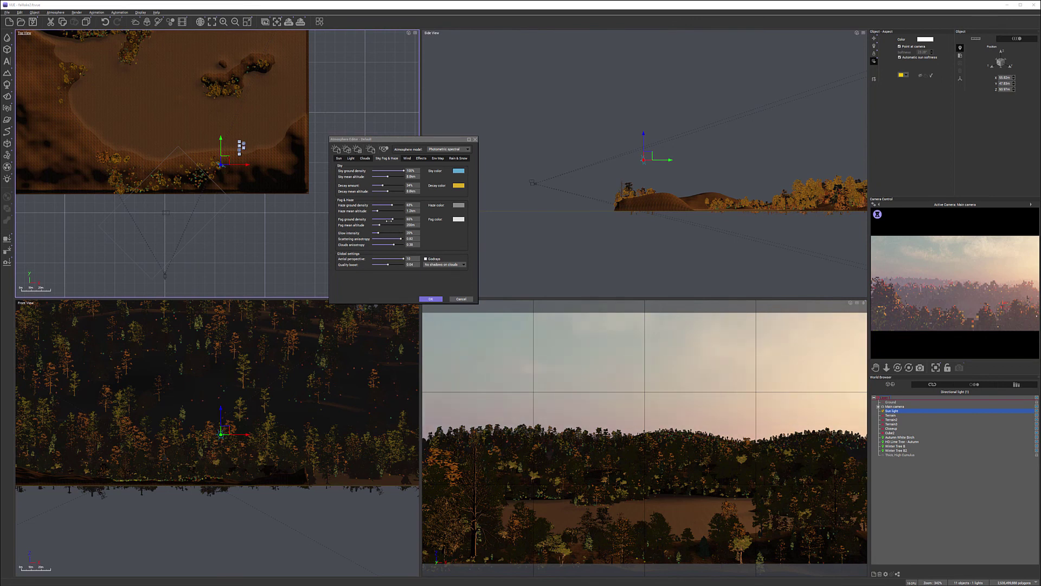
{"action": "left_click_drag", "start_coordinate": [391, 219], "coordinate": [387, 219]}
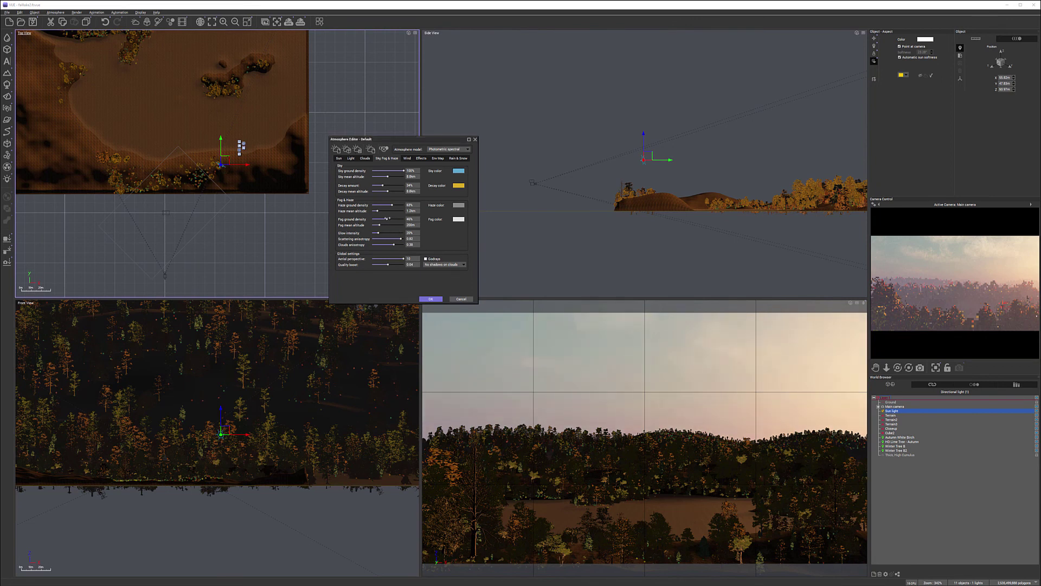
{"action": "right_click", "coordinate": [981, 319]}
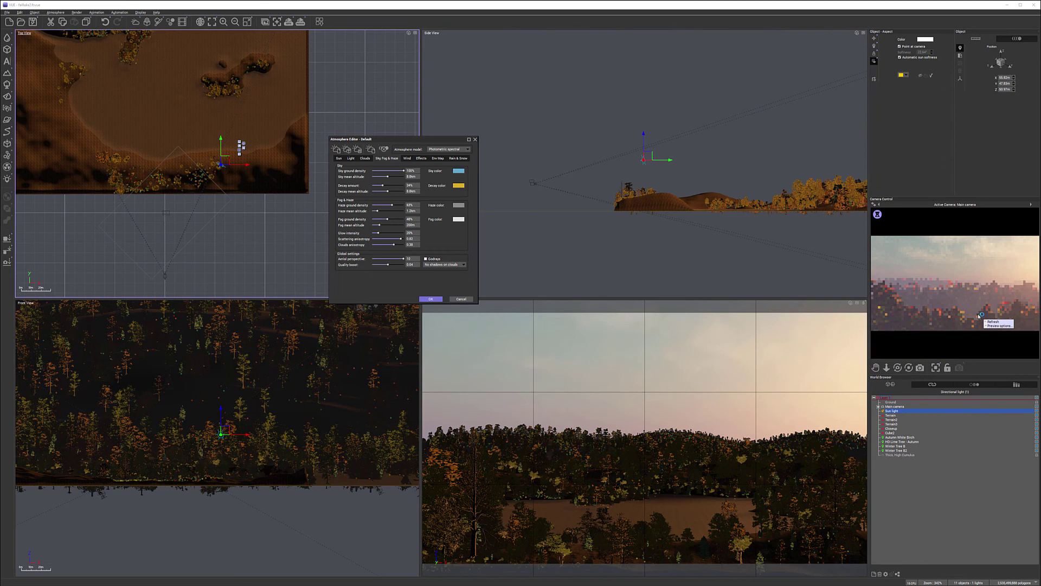
{"action": "right_click", "coordinate": [874, 265]}
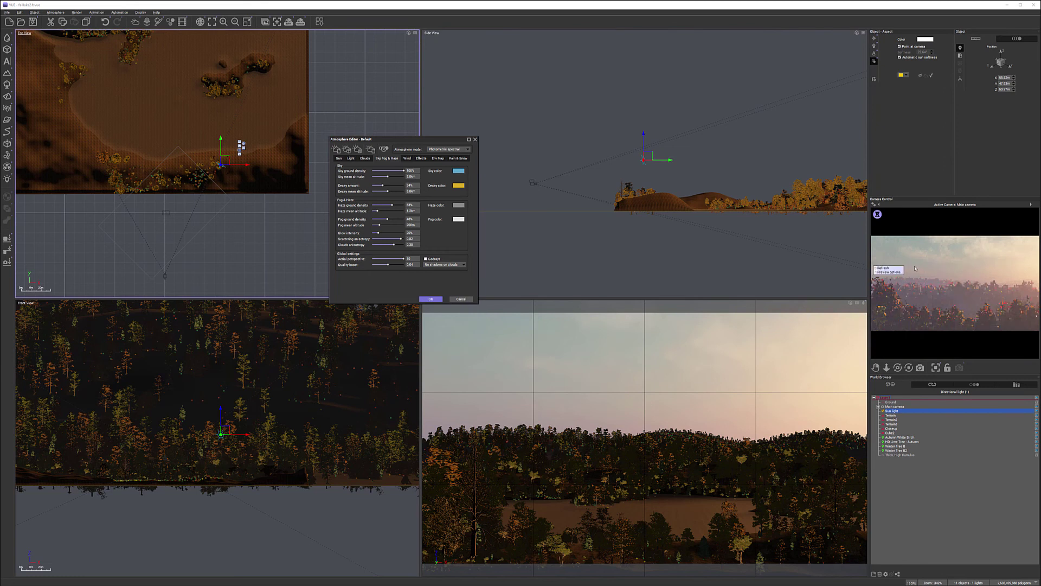
Reduce the cloud layer's detail amount to about 22%, raise its feathers to about 50% and accept the atmosphere changes
{"action": "left_click", "coordinate": [365, 158]}
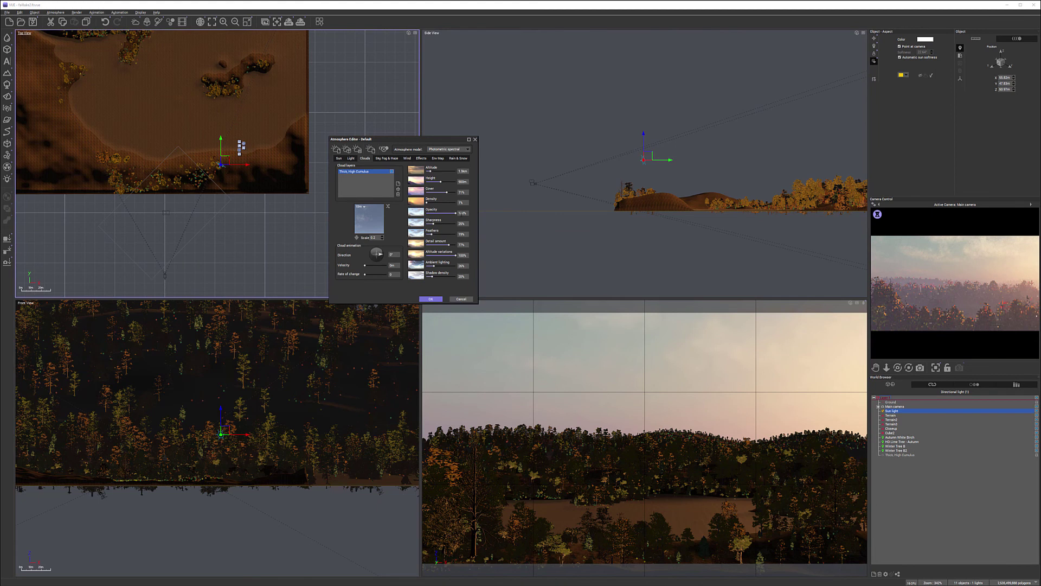
{"action": "left_click_drag", "start_coordinate": [450, 244], "coordinate": [436, 244]}
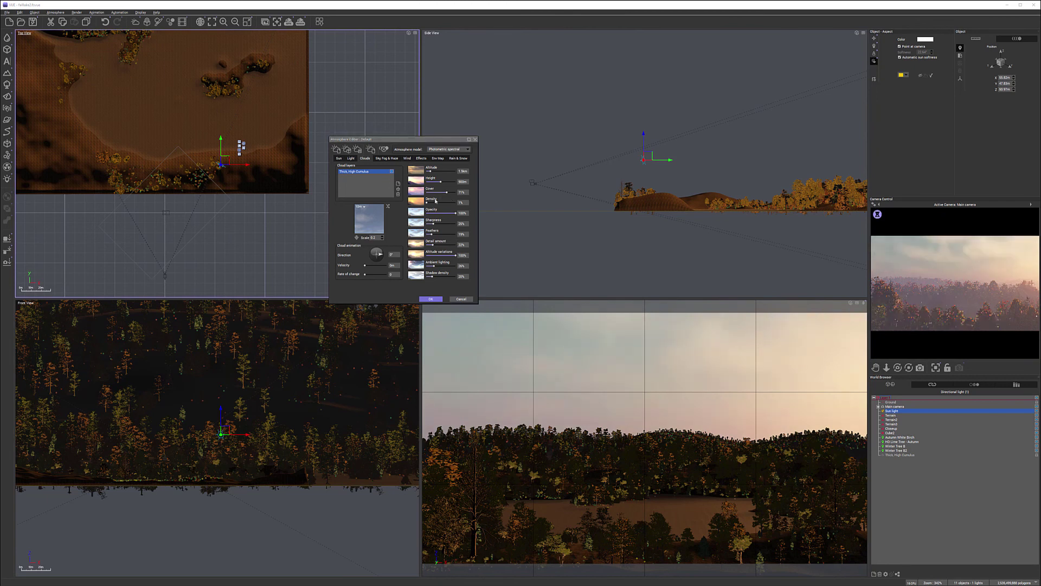
{"action": "left_click_drag", "start_coordinate": [432, 234], "coordinate": [447, 234]}
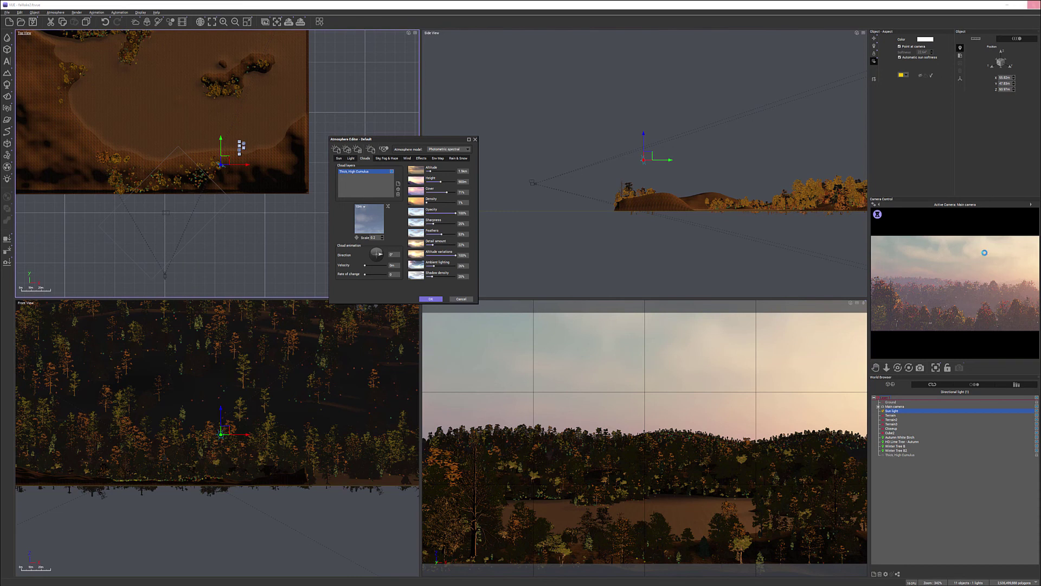
{"action": "key", "text": "Return"}
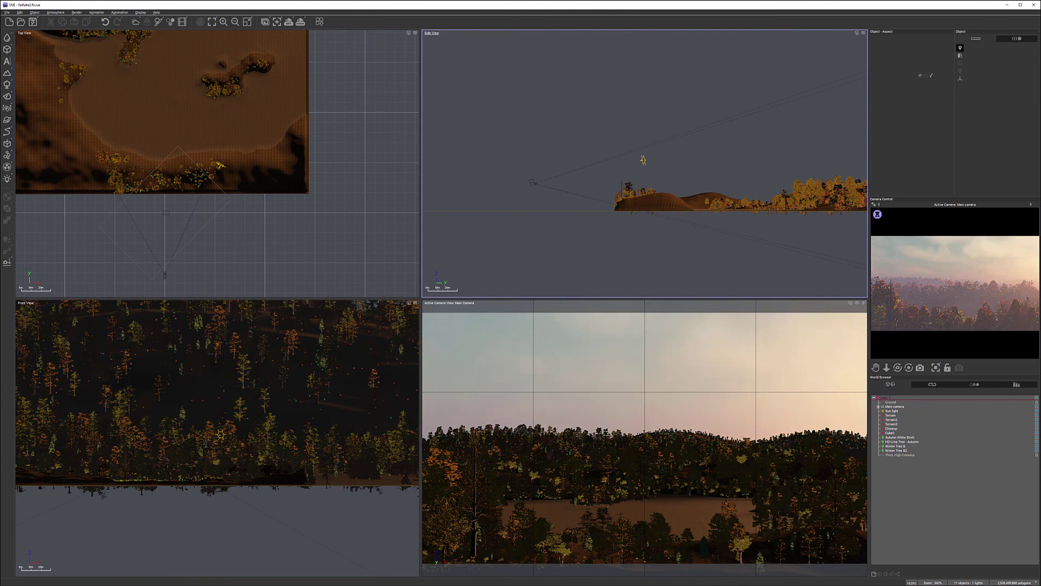
{"action": "key", "text": "F4"}
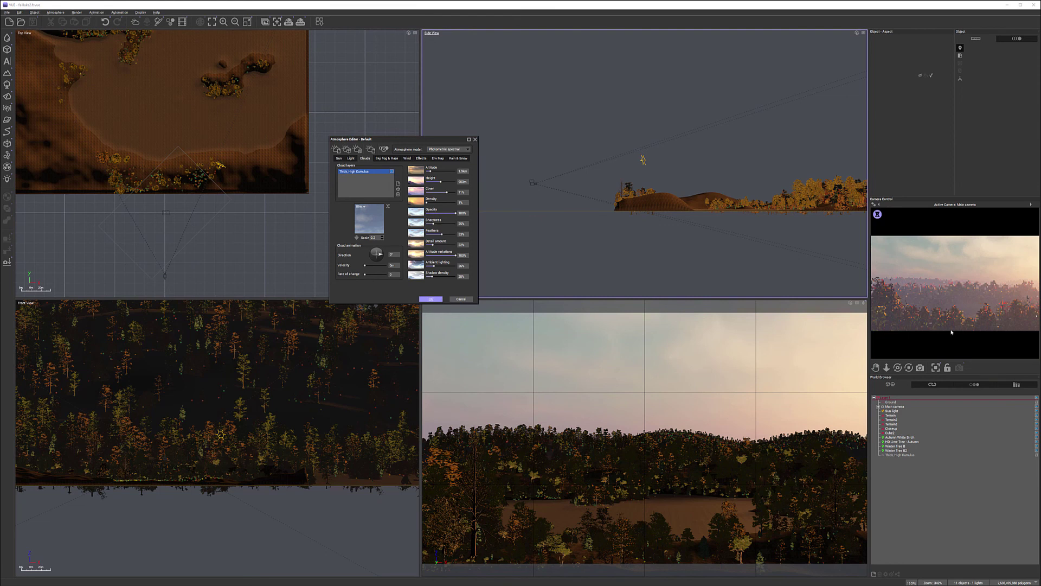
{"action": "key", "text": "Return"}
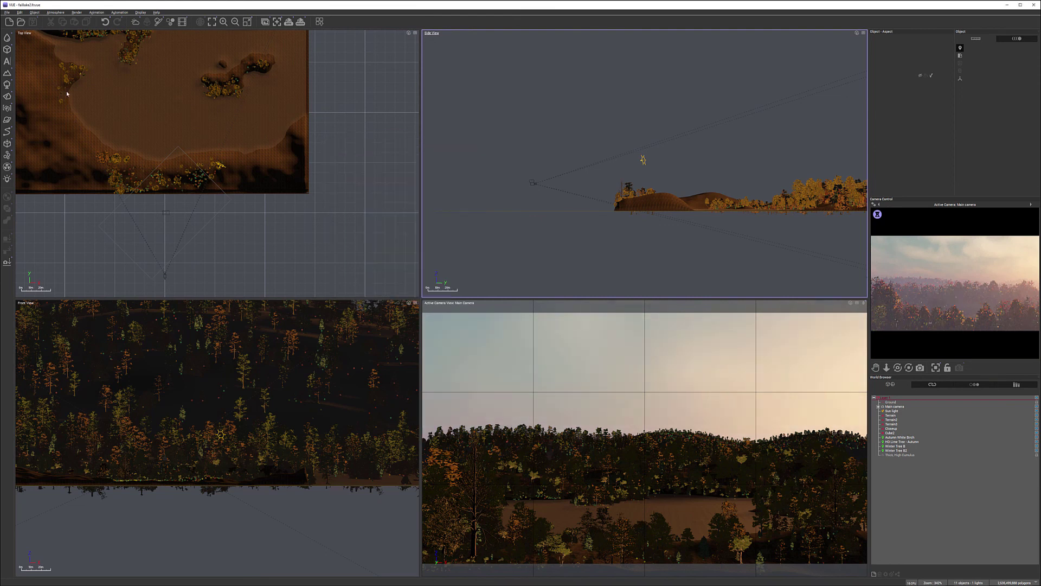
Add an HD Lime Tree - Autumn plant to the scene from the tree library
{"action": "right_click_drag", "start_coordinate": [186, 214], "coordinate": [258, 135]}
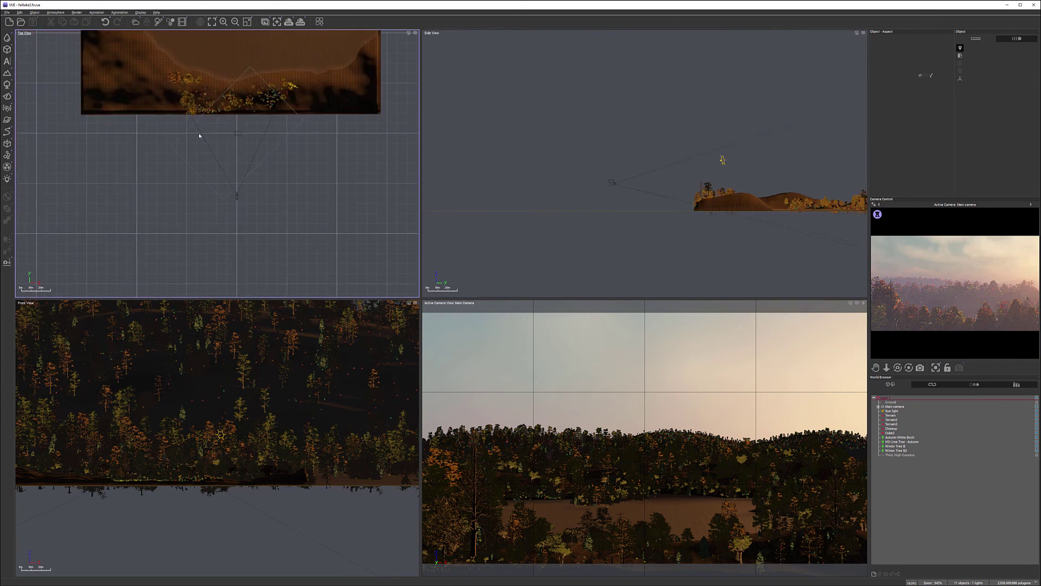
{"action": "left_click", "coordinate": [8, 85]}
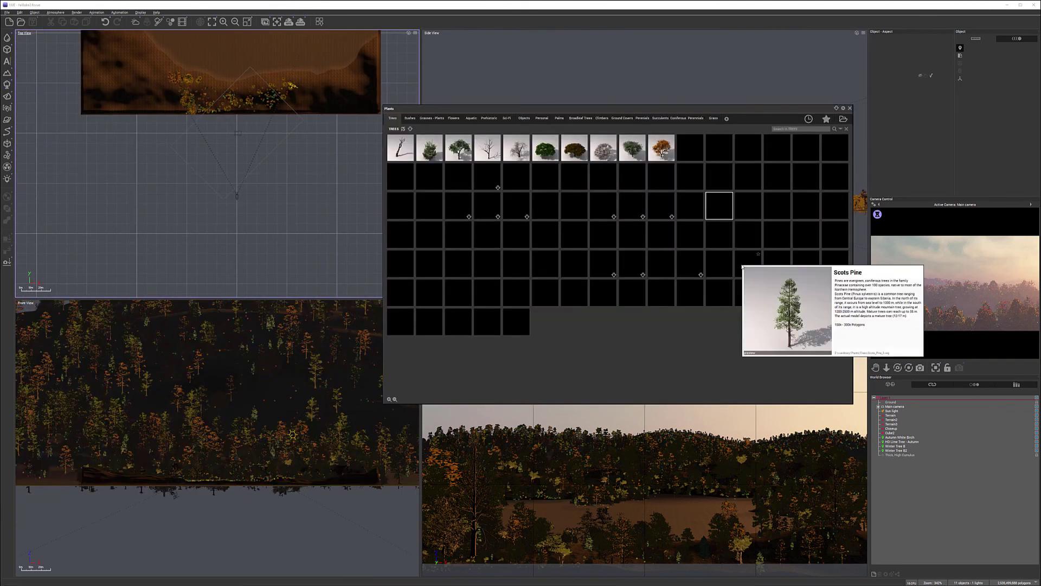
{"action": "mouse_move", "coordinate": [759, 161]}
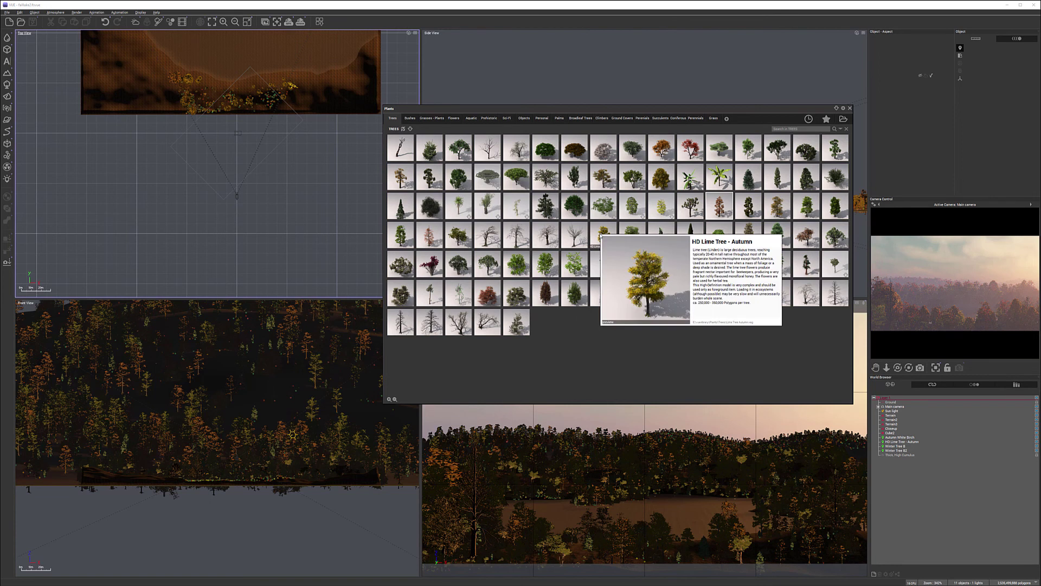
{"action": "double_click", "coordinate": [599, 236]}
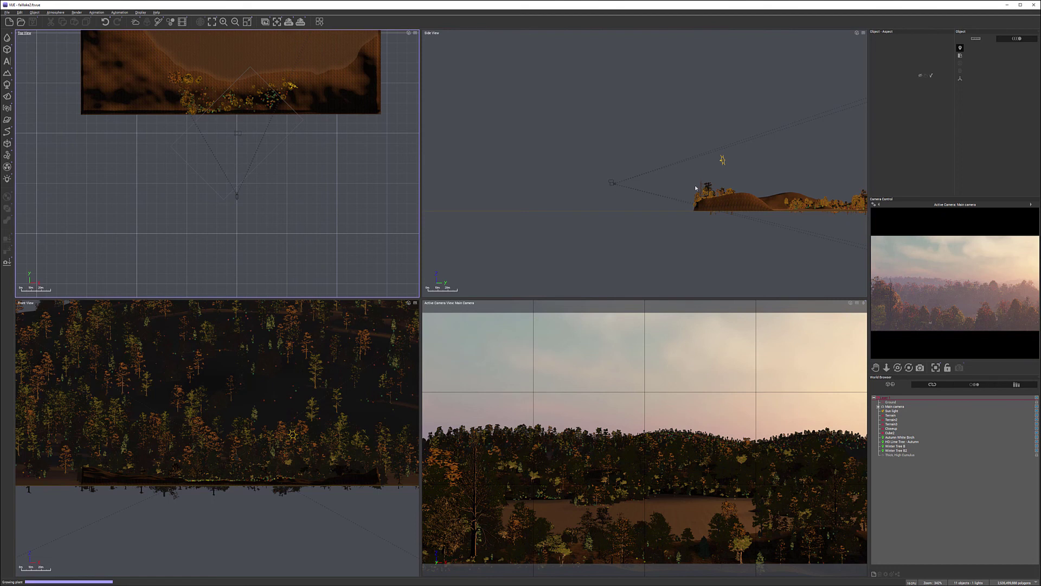
Raise the new lime tree and bring it close in front of the camera, tilting it toward the camera
{"action": "left_click_drag", "start_coordinate": [649, 208], "coordinate": [648, 189]}
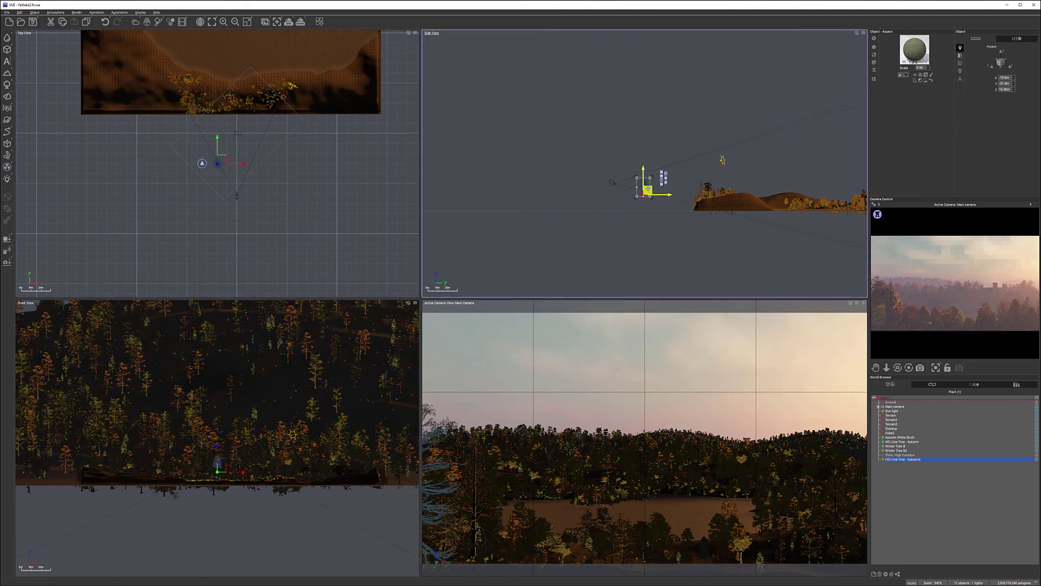
{"action": "left_click_drag", "start_coordinate": [223, 162], "coordinate": [221, 158]}
{"action": "scroll", "coordinate": [650, 189], "scroll_direction": "up", "scroll_amount": 4}
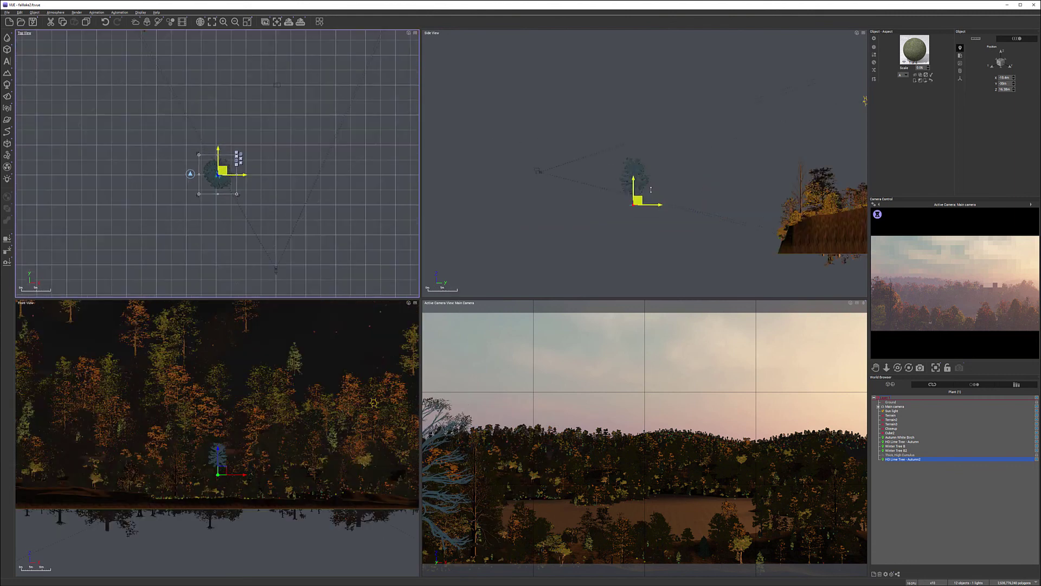
{"action": "left_click_drag", "start_coordinate": [636, 206], "coordinate": [623, 206]}
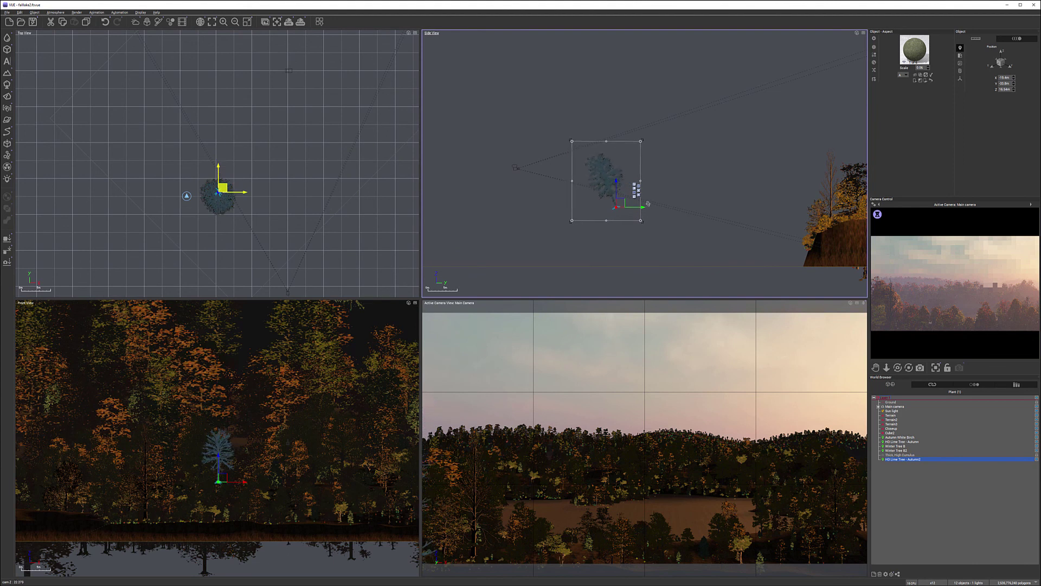
Shift the lime tree into the camera's view and lower it so its crown fills the frame's lower-left foreground
{"action": "left_click_drag", "start_coordinate": [626, 202], "coordinate": [639, 200]}
{"action": "left_click", "coordinate": [223, 174]}
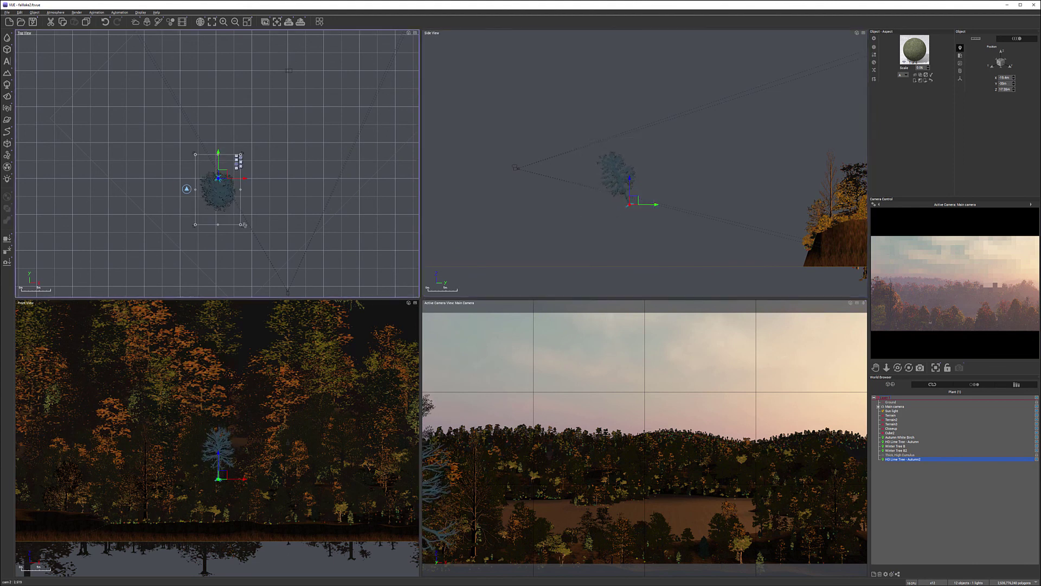
{"action": "left_click_drag", "start_coordinate": [227, 176], "coordinate": [237, 174]}
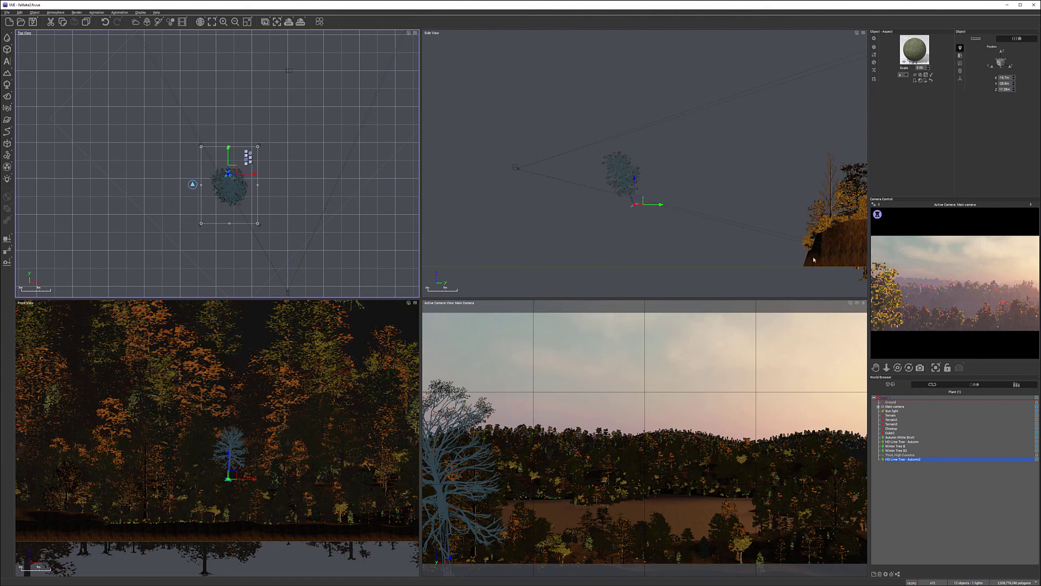
{"action": "left_click_drag", "start_coordinate": [638, 201], "coordinate": [640, 223]}
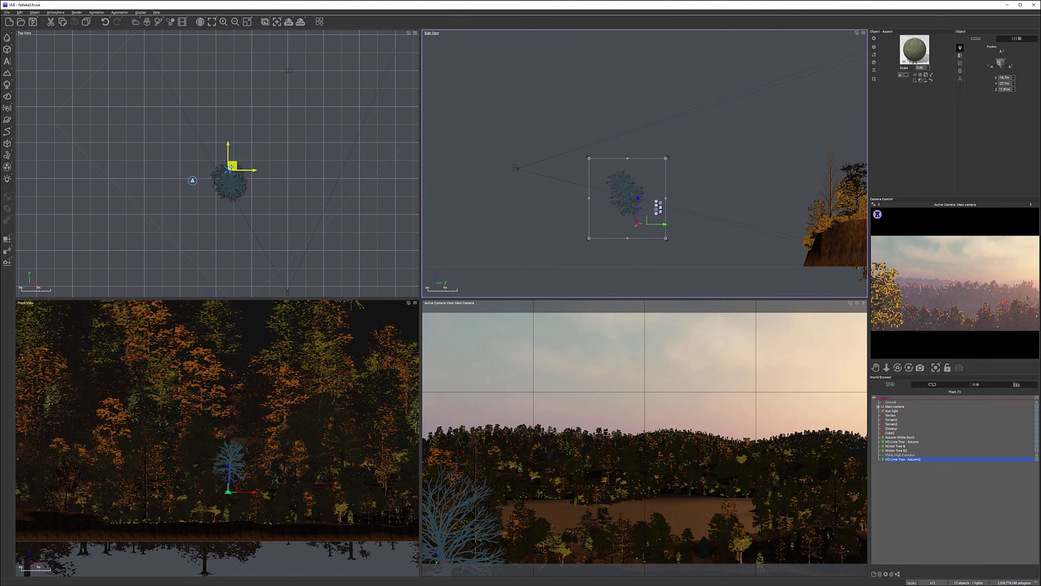
Nudge the foreground lime tree slightly farther left in the frame and add an Alder - Autumn plant from the tree library
{"action": "left_click_drag", "start_coordinate": [231, 166], "coordinate": [229, 166]}
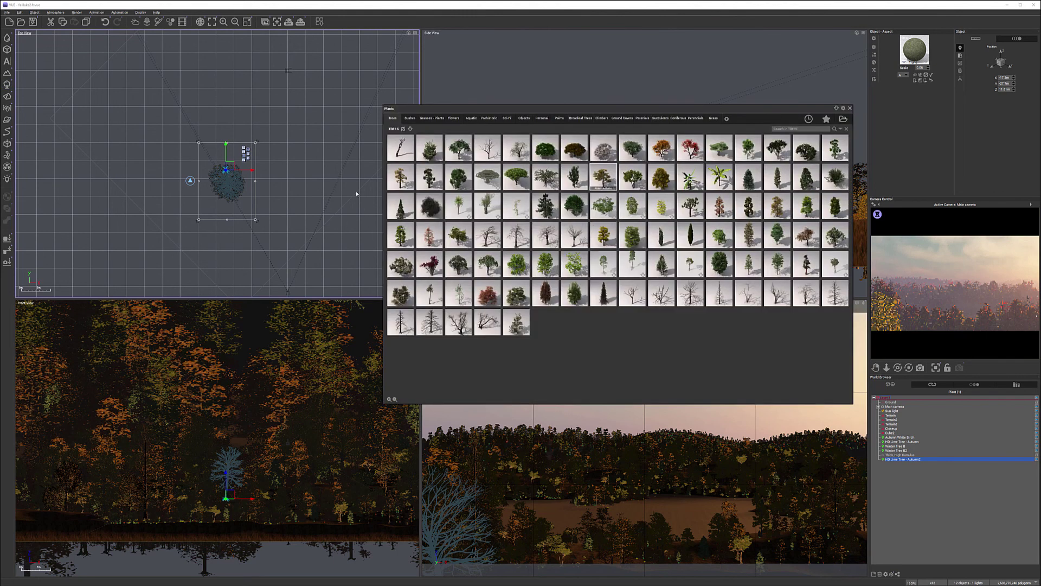
{"action": "key", "text": "Escape"}
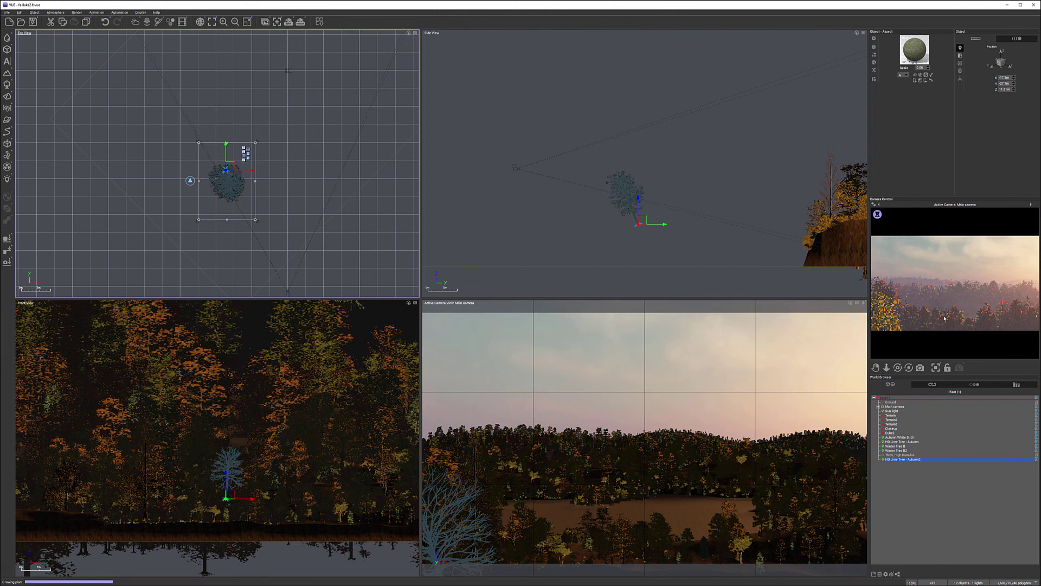
Raise the alder and place it beside the lime tree so its crown shows along the frame's lower edge, then refresh the camera preview
{"action": "left_click_drag", "start_coordinate": [639, 259], "coordinate": [639, 216]}
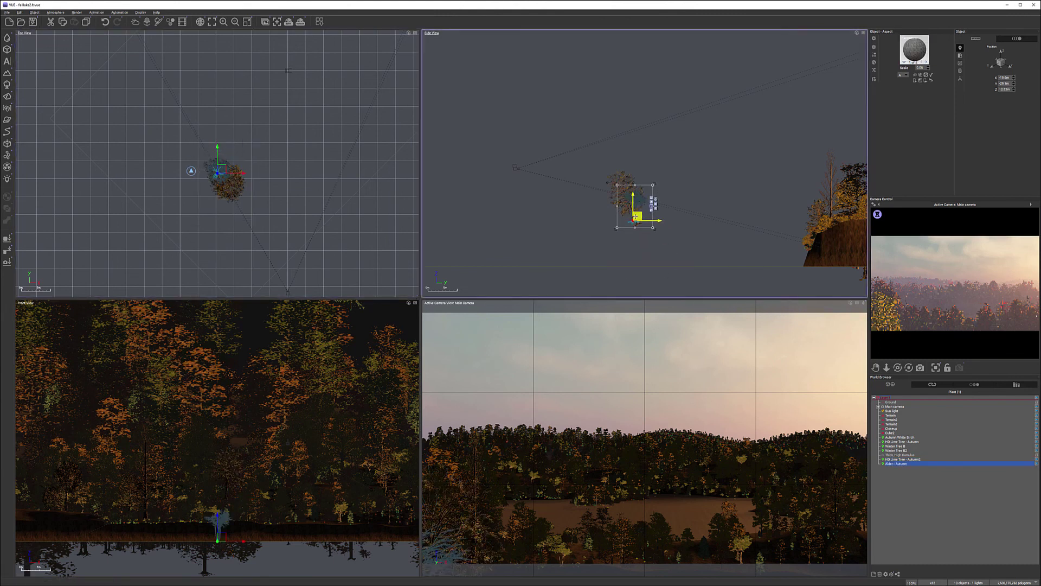
{"action": "left_click_drag", "start_coordinate": [222, 168], "coordinate": [258, 179]}
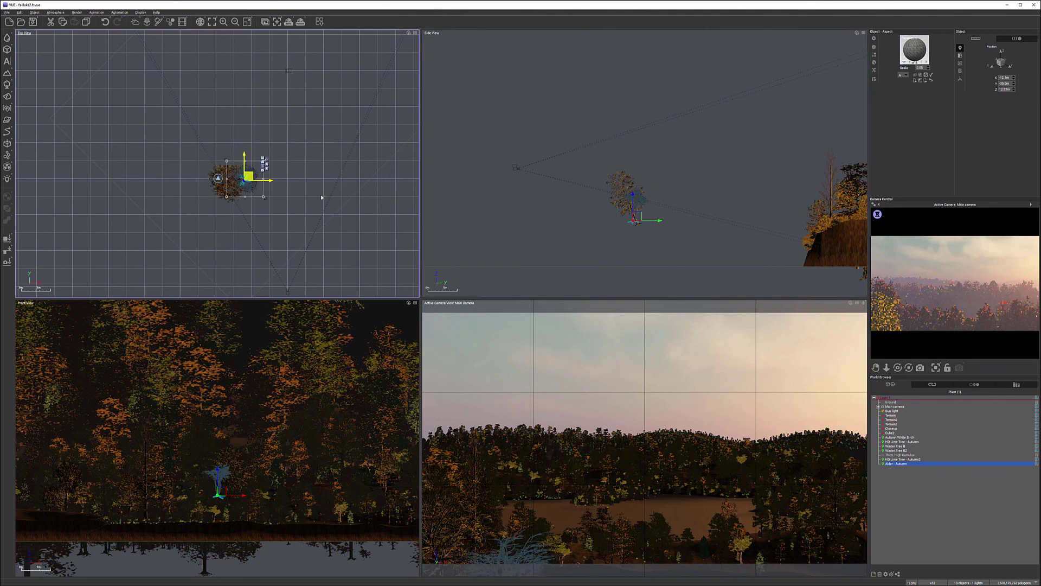
{"action": "left_click", "coordinate": [639, 217]}
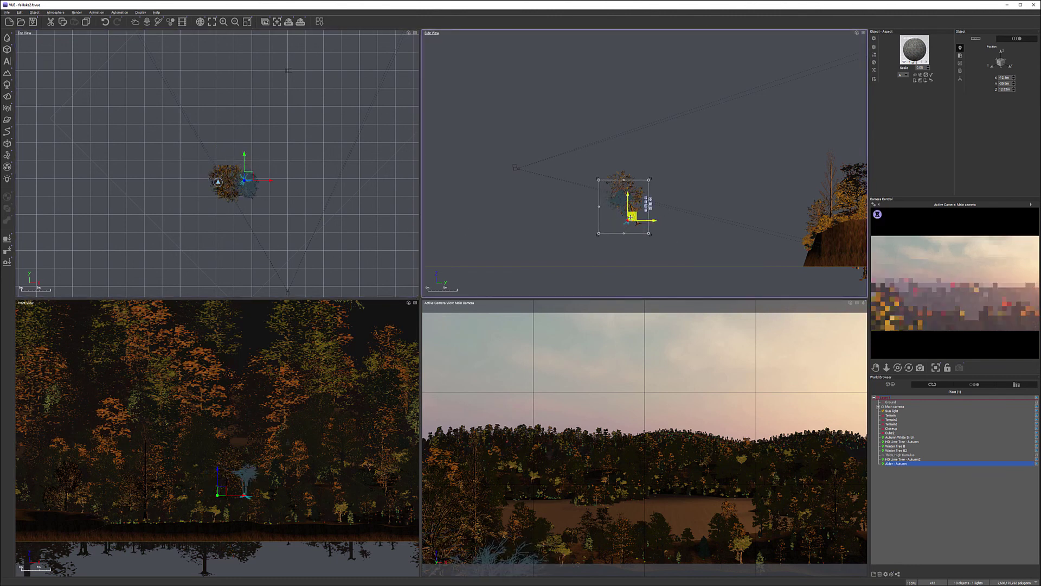
{"action": "left_click_drag", "start_coordinate": [632, 216], "coordinate": [634, 214]}
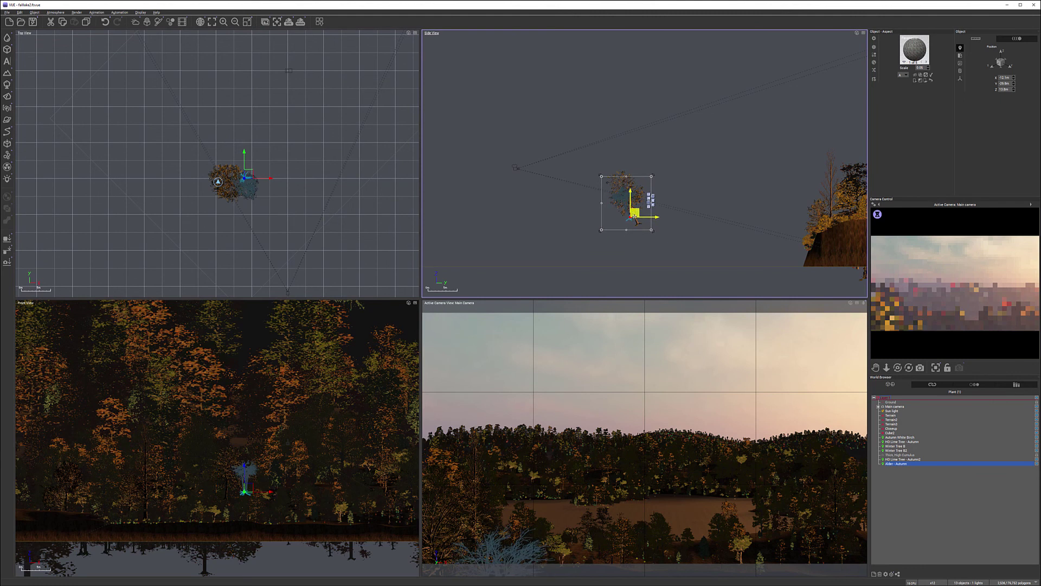
{"action": "right_click", "coordinate": [928, 331]}
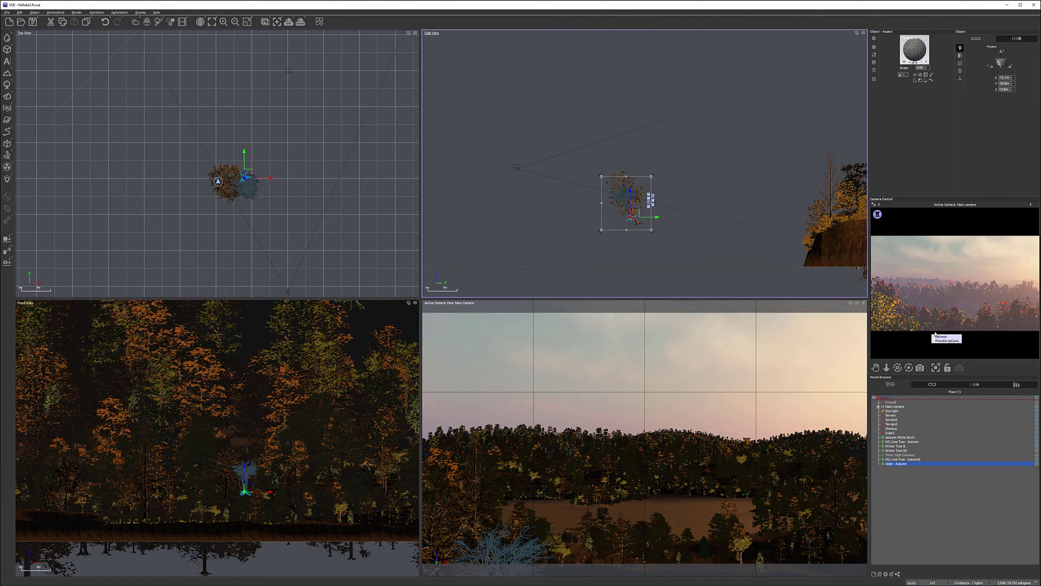
{"action": "left_click", "coordinate": [882, 297]}
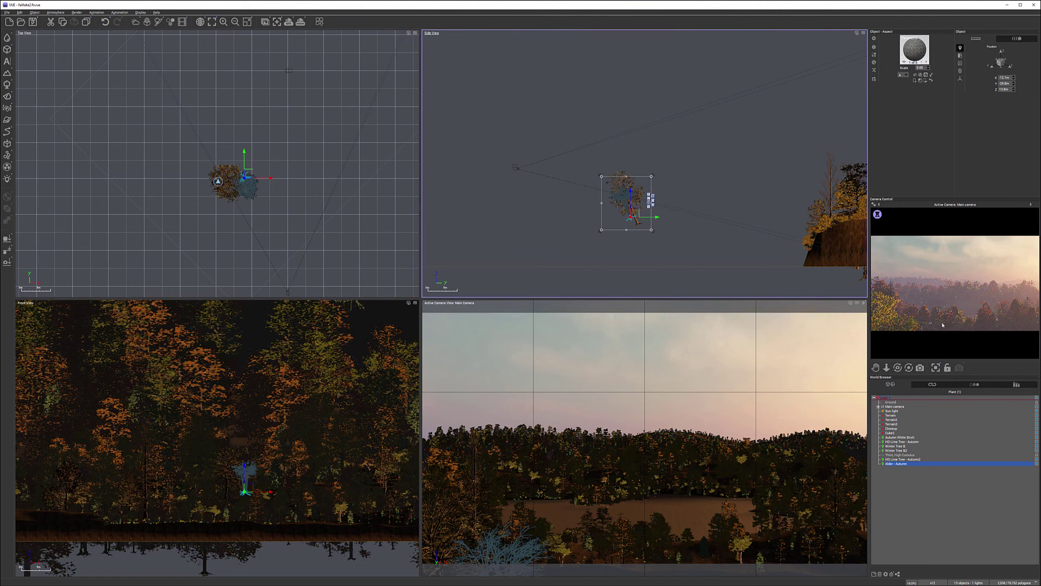
Add a White Fir from the tree library and raise it off the ground
{"action": "left_click", "coordinate": [6, 84]}
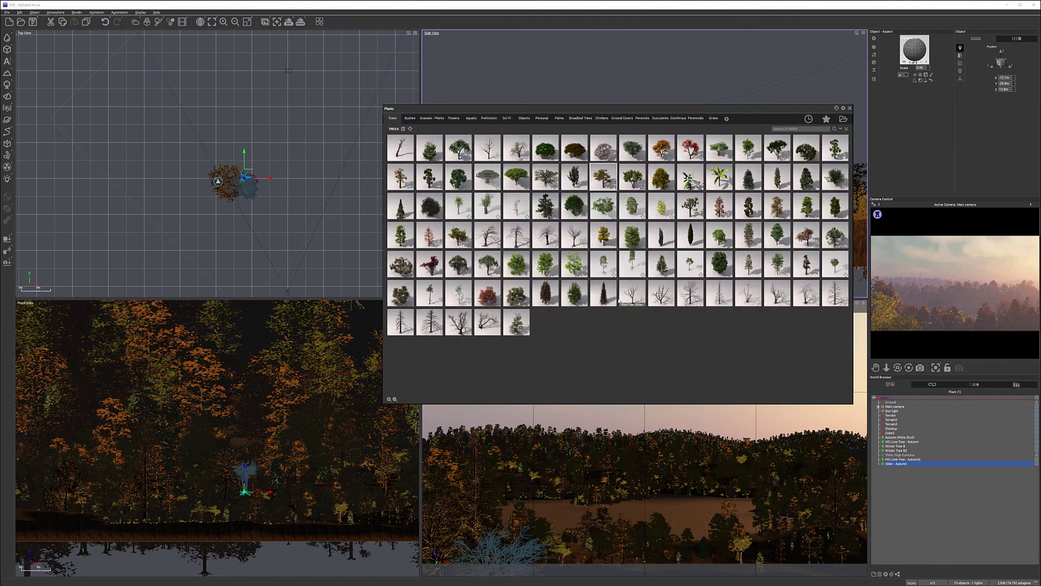
{"action": "double_click", "coordinate": [603, 293]}
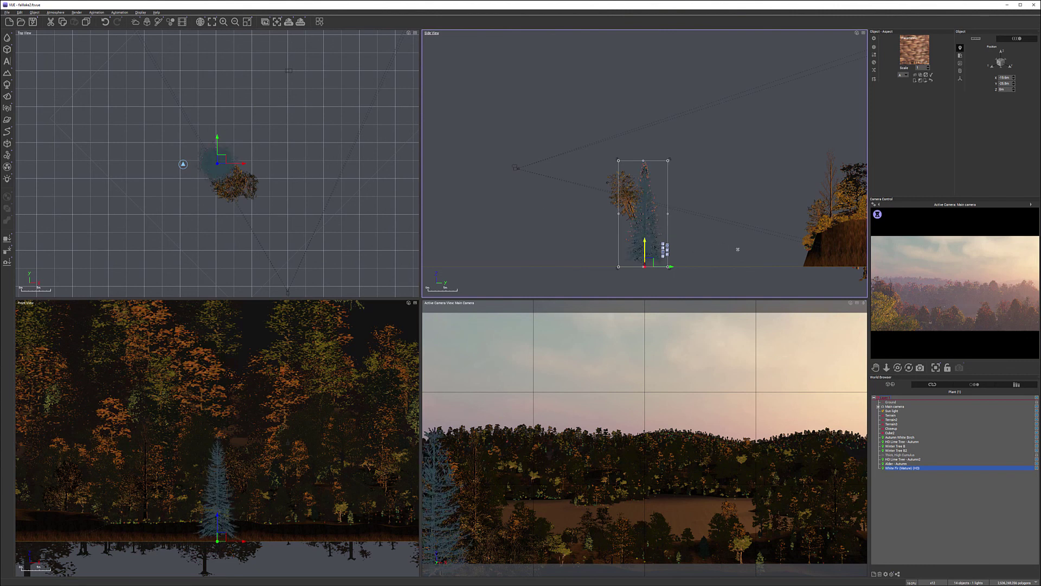
{"action": "left_click_drag", "start_coordinate": [645, 244], "coordinate": [661, 231]}
Move the White Fir onto the closest hill among the trees at the lake's left side and scale it down slightly
{"action": "left_click_drag", "start_coordinate": [792, 247], "coordinate": [843, 248]}
{"action": "right_click_drag", "start_coordinate": [711, 257], "coordinate": [548, 270]}
{"action": "right_click_drag", "start_coordinate": [262, 41], "coordinate": [335, 339]}
{"action": "left_click_drag", "start_coordinate": [295, 263], "coordinate": [212, 205]}
{"action": "left_click_drag", "start_coordinate": [602, 258], "coordinate": [597, 248]}
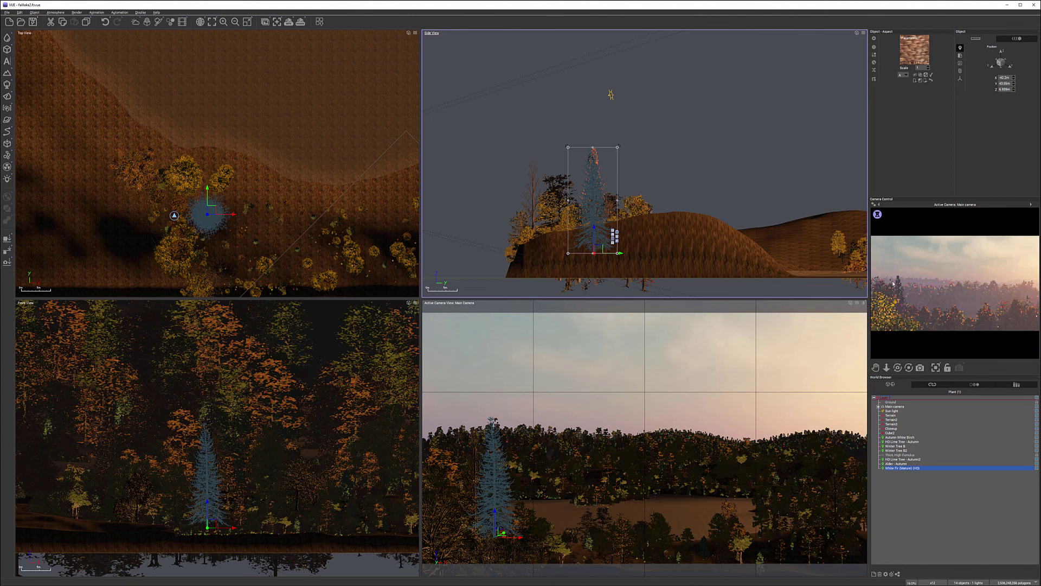
{"action": "left_click_drag", "start_coordinate": [617, 147], "coordinate": [610, 169]}
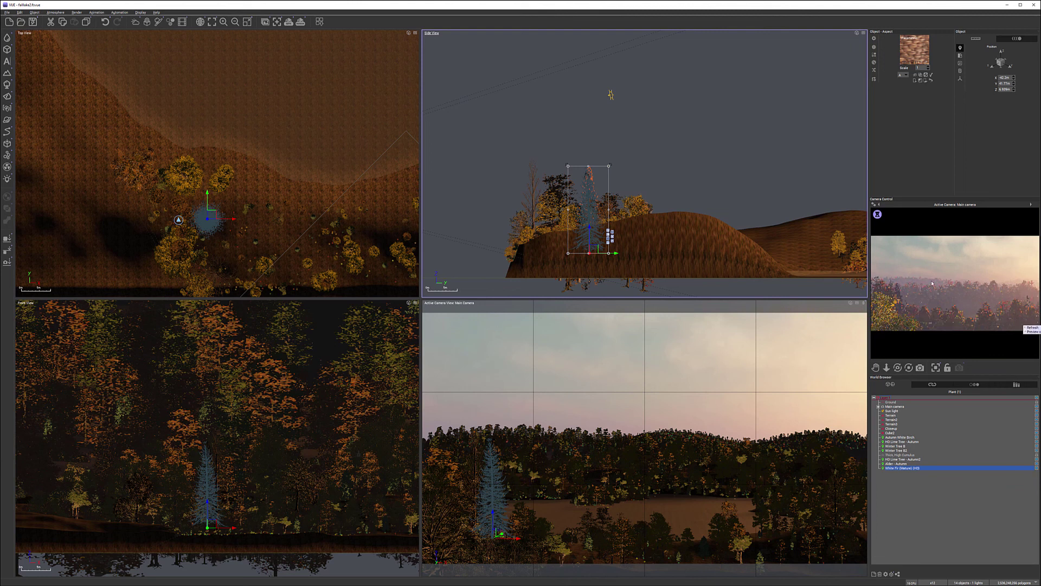
Select the terrain directly behind the close-up hill and shift it sideways to the left
{"action": "scroll", "coordinate": [340, 161], "scroll_direction": "down", "scroll_amount": 15}
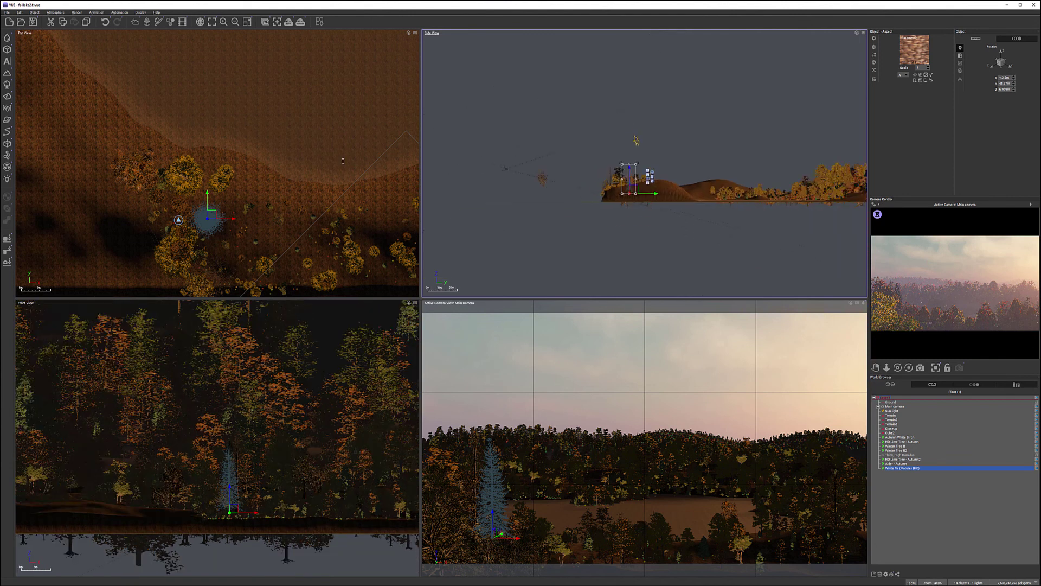
{"action": "right_click_drag", "start_coordinate": [354, 106], "coordinate": [383, 207]}
{"action": "left_click", "coordinate": [373, 192]}
{"action": "left_click_drag", "start_coordinate": [370, 207], "coordinate": [351, 208]}
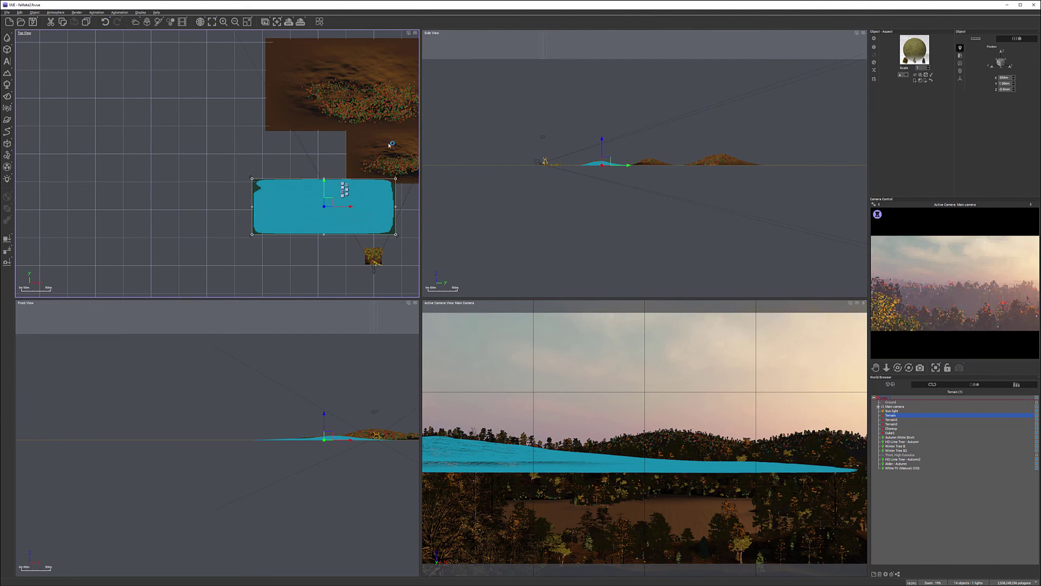
Shift the farthest terrain to the left so its peak sits left of the frame's centre, and refresh the camera preview
{"action": "left_click", "coordinate": [374, 70]}
{"action": "left_click_drag", "start_coordinate": [364, 77], "coordinate": [352, 93]}
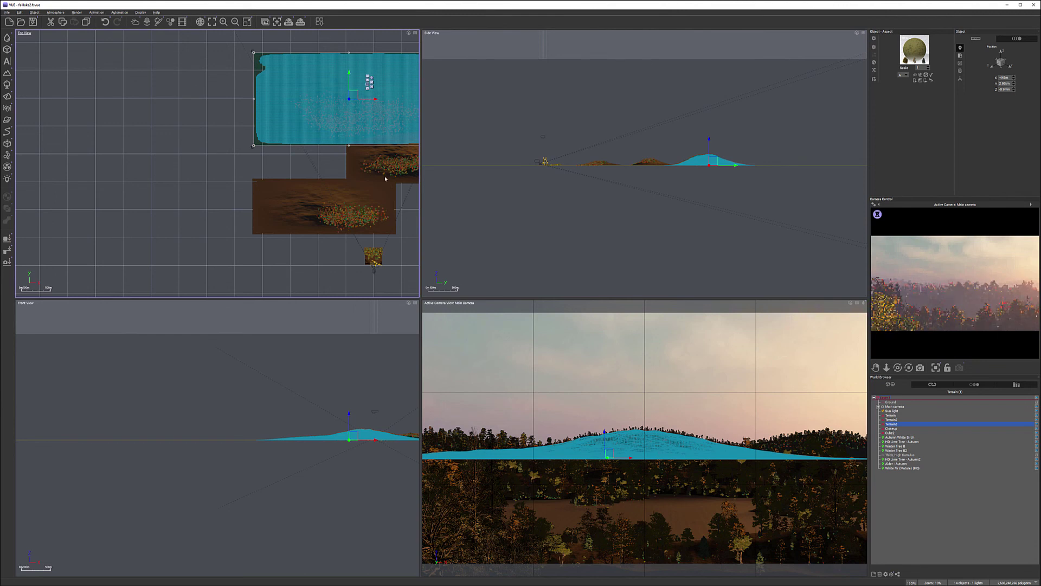
{"action": "left_click_drag", "start_coordinate": [352, 94], "coordinate": [342, 98]}
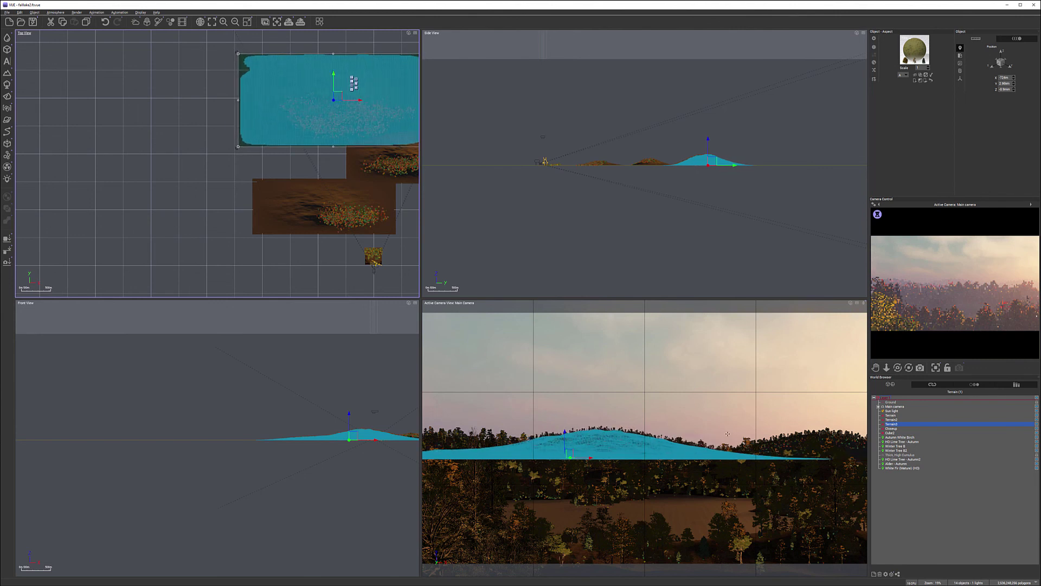
{"action": "right_click", "coordinate": [914, 283]}
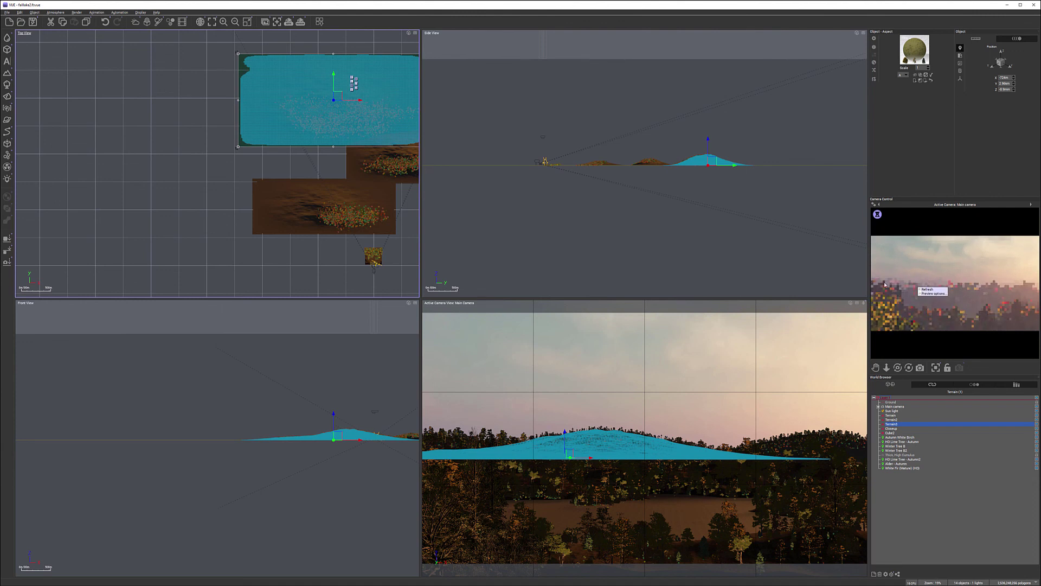
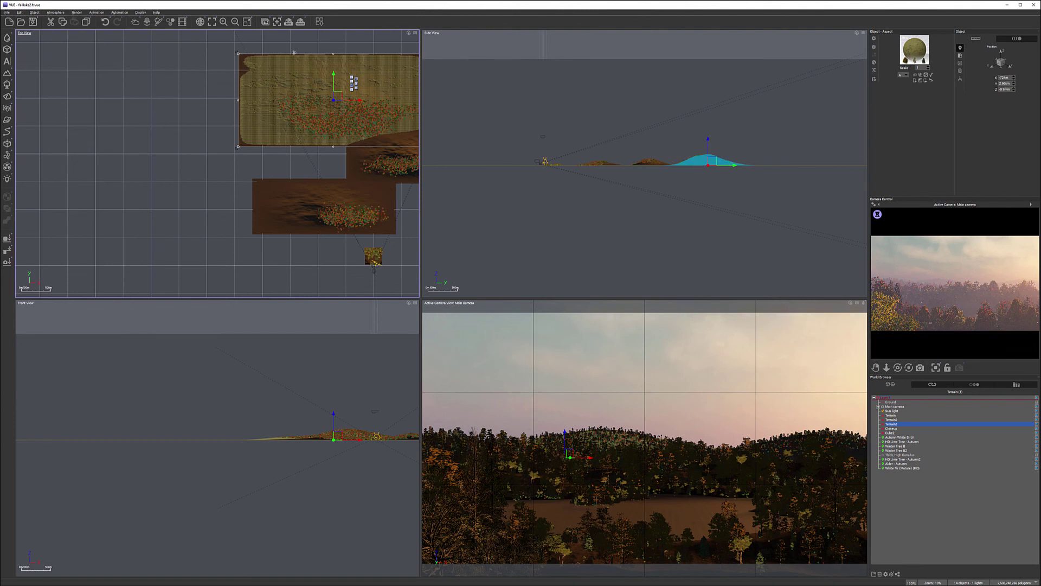
Save the scene and set the atmosphere's aerial perspective to 12, refreshing the camera preview
{"action": "left_click", "coordinate": [56, 13]}
{"action": "left_click", "coordinate": [76, 71]}
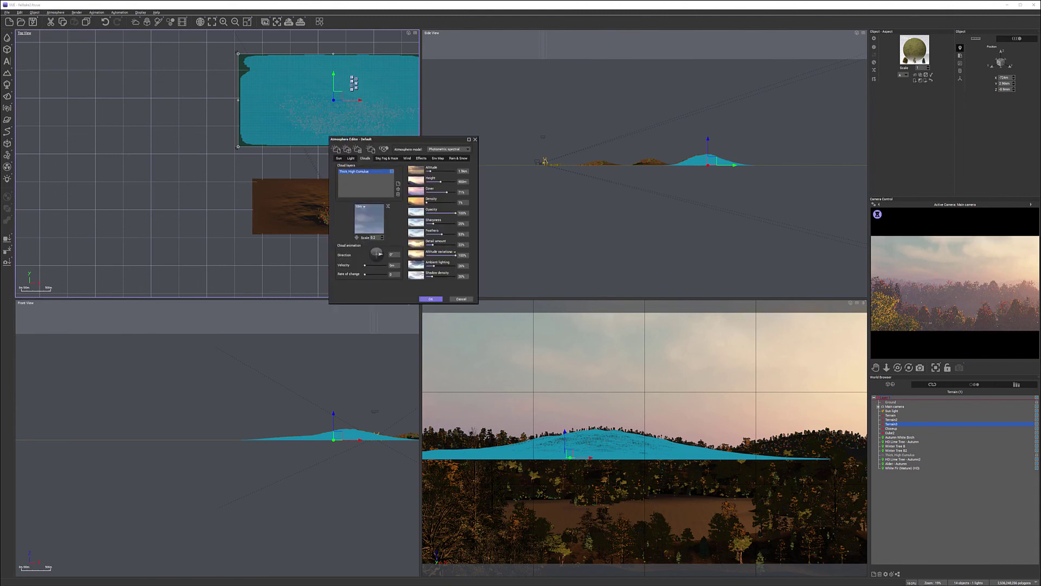
{"action": "left_click", "coordinate": [33, 22]}
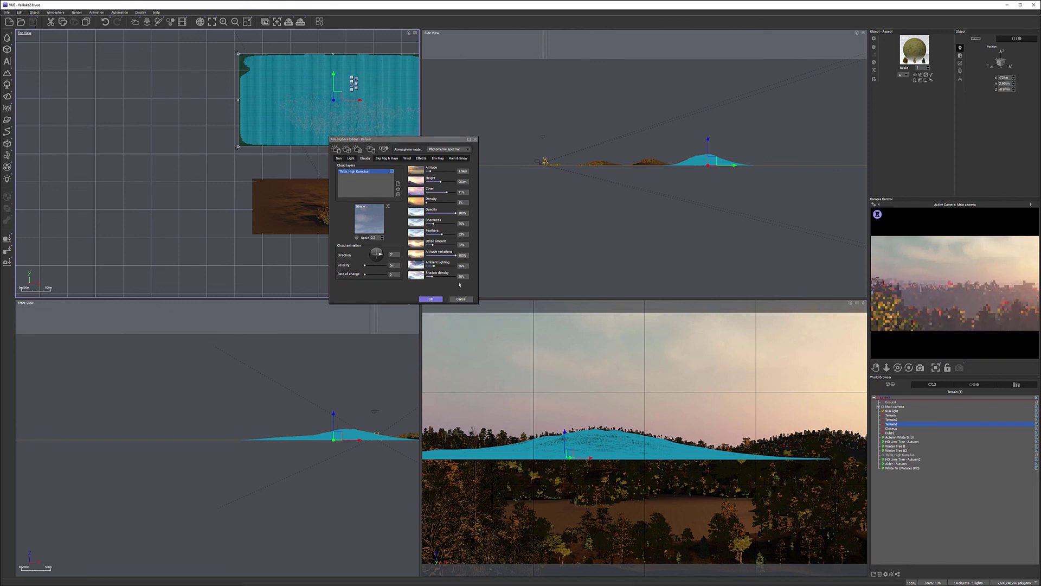
{"action": "left_click", "coordinate": [386, 159]}
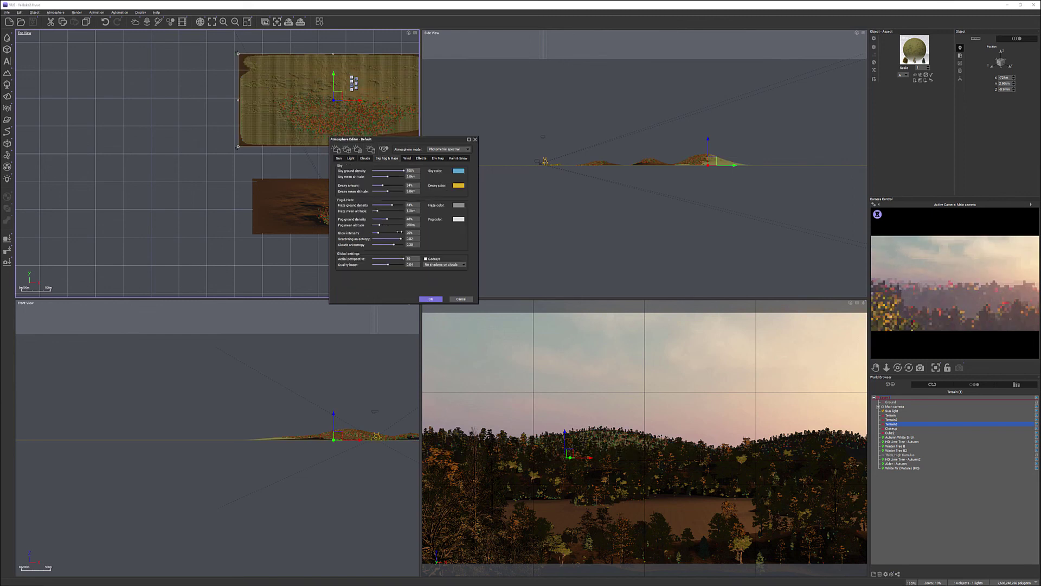
{"action": "left_click", "coordinate": [413, 259]}
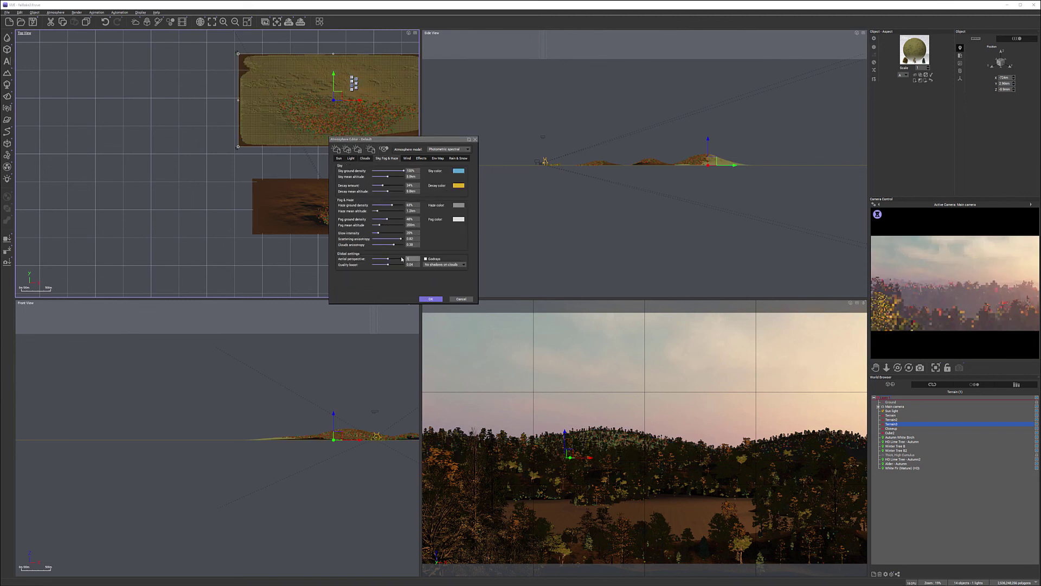
{"action": "type", "text": "12"}
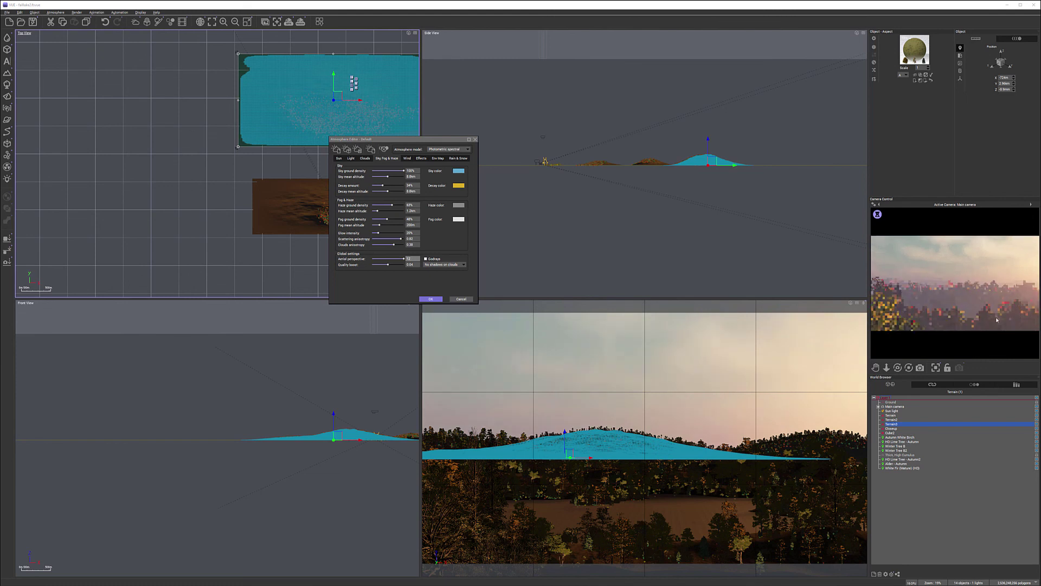
{"action": "right_click", "coordinate": [973, 320]}
{"action": "left_click", "coordinate": [959, 325]}
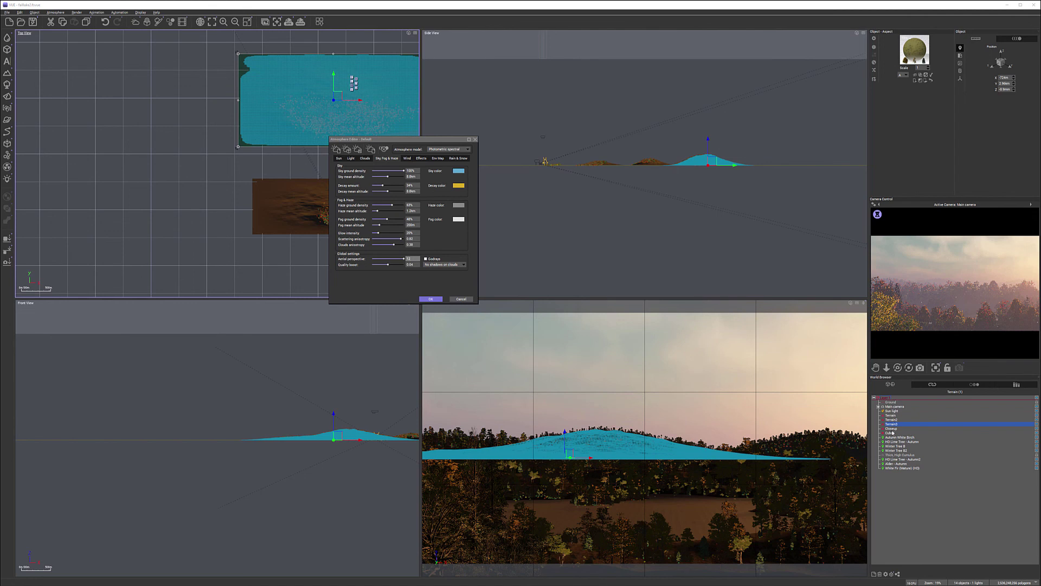
Open the lake cube's water material and review the Foam layer's alpha, transparency, effects and presence settings
{"action": "left_click", "coordinate": [892, 433]}
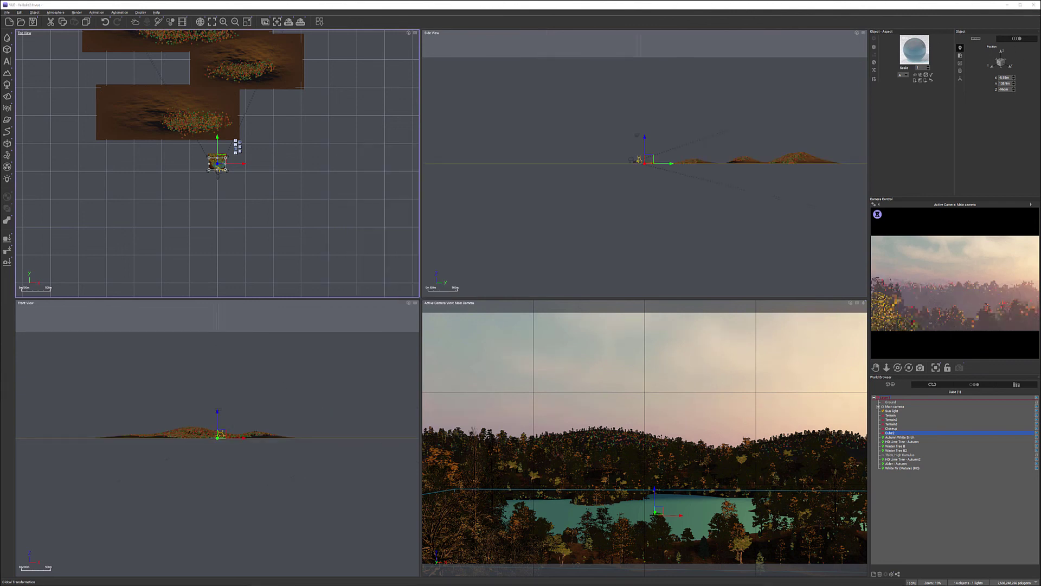
{"action": "double_click", "coordinate": [912, 60]}
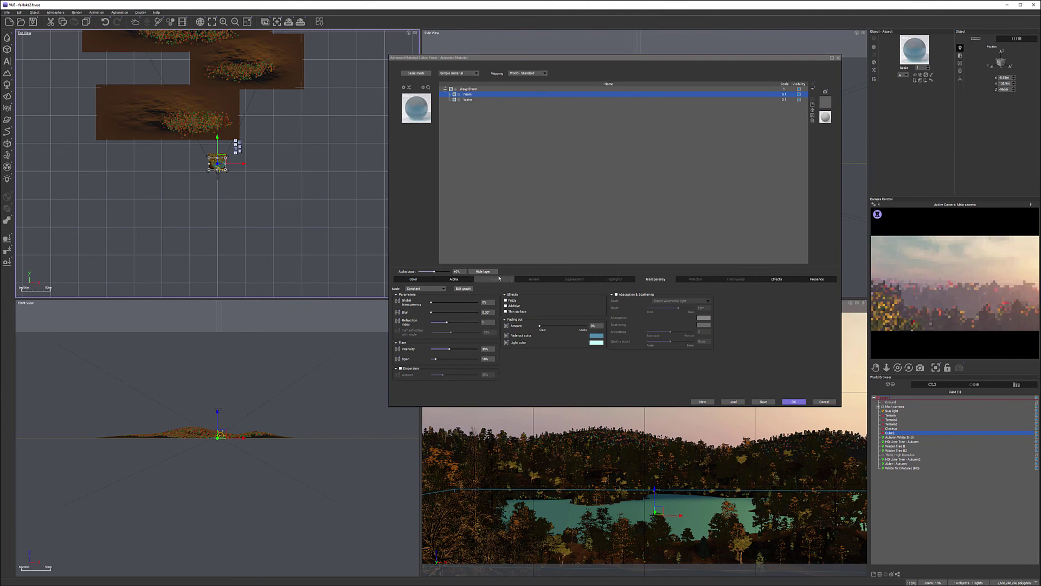
{"action": "left_click", "coordinate": [454, 279]}
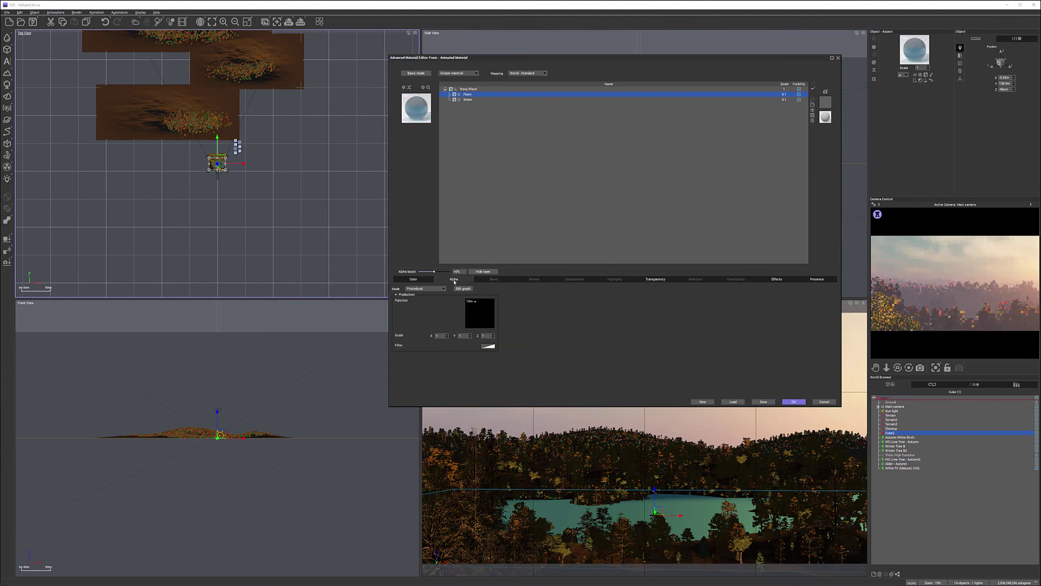
{"action": "left_click", "coordinate": [655, 279]}
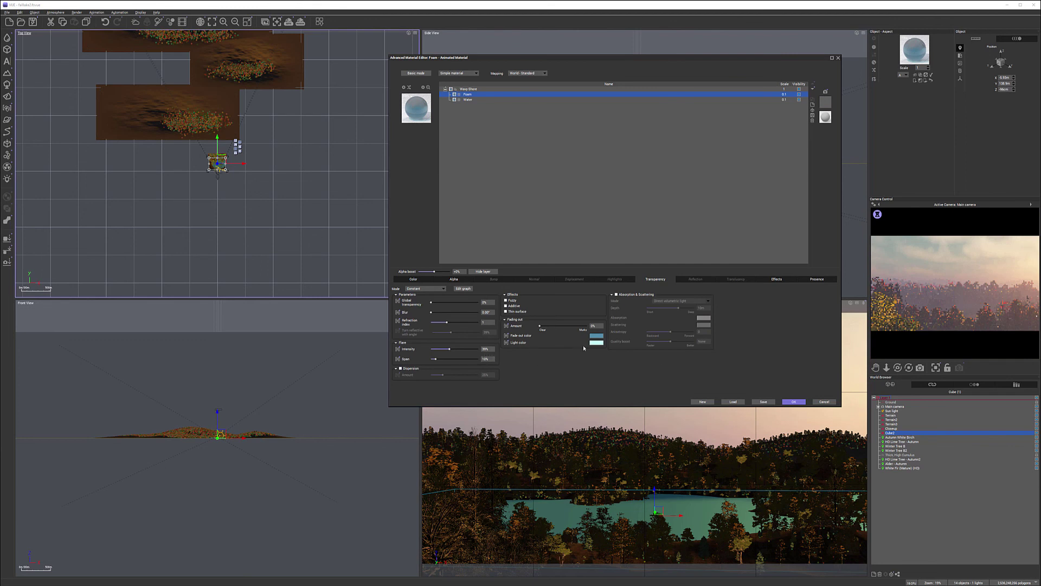
{"action": "left_click", "coordinate": [816, 279]}
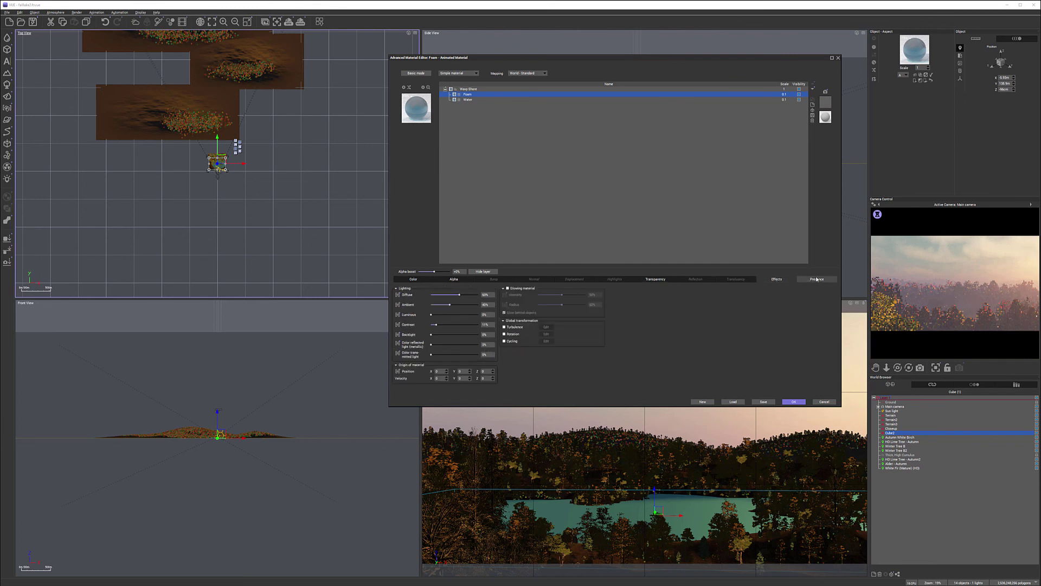
{"action": "left_click", "coordinate": [817, 279]}
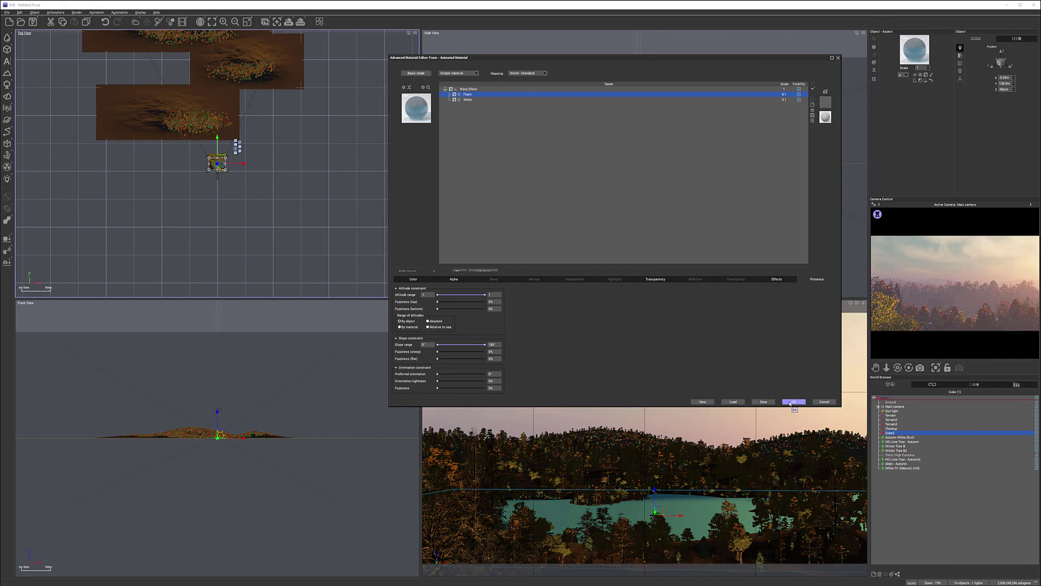
In the water material's Water layer, lower the fading-out amount to about 66% and slightly raise the turn-reflective angle, flare intensity and span
{"action": "left_click", "coordinate": [467, 99]}
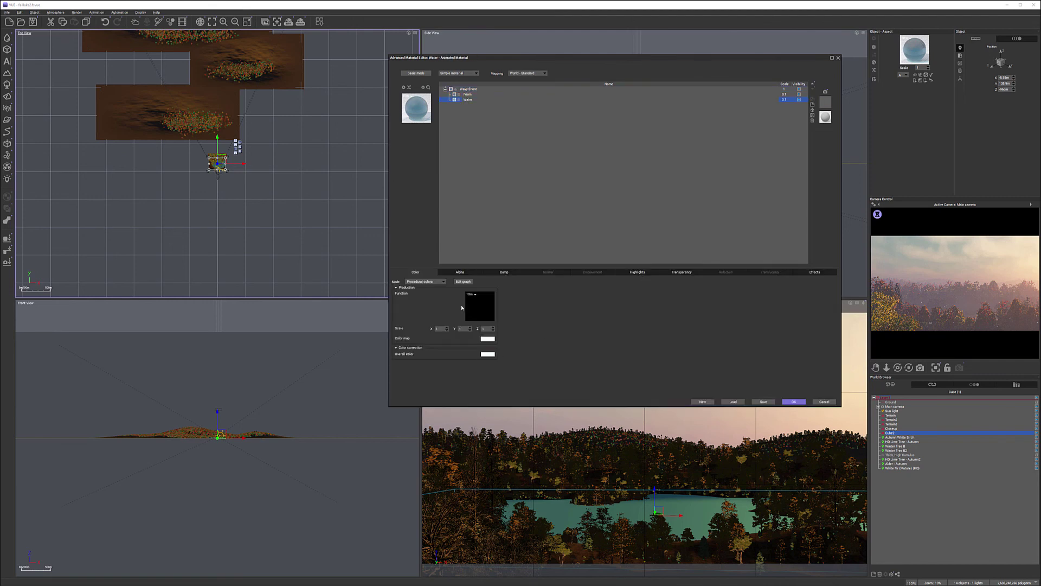
{"action": "left_click", "coordinate": [504, 273]}
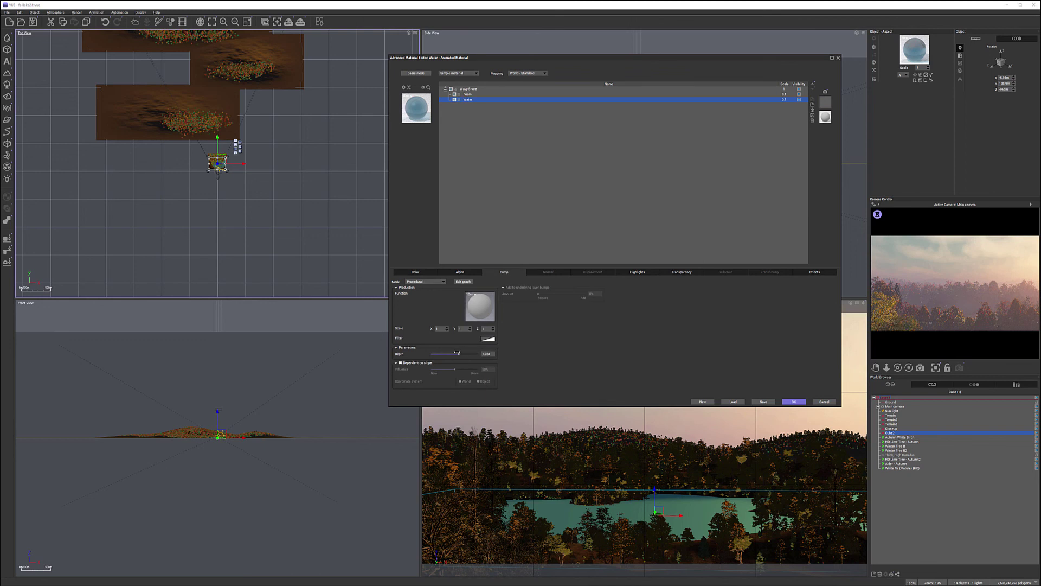
{"action": "left_click", "coordinate": [637, 273]}
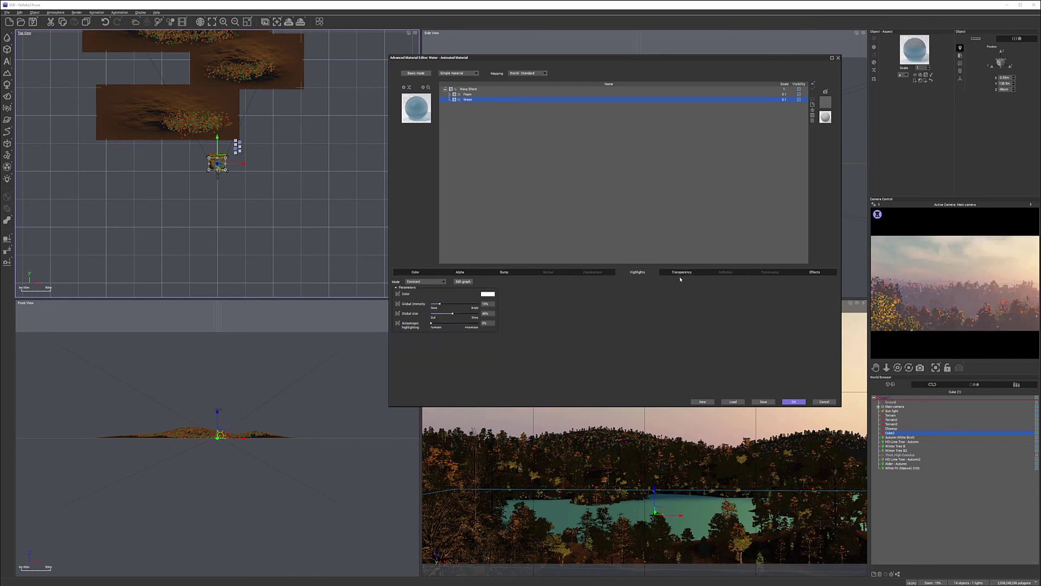
{"action": "left_click", "coordinate": [680, 273]}
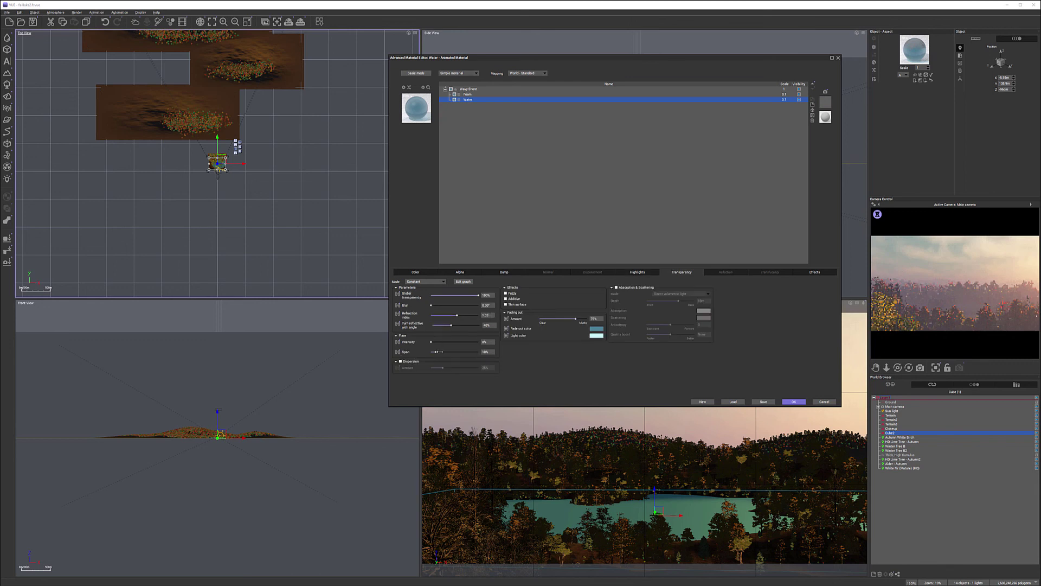
{"action": "left_click", "coordinate": [435, 341]}
{"action": "left_click", "coordinate": [450, 324]}
{"action": "left_click_drag", "start_coordinate": [443, 350], "coordinate": [440, 342]}
{"action": "left_click_drag", "start_coordinate": [455, 324], "coordinate": [456, 324]}
{"action": "left_click_drag", "start_coordinate": [573, 318], "coordinate": [570, 319]}
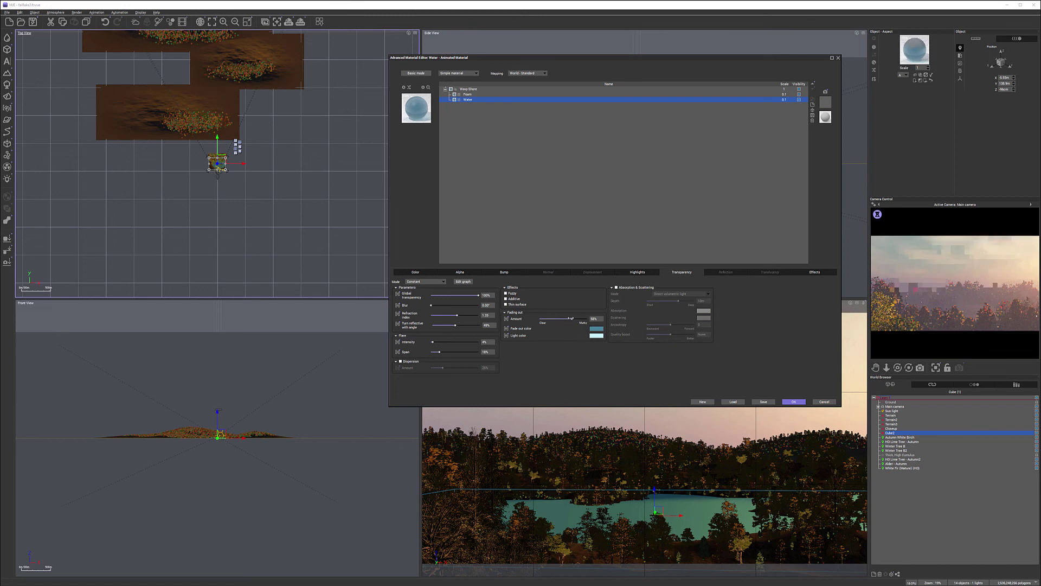
{"action": "right_click", "coordinate": [988, 316]}
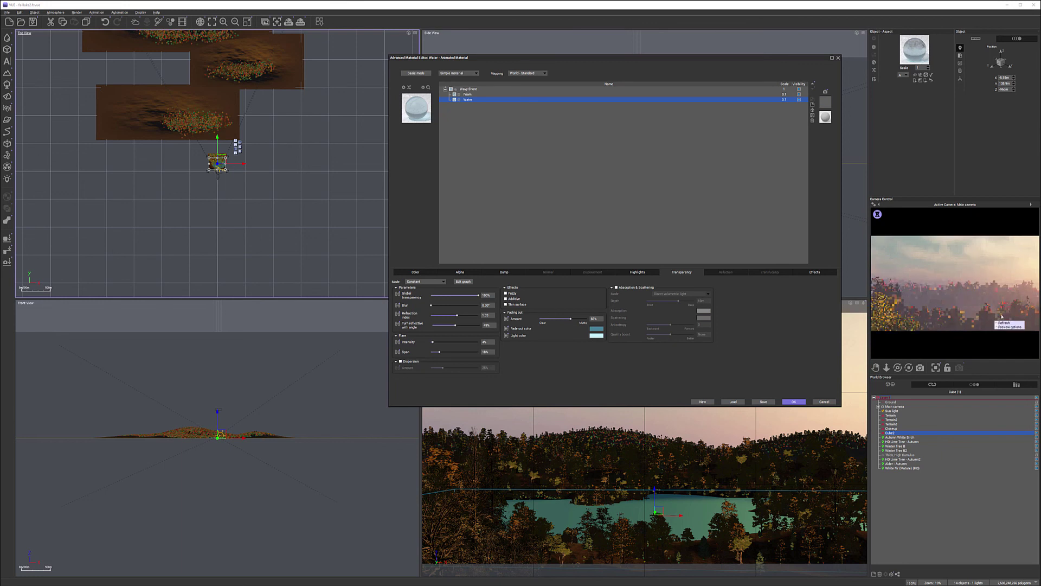
{"action": "left_click", "coordinate": [955, 309]}
{"action": "left_click", "coordinate": [793, 402]}
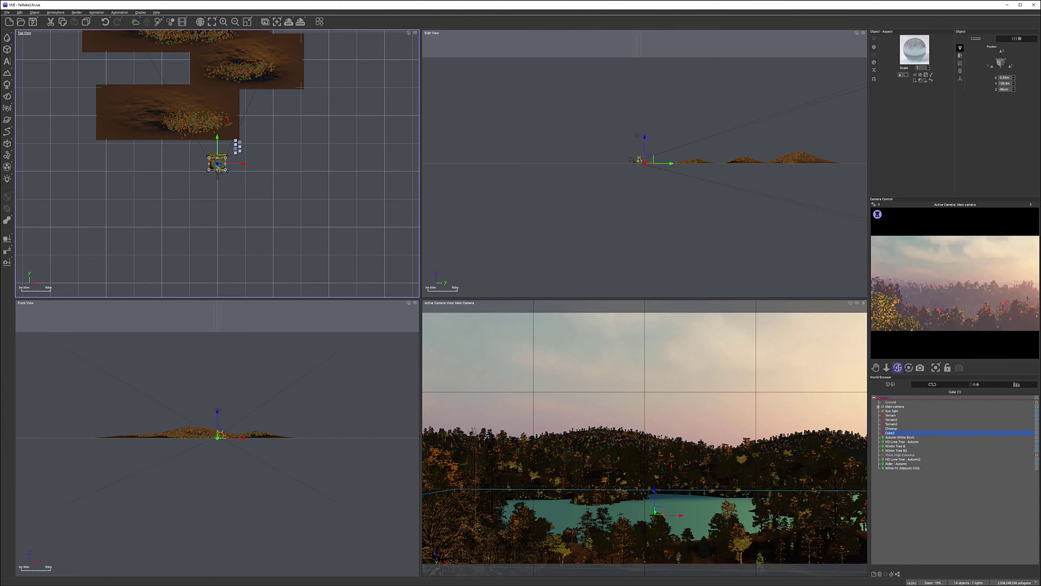
Tilt the main camera downward to show more of the lake and move it slightly forward toward the shore
{"action": "left_click_drag", "start_coordinate": [898, 367], "coordinate": [898, 370]}
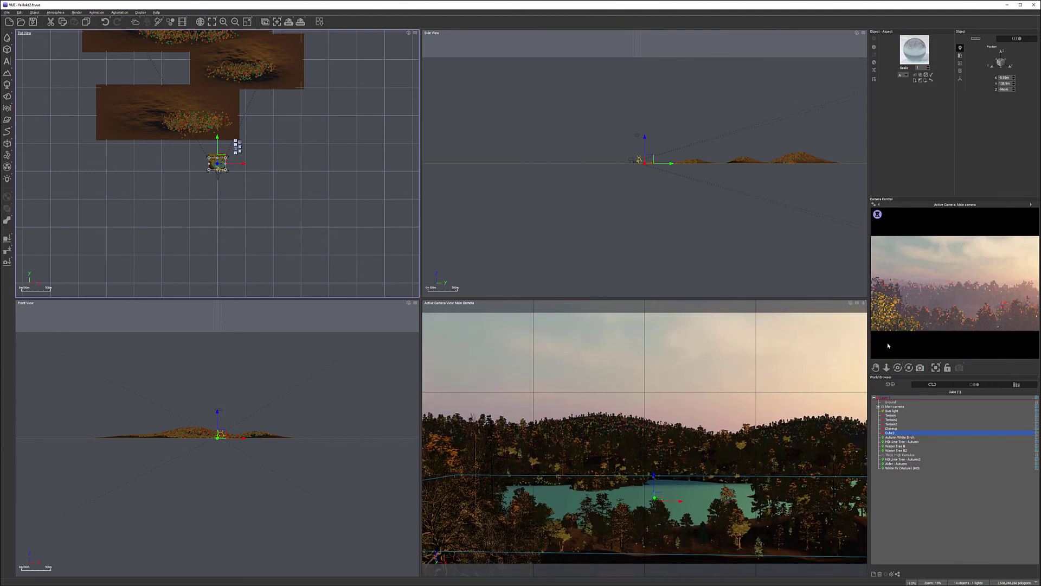
{"action": "scroll", "coordinate": [652, 148], "scroll_direction": "up", "scroll_amount": 8}
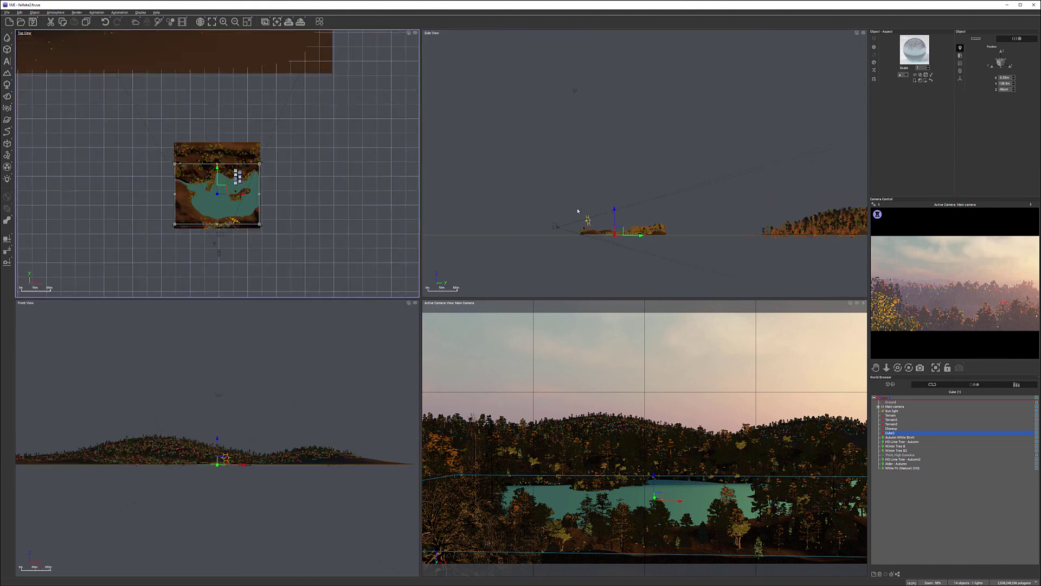
{"action": "scroll", "coordinate": [577, 205], "scroll_direction": "up", "scroll_amount": 4}
{"action": "right_click_drag", "start_coordinate": [579, 156], "coordinate": [579, 156]}
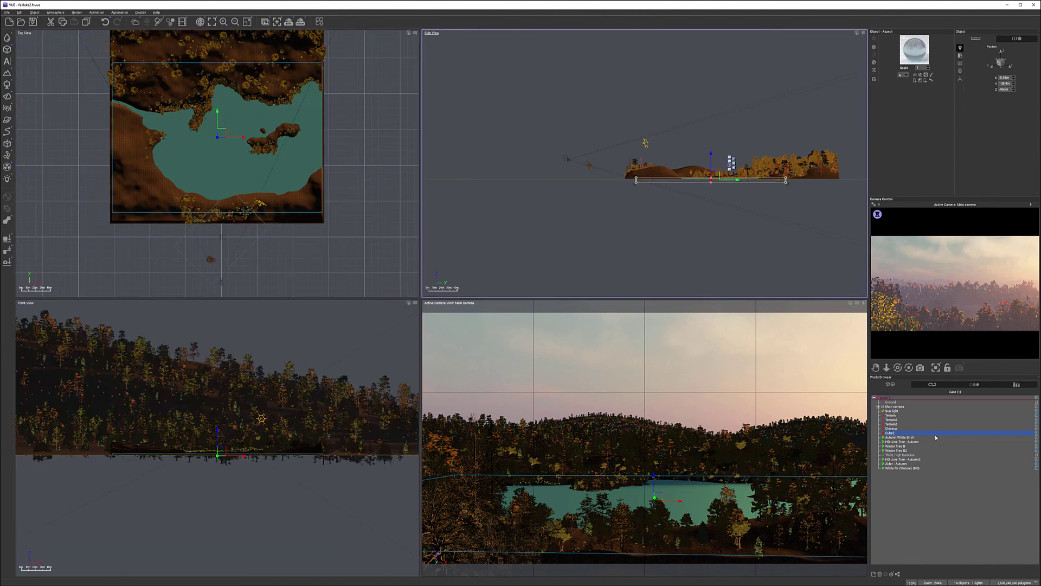
{"action": "left_click", "coordinate": [895, 406]}
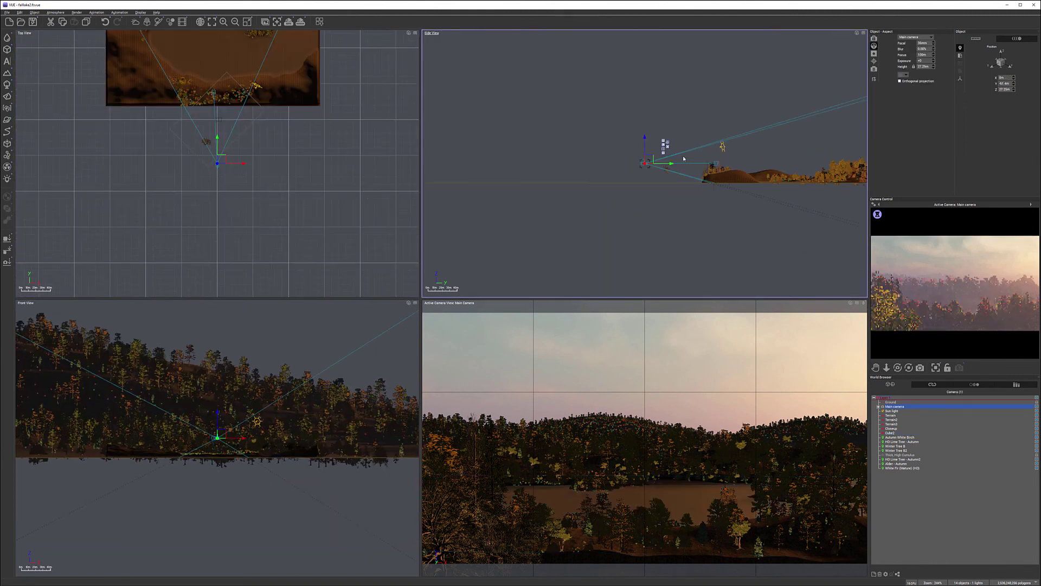
{"action": "left_click_drag", "start_coordinate": [669, 164], "coordinate": [677, 164]}
Shorten the main camera's focal length slightly to widen the view of the lake and hills
{"action": "left_click", "coordinate": [933, 45]}
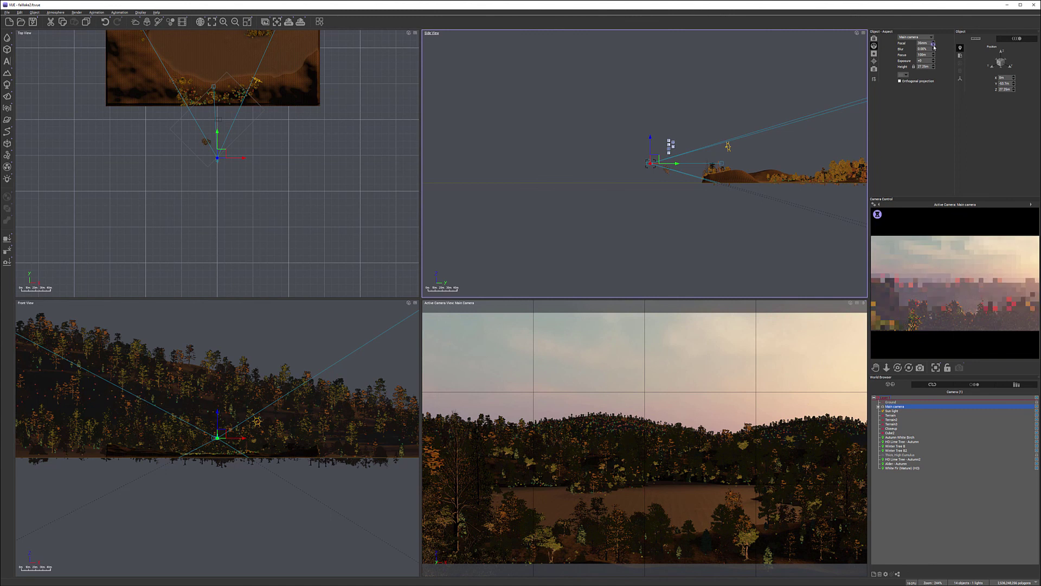
{"action": "left_click", "coordinate": [933, 45]}
{"action": "left_click", "coordinate": [934, 45]}
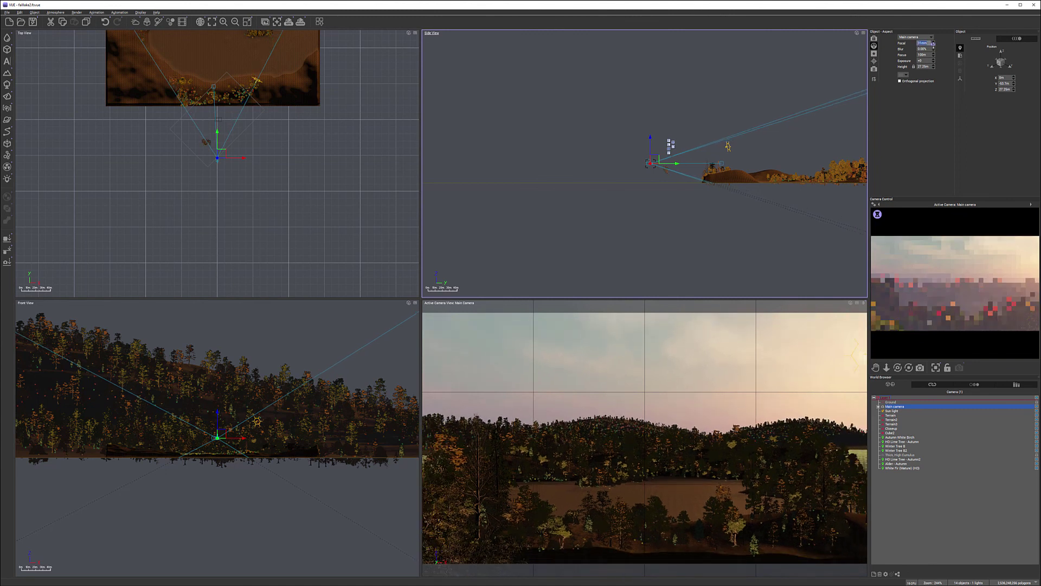
{"action": "left_click", "coordinate": [933, 46]}
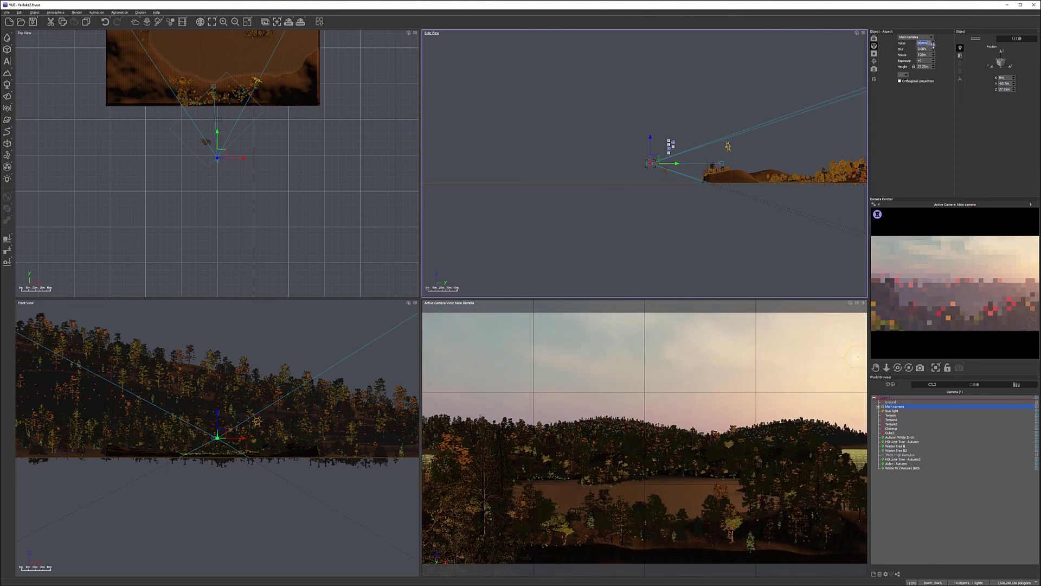
{"action": "left_click", "coordinate": [933, 43]}
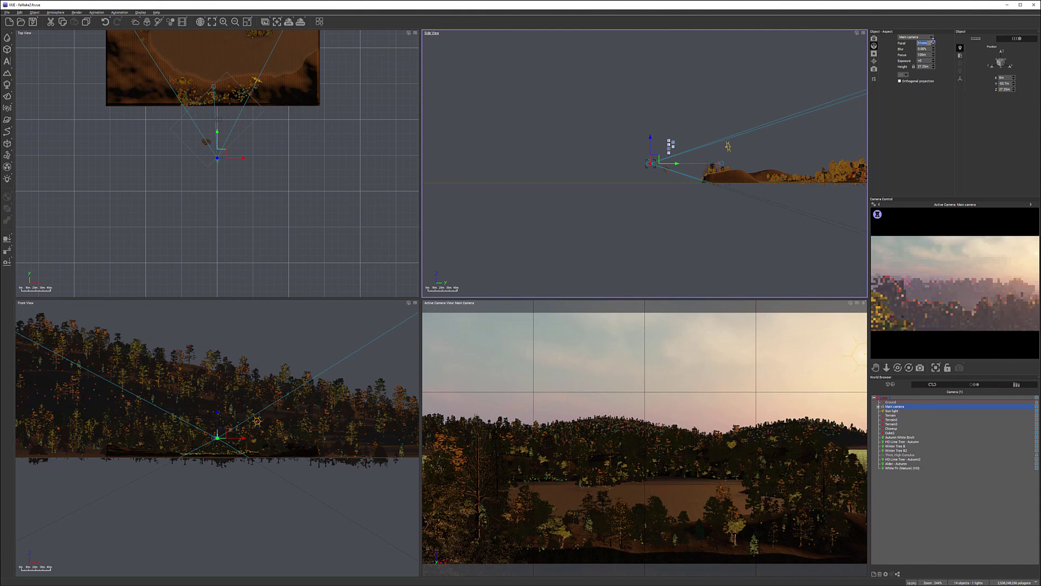
{"action": "left_click", "coordinate": [933, 41]}
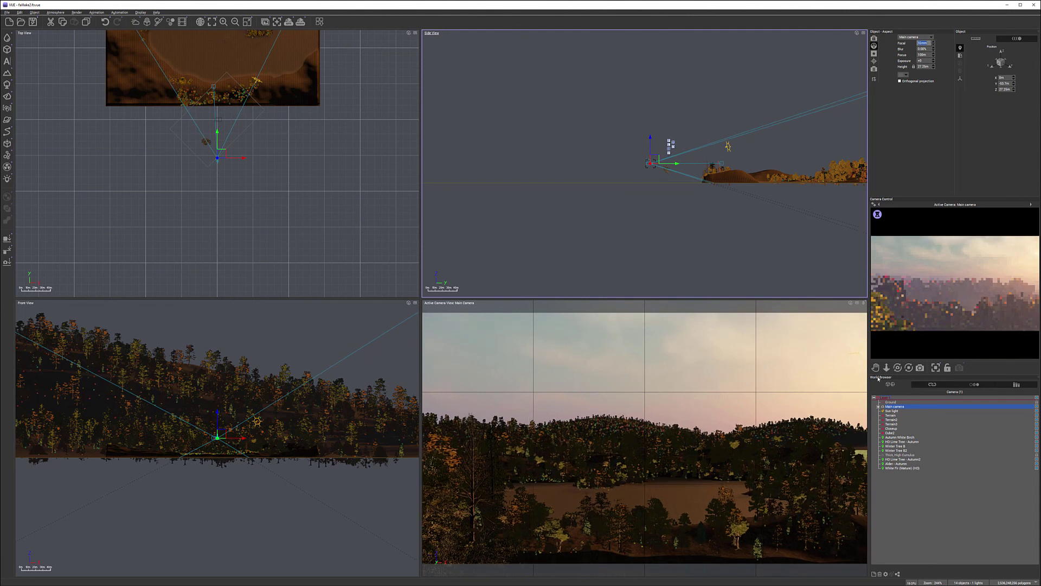
Tilt the main camera slightly back up to lower the hills in the frame, and pull it back a little from the shore
{"action": "left_click_drag", "start_coordinate": [897, 368], "coordinate": [432, 178]}
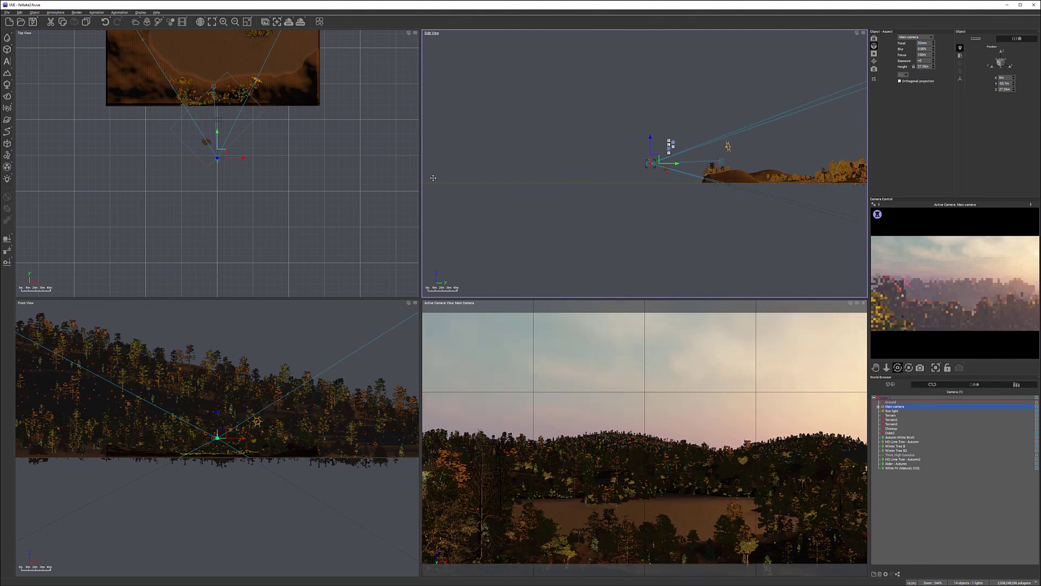
{"action": "left_click_drag", "start_coordinate": [898, 367], "coordinate": [892, 367]}
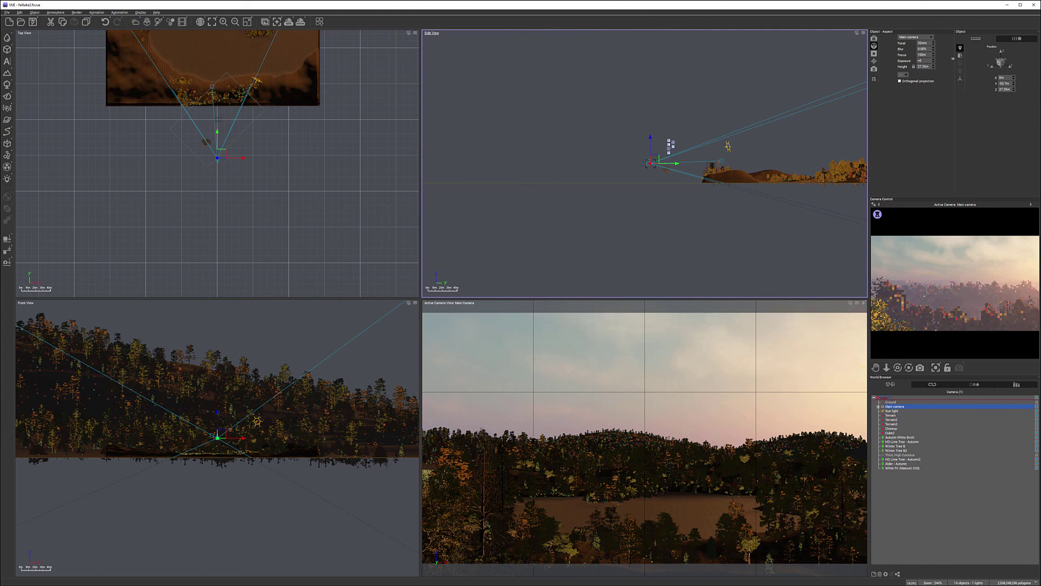
{"action": "left_click_drag", "start_coordinate": [897, 367], "coordinate": [433, 179]}
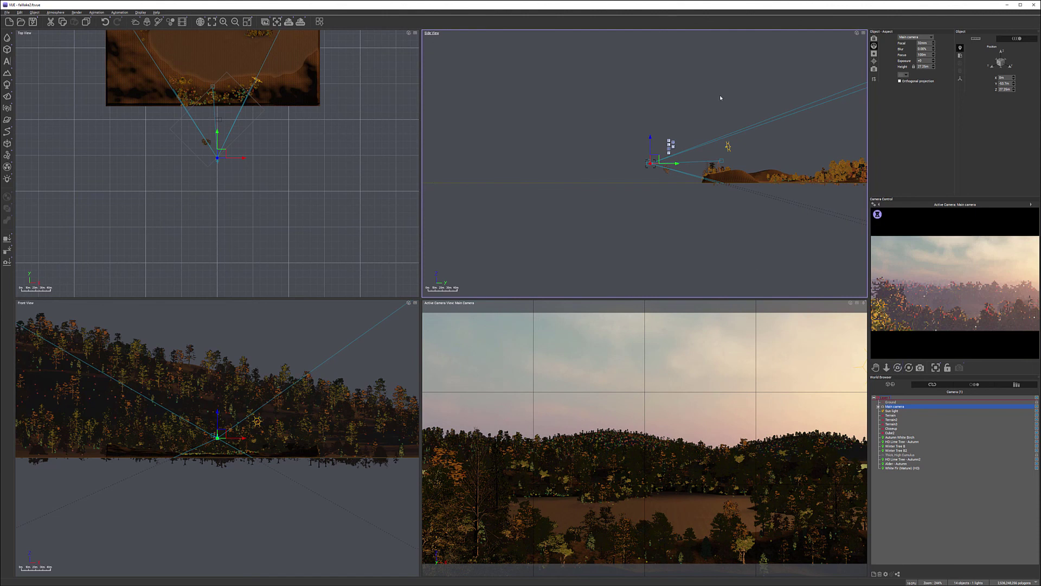
{"action": "left_click_drag", "start_coordinate": [673, 163], "coordinate": [674, 164]}
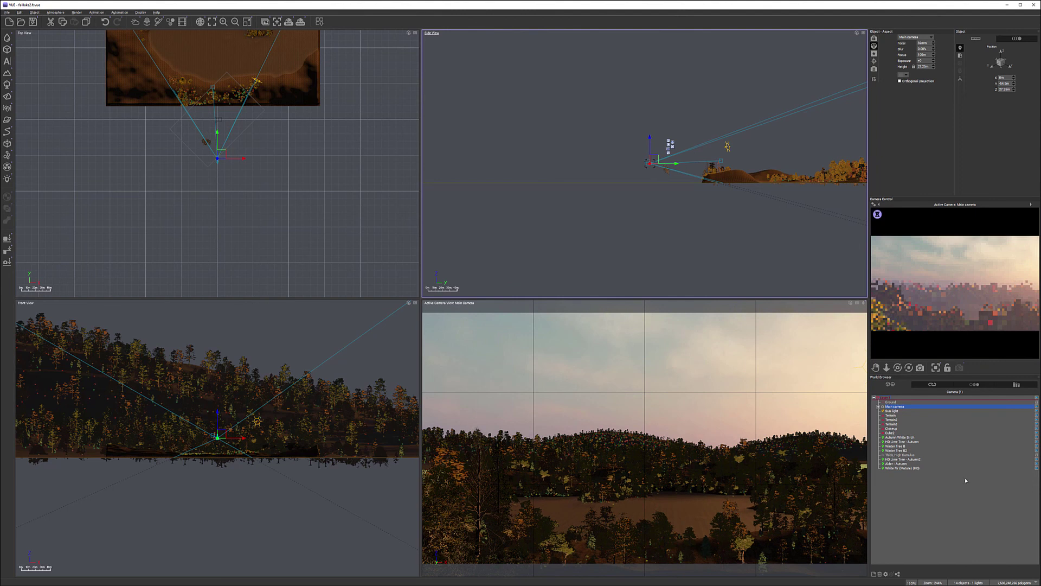
Shift the HD Lime Tree - Autumn2 foreground plant slightly toward the middle of the camera frame
{"action": "left_click", "coordinate": [898, 464]}
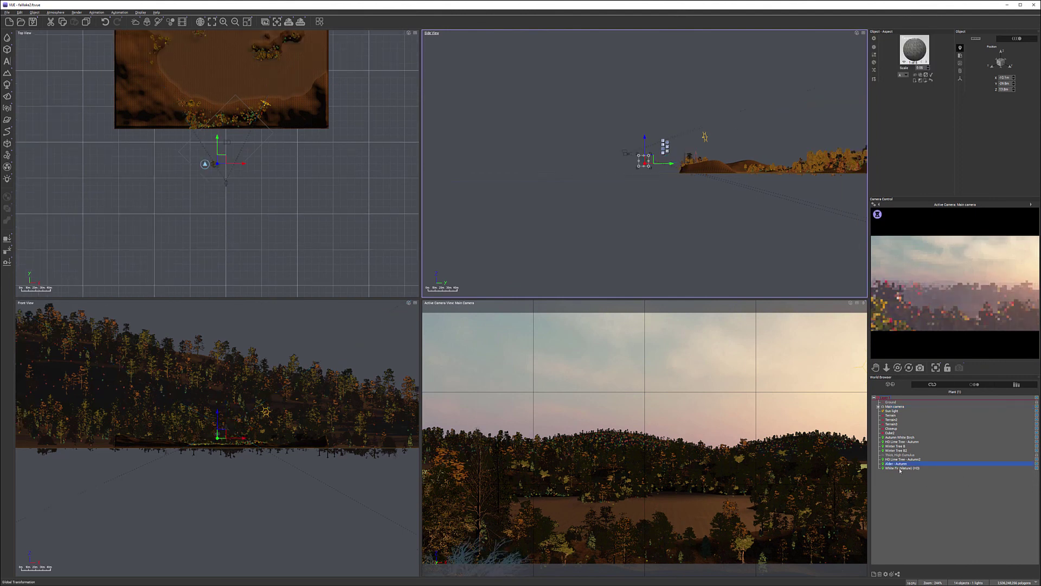
{"action": "left_click", "coordinate": [903, 460]}
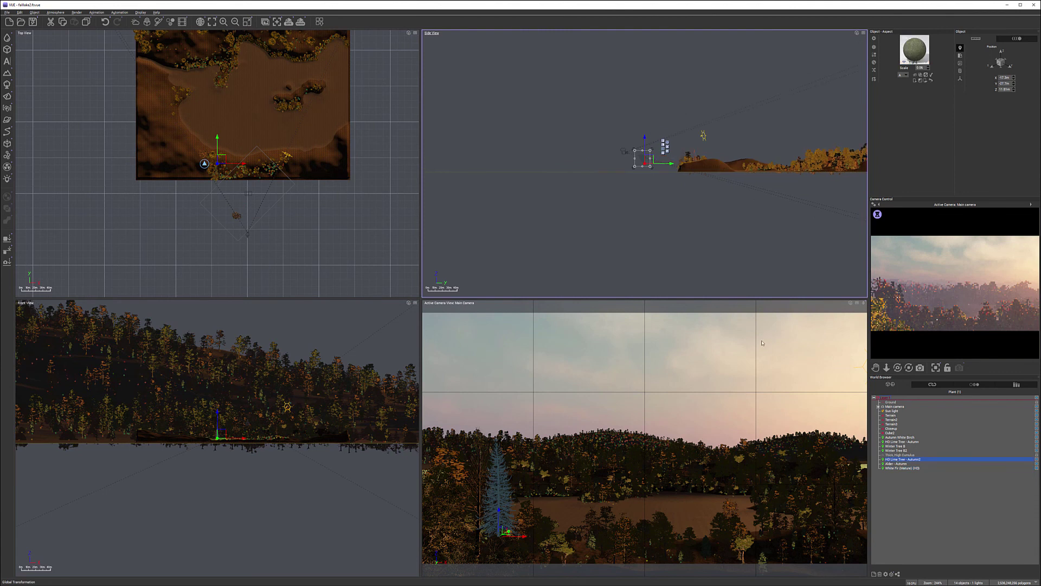
{"action": "scroll", "coordinate": [228, 157], "scroll_direction": "up", "scroll_amount": 5}
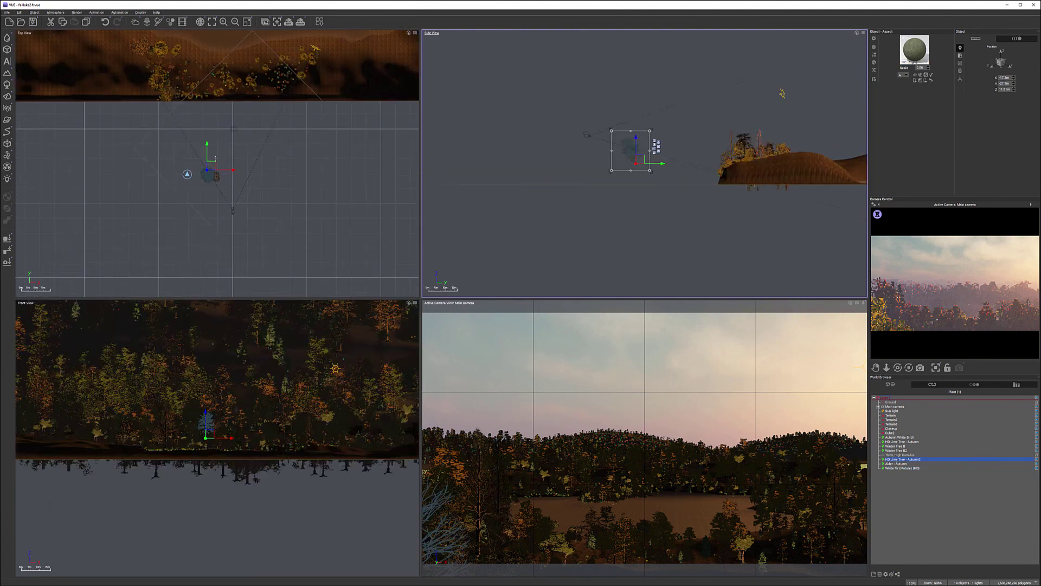
{"action": "left_click", "coordinate": [206, 176]}
{"action": "left_click_drag", "start_coordinate": [206, 177], "coordinate": [208, 175]}
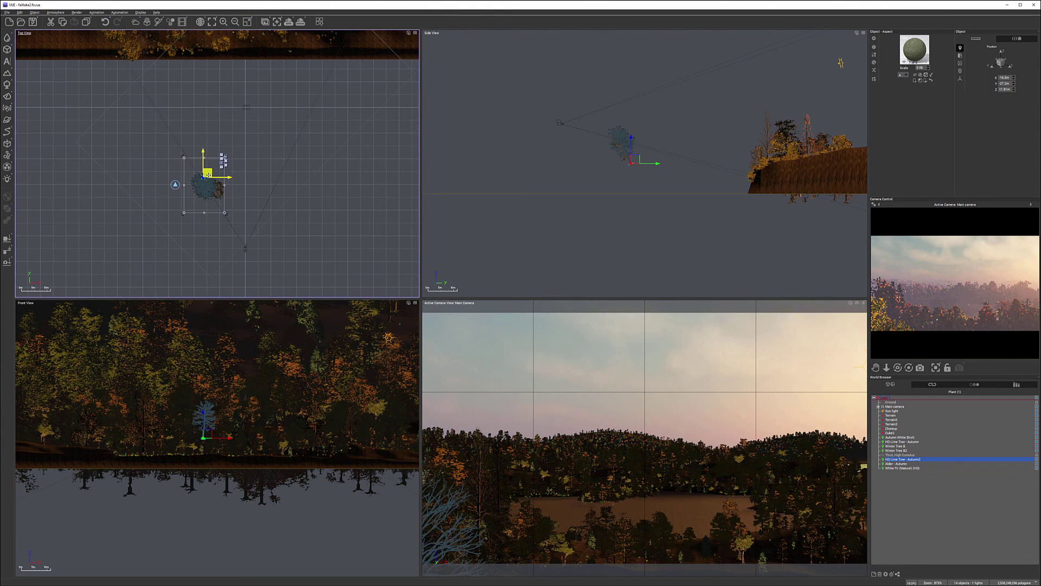
Raise the Alder - Autumn foreground tree slightly so more of its crown enters the camera frame
{"action": "left_click", "coordinate": [898, 468]}
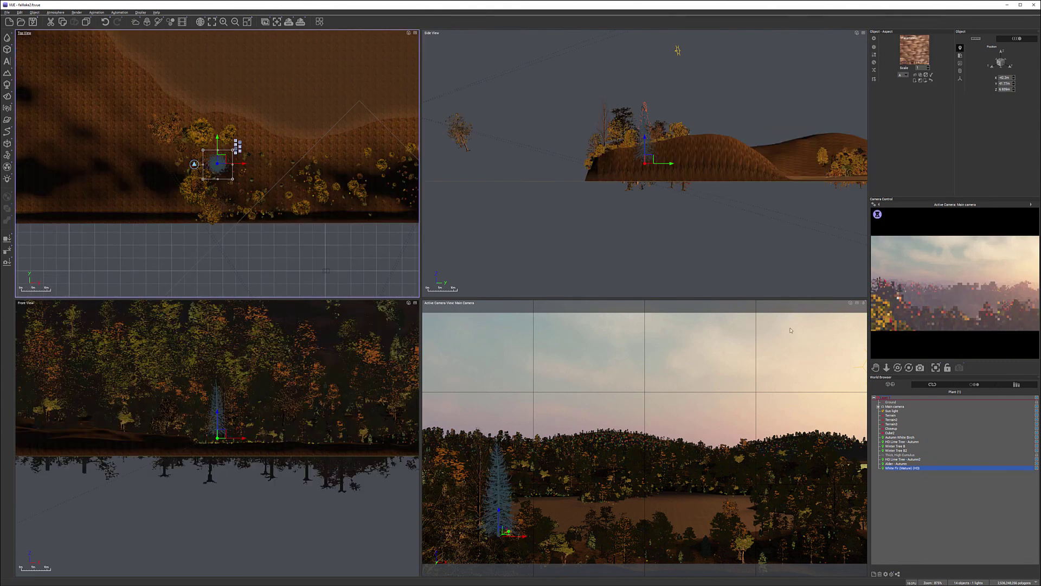
{"action": "left_click", "coordinate": [896, 463]}
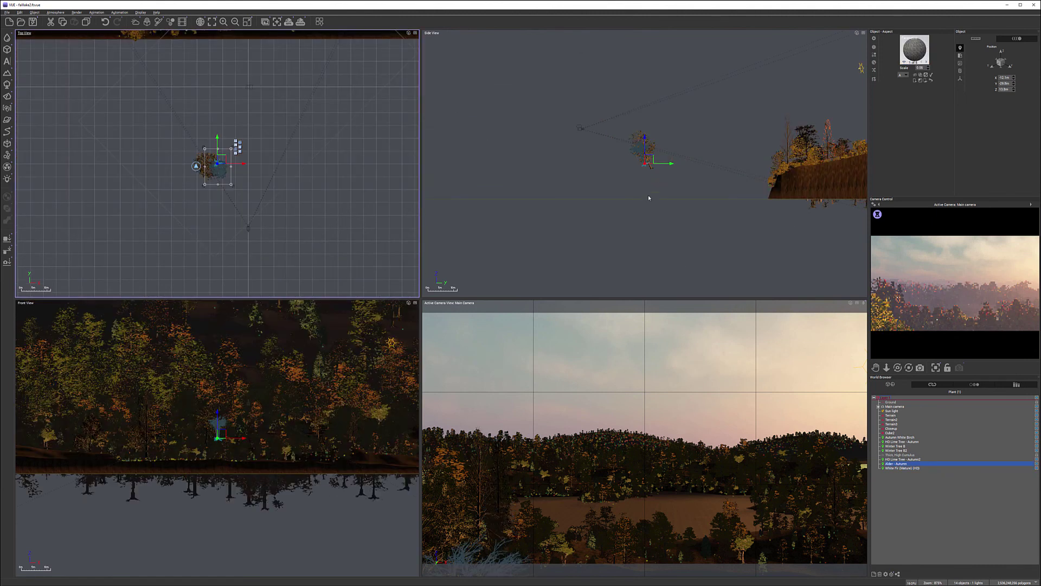
{"action": "scroll", "coordinate": [657, 166], "scroll_direction": "up", "scroll_amount": 4}
{"action": "left_click_drag", "start_coordinate": [656, 166], "coordinate": [652, 159]}
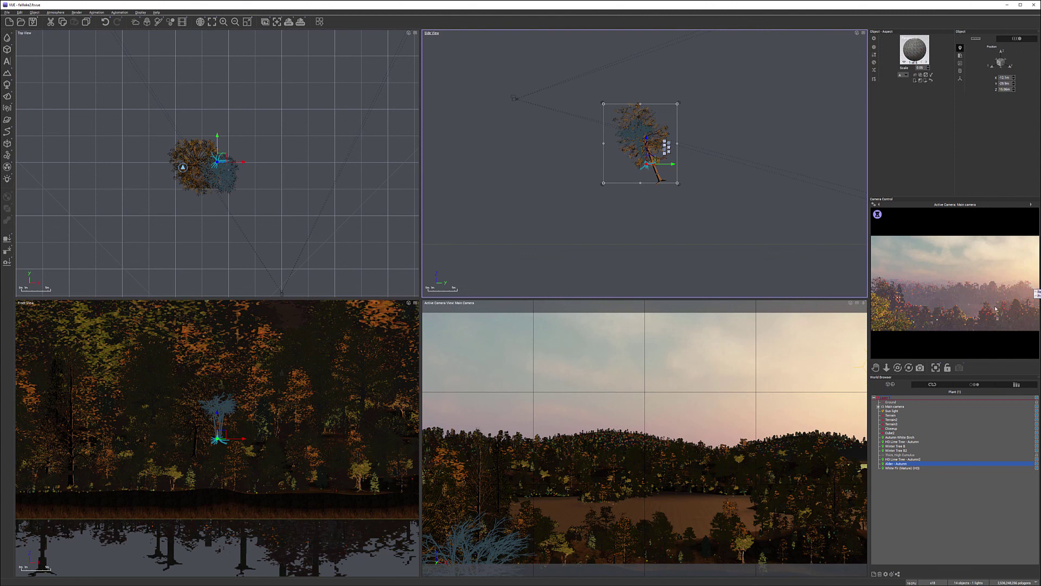
Tilt the farthest hill terrain so its rear edge rises, and lift the whole terrain slightly above the ground
{"action": "left_click", "coordinate": [892, 424]}
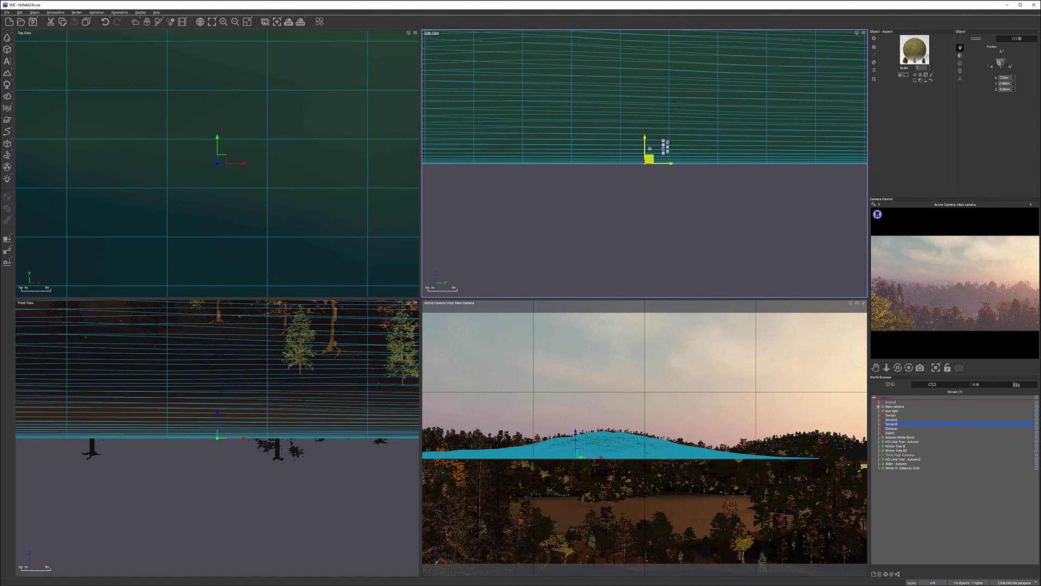
{"action": "scroll", "coordinate": [649, 145], "scroll_direction": "down", "scroll_amount": 8}
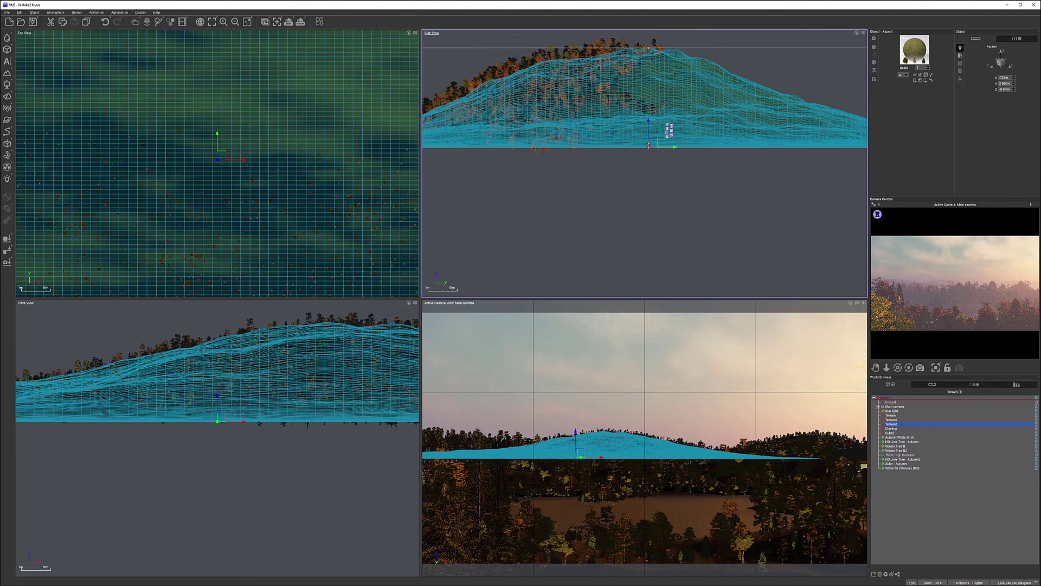
{"action": "left_click_drag", "start_coordinate": [816, 148], "coordinate": [817, 141]}
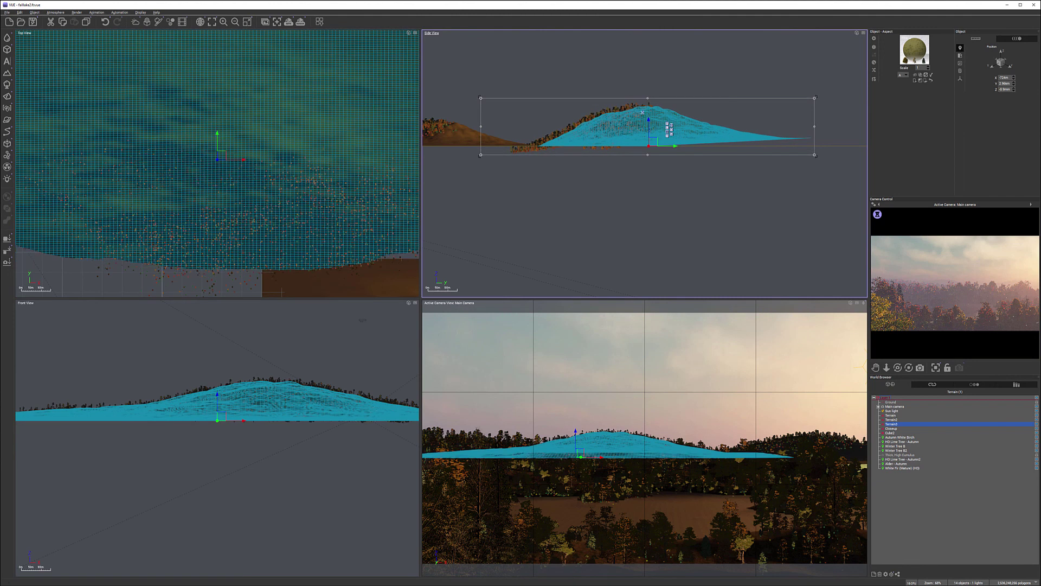
{"action": "left_click_drag", "start_coordinate": [648, 120], "coordinate": [648, 110]}
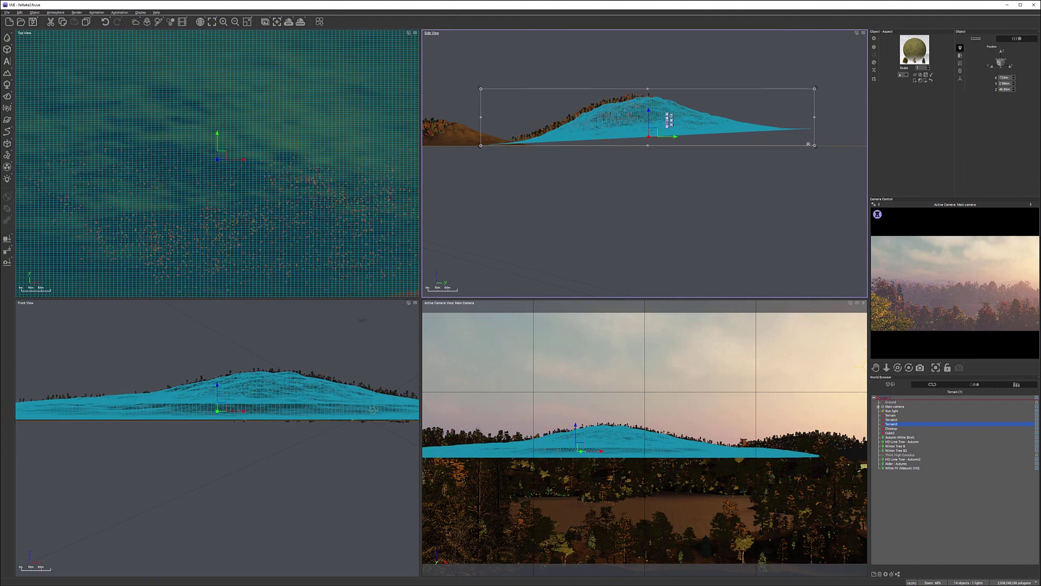
{"action": "left_click_drag", "start_coordinate": [820, 148], "coordinate": [819, 145]}
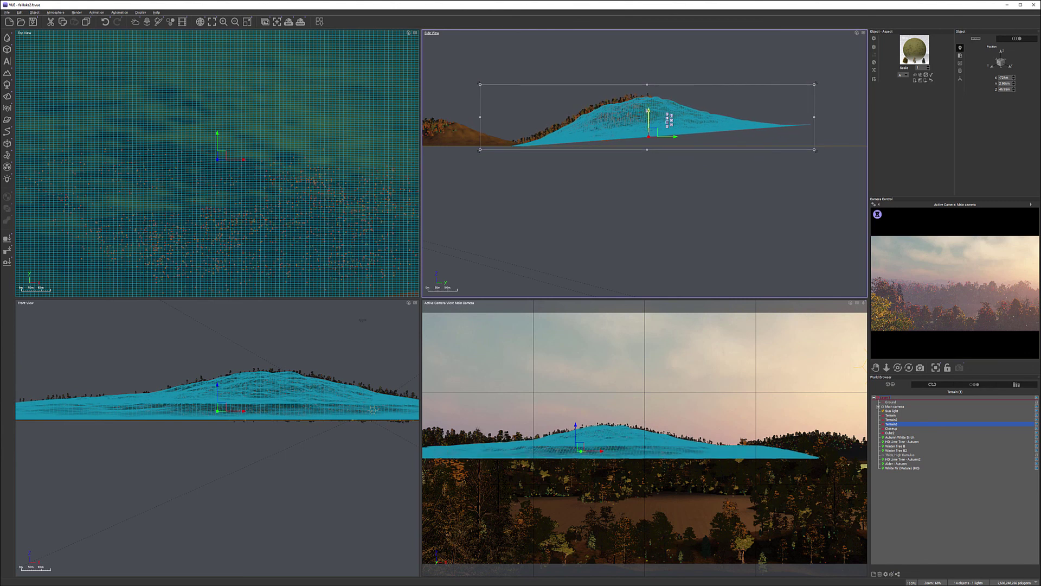
{"action": "left_click_drag", "start_coordinate": [649, 108], "coordinate": [648, 107]}
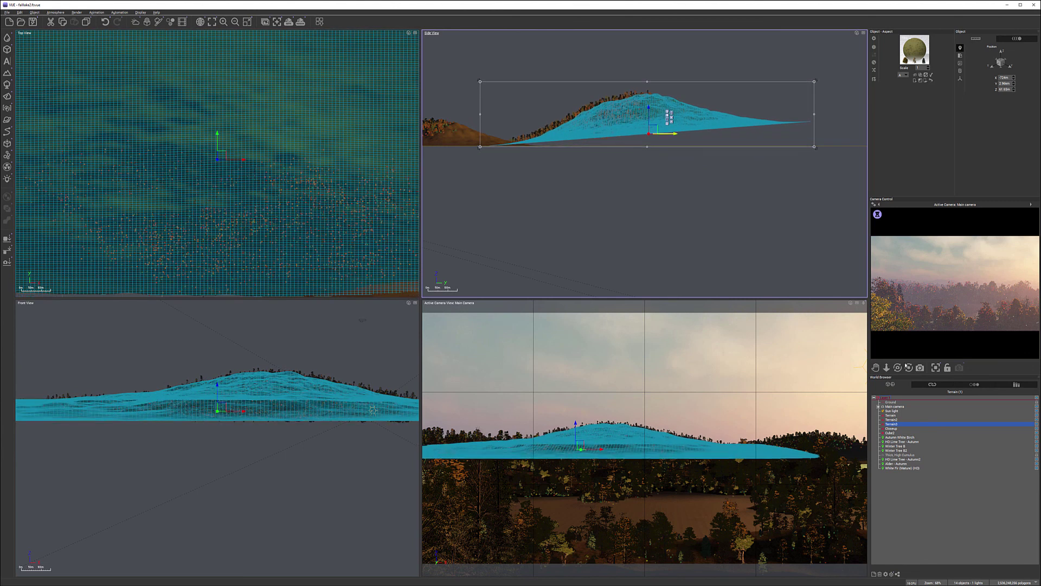
Tilt the distant right-hand hill terrain so its rear edge rises, and raise the terrain above the ground
{"action": "left_click", "coordinate": [892, 419]}
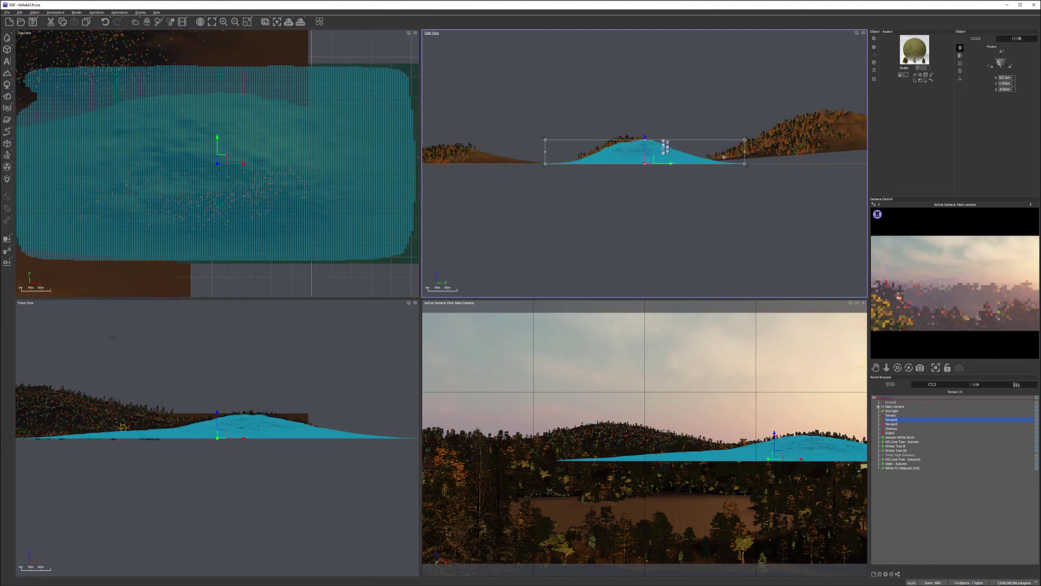
{"action": "left_click_drag", "start_coordinate": [744, 164], "coordinate": [644, 127]}
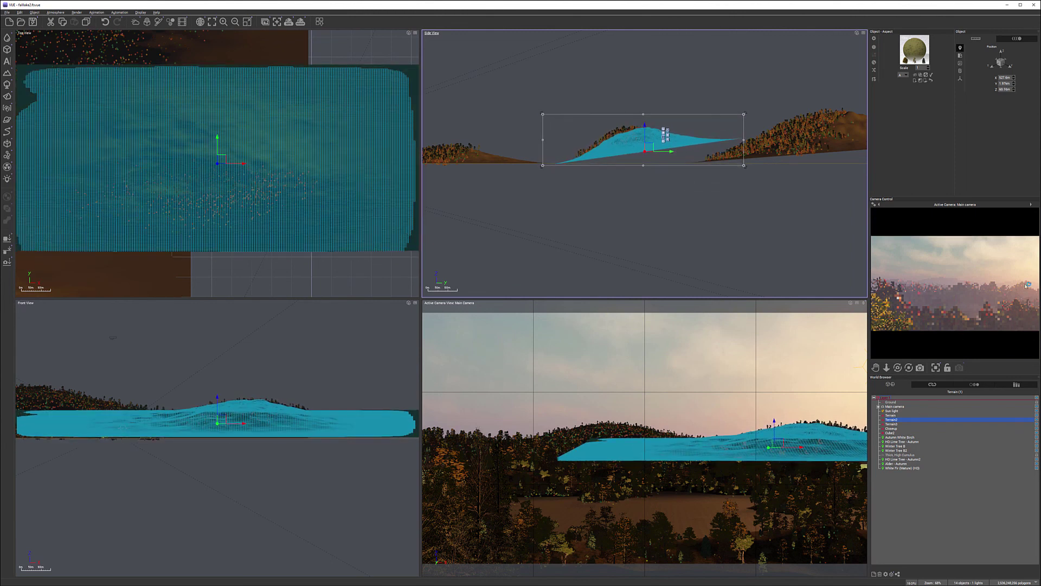
{"action": "left_click", "coordinate": [891, 424]}
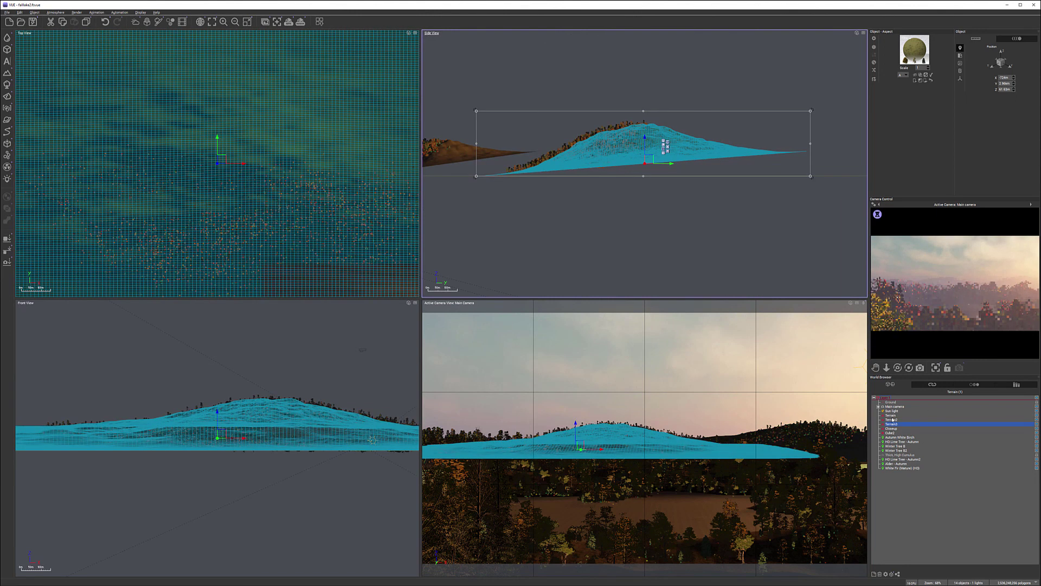
{"action": "left_click", "coordinate": [891, 419]}
Tilt the left-hand hill terrain so its rear edge rises, and lift it slightly to show behind the lakeside trees
{"action": "left_click", "coordinate": [892, 429]}
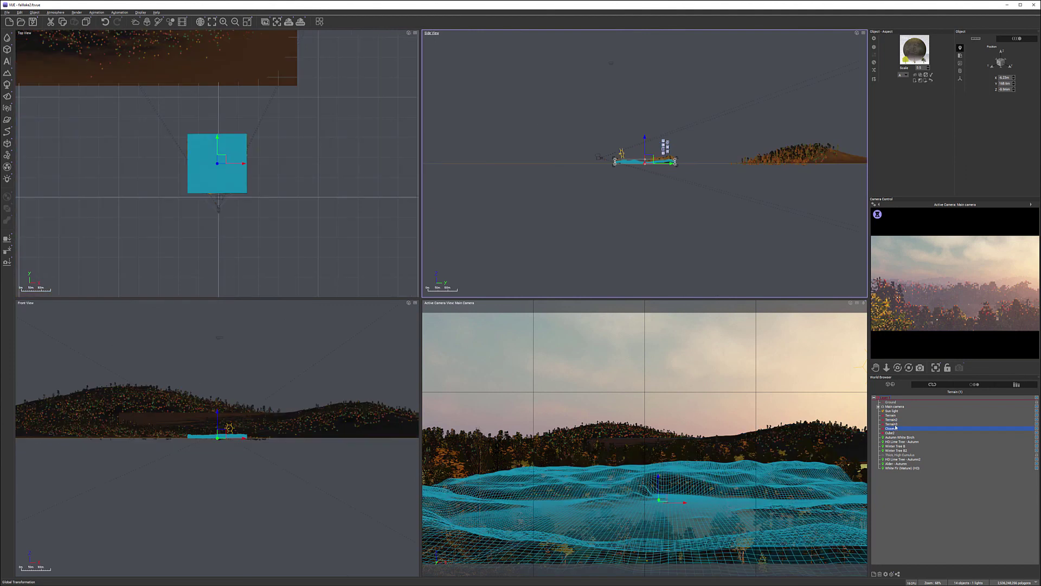
{"action": "left_click", "coordinate": [893, 424]}
{"action": "left_click", "coordinate": [893, 414]}
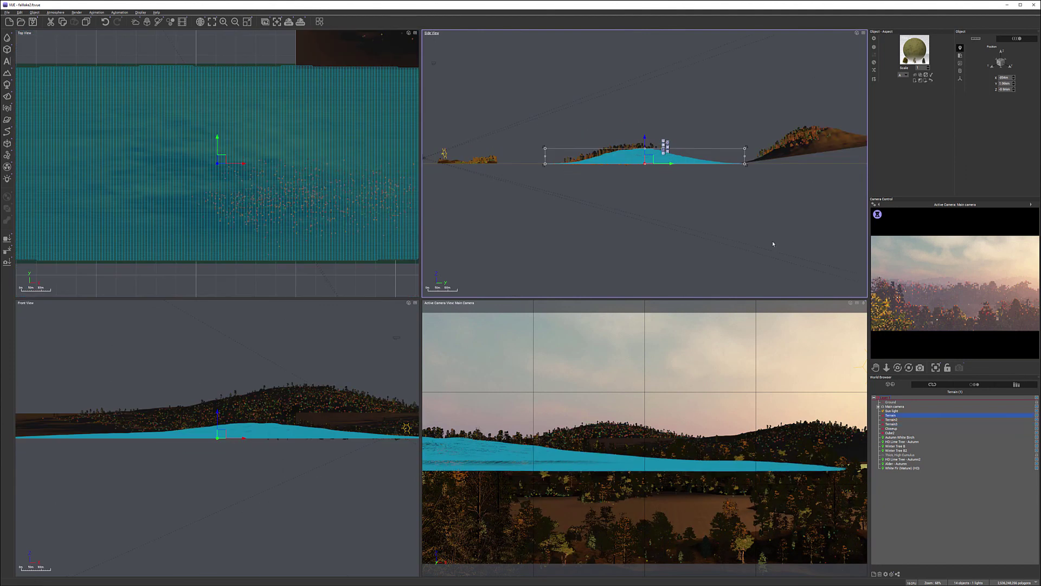
{"action": "left_click_drag", "start_coordinate": [745, 164], "coordinate": [745, 170]}
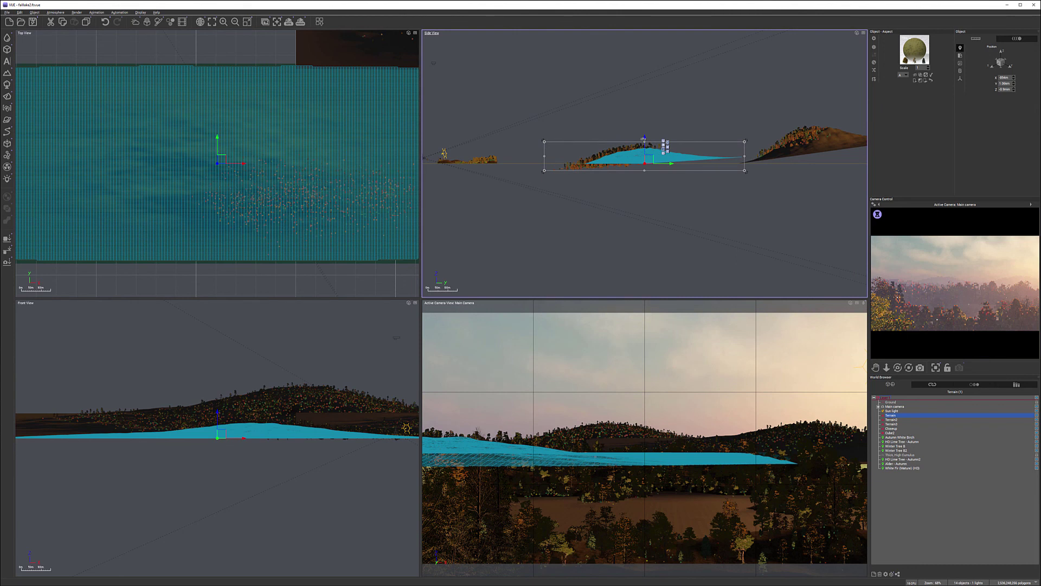
{"action": "left_click_drag", "start_coordinate": [644, 140], "coordinate": [644, 133]}
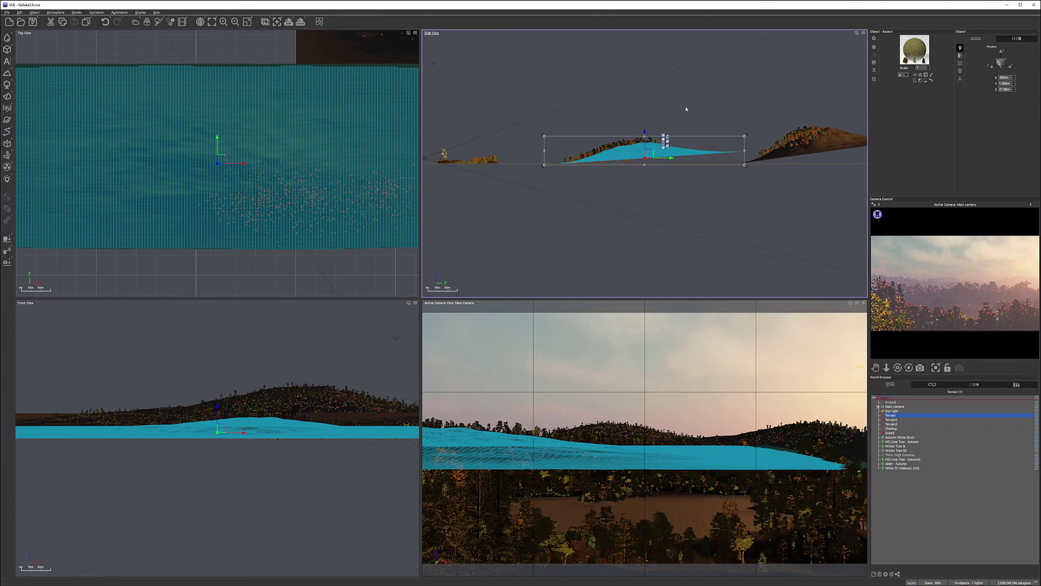
{"action": "left_click_drag", "start_coordinate": [644, 131], "coordinate": [645, 132]}
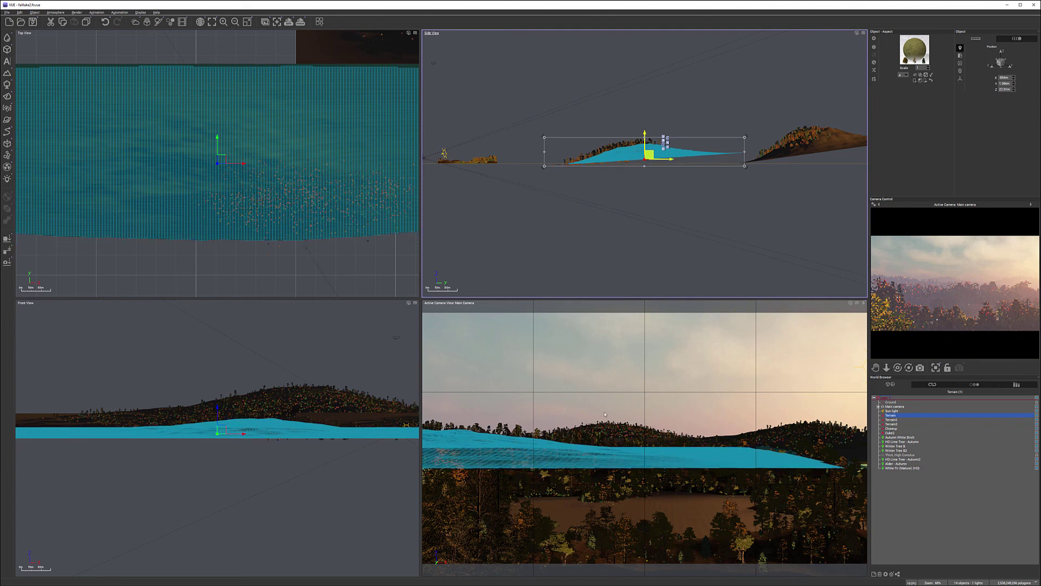
Raise the farthest hill terrain a little more and move it farther back from the camera
{"action": "left_click", "coordinate": [895, 419]}
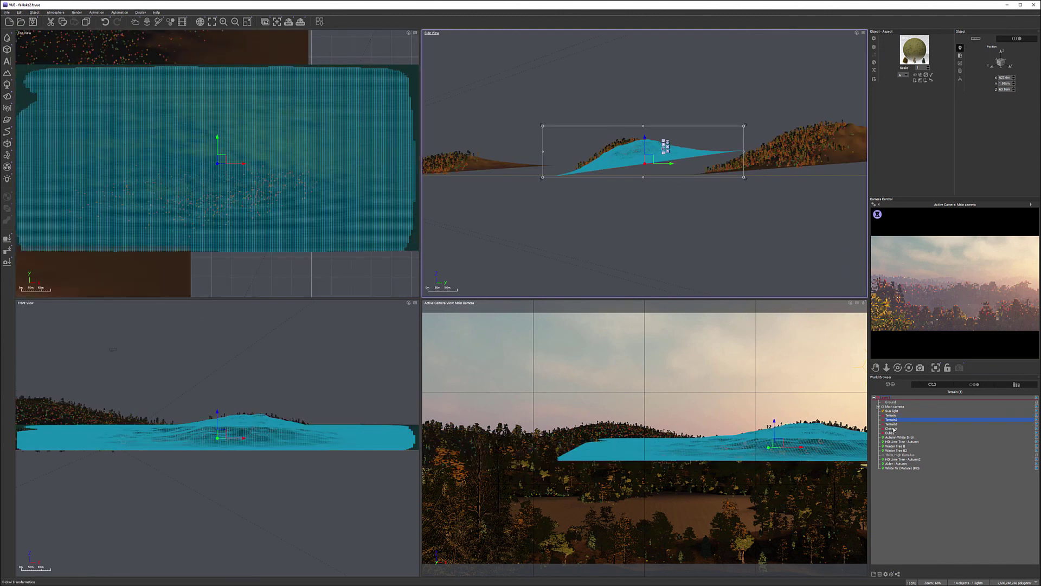
{"action": "left_click", "coordinate": [893, 424]}
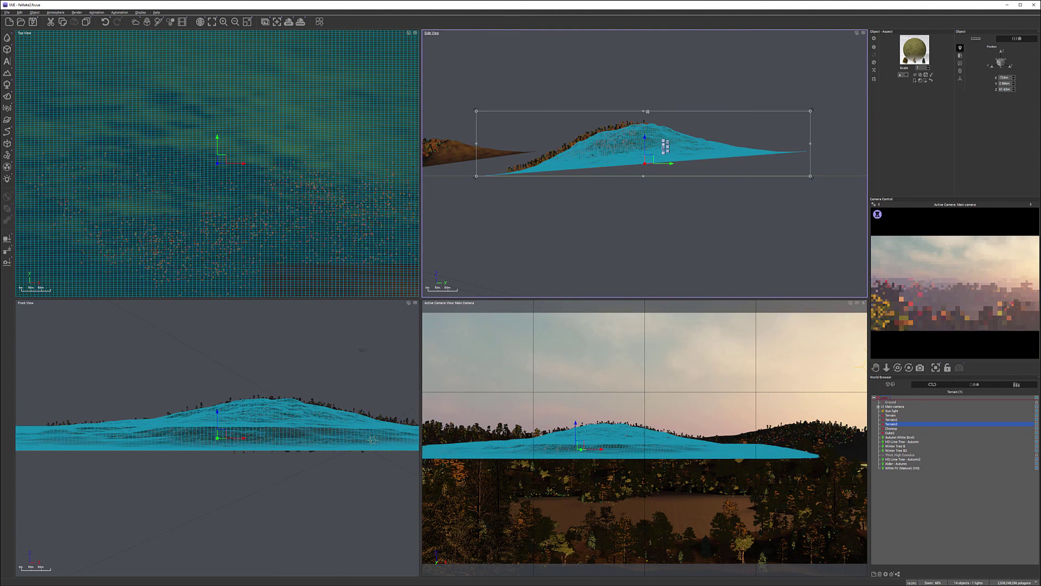
{"action": "left_click_drag", "start_coordinate": [644, 138], "coordinate": [643, 130]}
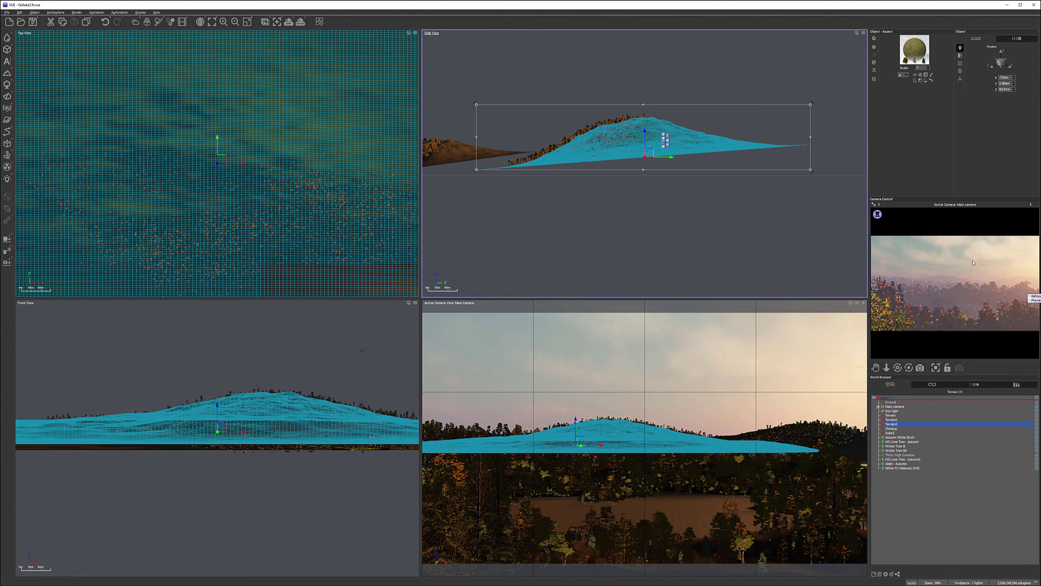
{"action": "scroll", "coordinate": [304, 150], "scroll_direction": "down", "scroll_amount": 8}
{"action": "scroll", "coordinate": [305, 150], "scroll_direction": "down", "scroll_amount": 10}
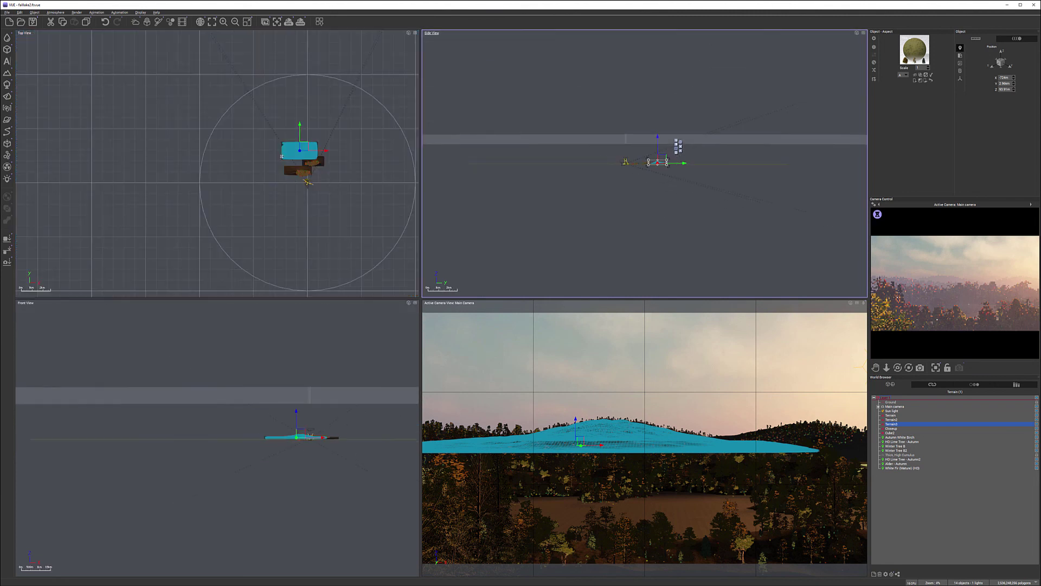
{"action": "left_click_drag", "start_coordinate": [300, 125], "coordinate": [301, 117]}
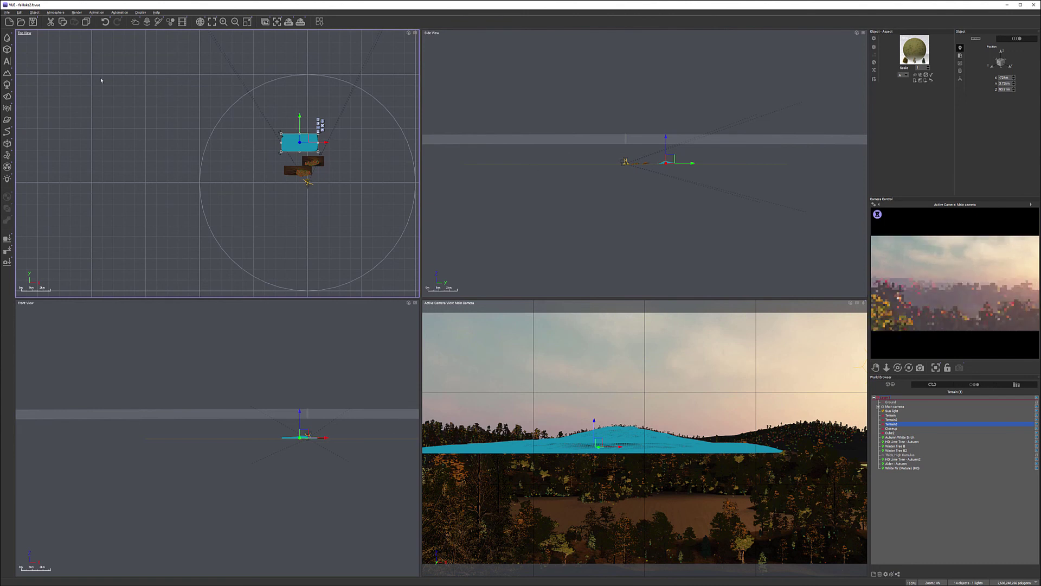
Save the scene and render it with the Superior quality preset, ignoring the luminous materials and leaving everything as is
{"action": "key", "text": "ctrl+s"}
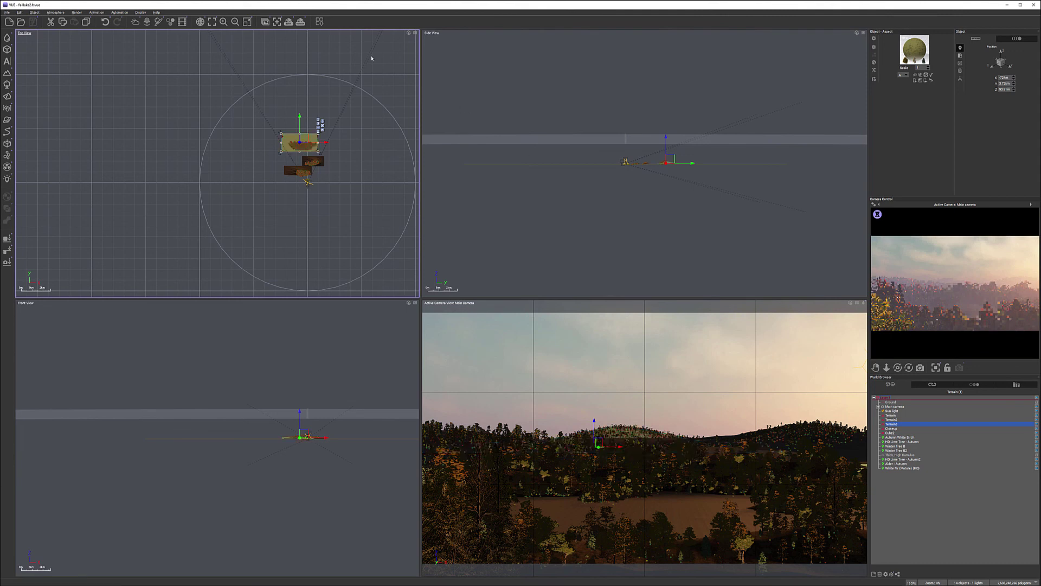
{"action": "left_click", "coordinate": [301, 22]}
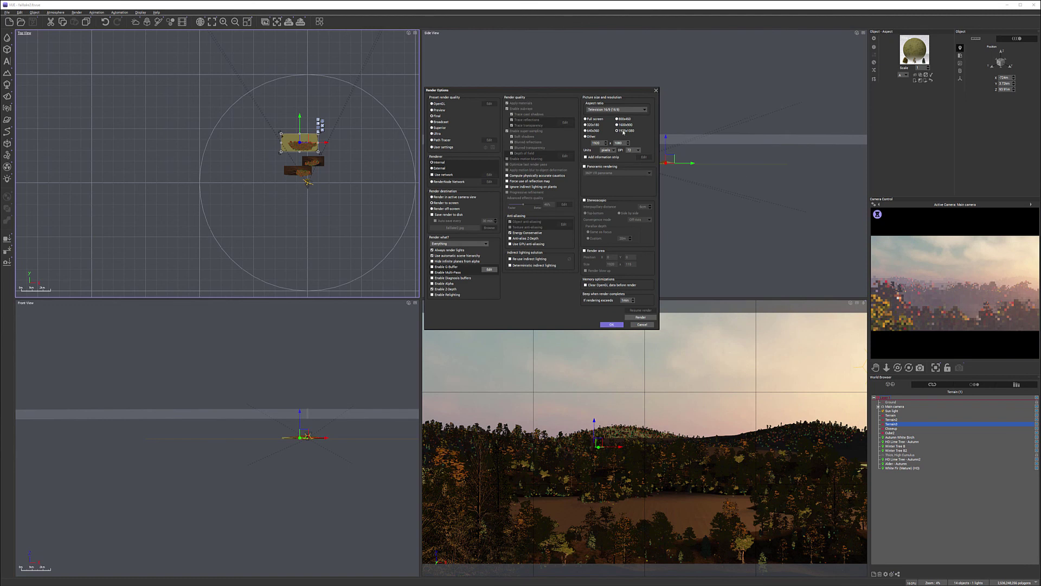
{"action": "left_click", "coordinate": [437, 128]}
{"action": "left_click", "coordinate": [606, 325]}
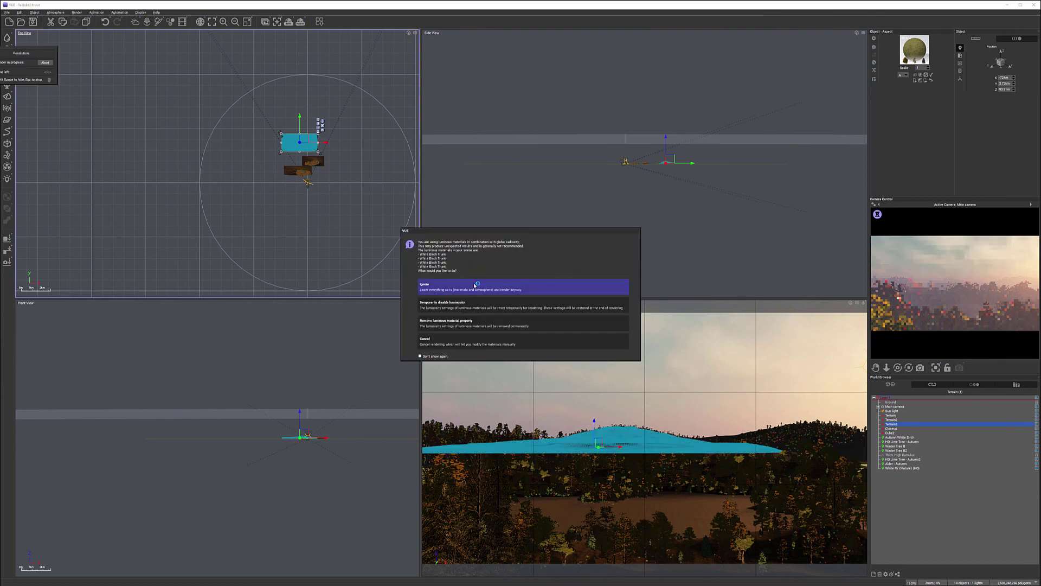
{"action": "left_click", "coordinate": [475, 286]}
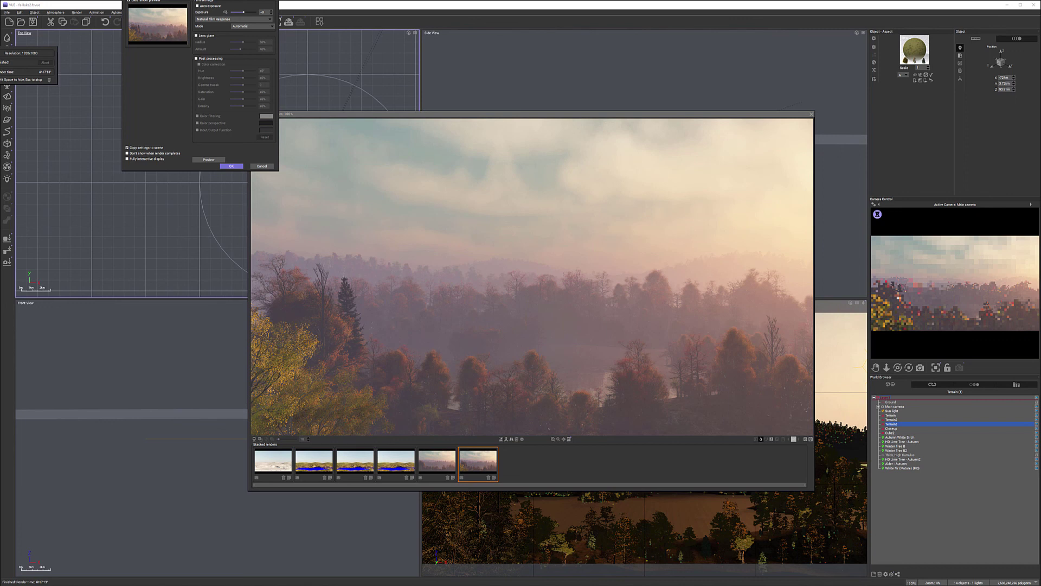
Save the finished render as a high dynamic range (.hdr) picture
{"action": "key", "text": "ctrl+s"}
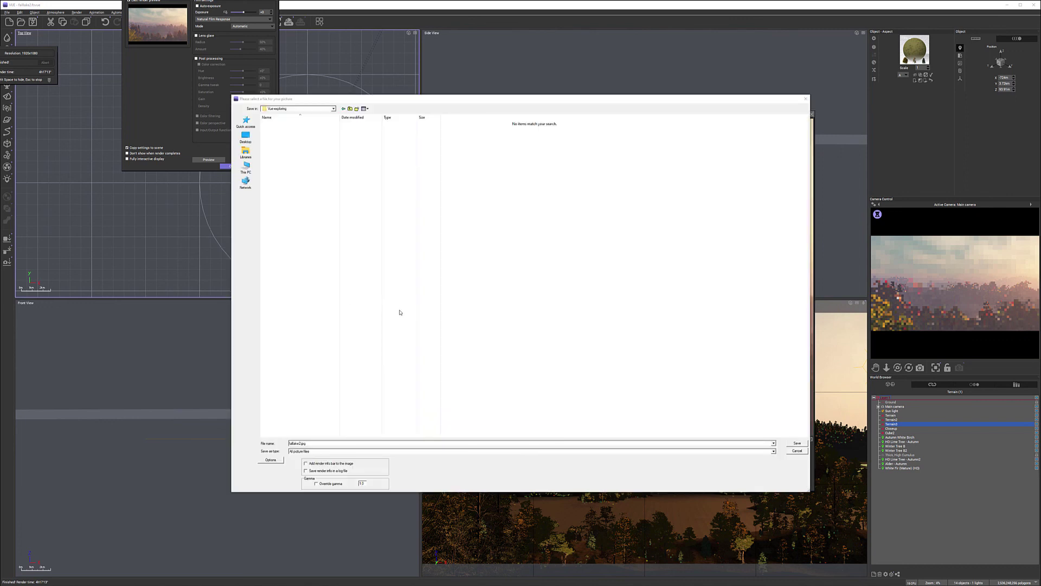
{"action": "left_click", "coordinate": [340, 451]}
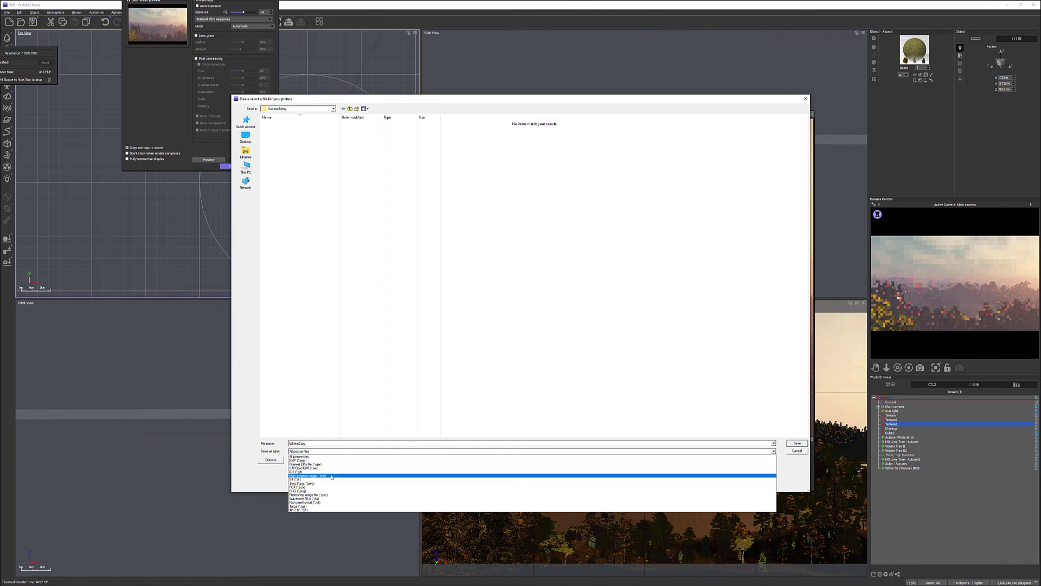
{"action": "left_click", "coordinate": [332, 476]}
{"action": "left_click", "coordinate": [794, 443]}
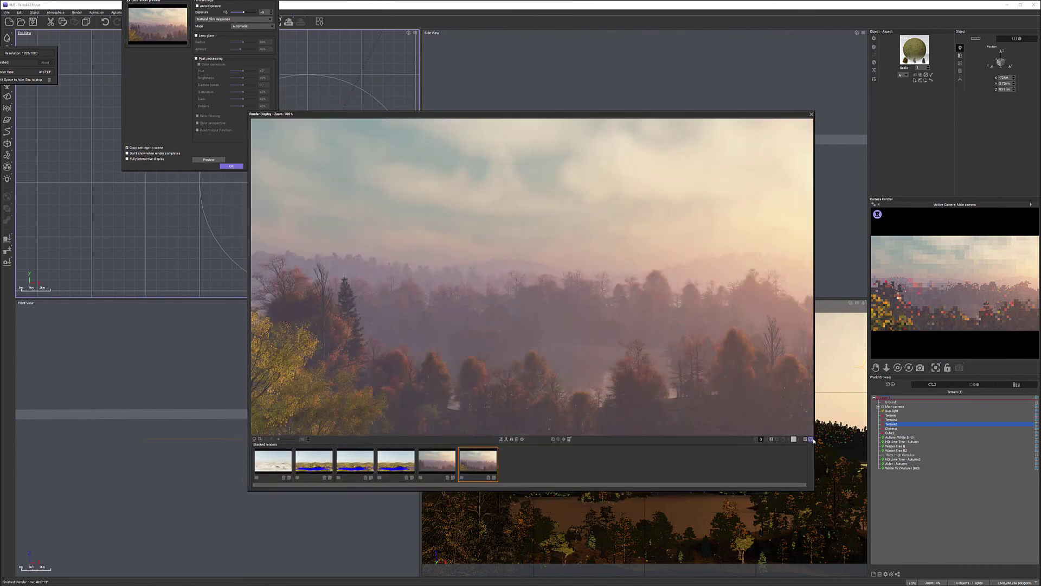
Save the finished render again as a Photoshop image file (.psd) under the same file name
{"action": "left_click", "coordinate": [811, 438]}
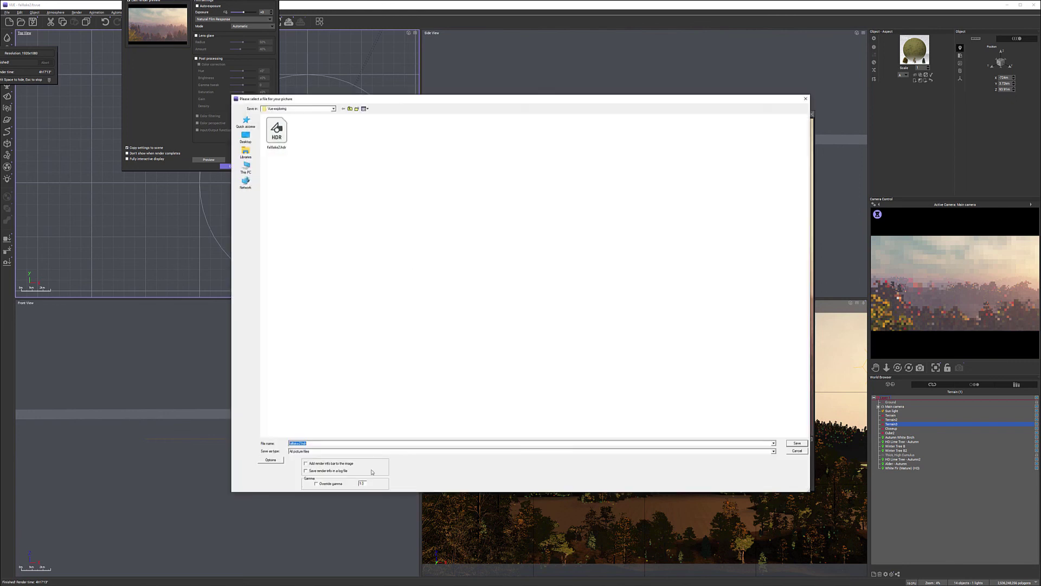
{"action": "left_click", "coordinate": [368, 451]}
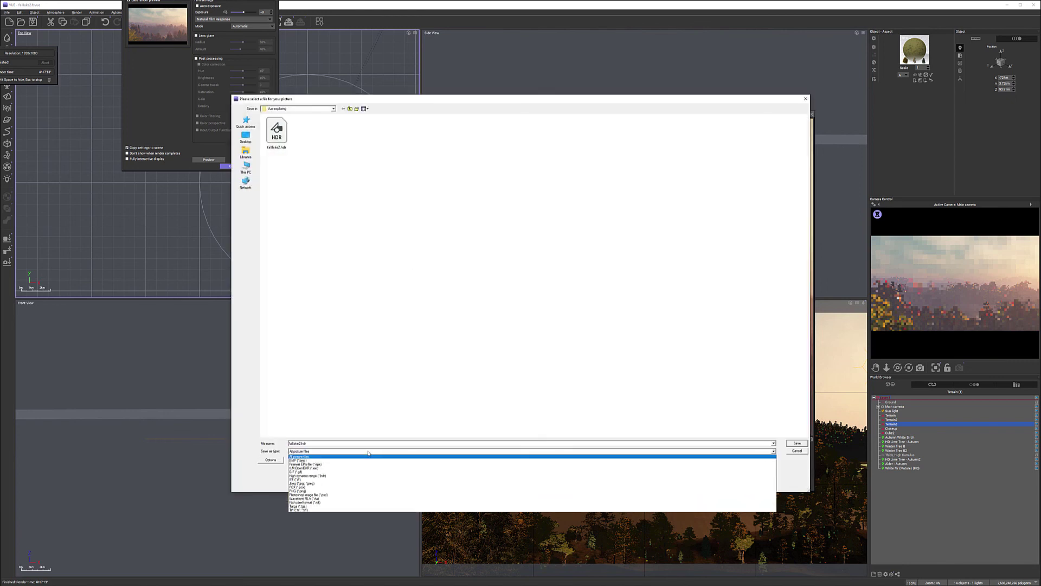
{"action": "left_click", "coordinate": [334, 495]}
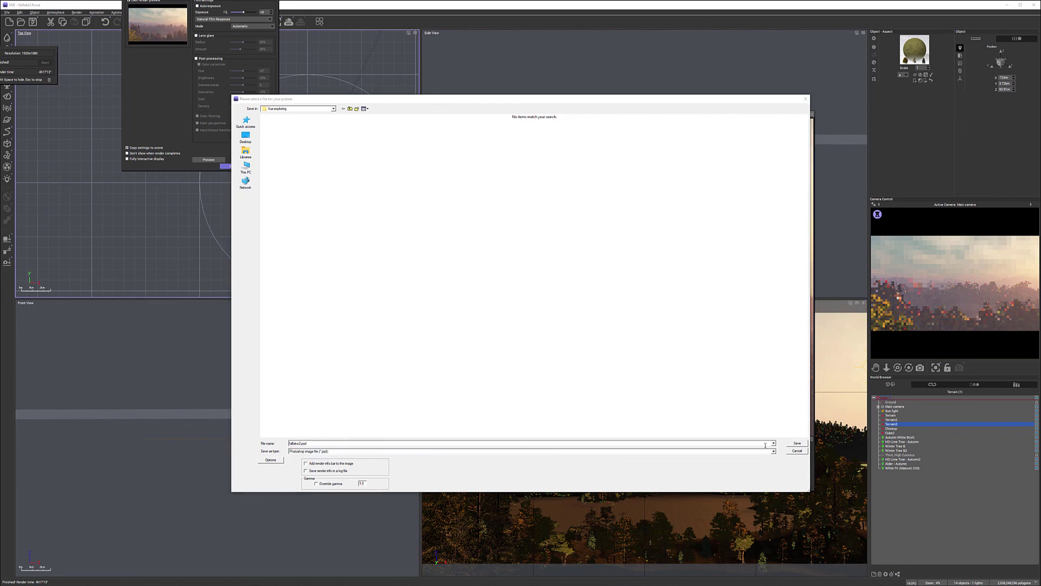
{"action": "left_click", "coordinate": [796, 443]}
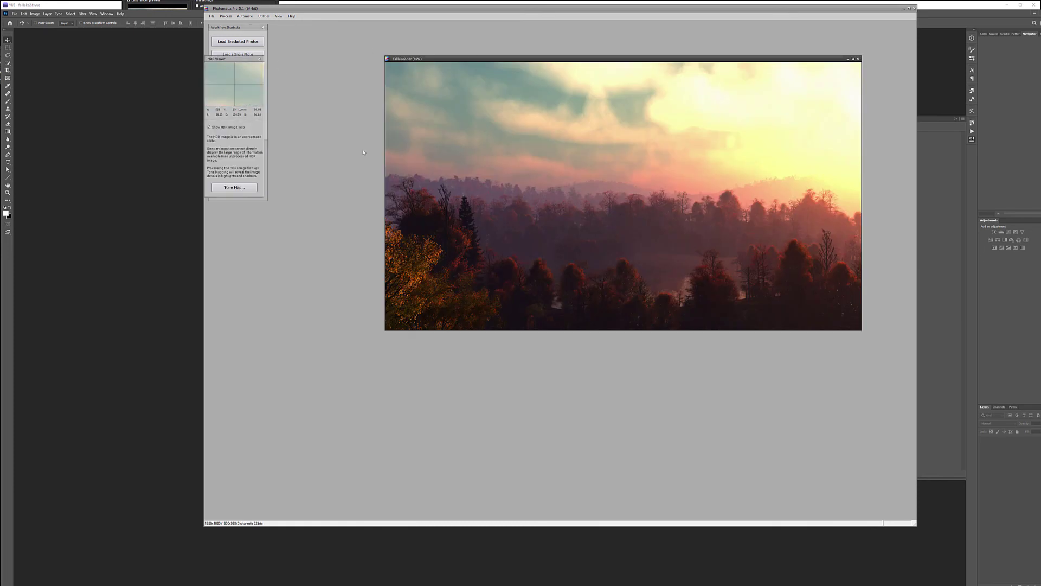
Start tone mapping the HDR render in Photomatix Pro and arrange the preview and adjustments windows side by side
{"action": "left_click", "coordinate": [242, 188]}
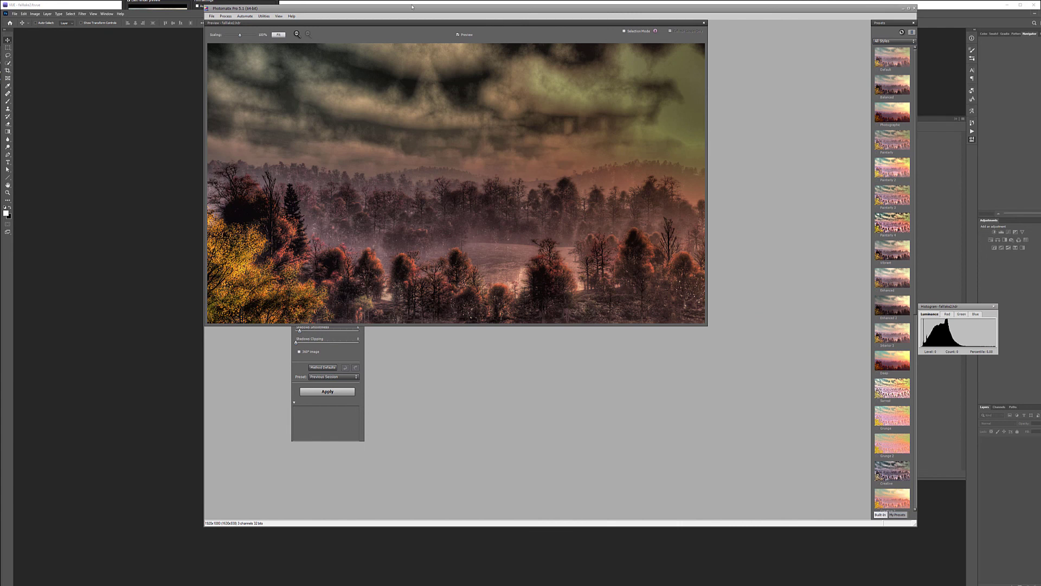
{"action": "left_click_drag", "start_coordinate": [354, 9], "coordinate": [278, 23]}
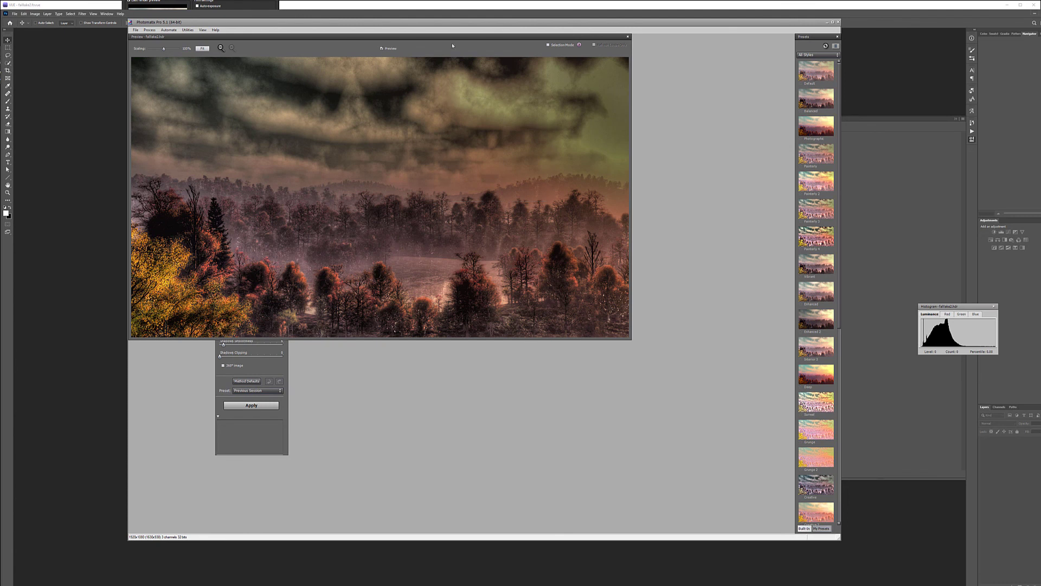
{"action": "left_click_drag", "start_coordinate": [450, 37], "coordinate": [571, 61]}
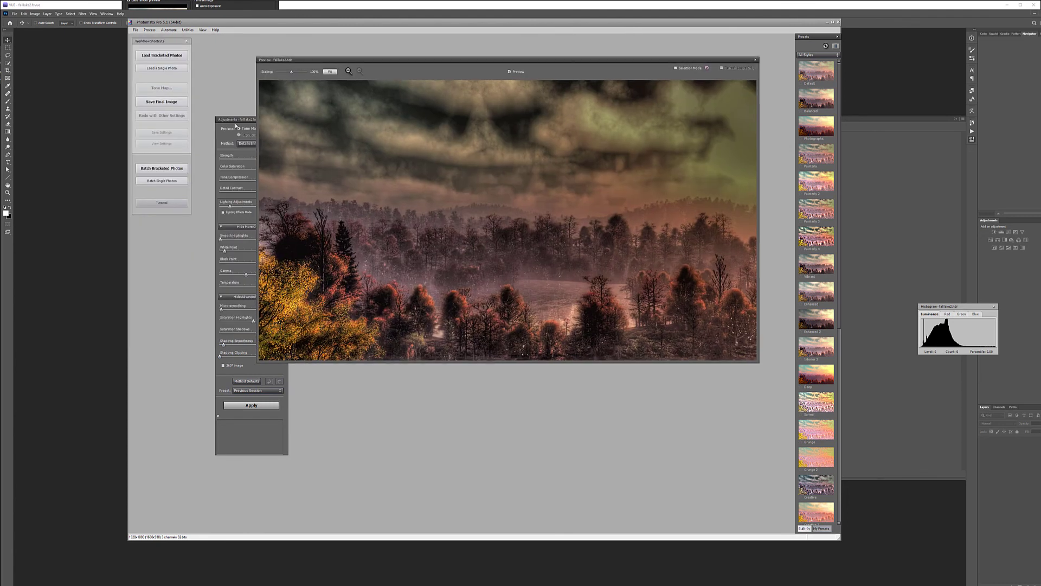
{"action": "left_click_drag", "start_coordinate": [238, 122], "coordinate": [150, 40]}
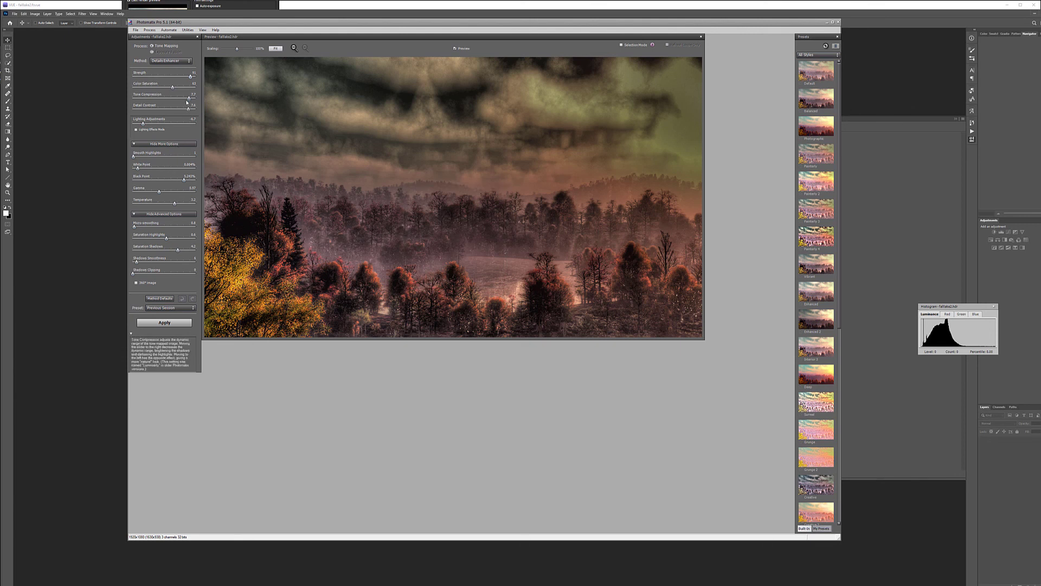
Fine-tune the tone mapping's detail contrast, gamma and shadow smoothness, raise the lighting adjustments, and apply it to the image
{"action": "left_click", "coordinate": [148, 110]}
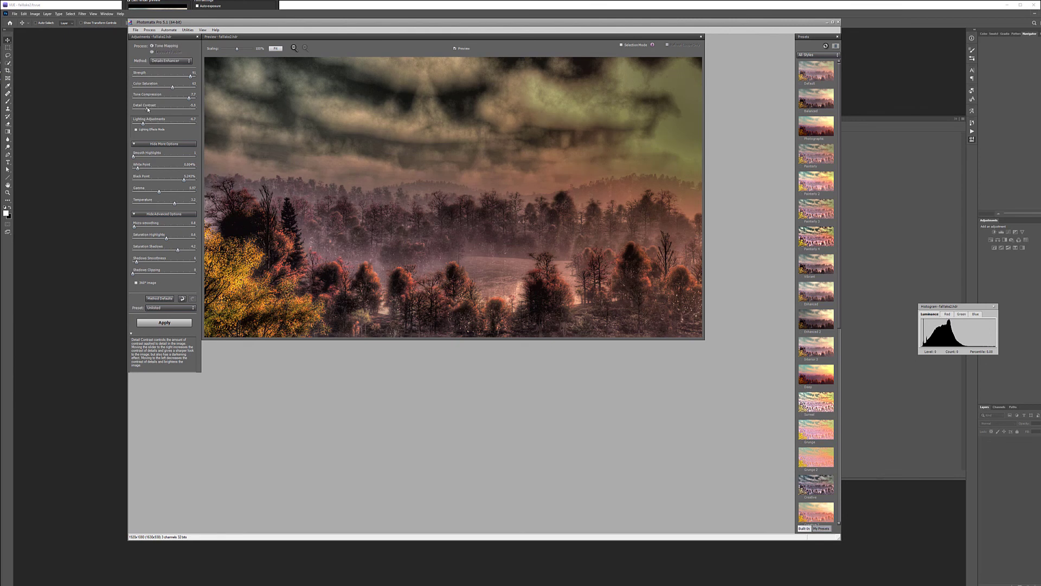
{"action": "left_click_drag", "start_coordinate": [181, 110], "coordinate": [187, 110]}
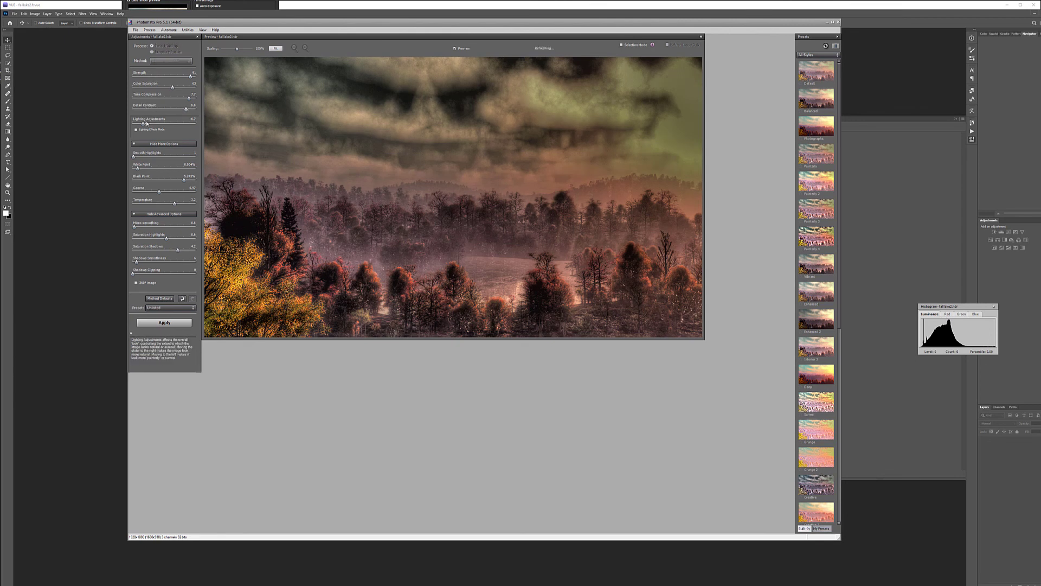
{"action": "left_click", "coordinate": [172, 124]}
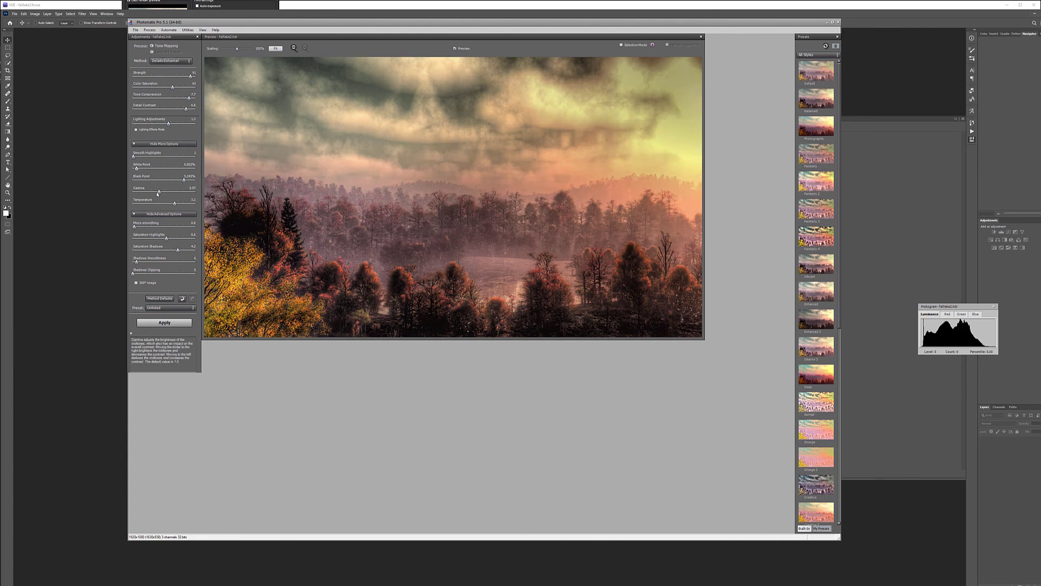
{"action": "left_click_drag", "start_coordinate": [159, 193], "coordinate": [162, 192]}
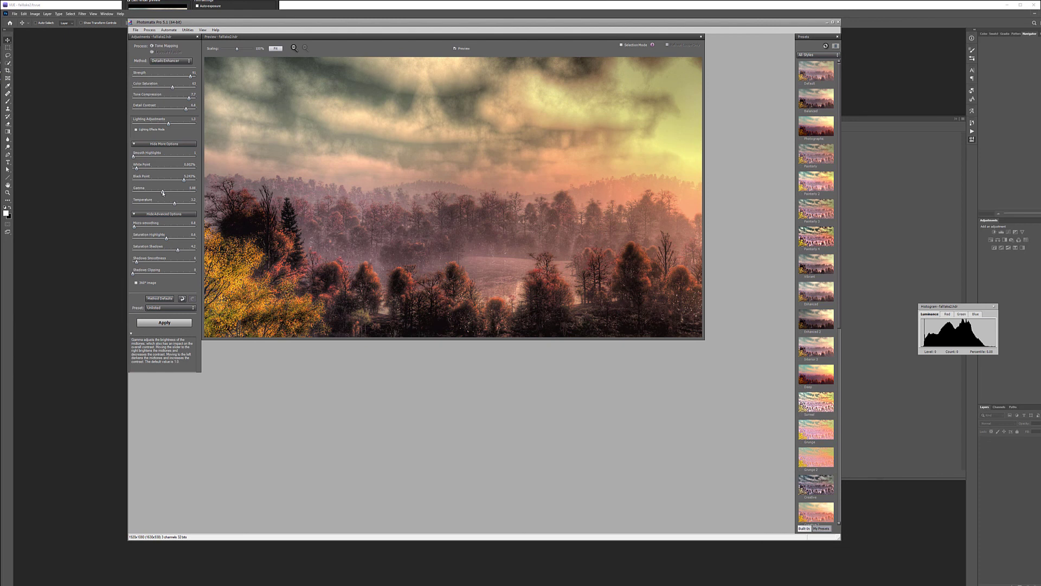
{"action": "left_click", "coordinate": [178, 240]}
{"action": "left_click_drag", "start_coordinate": [178, 239], "coordinate": [152, 266]}
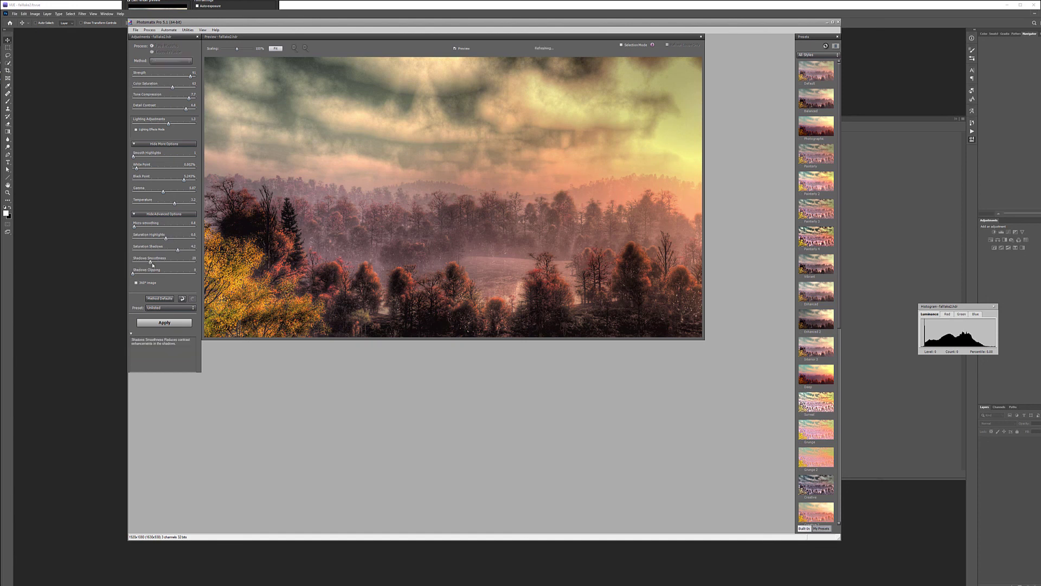
{"action": "left_click", "coordinate": [164, 322]}
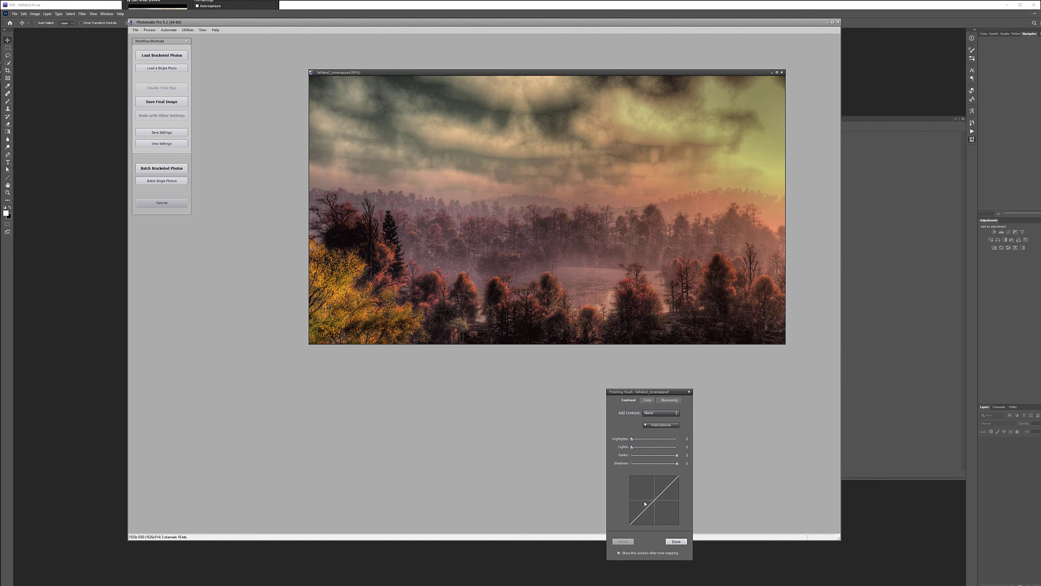
Finish the tone-mapped image with a slight lights and darks contrast adjustment and a moderate sharpening amount
{"action": "left_click_drag", "start_coordinate": [636, 447], "coordinate": [640, 446]}
{"action": "left_click_drag", "start_coordinate": [676, 455], "coordinate": [673, 455]}
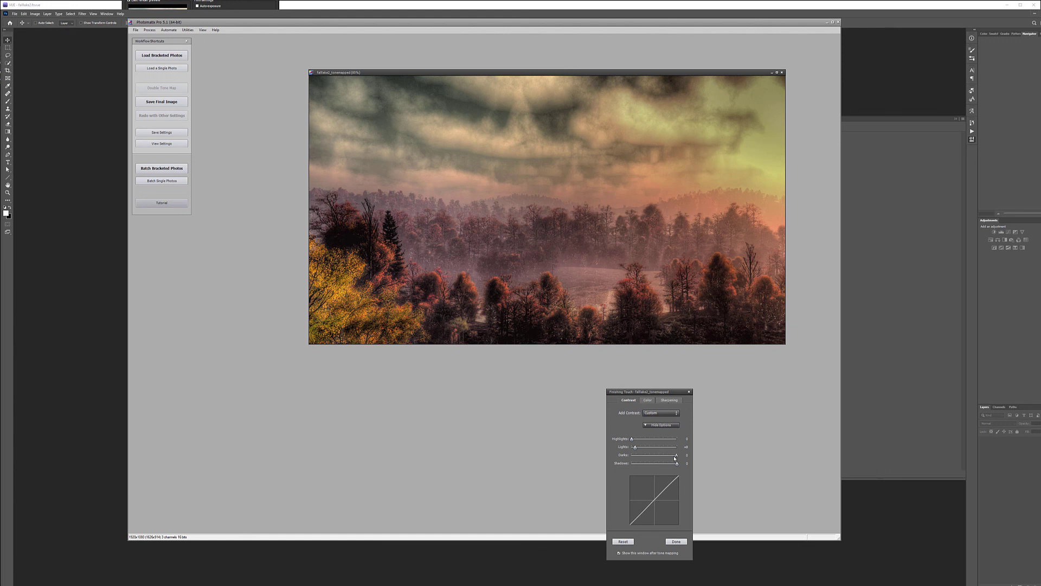
{"action": "left_click", "coordinate": [661, 400]}
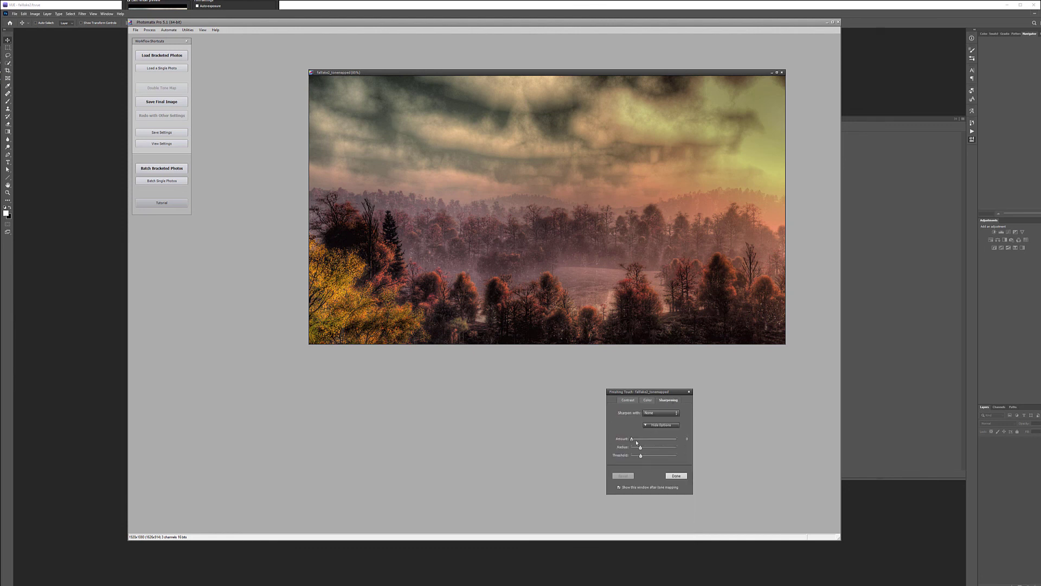
{"action": "left_click", "coordinate": [649, 440]}
{"action": "left_click", "coordinate": [676, 475]}
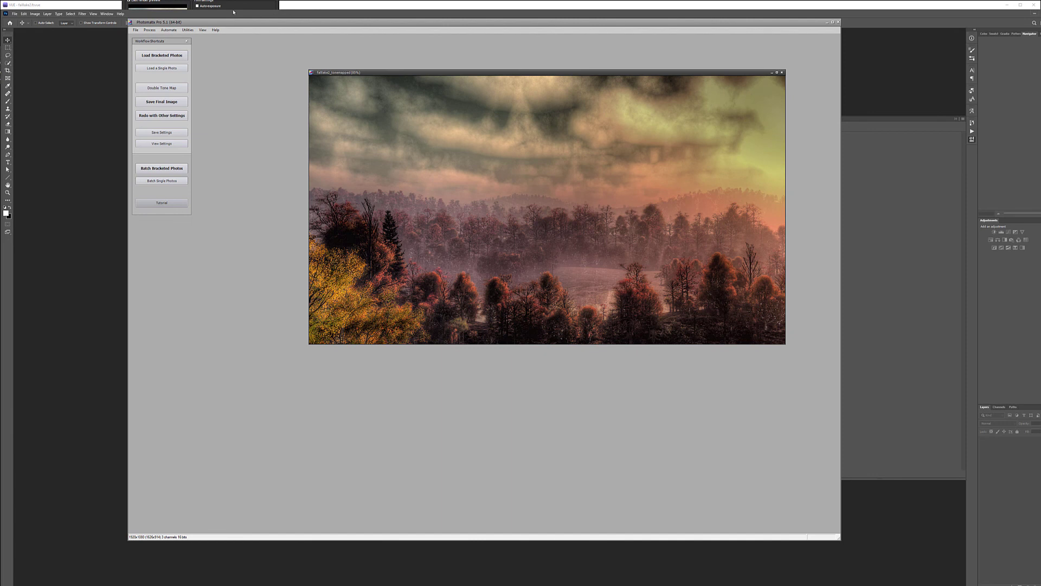
Save the tone-mapped image as a .tif file beside the HDR render
{"action": "left_click", "coordinate": [137, 30]}
{"action": "left_click", "coordinate": [137, 30]}
{"action": "left_click", "coordinate": [137, 31]}
{"action": "left_click", "coordinate": [149, 66]}
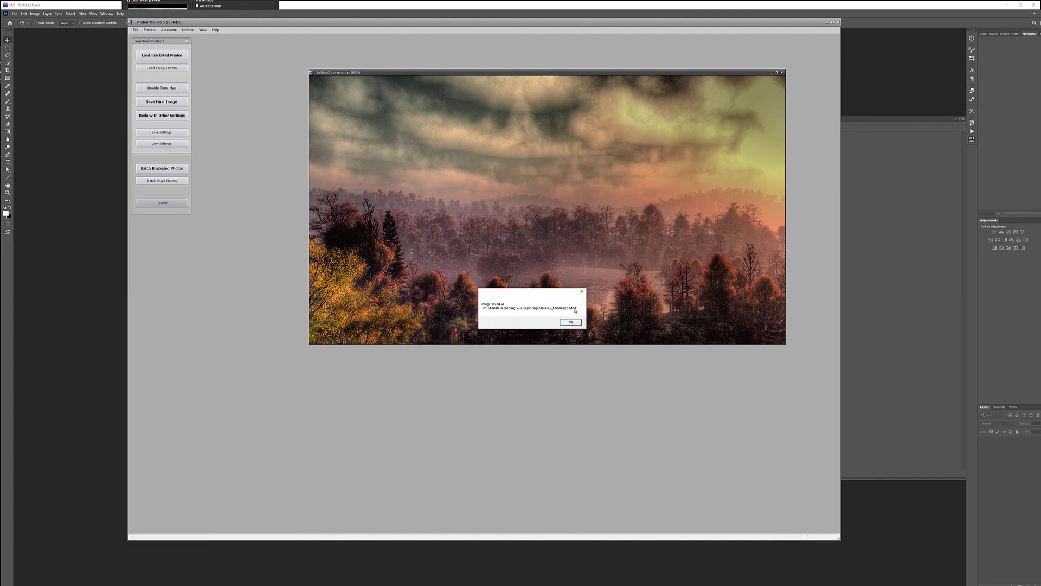
{"action": "left_click", "coordinate": [570, 322]}
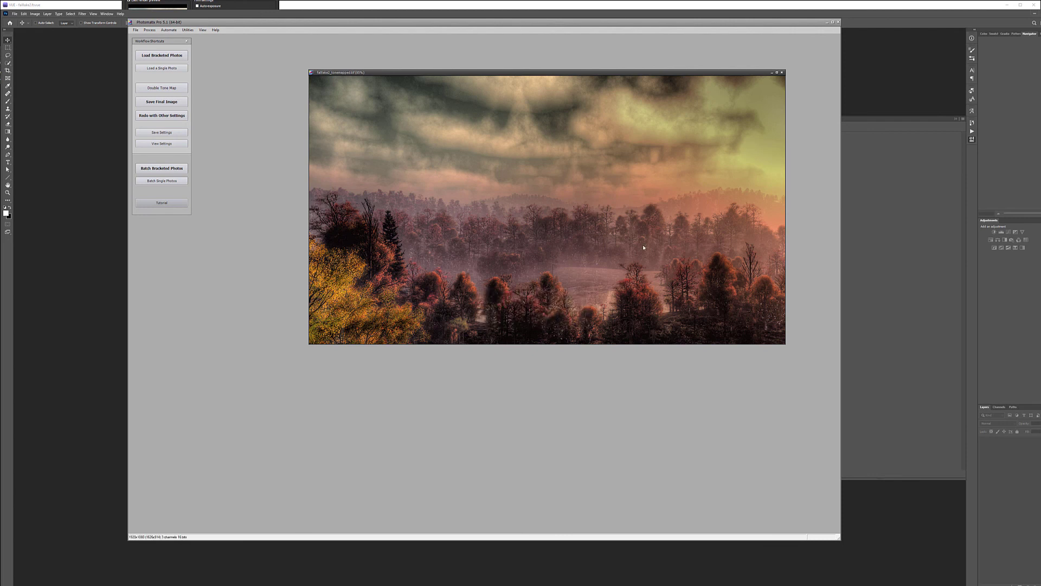
Open the .psd render and the tone-mapped .tif in Photoshop, and place the tone-mapped image over the render as a new layer
{"action": "left_click", "coordinate": [93, 43]}
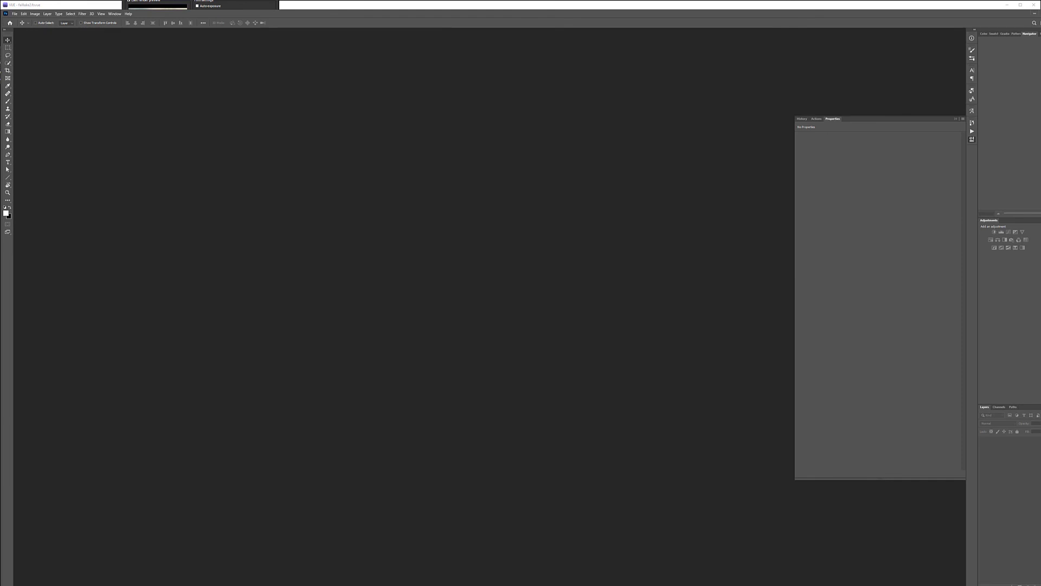
{"action": "left_click_drag", "start_coordinate": [408, 228], "coordinate": [551, 225]}
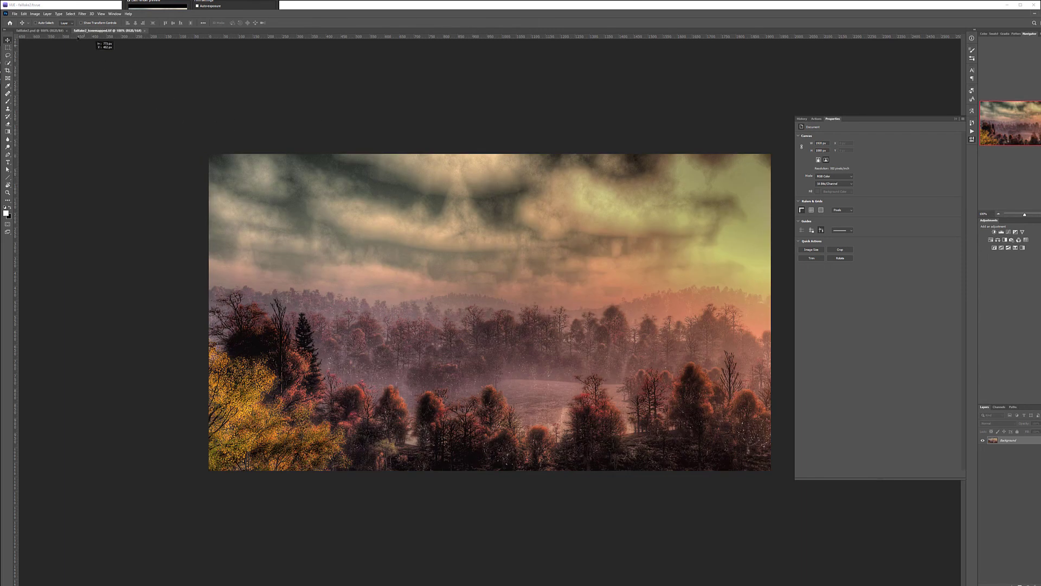
{"action": "left_click_drag", "start_coordinate": [51, 32], "coordinate": [419, 306]}
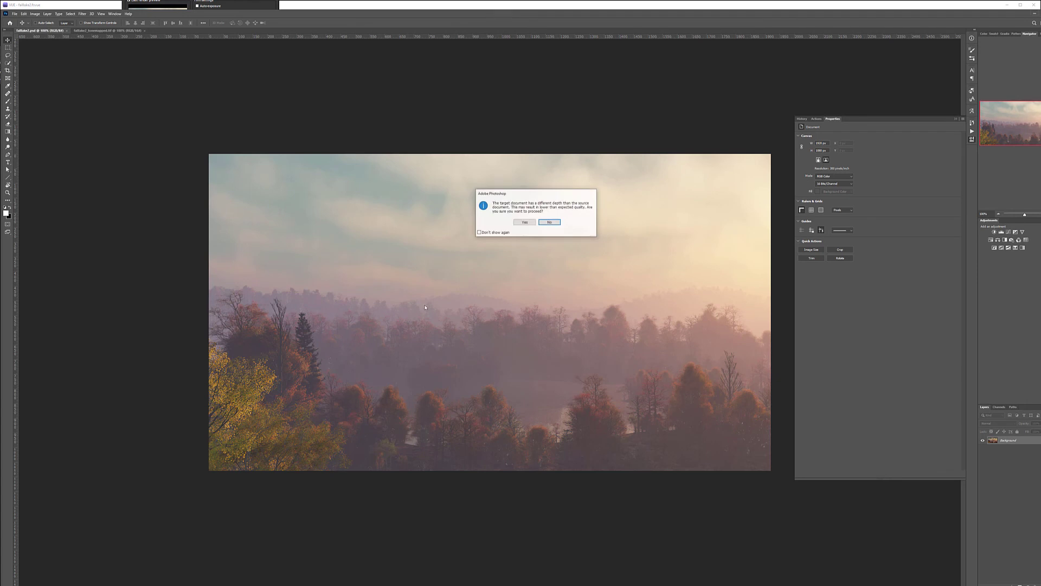
{"action": "left_click", "coordinate": [513, 222]}
{"action": "left_click_drag", "start_coordinate": [455, 236], "coordinate": [524, 247]}
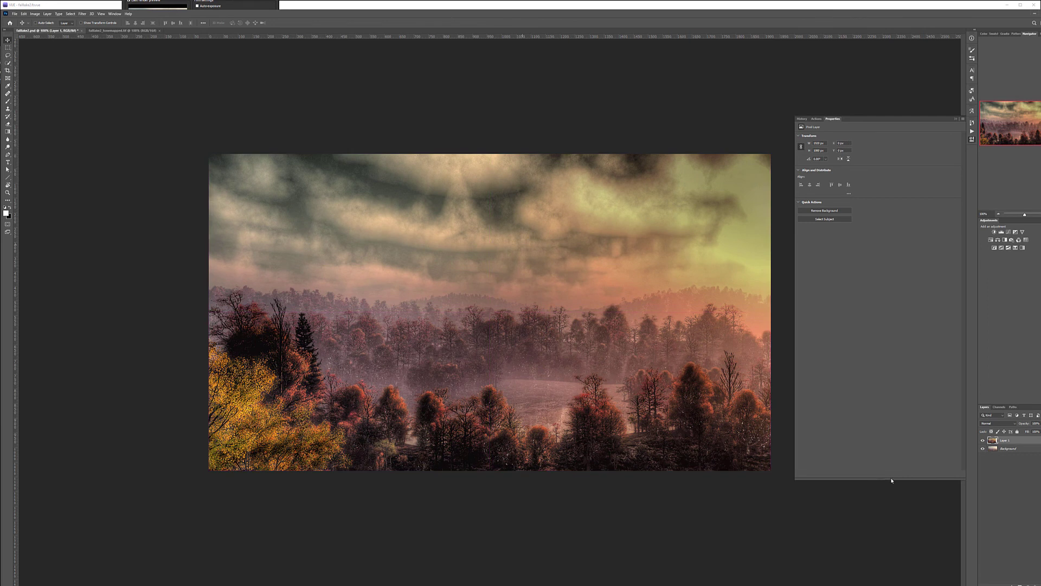
Compare Layer 1 with the original render beneath it, and add a black mask that hides all of Layer 1
{"action": "left_click", "coordinate": [983, 440]}
{"action": "left_click", "coordinate": [983, 441]}
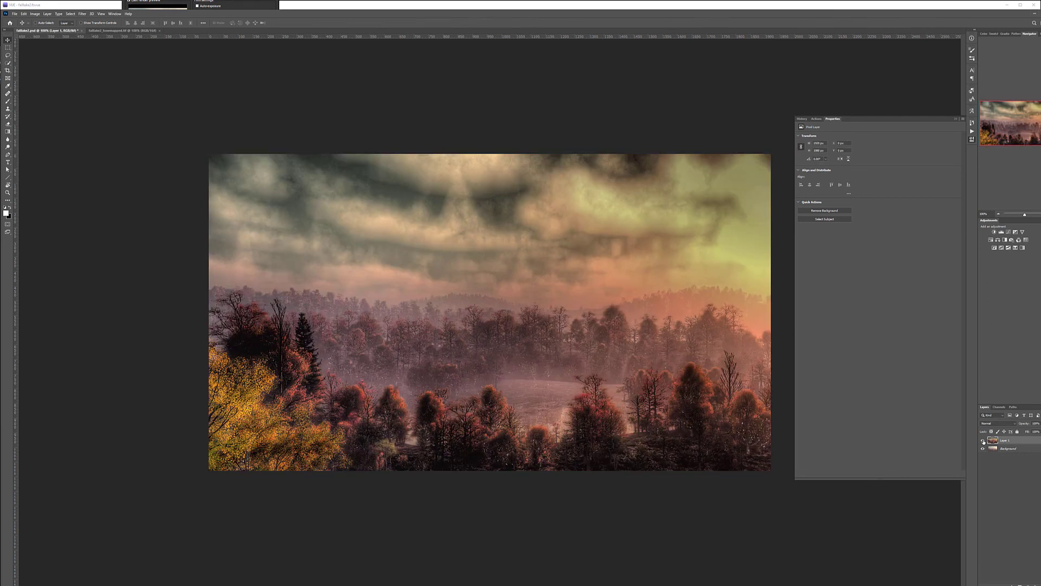
{"action": "left_click", "coordinate": [983, 440]}
{"action": "left_click", "coordinate": [982, 441]}
{"action": "left_click", "coordinate": [982, 440]}
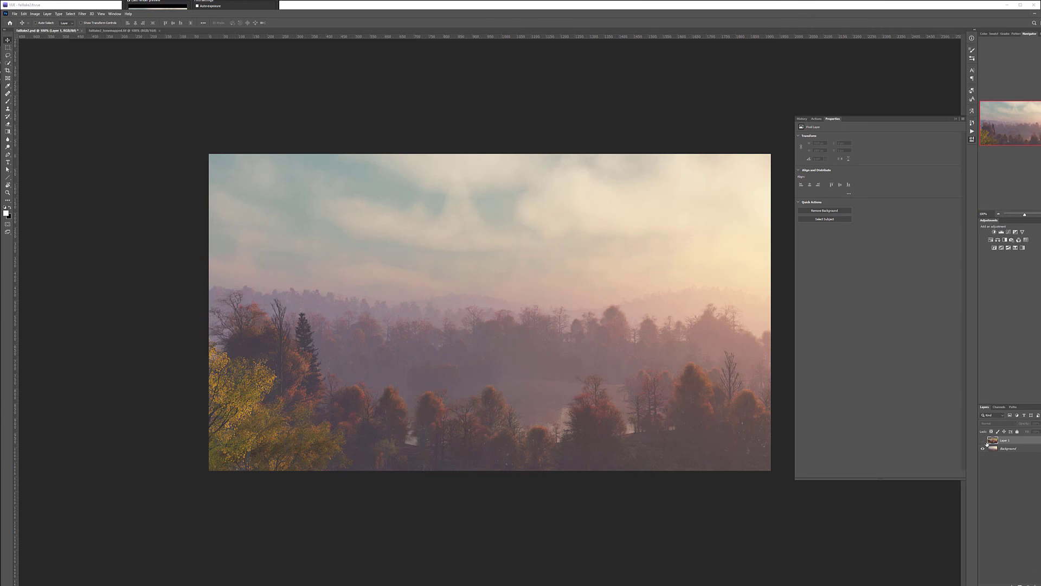
{"action": "left_click", "coordinate": [983, 440]}
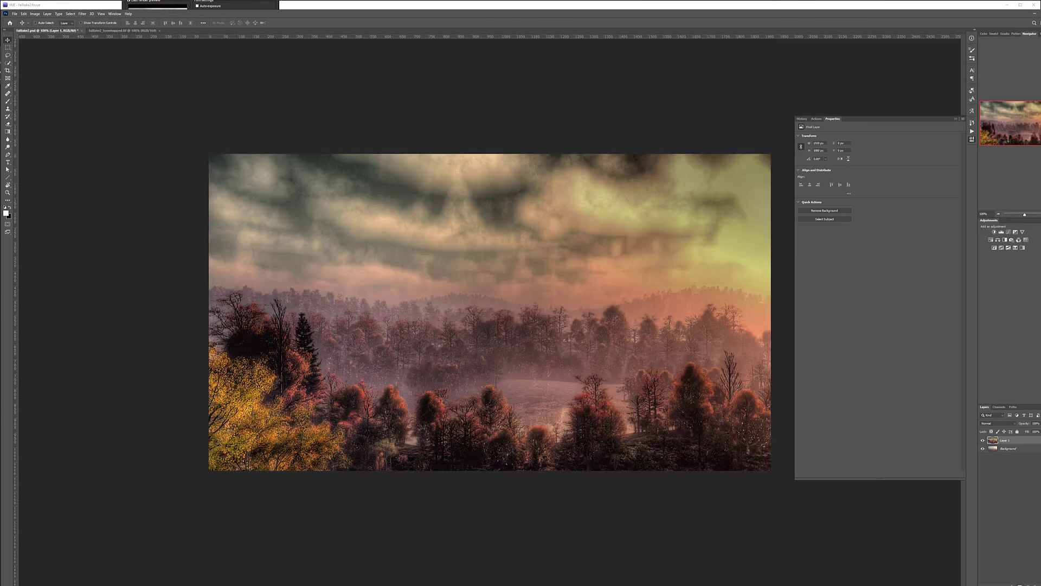
{"action": "left_click", "coordinate": [1020, 584], "text": "alt"}
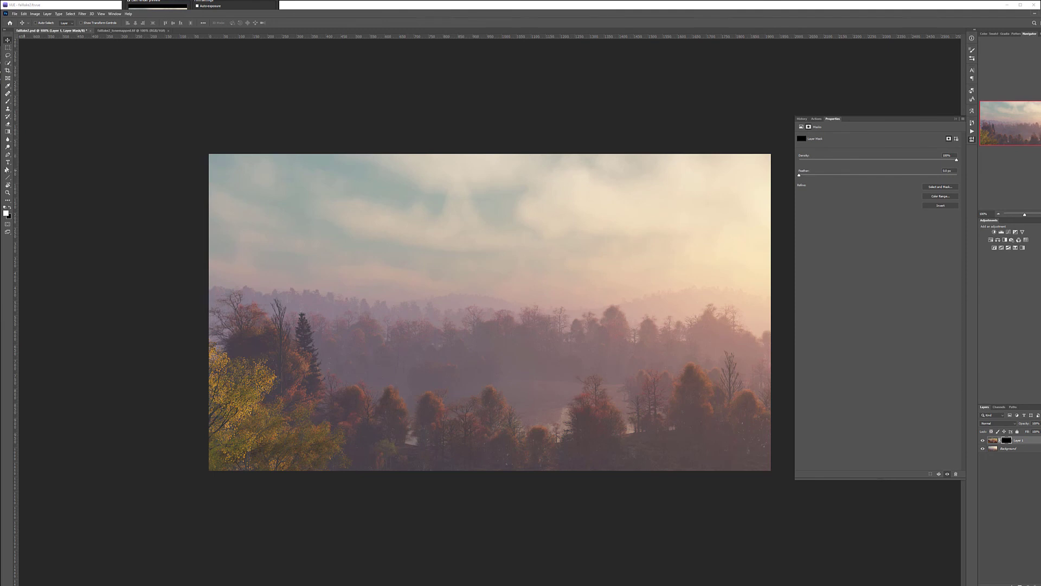
Paint white on Layer 1's mask with a smaller soft round brush to reveal tone-mapped foreground trees, and compare with the layer hidden
{"action": "left_click", "coordinate": [8, 102]}
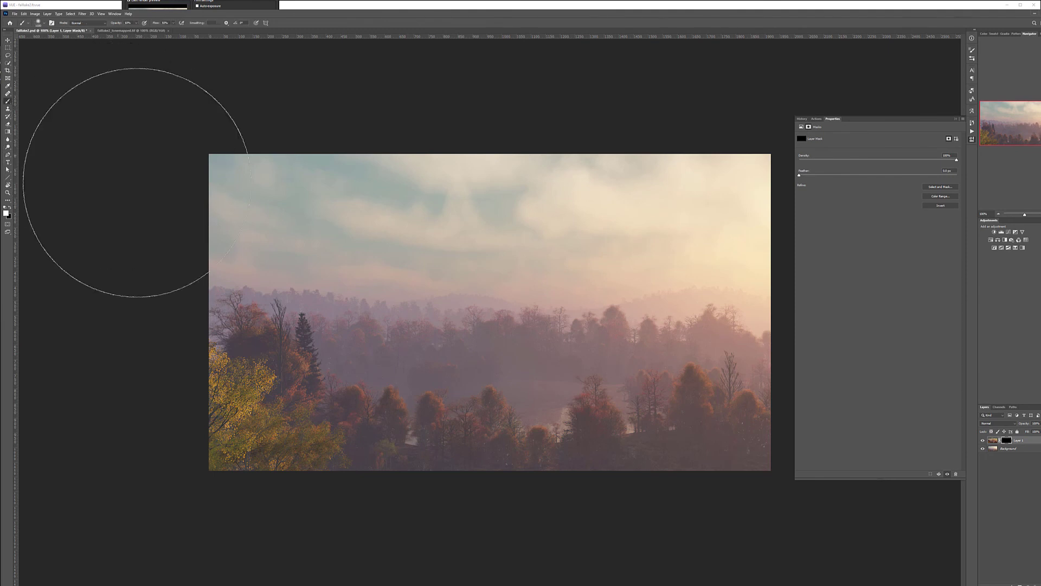
{"action": "key", "text": "["}
{"action": "key", "text": "["}
{"action": "key", "text": "["}
{"action": "key", "text": "["}
{"action": "key", "text": "["}
{"action": "key", "text": "["}
{"action": "key", "text": "["}
{"action": "right_click", "coordinate": [413, 302]}
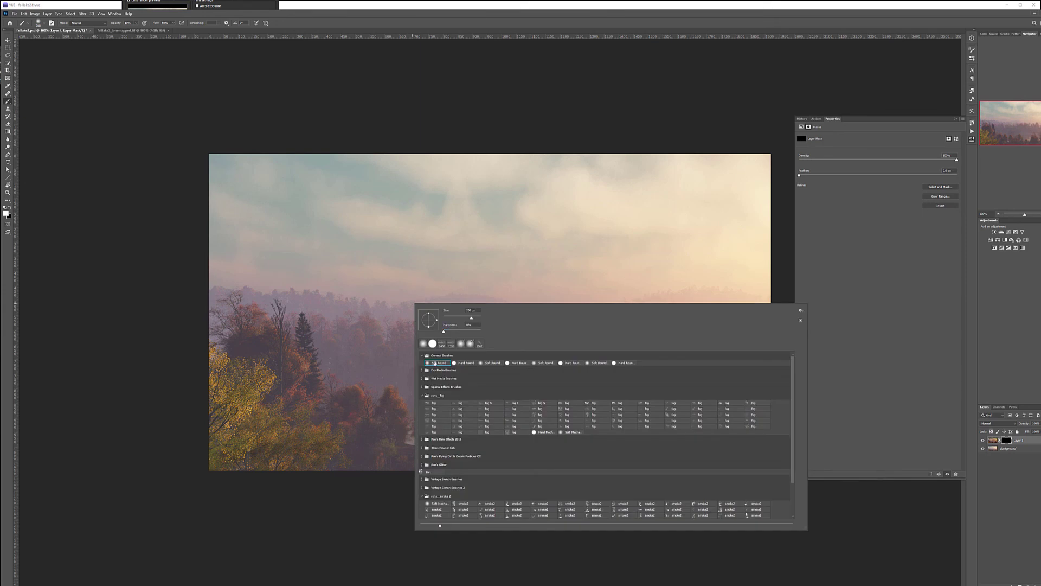
{"action": "left_click", "coordinate": [390, 99]}
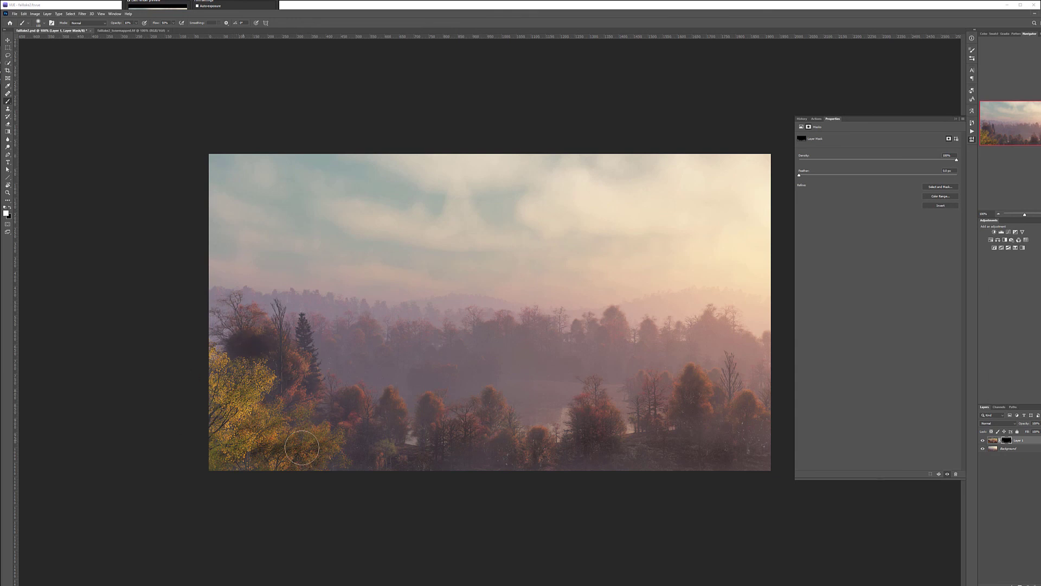
{"action": "left_click", "coordinate": [983, 441]}
{"action": "left_click", "coordinate": [982, 441]}
{"action": "left_click", "coordinate": [983, 441]}
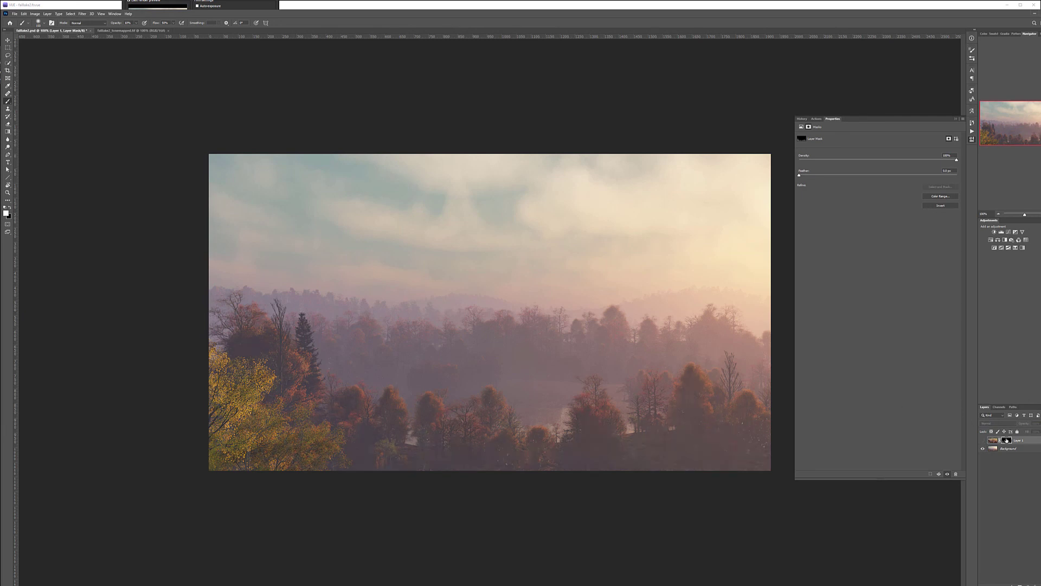
{"action": "left_click", "coordinate": [983, 440]}
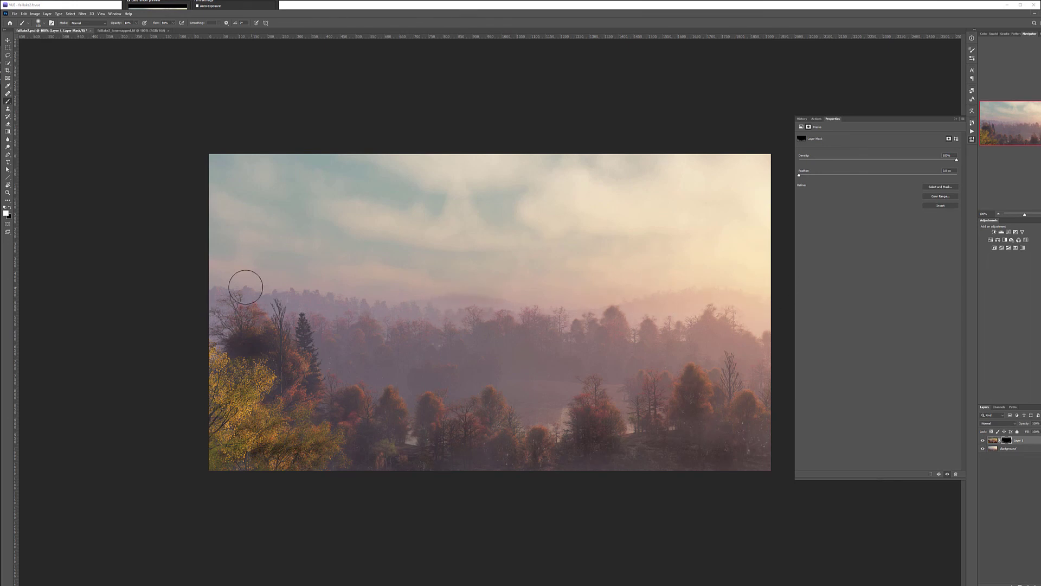
Vary the brush size to reveal more tone-mapped detail in the trees and distant hills, checking against the original render
{"action": "key", "text": "bracketright"}
{"action": "key", "text": "bracketright"}
{"action": "key", "text": "bracketright"}
{"action": "key", "text": "bracketright"}
{"action": "key", "text": "bracketright"}
{"action": "key", "text": "bracketright"}
{"action": "key", "text": "bracketleft"}
{"action": "key", "text": "bracketleft"}
{"action": "key", "text": "bracketleft"}
{"action": "key", "text": "bracketleft"}
{"action": "key", "text": "bracketleft"}
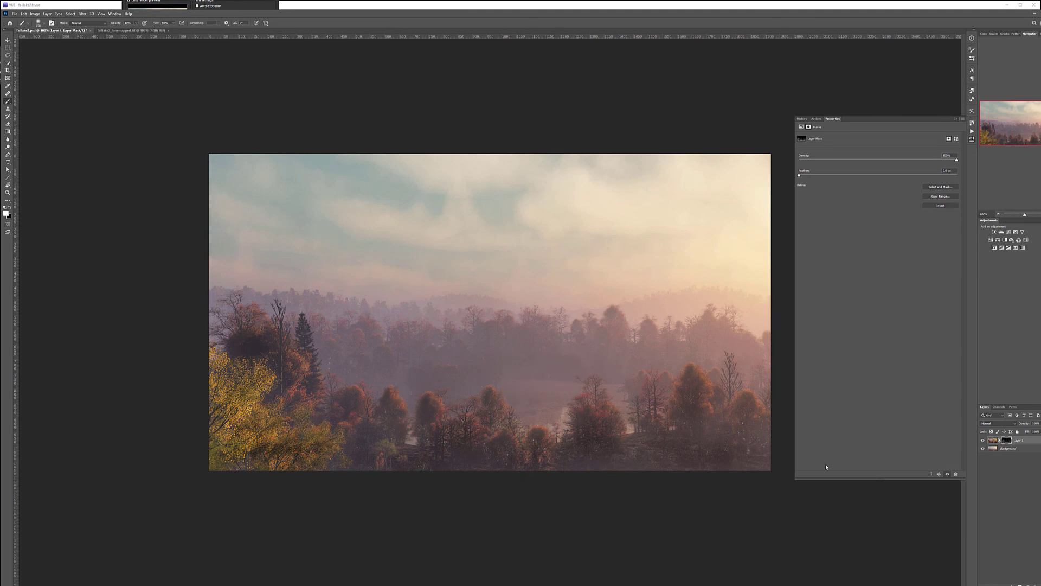
{"action": "left_click", "coordinate": [983, 441]}
{"action": "left_click", "coordinate": [983, 441]}
{"action": "left_click", "coordinate": [983, 440]}
{"action": "left_click", "coordinate": [983, 440]}
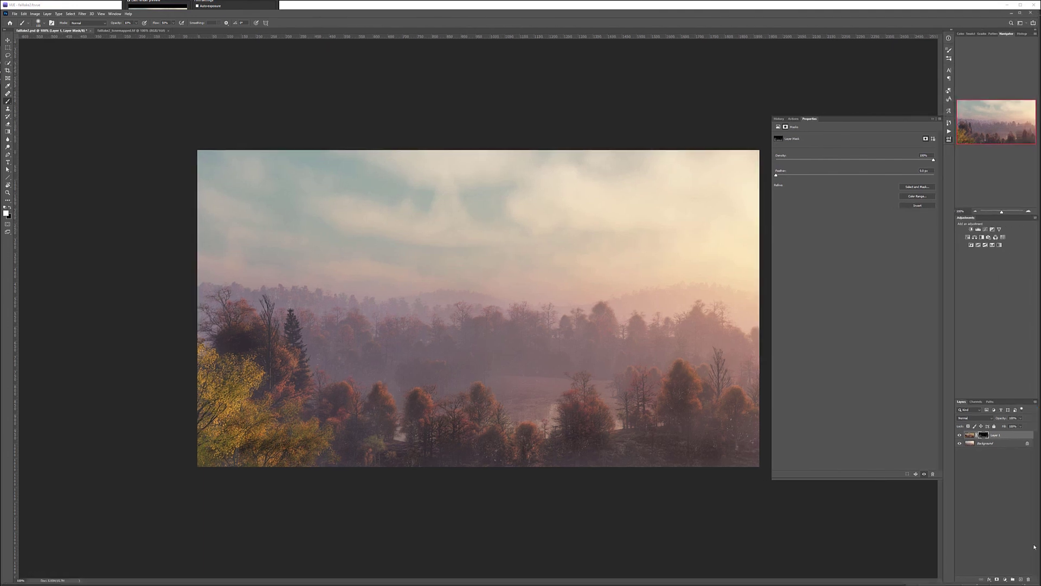
Add a Selective Color adjustment layer and shift its Blacks toward more cyan and black with less magenta and yellow
{"action": "left_click", "coordinate": [1005, 579]}
{"action": "left_click", "coordinate": [1014, 575]}
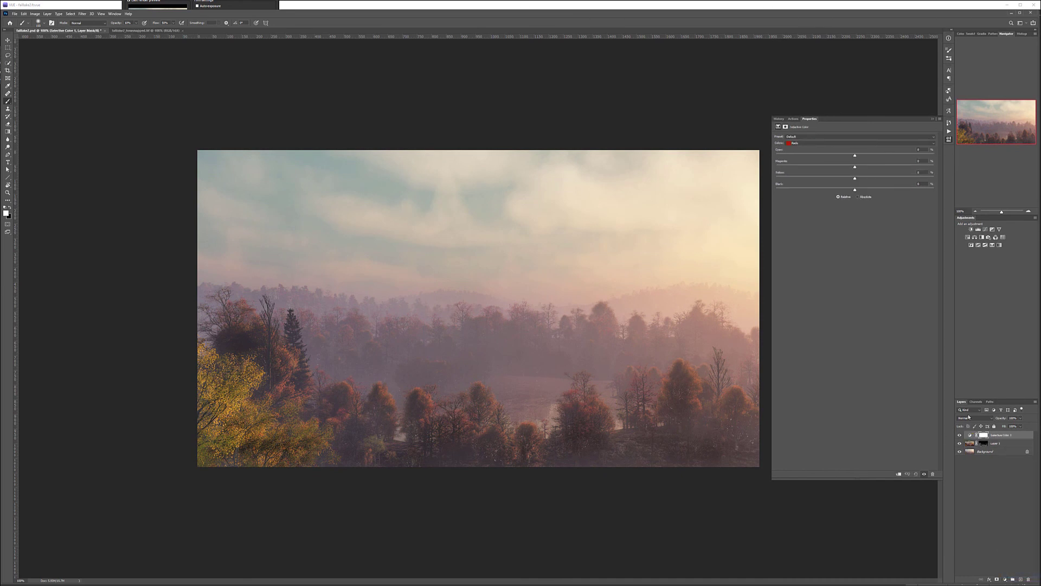
{"action": "left_click", "coordinate": [864, 143]}
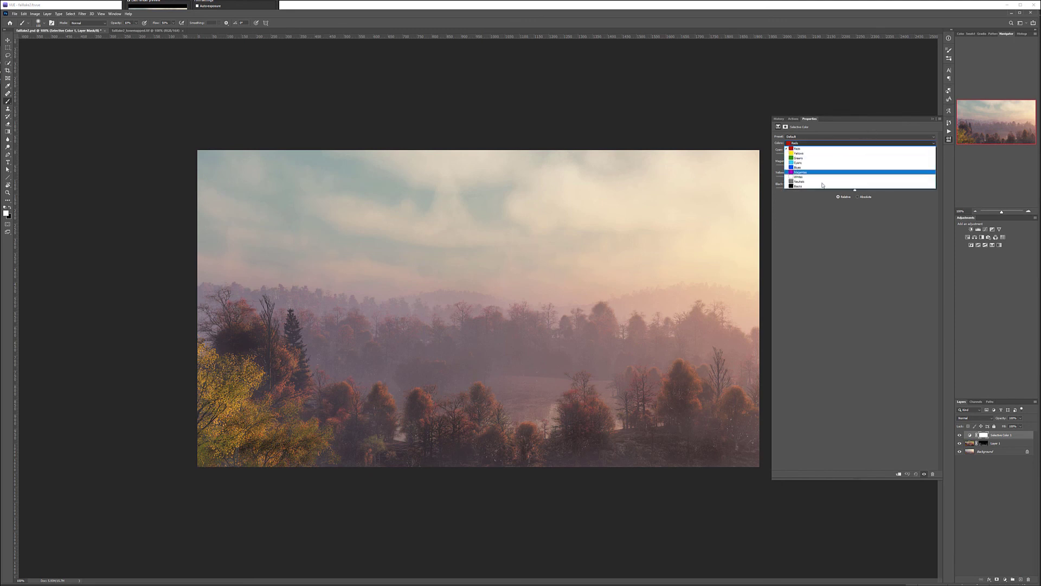
{"action": "left_click", "coordinate": [857, 185]}
{"action": "left_click_drag", "start_coordinate": [847, 191], "coordinate": [849, 169]}
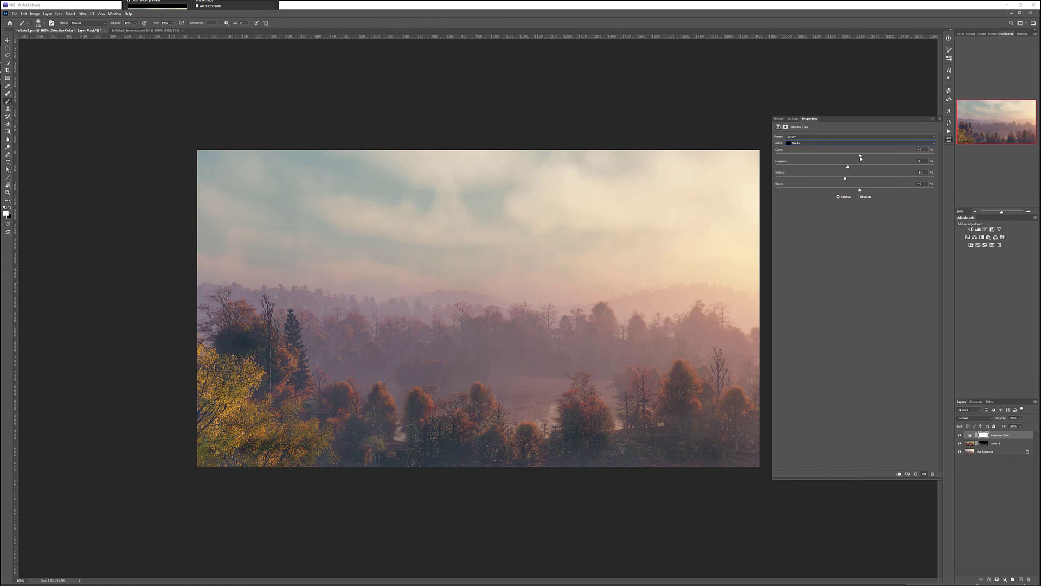
In Selective Color, warm the Neutrals by adding yellow and slightly reducing cyan and black, and slightly raise all four Whites components
{"action": "left_click", "coordinate": [832, 143]}
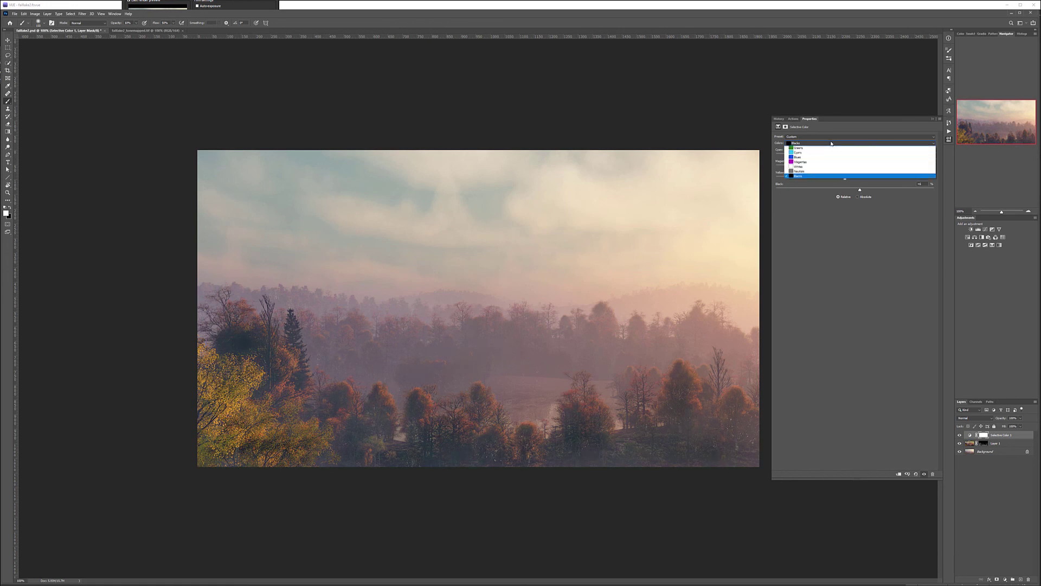
{"action": "left_click", "coordinate": [859, 191]}
{"action": "left_click_drag", "start_coordinate": [855, 190], "coordinate": [854, 159]}
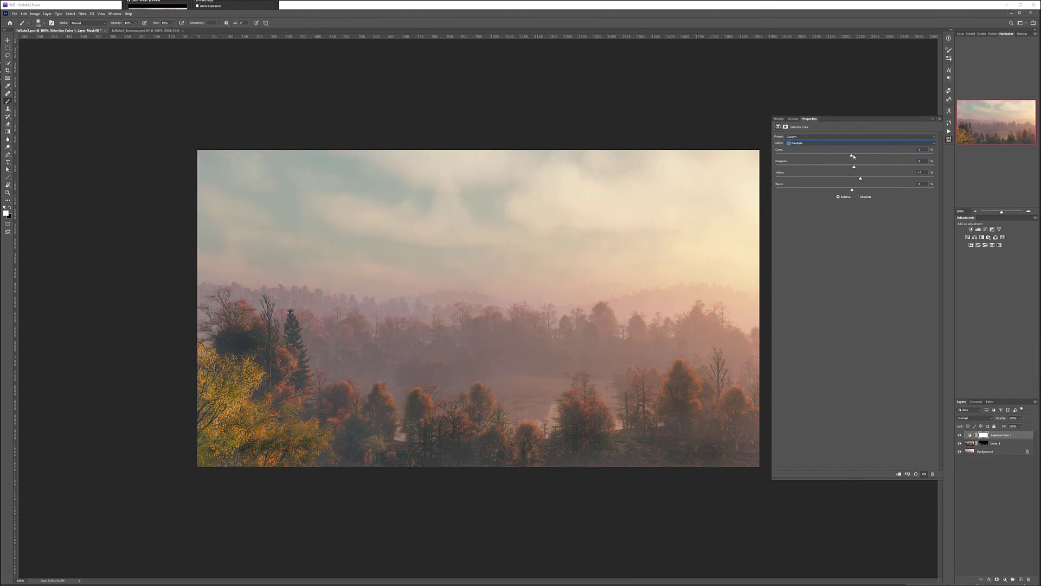
{"action": "left_click", "coordinate": [839, 143]}
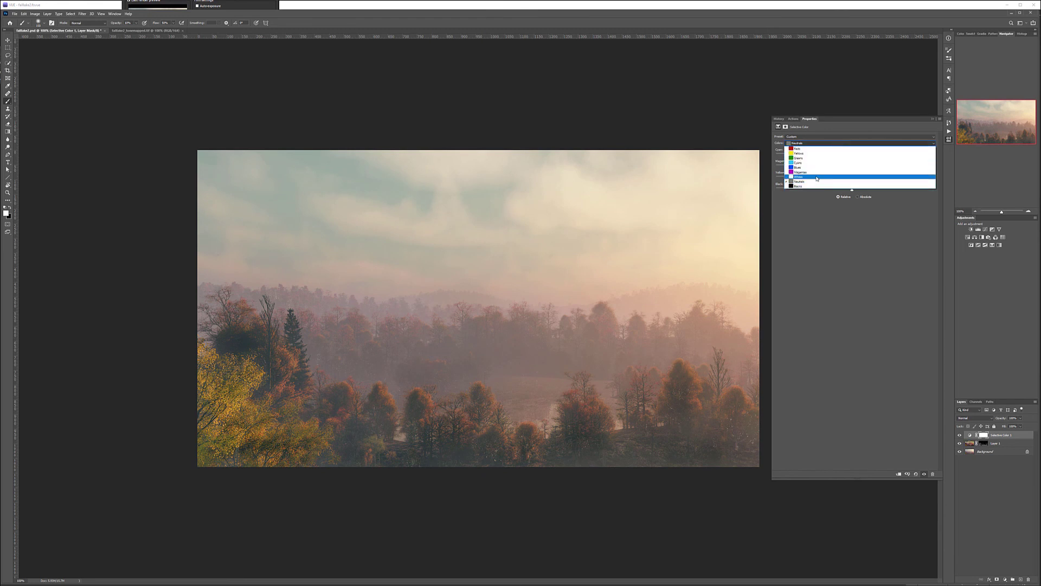
{"action": "left_click", "coordinate": [855, 177]}
{"action": "mouse_move", "coordinate": [855, 191]}
{"action": "left_mouse_down"}
{"action": "mouse_move", "coordinate": [794, 190]}
{"action": "mouse_move", "coordinate": [861, 195]}
{"action": "left_mouse_up"}
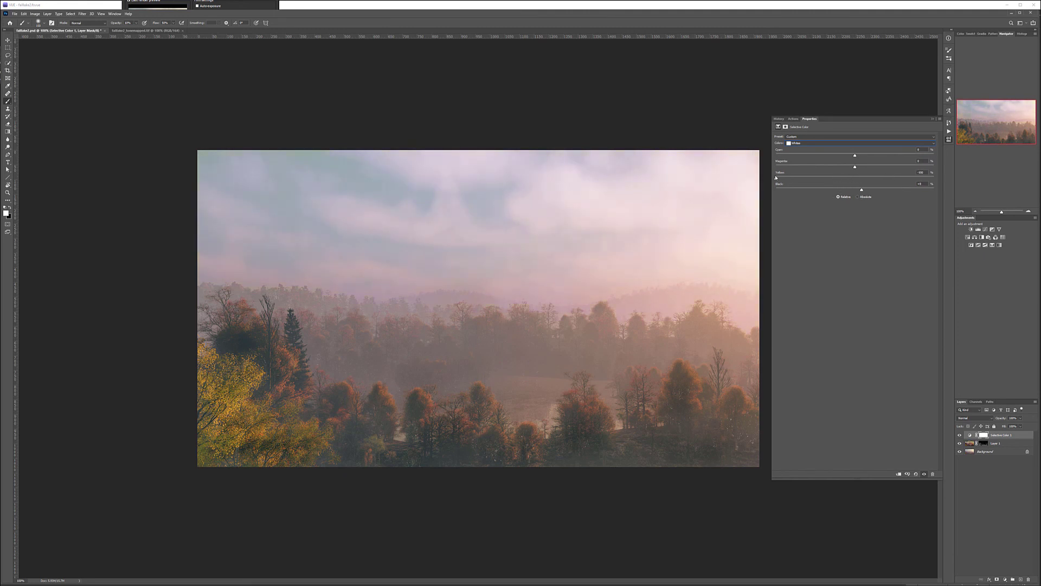
{"action": "left_click_drag", "start_coordinate": [861, 181], "coordinate": [914, 157]}
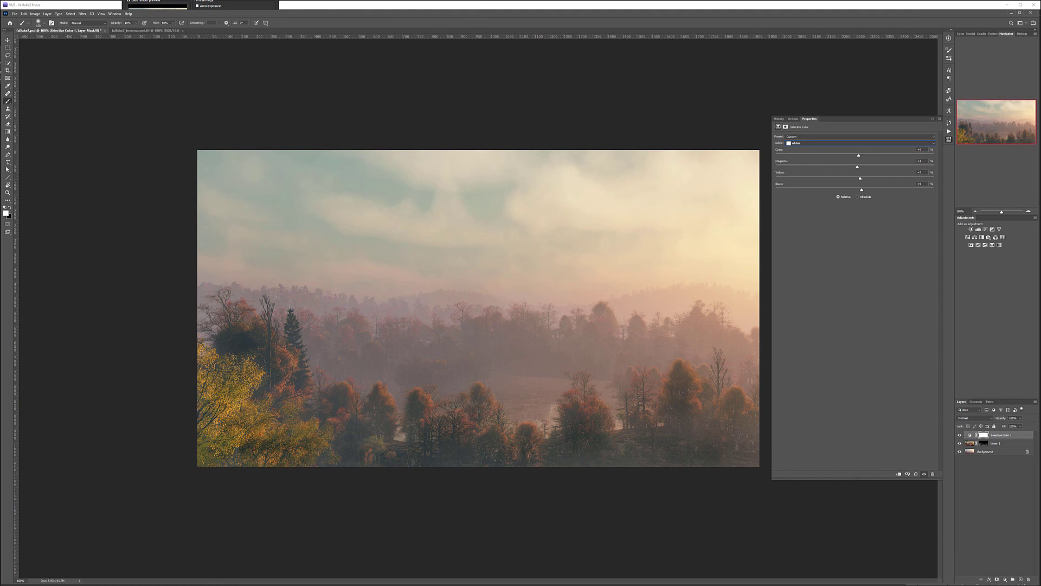
Add a Curves adjustment layer above Selective Color 1 and set its blending mode to Color
{"action": "left_click", "coordinate": [1005, 581]}
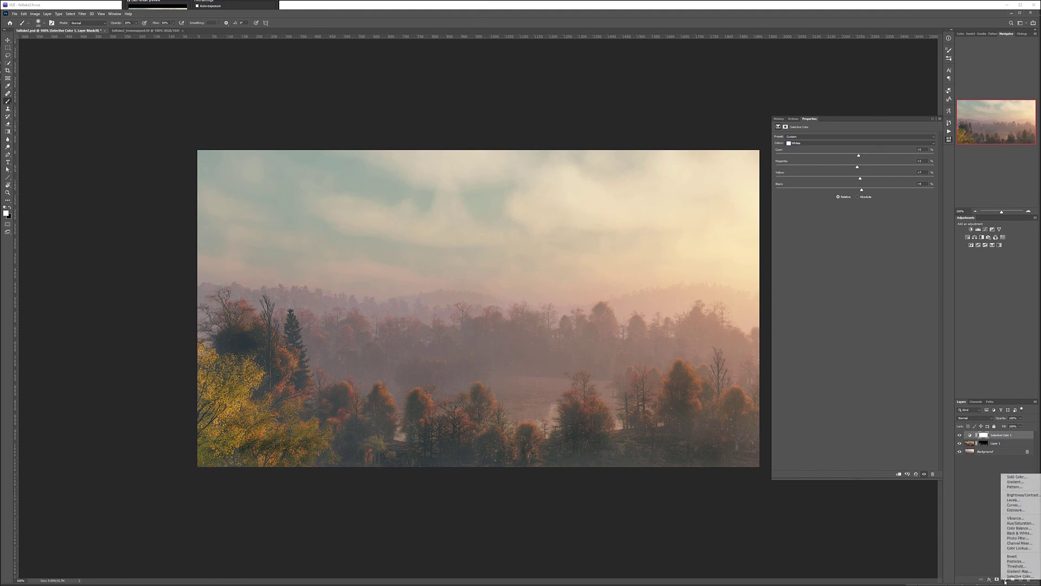
{"action": "left_click", "coordinate": [1030, 506]}
{"action": "left_click", "coordinate": [974, 418]}
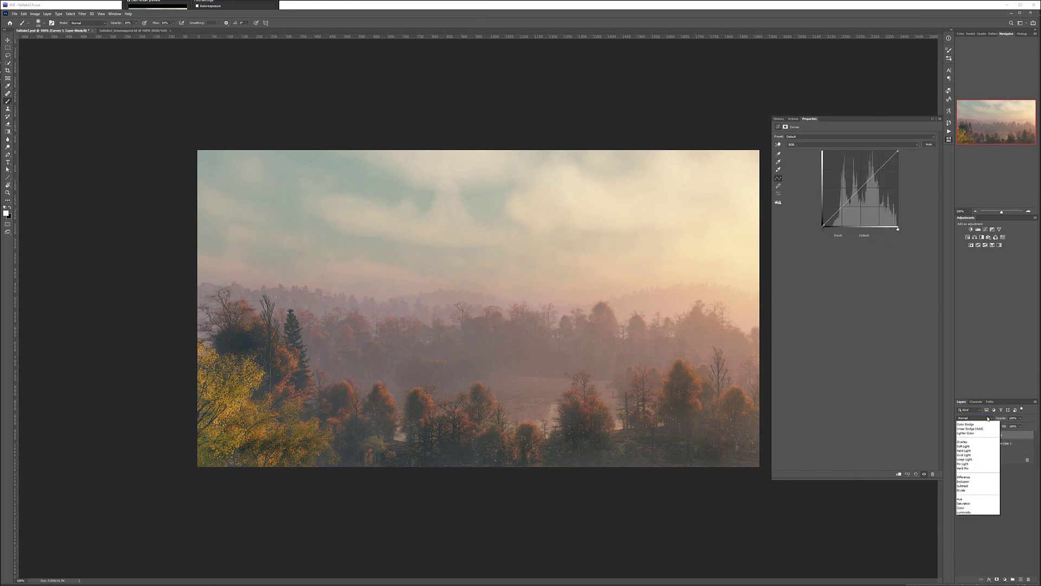
{"action": "left_click", "coordinate": [965, 554]}
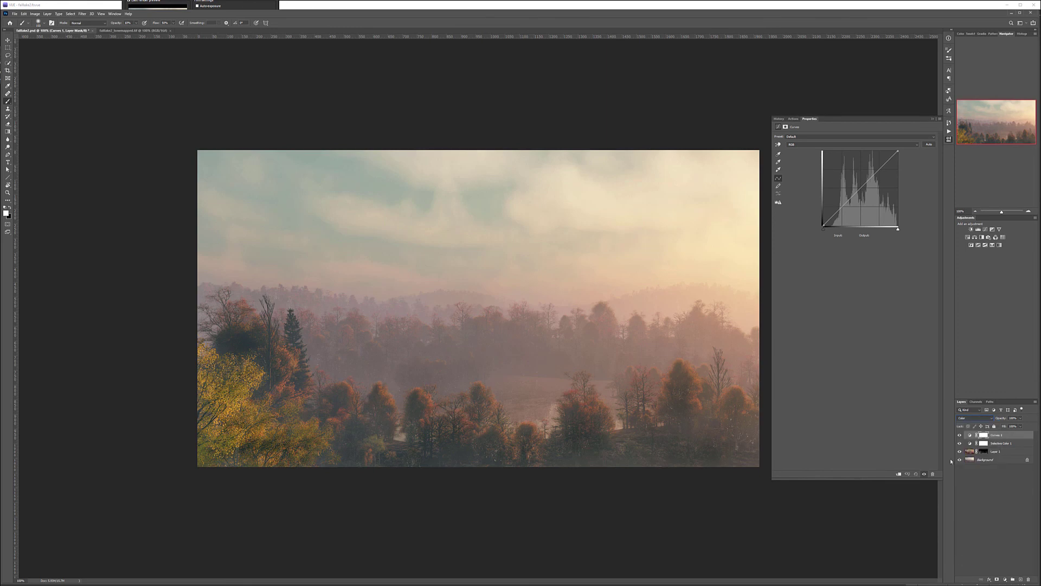
Shape the Blue and Red channel curves for warmer highlights and cooler shadows, and compare the picture with Curves 1 hidden
{"action": "left_click", "coordinate": [834, 143]}
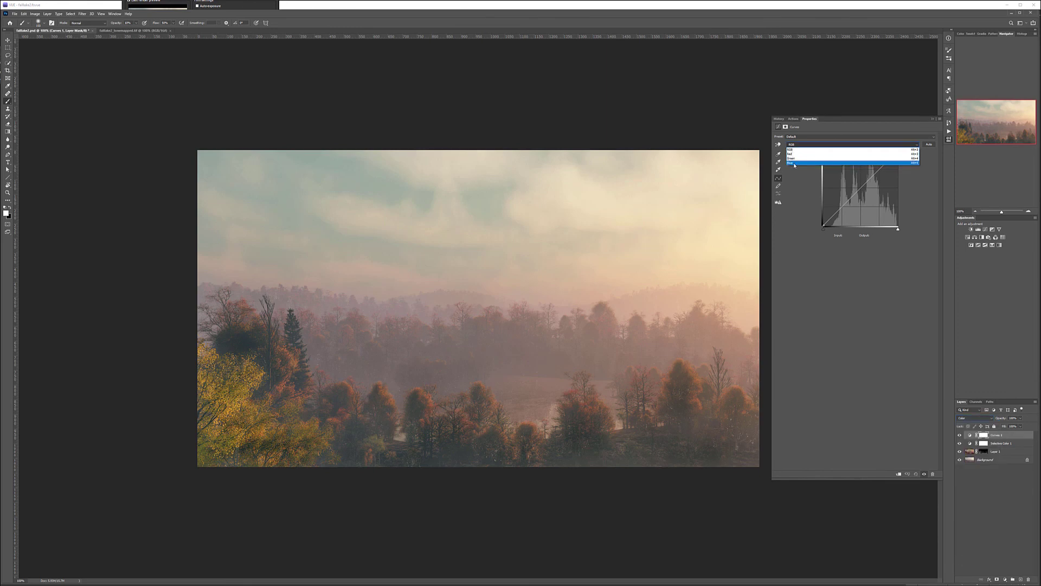
{"action": "left_click", "coordinate": [835, 163]}
{"action": "left_click_drag", "start_coordinate": [822, 227], "coordinate": [819, 218]}
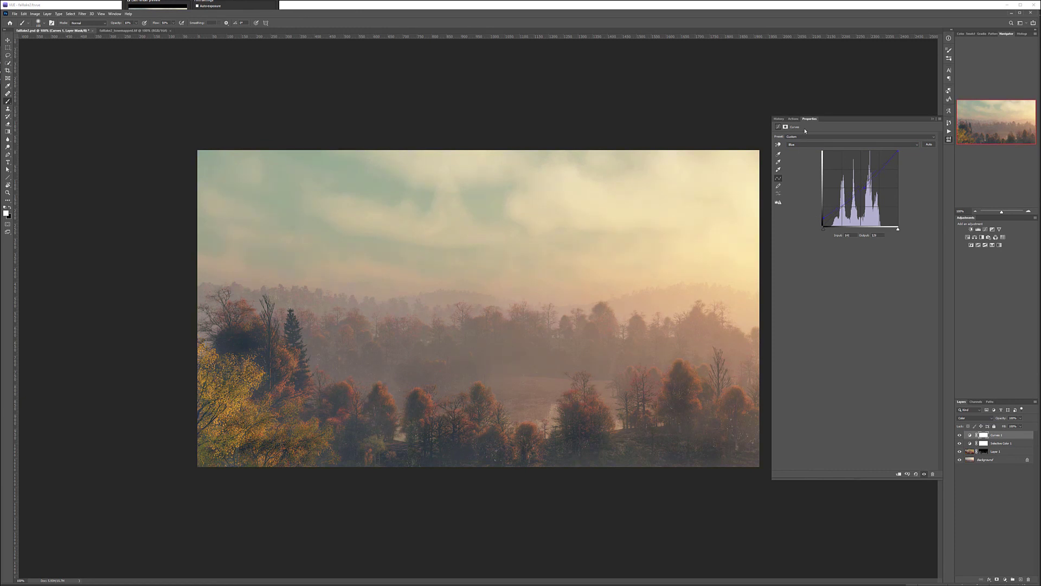
{"action": "left_click", "coordinate": [802, 144]}
{"action": "left_click", "coordinate": [803, 152]}
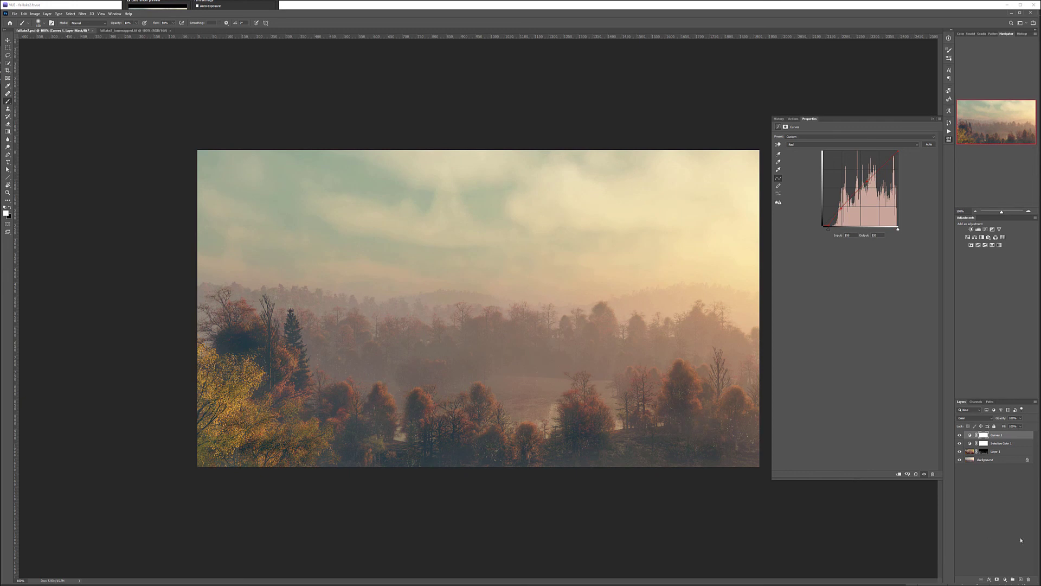
{"action": "left_click", "coordinate": [959, 436]}
{"action": "left_click", "coordinate": [959, 435]}
Add a Vibrance adjustment layer with raised vibrance, and soften it over the foreground yellow tree with a larger black brush on its mask
{"action": "left_click", "coordinate": [1005, 579]}
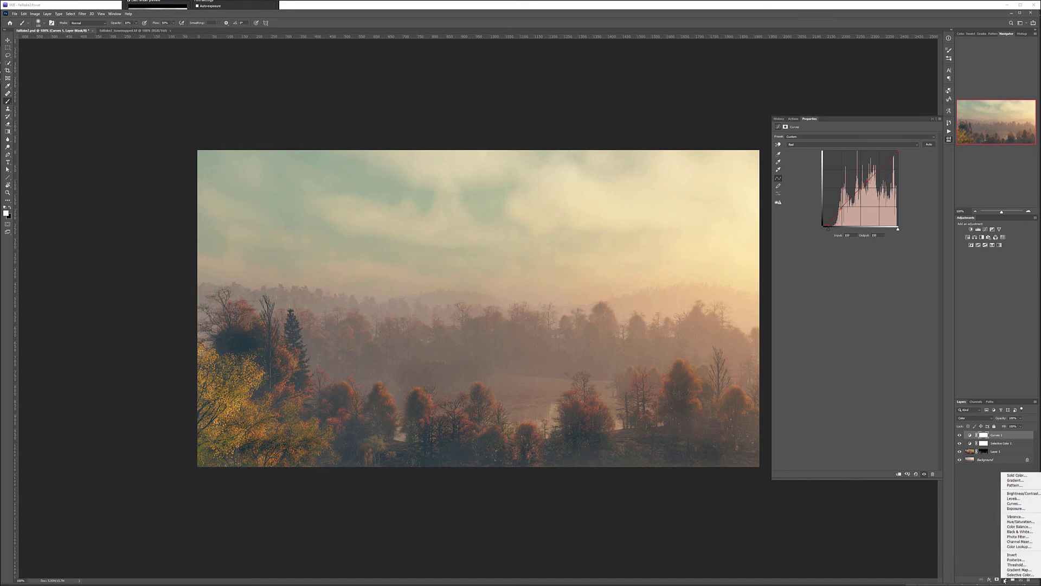
{"action": "left_click", "coordinate": [1024, 517]}
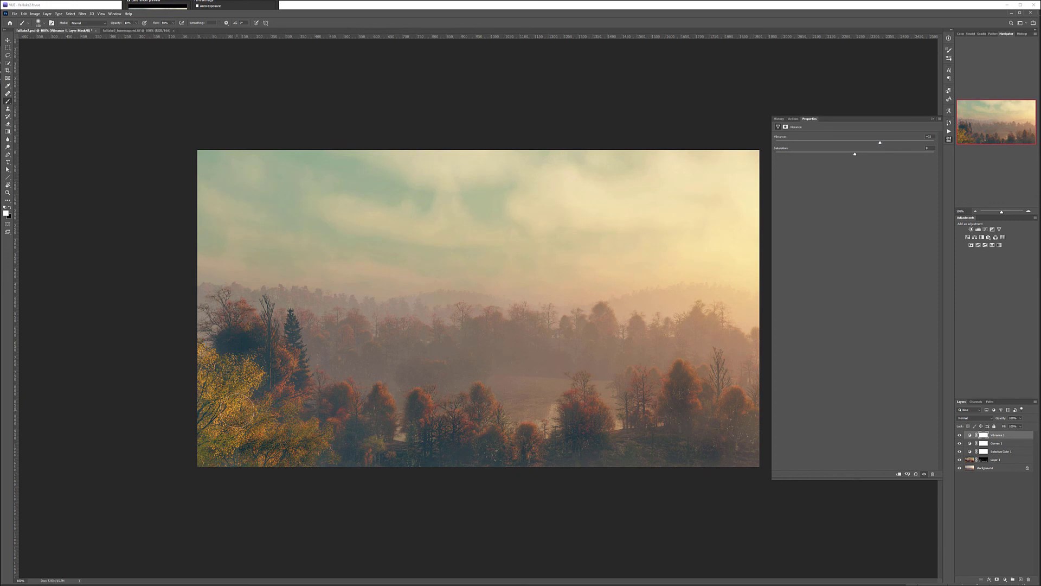
{"action": "key", "text": "x"}
{"action": "key", "text": "bracketright"}
{"action": "key", "text": "bracketright"}
{"action": "key", "text": "bracketright"}
{"action": "mouse_move", "coordinate": [206, 389]}
{"action": "left_mouse_down"}
{"action": "mouse_move", "coordinate": [225, 401]}
{"action": "mouse_move", "coordinate": [228, 434]}
{"action": "mouse_move", "coordinate": [321, 426]}
{"action": "mouse_move", "coordinate": [295, 405]}
{"action": "mouse_move", "coordinate": [257, 433]}
{"action": "mouse_move", "coordinate": [227, 408]}
{"action": "mouse_move", "coordinate": [255, 374]}
{"action": "mouse_move", "coordinate": [360, 454]}
{"action": "mouse_move", "coordinate": [298, 434]}
{"action": "left_mouse_up"}
Mask Curves 1 over the foreground trees, and with a smaller brush mask Selective Color 1 over the misty trees beyond the lake
{"action": "left_click", "coordinate": [984, 443]}
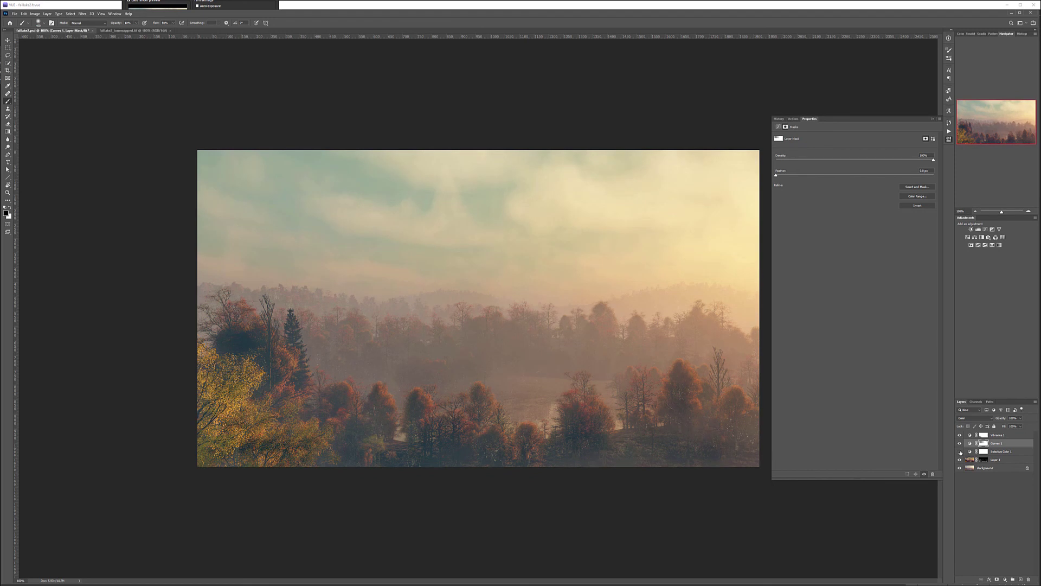
{"action": "left_click", "coordinate": [987, 453]}
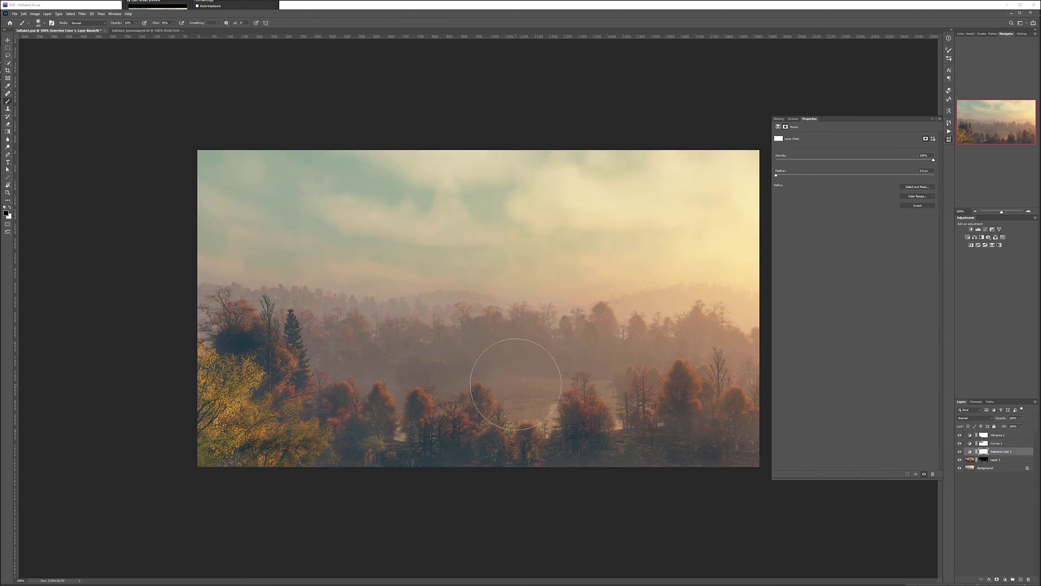
{"action": "key", "text": "bracketleft"}
{"action": "key", "text": "bracketleft"}
{"action": "key", "text": "bracketleft"}
{"action": "mouse_move", "coordinate": [328, 343]}
{"action": "left_mouse_down"}
{"action": "mouse_move", "coordinate": [417, 341]}
{"action": "mouse_move", "coordinate": [463, 364]}
{"action": "mouse_move", "coordinate": [361, 315]}
{"action": "left_mouse_up"}
Compare the picture with Selective Color 1 and its mask switched on and off
{"action": "left_click", "coordinate": [957, 450]}
{"action": "left_click", "coordinate": [957, 451]}
{"action": "left_click", "coordinate": [958, 450]}
{"action": "left_click", "coordinate": [959, 451]}
{"action": "left_click", "coordinate": [983, 451], "text": "alt"}
{"action": "left_click", "coordinate": [983, 452], "text": "alt"}
{"action": "left_click", "coordinate": [959, 451]}
{"action": "left_click", "coordinate": [959, 451]}
{"action": "left_click", "coordinate": [959, 452]}
{"action": "left_click", "coordinate": [959, 451]}
Paint black on the Curves 1 mask with a larger soft brush to reduce its color shift over the distant misty trees
{"action": "left_click", "coordinate": [997, 434]}
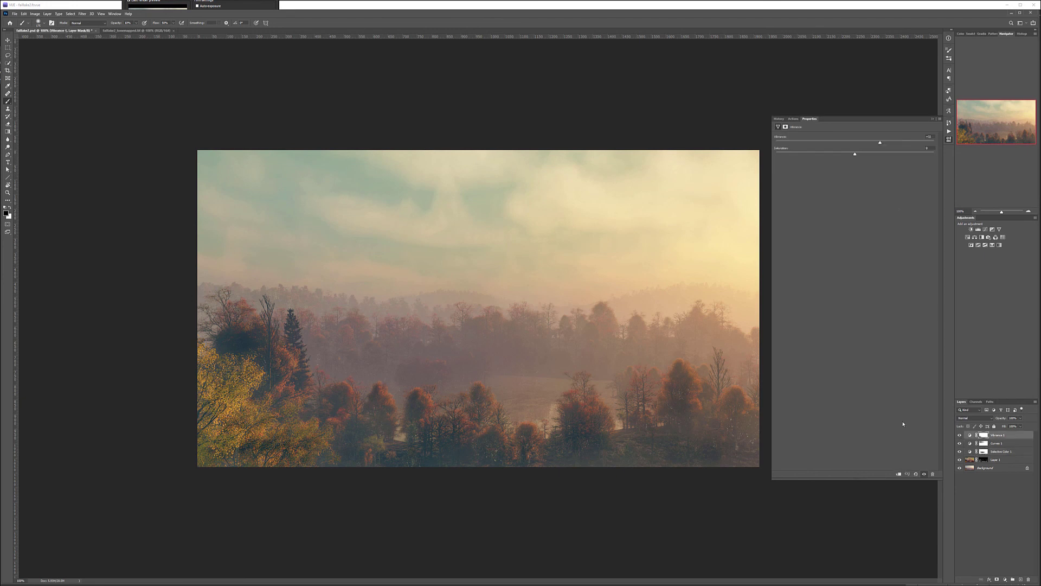
{"action": "left_click", "coordinate": [988, 445]}
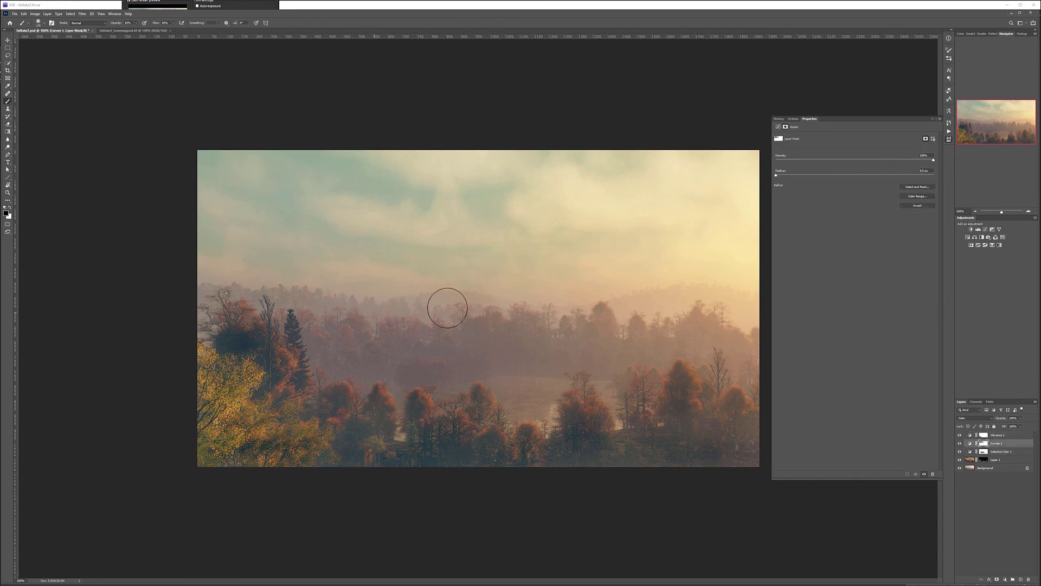
{"action": "key", "text": "bracketright"}
{"action": "key", "text": "bracketright"}
{"action": "key", "text": "bracketright"}
{"action": "key", "text": "bracketright"}
{"action": "key", "text": "bracketright"}
{"action": "left_click", "coordinate": [1003, 436]}
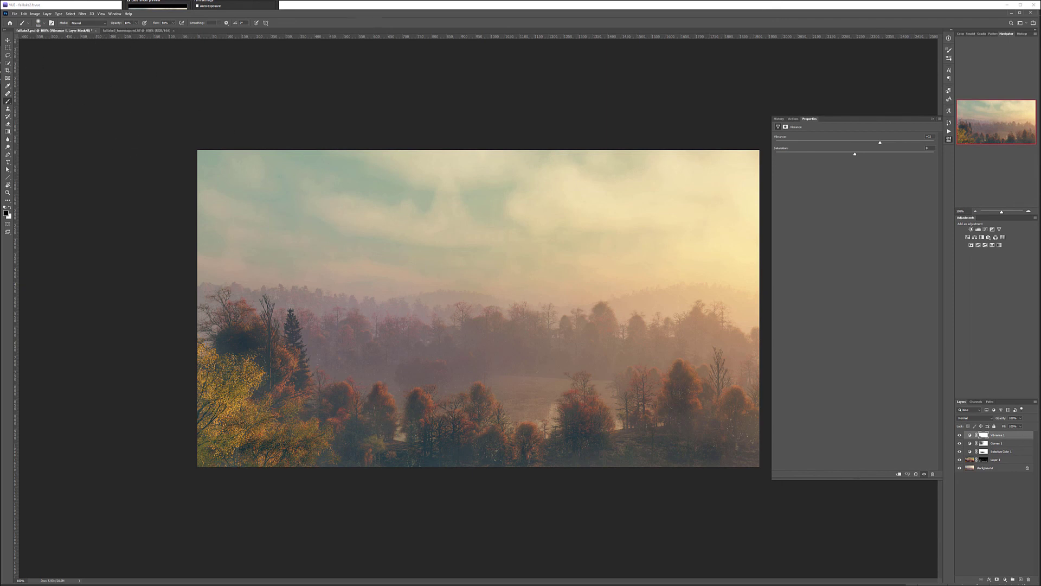
Select the Move tool and switch to VUE to view the original render for comparison with the graded picture
{"action": "left_click", "coordinate": [7, 40]}
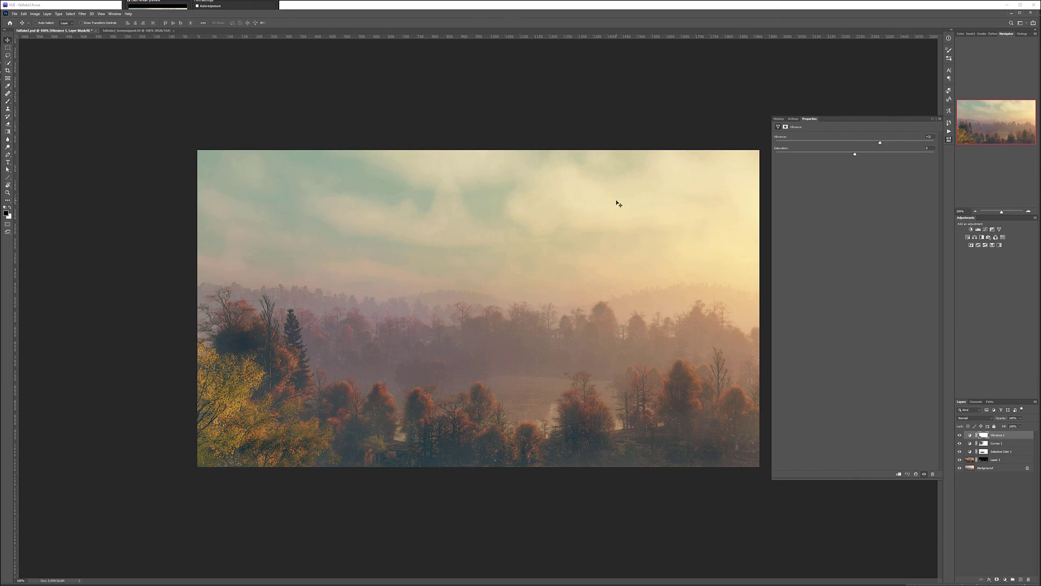
{"action": "left_click", "coordinate": [482, 7]}
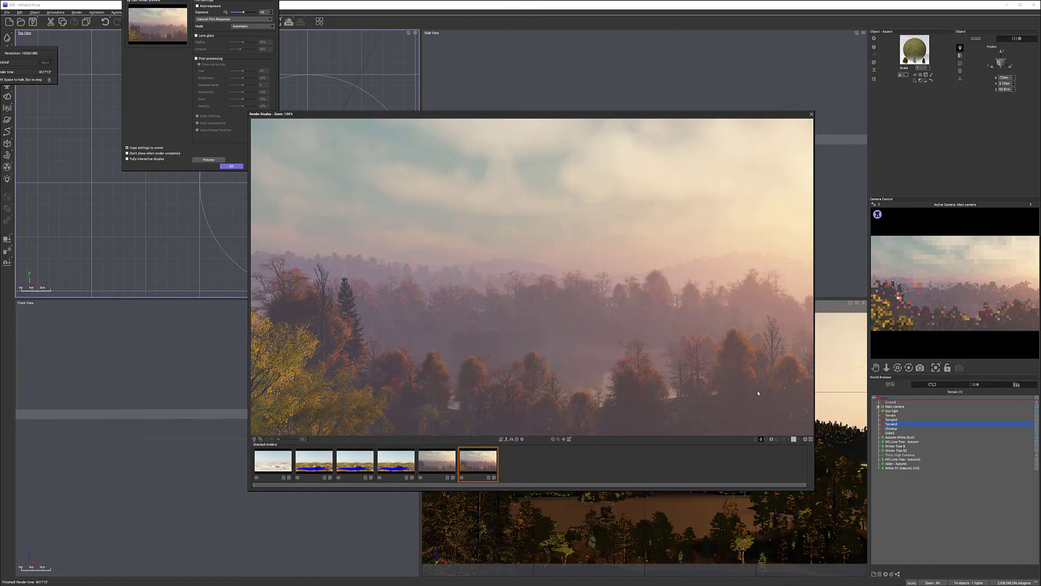